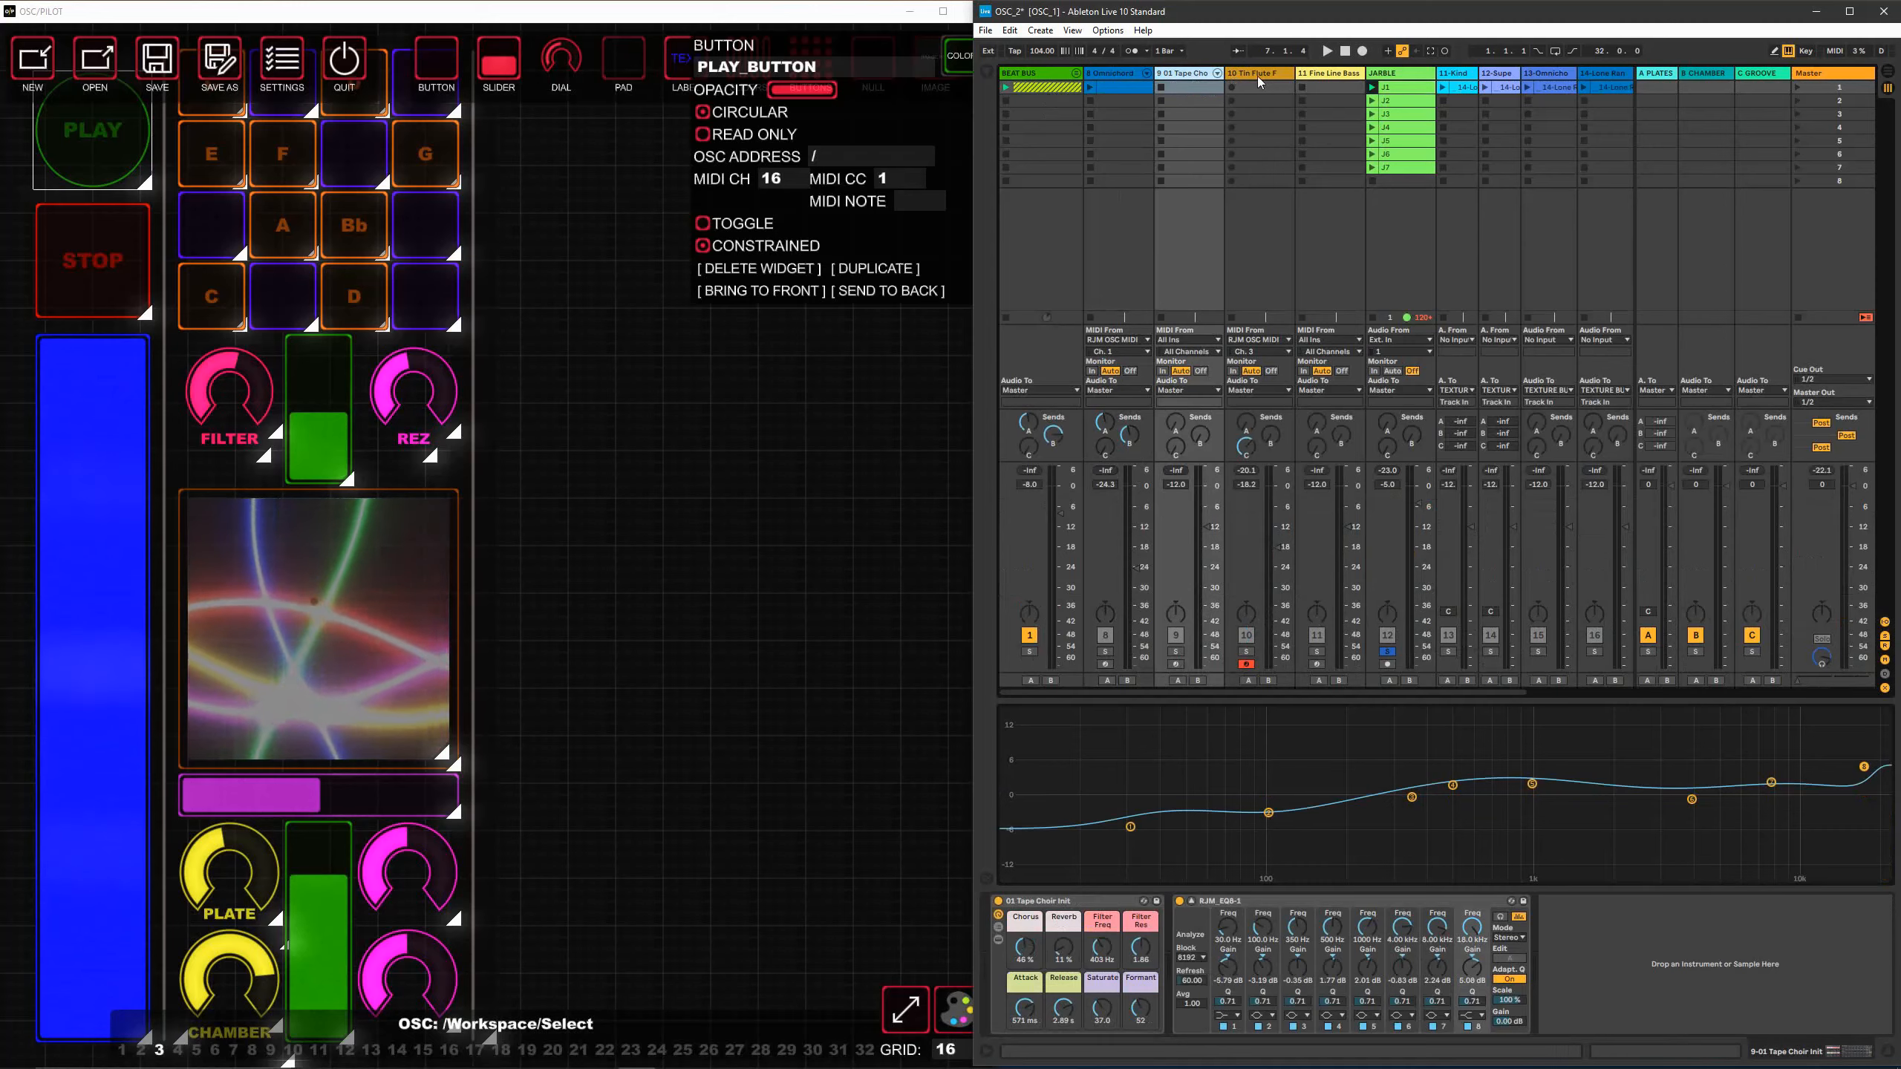
Step: Select the Tin Flute F track and take the JARBLE track out of solo
click(1259, 78)
click(1105, 73)
click(1251, 74)
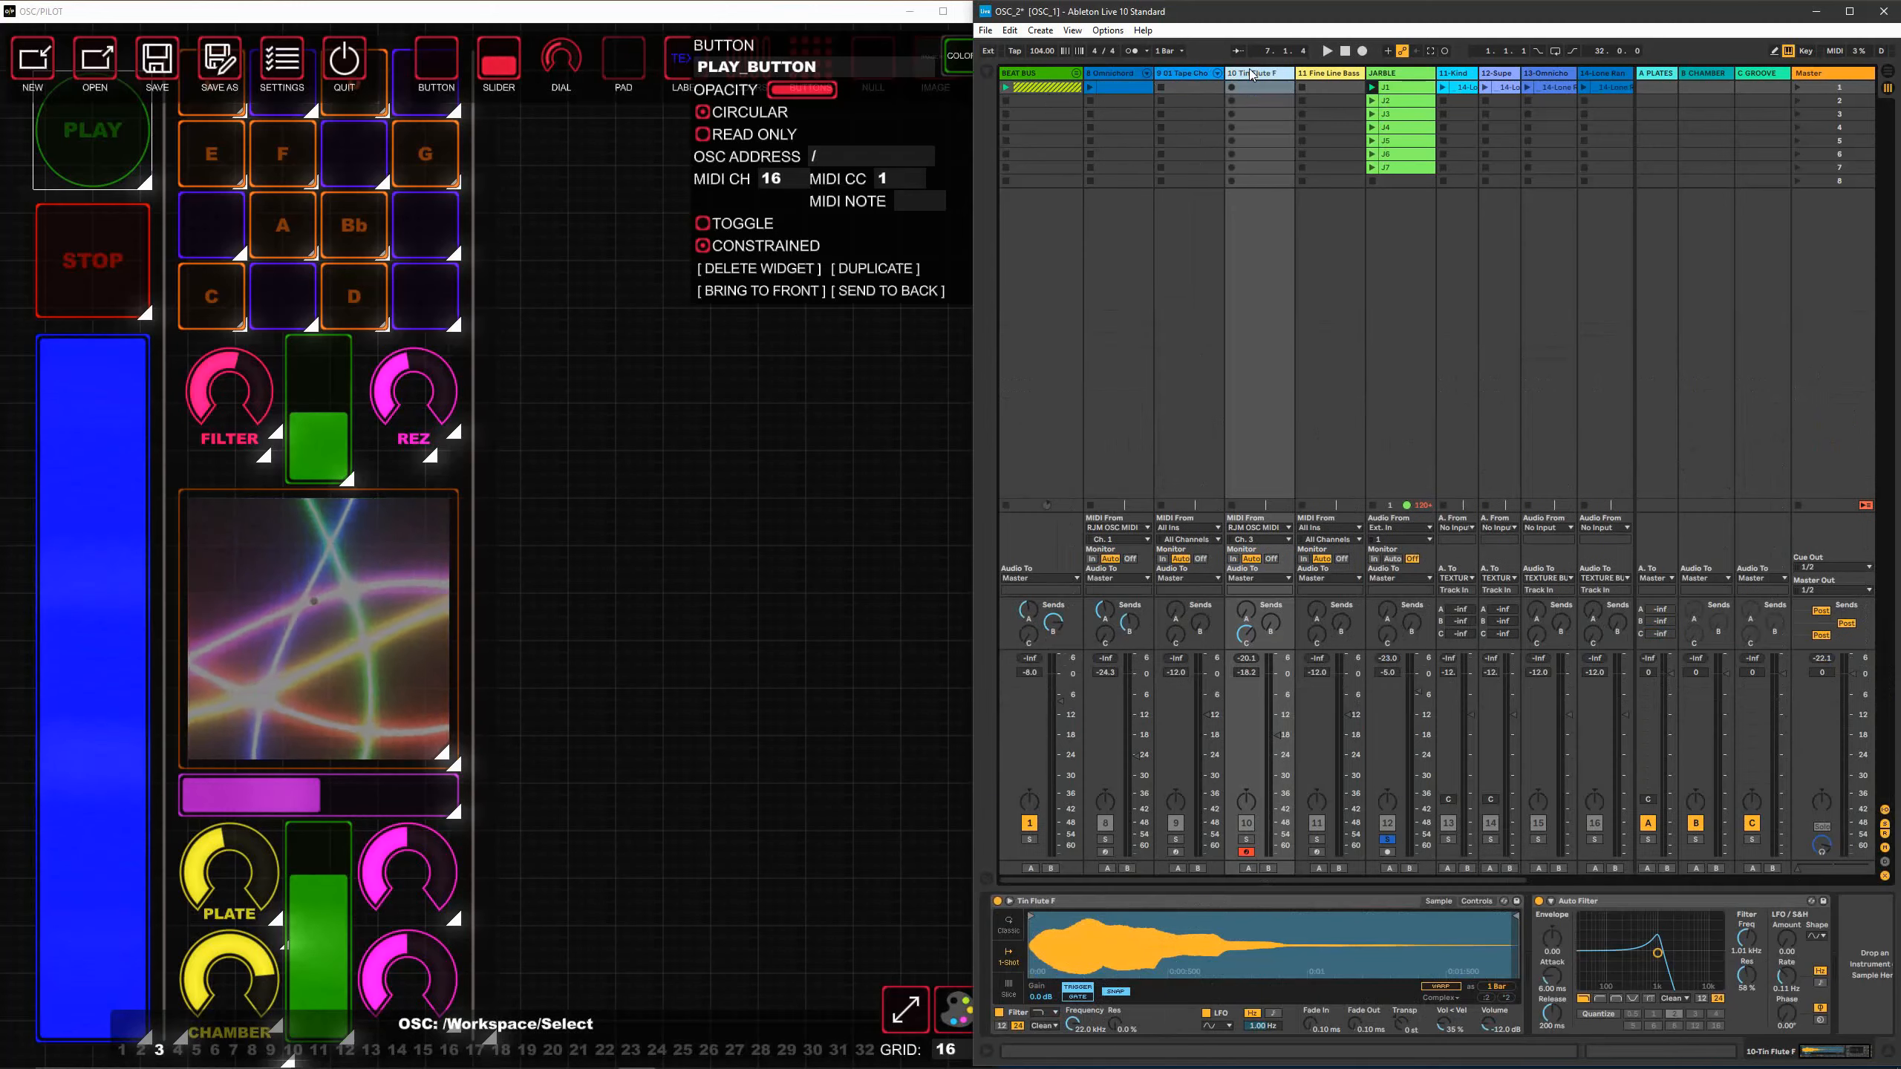
key(Tab)
key(Tab)
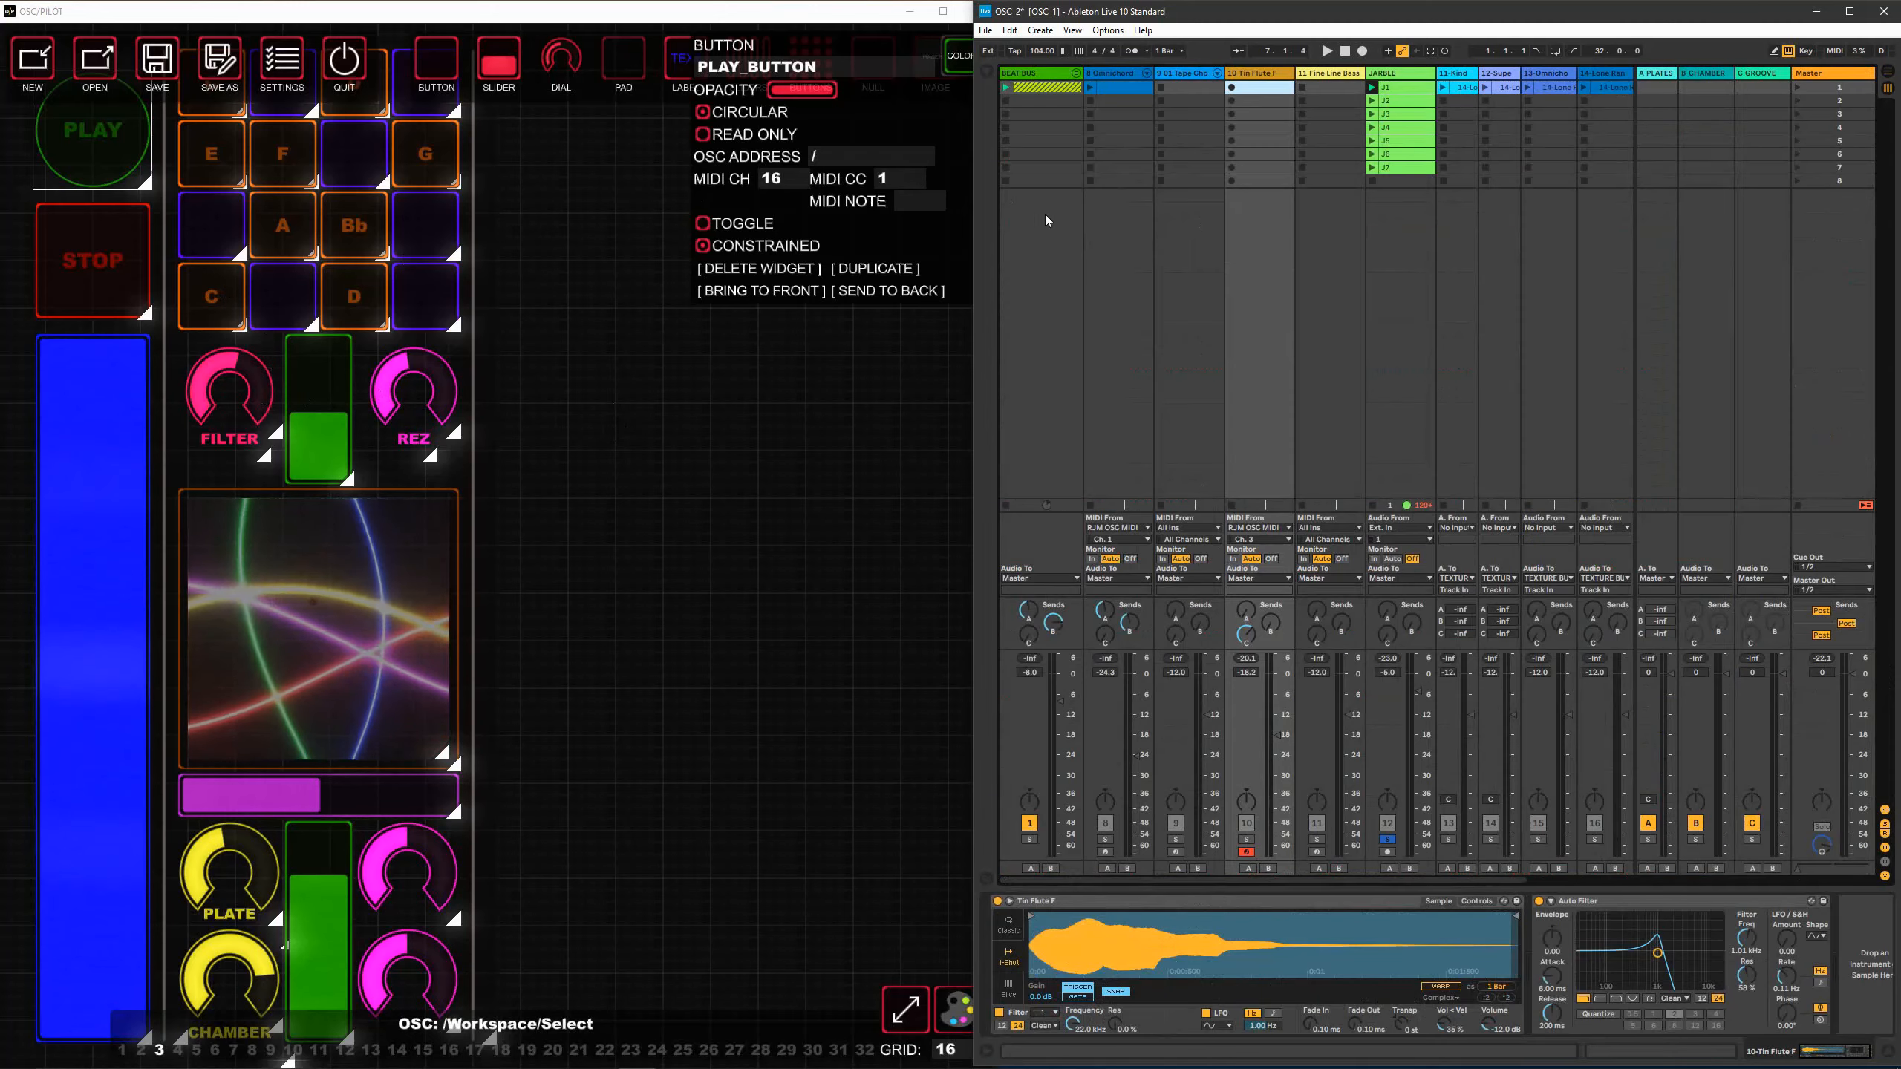
click(1385, 839)
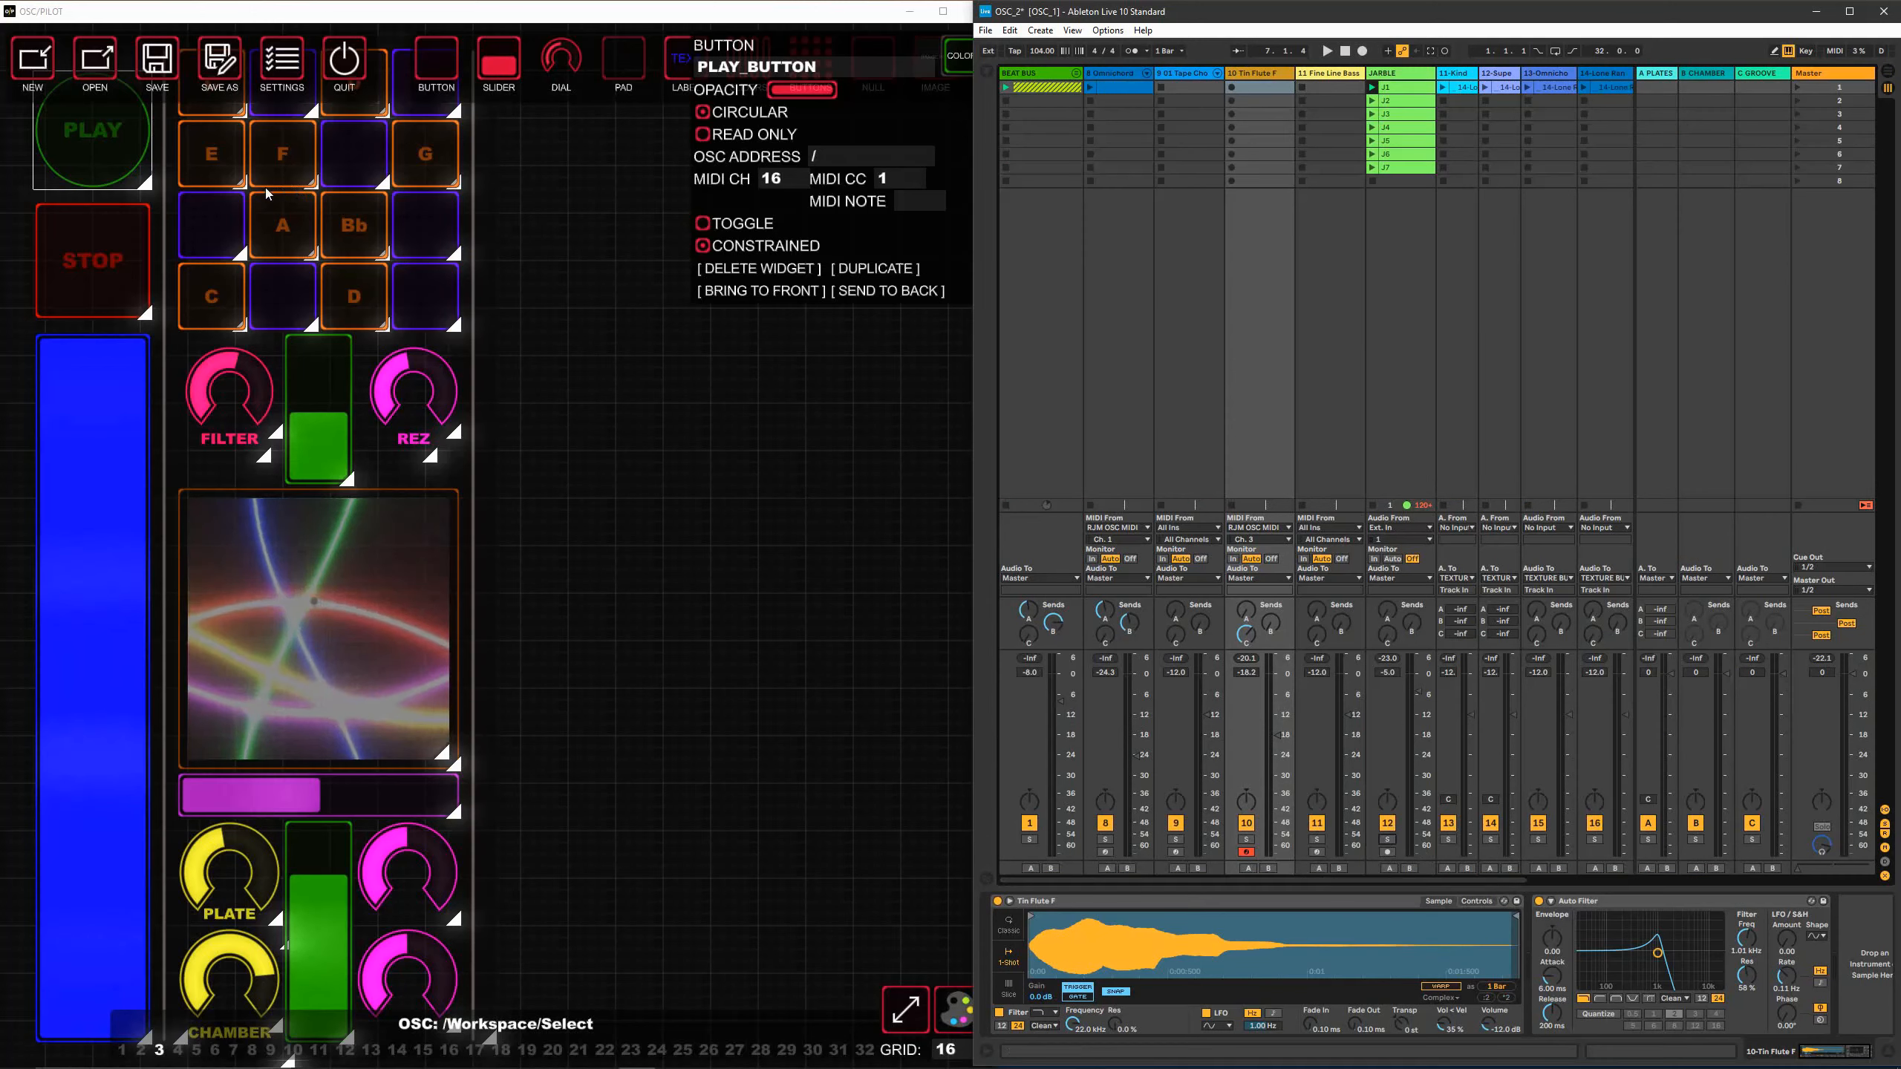
Step: Switch to OSC/PILOT, leave edit mode and test the lower C, A and Bb note buttons
click(273, 333)
key(Tab)
click(214, 302)
click(284, 229)
click(344, 227)
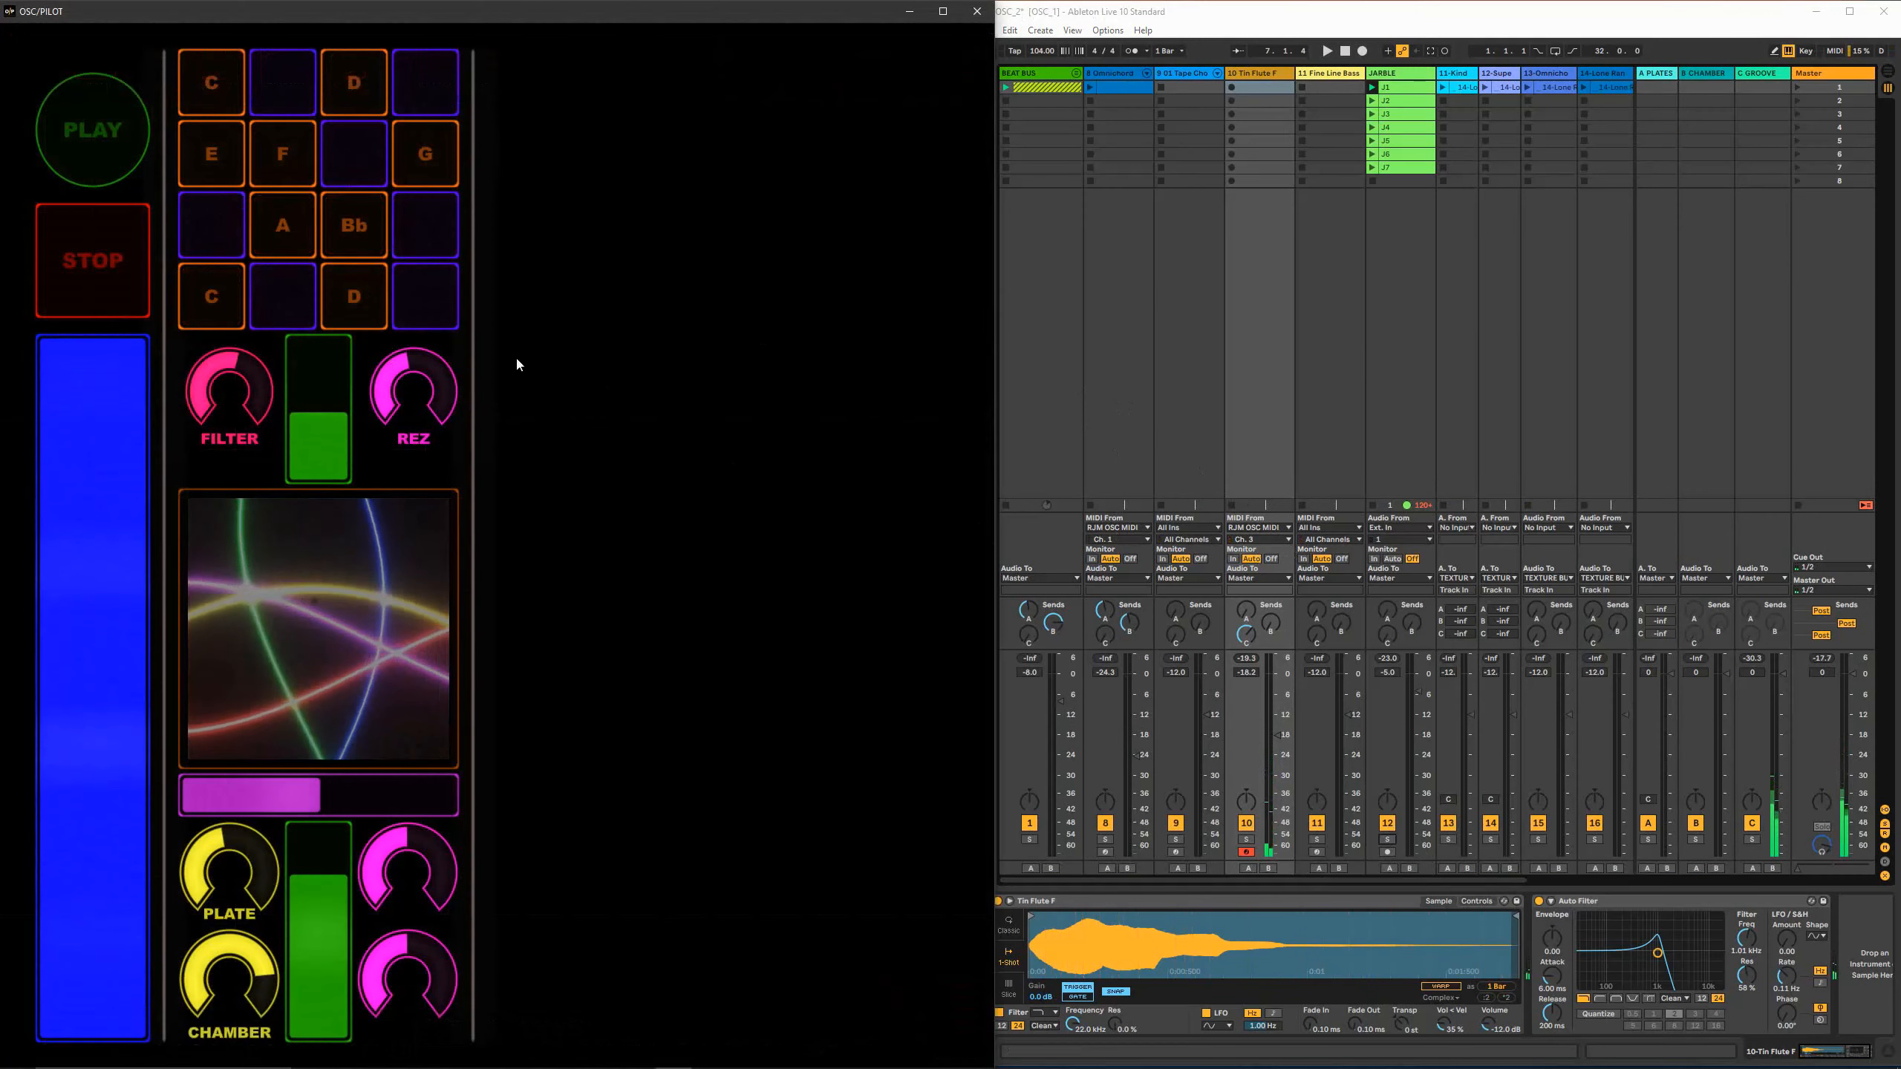
Step: Switch to Ableton Live and review the MIDI input settings of the Tin Flute F and Omnichord tracks
click(1262, 540)
click(1263, 586)
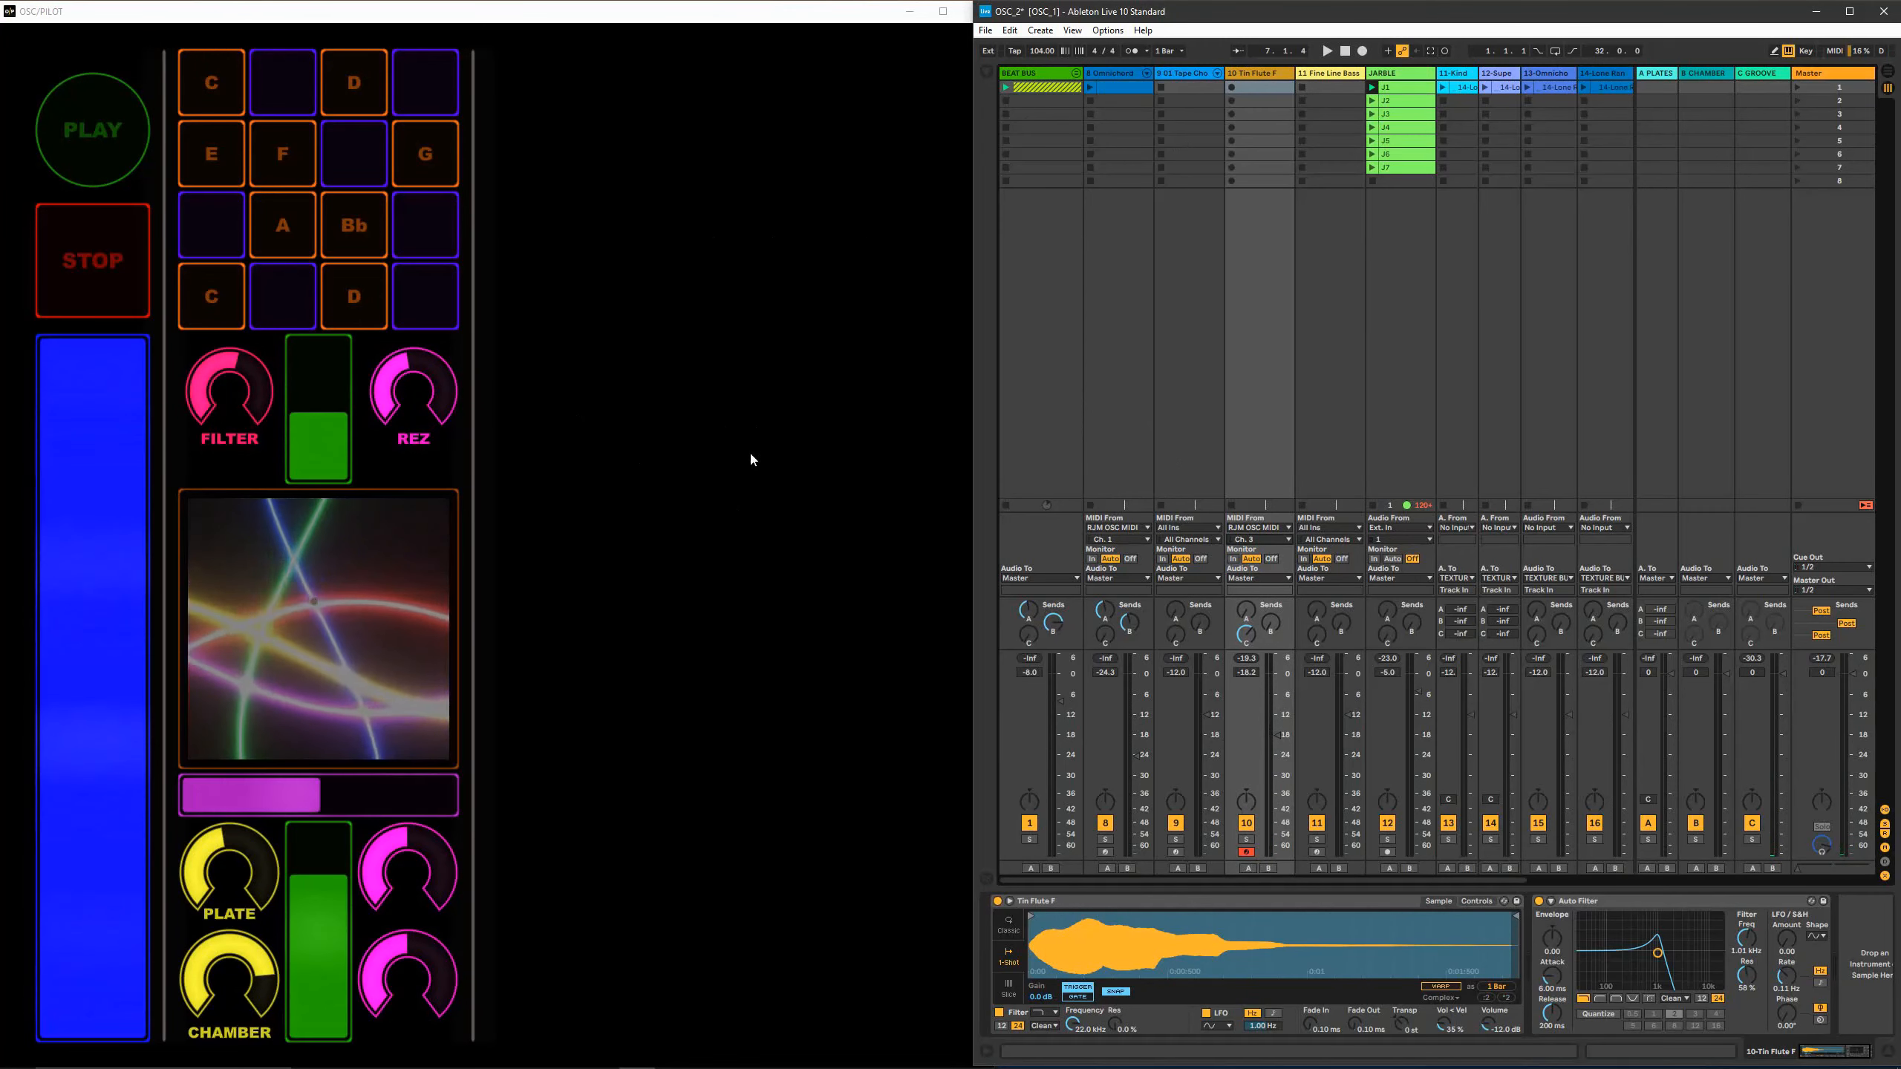
click(1115, 74)
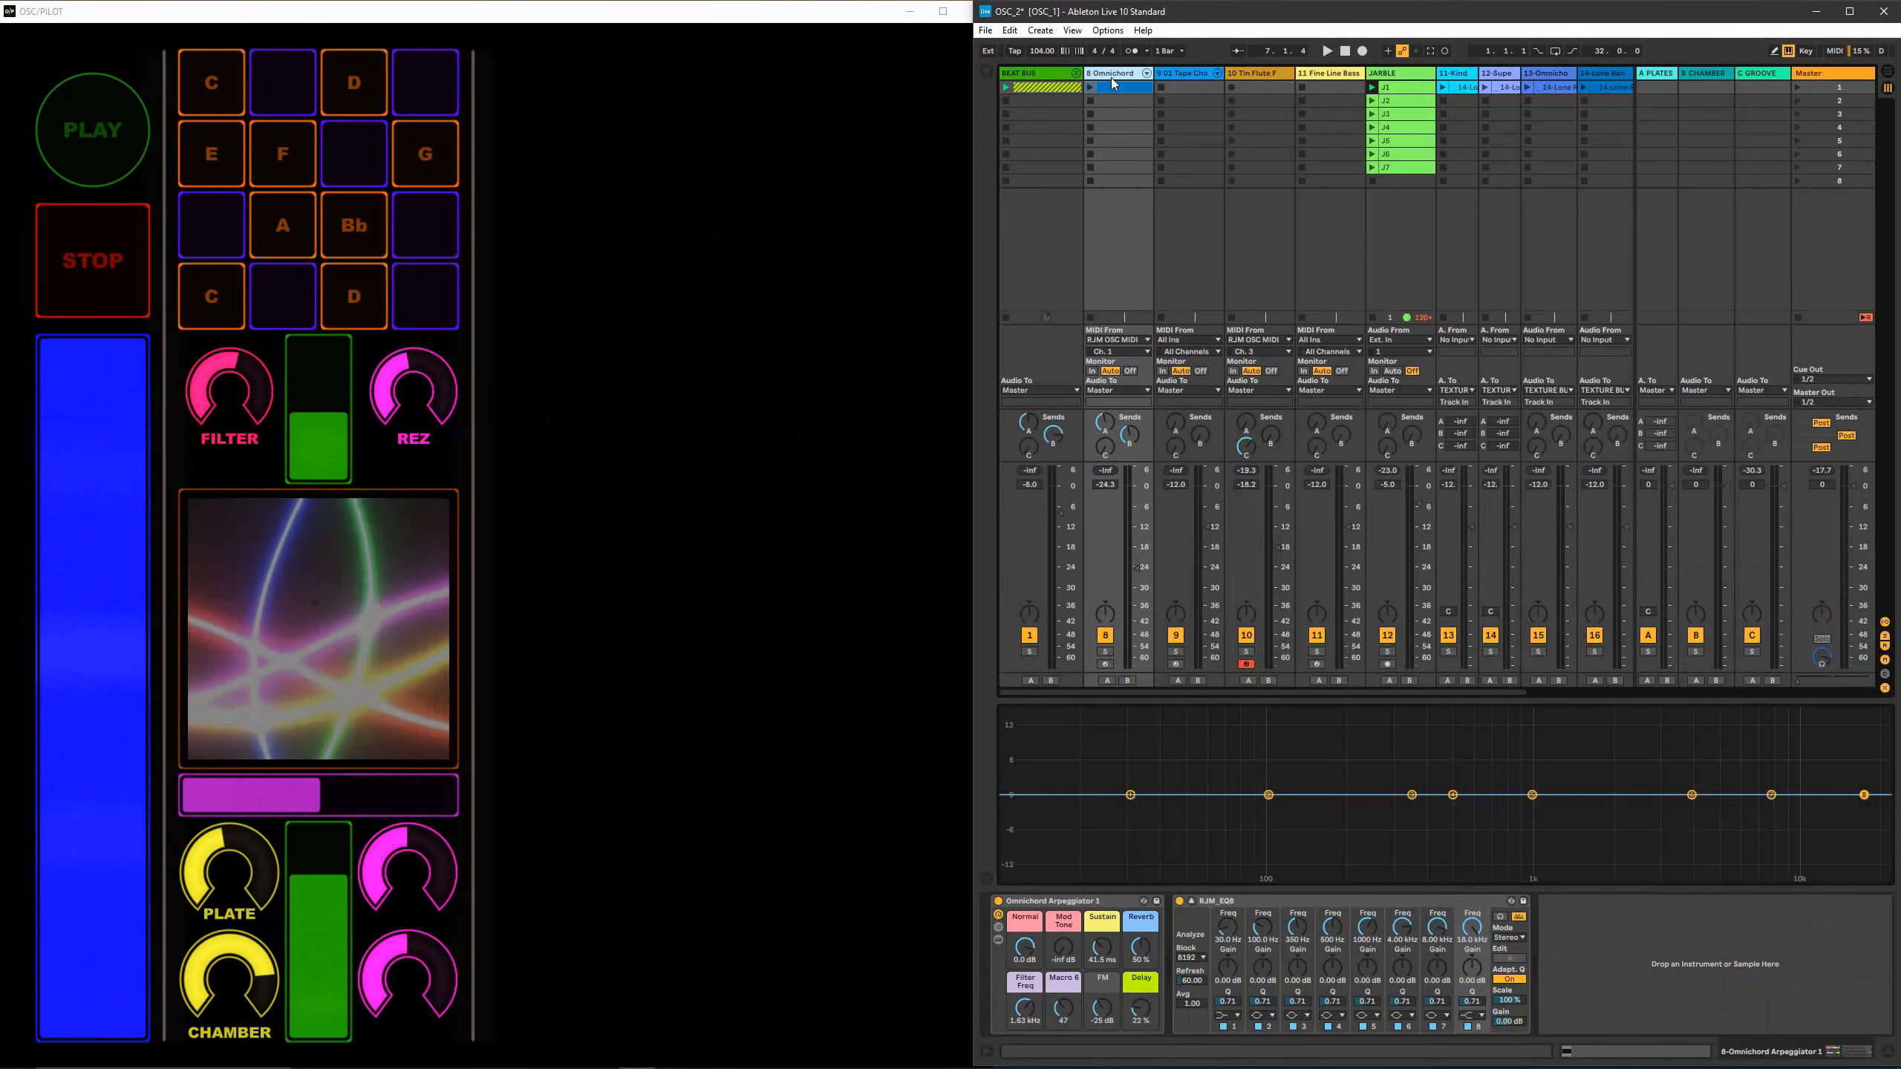
click(1125, 341)
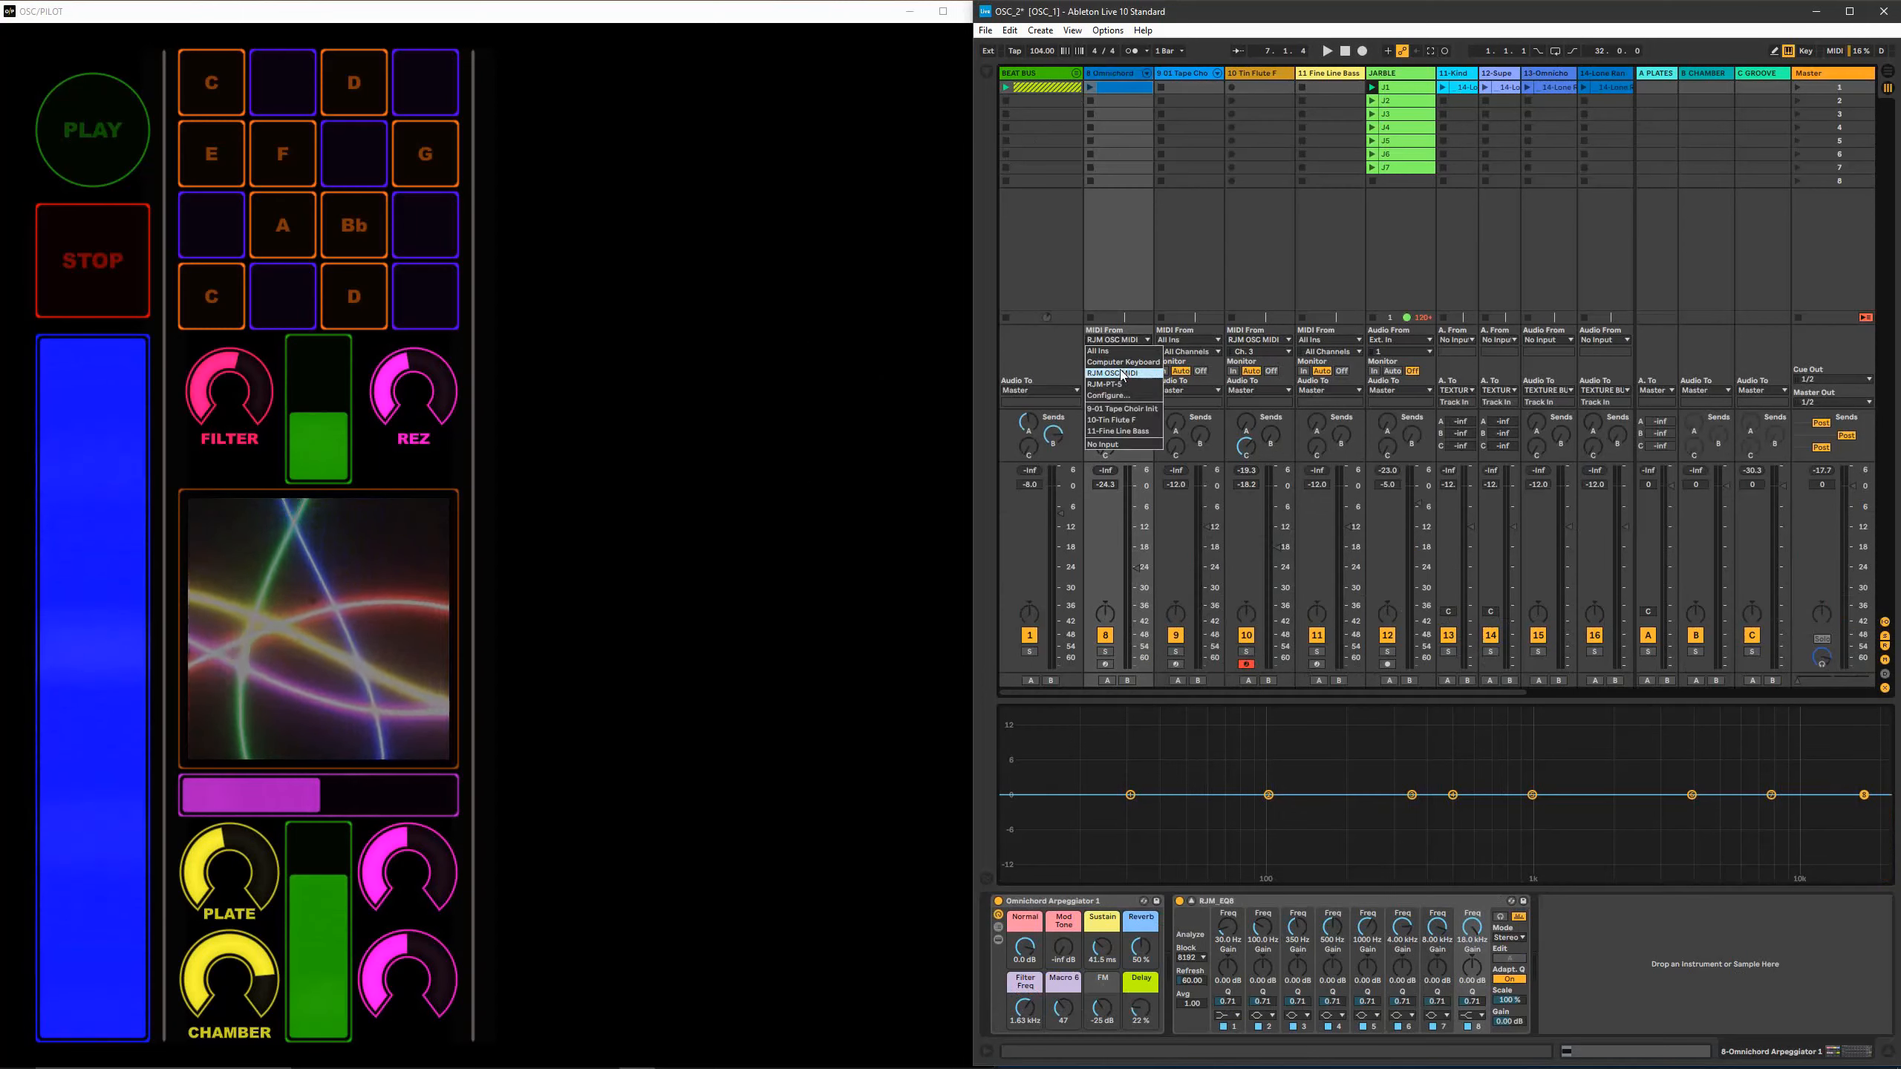
click(1120, 370)
click(1116, 352)
click(1119, 382)
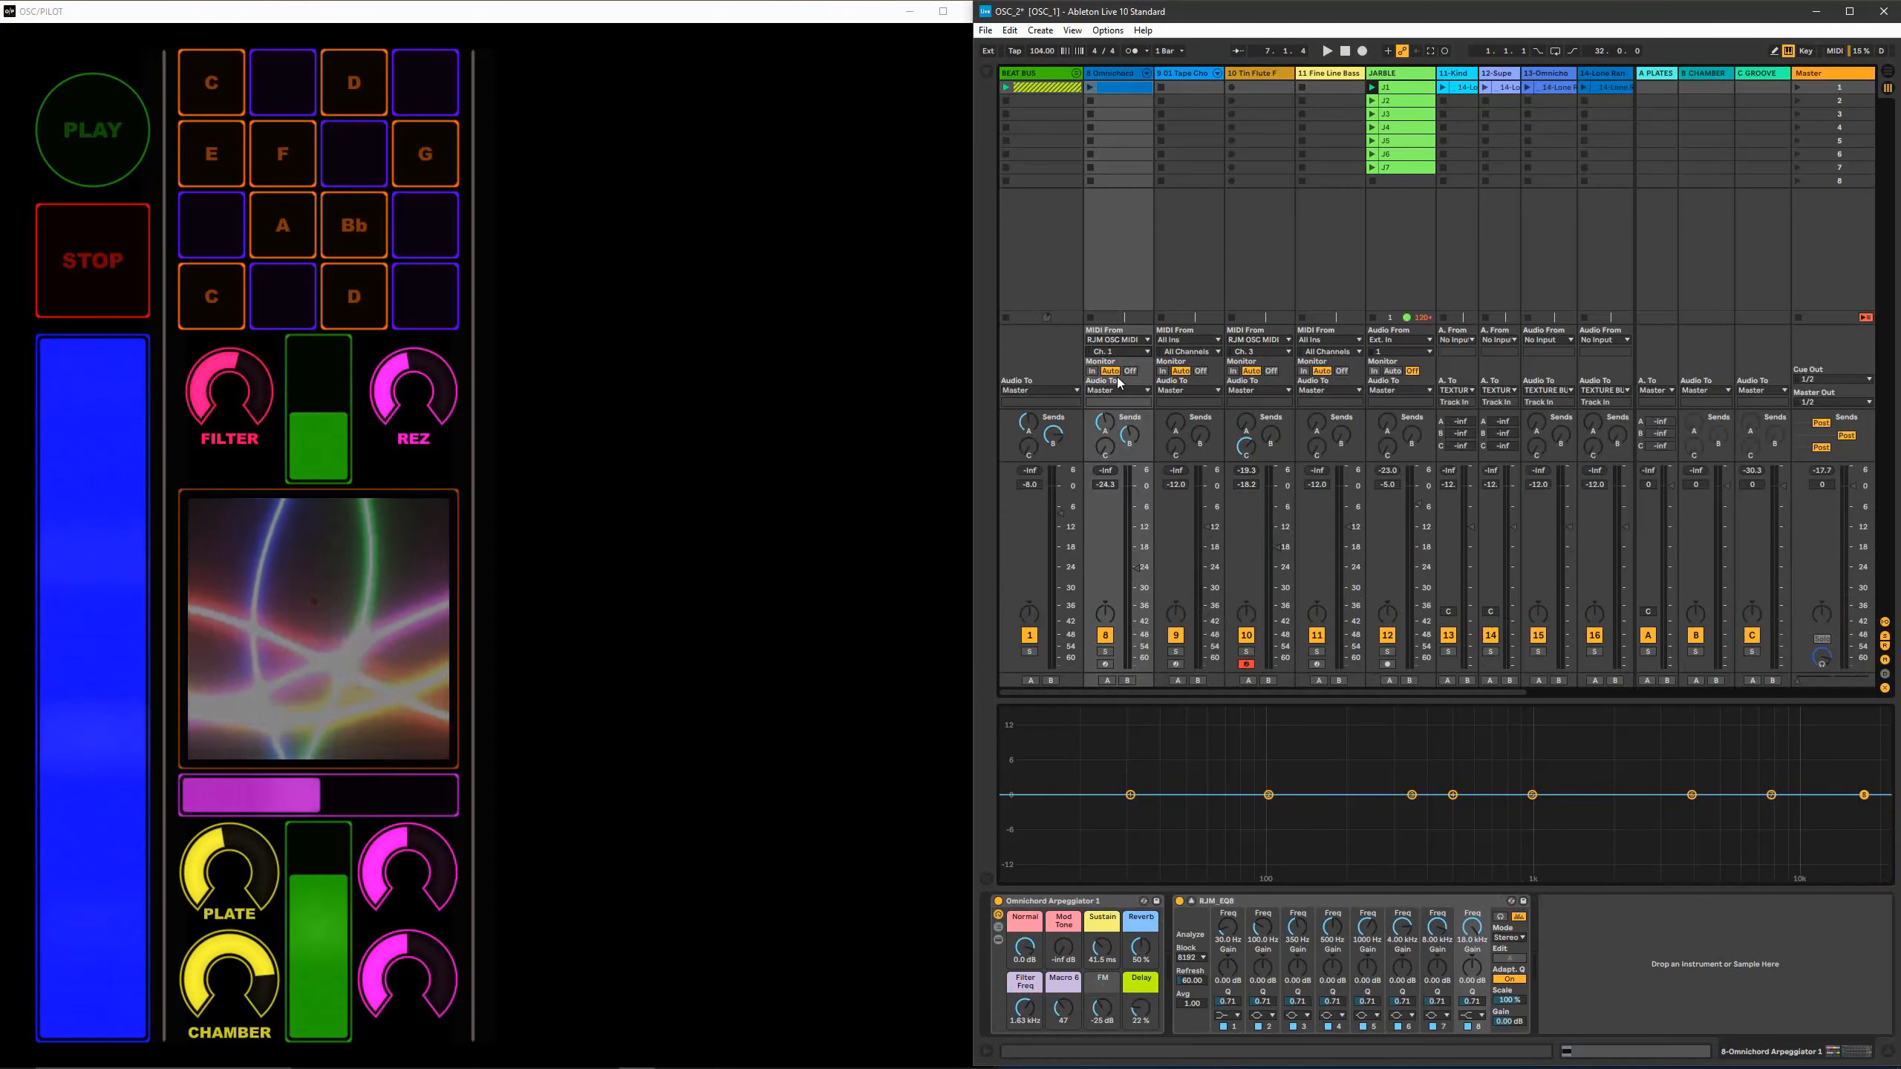
Step: Switch to OSC/PILOT, bring back edit mode and maximize the window
click(860, 299)
drag(994, 284, 1655, 255)
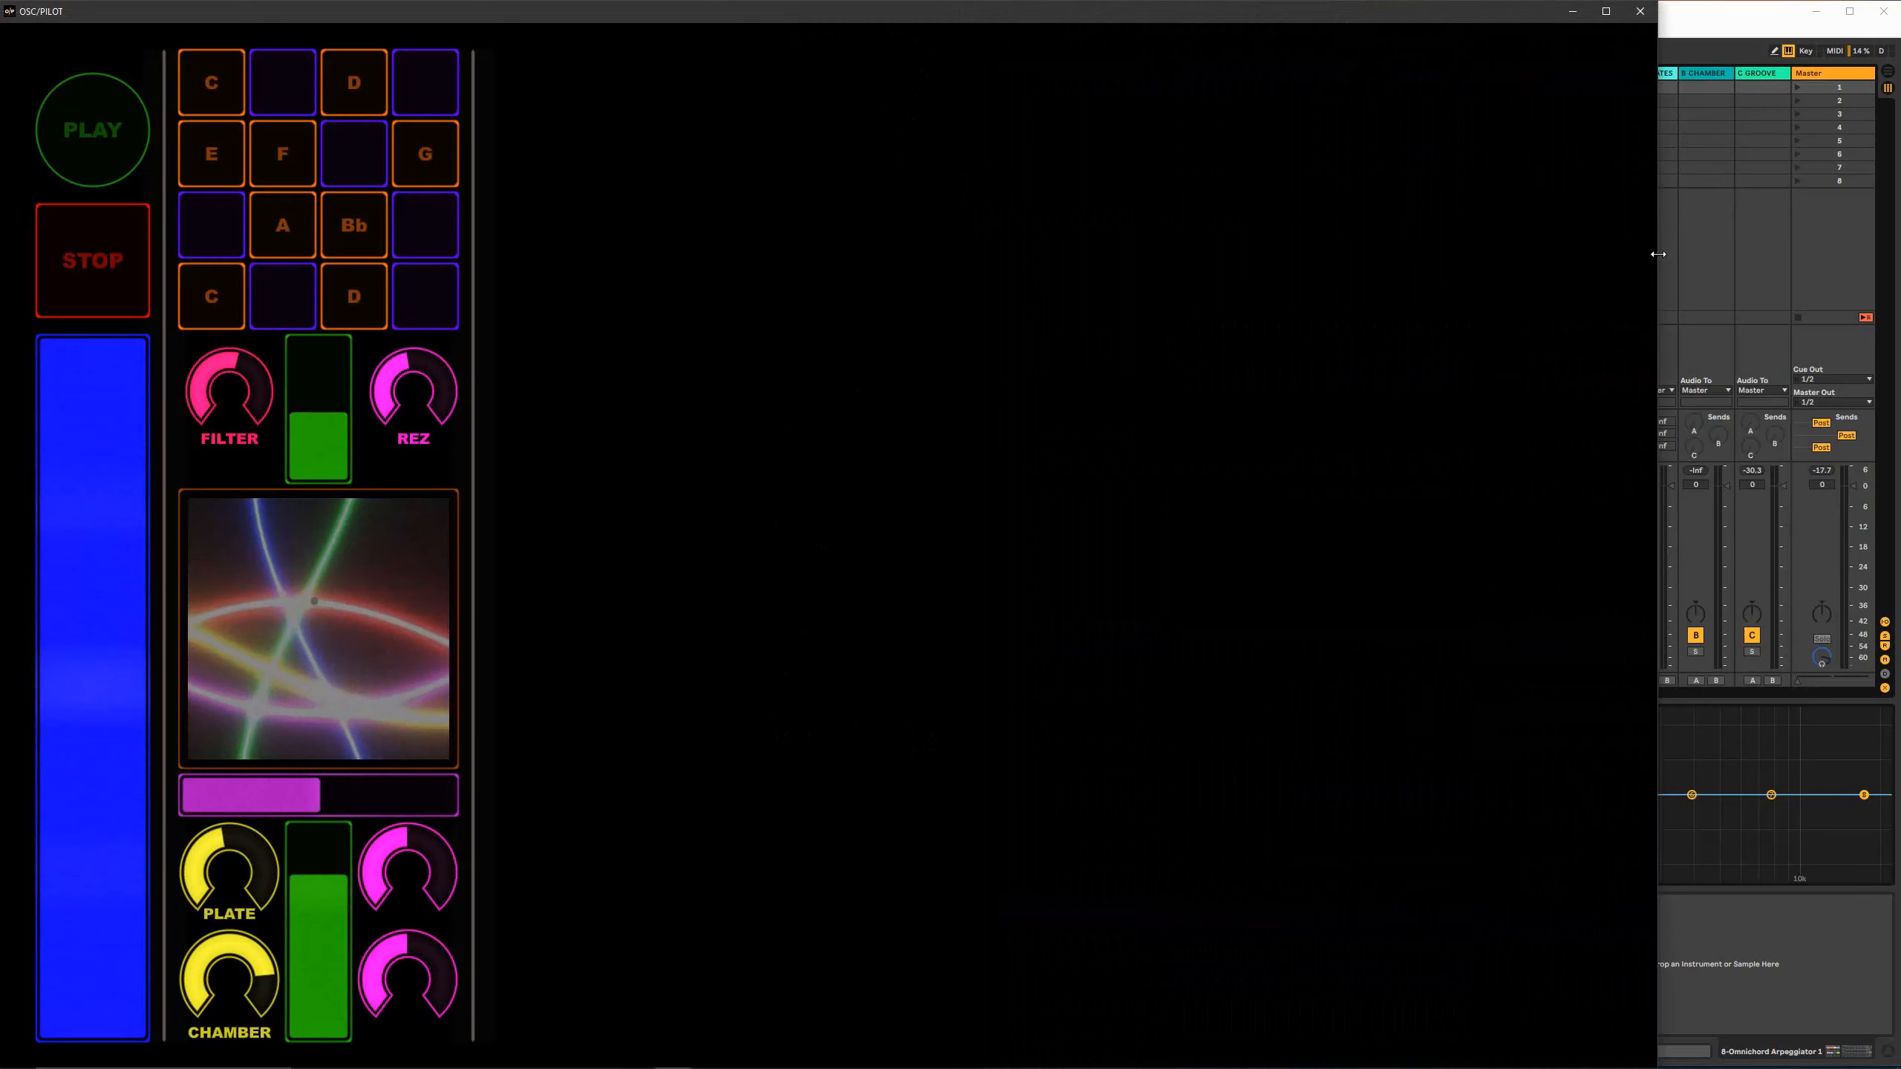
right_click(718, 417)
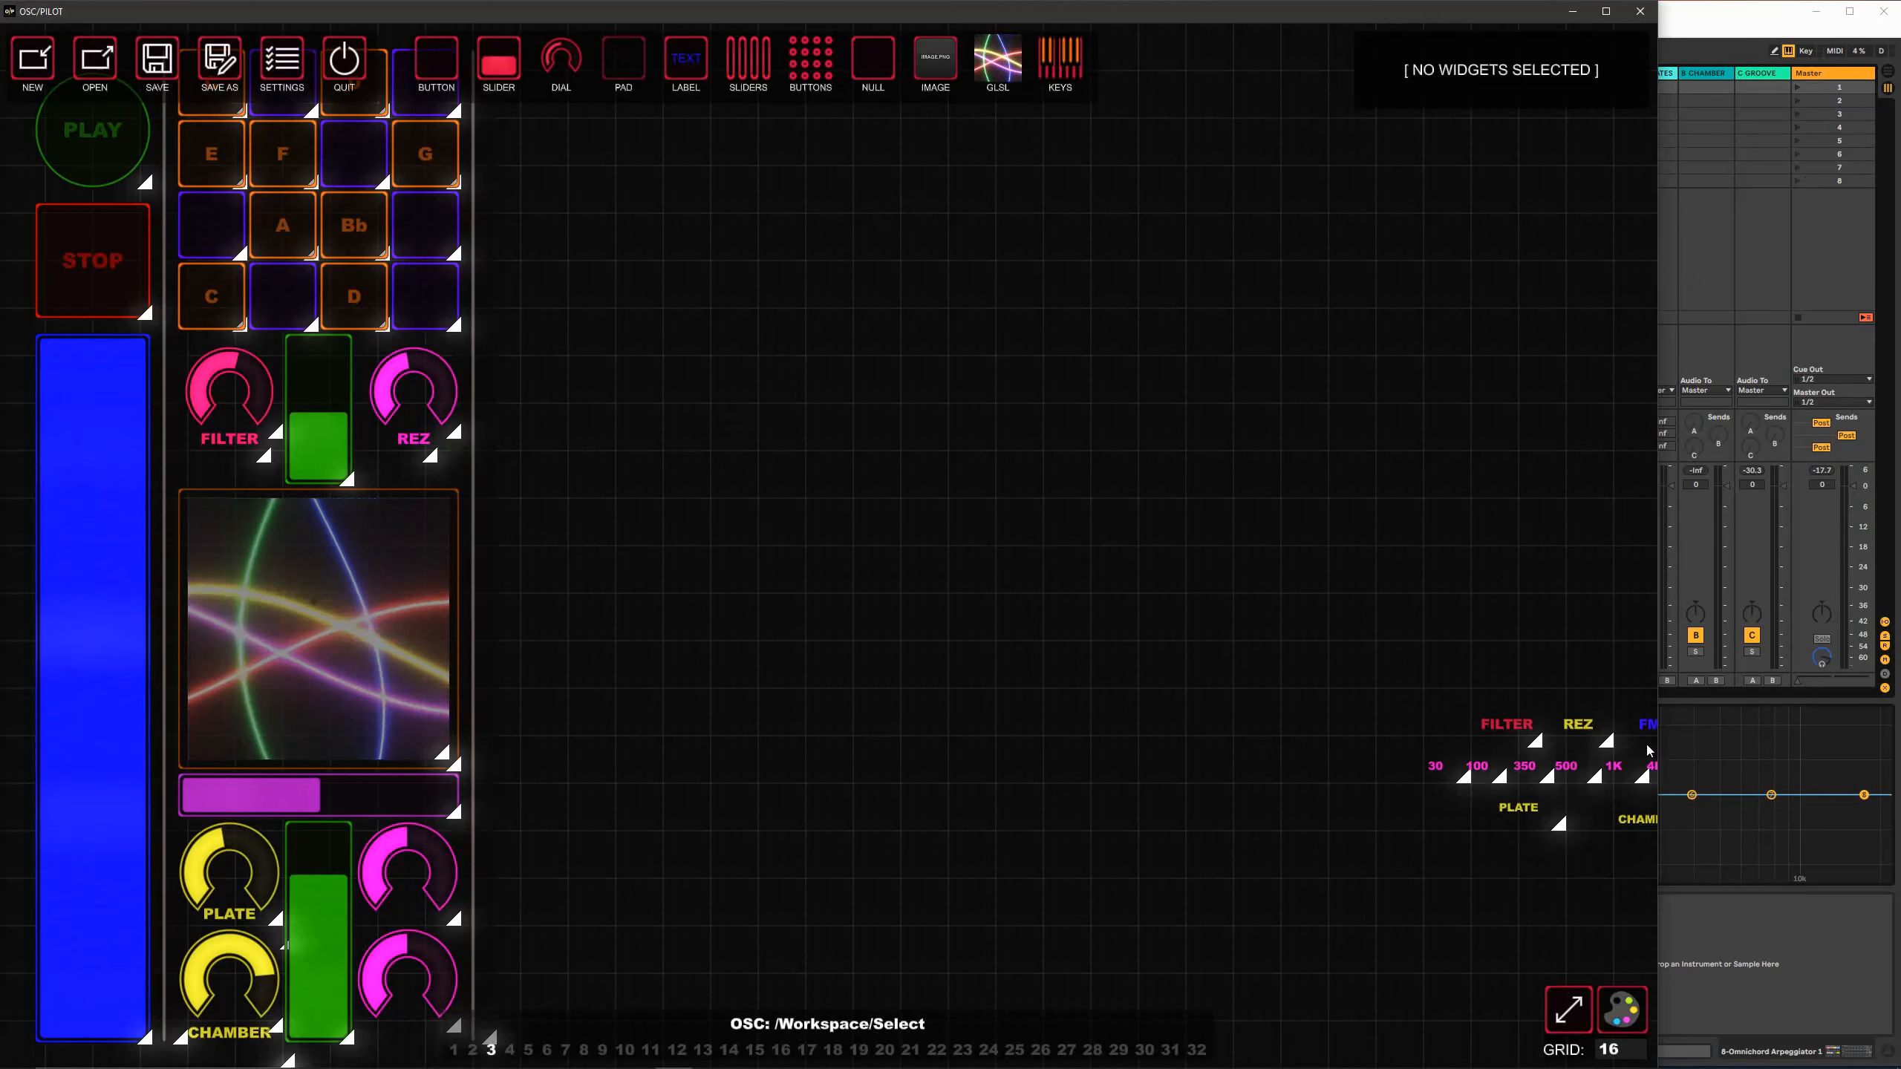
click(1606, 12)
Step: Add a keys widget to the empty area beside the existing control column
click(1060, 57)
drag(1168, 599, 1133, 483)
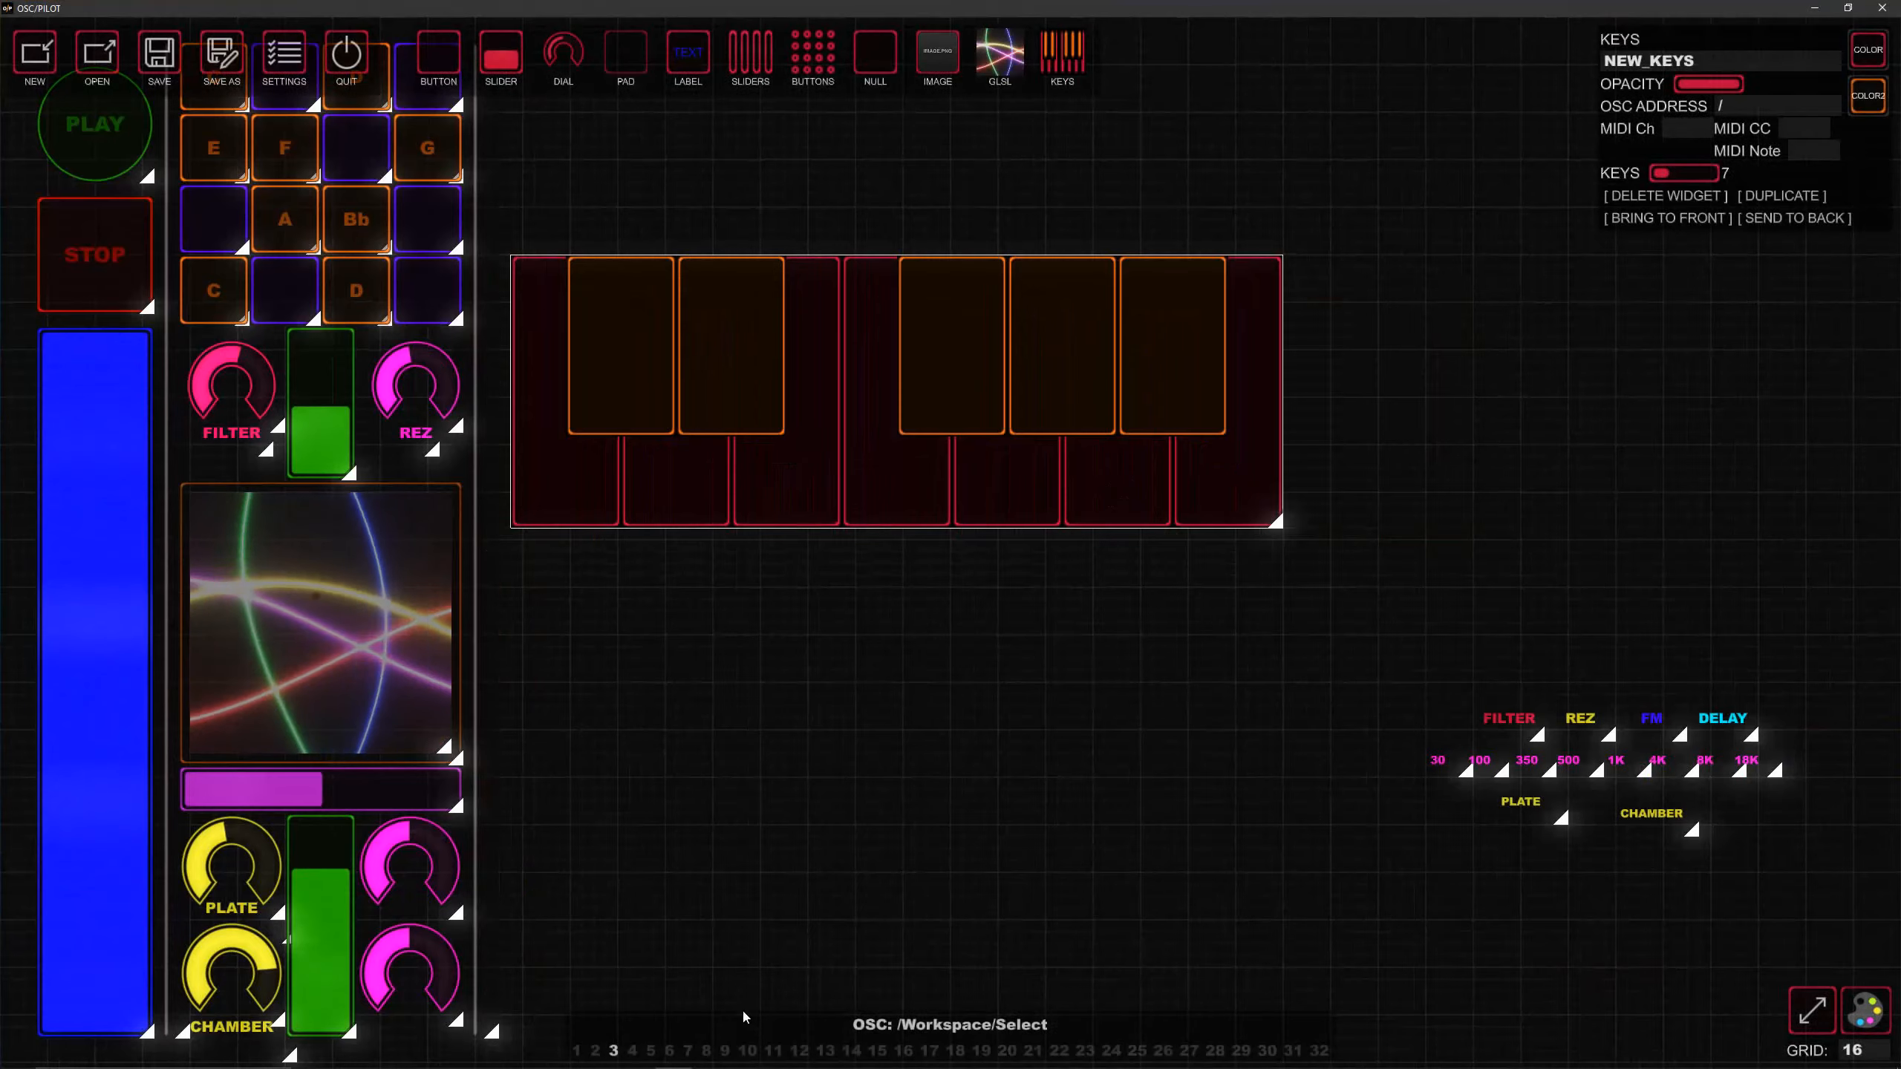
Step: Examine the finished layout in workspace 2 as a reference and return to workspace 3
mouse_move(561, 1059)
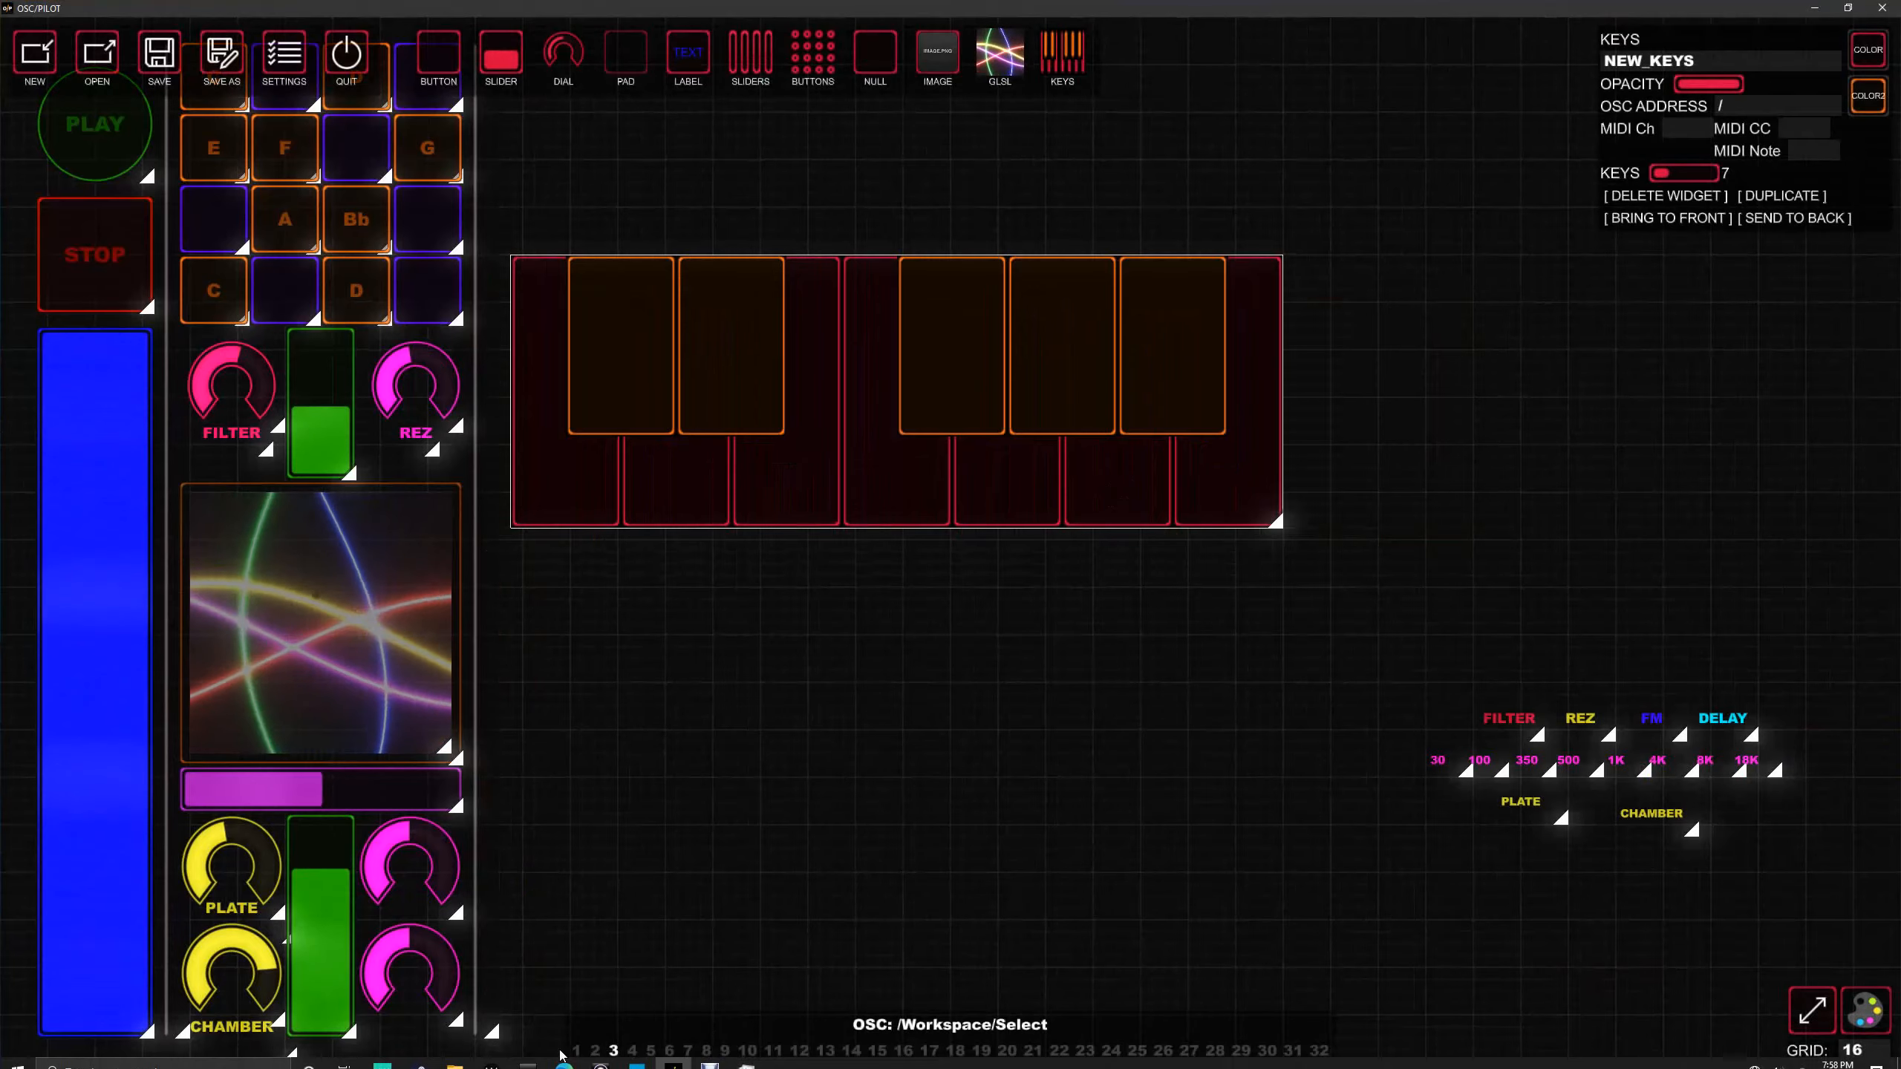
click(598, 1052)
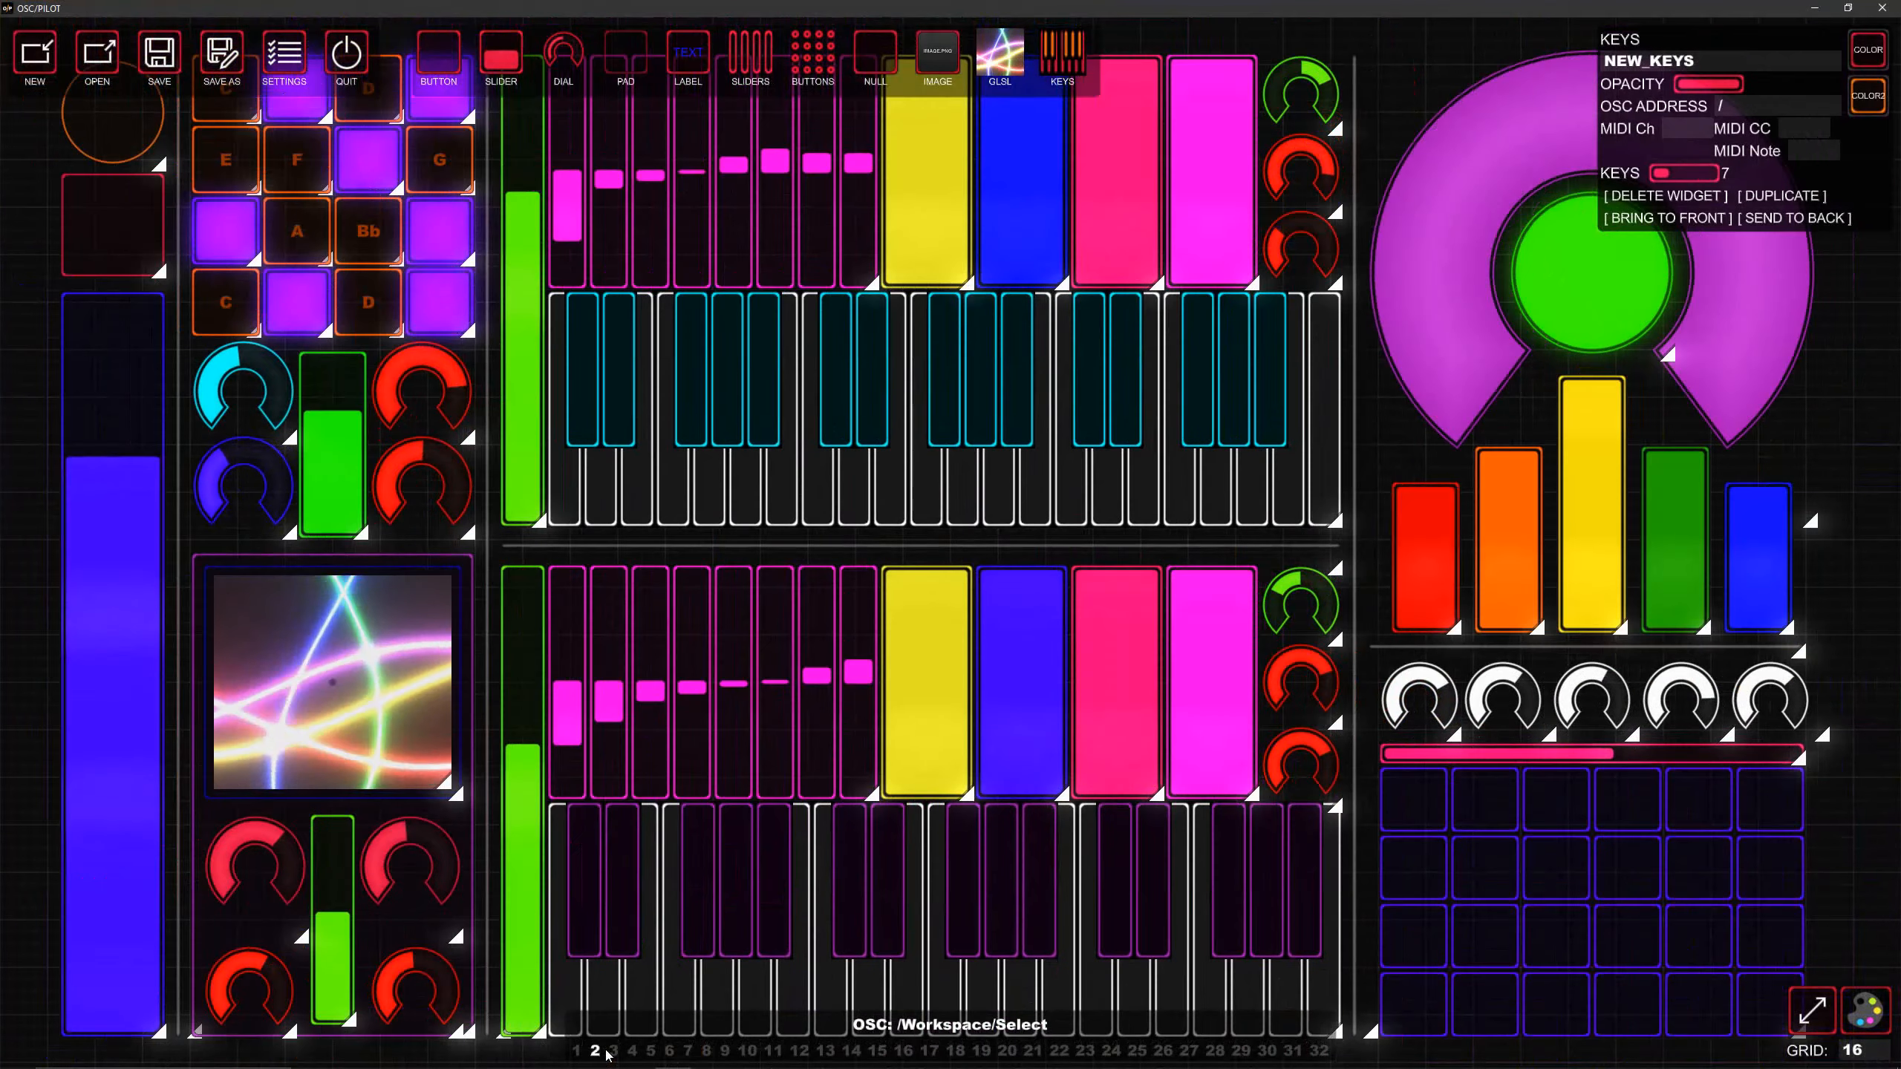
click(614, 1052)
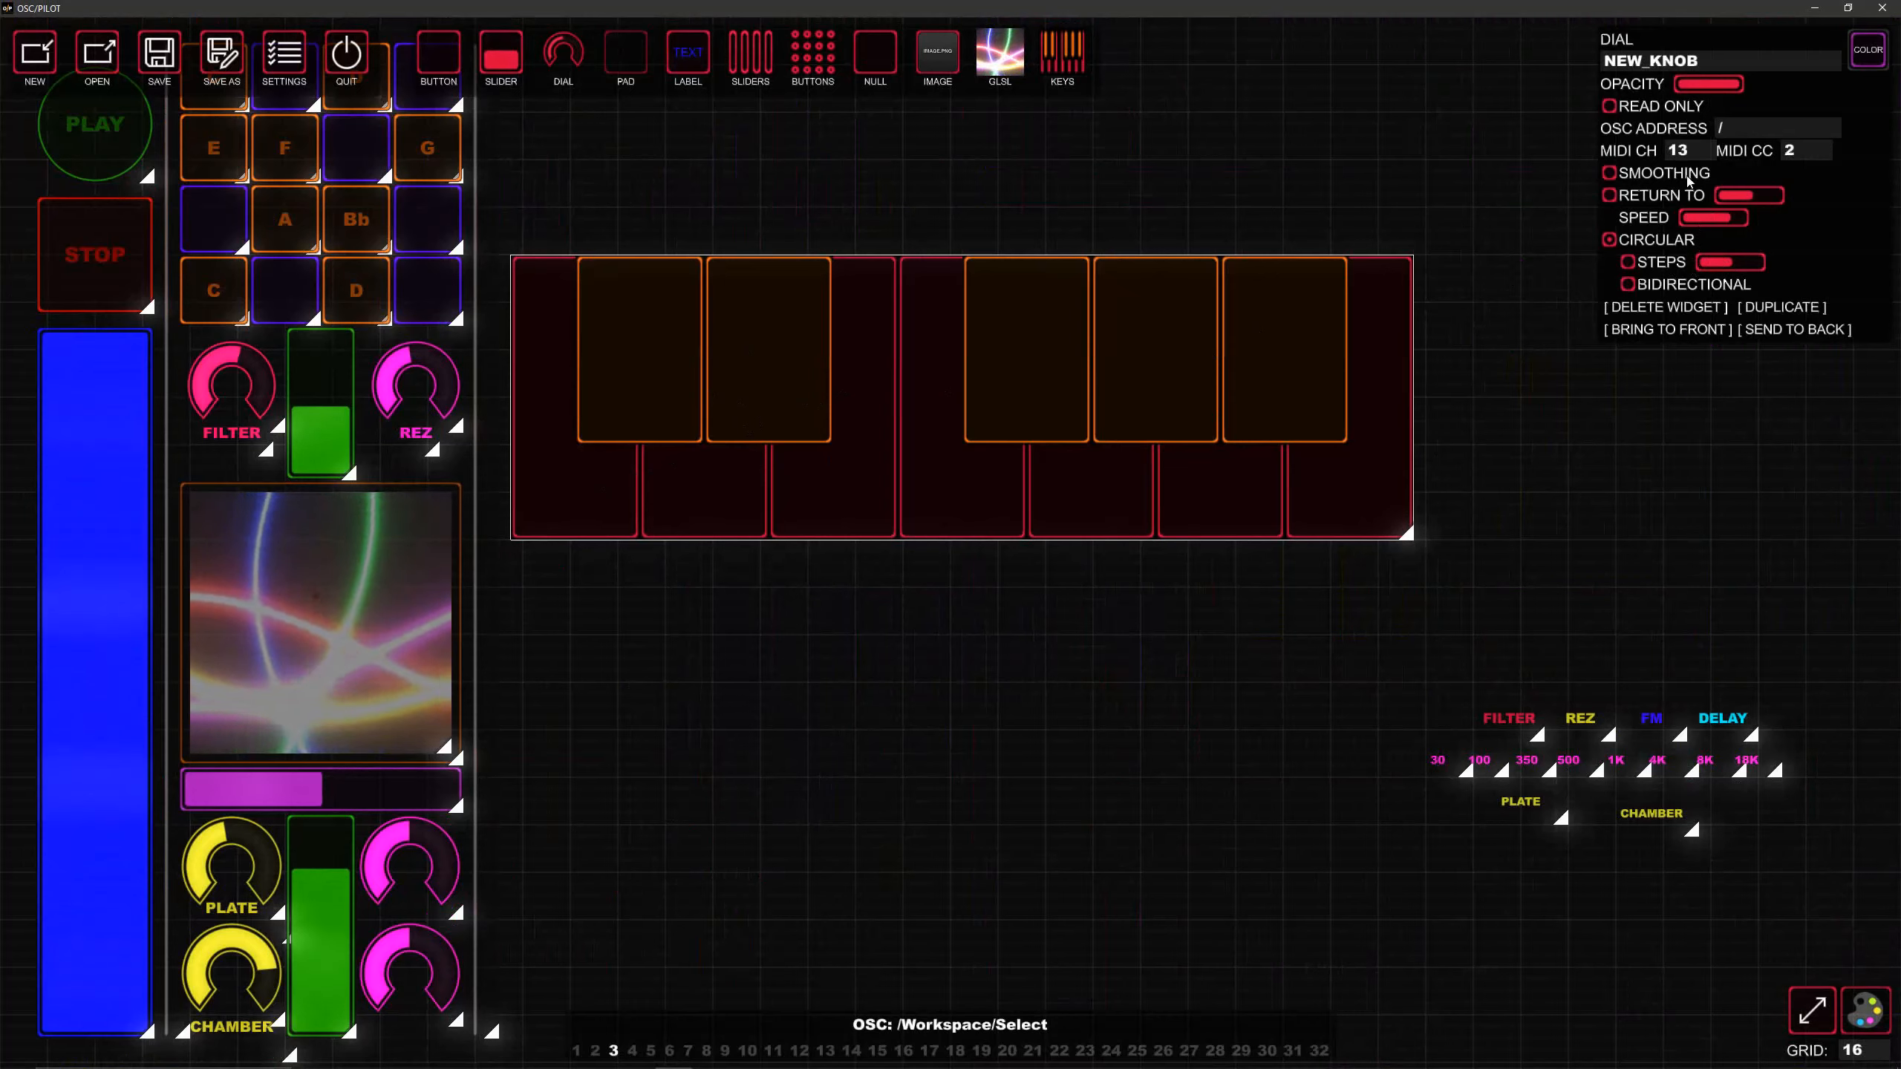
Step: Set the keys widget to 17 keys, with teal as its first colour and magenta as its second
click(1234, 403)
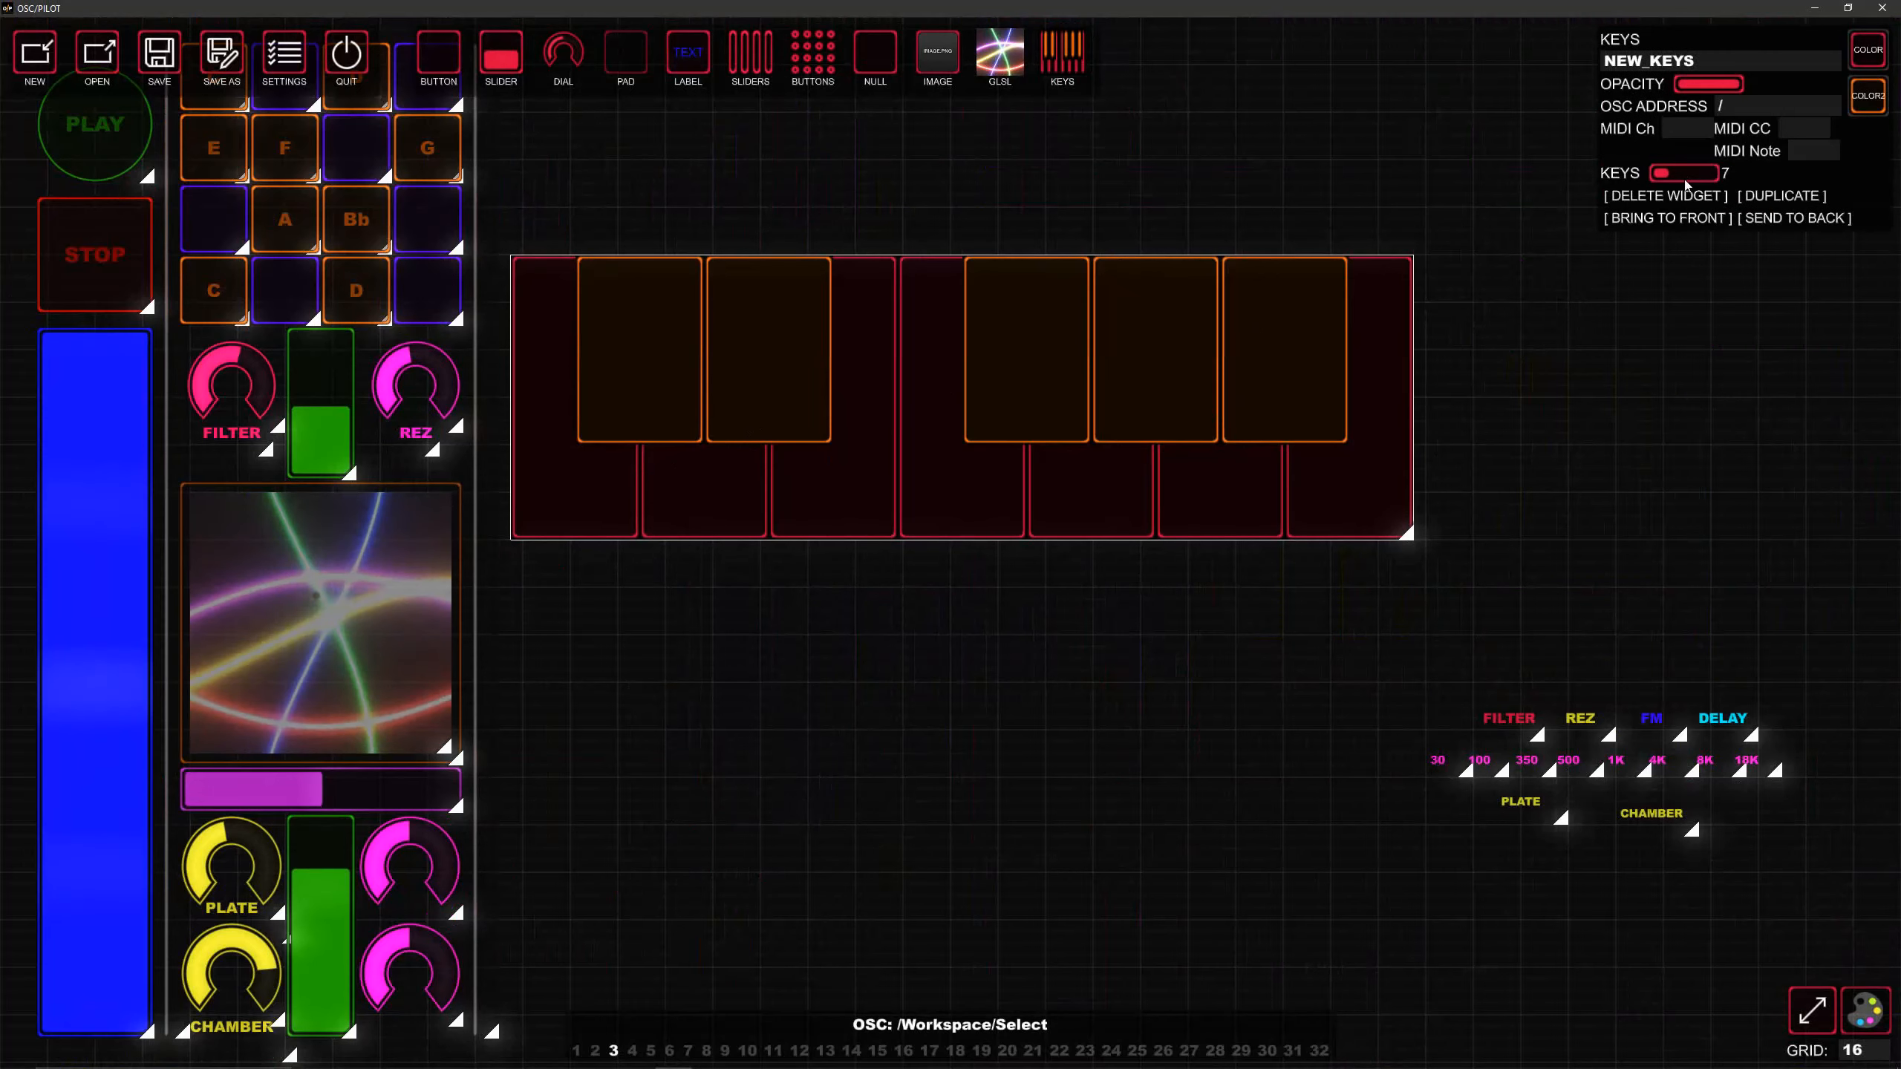
drag(1686, 184, 1679, 171)
click(1871, 53)
click(1879, 403)
click(1881, 100)
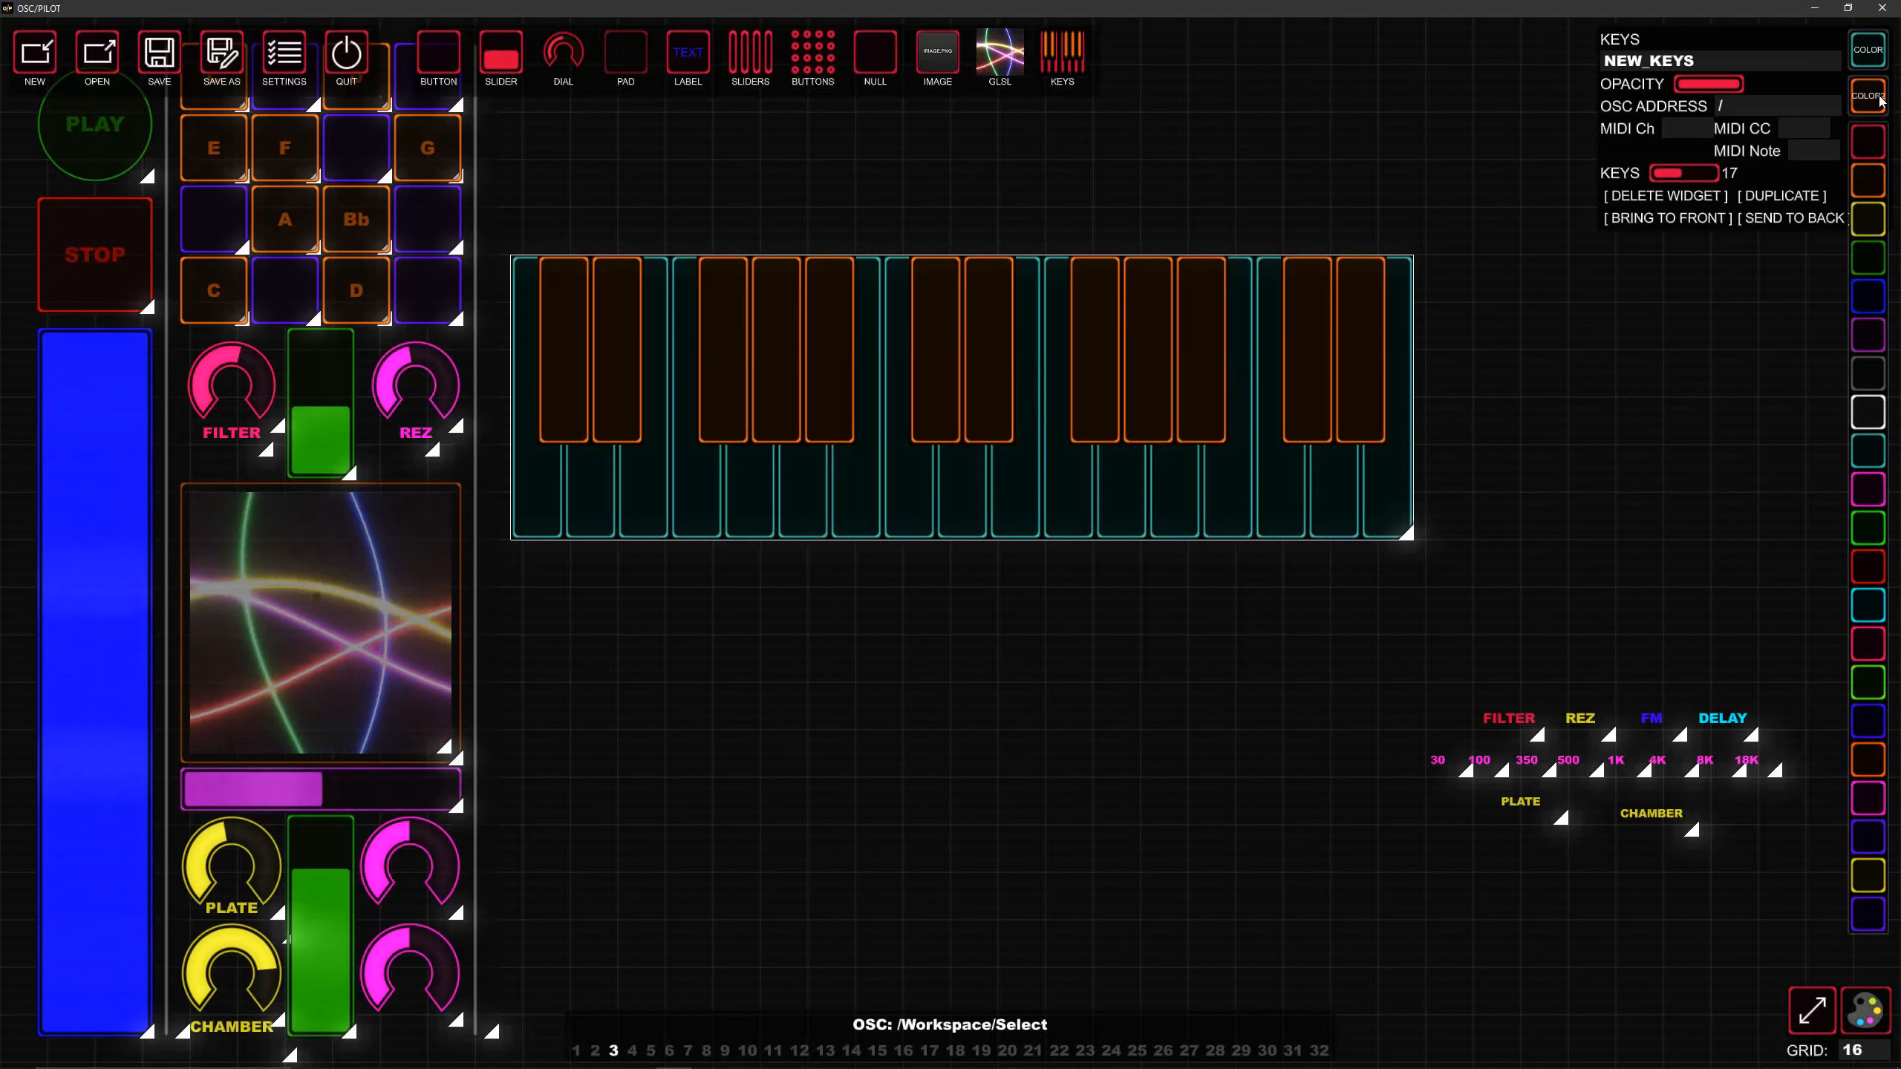
click(1868, 800)
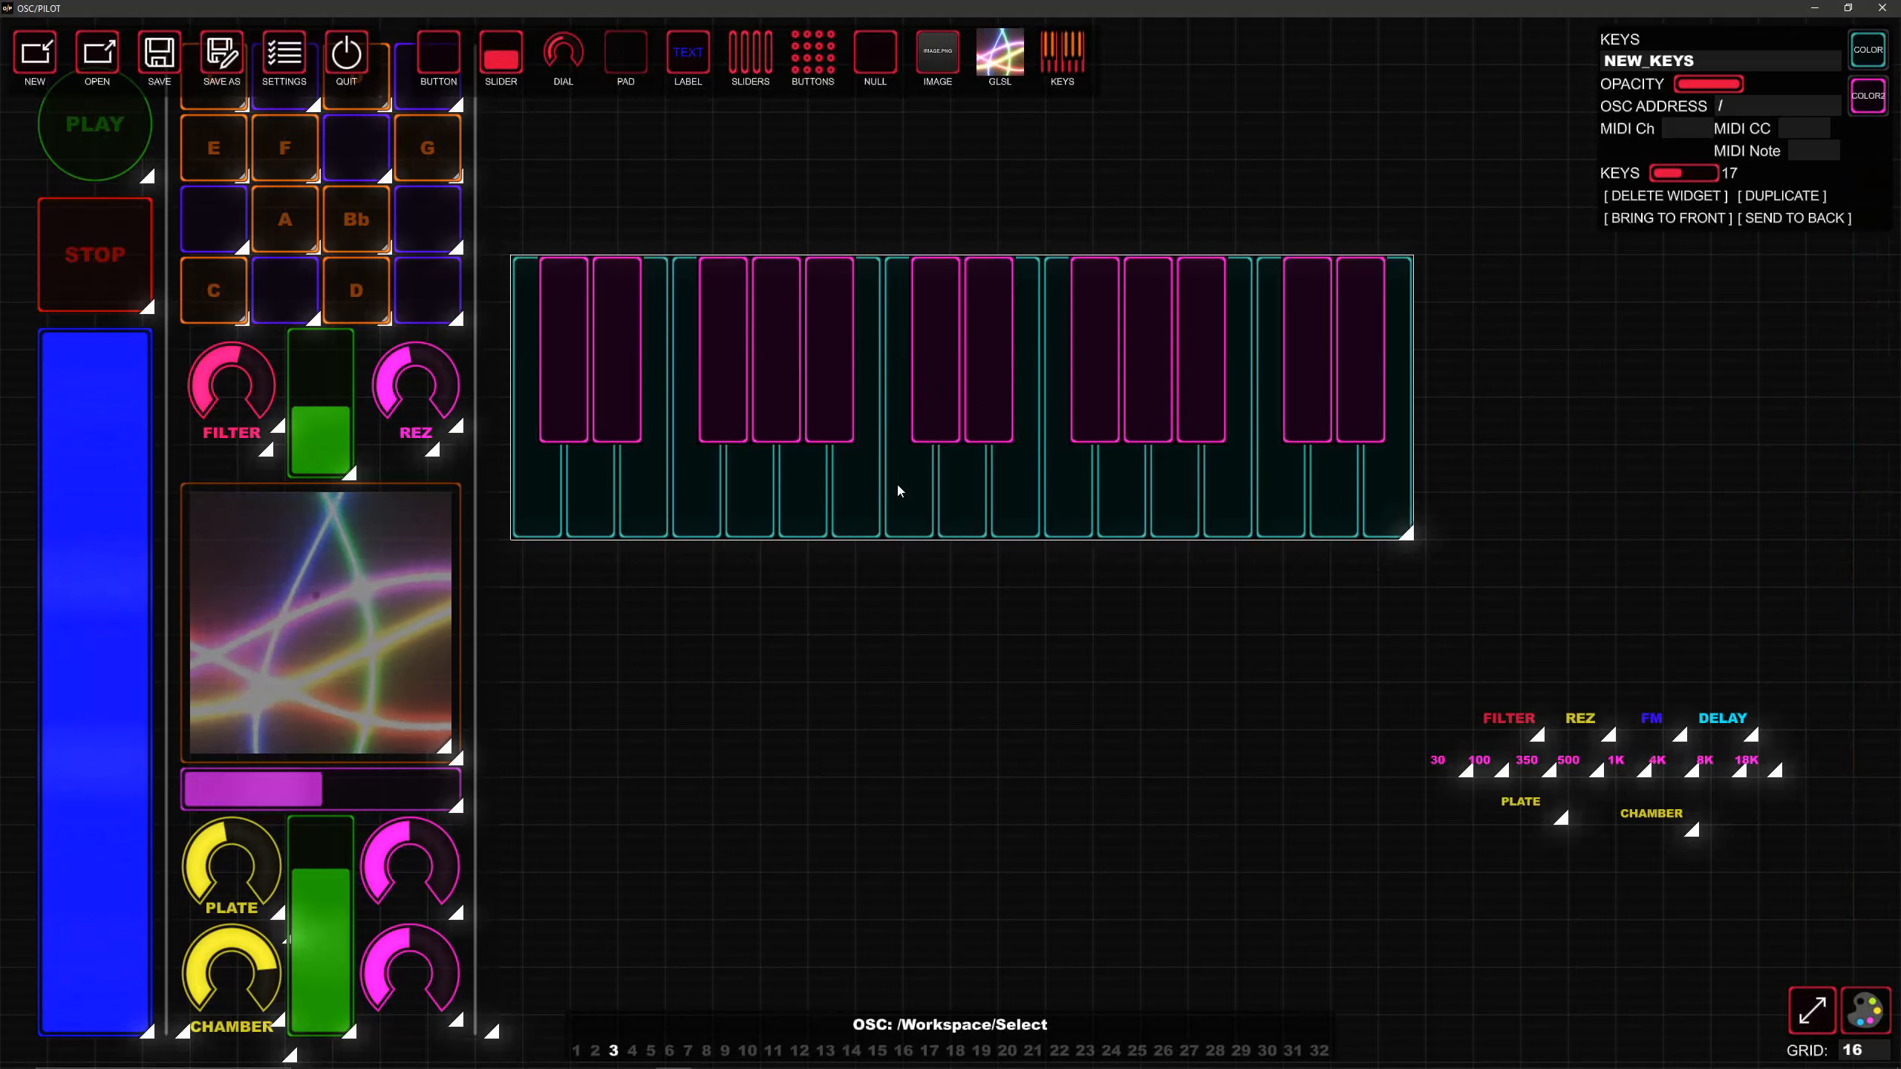
Step: Narrow the keys widget slightly and shift it away from the control column to make room for a slider
drag(900, 491, 929, 492)
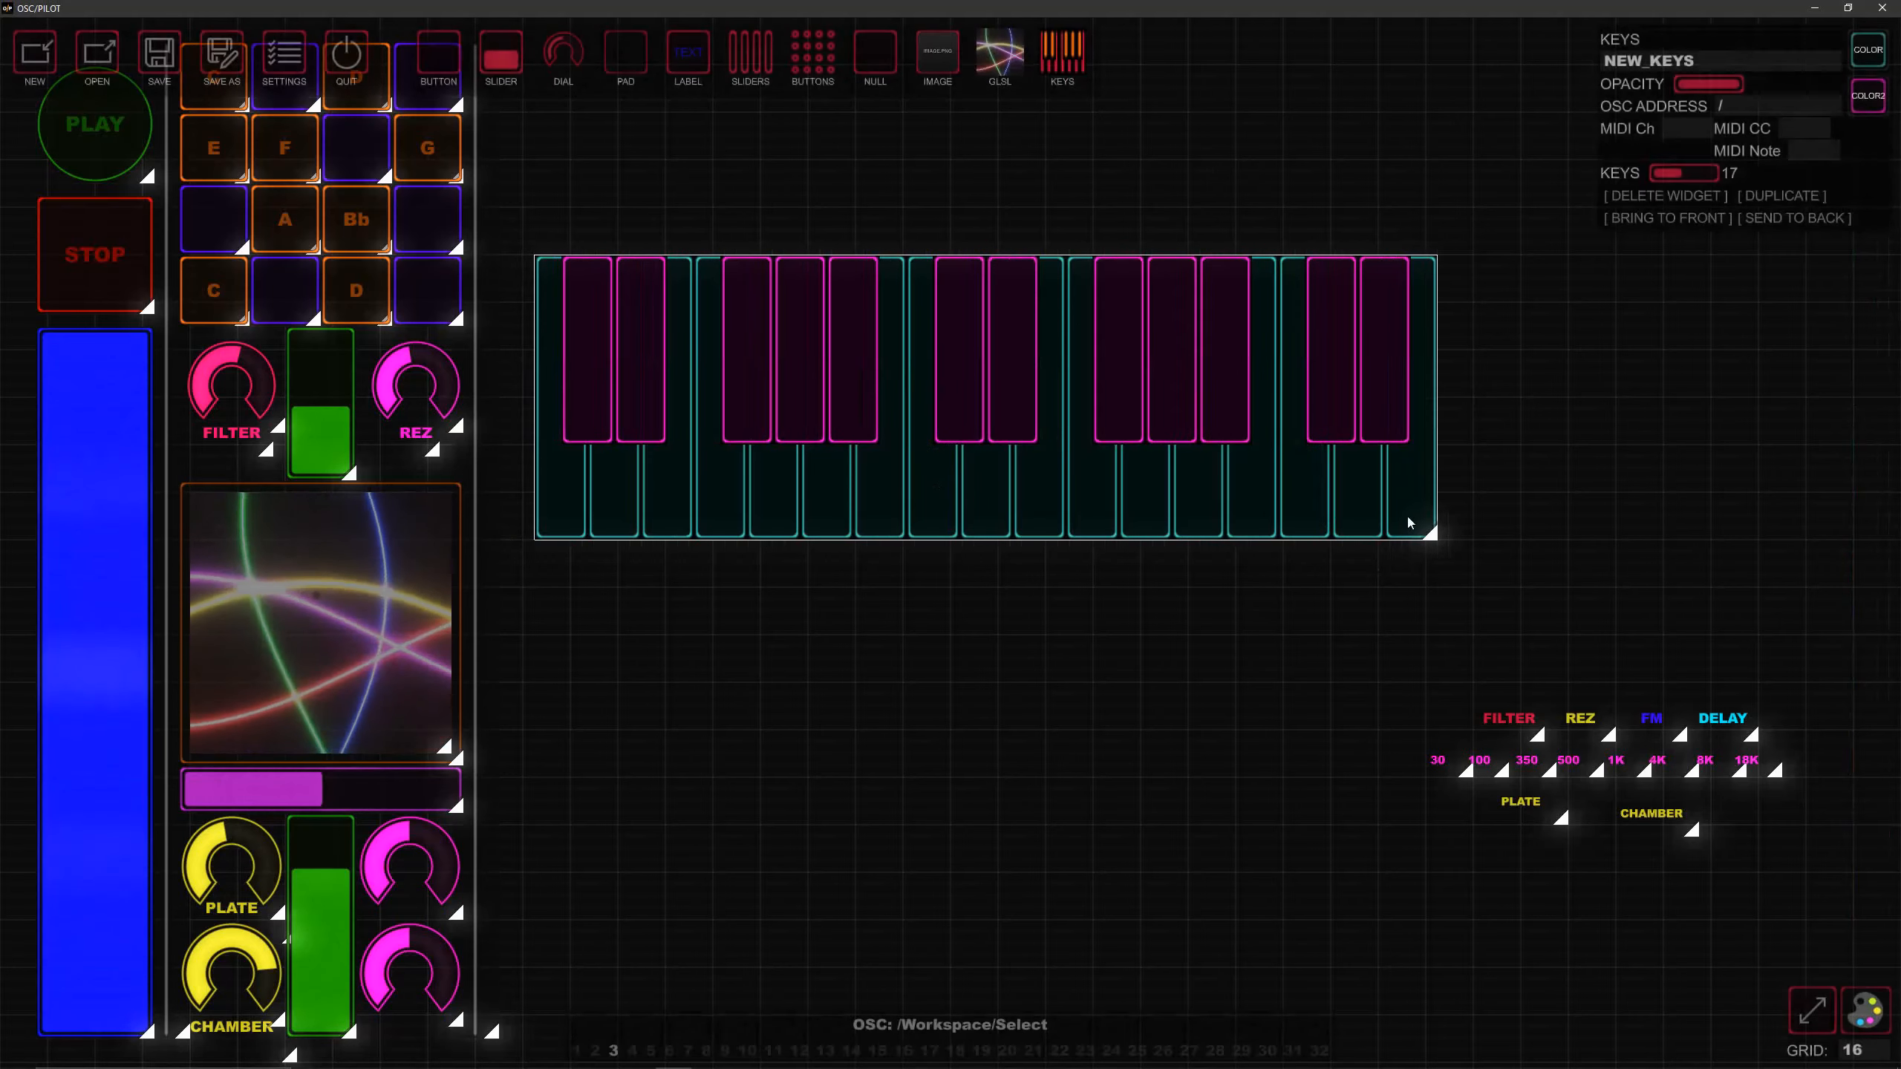
drag(1431, 533, 1411, 535)
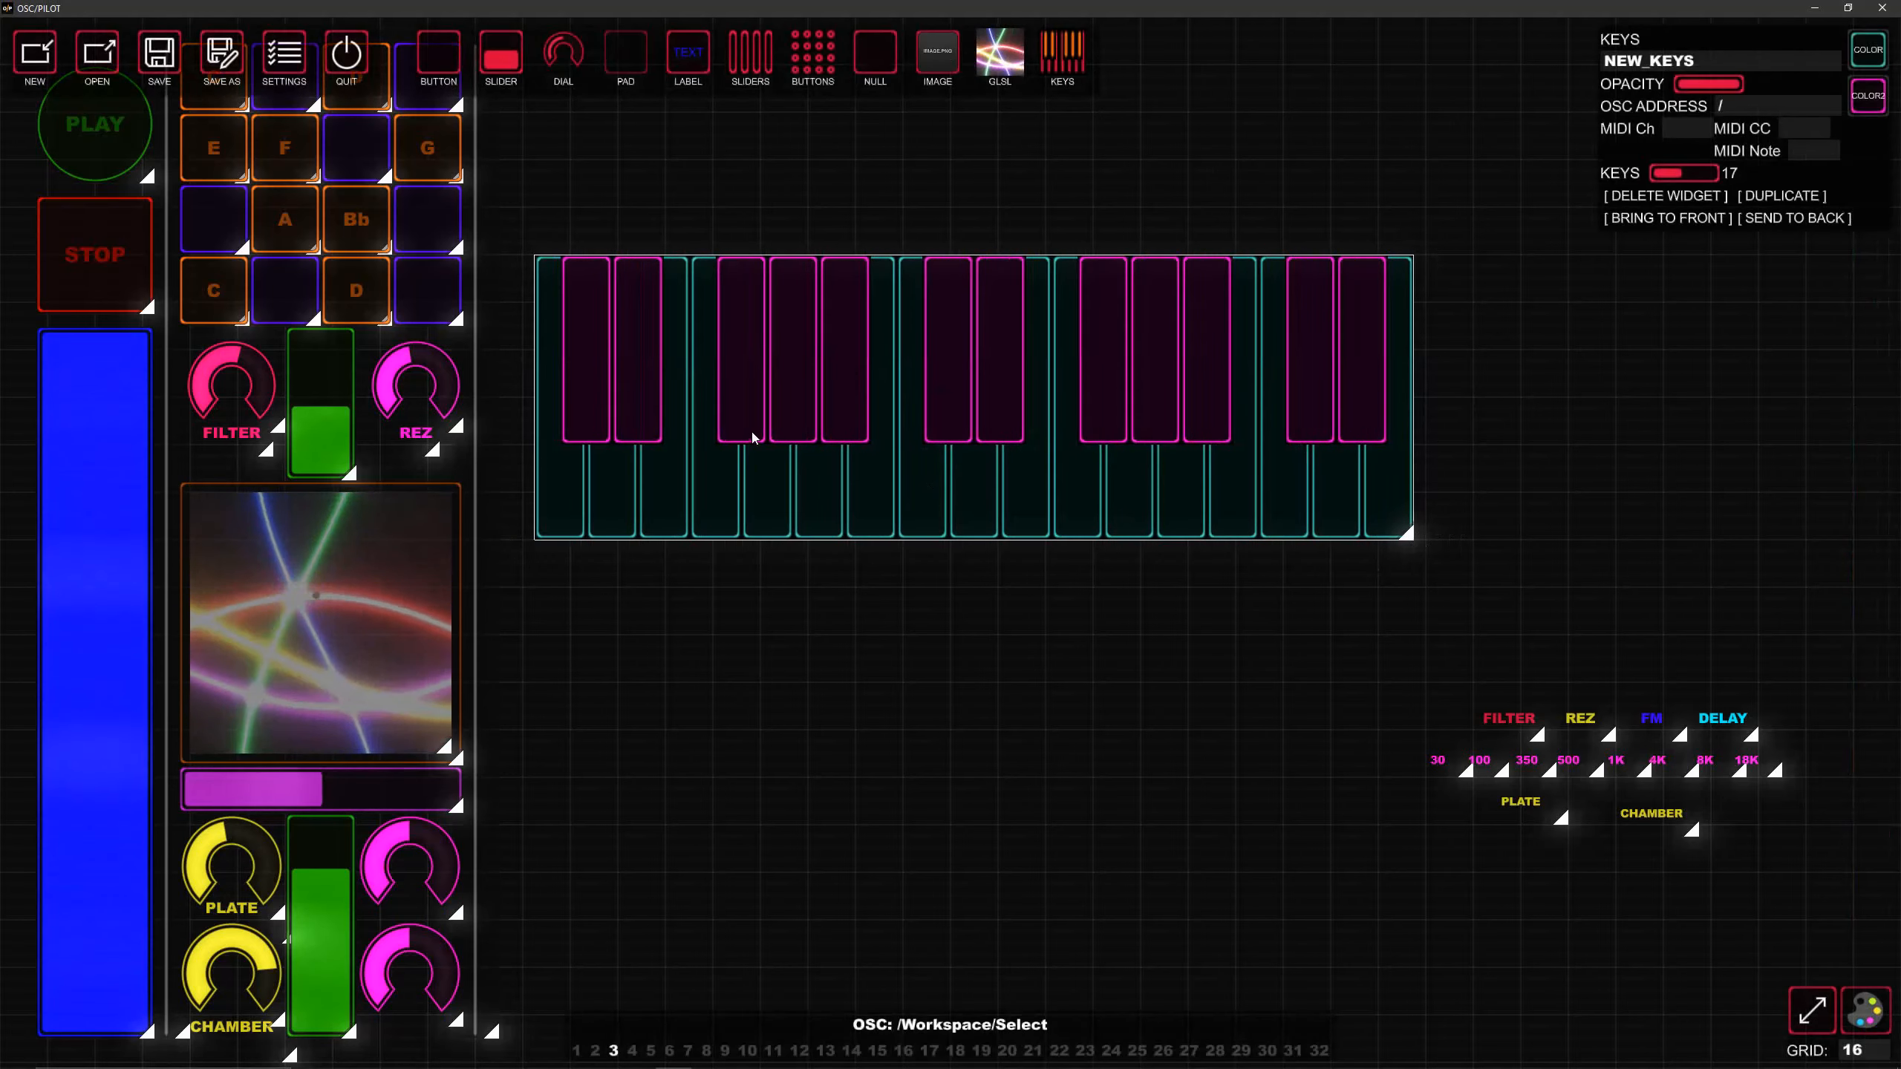
drag(856, 519, 928, 520)
Step: Add a tall, narrow slider between the control column and the keys widget, starting at the workspace's upper edge
drag(503, 57, 537, 605)
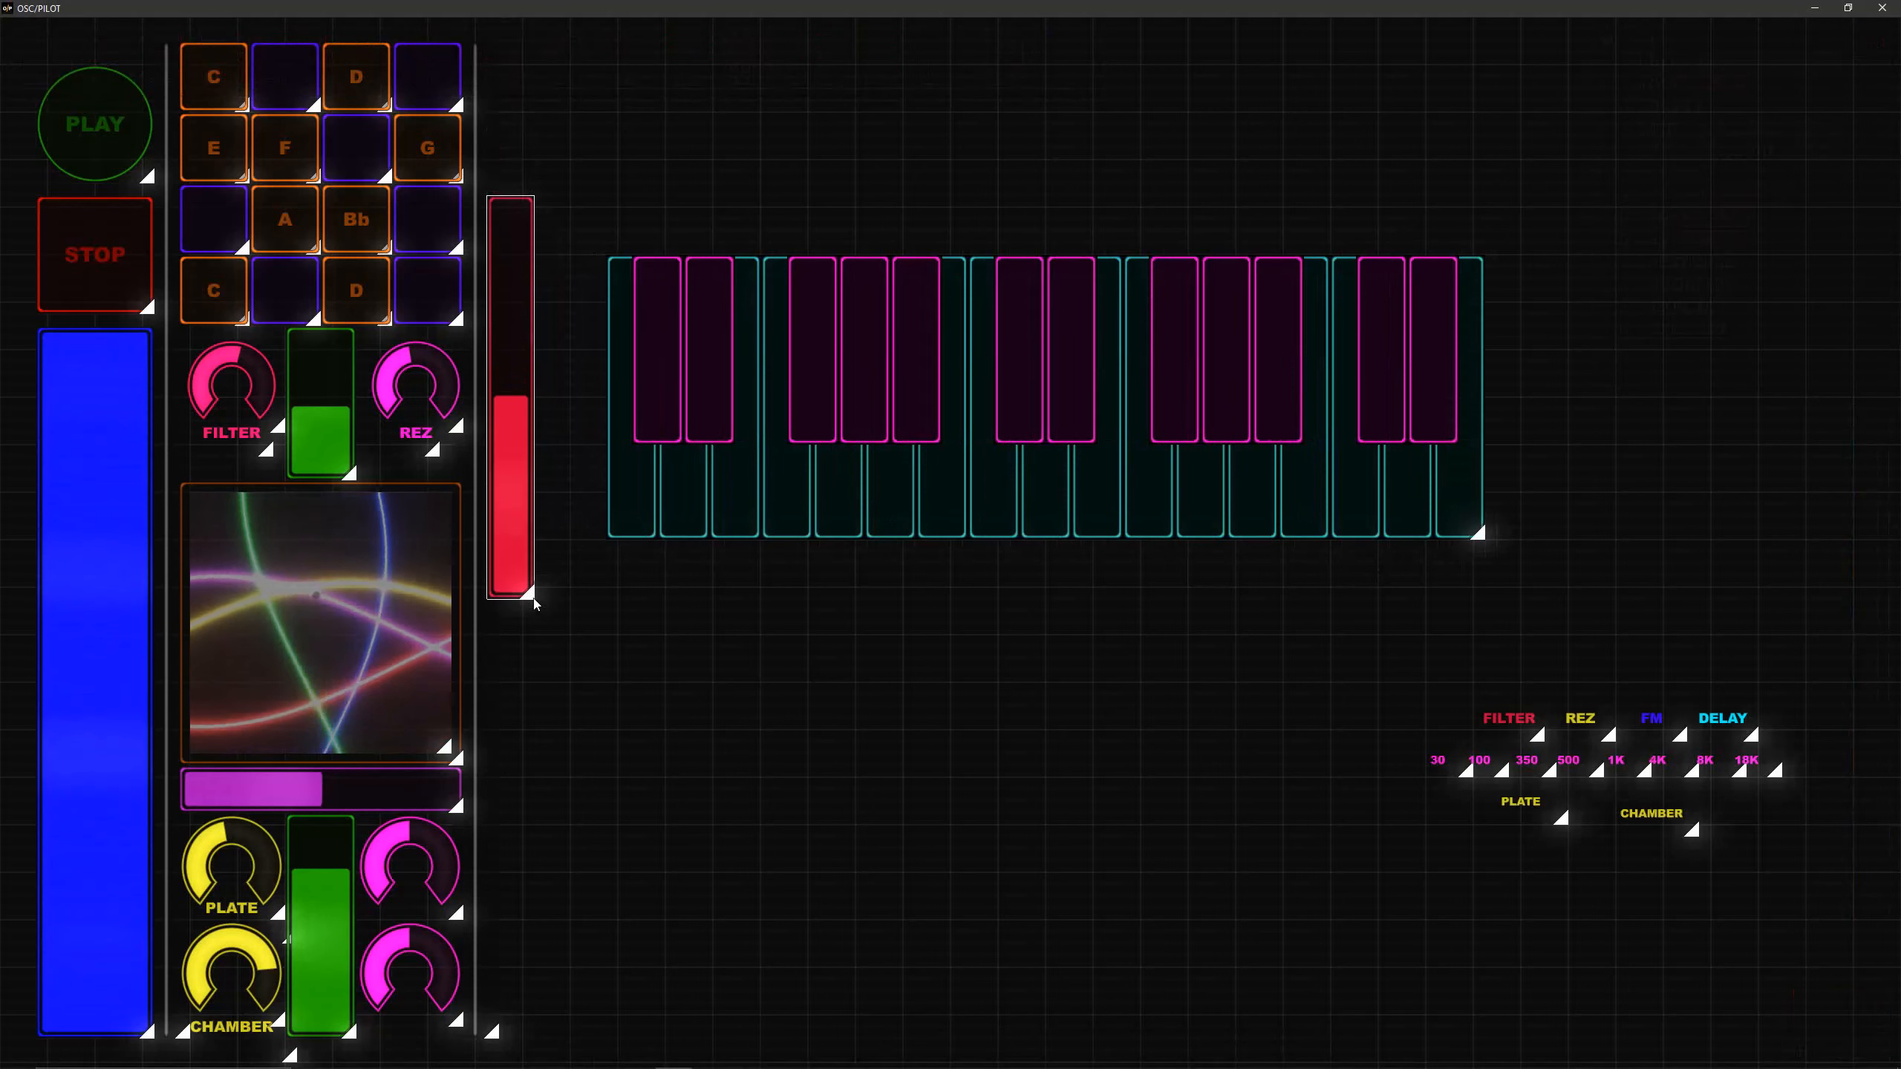
drag(529, 496, 529, 351)
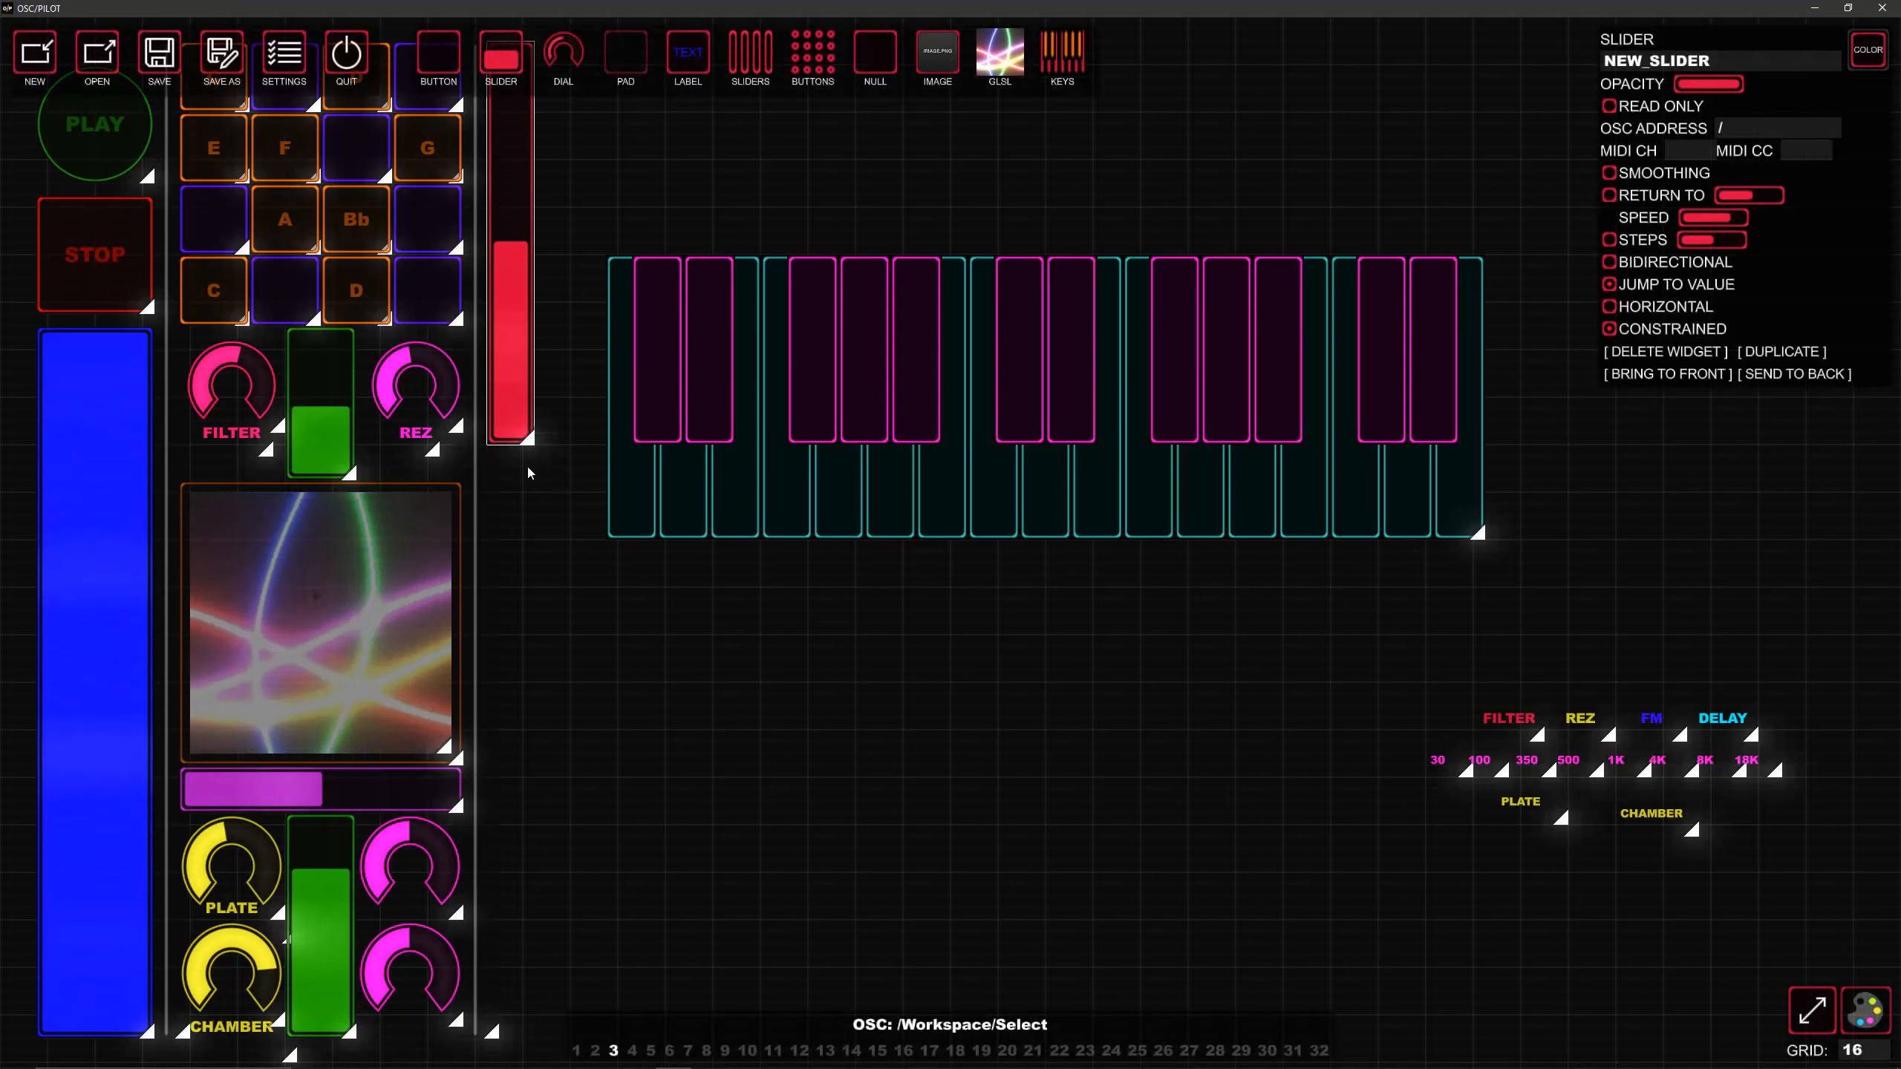
drag(527, 440, 529, 507)
Step: Place the keys widget right beside the slider and resize both so their lower edges line up
drag(859, 539, 815, 539)
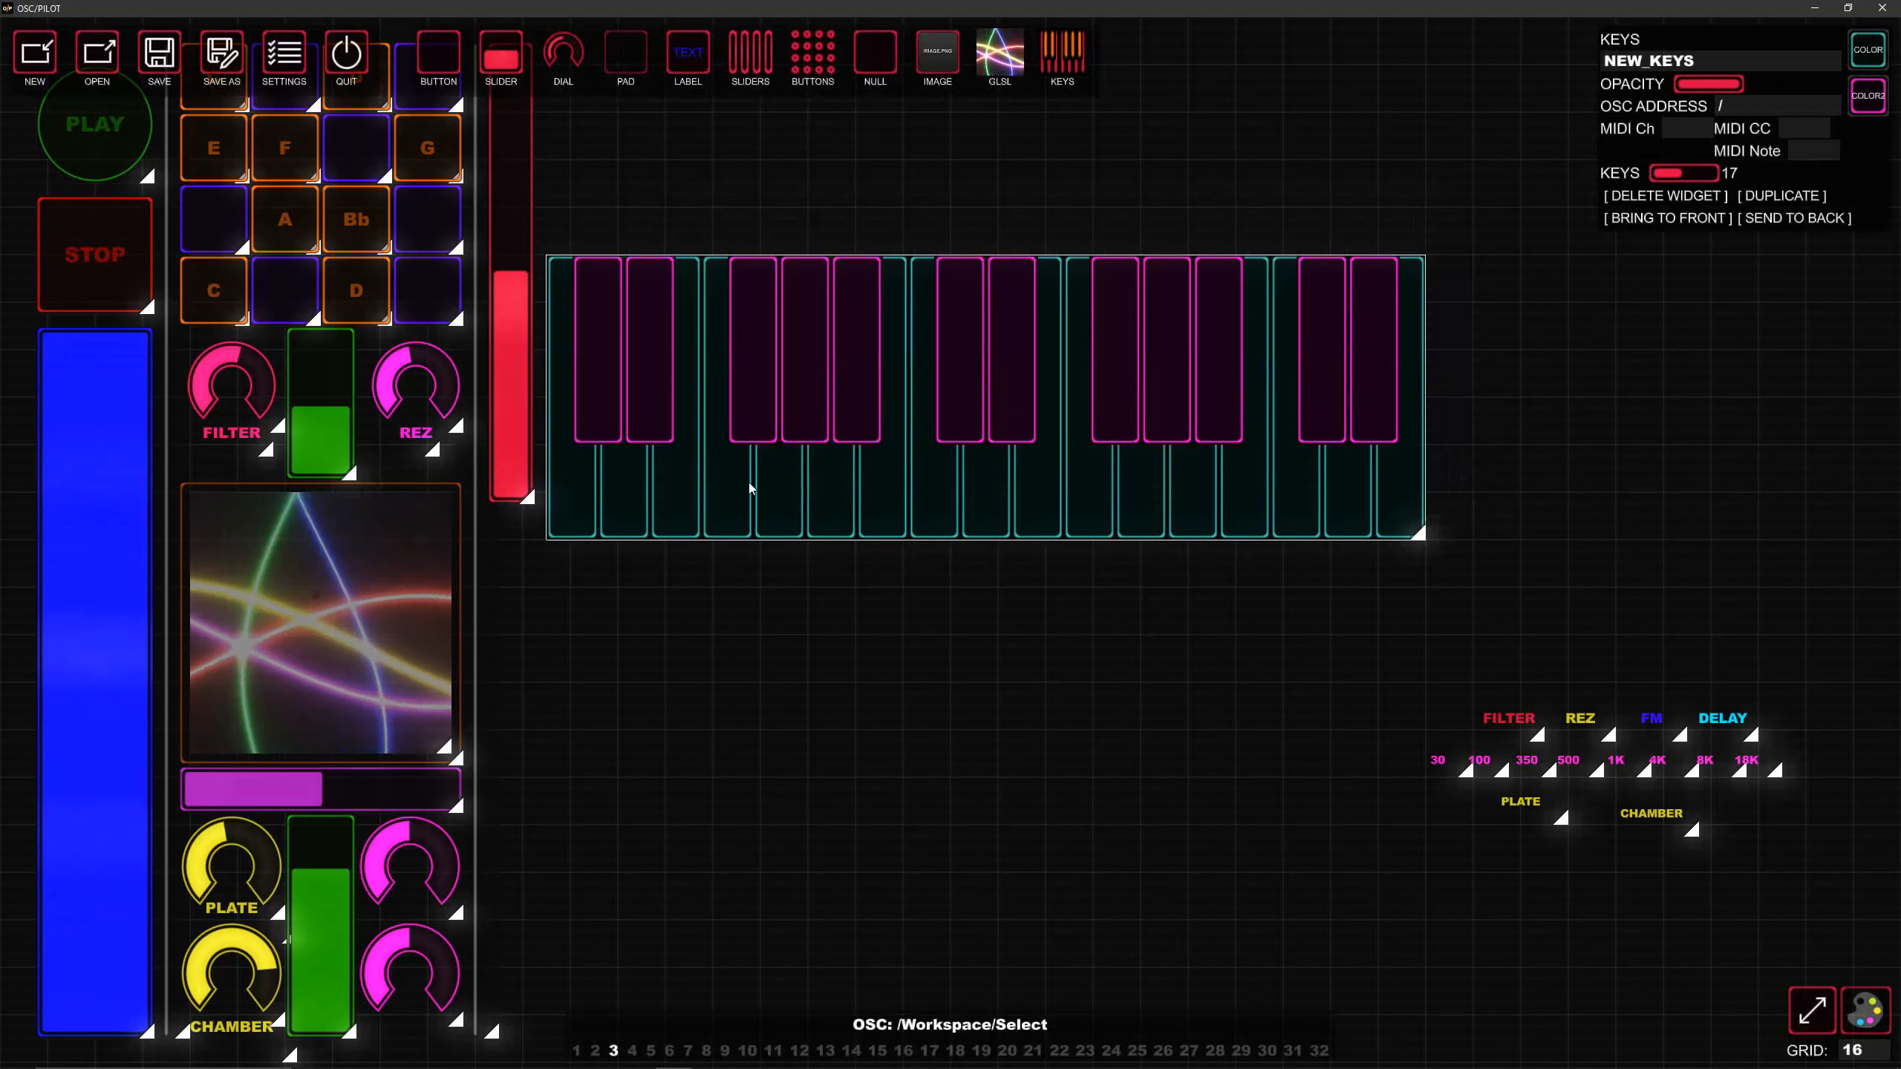
drag(1416, 533, 1419, 515)
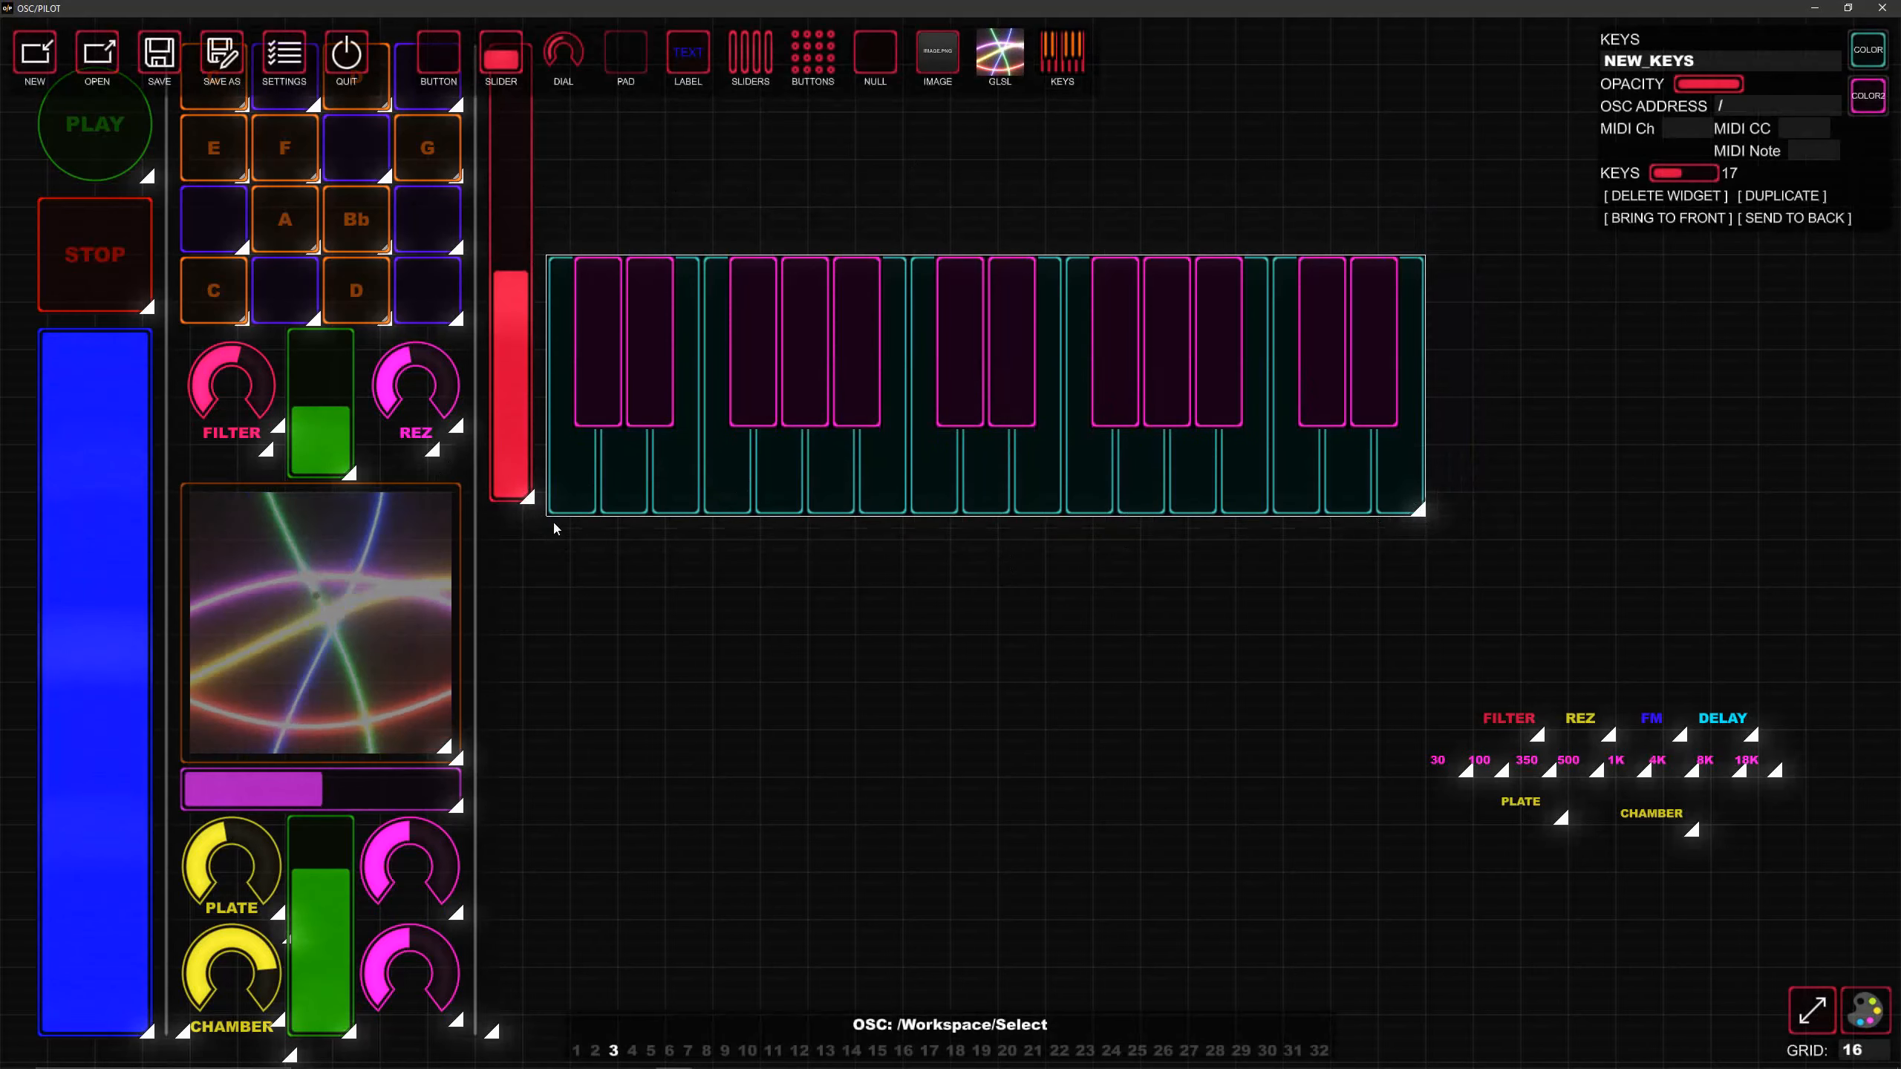
click(530, 499)
drag(532, 511, 533, 515)
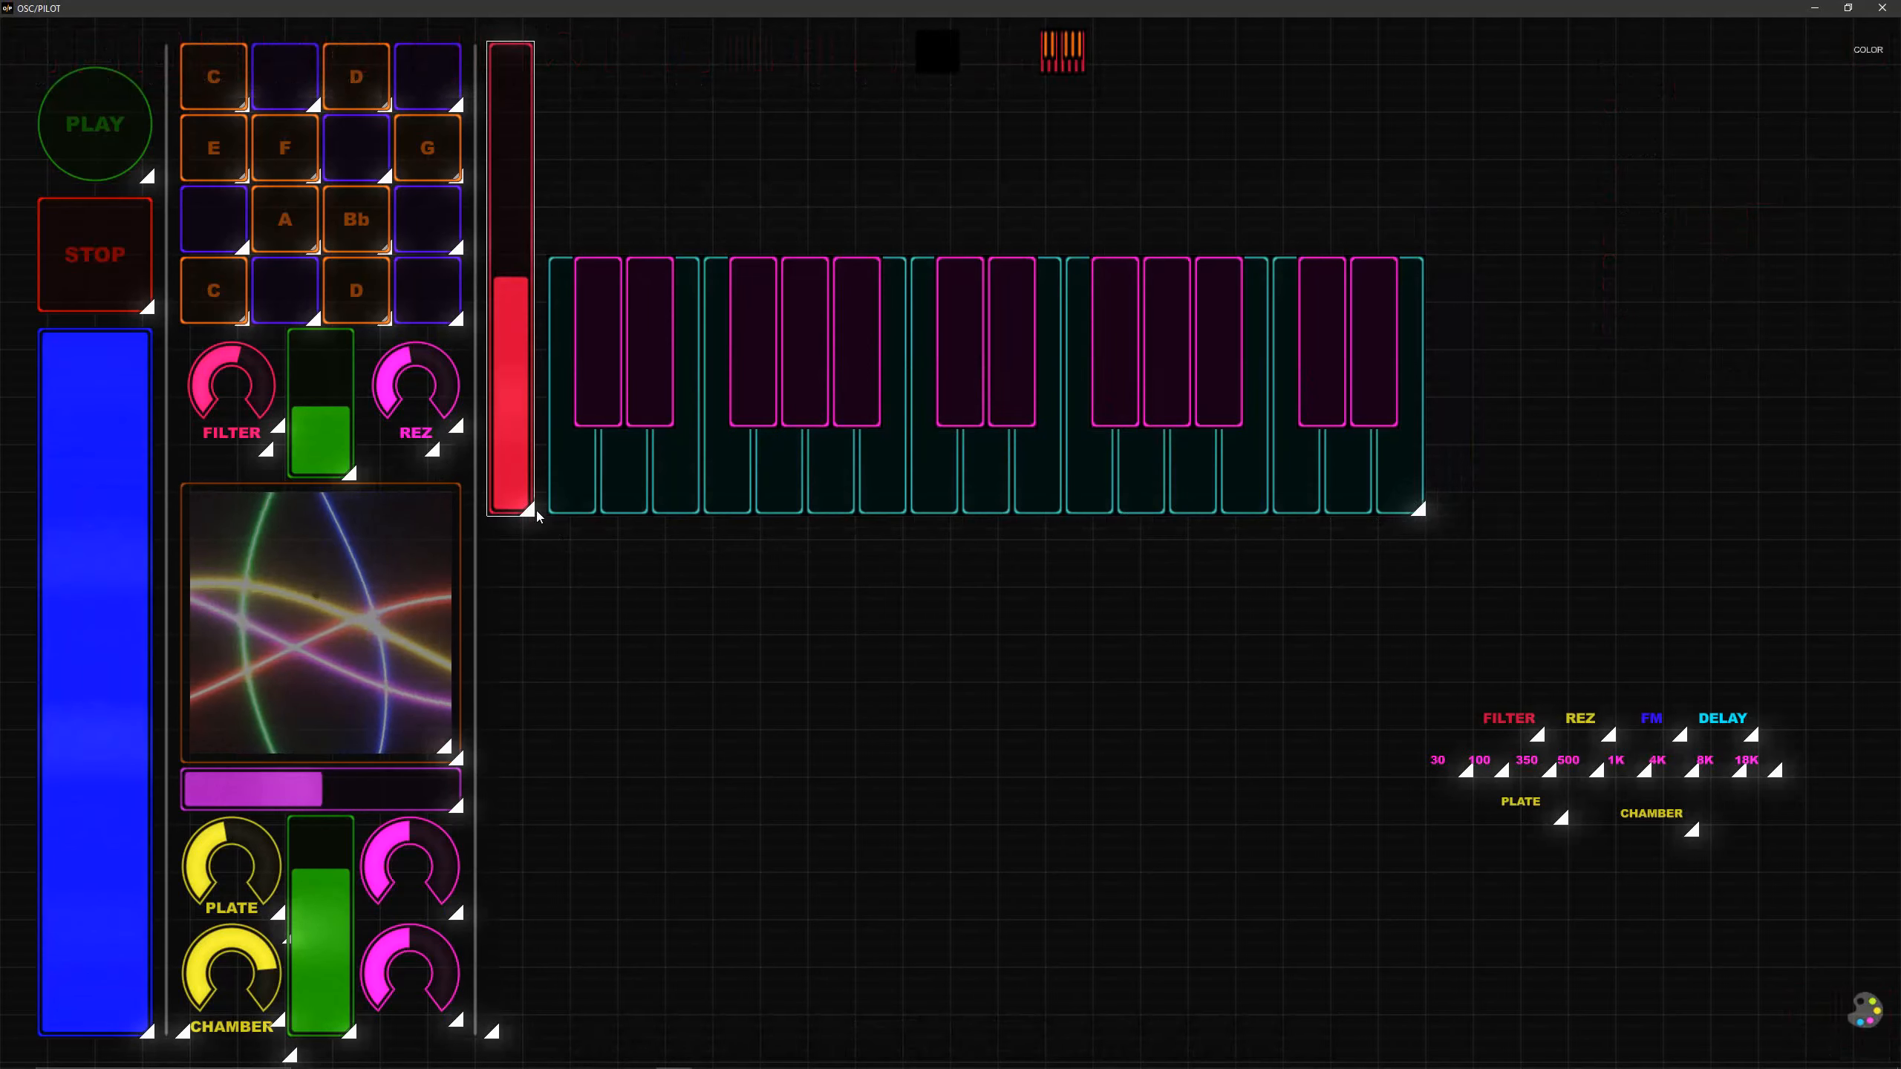
drag(725, 501, 731, 507)
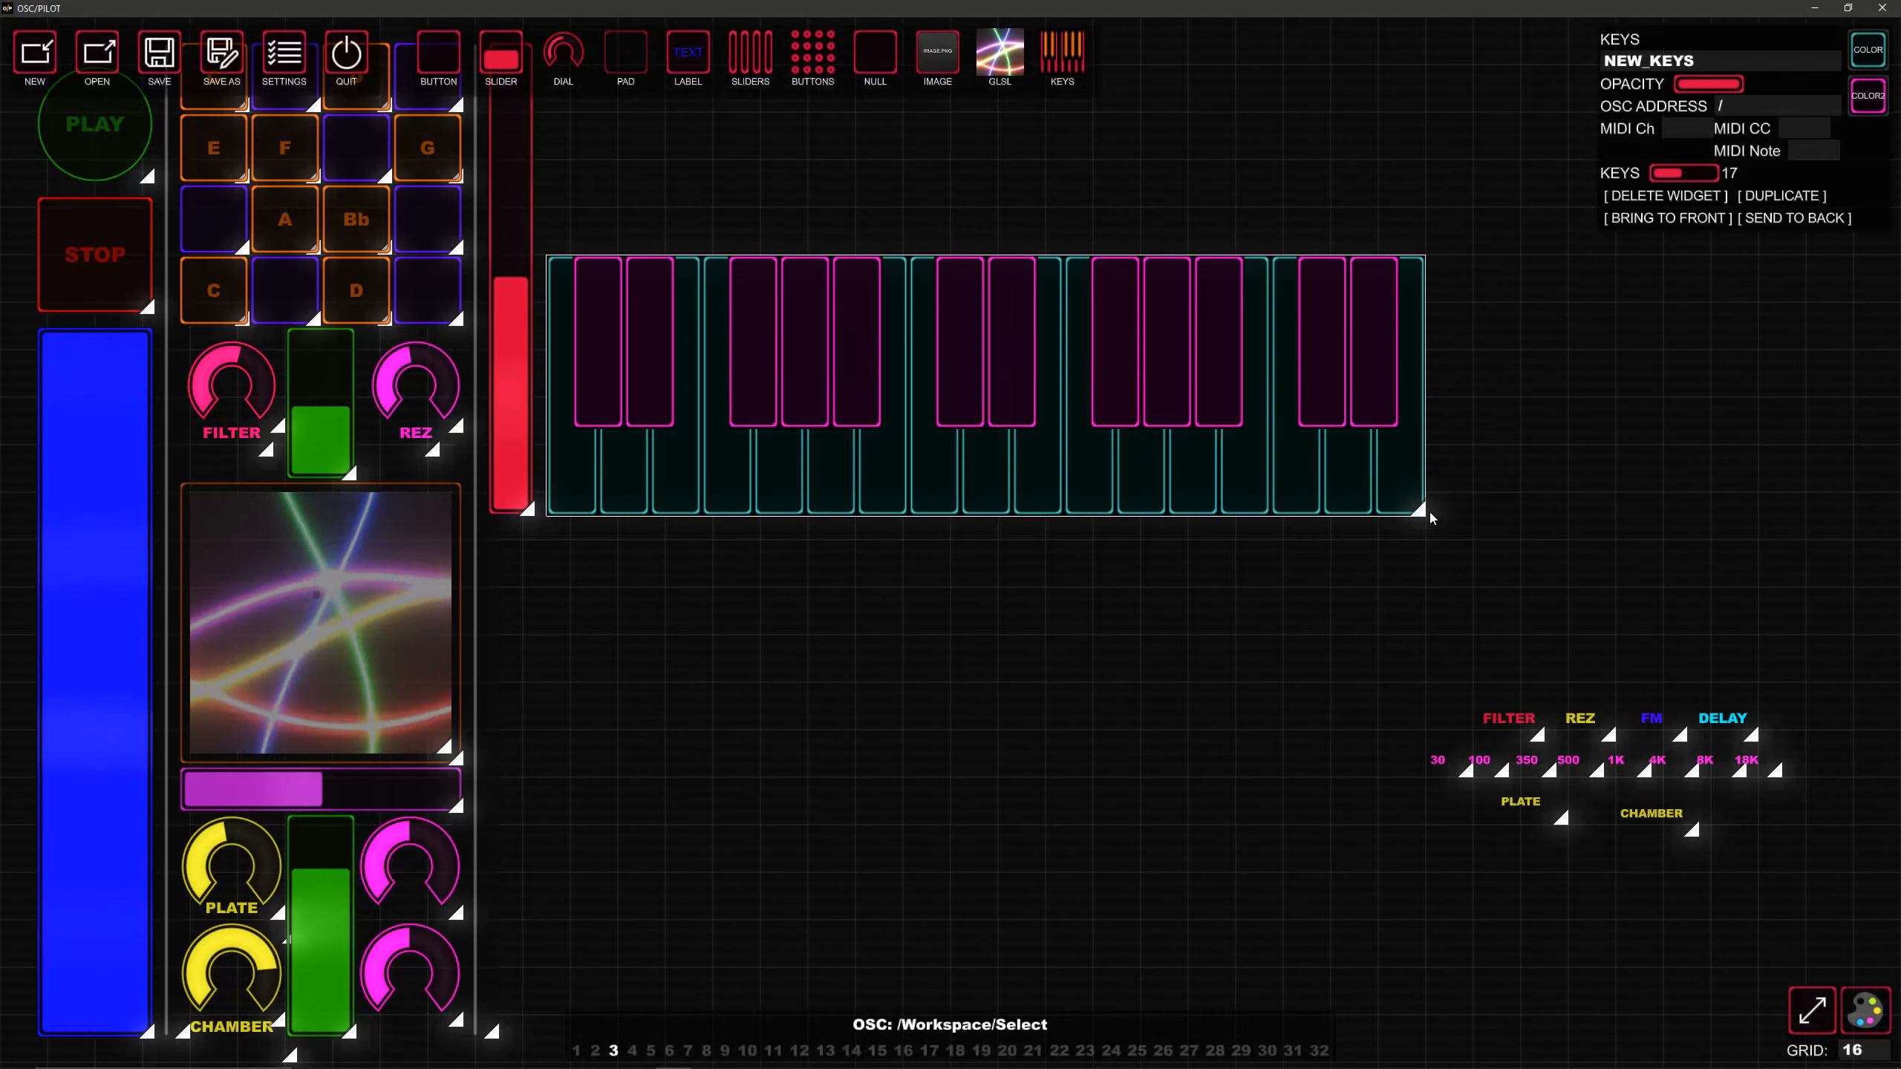
drag(1414, 517, 1407, 516)
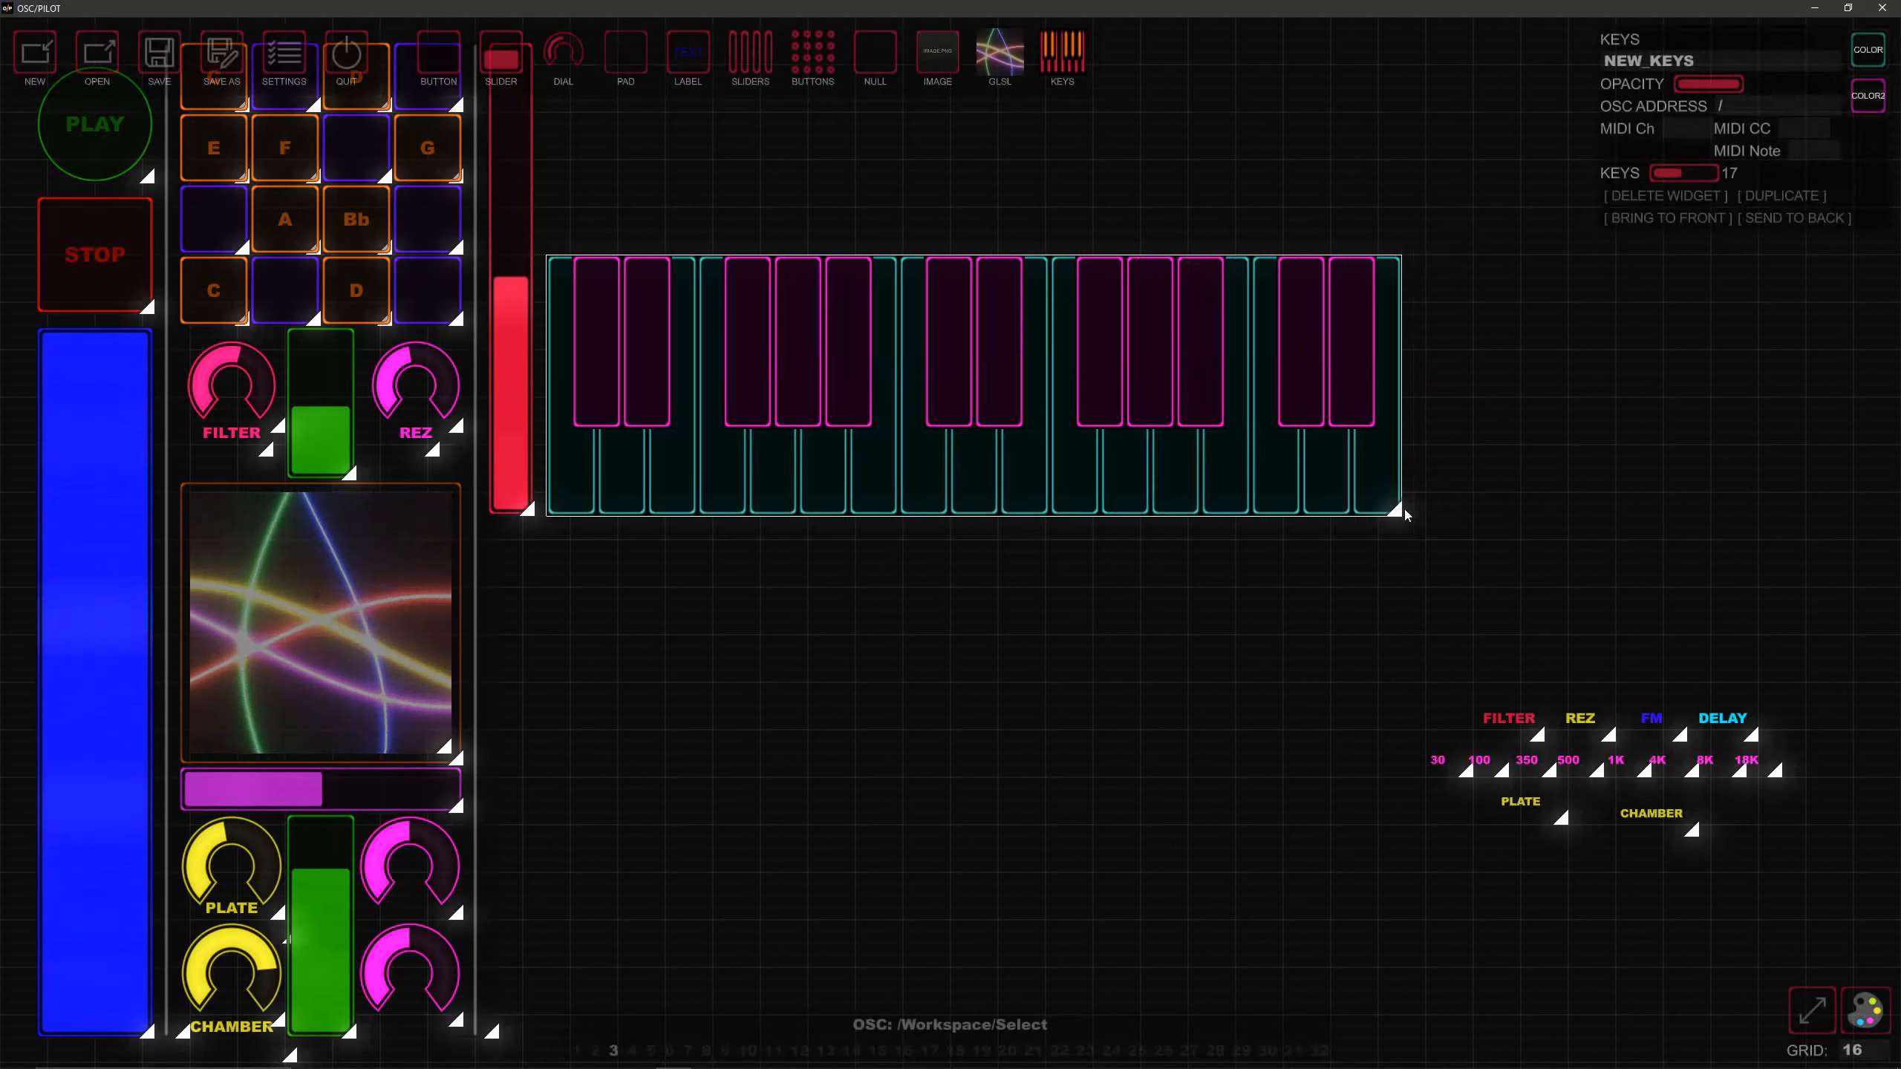
click(781, 192)
Step: Colour the new vertical slider beside the keys green
click(518, 352)
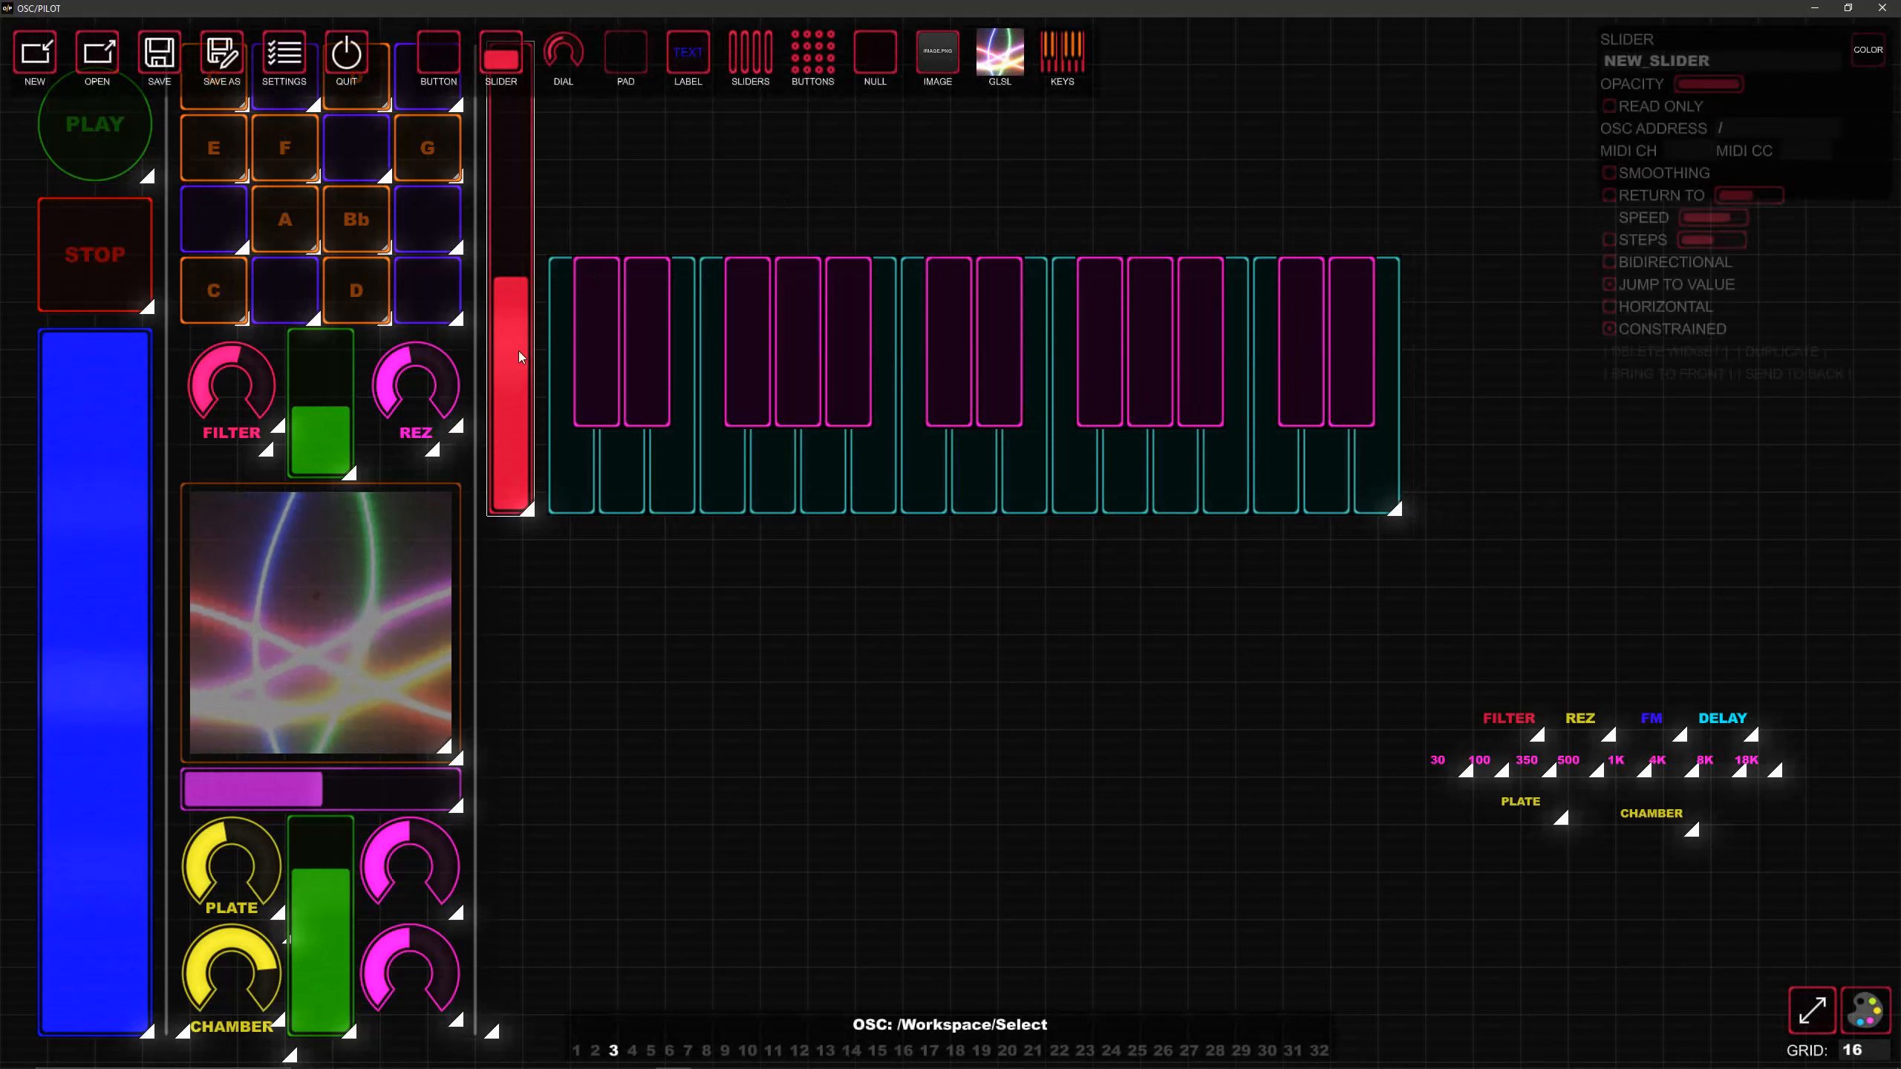
click(1874, 52)
click(1871, 220)
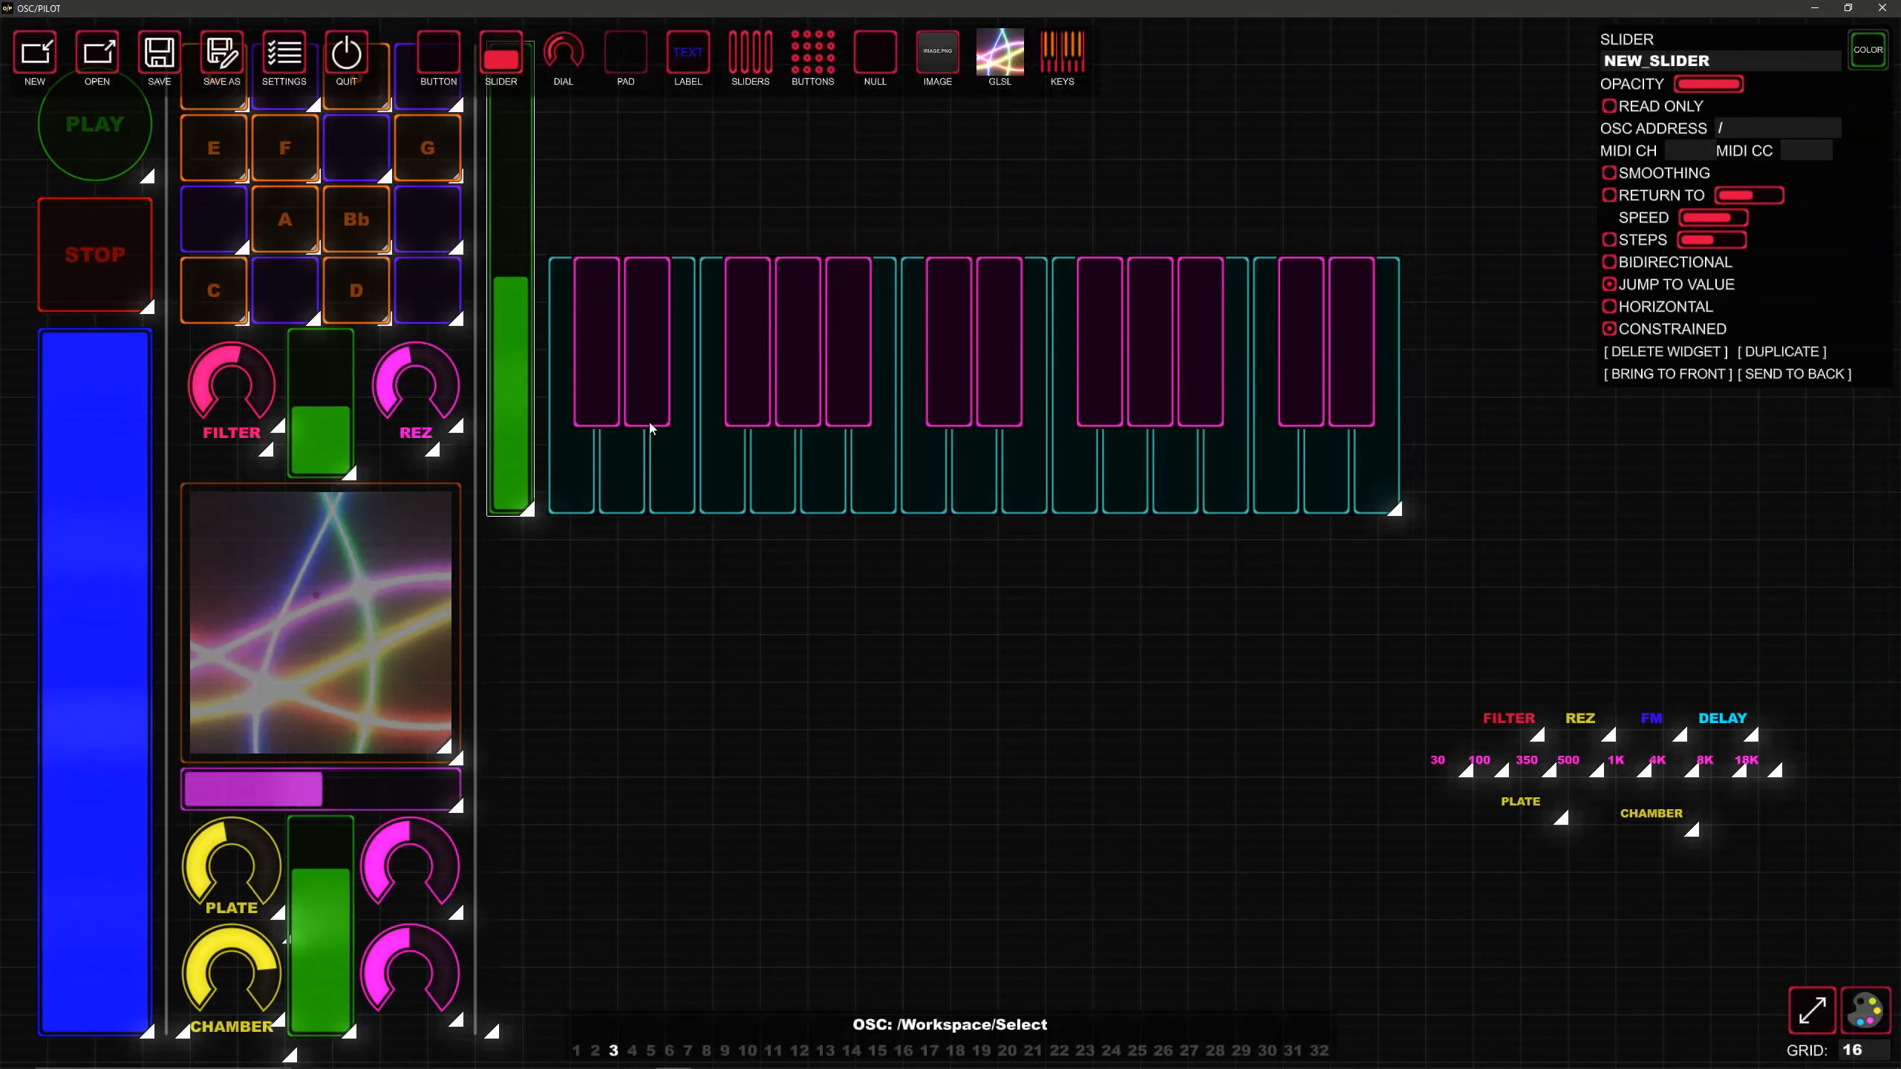
click(677, 622)
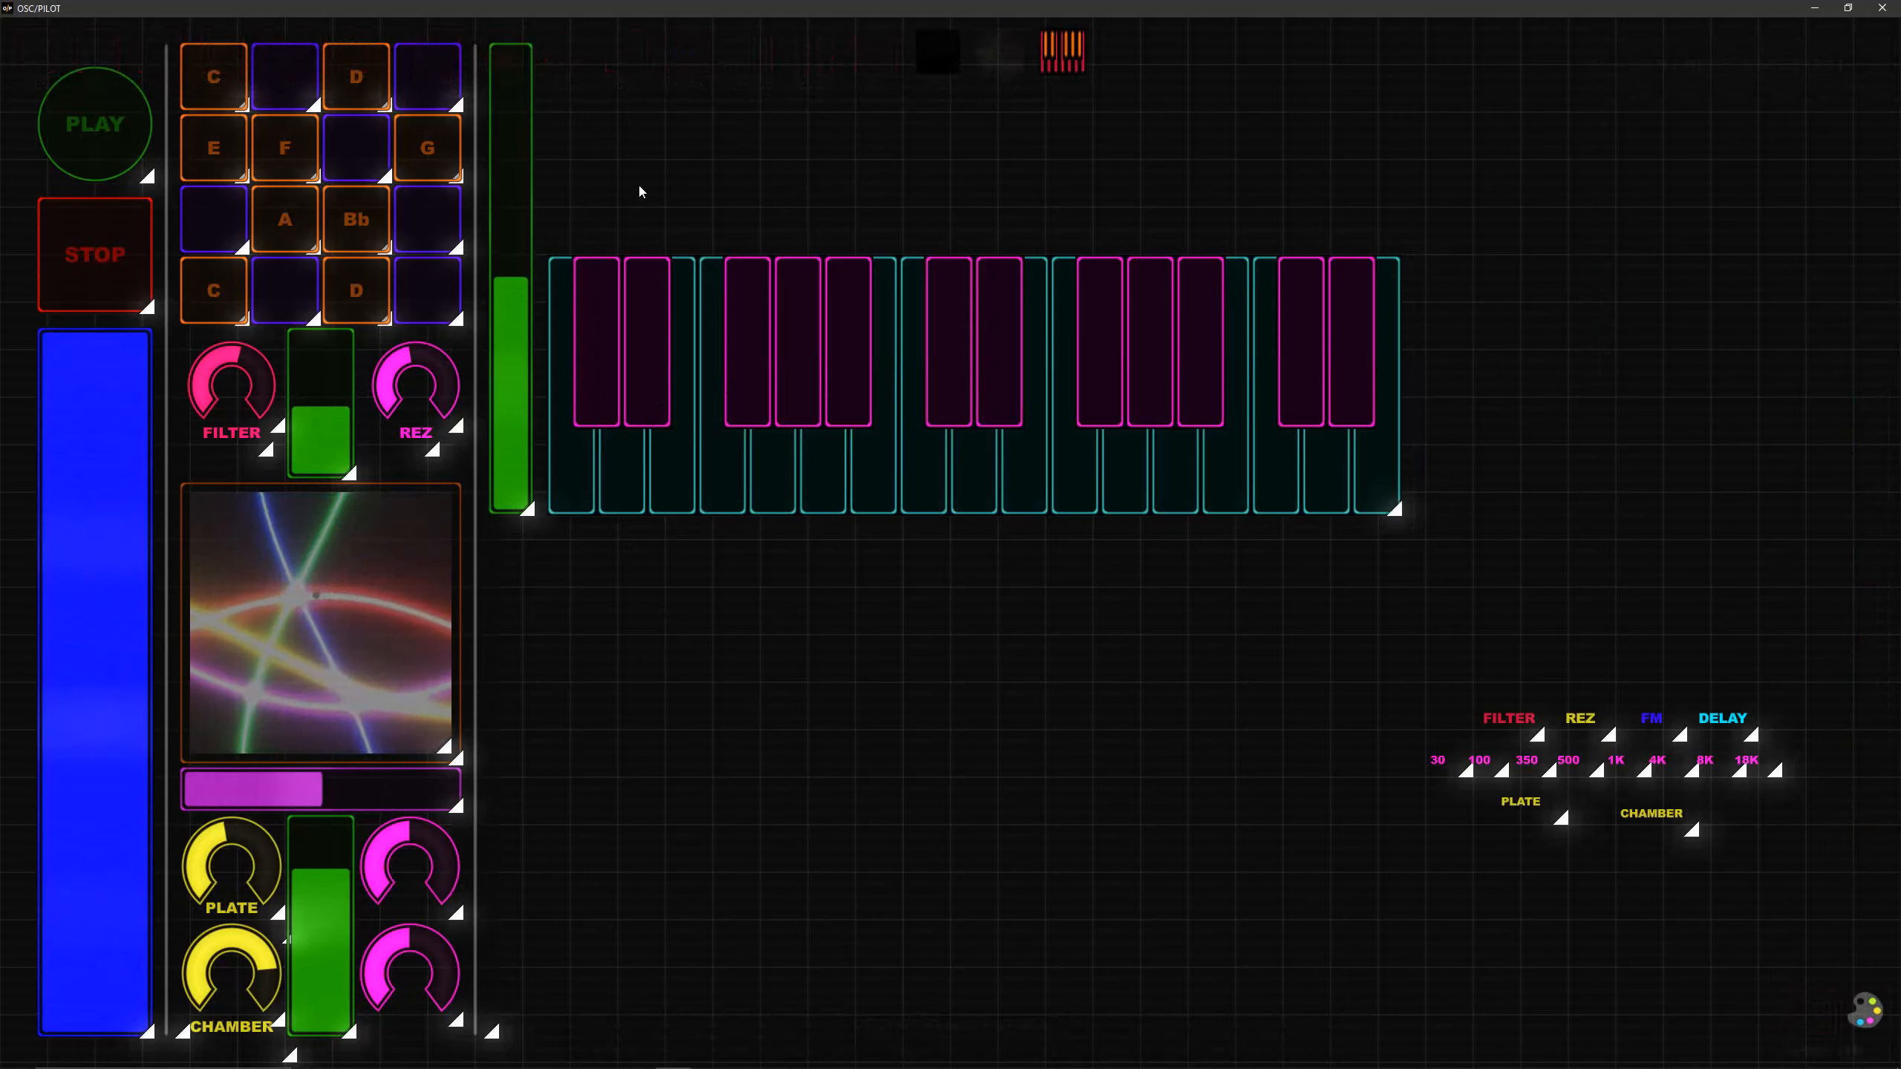
Step: Add a sliders widget above the keys and resize it to cover nearly half the keyboard's width
drag(753, 62, 907, 238)
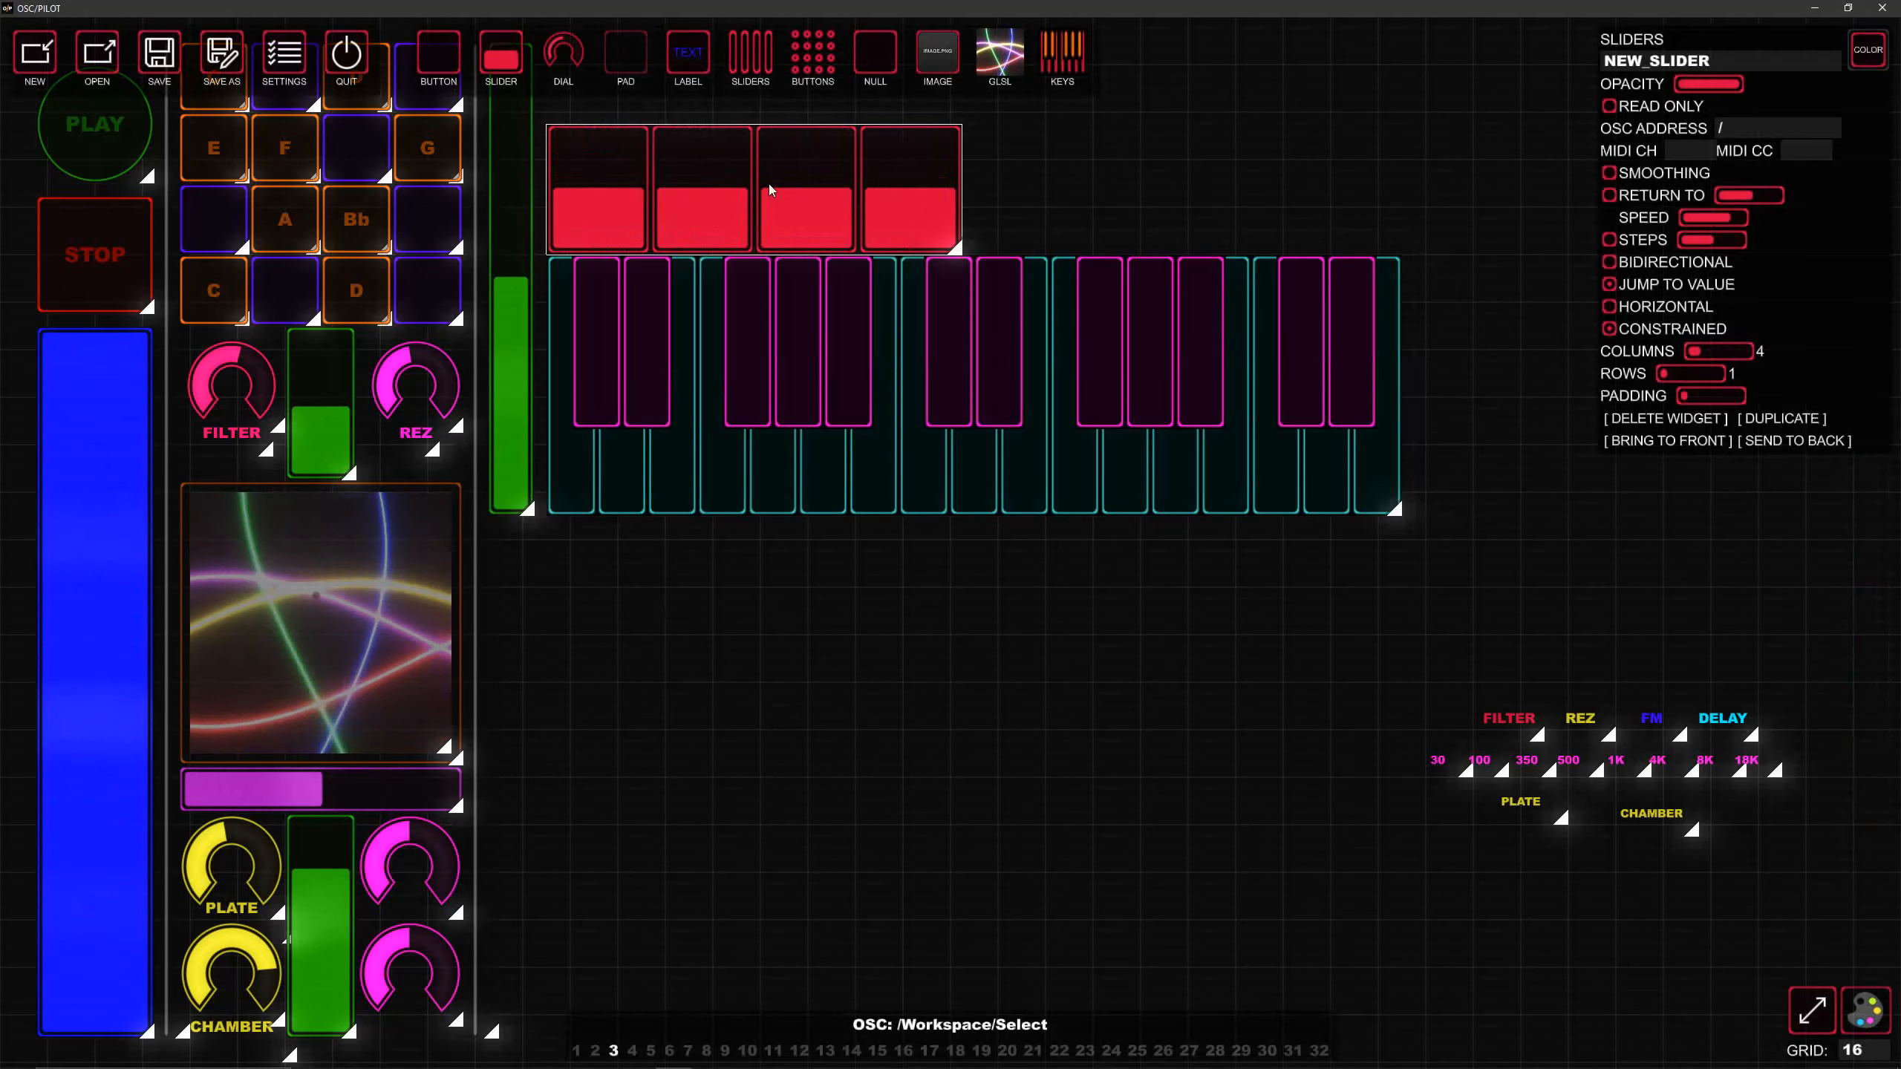
drag(769, 184, 780, 115)
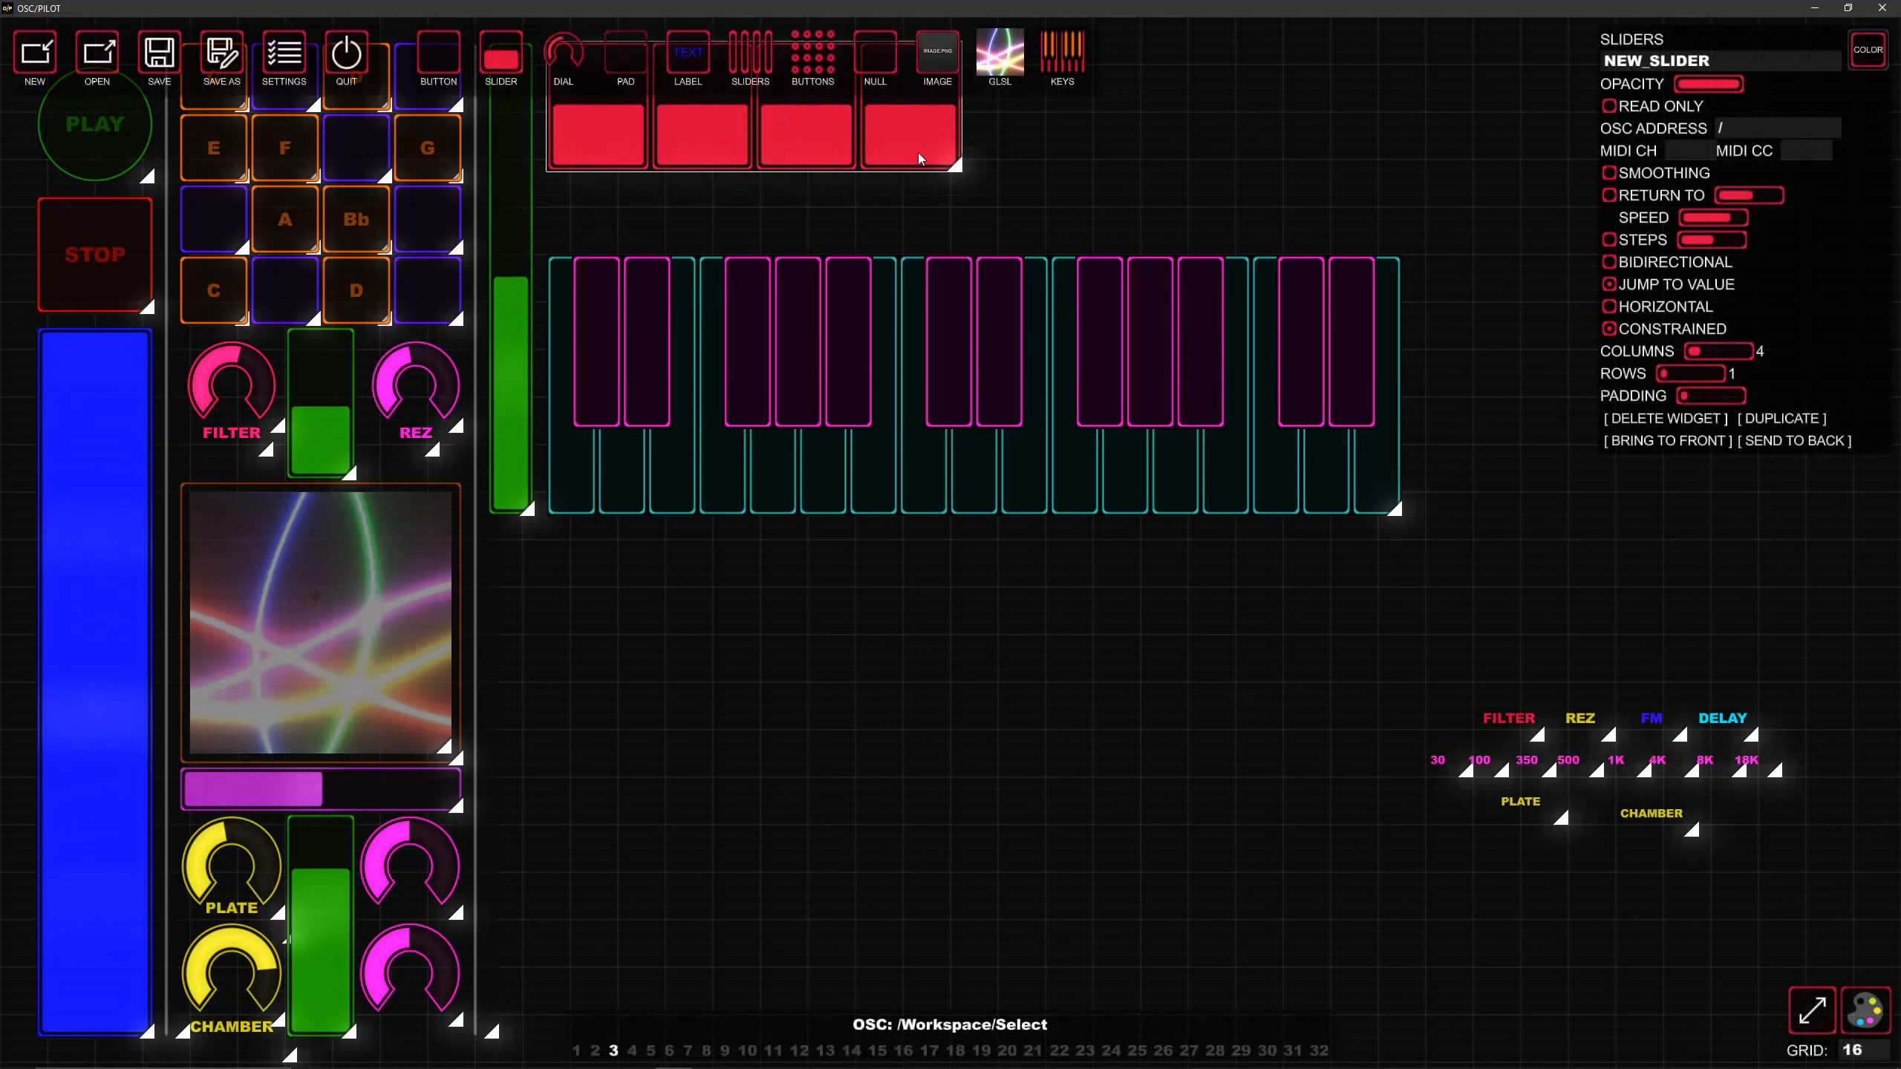
drag(960, 169, 932, 250)
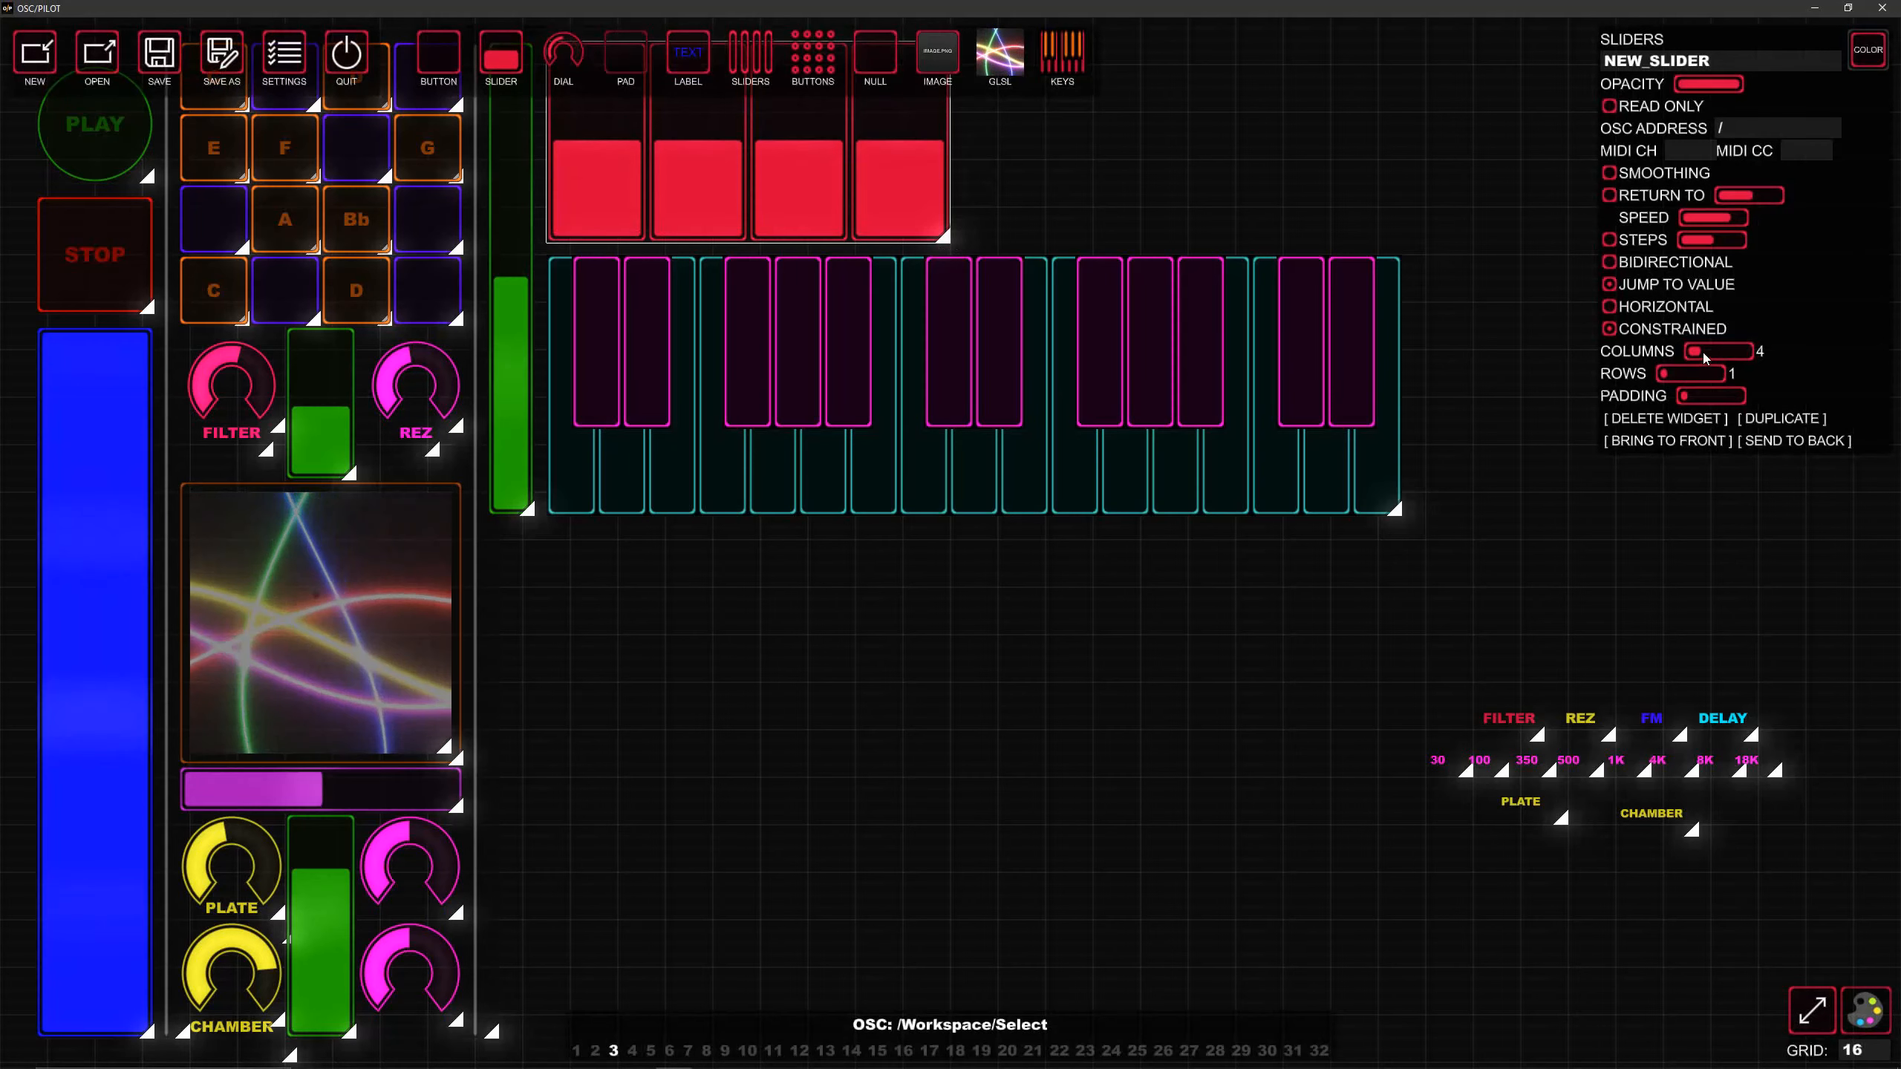
Step: Set the sliders widget to 8 columns and extend it down to the keyboard's upper edge
click(1710, 352)
click(1706, 352)
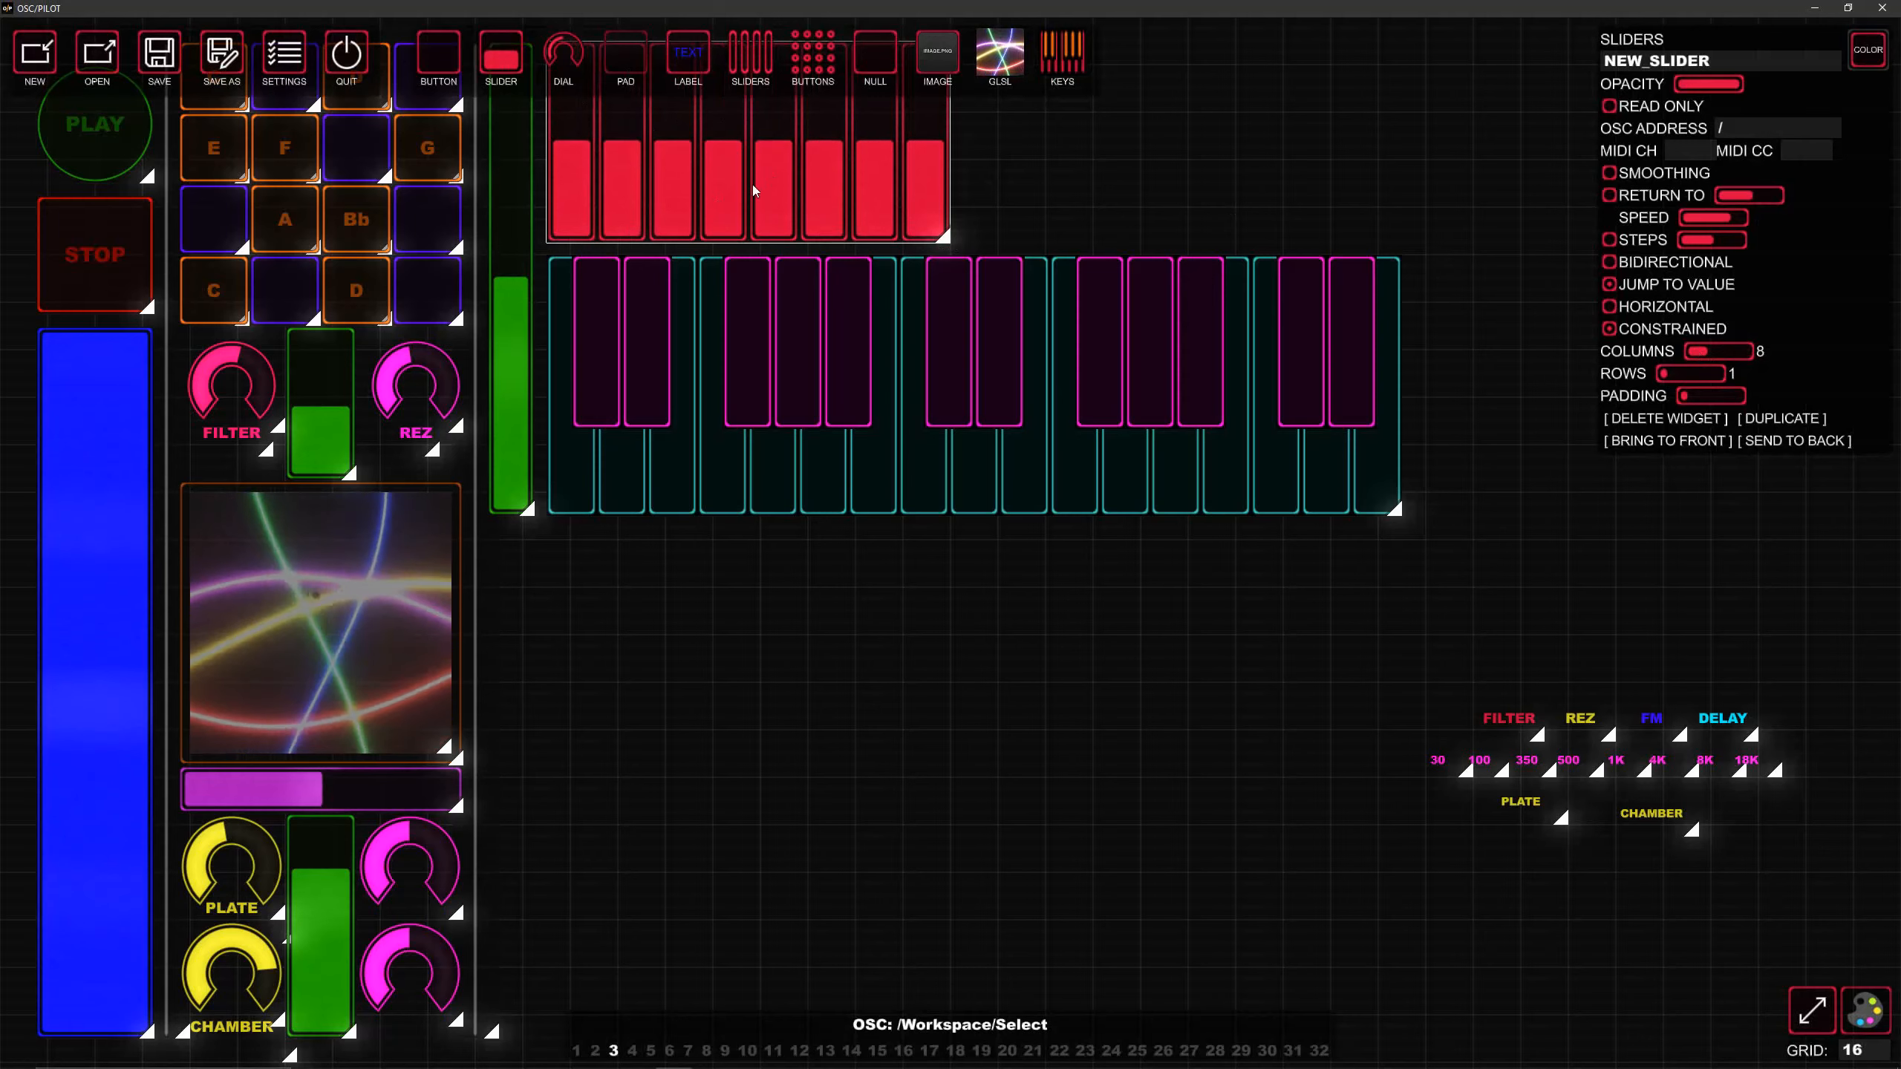
drag(697, 190, 697, 196)
drag(949, 252, 949, 262)
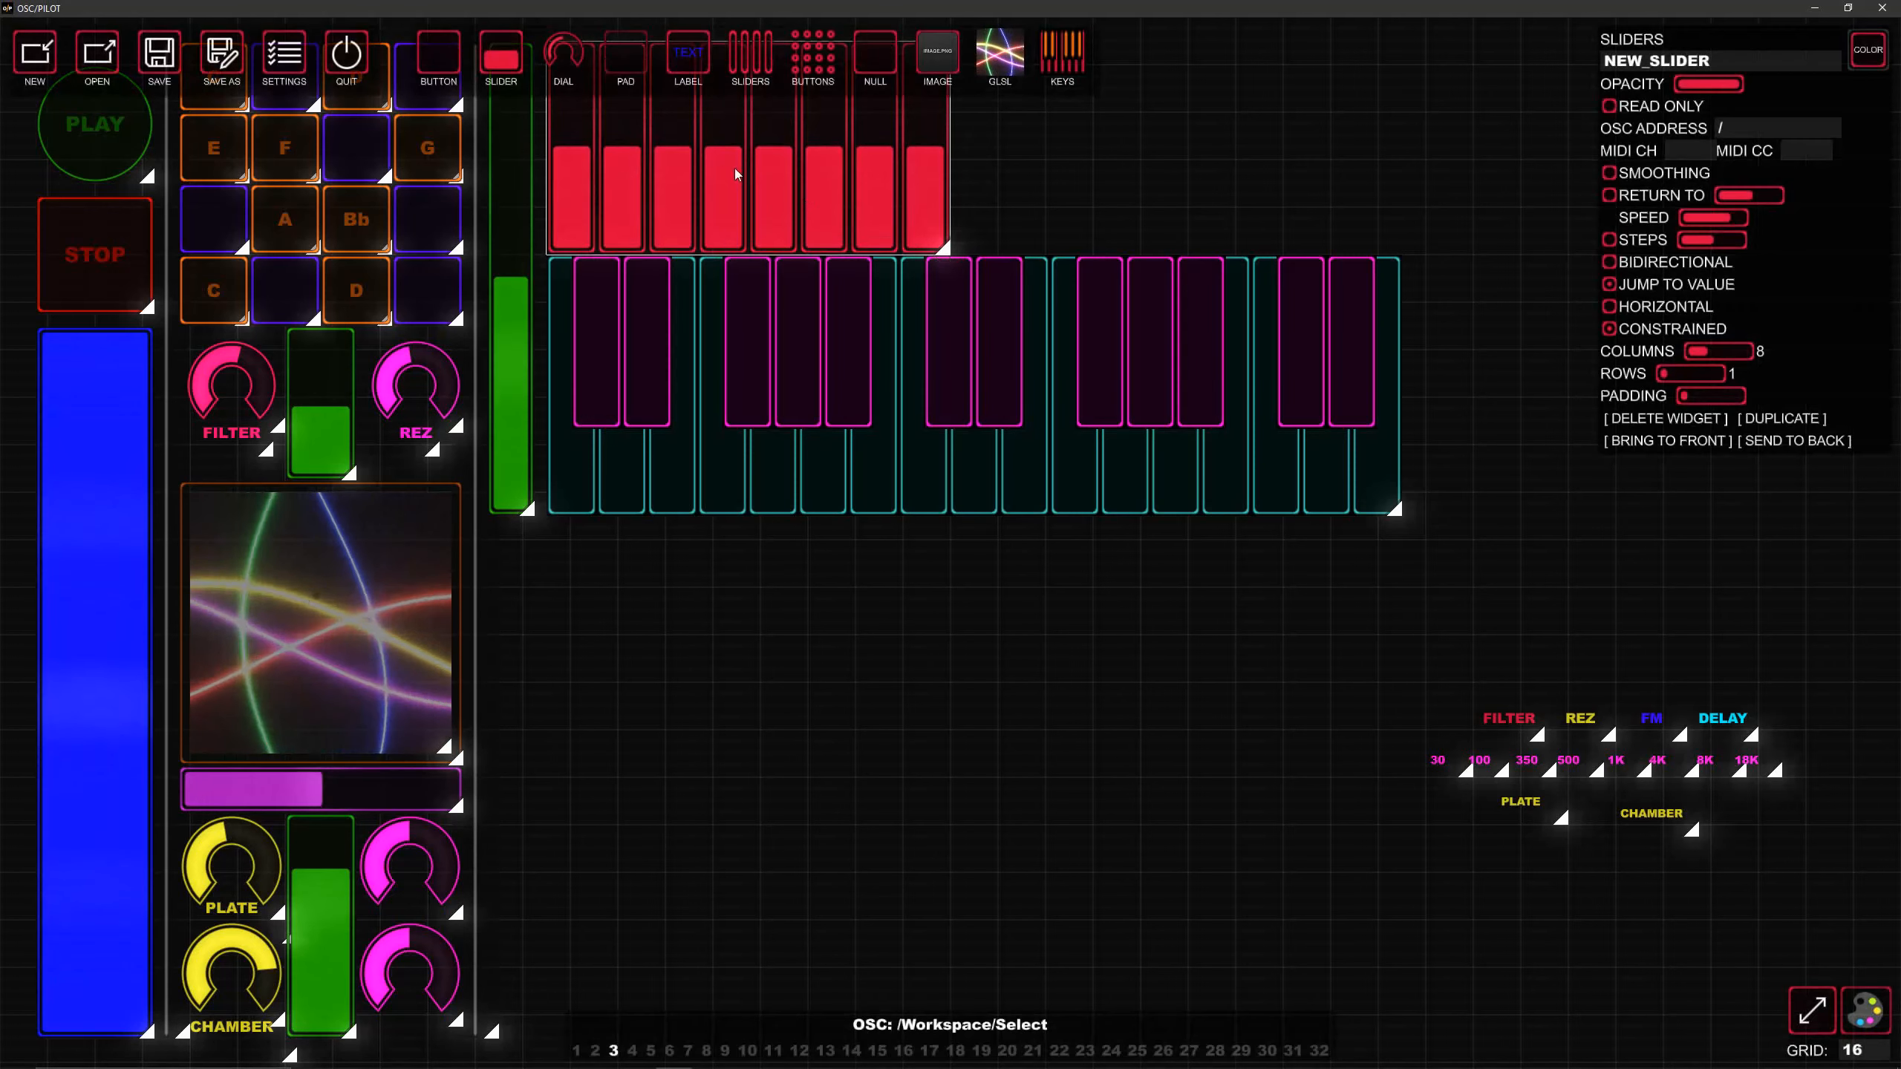
Step: Make the sliders widget bidirectional and turn off its constrained option
click(1612, 264)
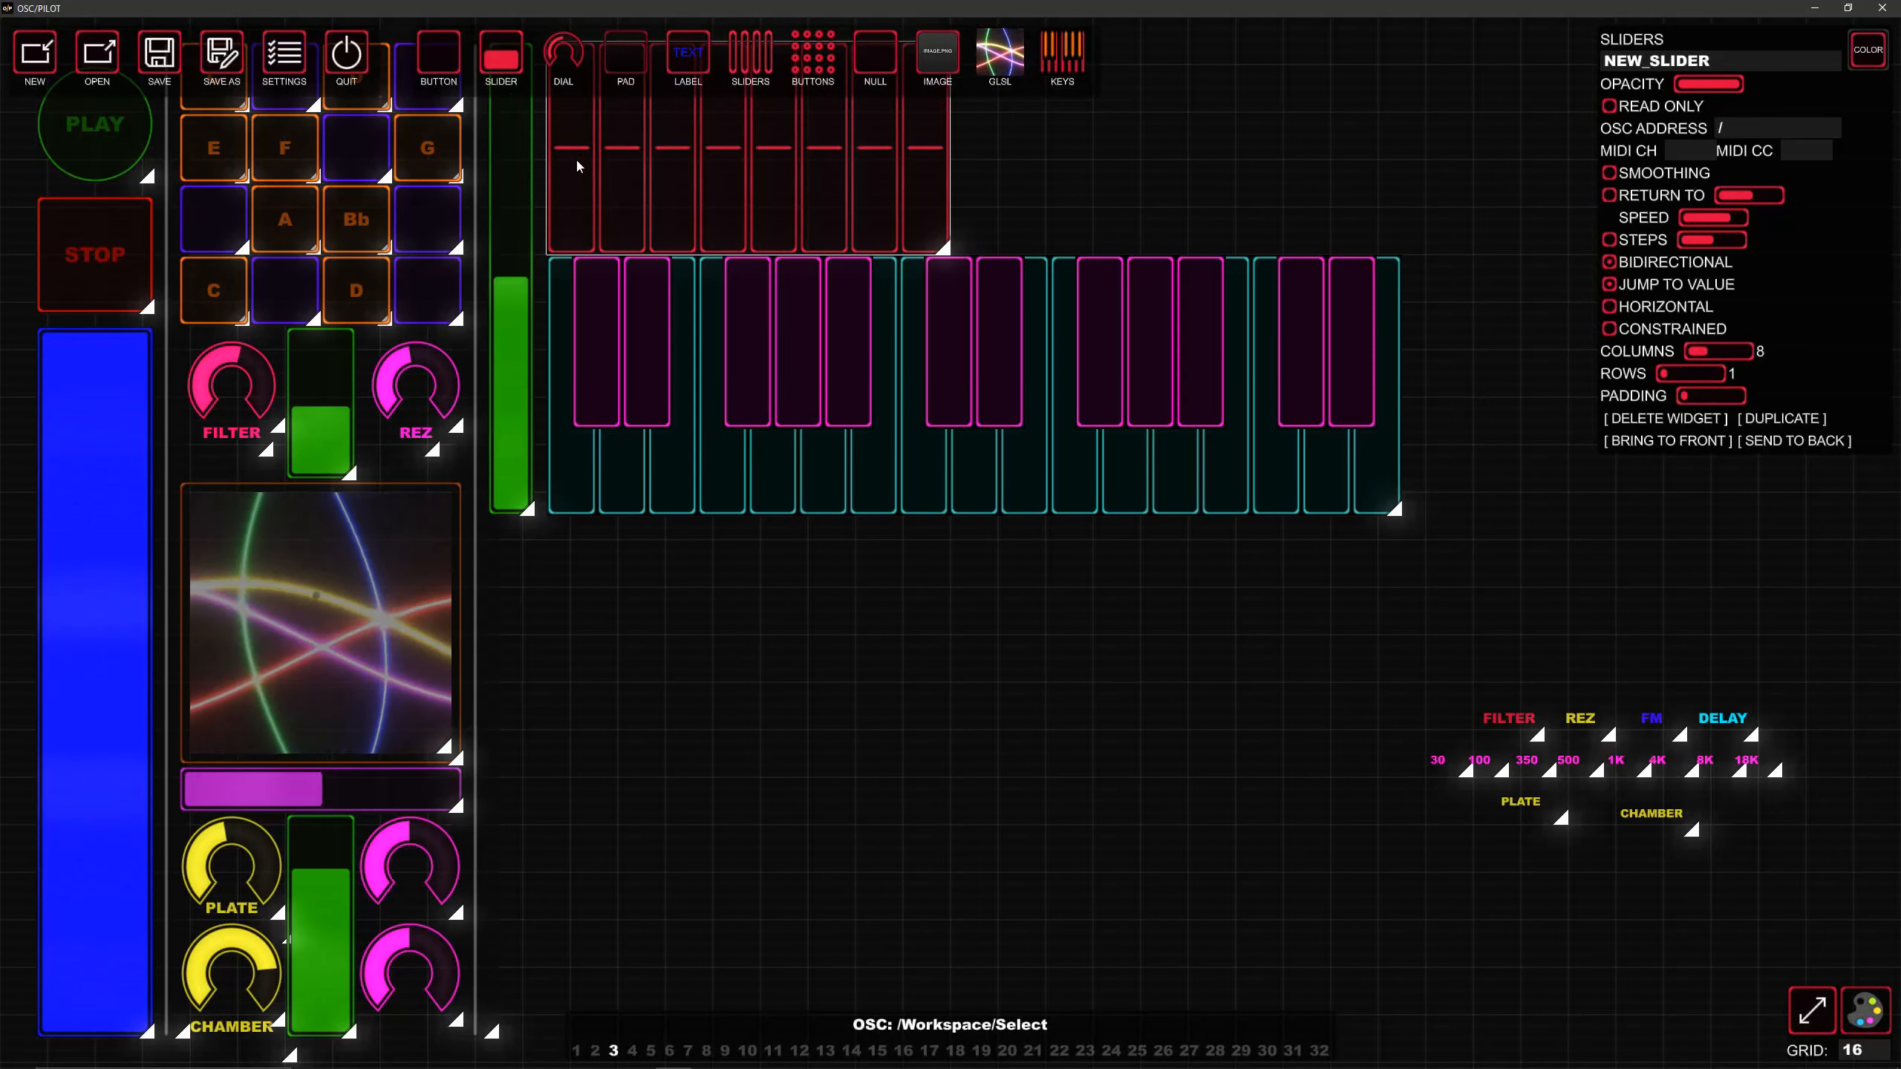
Step: Test the eight-column sliders in play mode by sweeping across them and bringing the first two back near centre
key(Tab)
drag(564, 171, 929, 117)
mouse_move(932, 182)
mouse_down()
mouse_move(577, 132)
mouse_move(600, 164)
mouse_move(892, 113)
mouse_move(773, 174)
mouse_move(577, 138)
mouse_move(561, 169)
mouse_move(673, 143)
mouse_move(824, 177)
mouse_move(934, 118)
mouse_up()
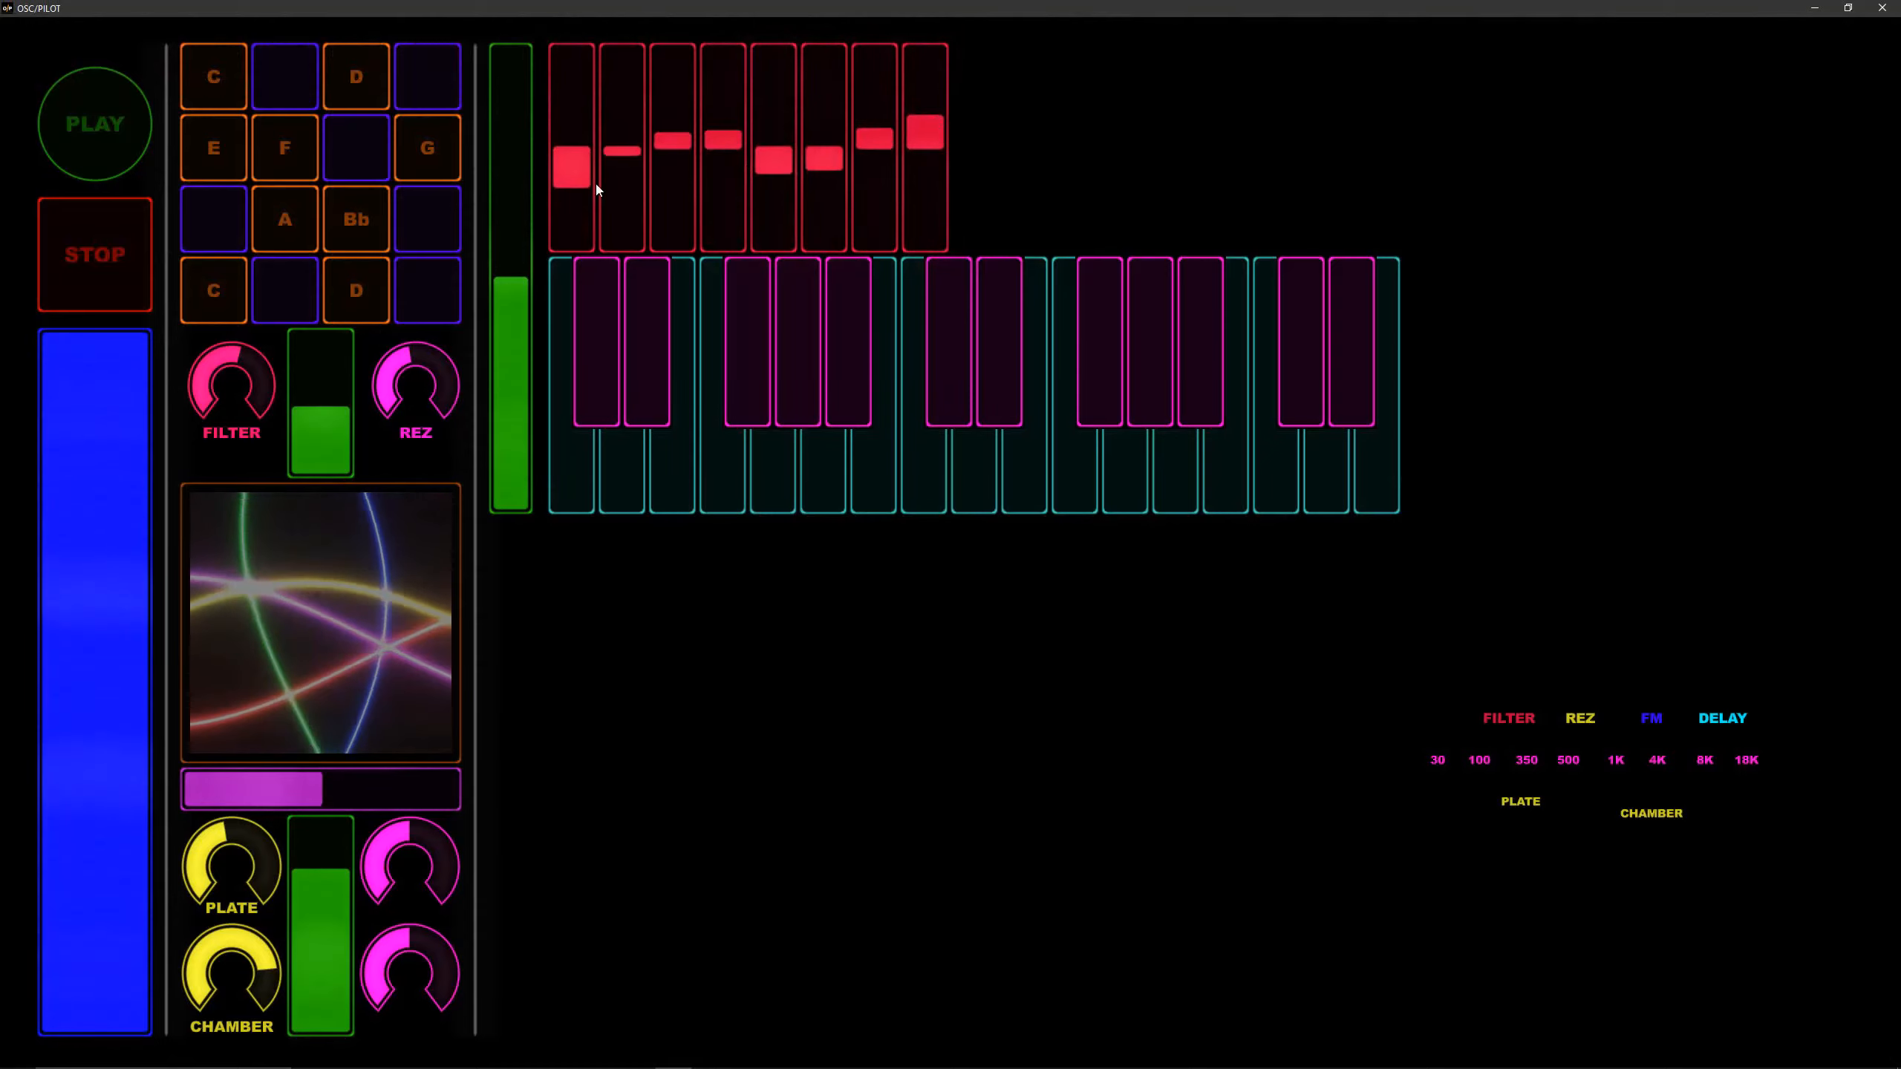
mouse_move(561, 175)
mouse_down()
mouse_move(933, 146)
mouse_move(626, 153)
mouse_up()
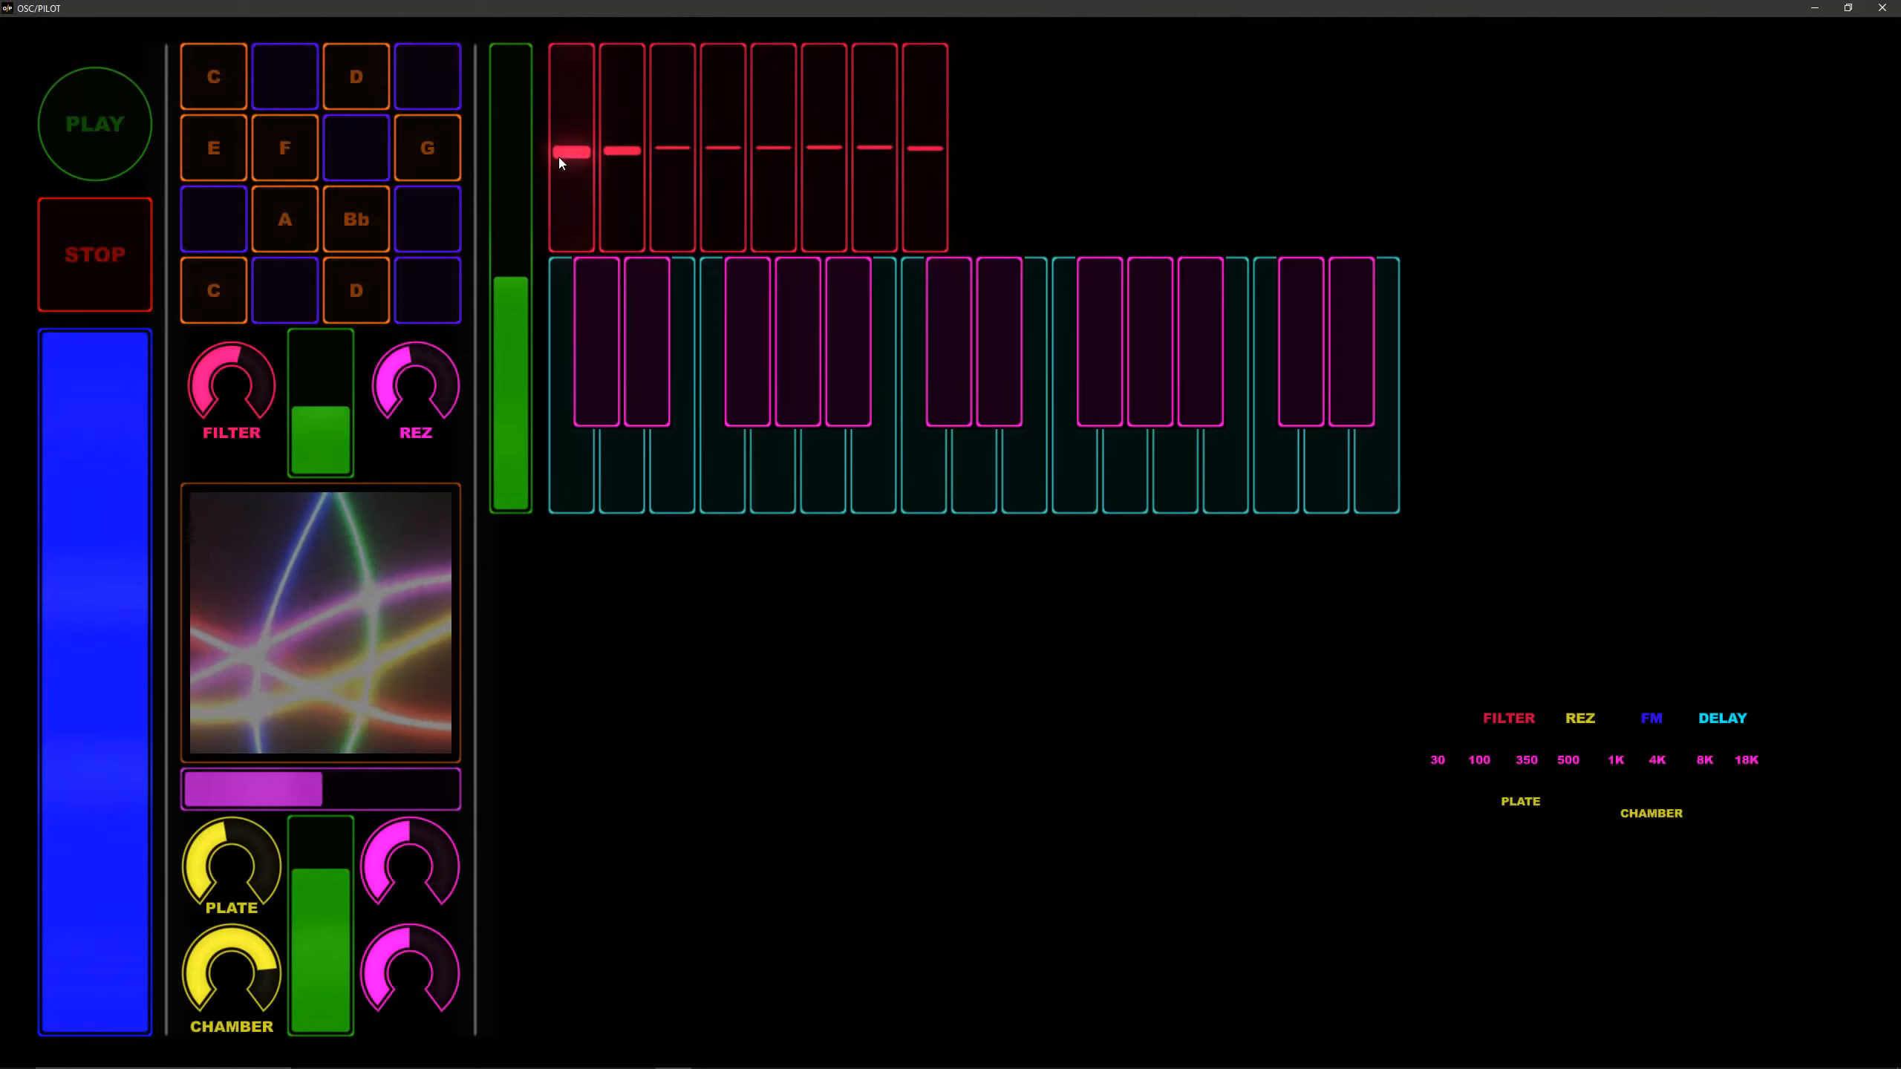
Step: Return to edit mode and colour the eight-column sliders widget orange
key(Tab)
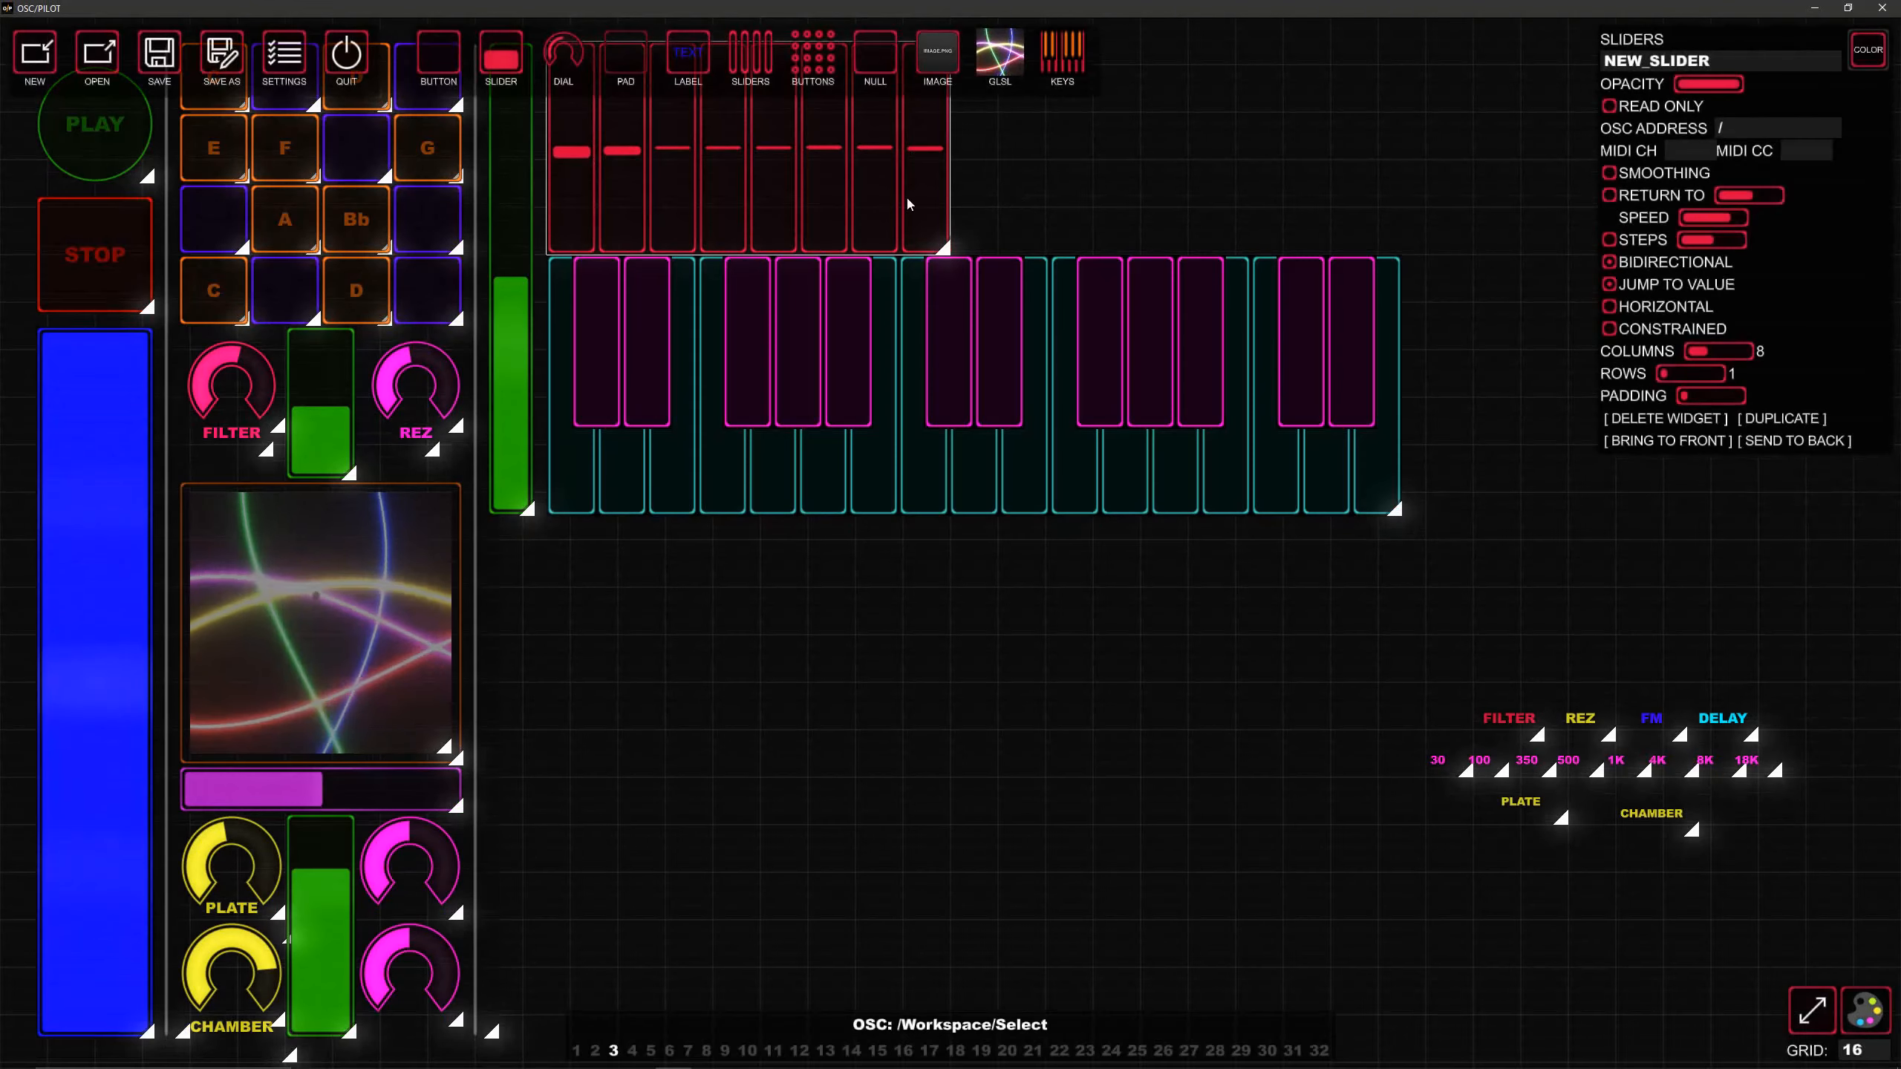
click(1870, 51)
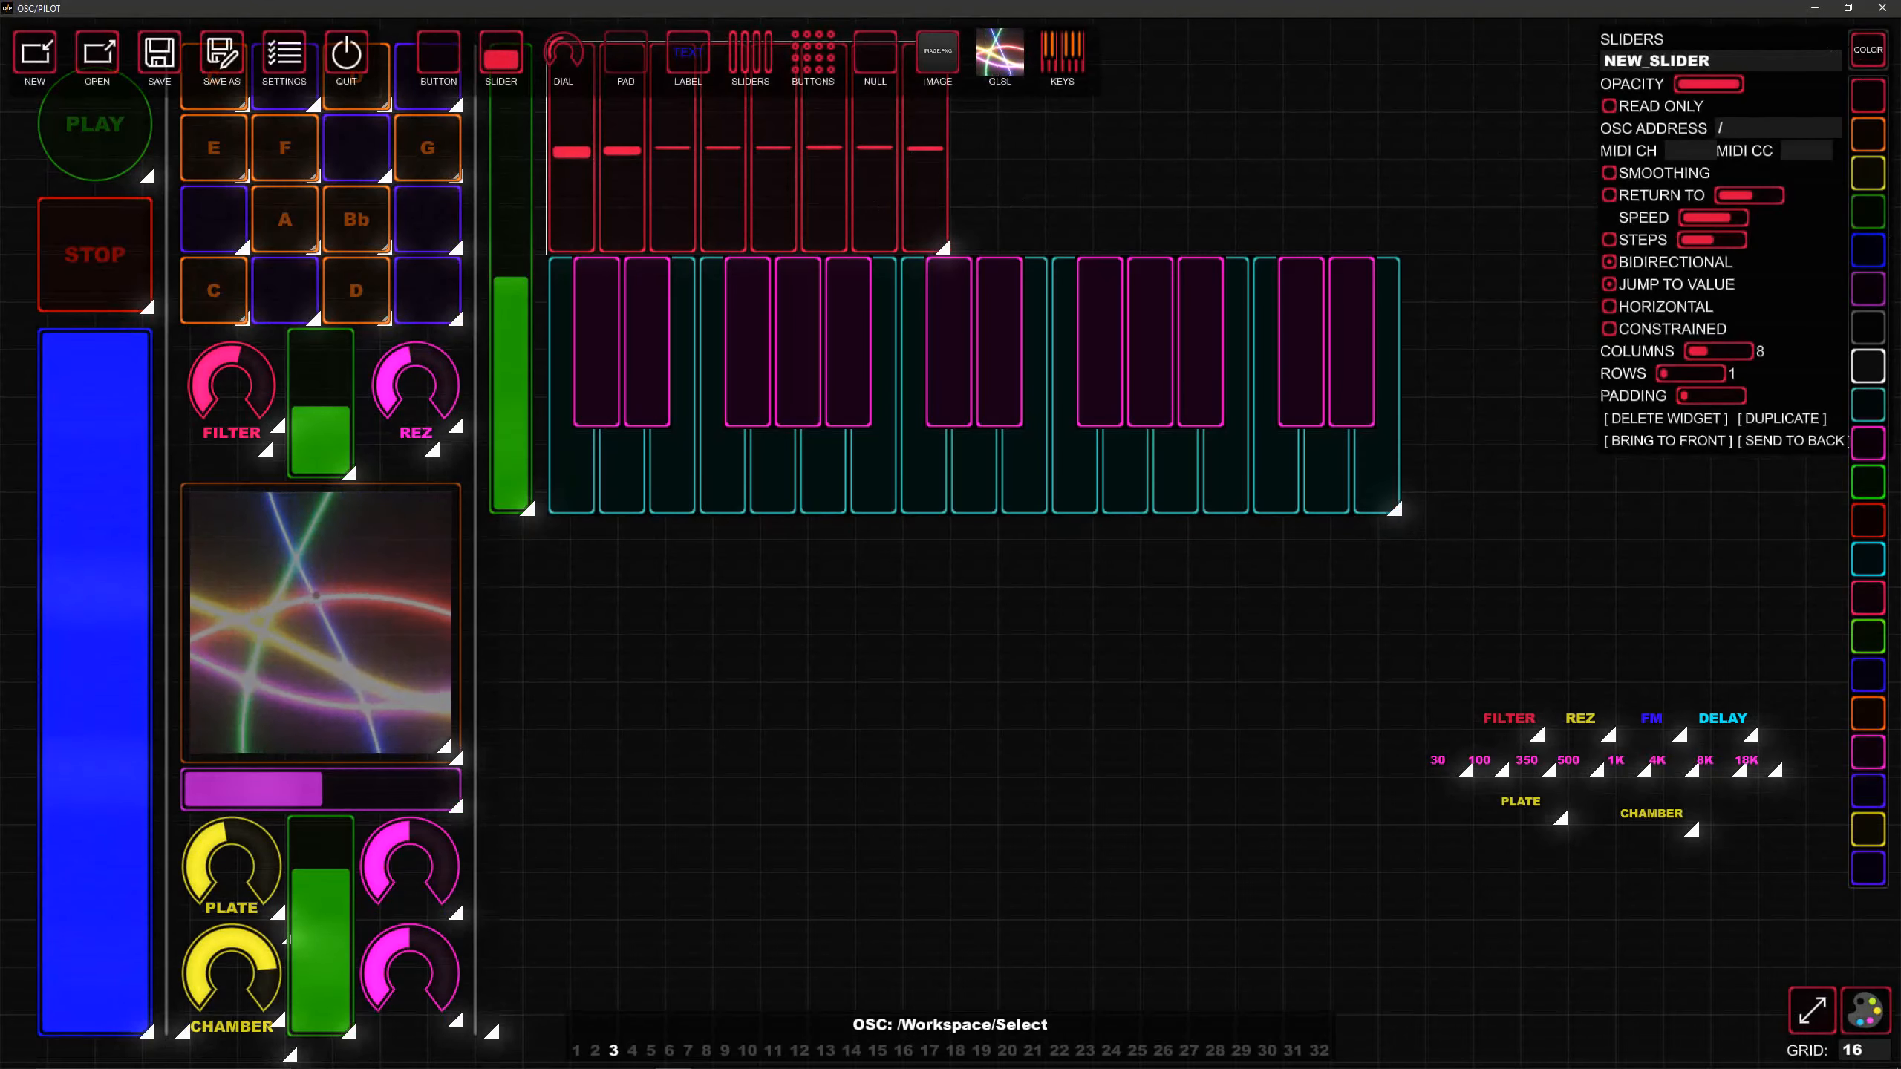
click(1868, 721)
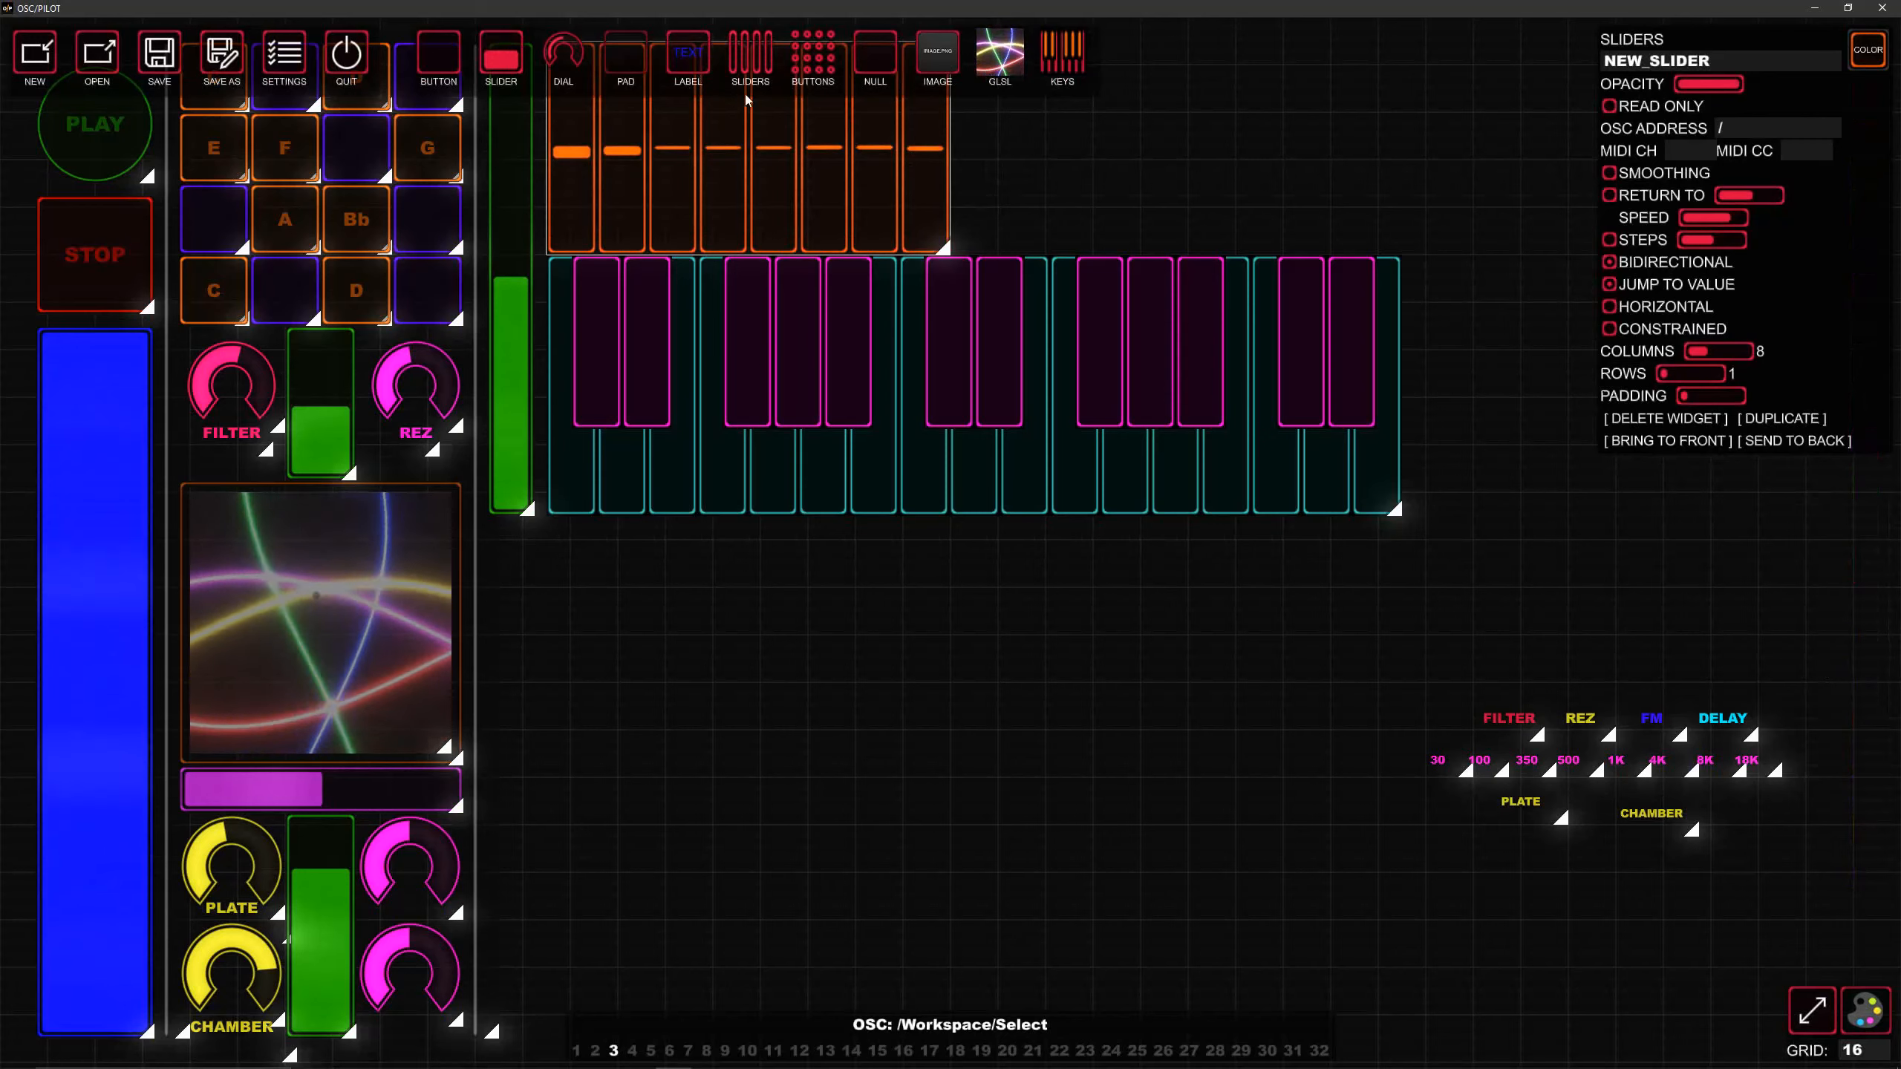
Step: Add a single slider beside the orange sliders and resize it to match their height above the keys
drag(497, 59, 1079, 158)
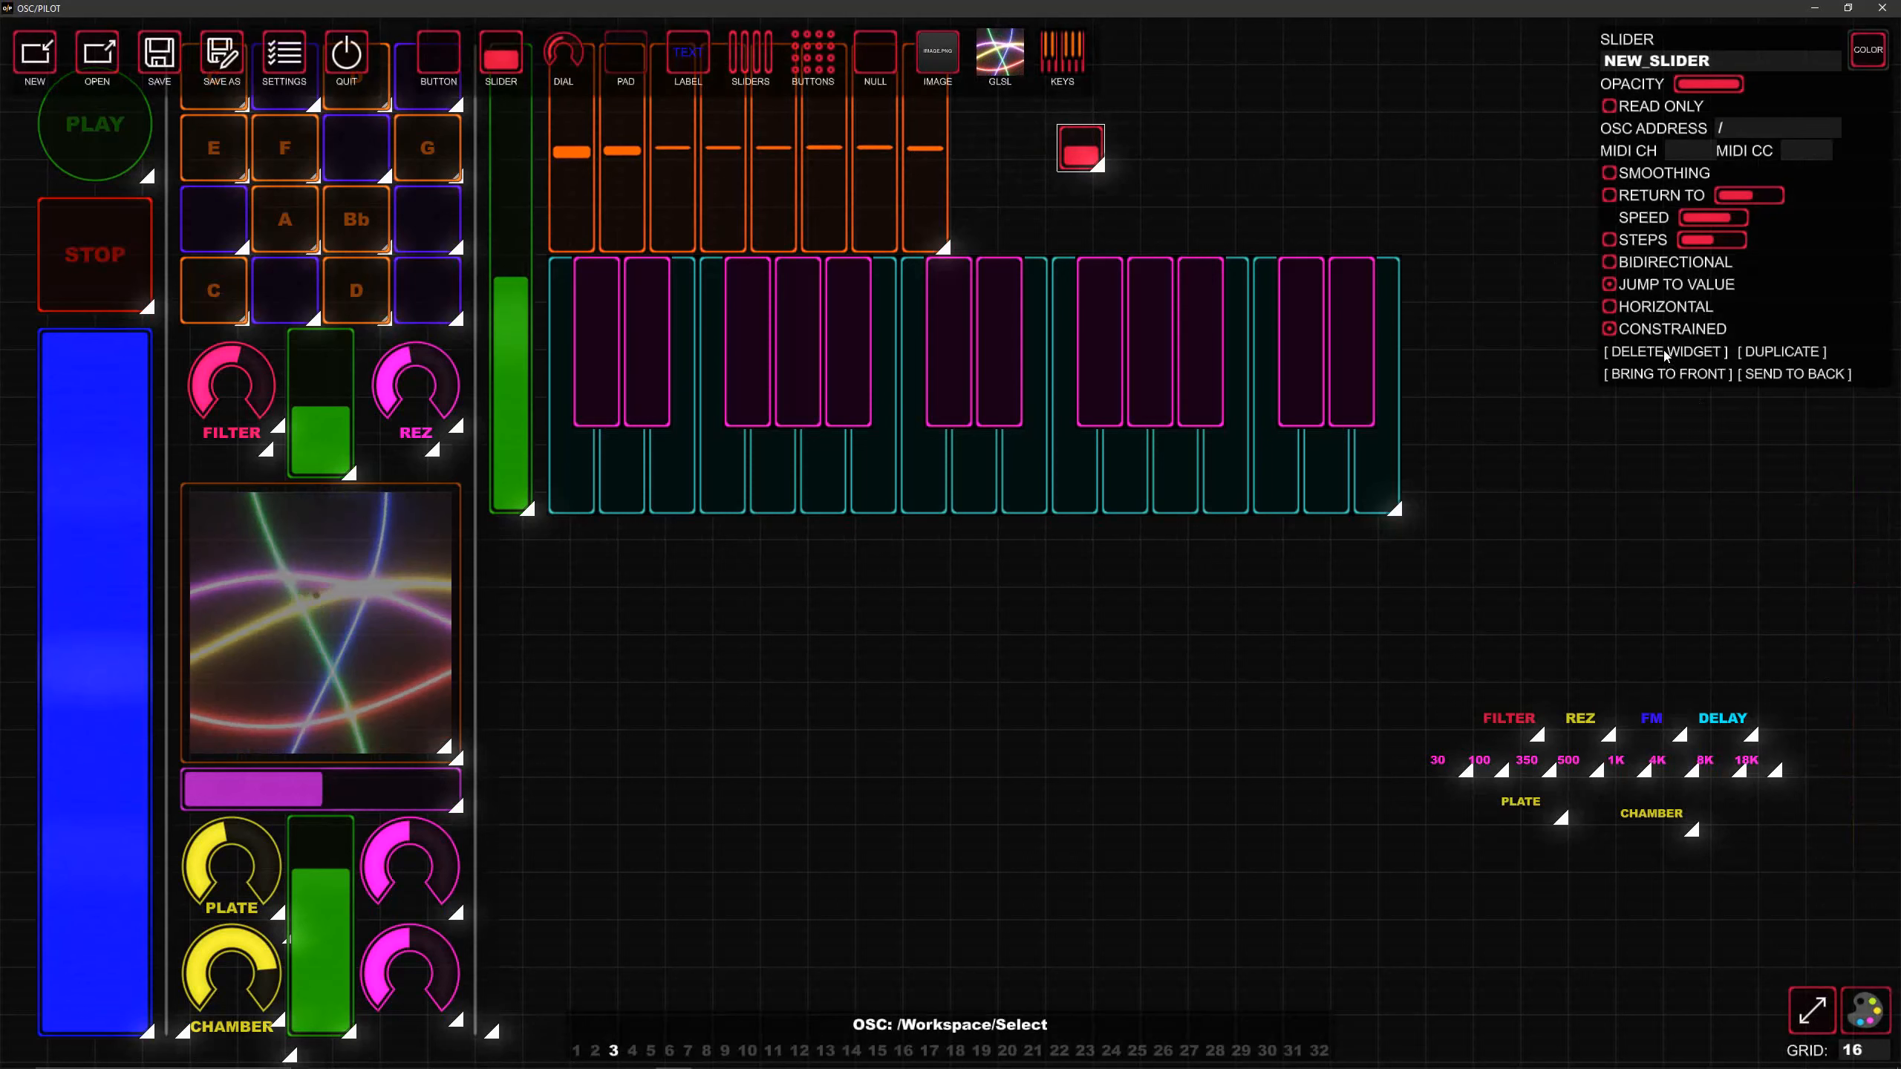
drag(1061, 139, 1078, 246)
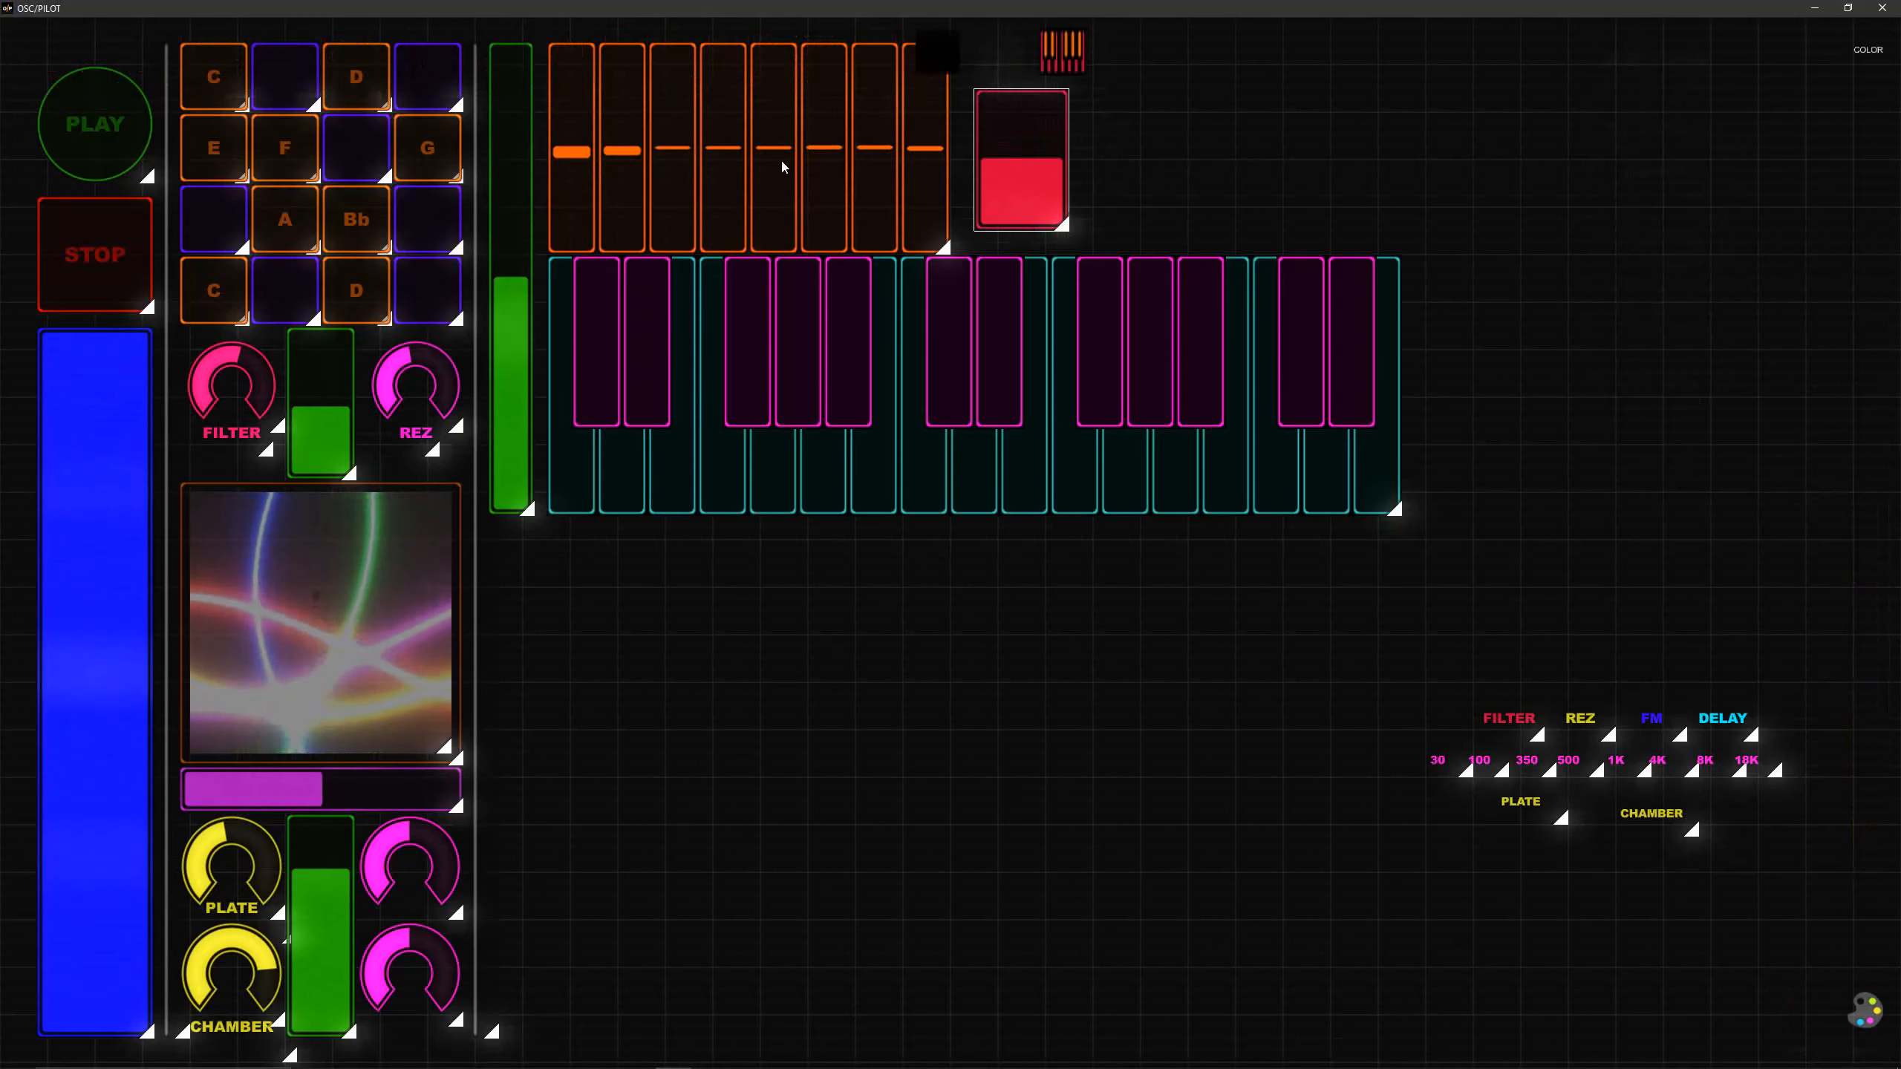
drag(1002, 168, 990, 119)
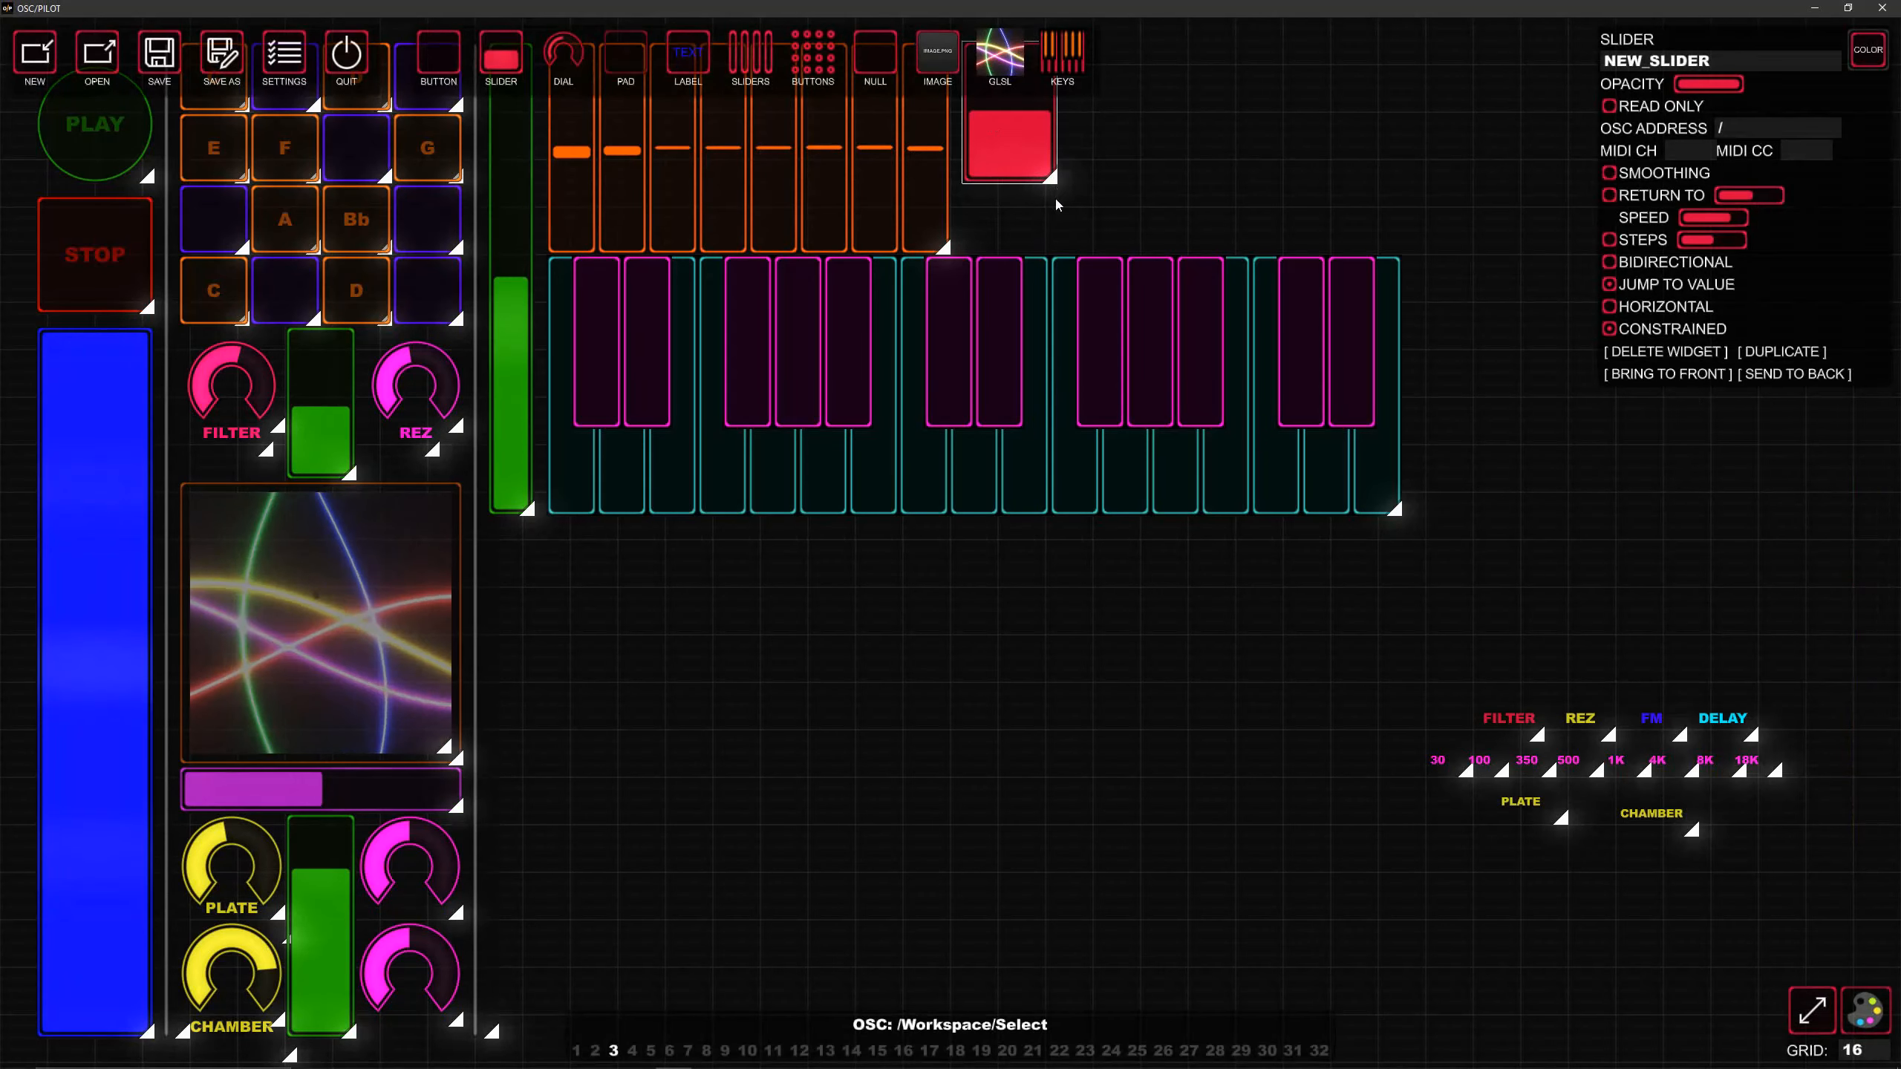
drag(1051, 178, 1061, 259)
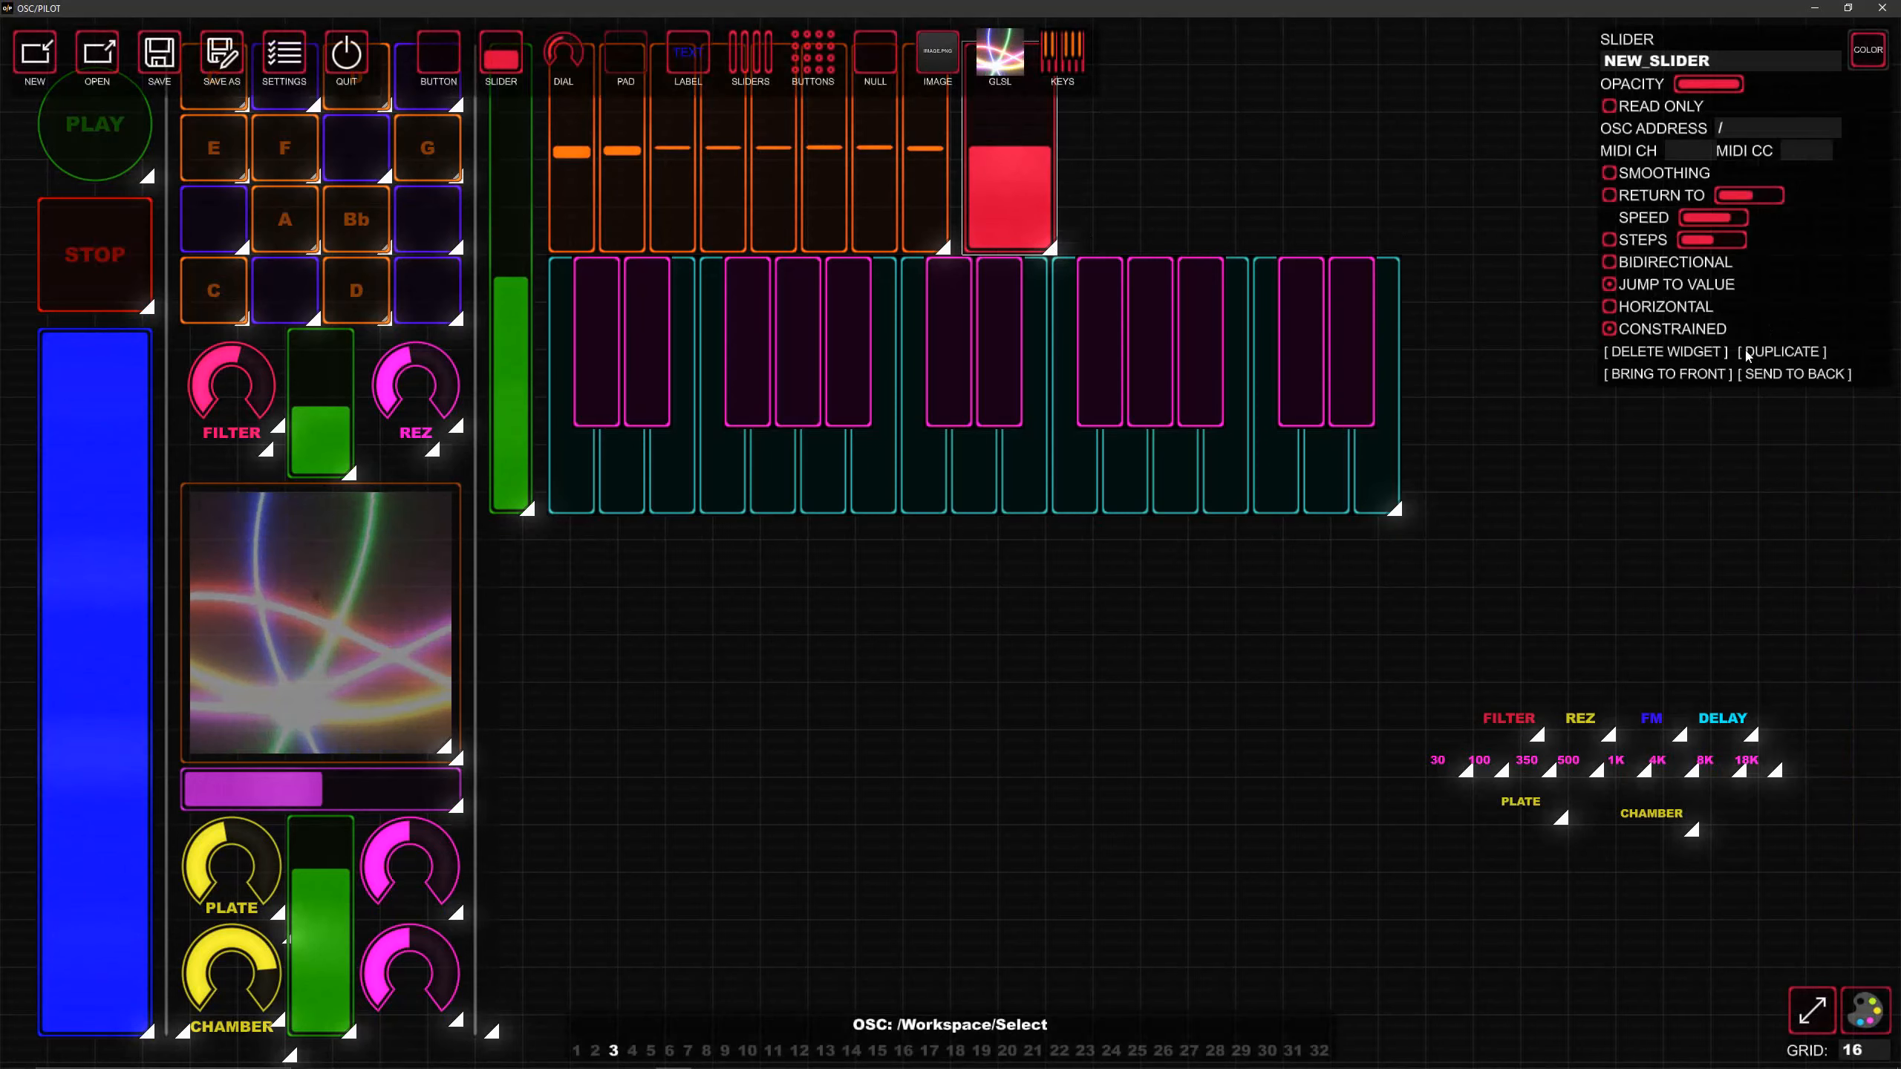
Step: Duplicate the red slider three times and spread the copies in a row above the keys
click(1762, 360)
click(1762, 361)
click(1762, 360)
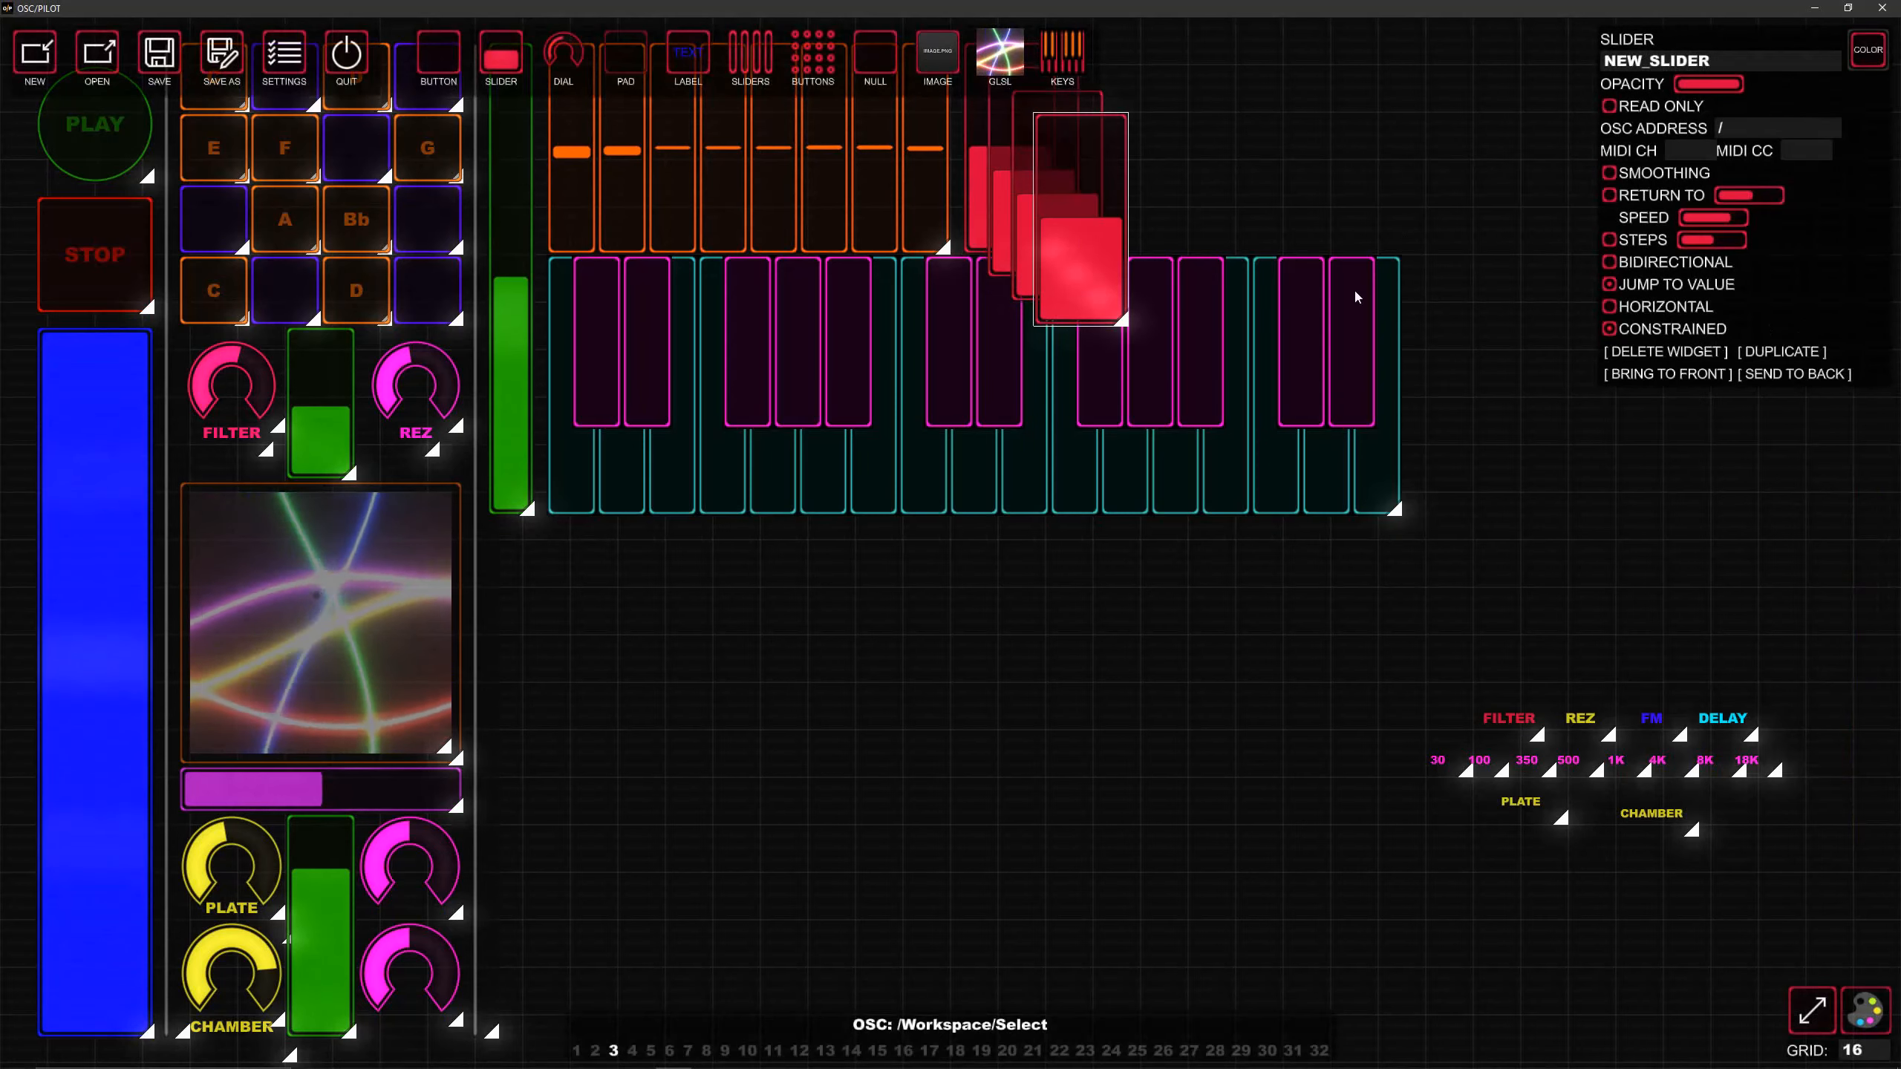
drag(1087, 263, 1290, 193)
drag(1045, 193, 1172, 145)
drag(1044, 161, 1088, 144)
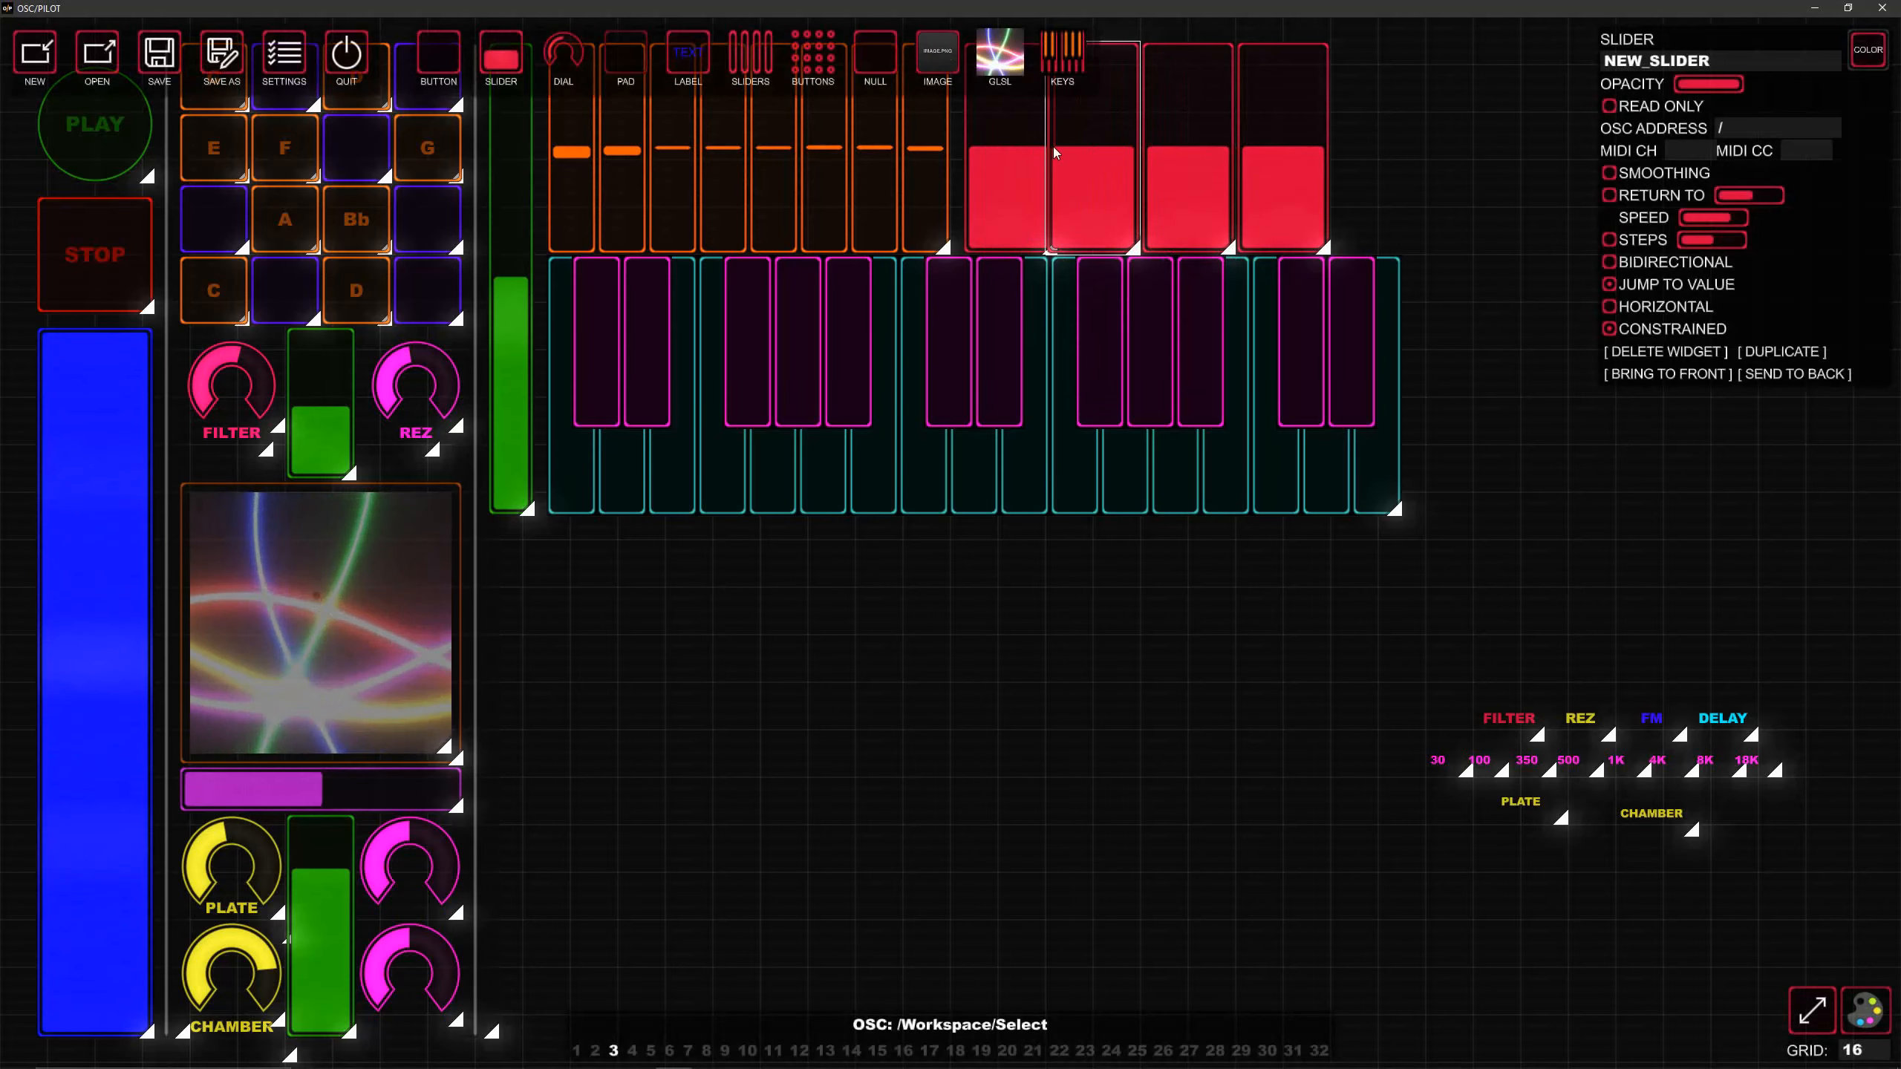
drag(1258, 151, 1376, 158)
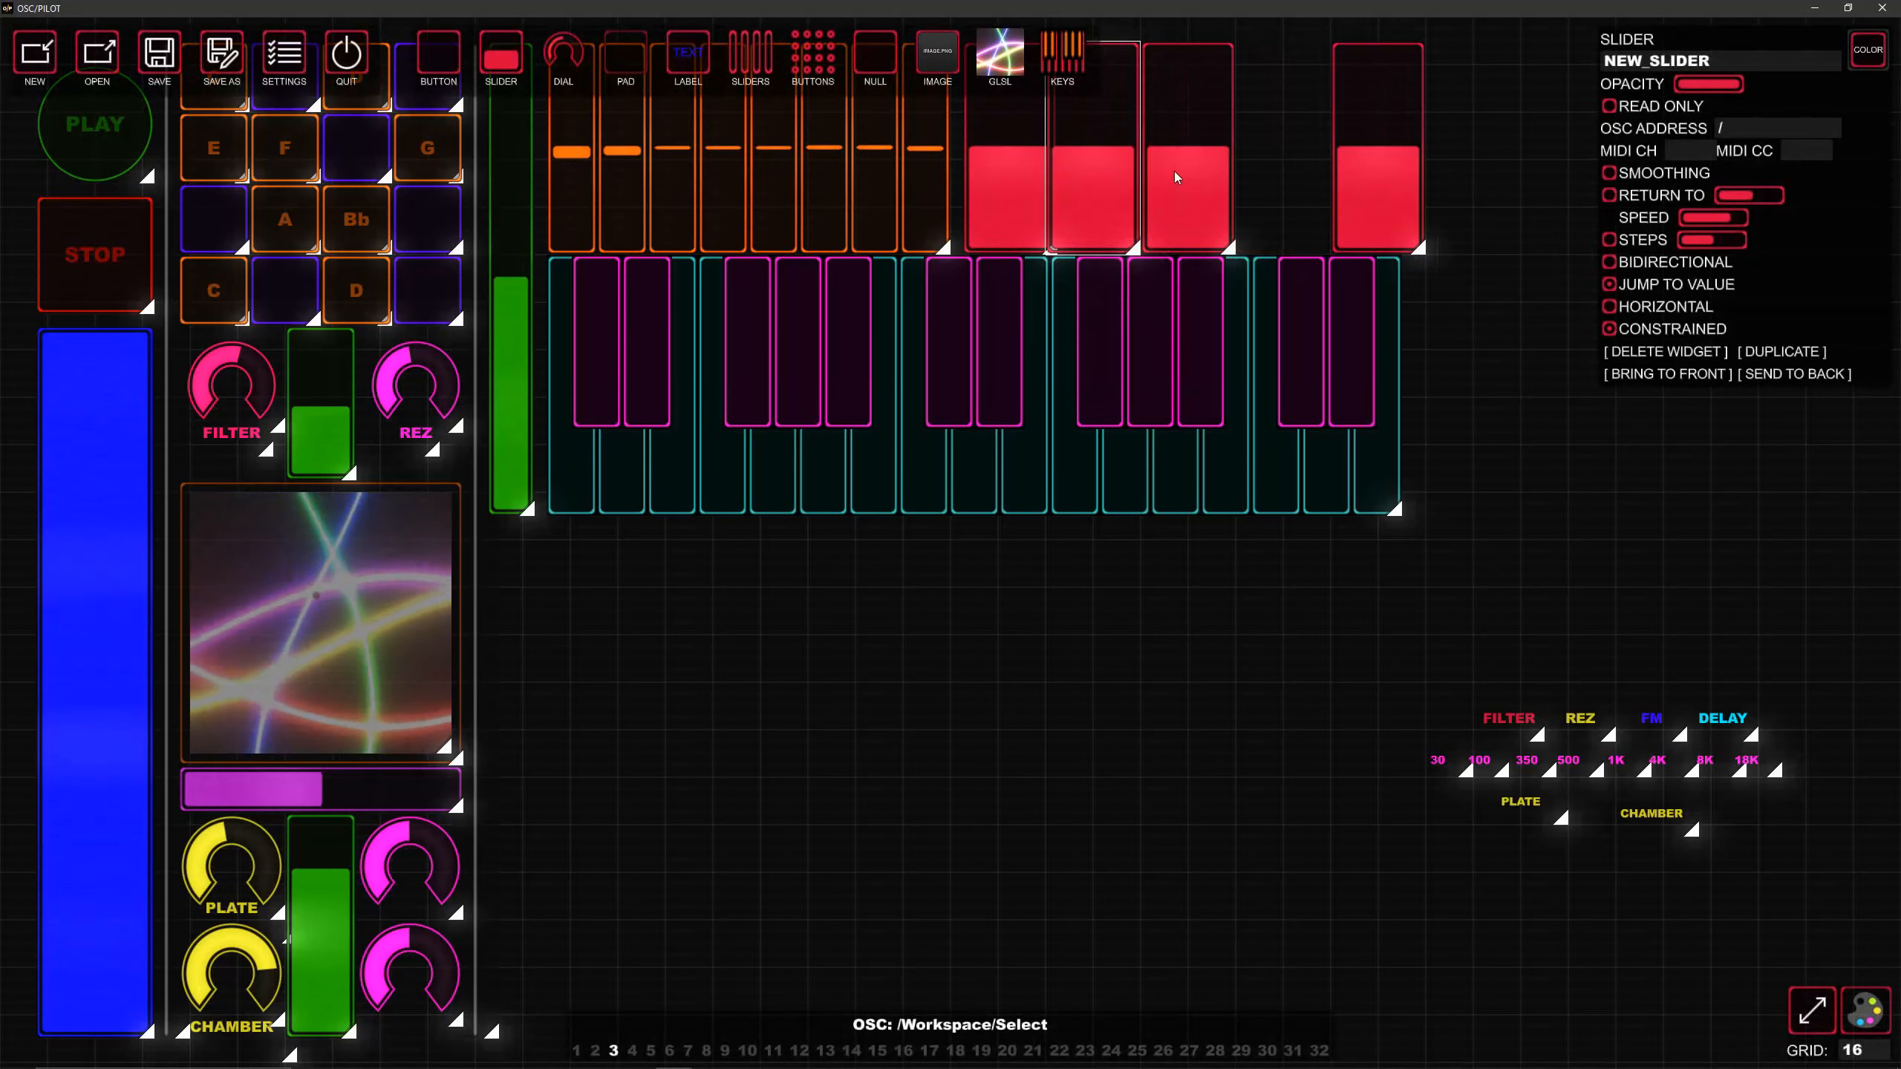
drag(1173, 171, 1246, 172)
drag(1096, 177, 1167, 178)
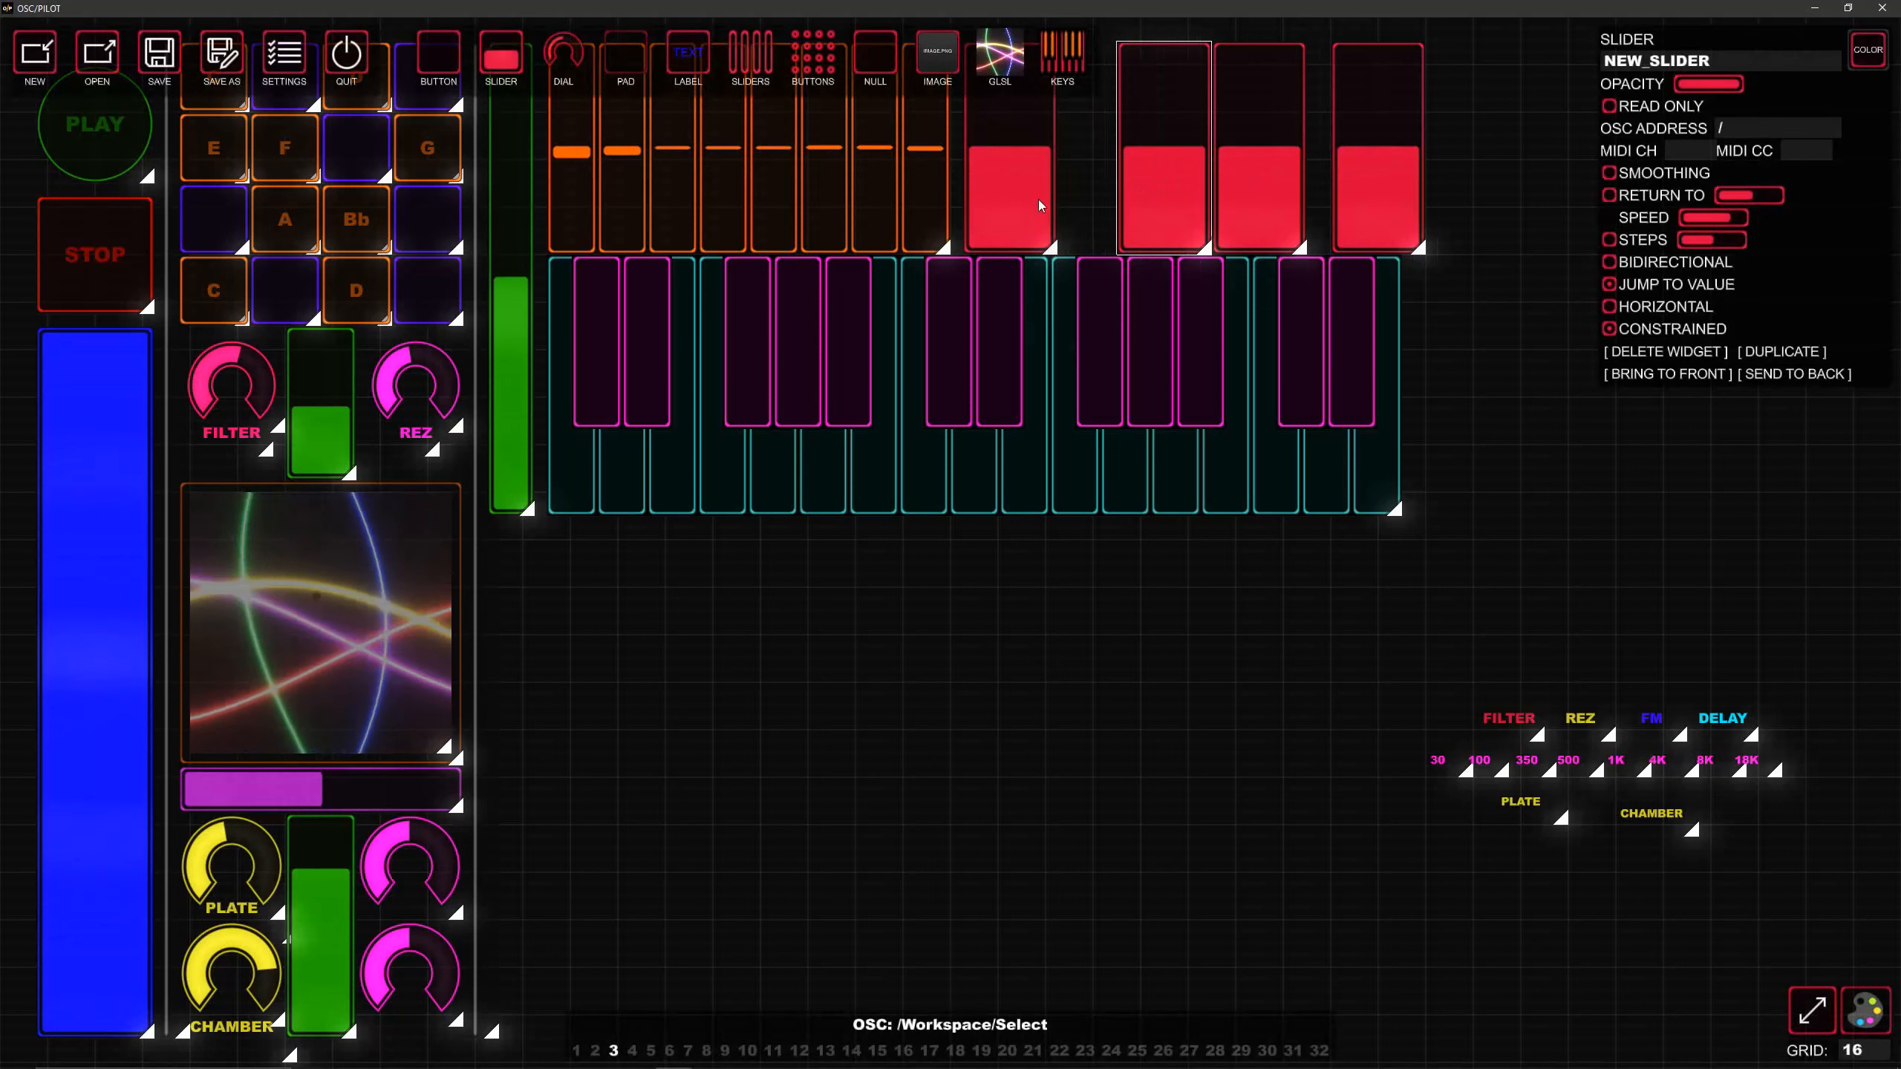
Step: Narrow the four red sliders to equal widths and pack them side by side next to the orange sliders
click(1052, 251)
drag(1054, 255, 1030, 252)
drag(1140, 207, 1125, 248)
click(1120, 268)
drag(1078, 183, 1069, 185)
drag(1224, 183, 1173, 257)
drag(1348, 190, 1267, 202)
click(1173, 247)
drag(1180, 257, 1111, 250)
drag(1077, 209, 1102, 212)
drag(1027, 248, 1040, 250)
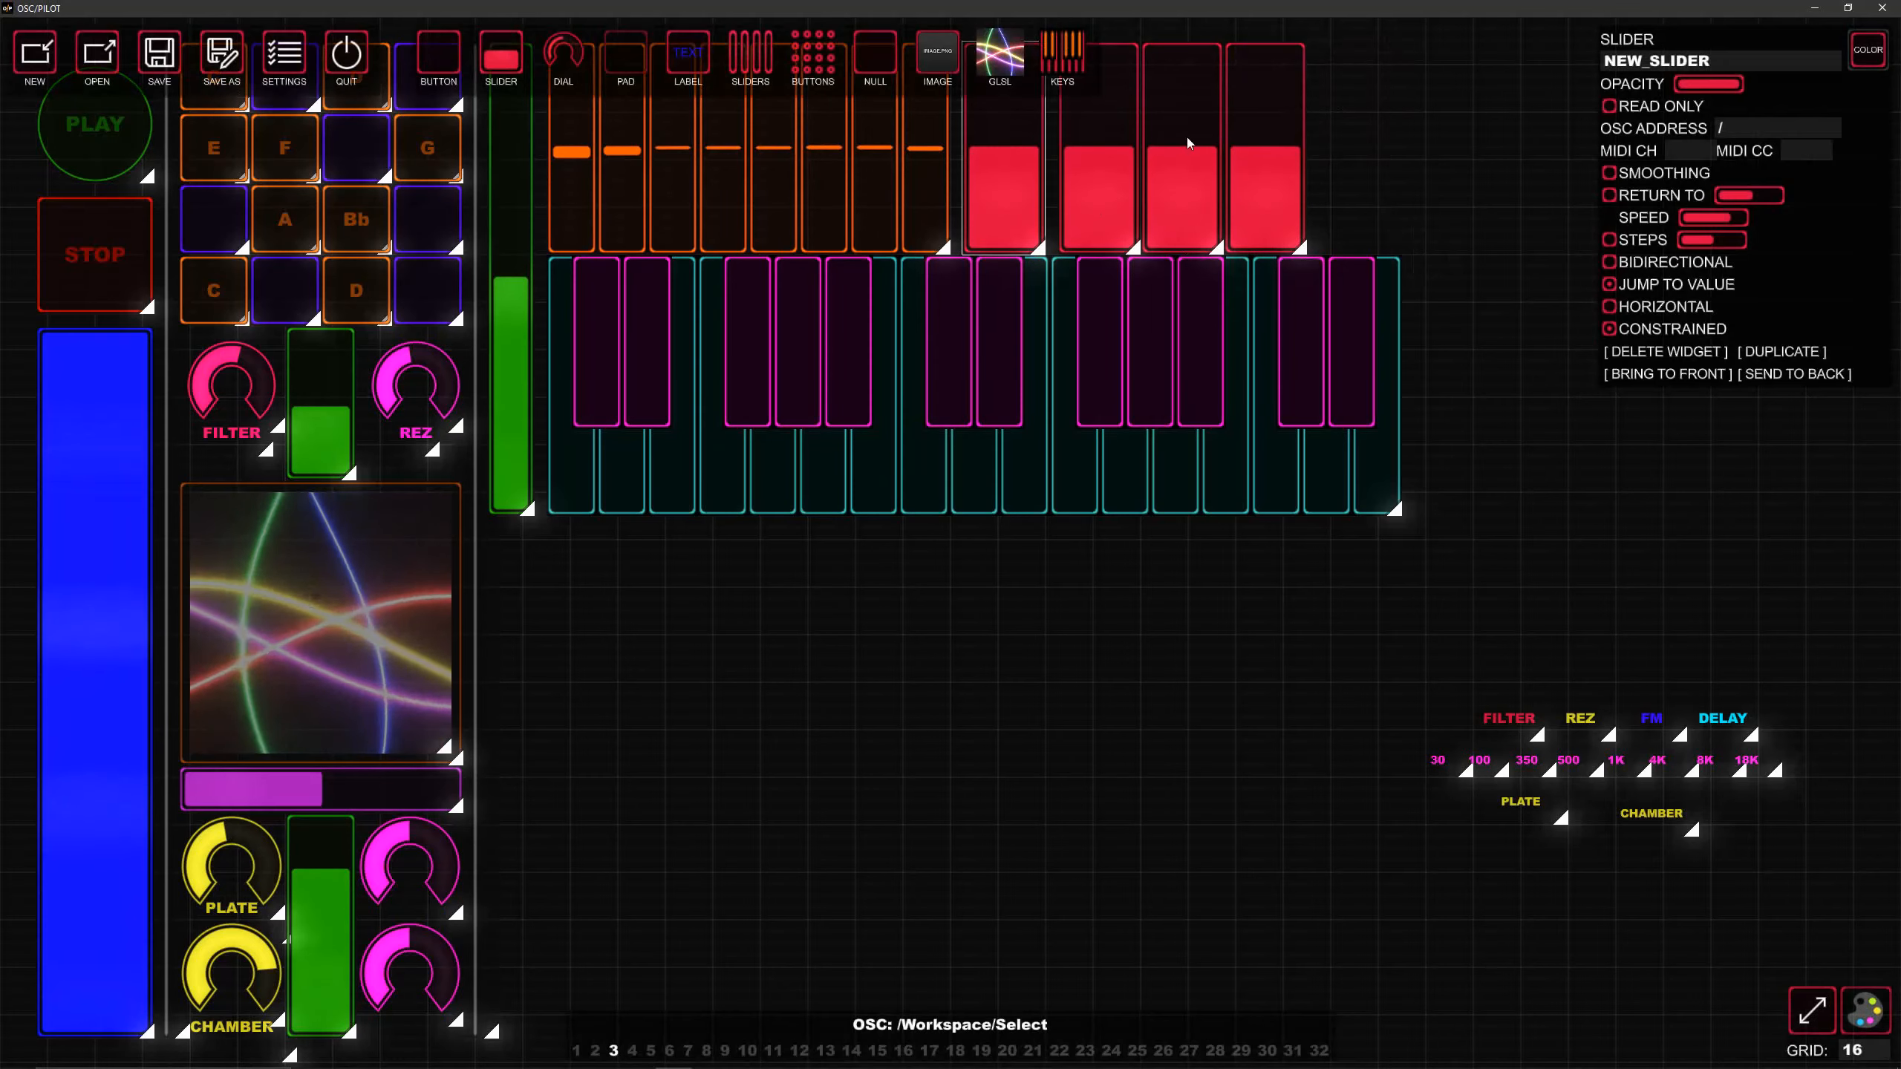
drag(1133, 155, 1115, 165)
drag(1261, 193, 1254, 193)
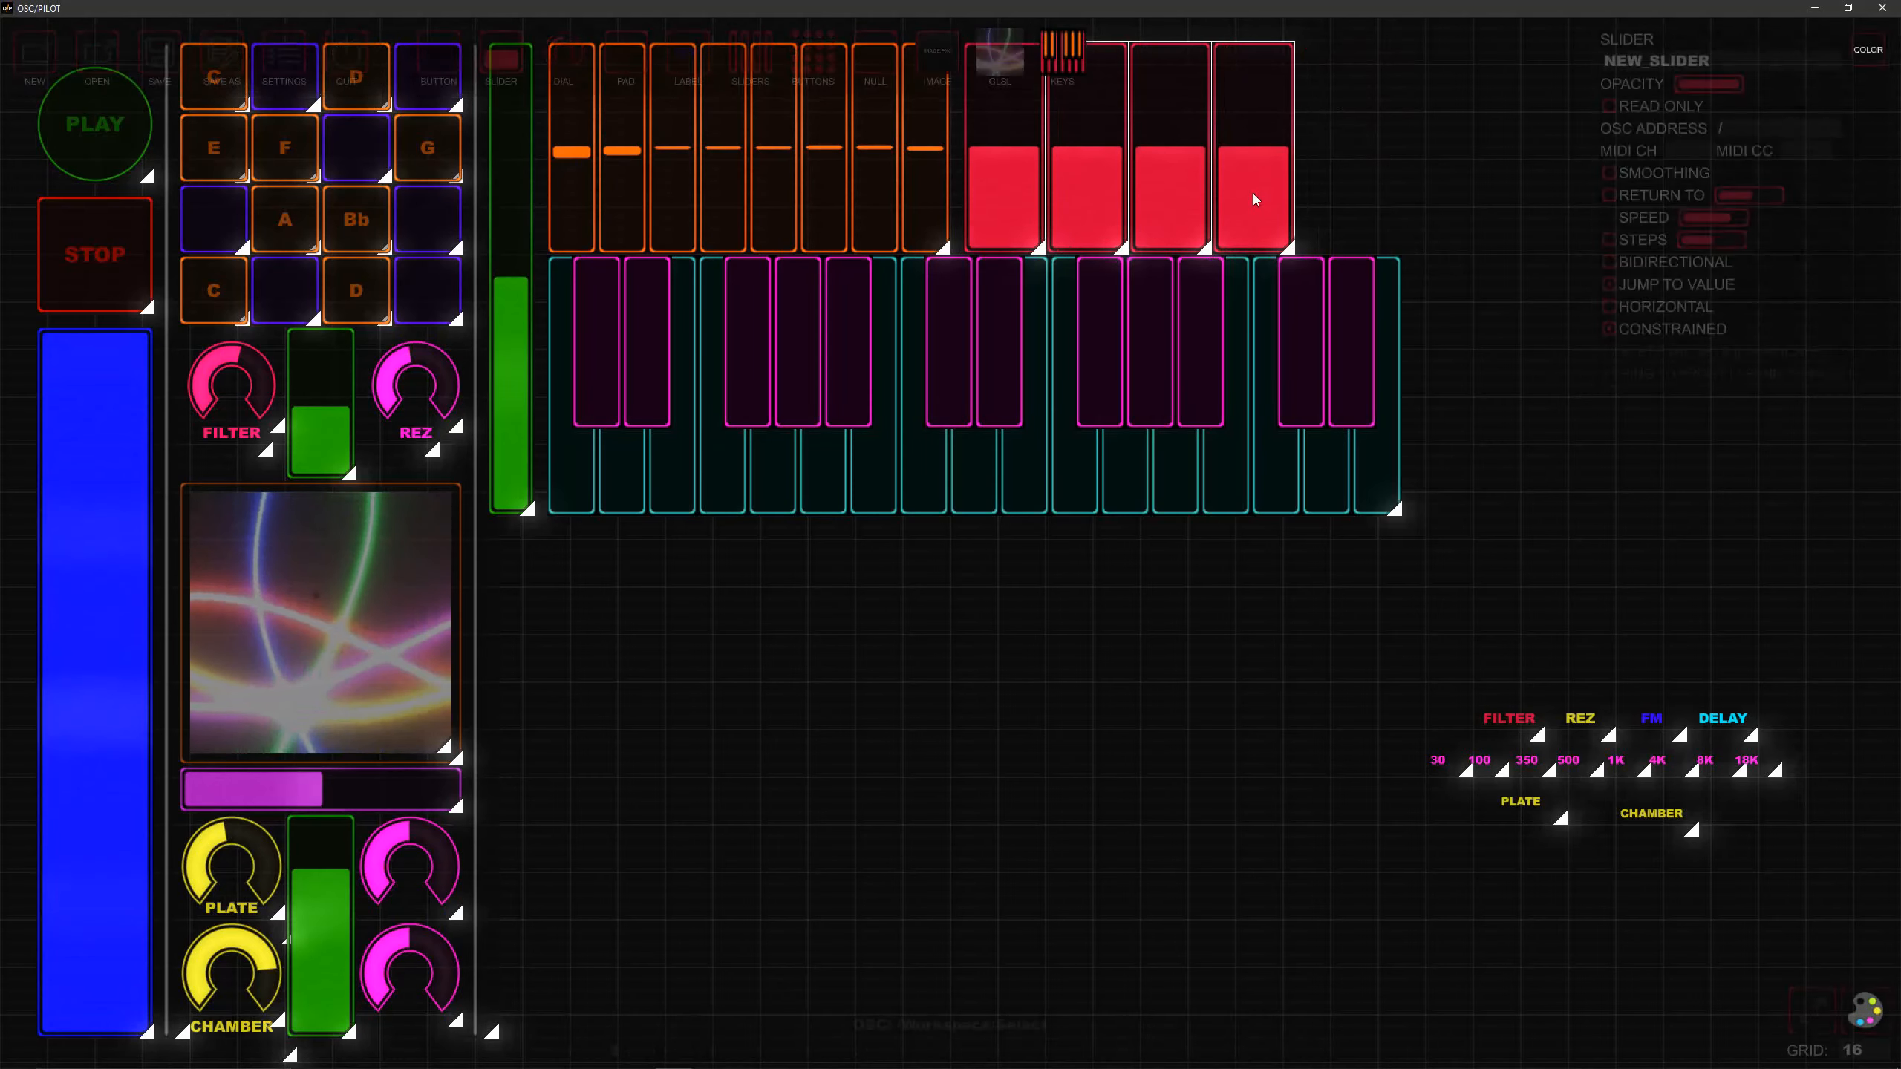
Step: Colour the first of the four single sliders pink and the second yellow
click(983, 204)
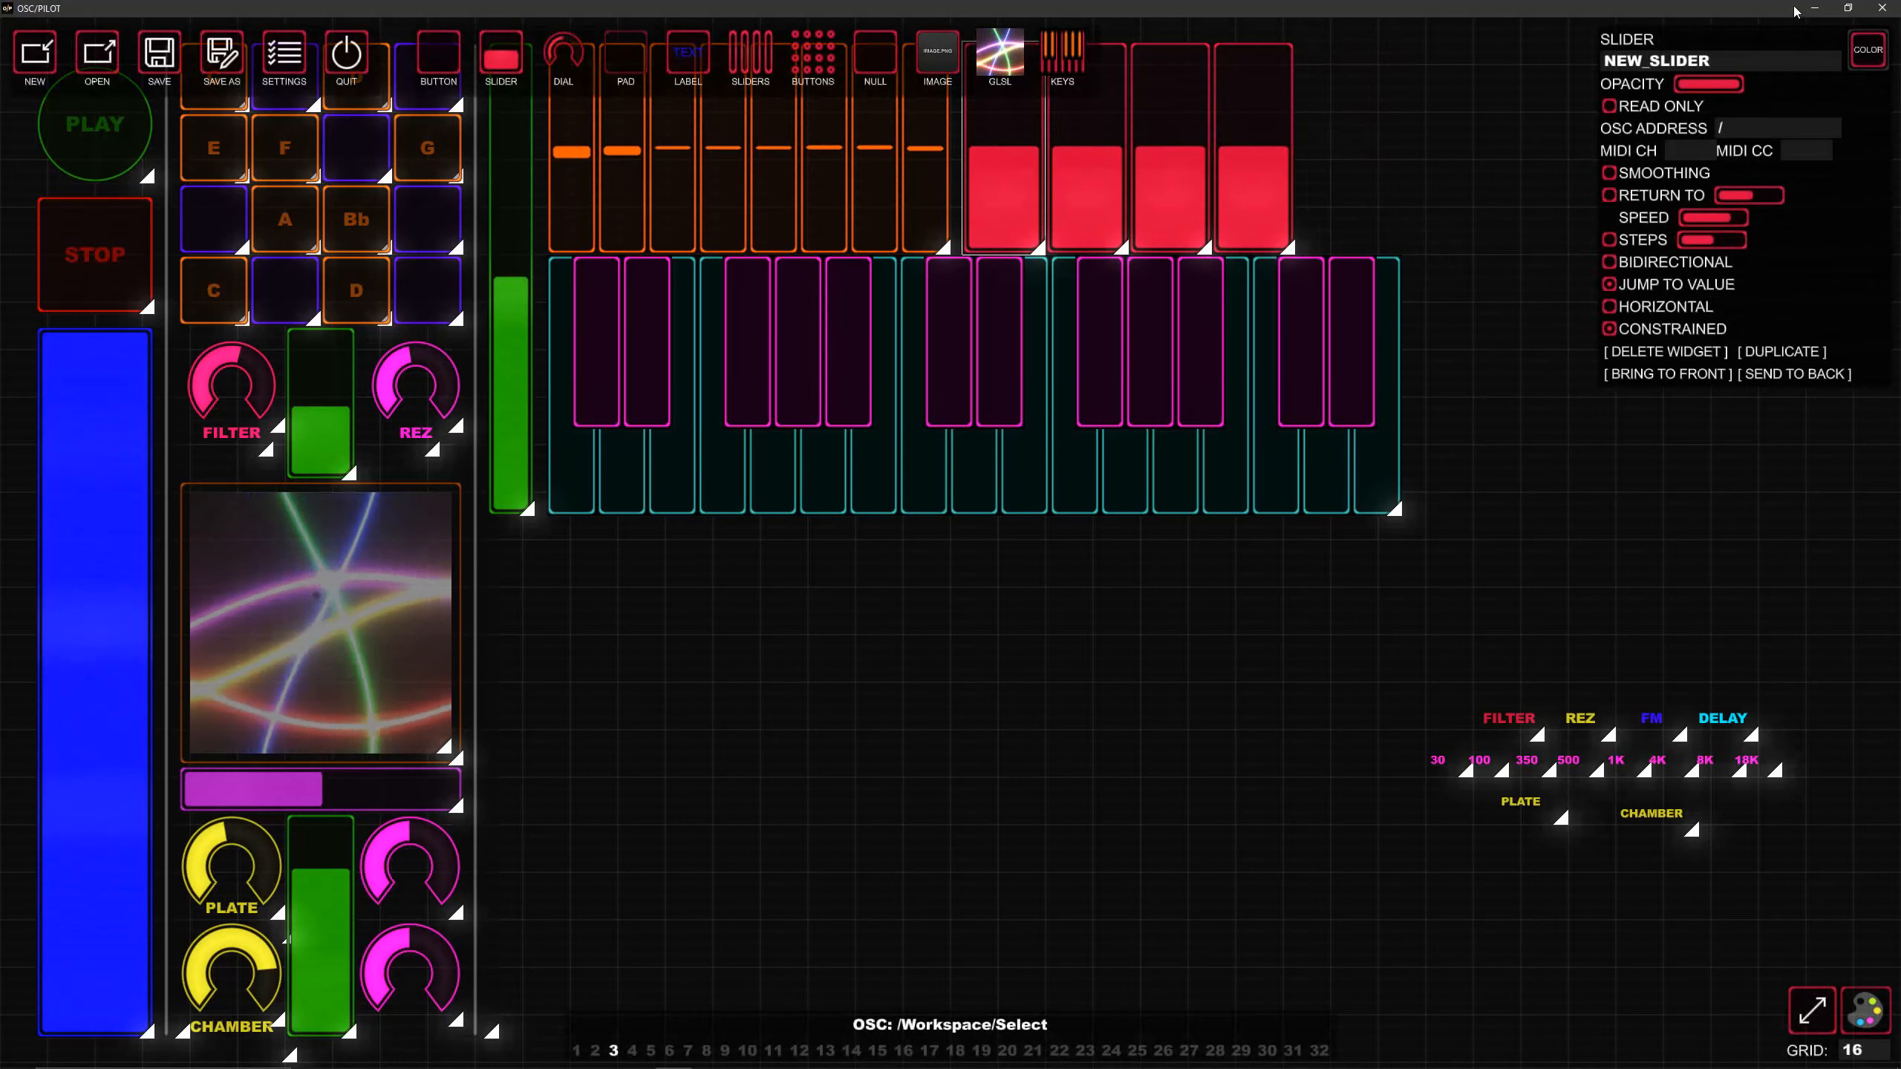
click(1869, 54)
click(1865, 603)
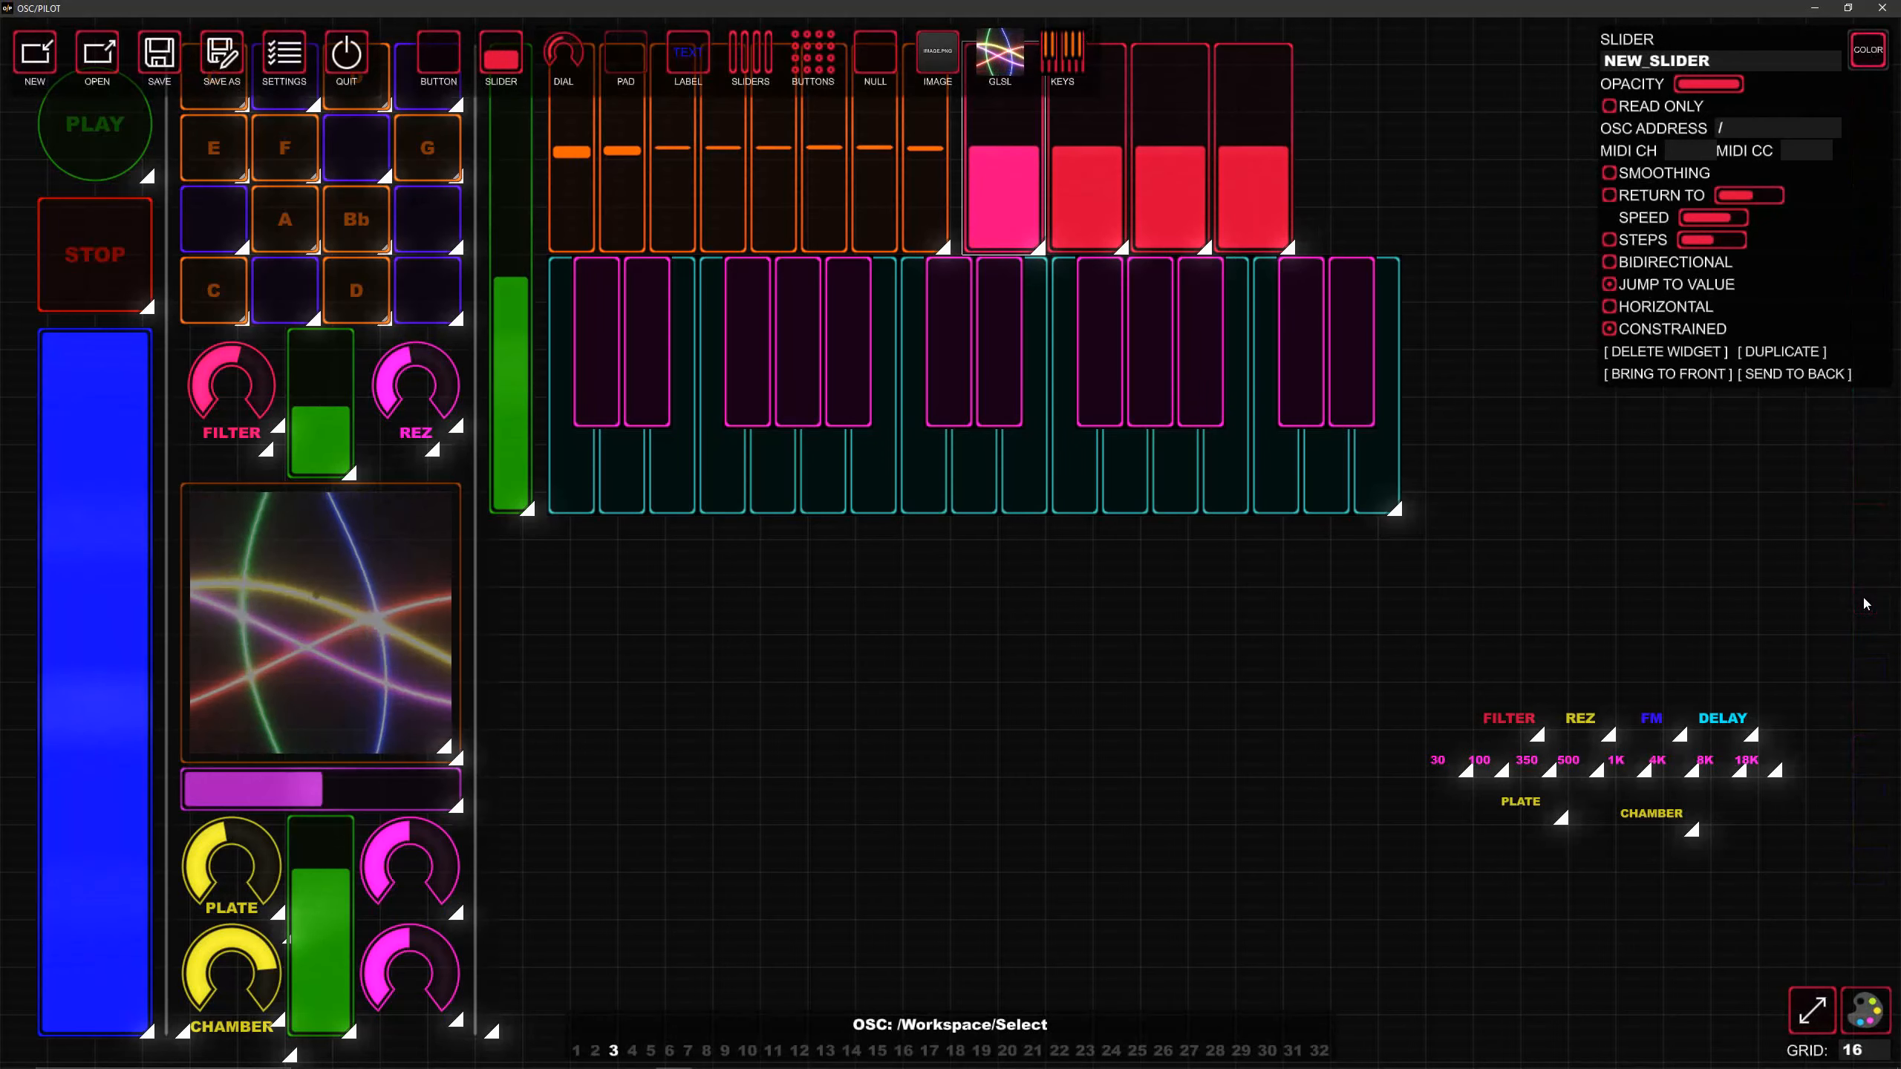
click(1063, 190)
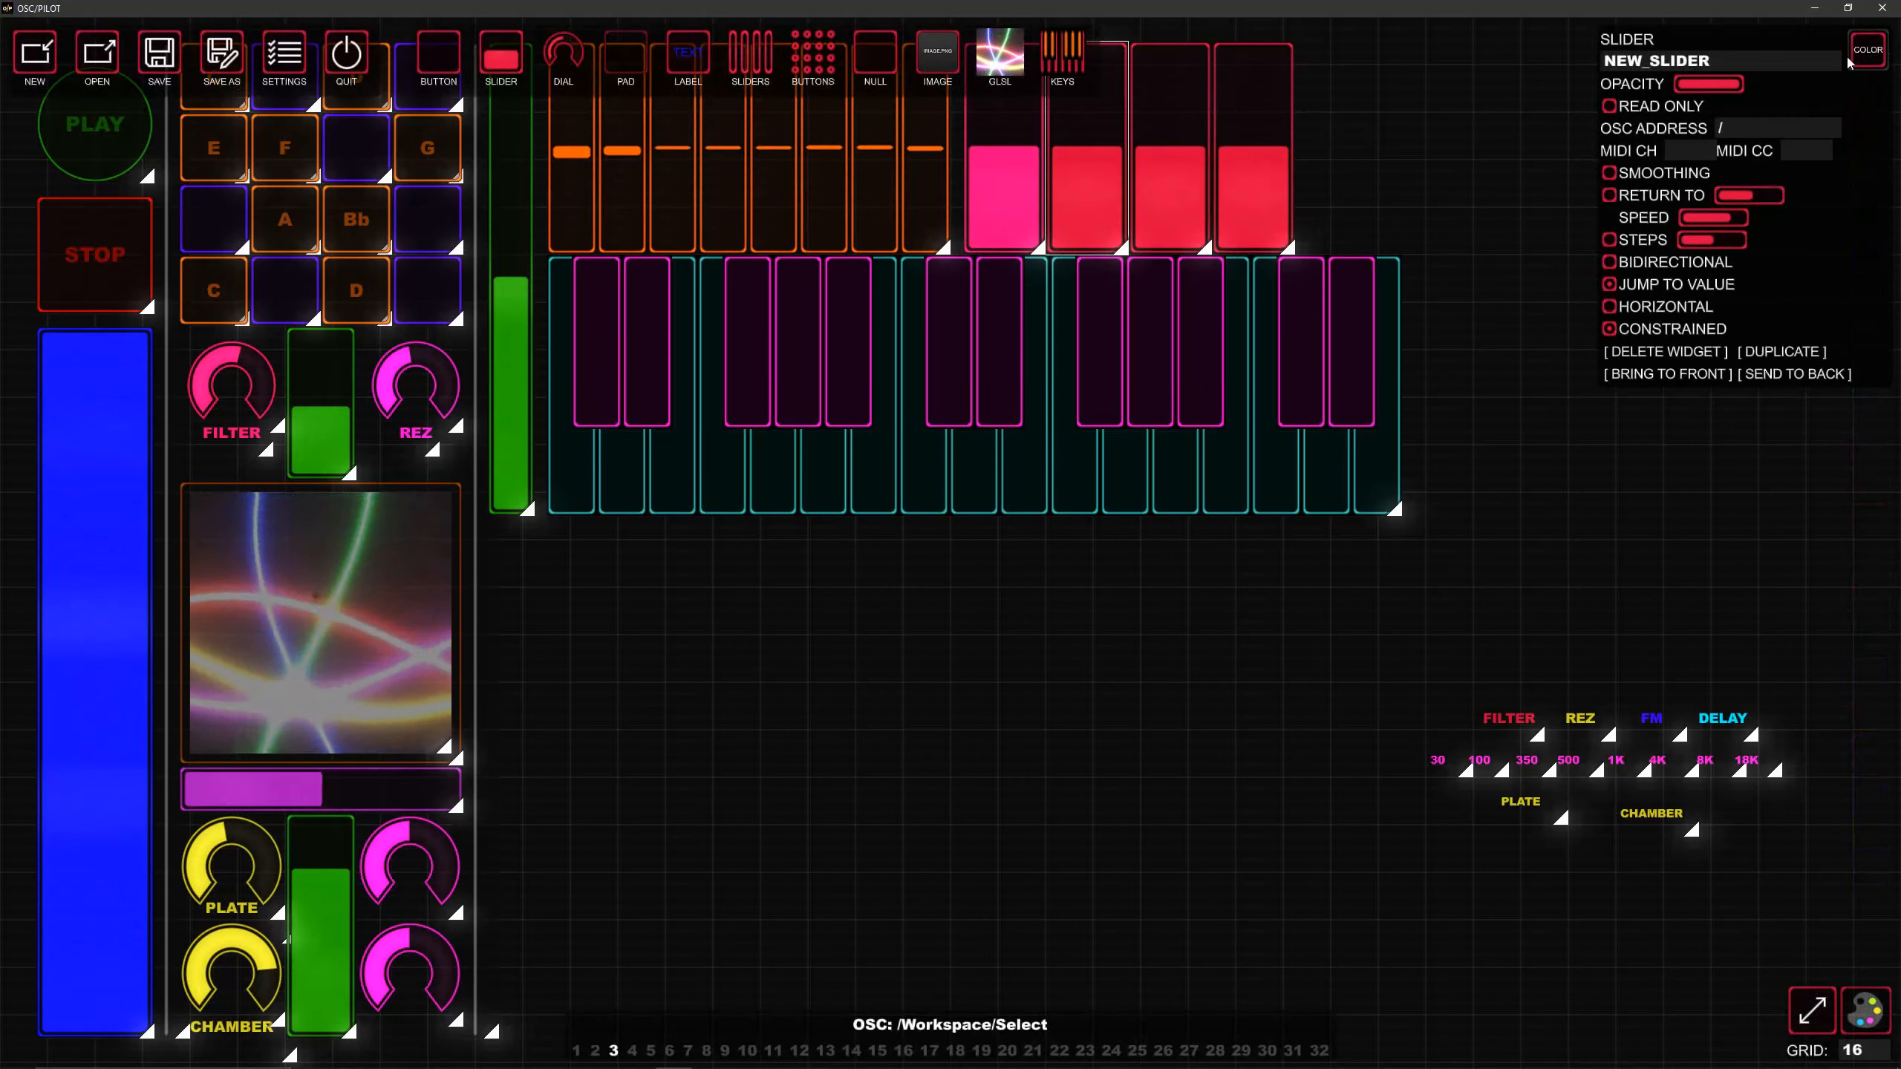
click(1869, 60)
click(1871, 174)
Step: Colour the third single slider blue and the fourth bright red-orange
click(1179, 177)
click(1867, 51)
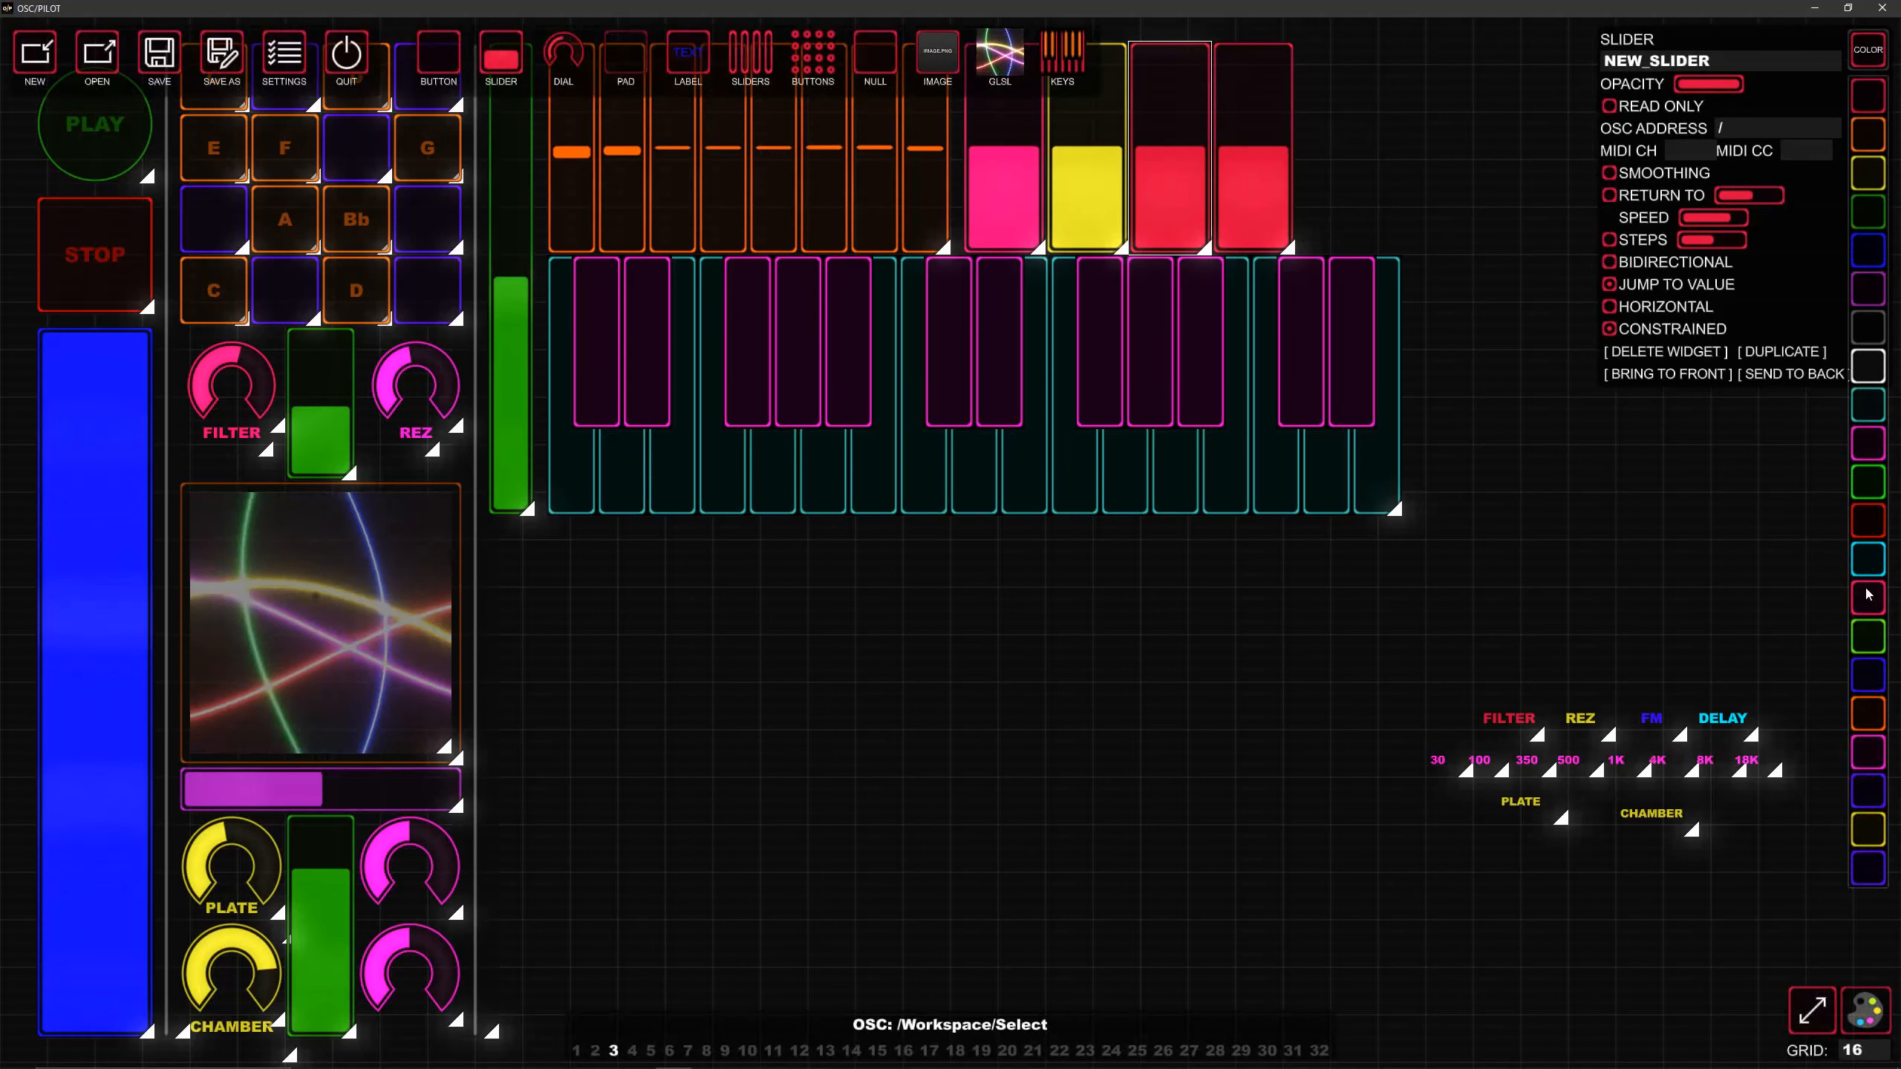
click(1876, 688)
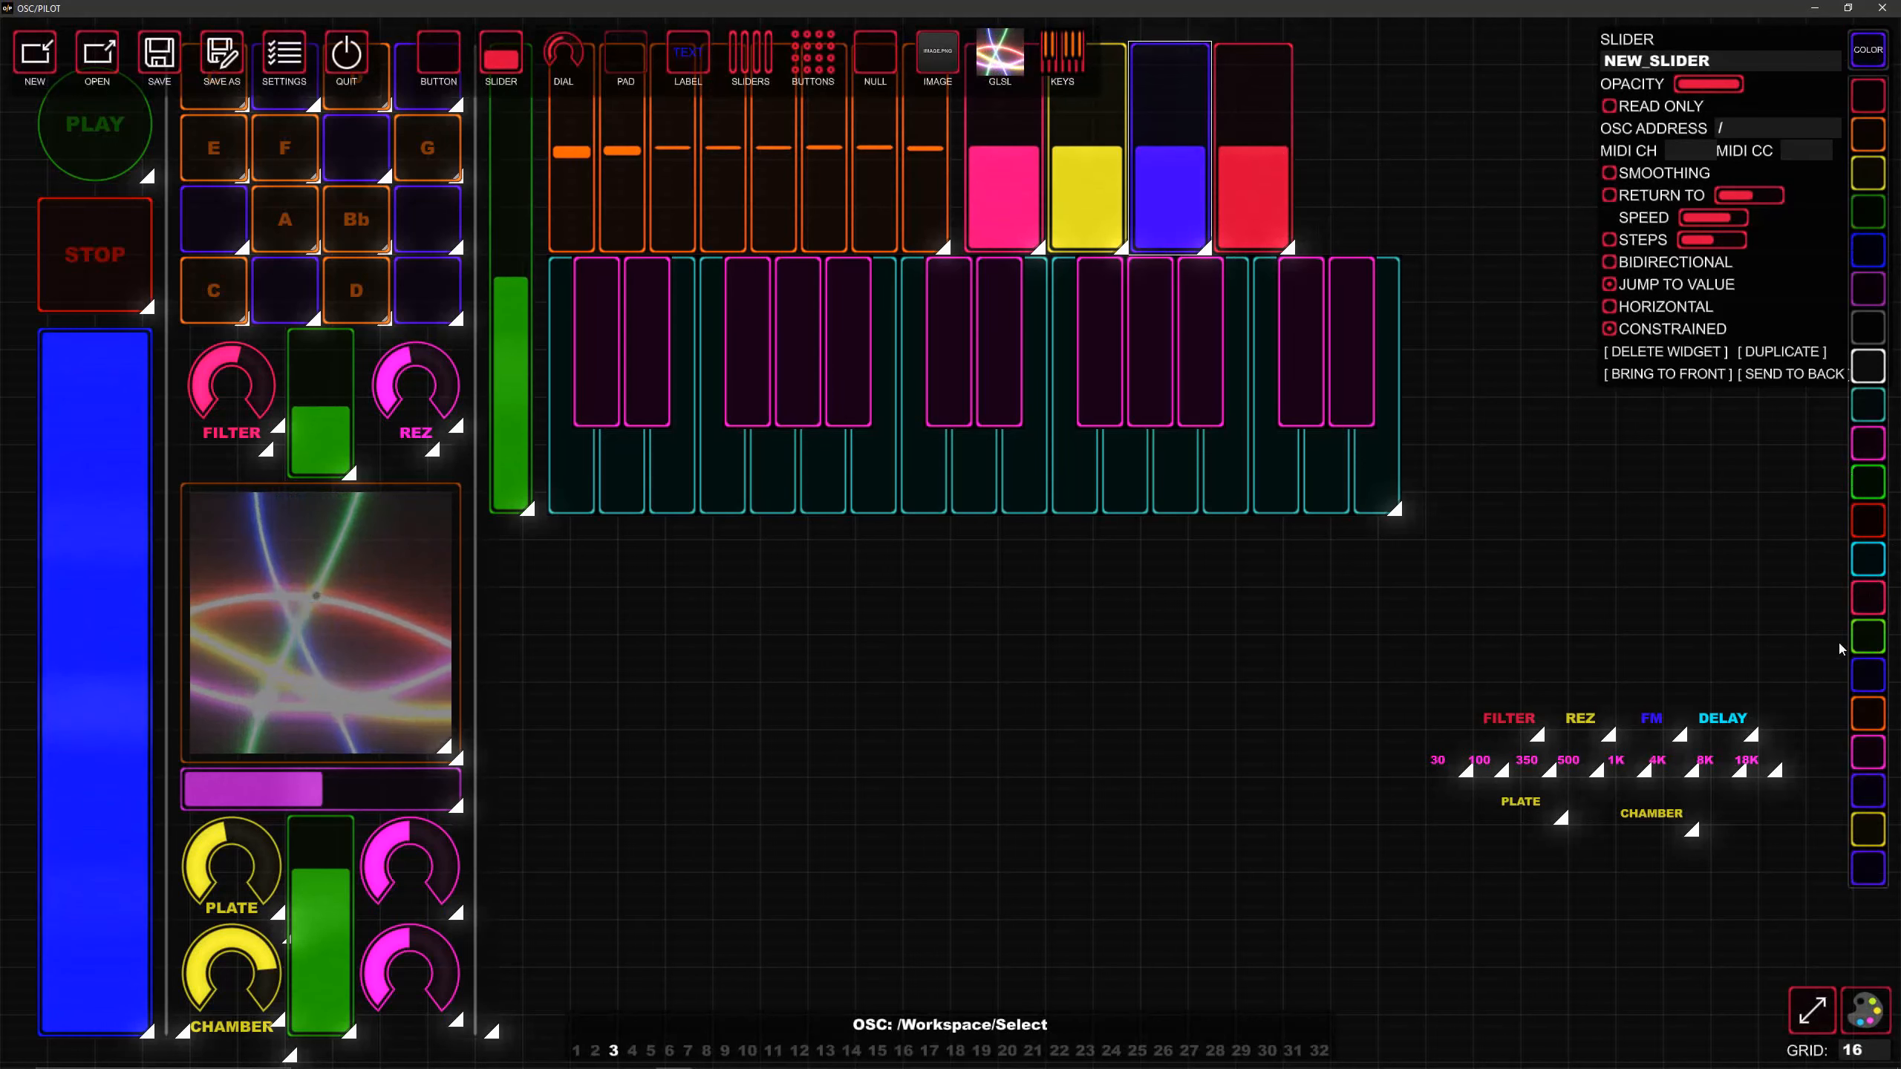
click(1262, 204)
click(1868, 50)
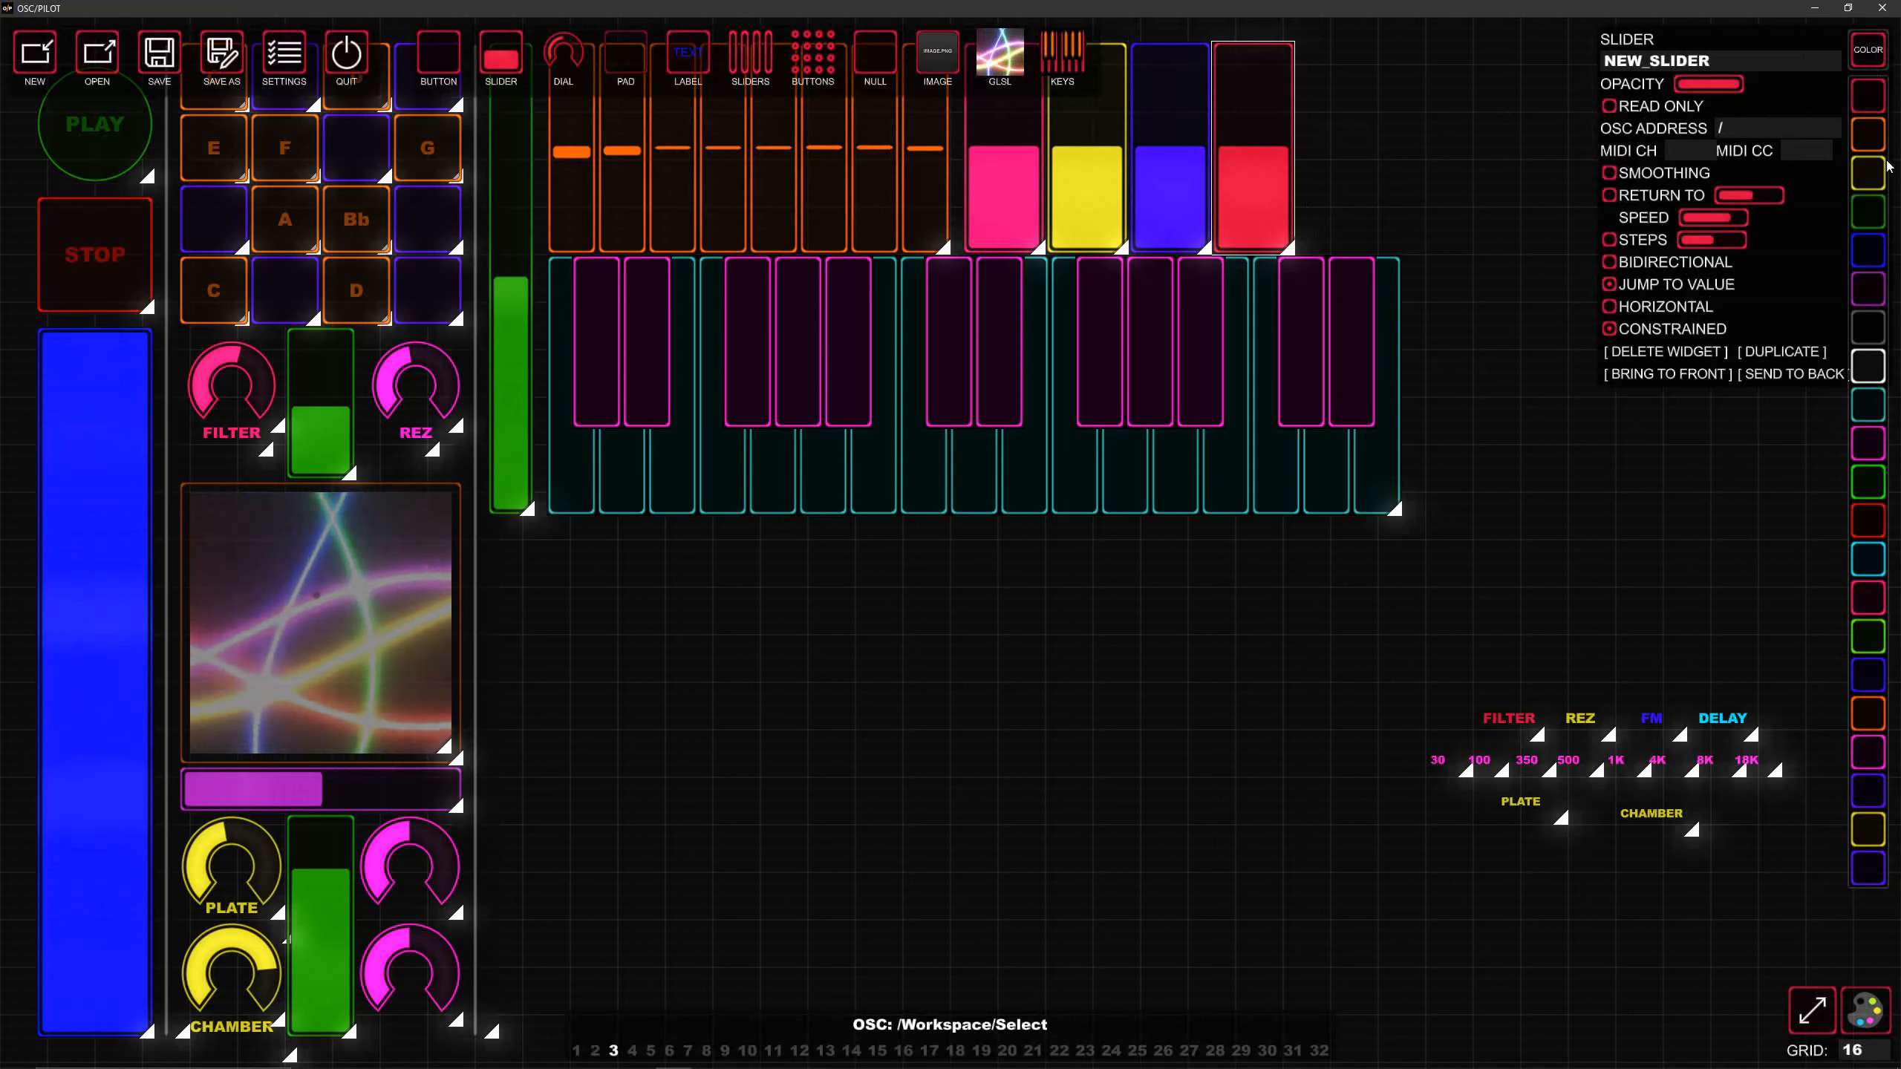
click(1875, 90)
click(1869, 50)
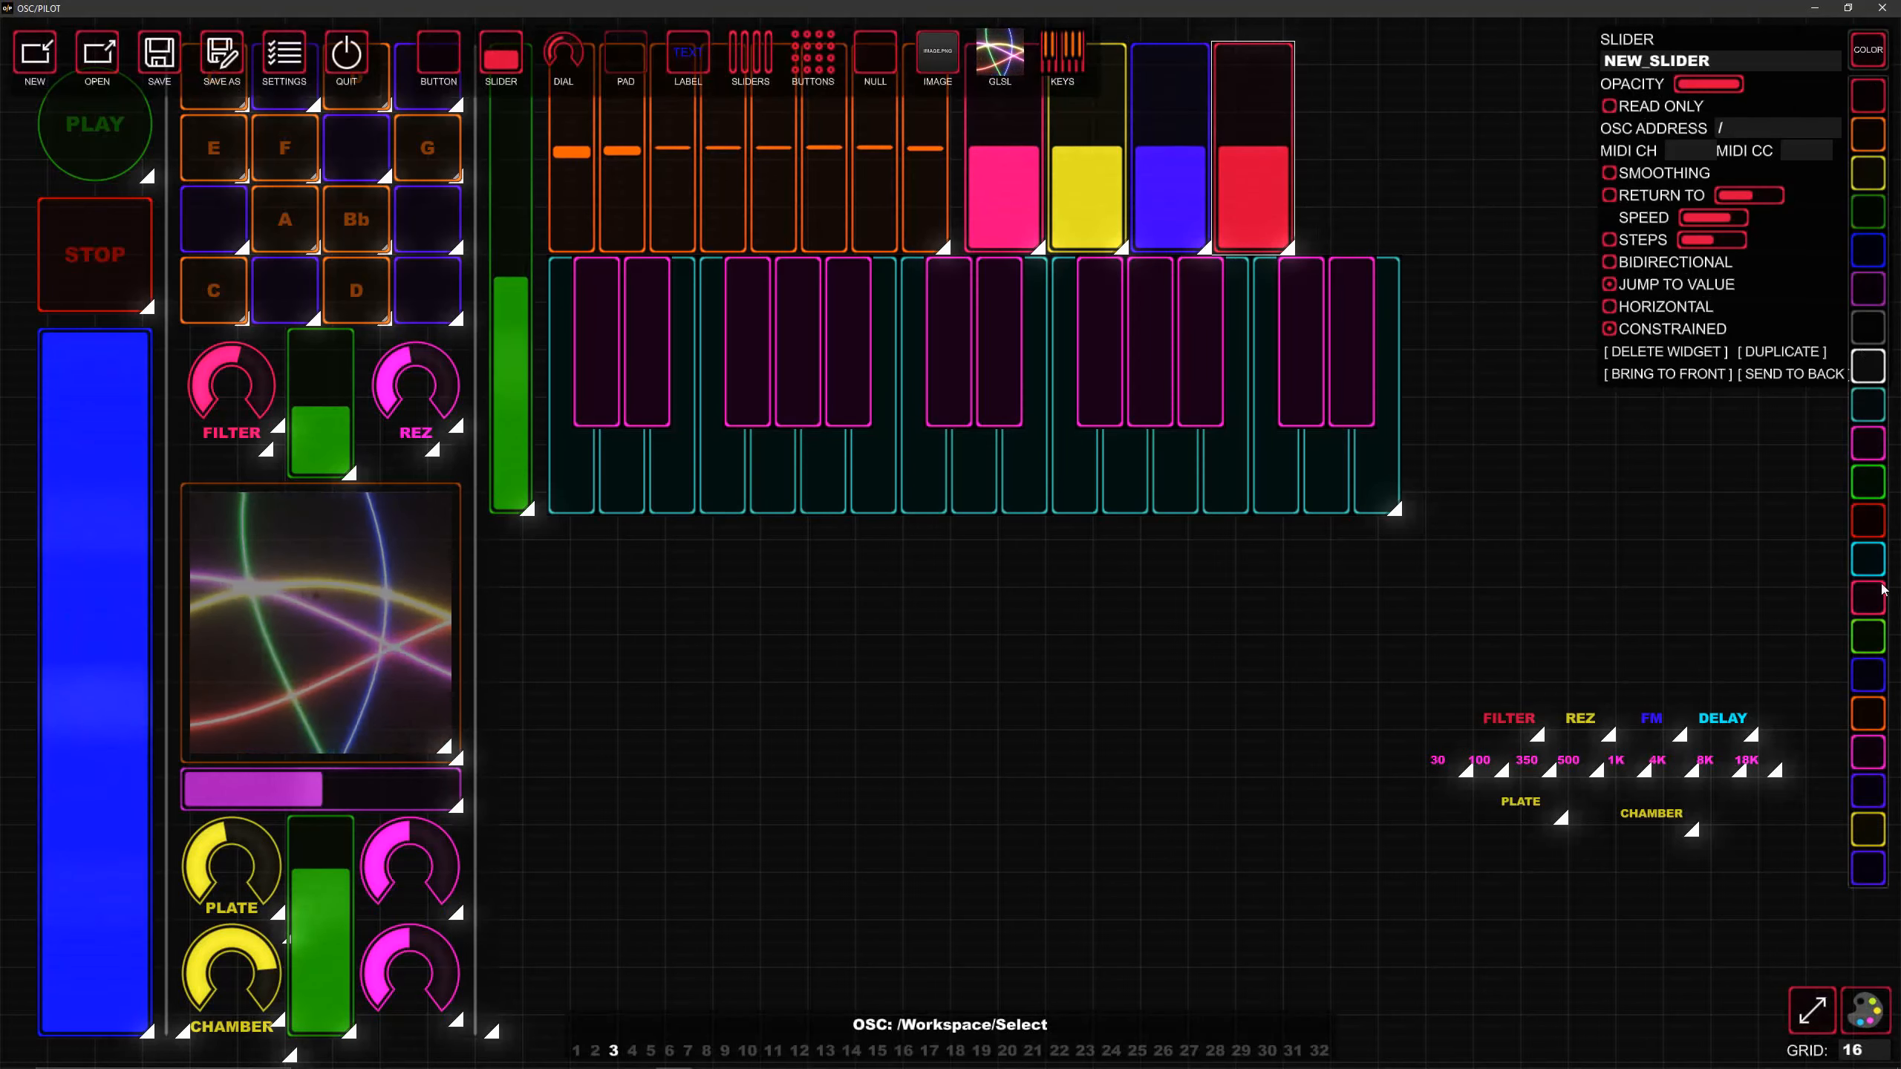
click(1869, 120)
click(1406, 193)
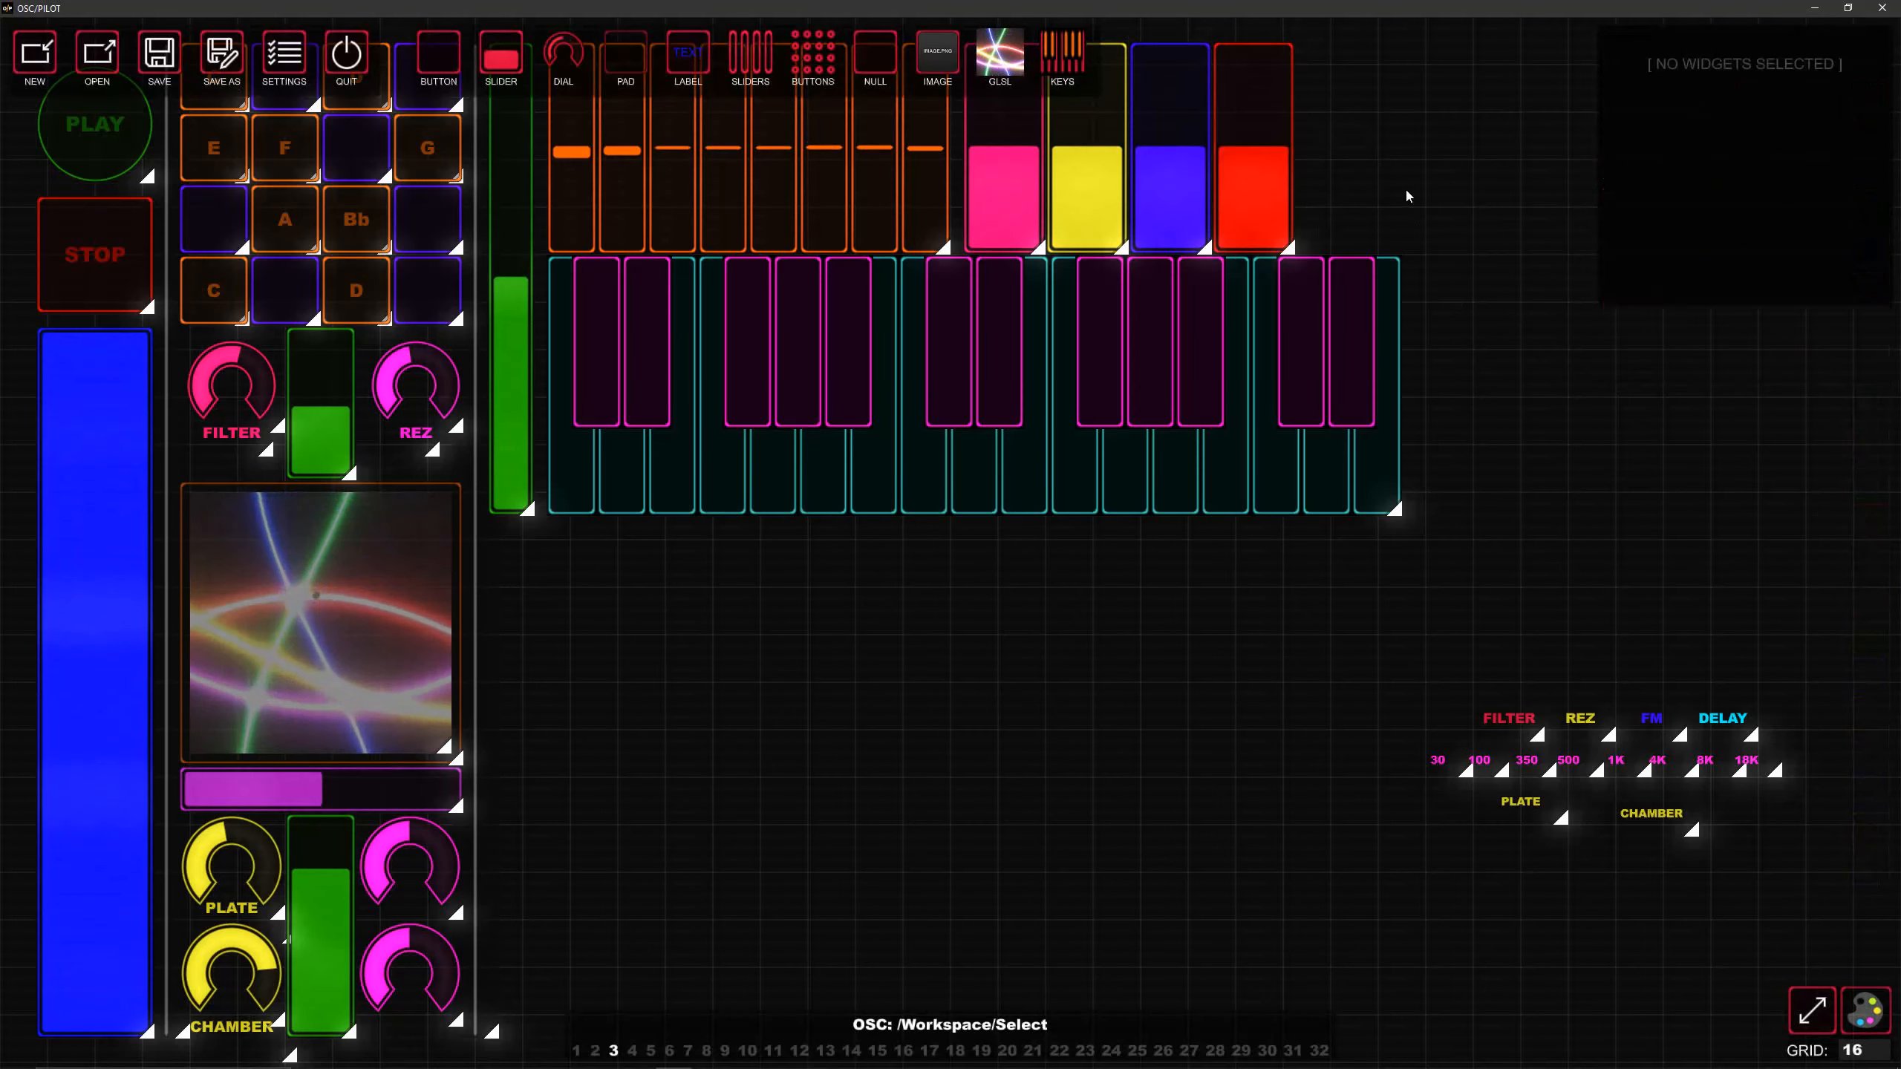
Step: Add a dial beyond the four single sliders, duplicate it and place the copy below the original
drag(562, 57, 1421, 153)
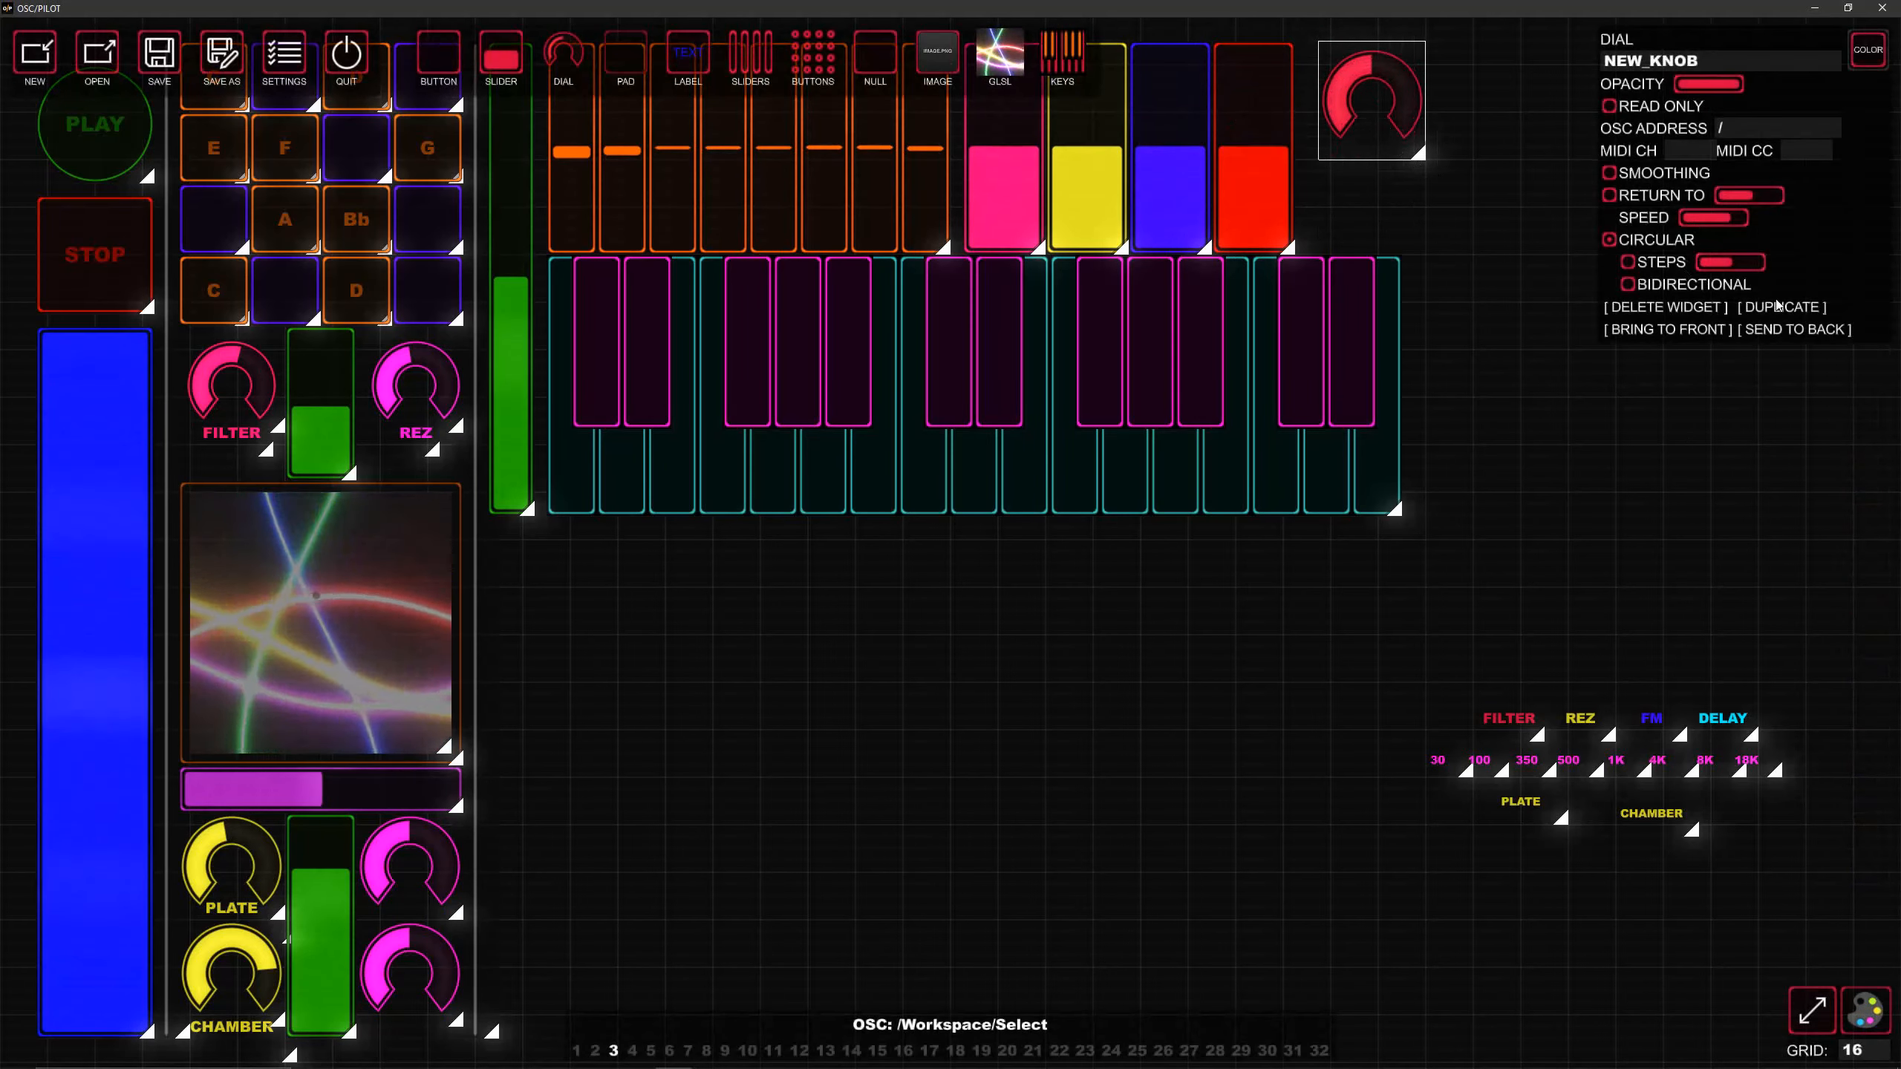
click(1779, 306)
drag(1386, 147, 1469, 288)
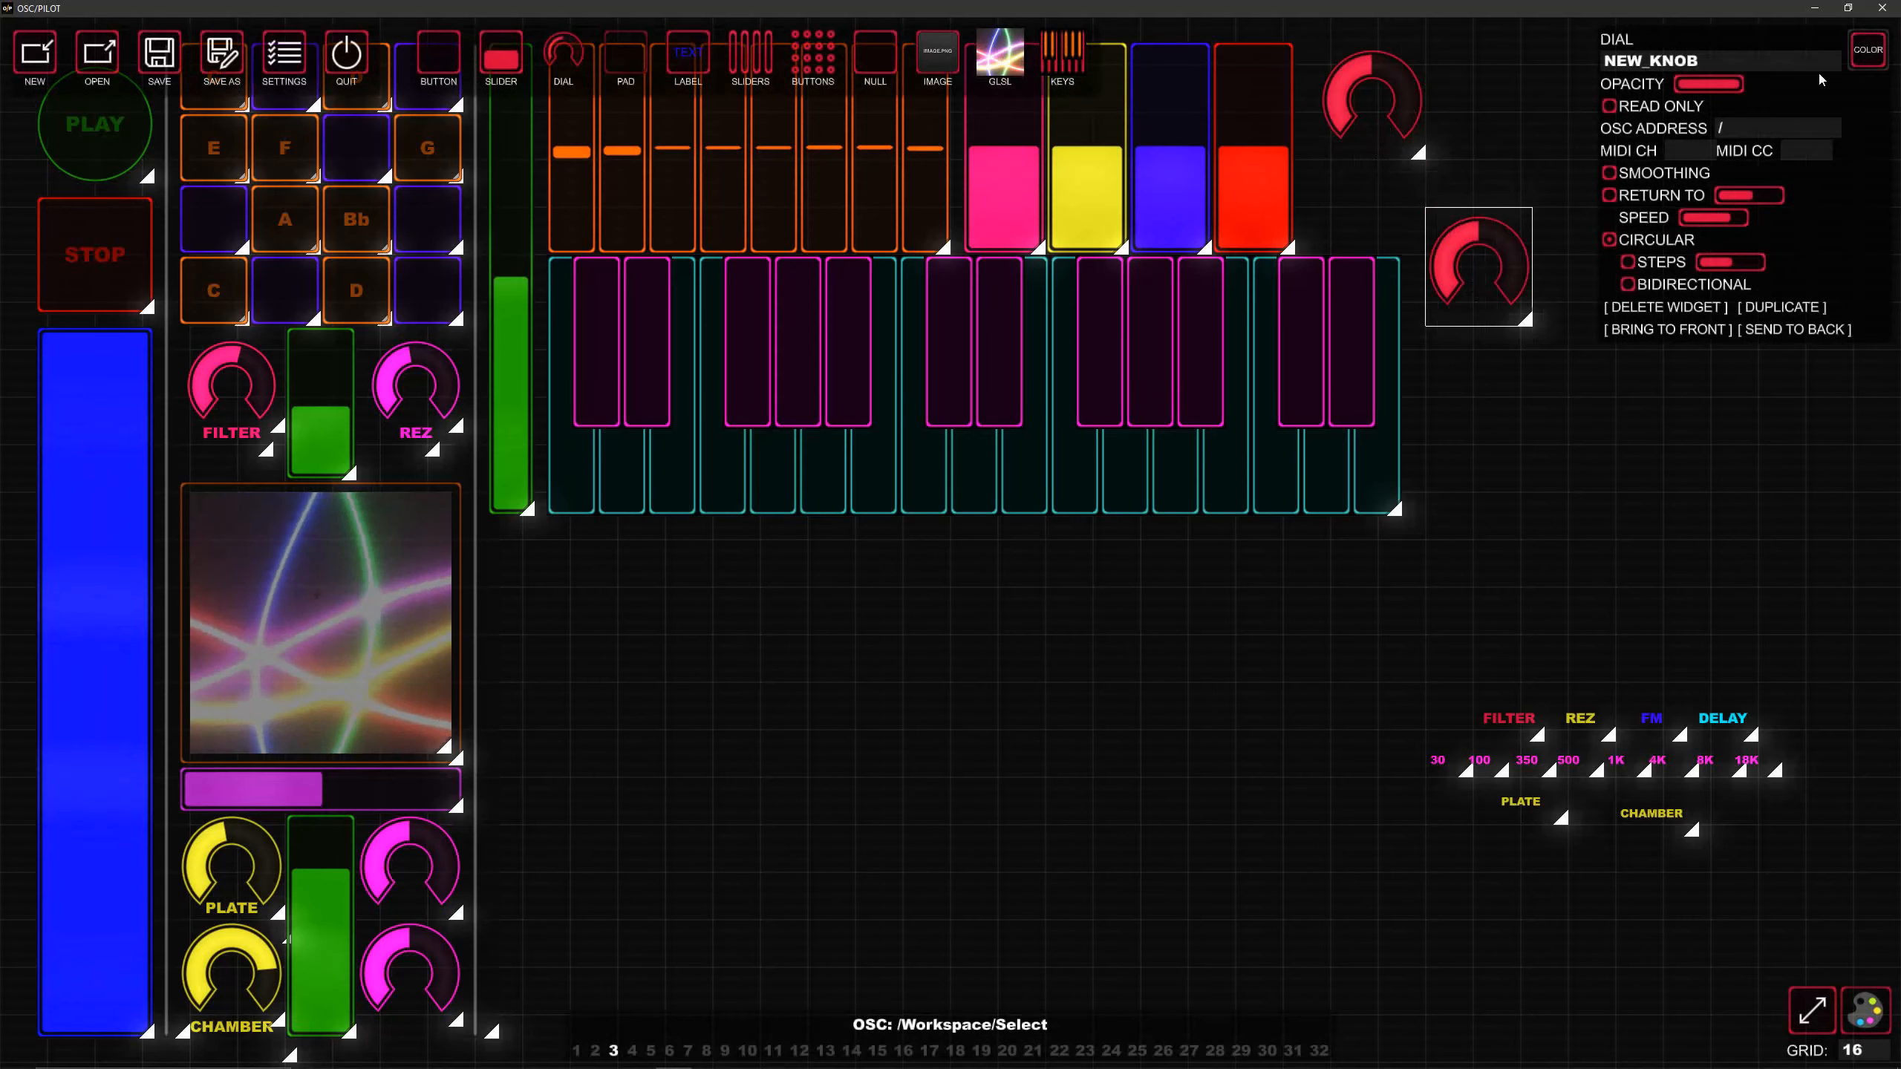
Step: Colour both new dials yellow
click(1868, 50)
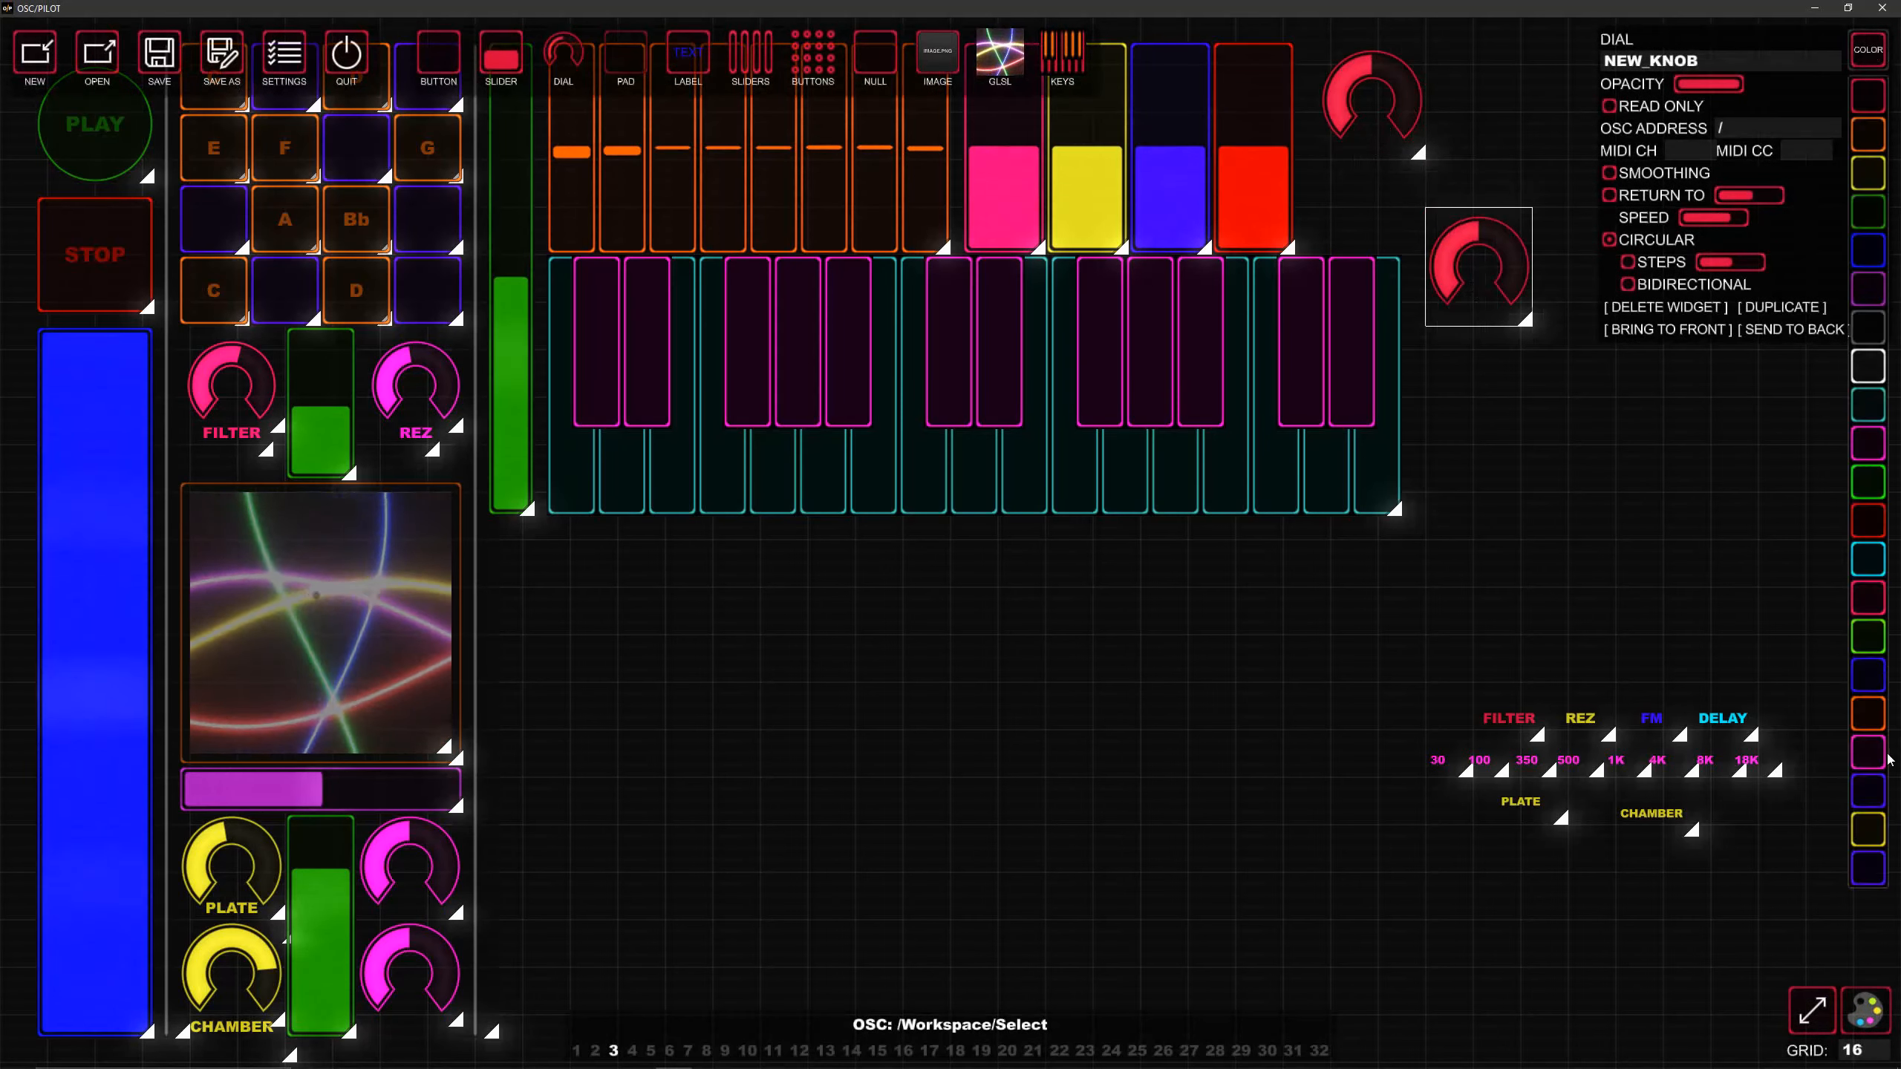
click(1868, 827)
click(1370, 101)
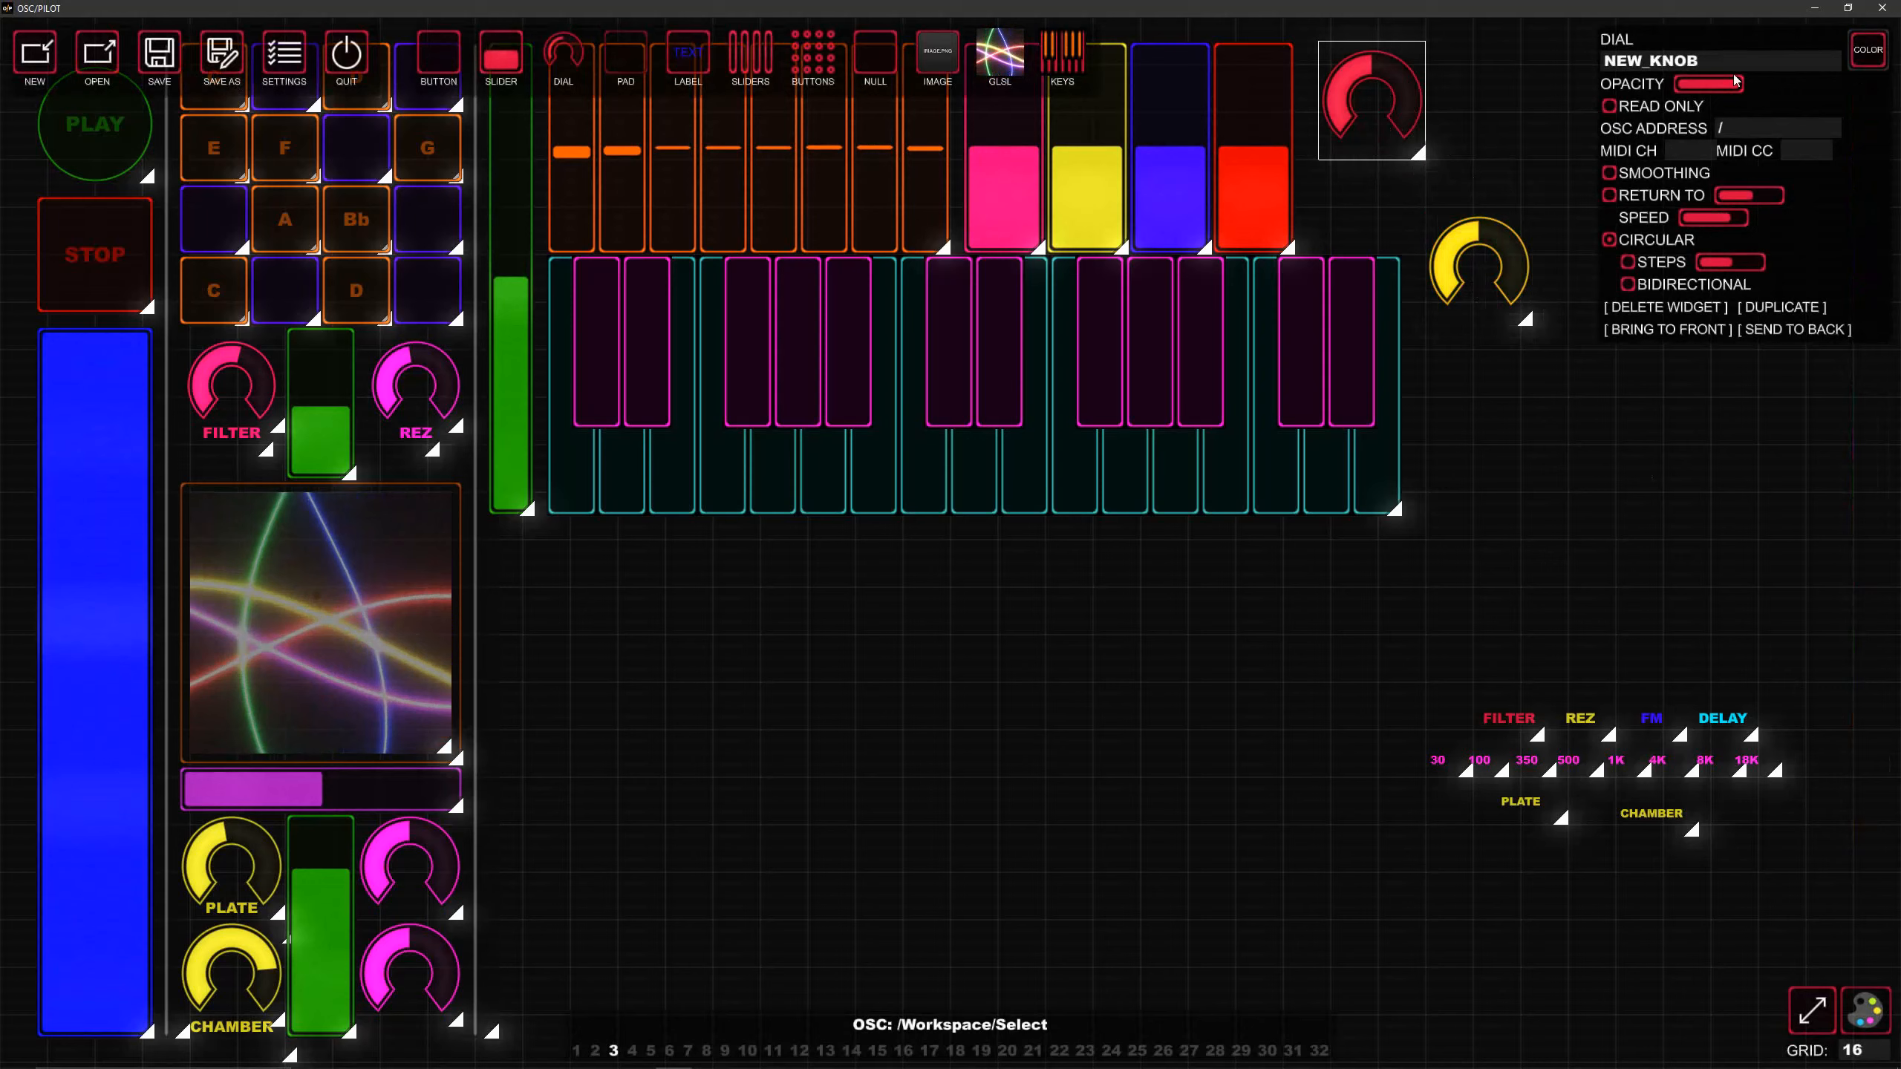
click(1871, 48)
click(1876, 828)
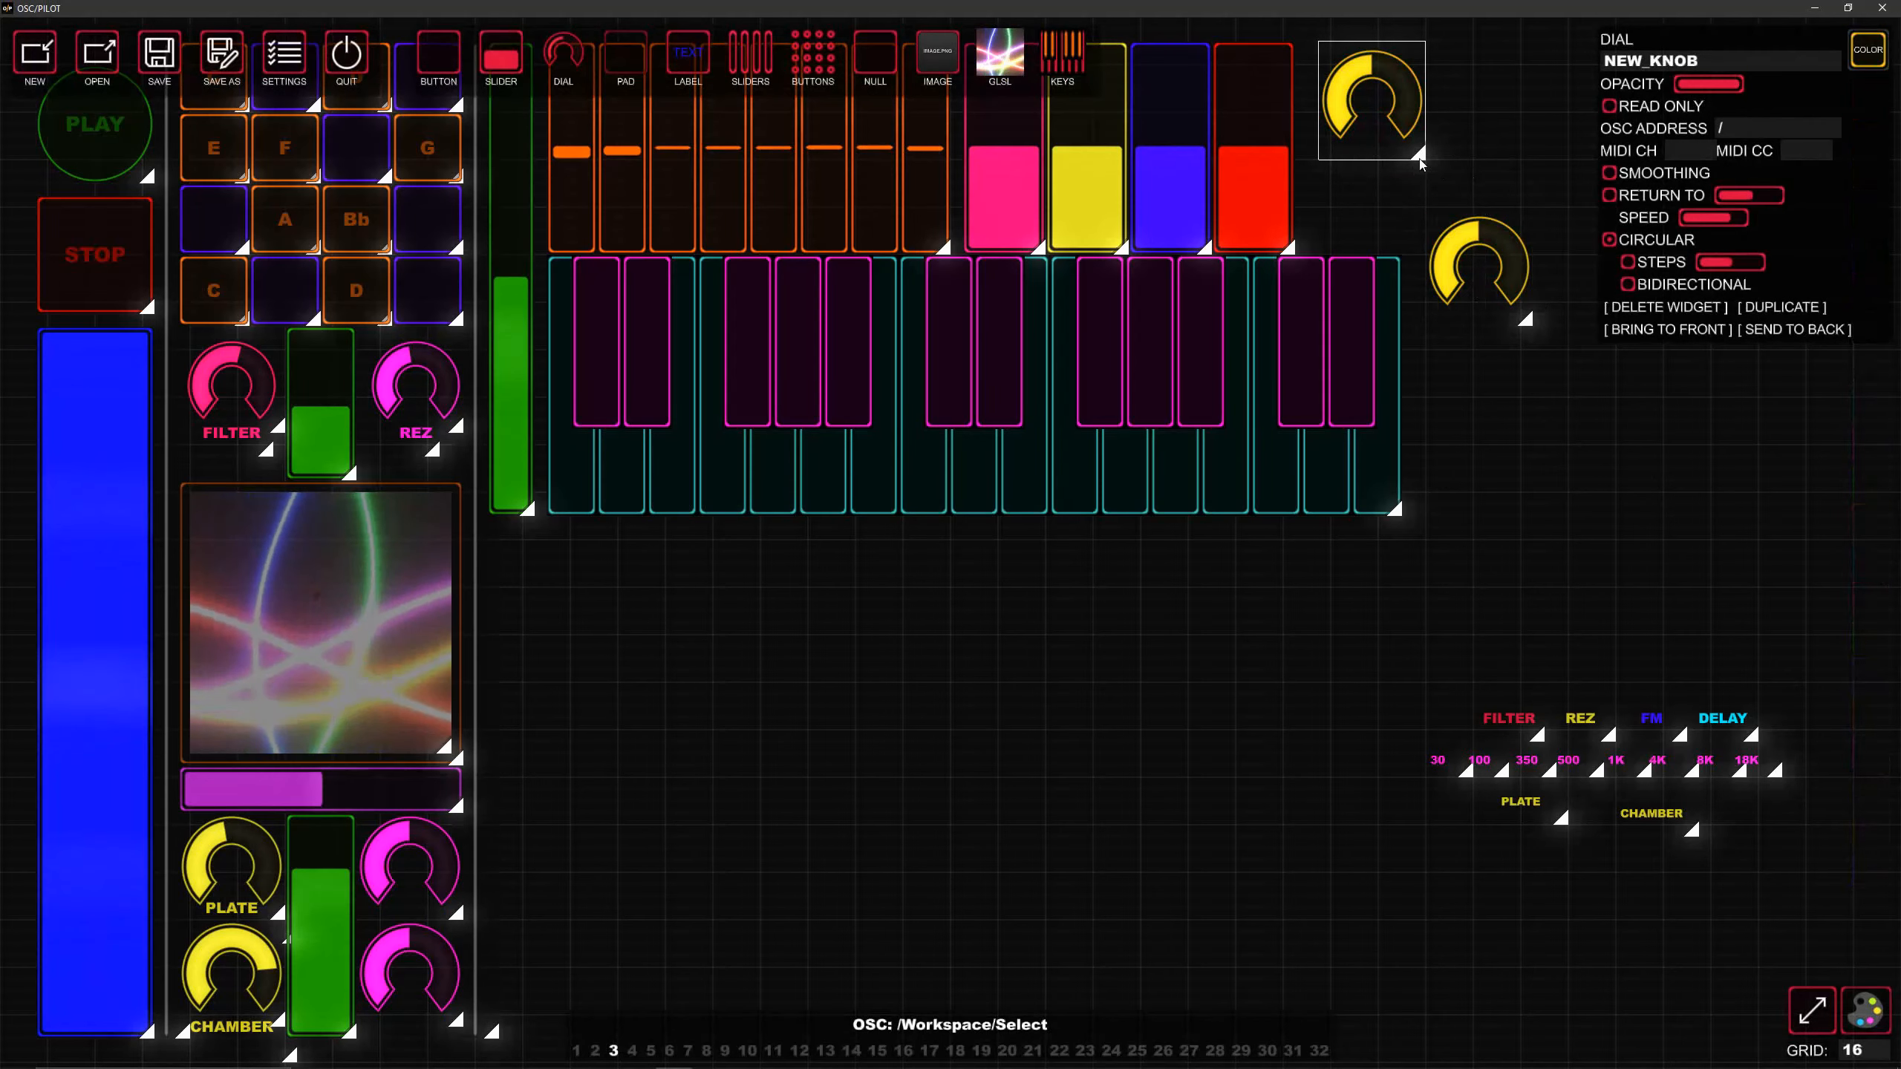
Step: Shrink the two yellow dials, stack them beside the red-orange slider and preview the layout in play mode
drag(1417, 155, 1353, 103)
drag(1526, 328, 1372, 108)
click(1444, 150)
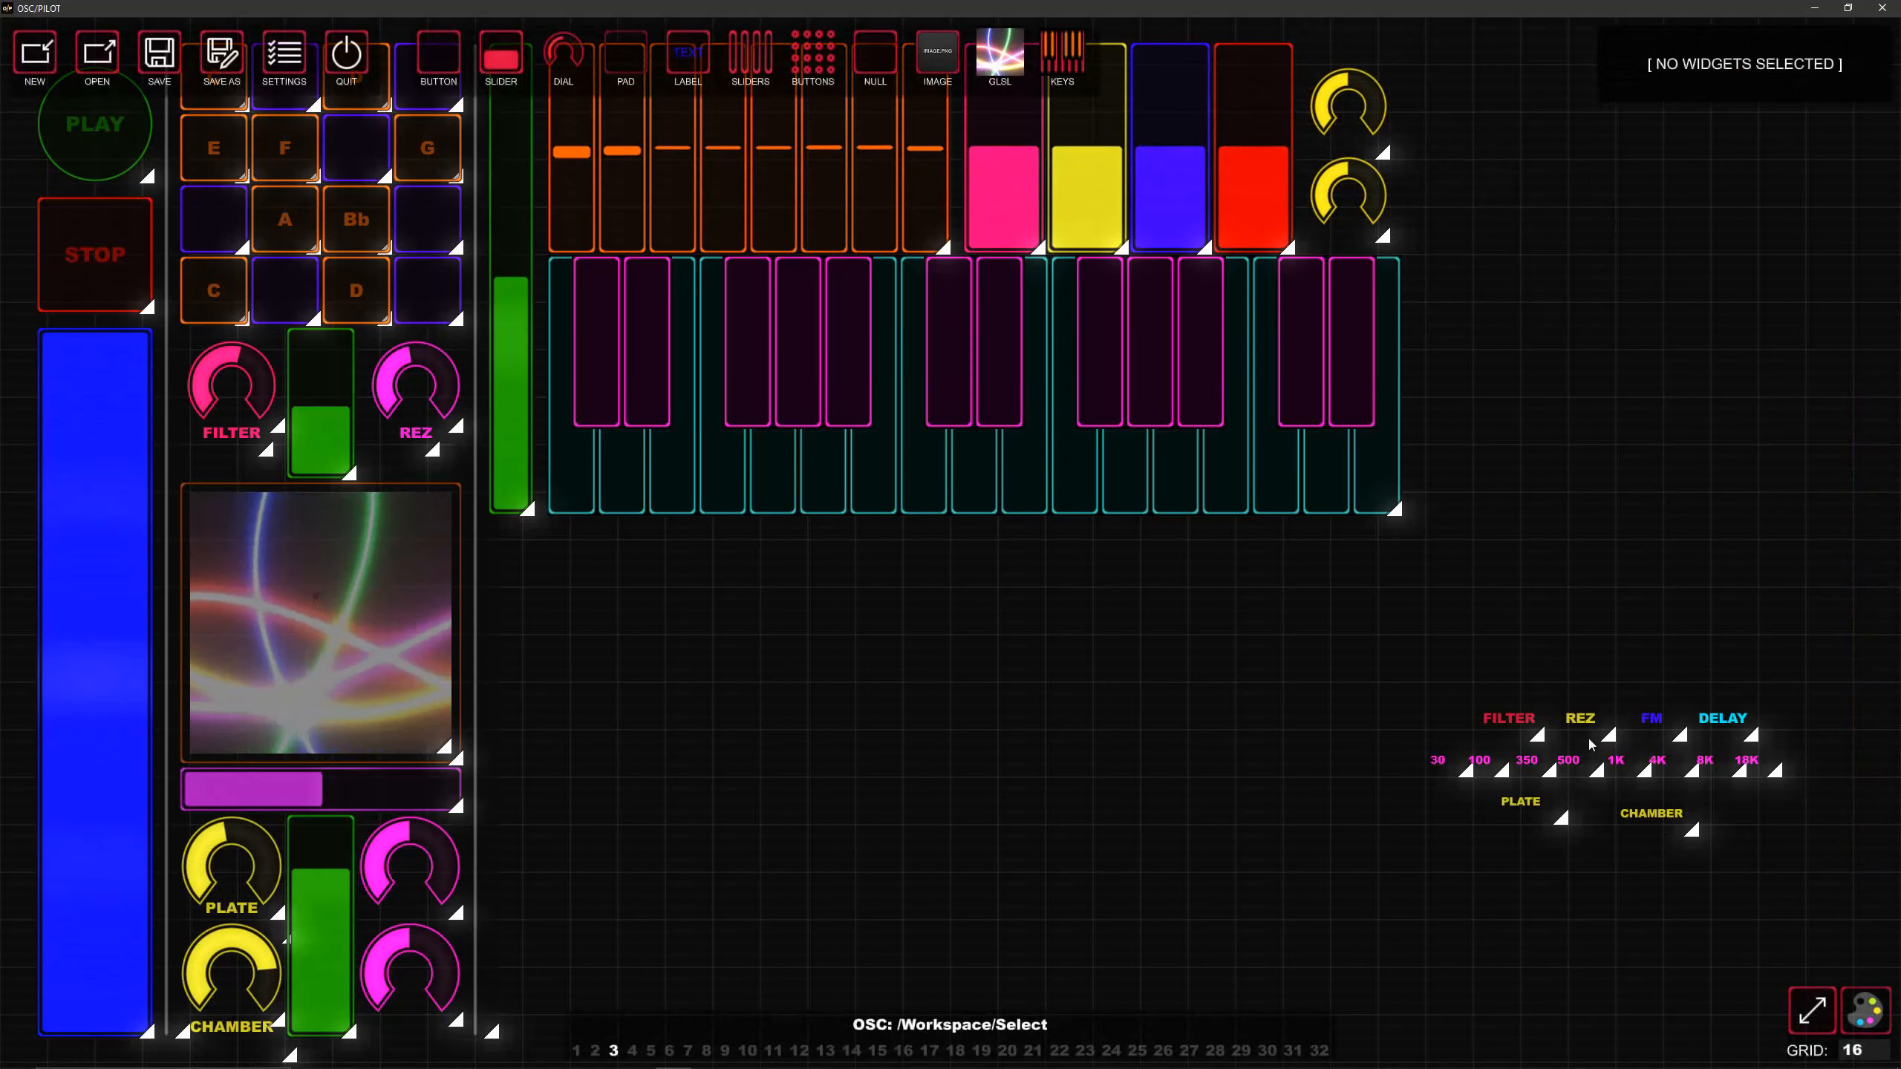
key(Escape)
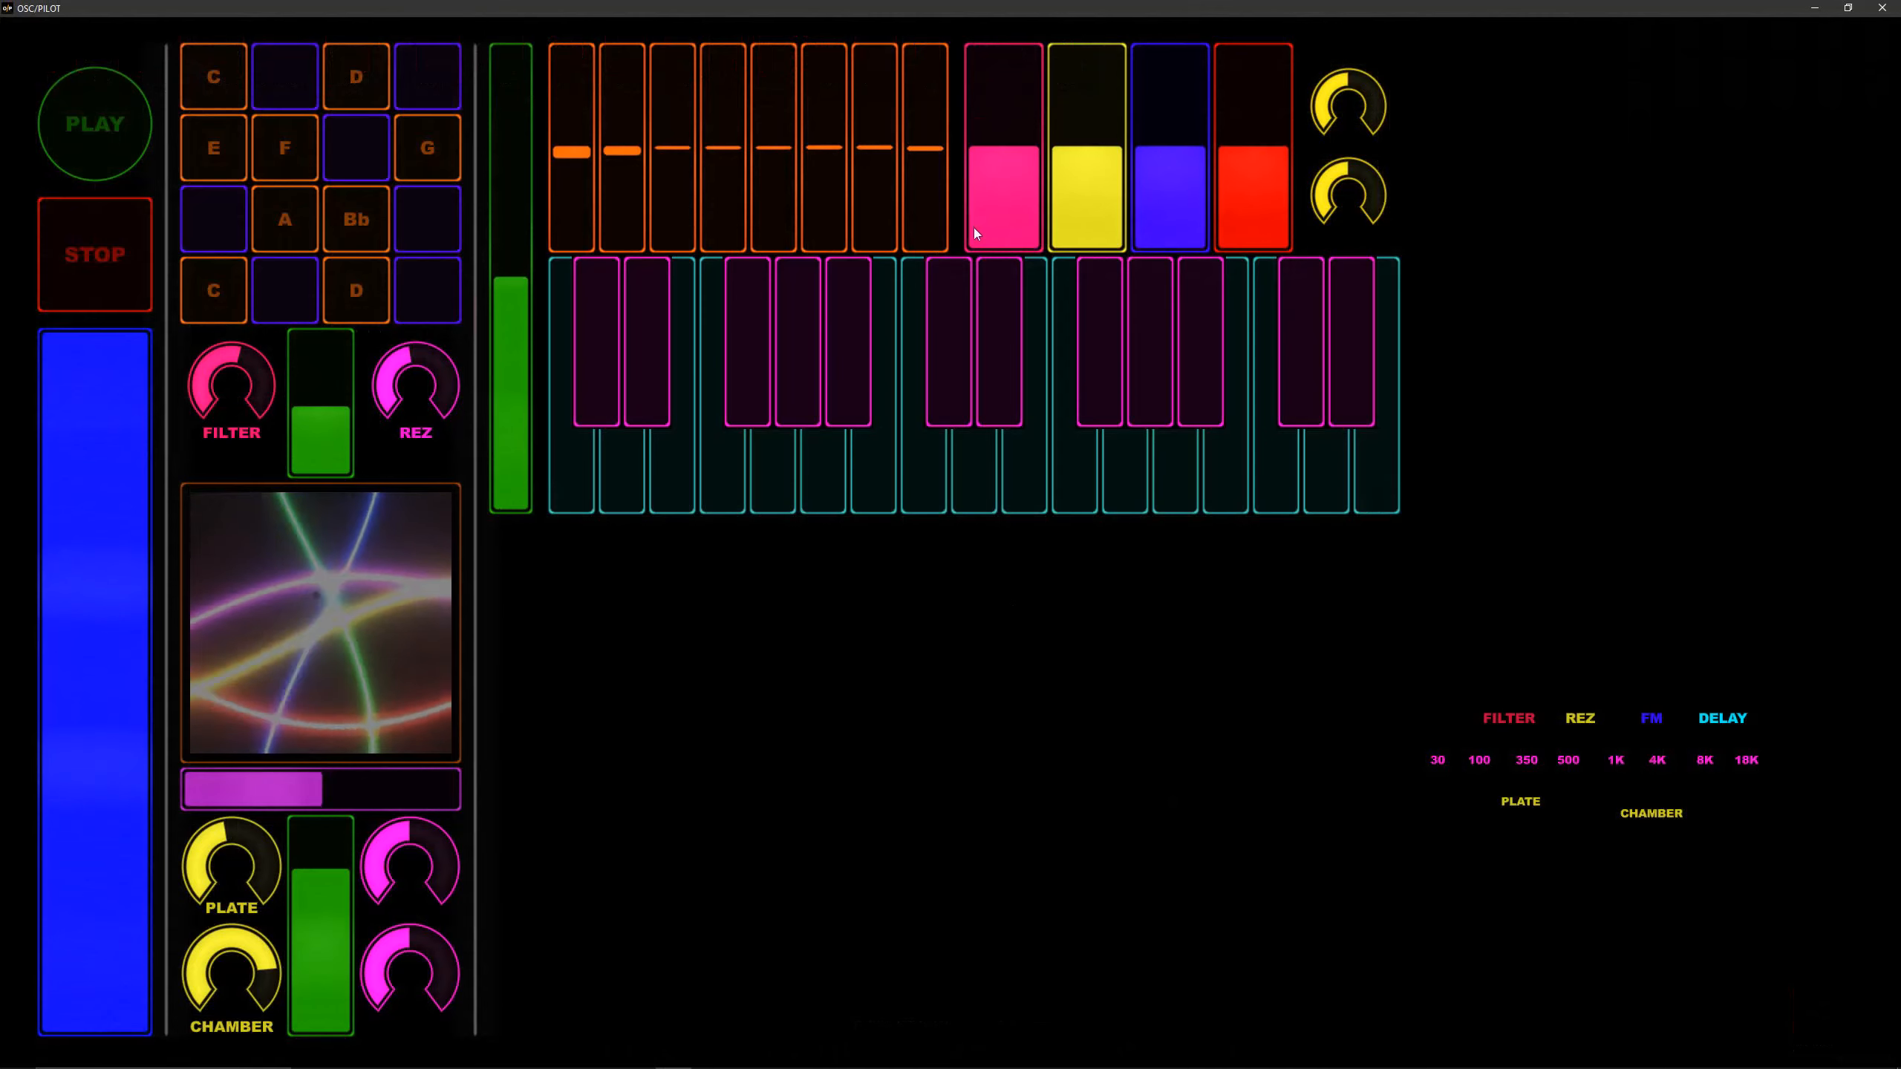
key(Escape)
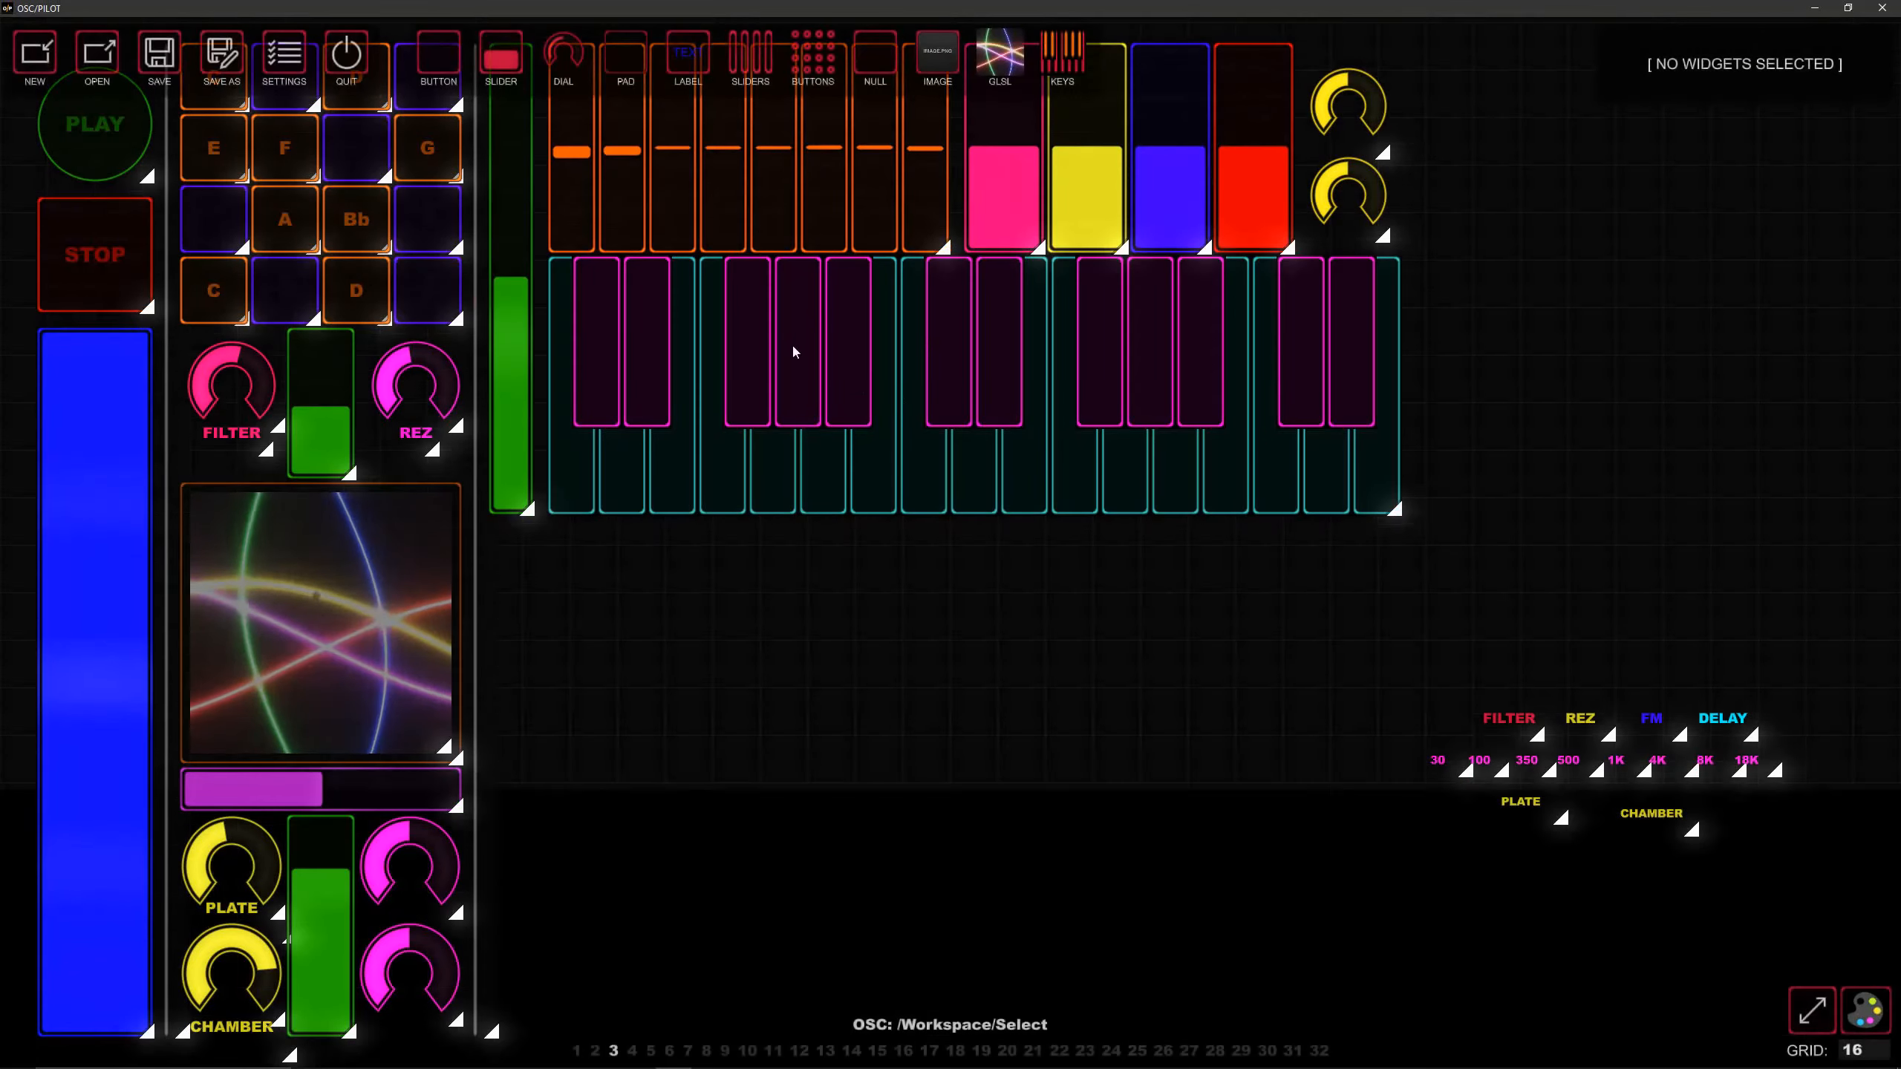
Step: Add a grey horizontal-line null just below the keyboard and volume slider, stretched to the section's full width
click(875, 54)
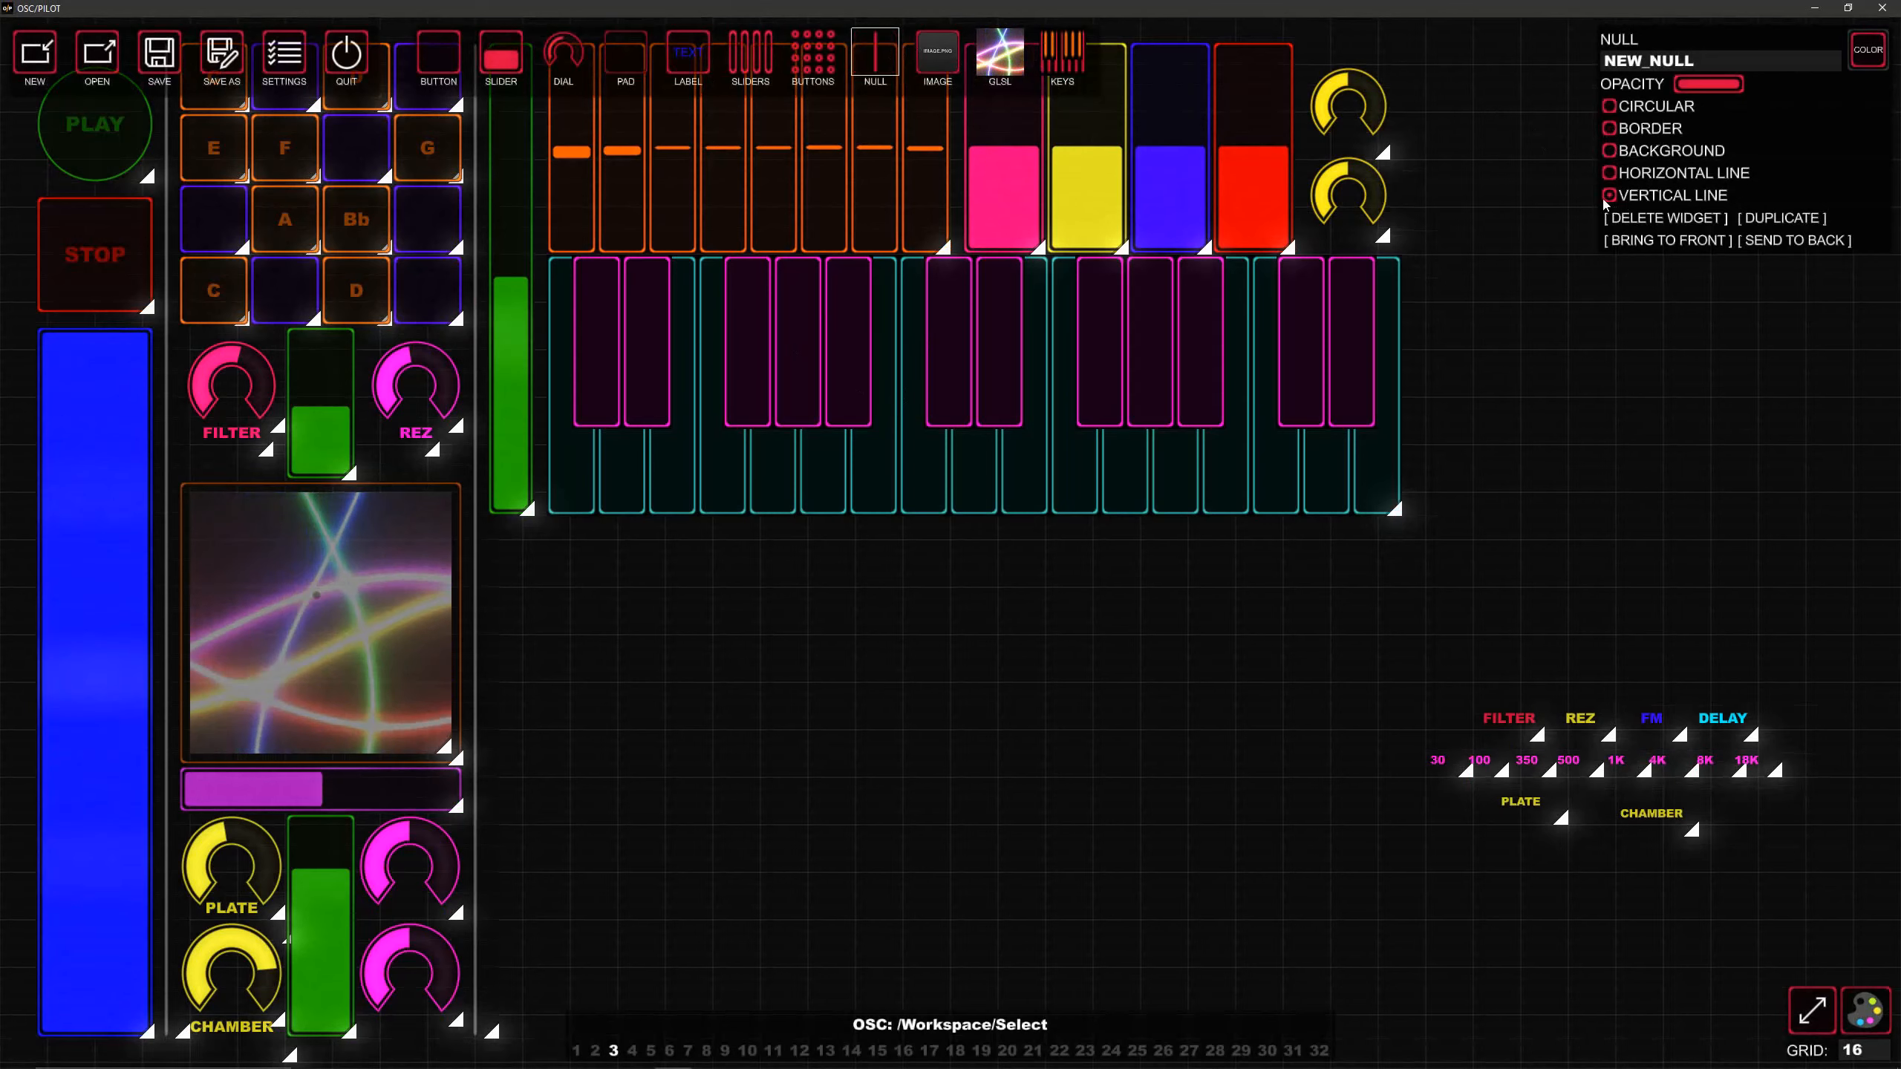
click(1609, 173)
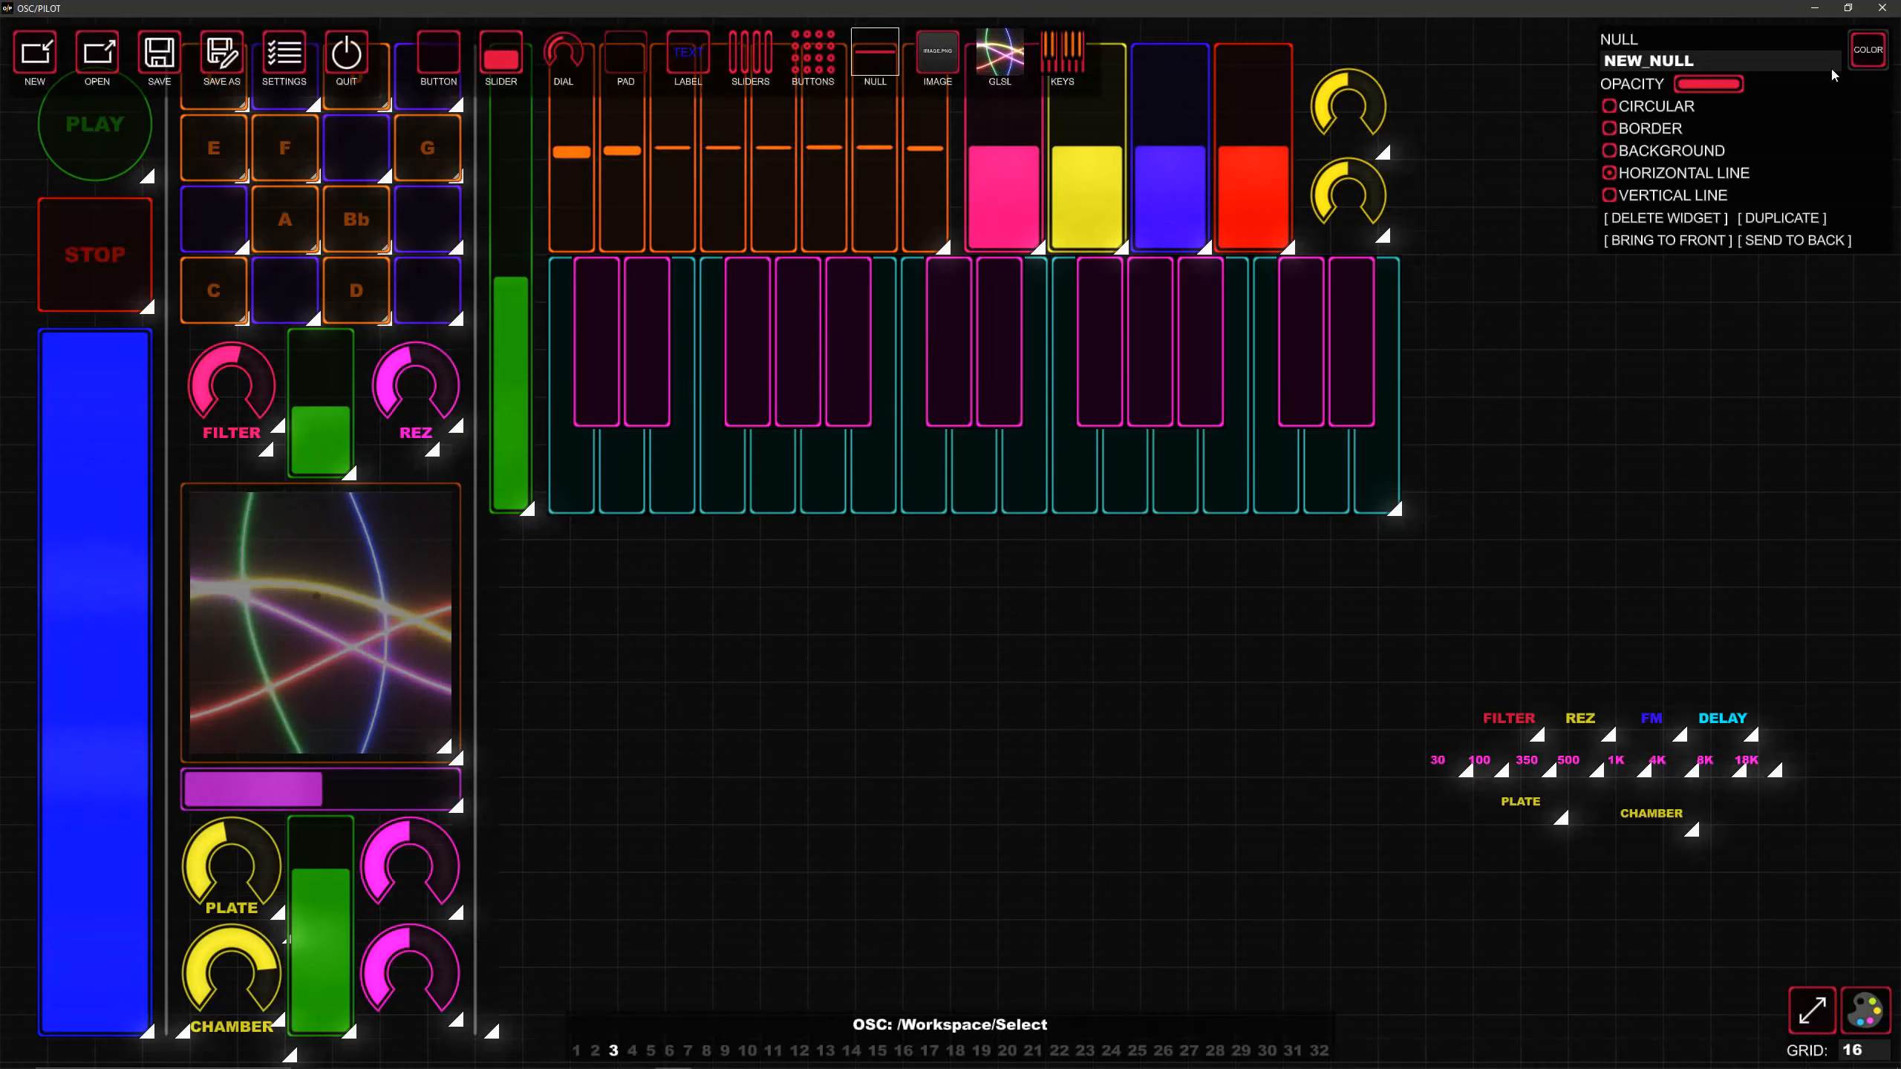
click(1868, 50)
click(1862, 336)
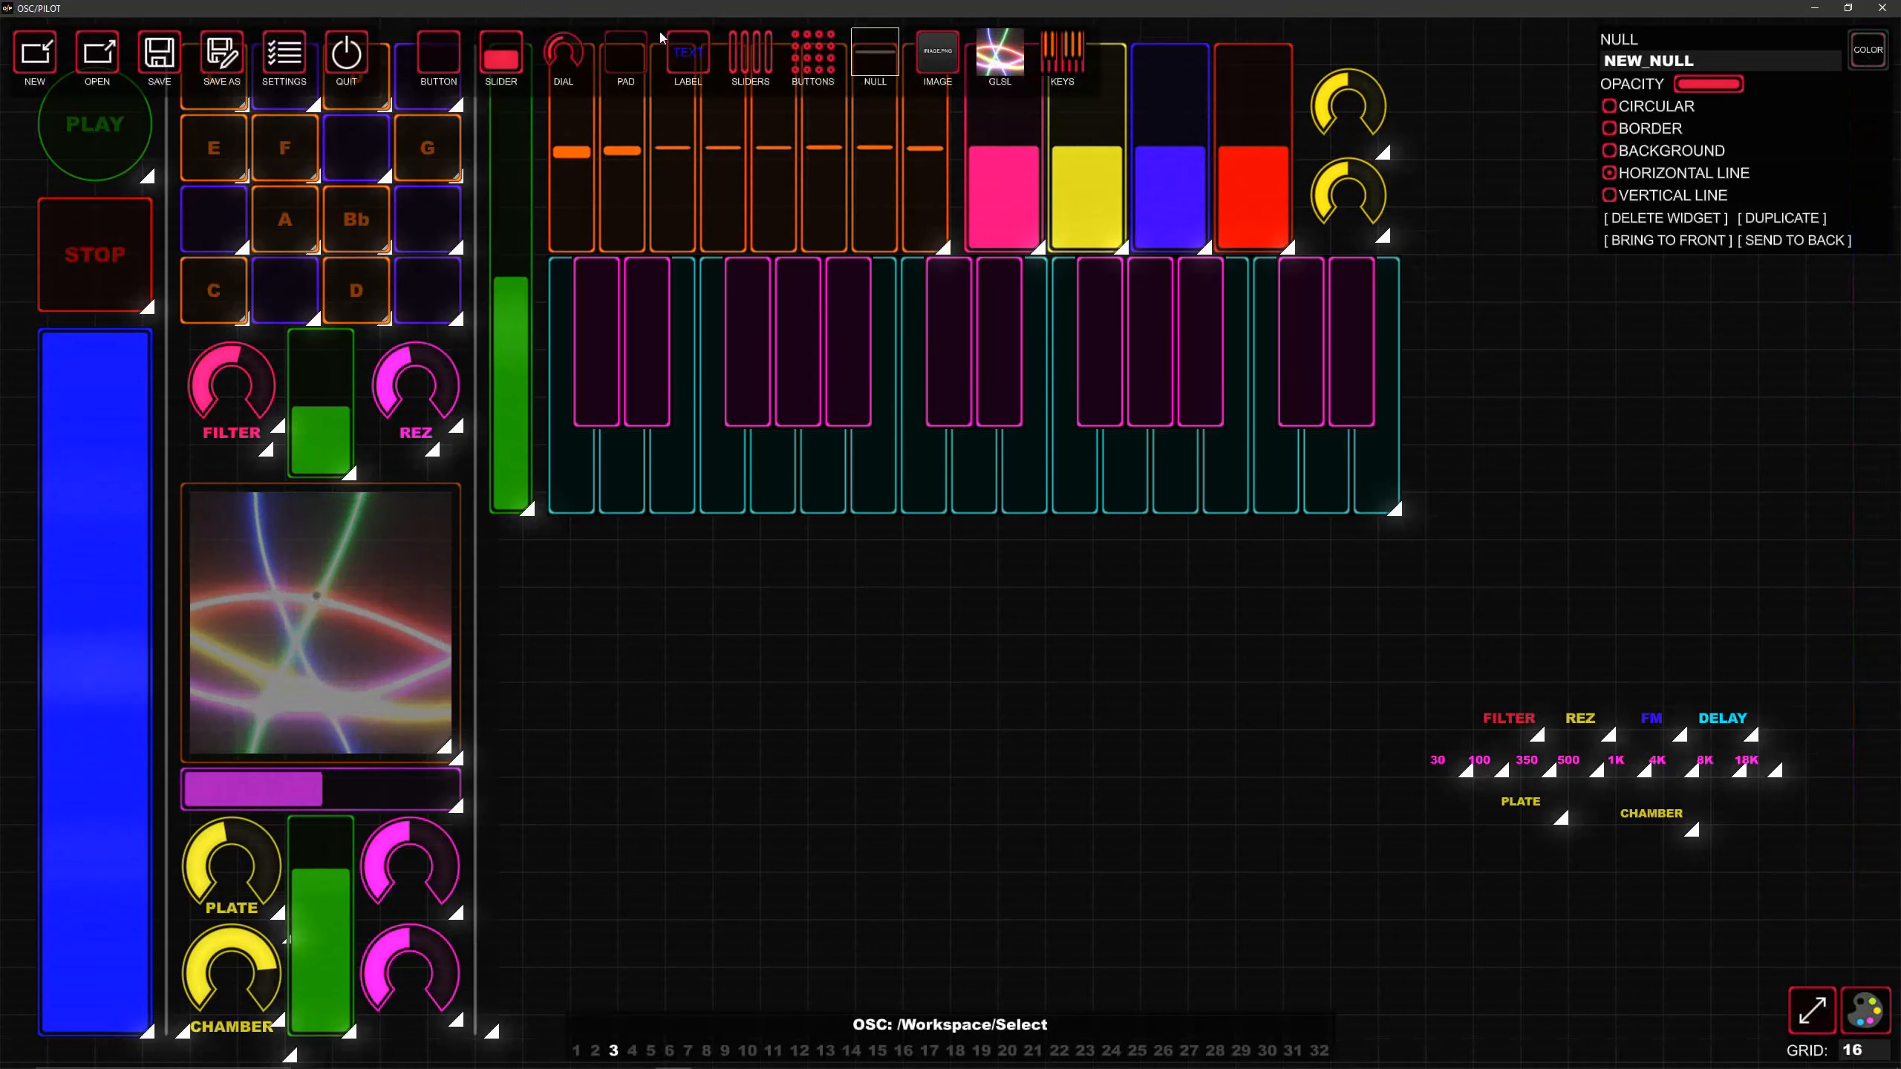
drag(874, 53, 1272, 548)
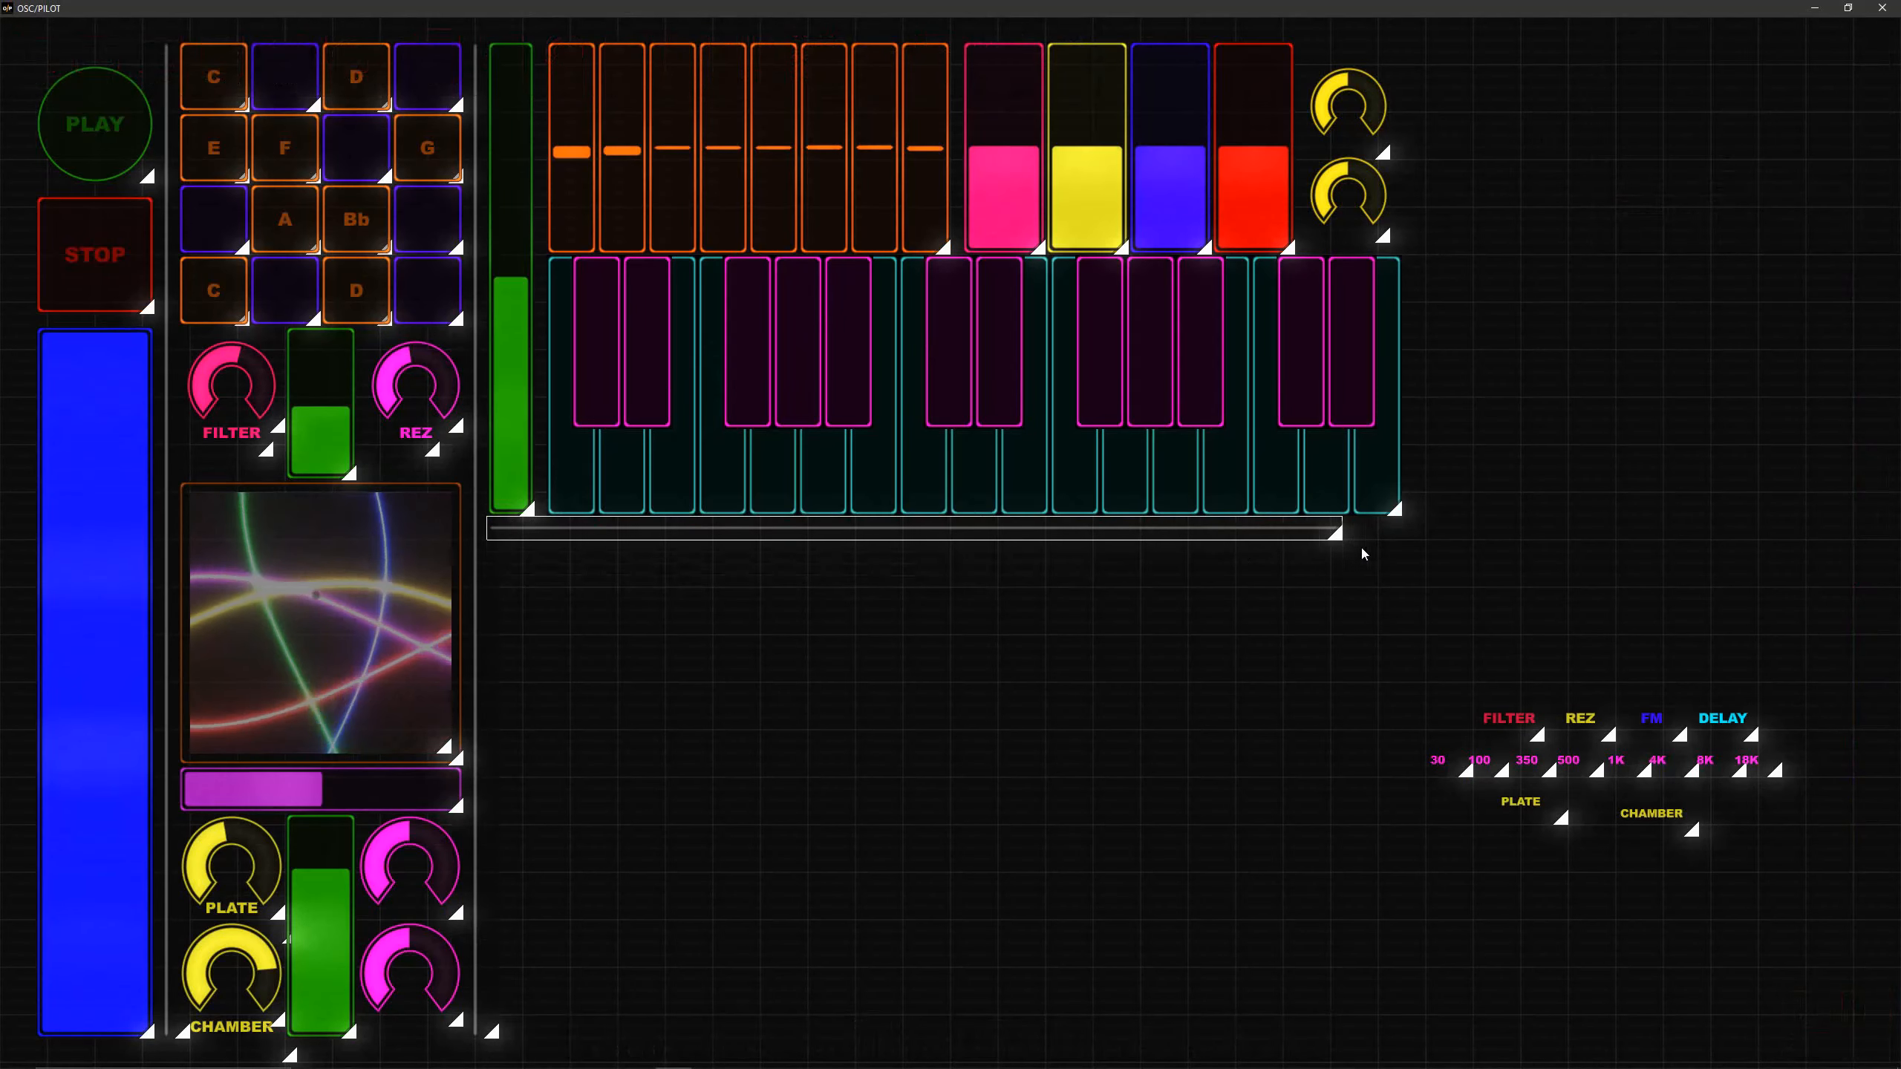
drag(1400, 551, 1384, 542)
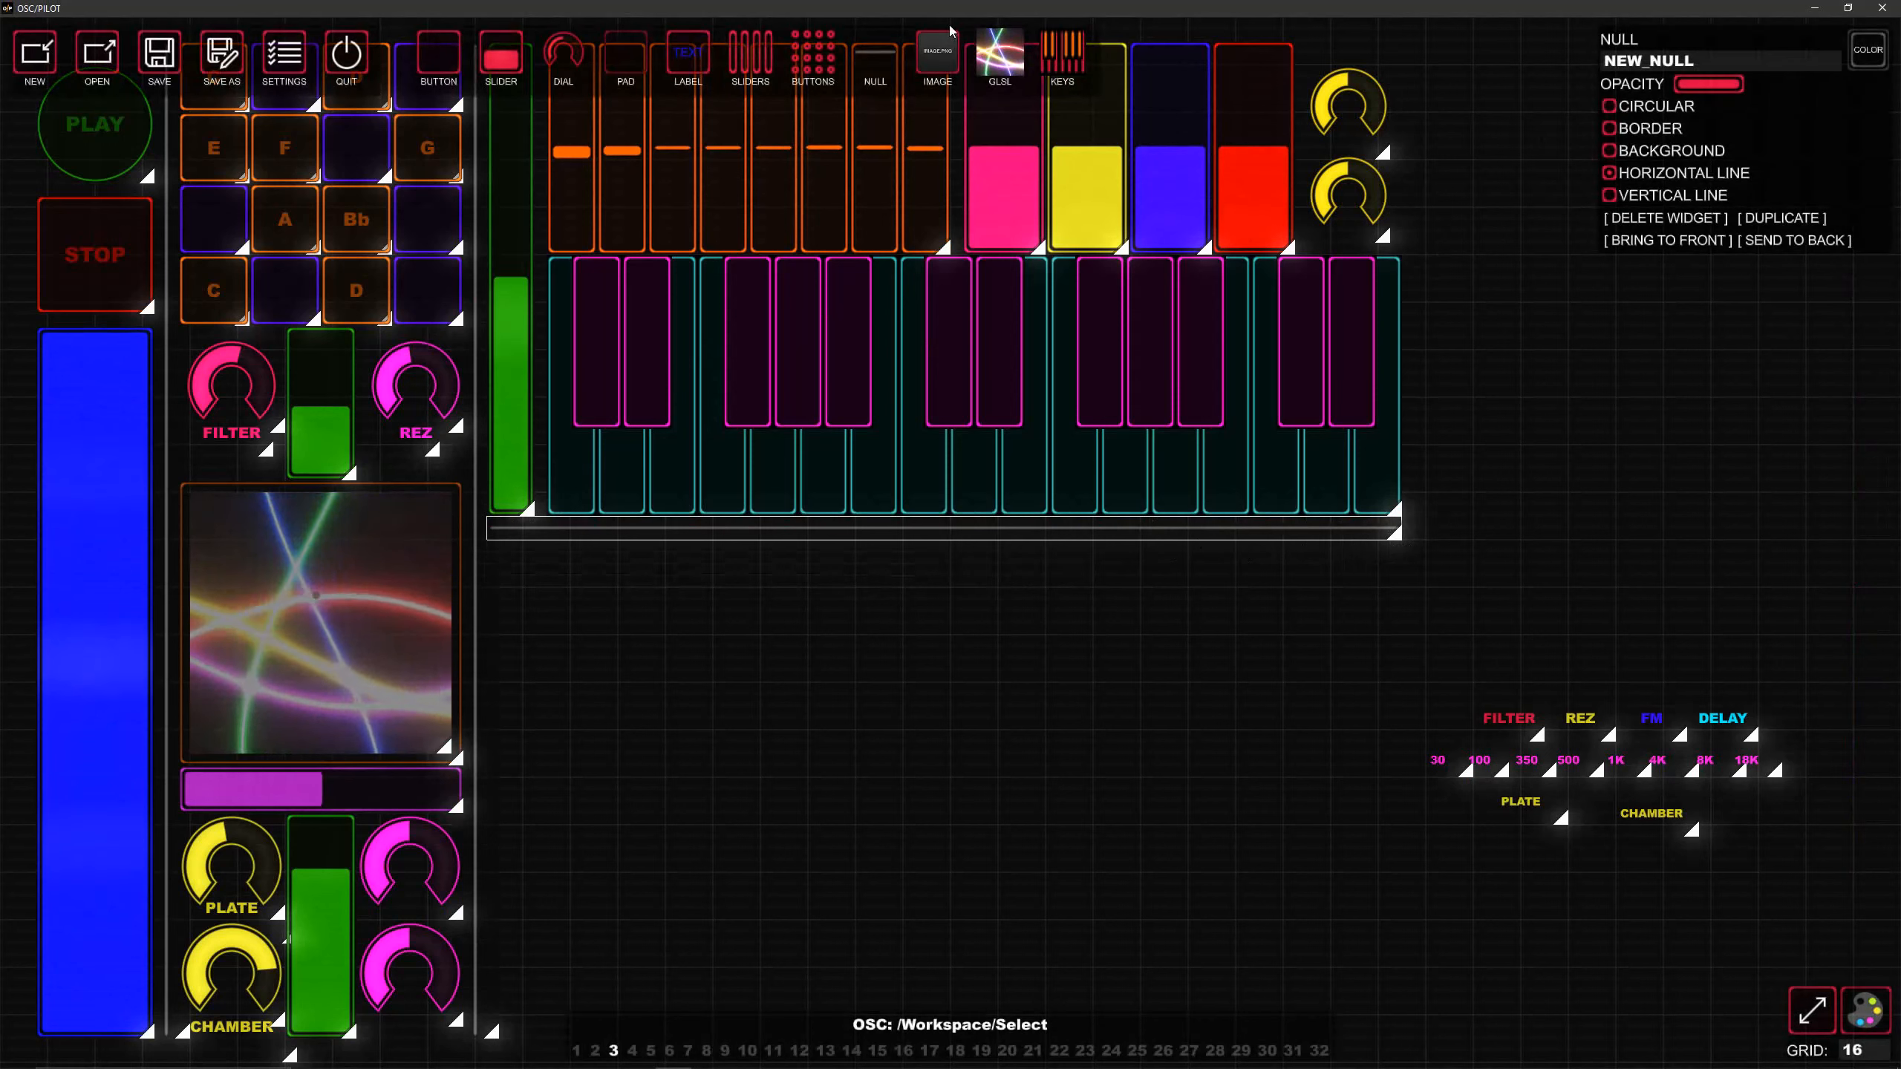
Step: Add a vertical-line null beside the keyboard's right edge and stretch it along the height of the keyboard section
click(882, 56)
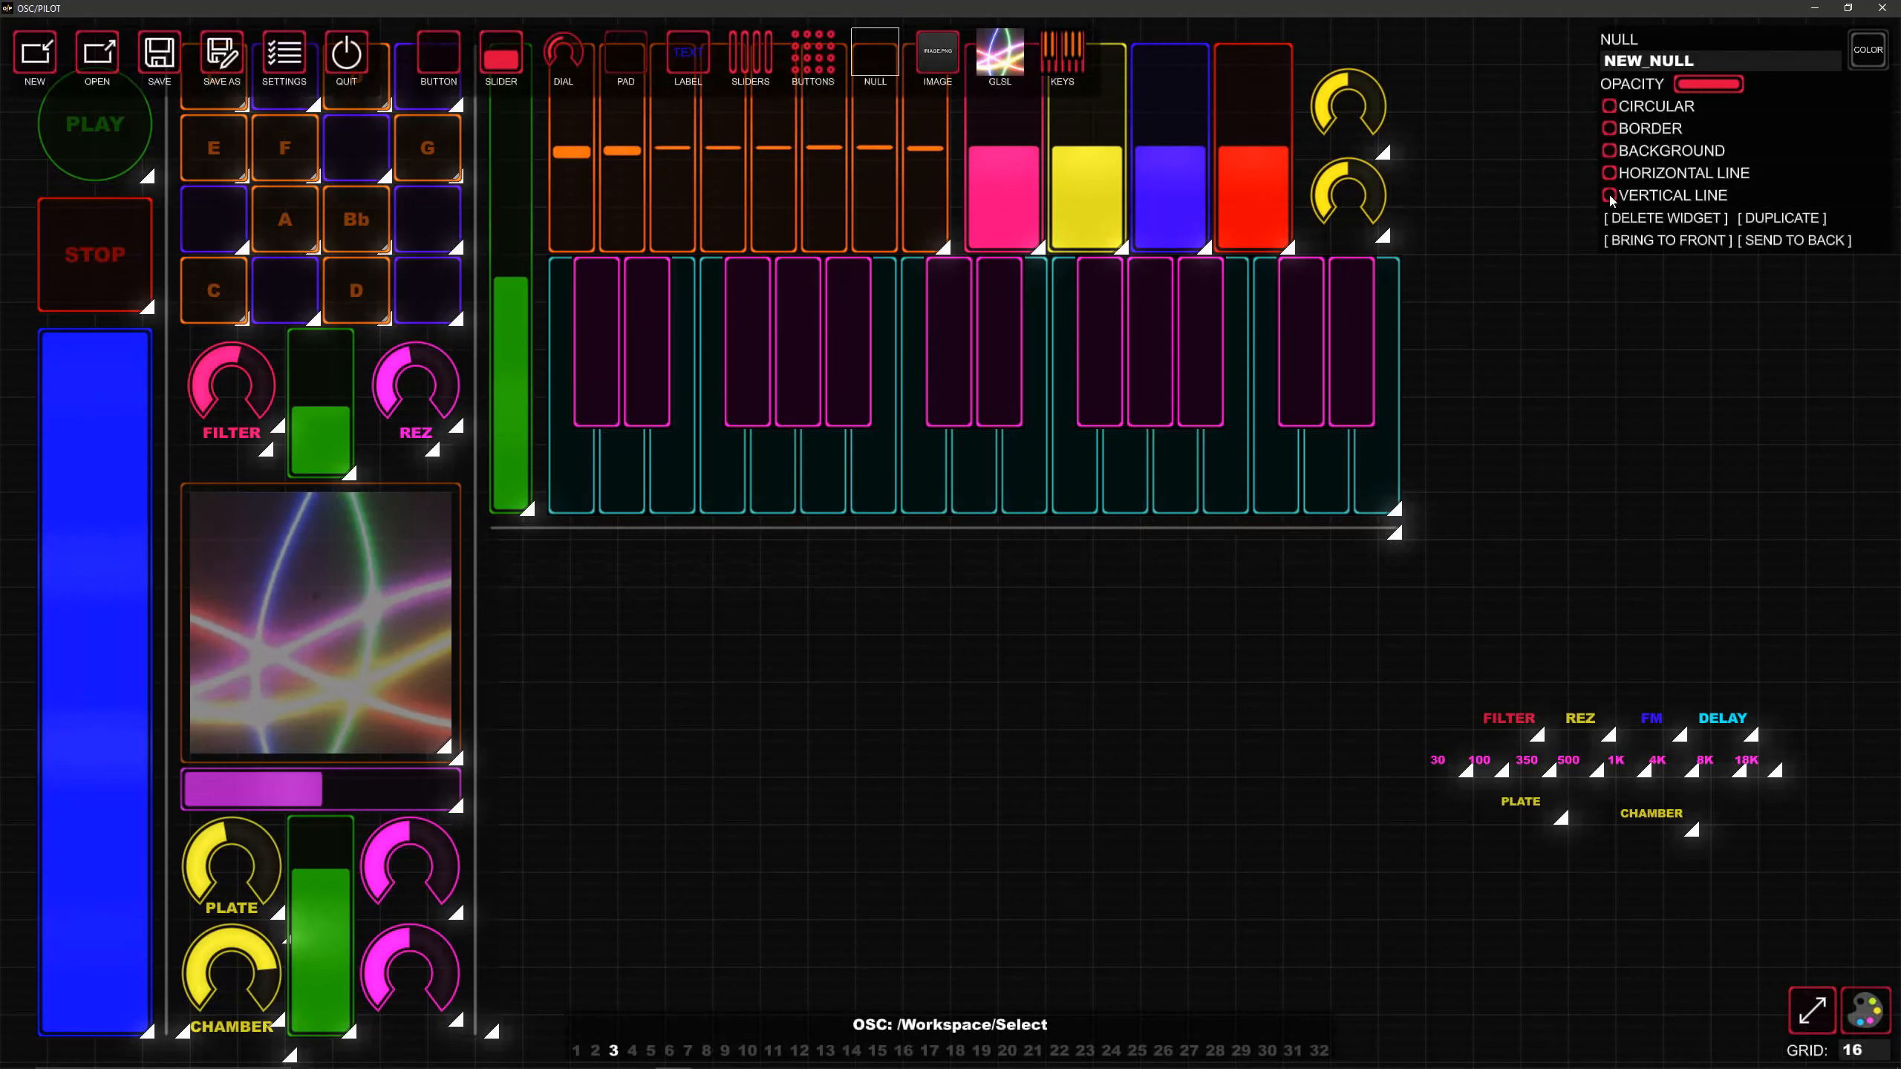
drag(888, 52, 1434, 107)
drag(1418, 514, 1416, 220)
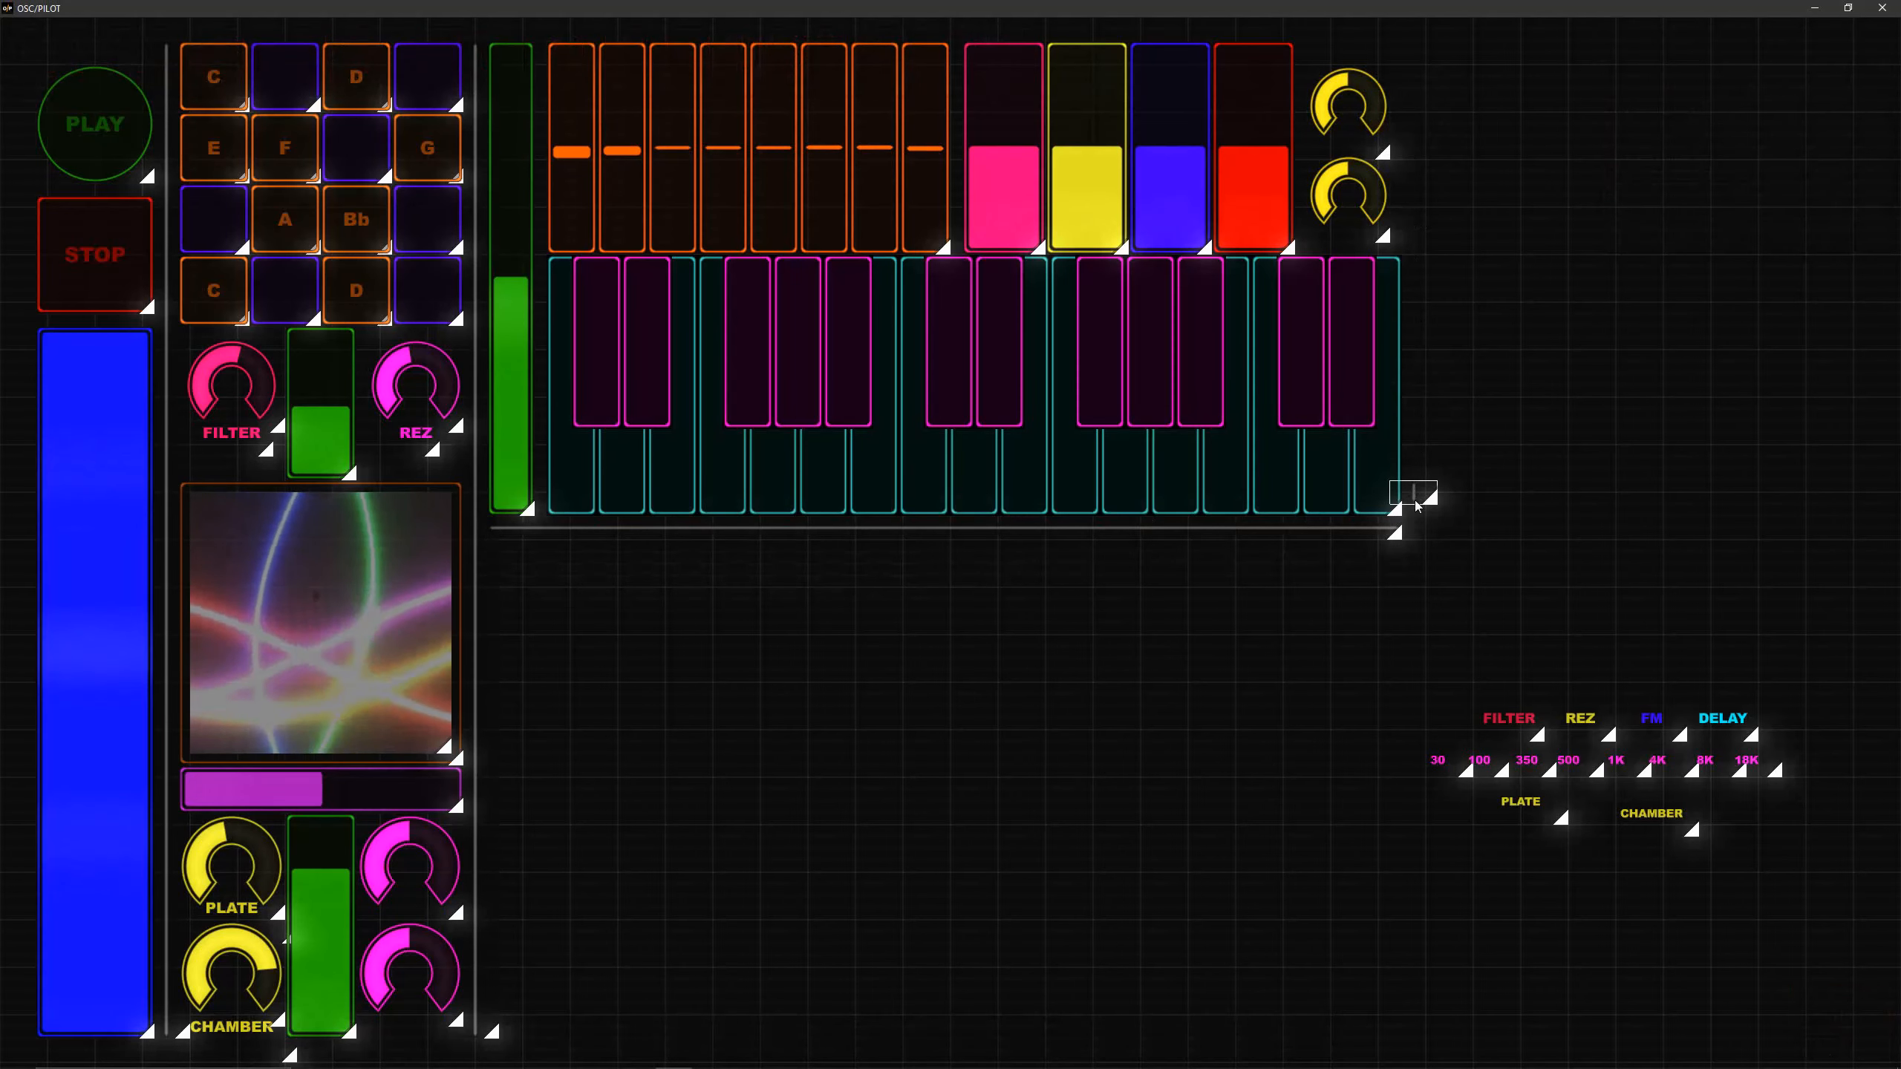
mouse_move(1418, 507)
mouse_down()
mouse_move(1413, 46)
mouse_move(1434, 412)
mouse_move(1420, 543)
mouse_up()
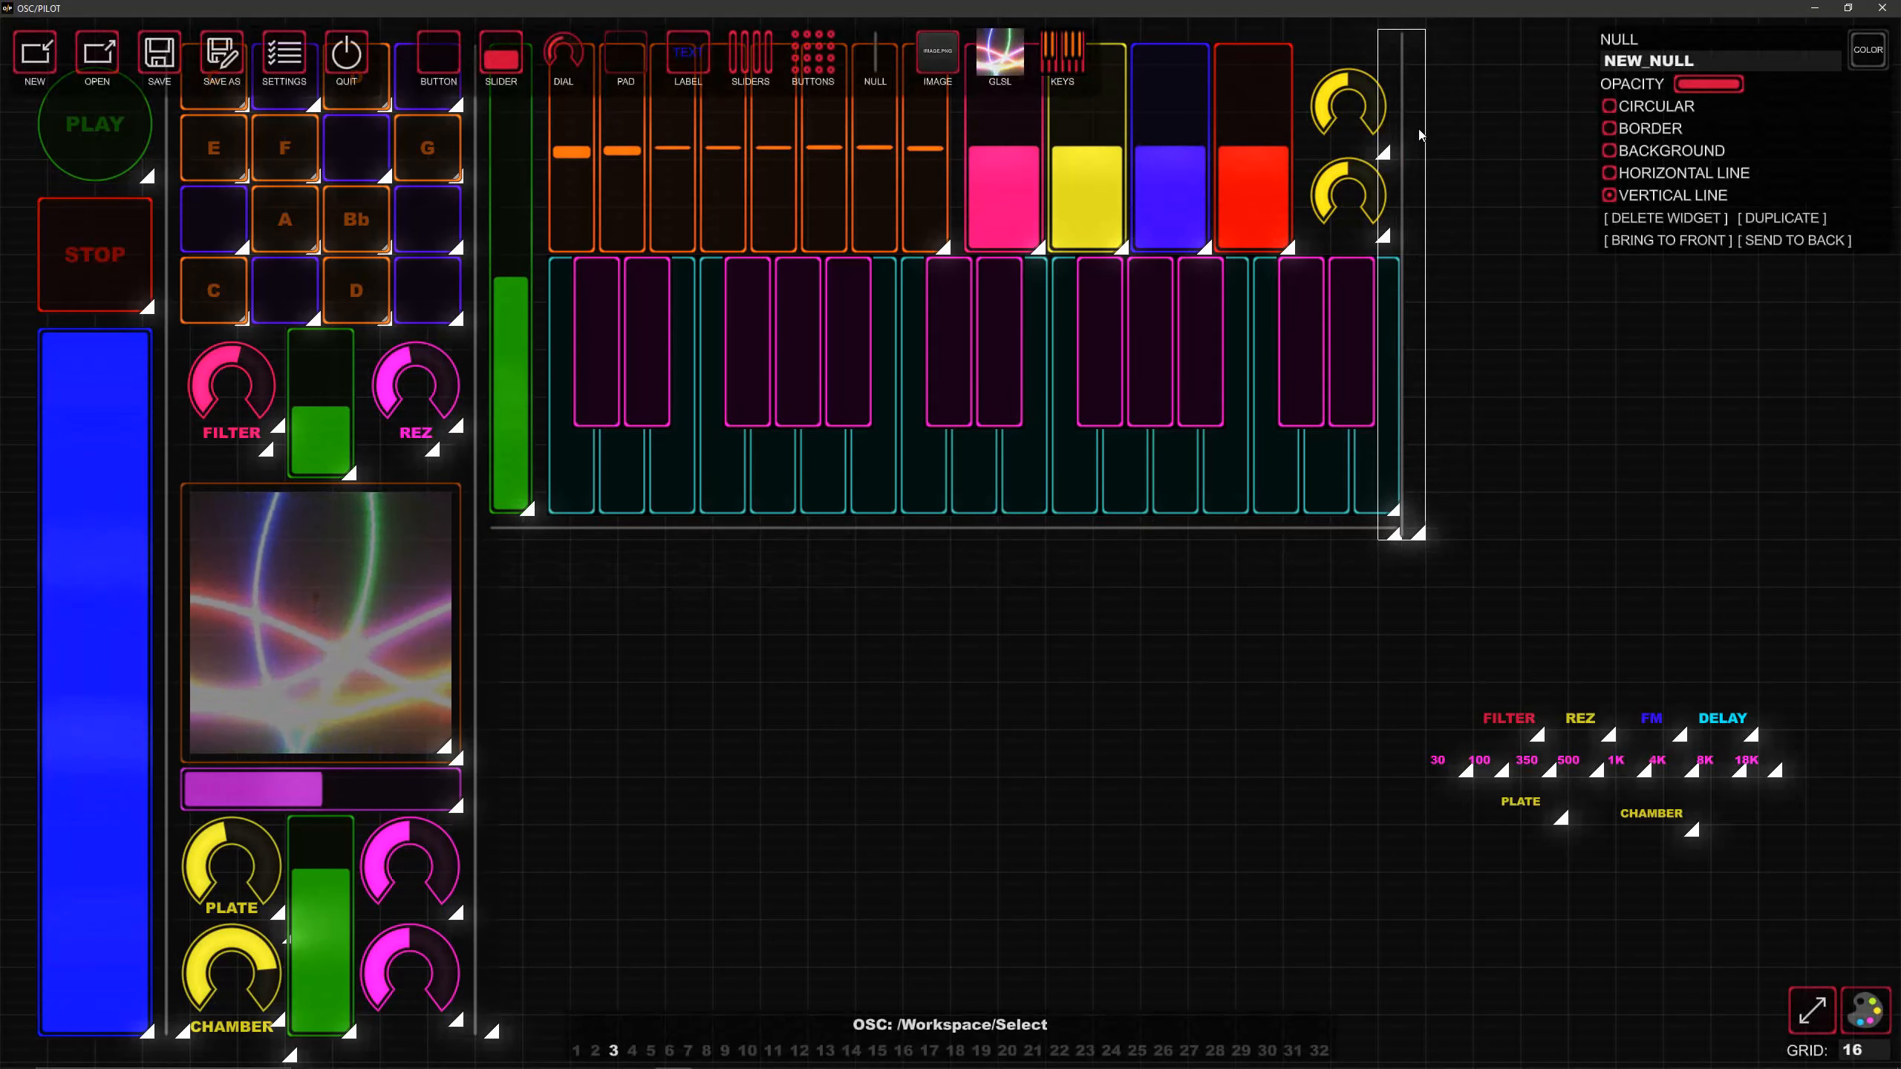
Step: Shift the vertical line clear of the keyboard, match its length to the section's height and preview the layout in play mode
drag(1420, 136, 1423, 127)
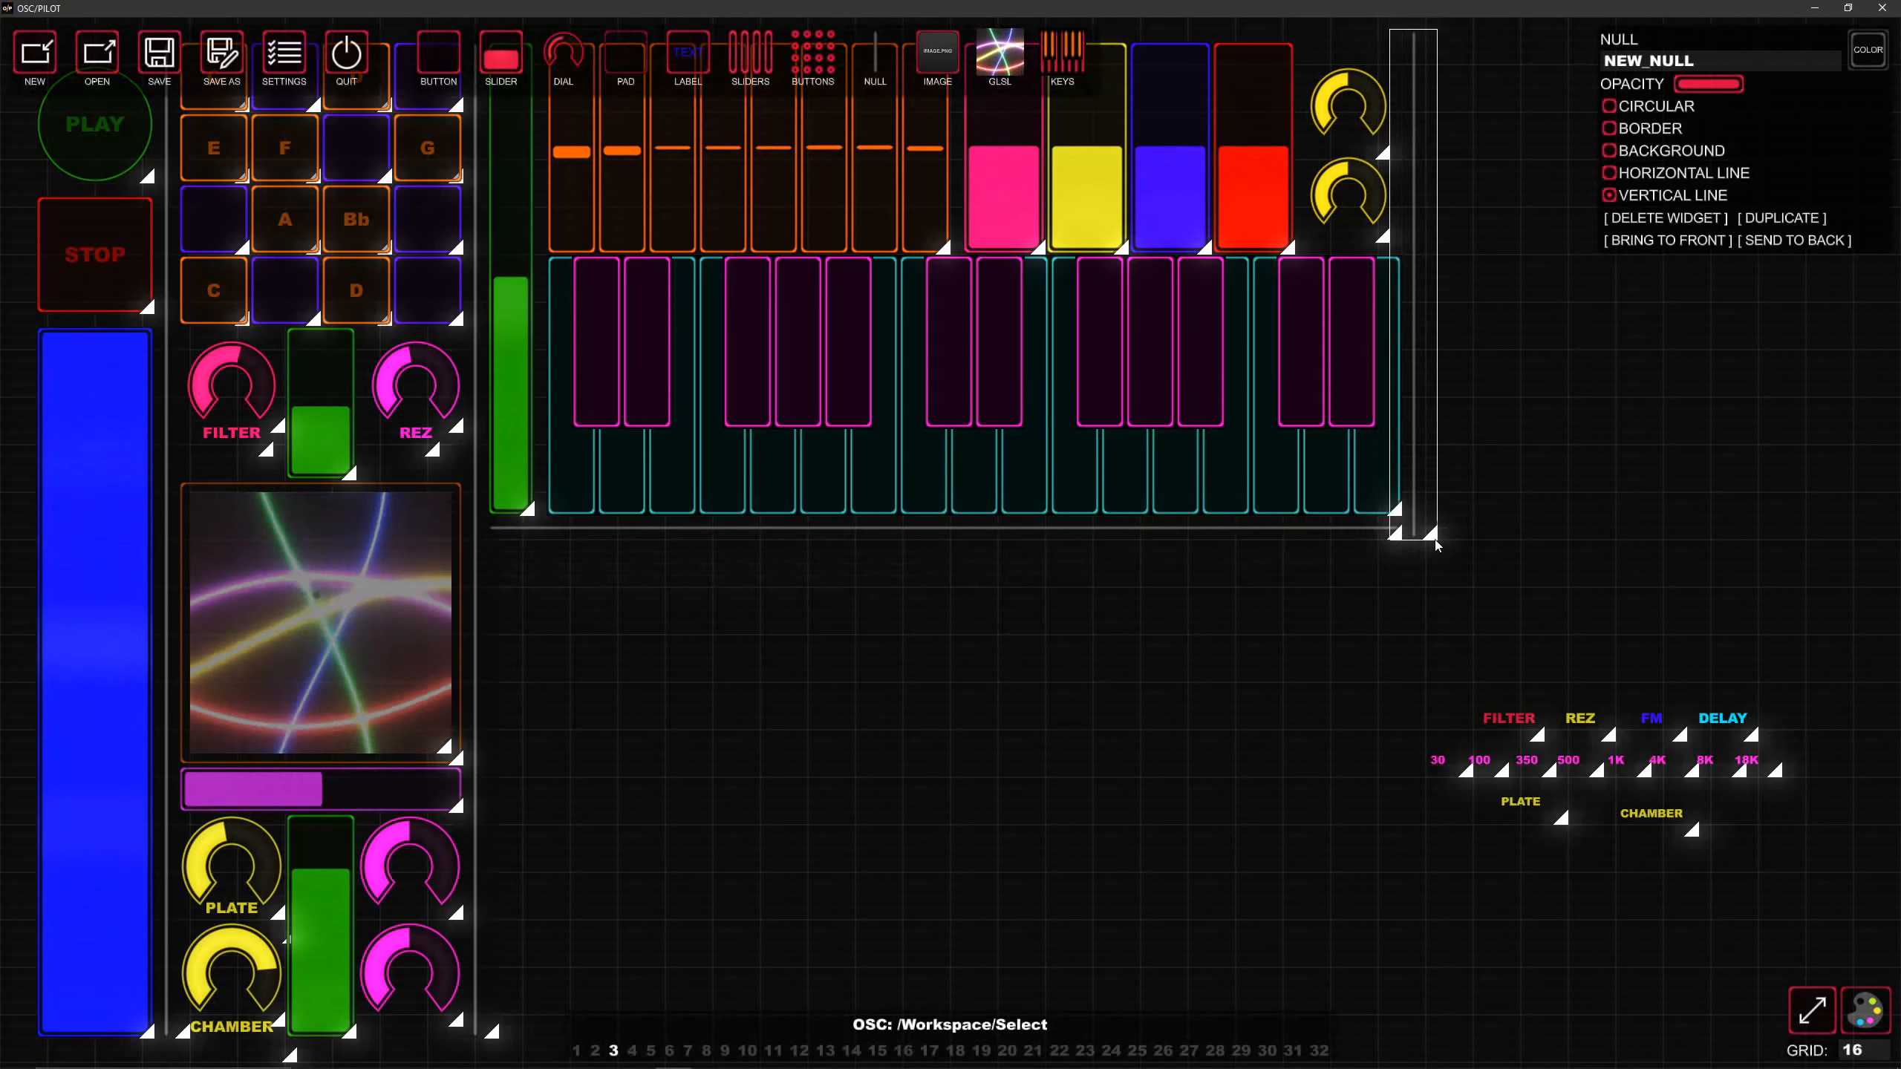
drag(1435, 542, 1438, 521)
drag(1417, 430, 1420, 449)
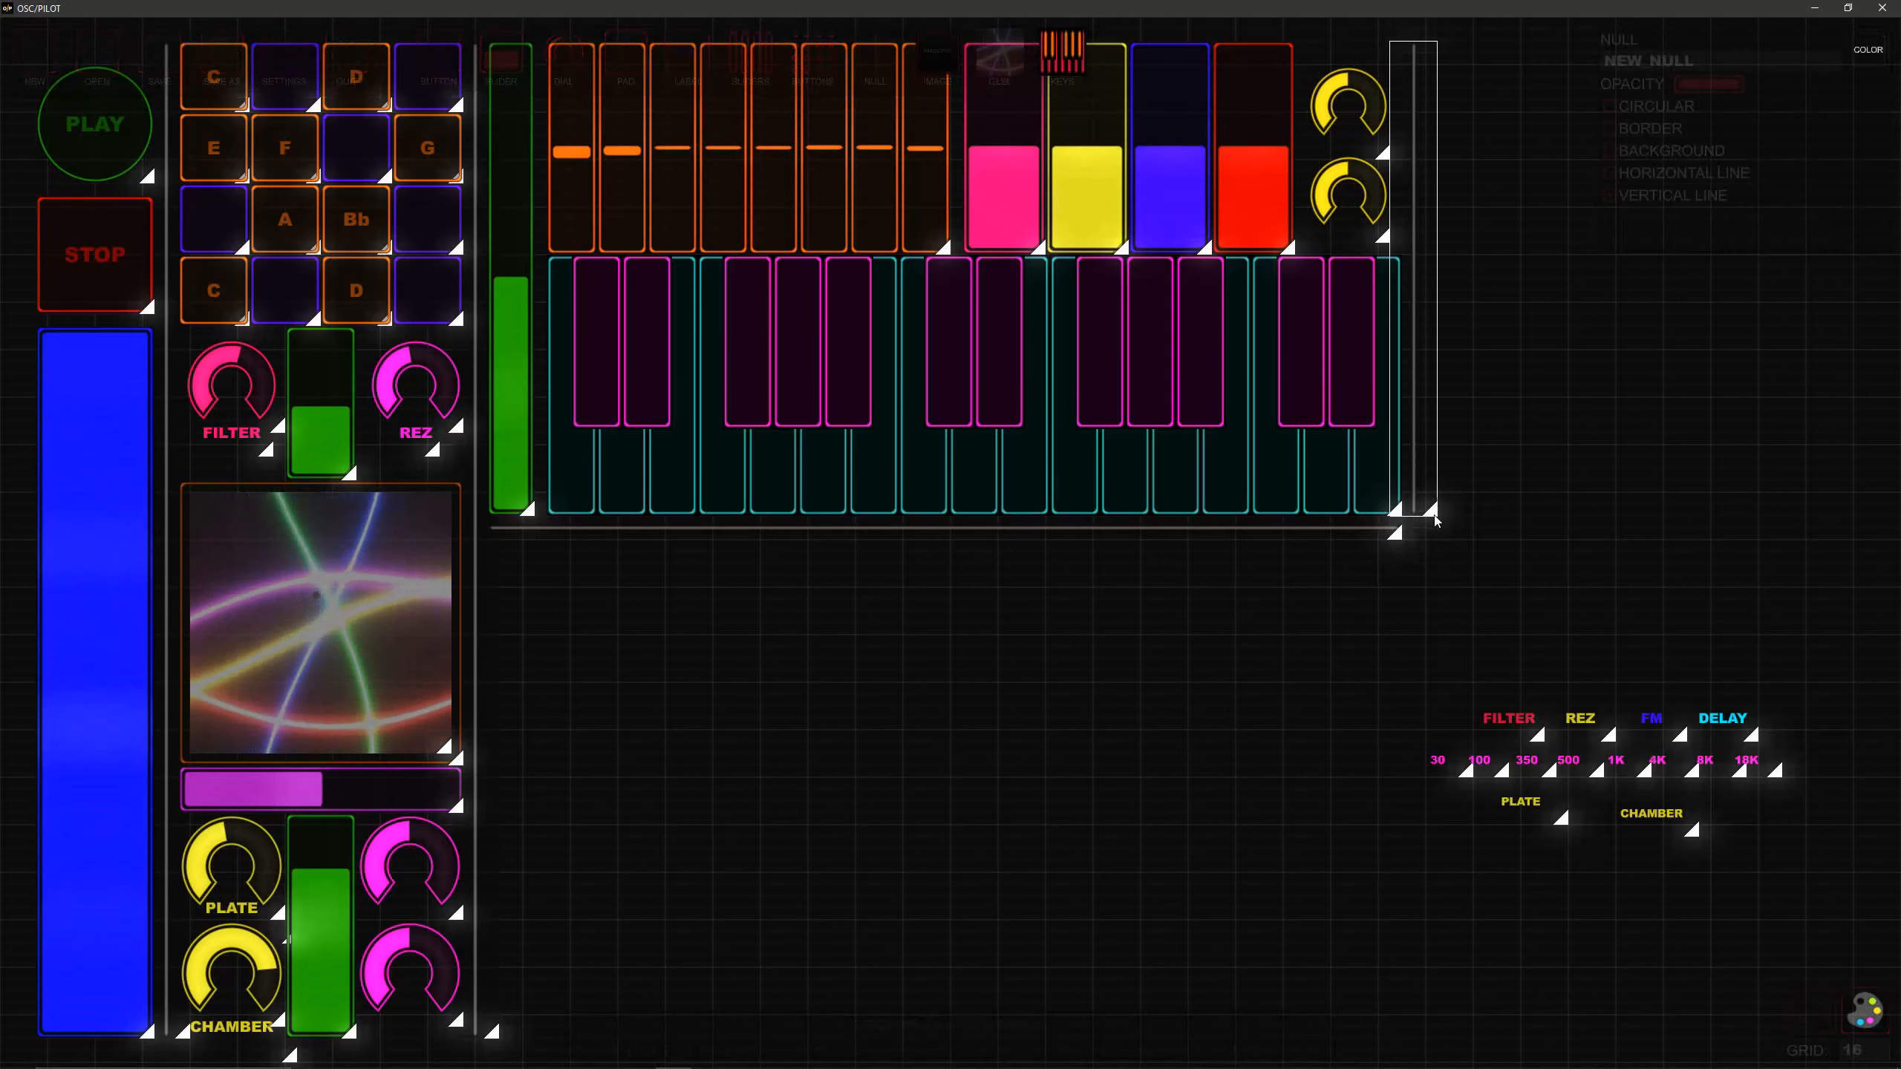
drag(1434, 517, 1435, 517)
key(Escape)
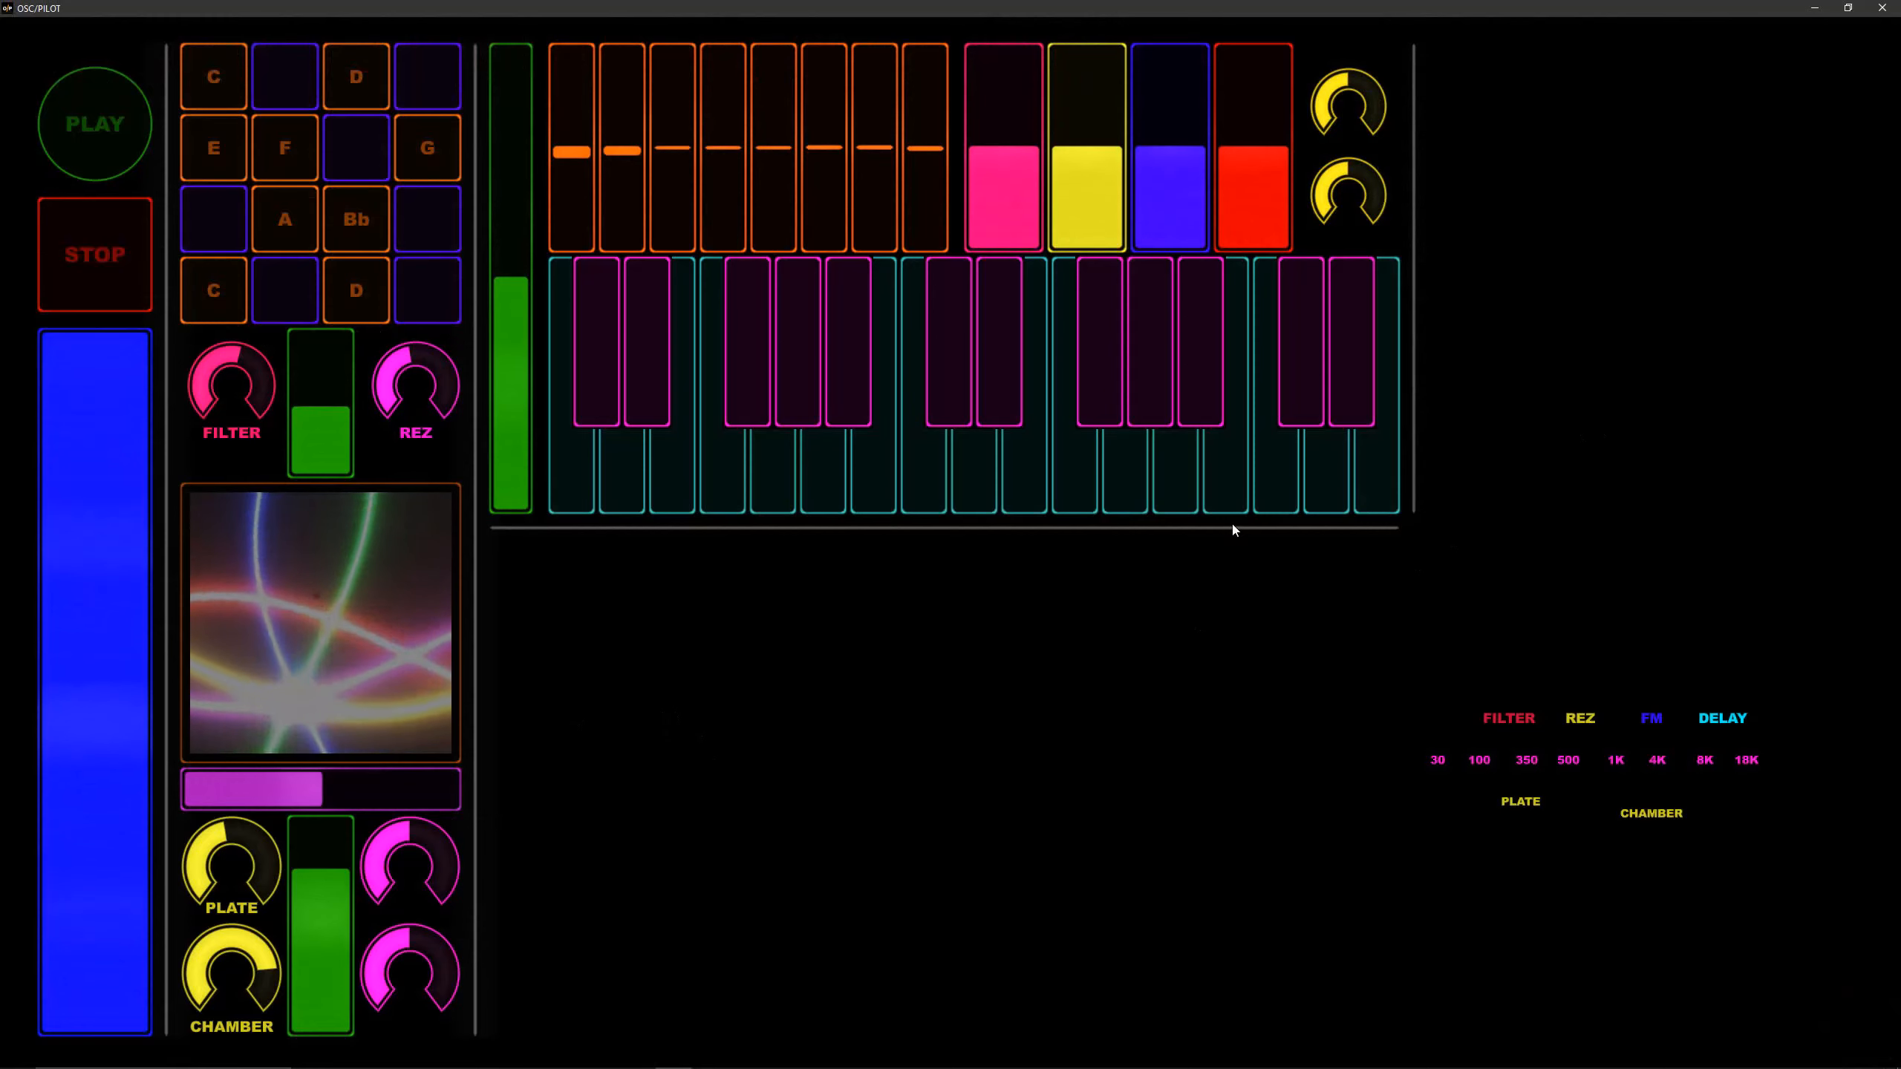
key(Escape)
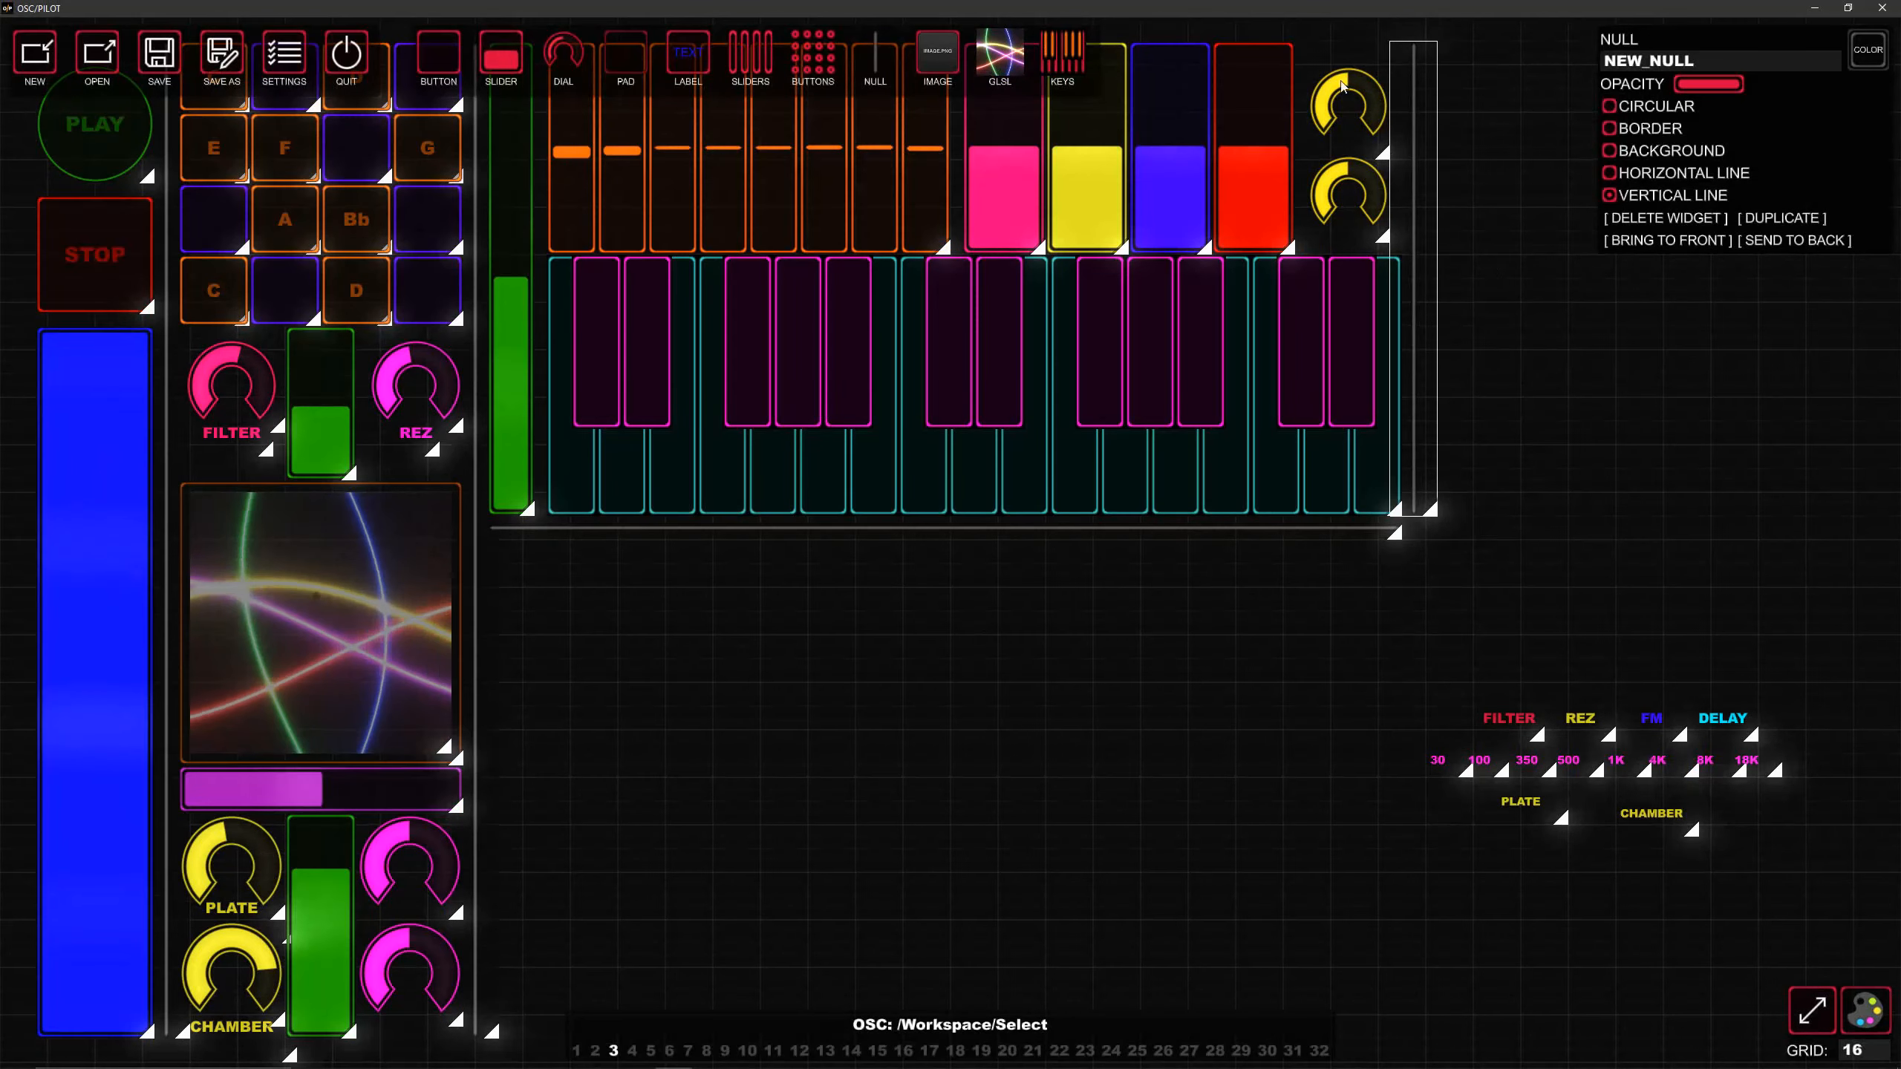
drag(776, 329, 496, 484)
click(971, 700)
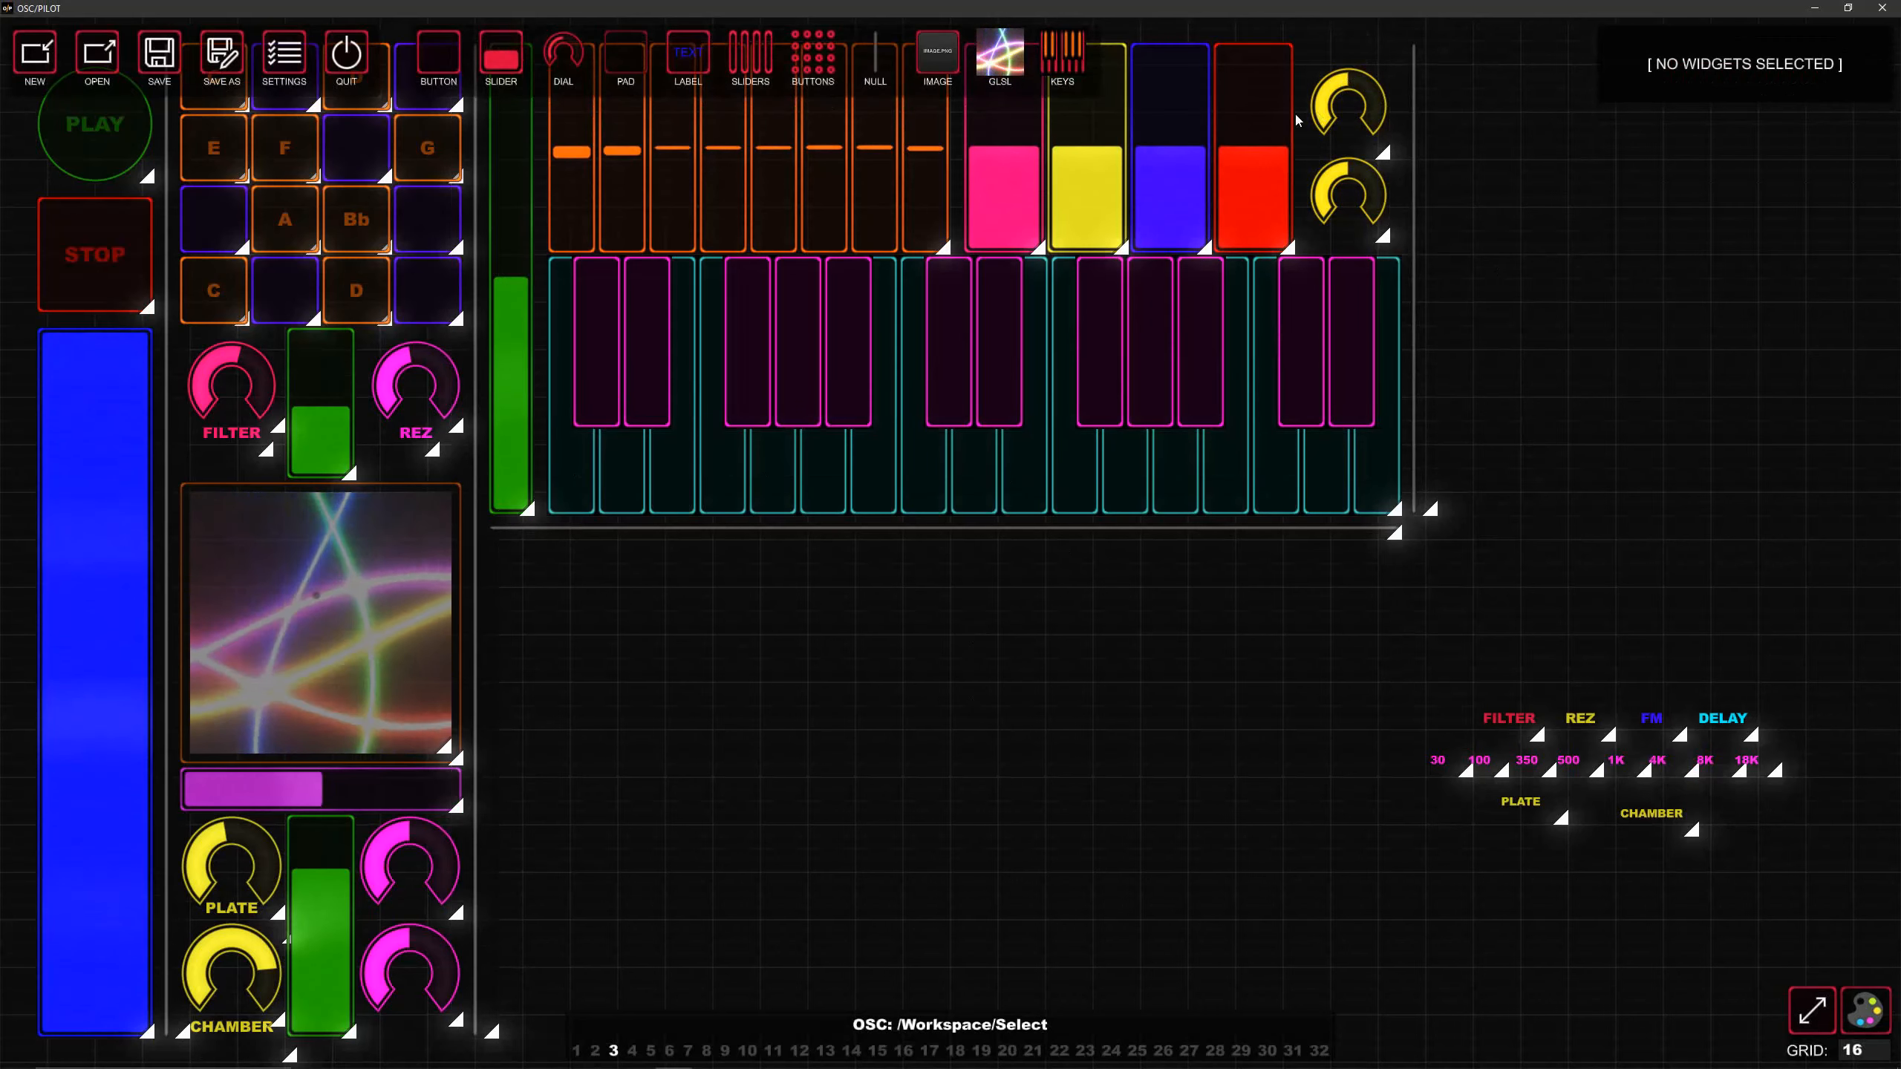
drag(526, 465, 1393, 26)
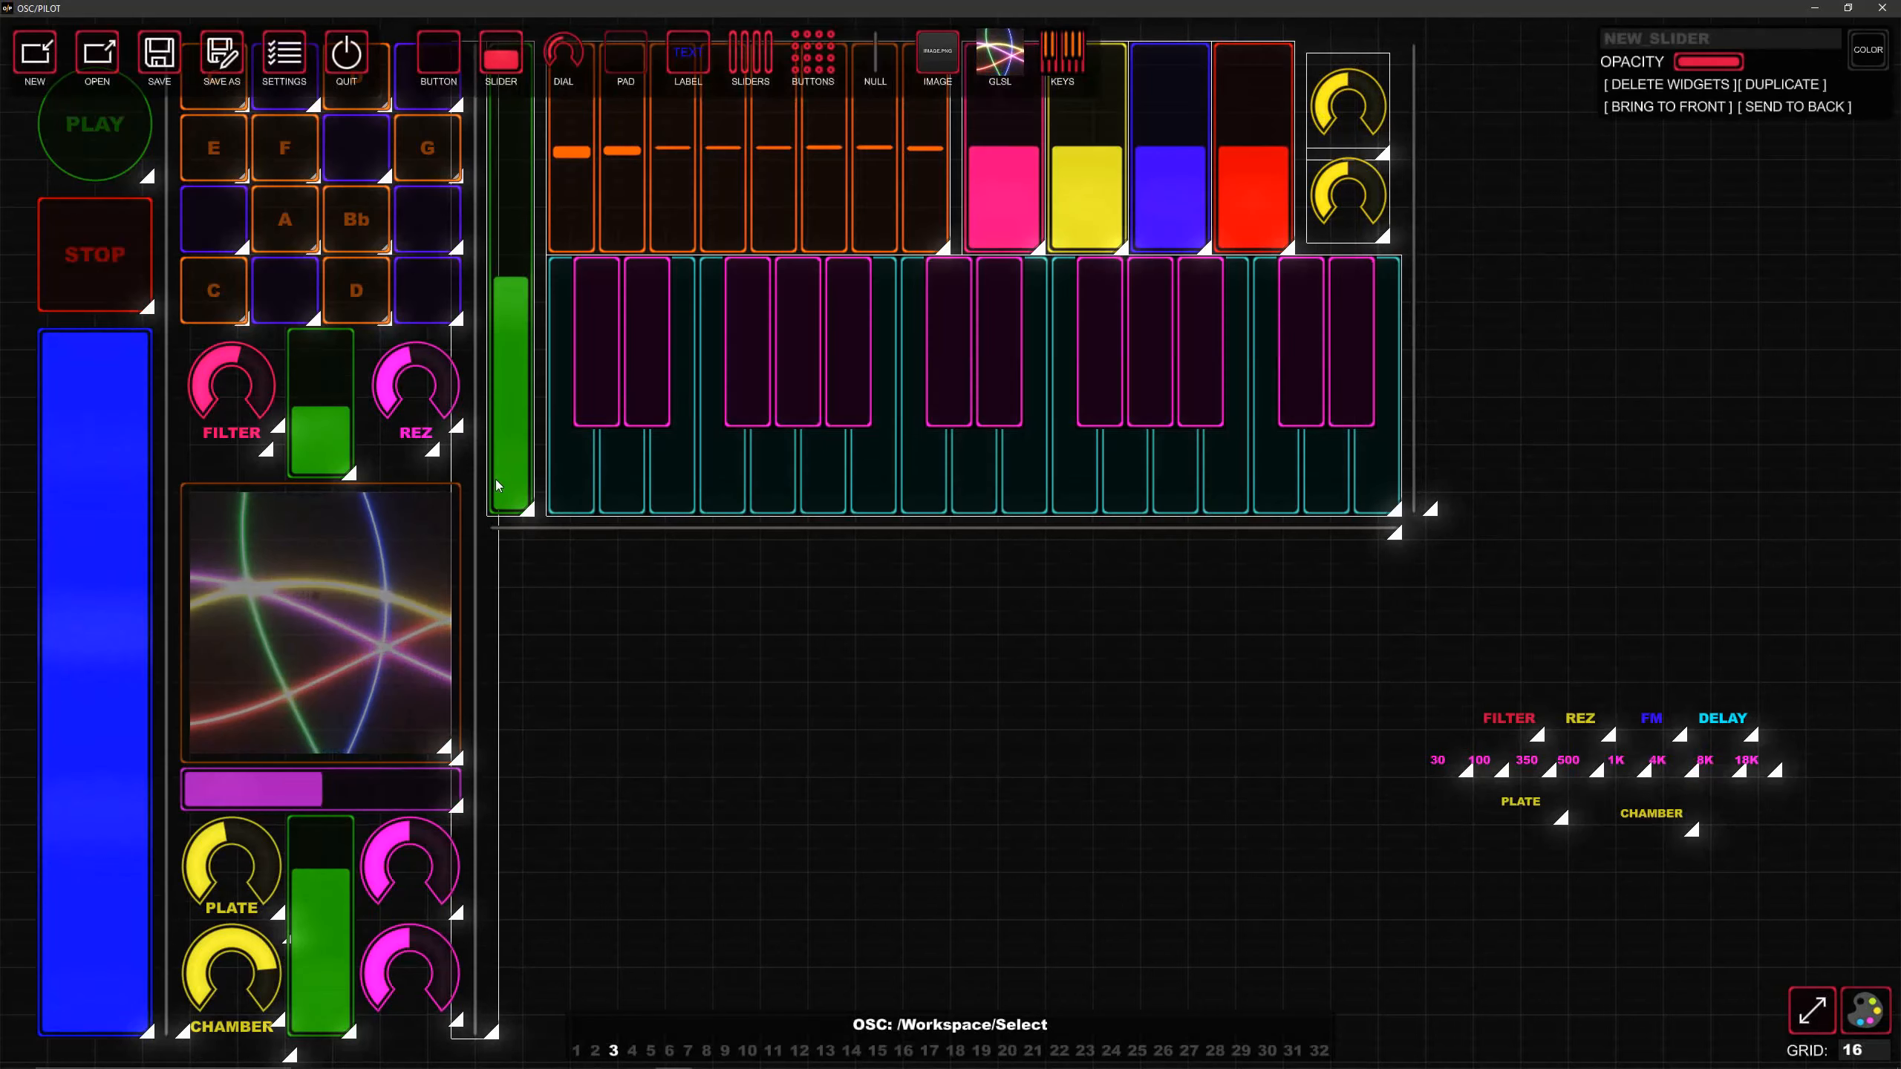
click(1393, 25)
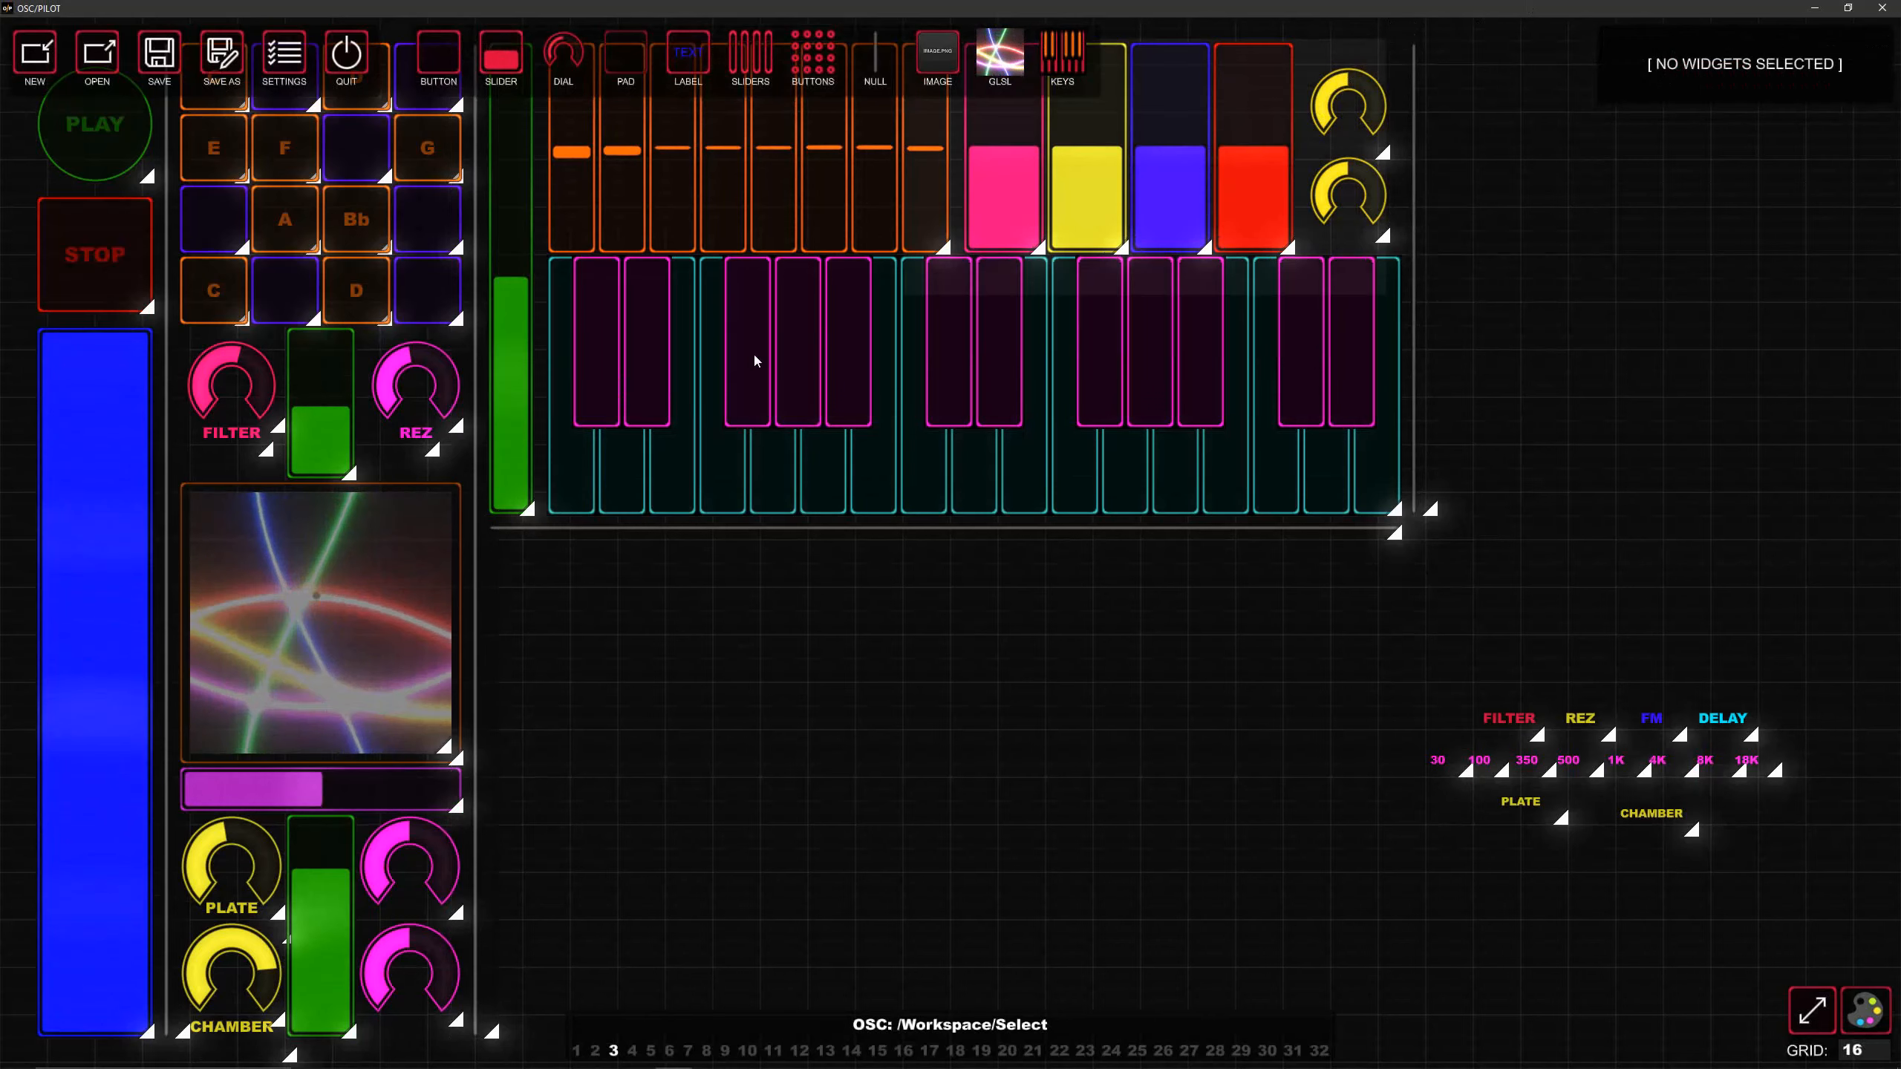
Step: Duplicate the keyboard section's sliders, dials and keys without the divider lines, placing the copy directly below the horizontal line
drag(1387, 38, 516, 476)
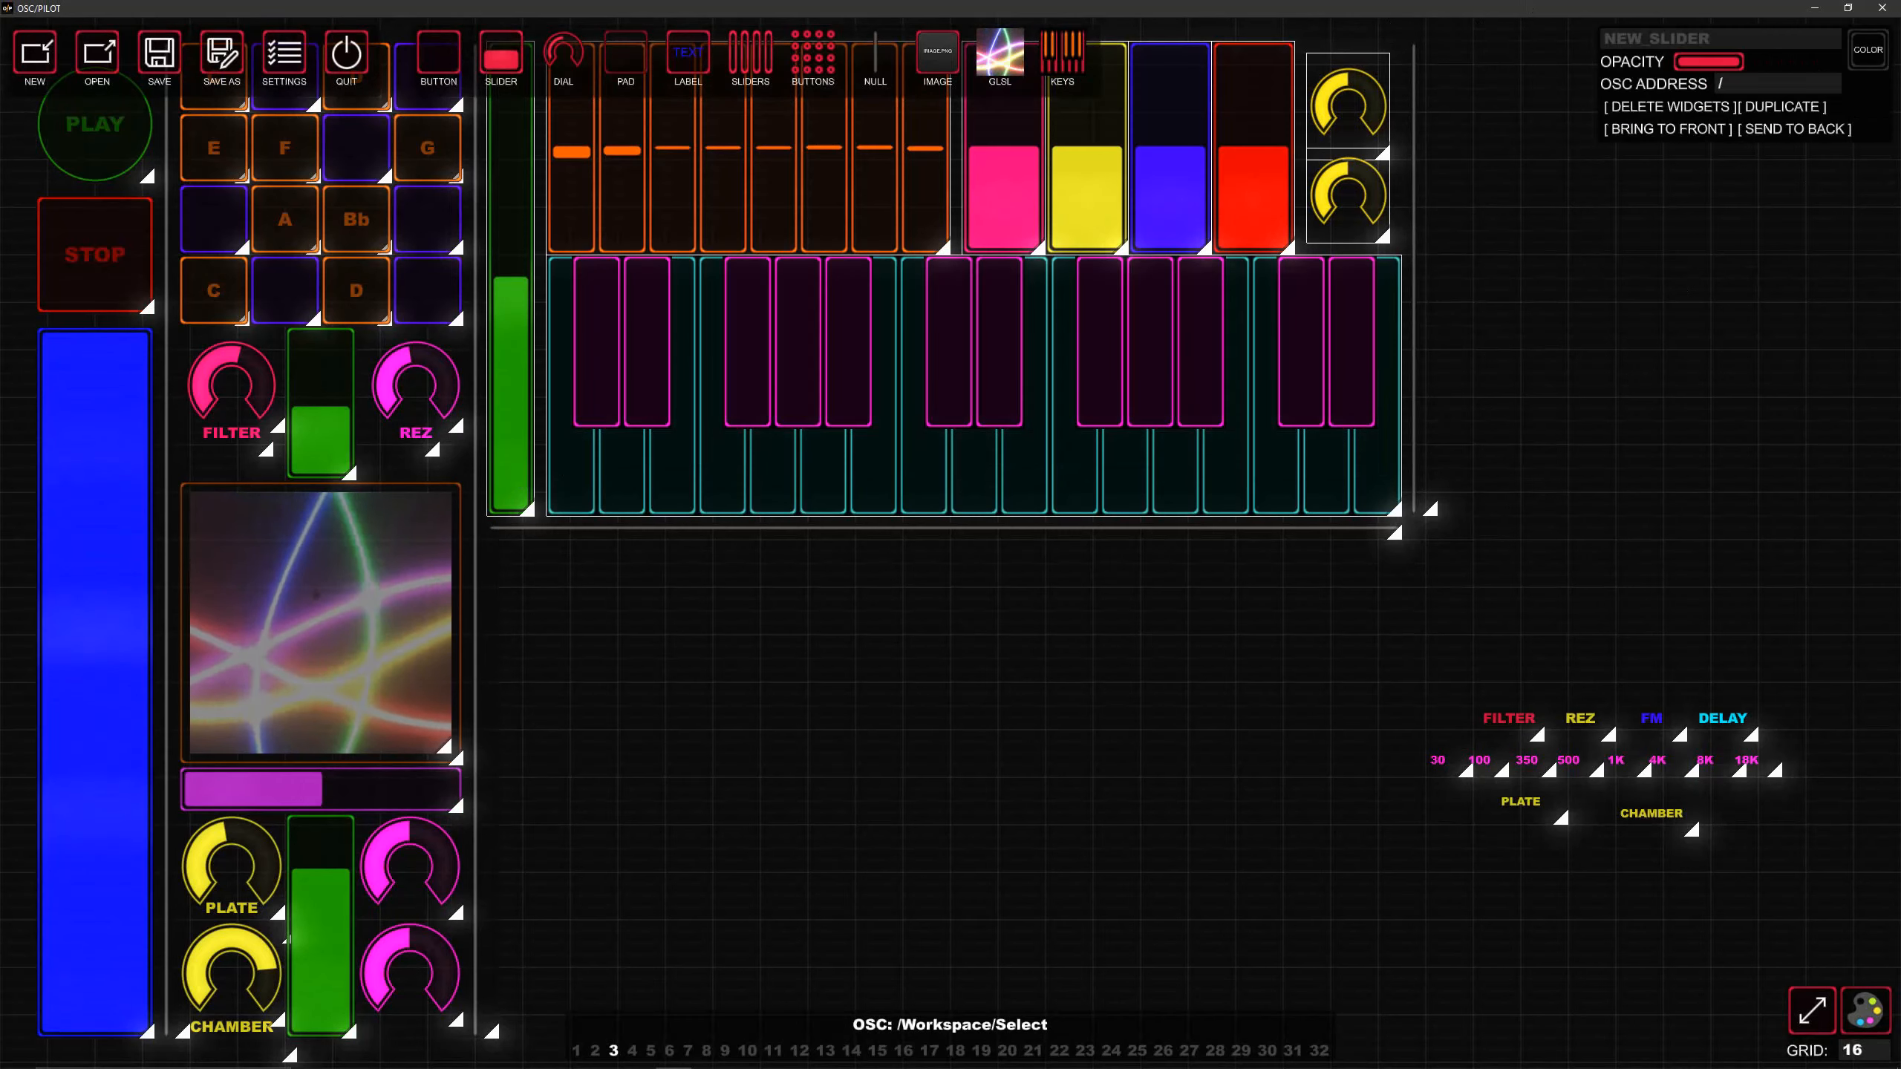
click(1767, 107)
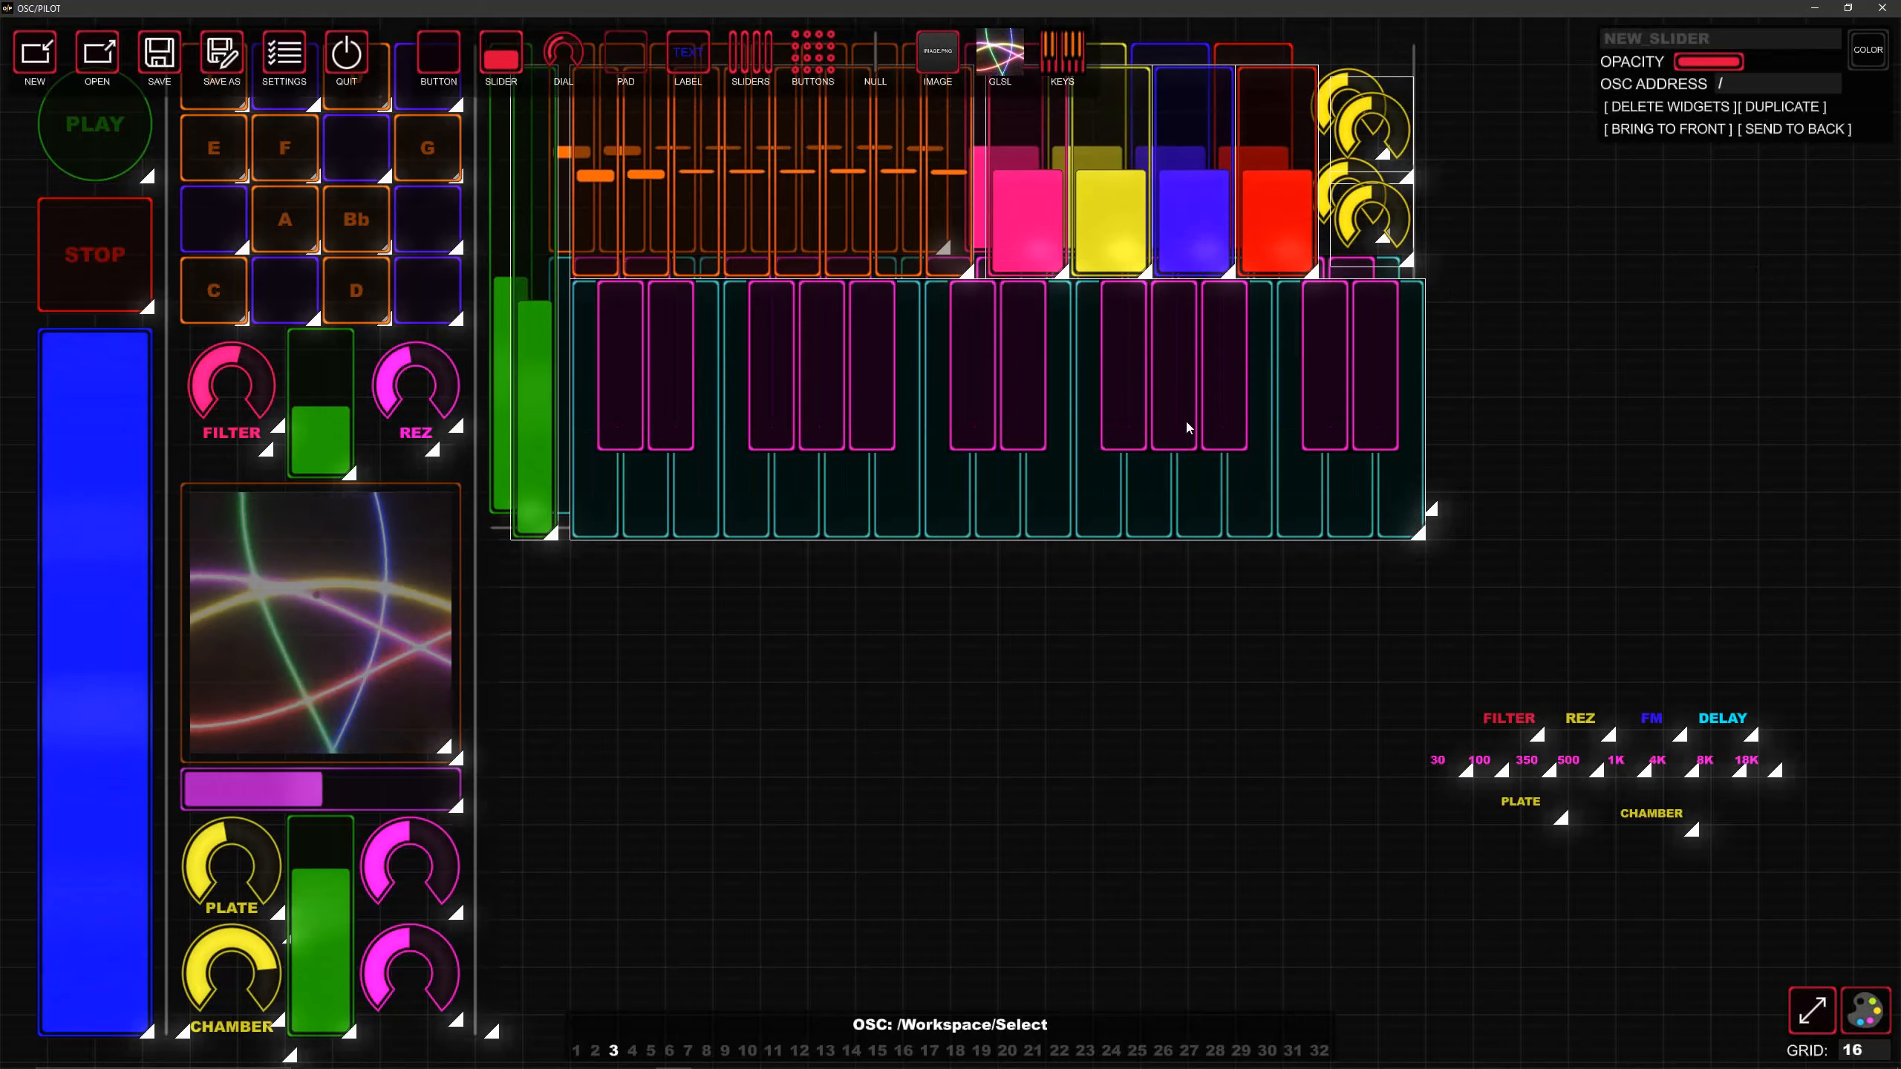
drag(1185, 422, 1185, 899)
Step: Colour the eight EQ sliders in the lower section blue
click(837, 715)
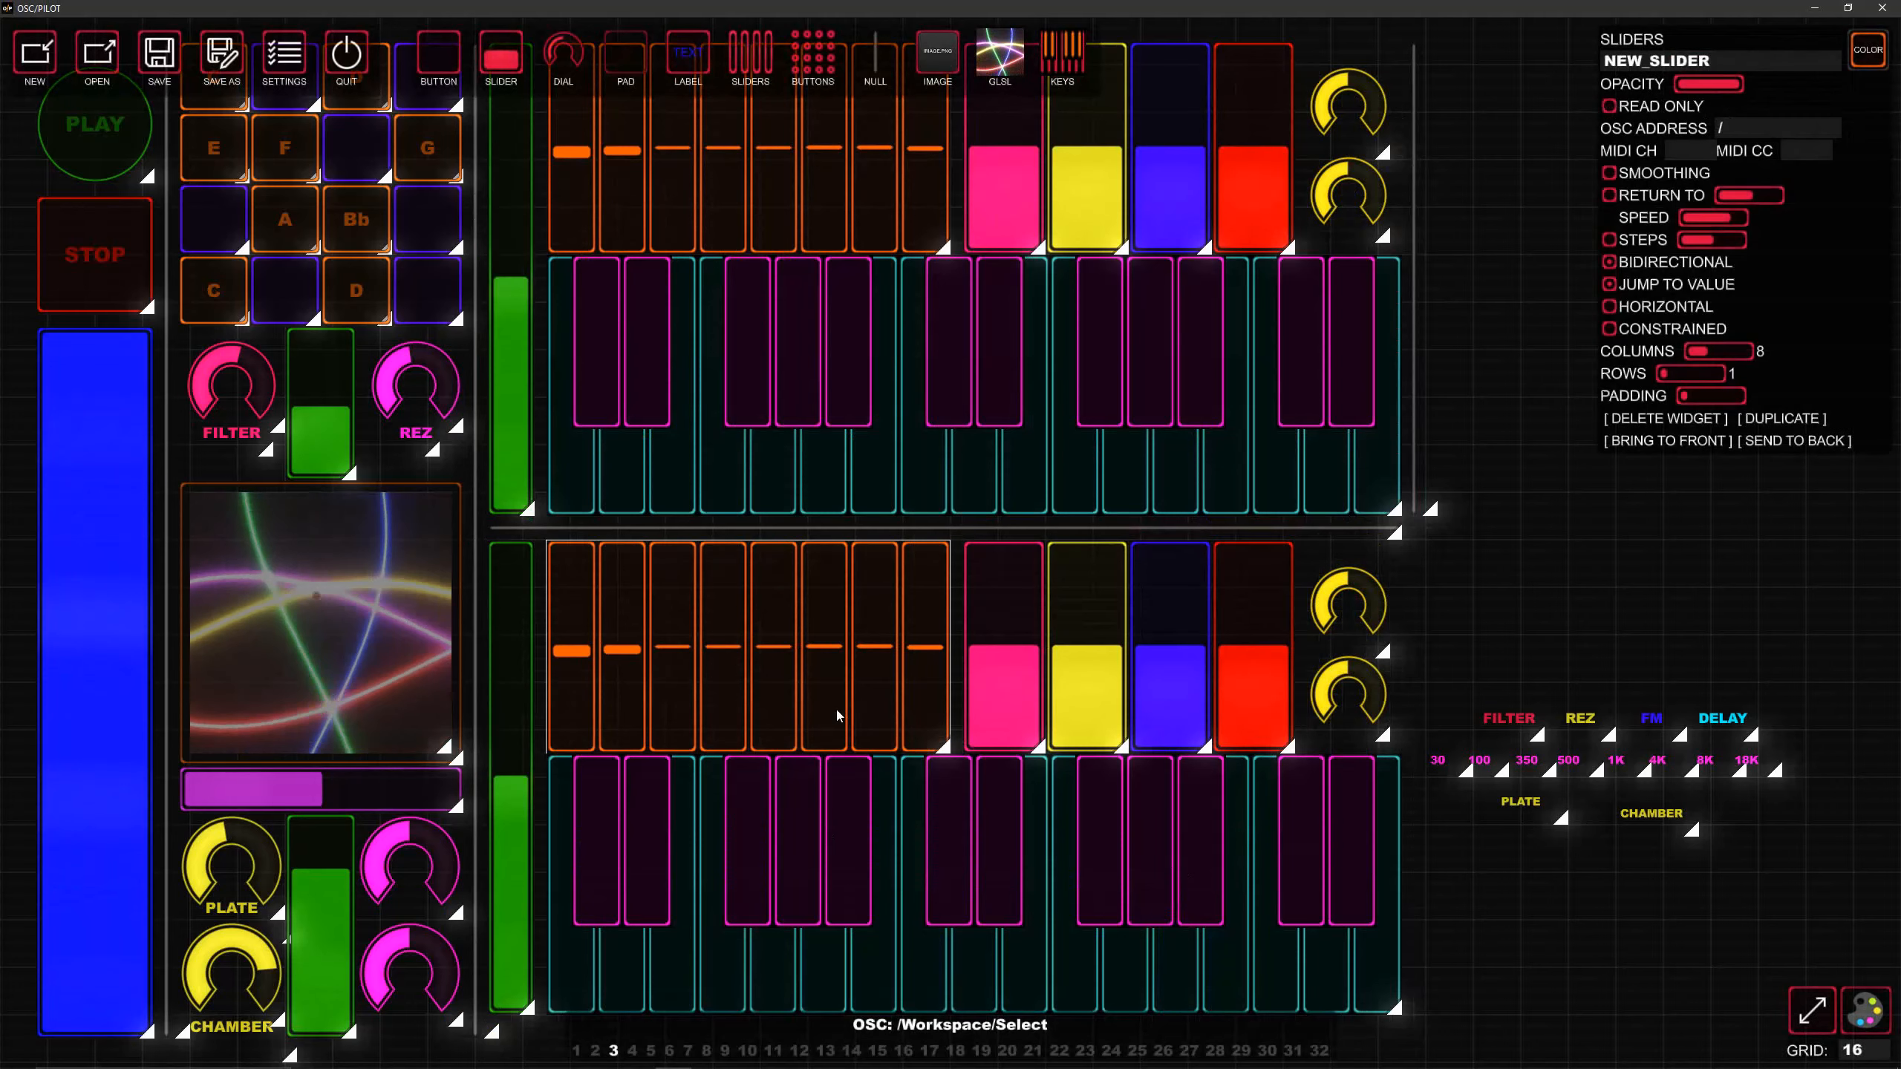
click(1878, 66)
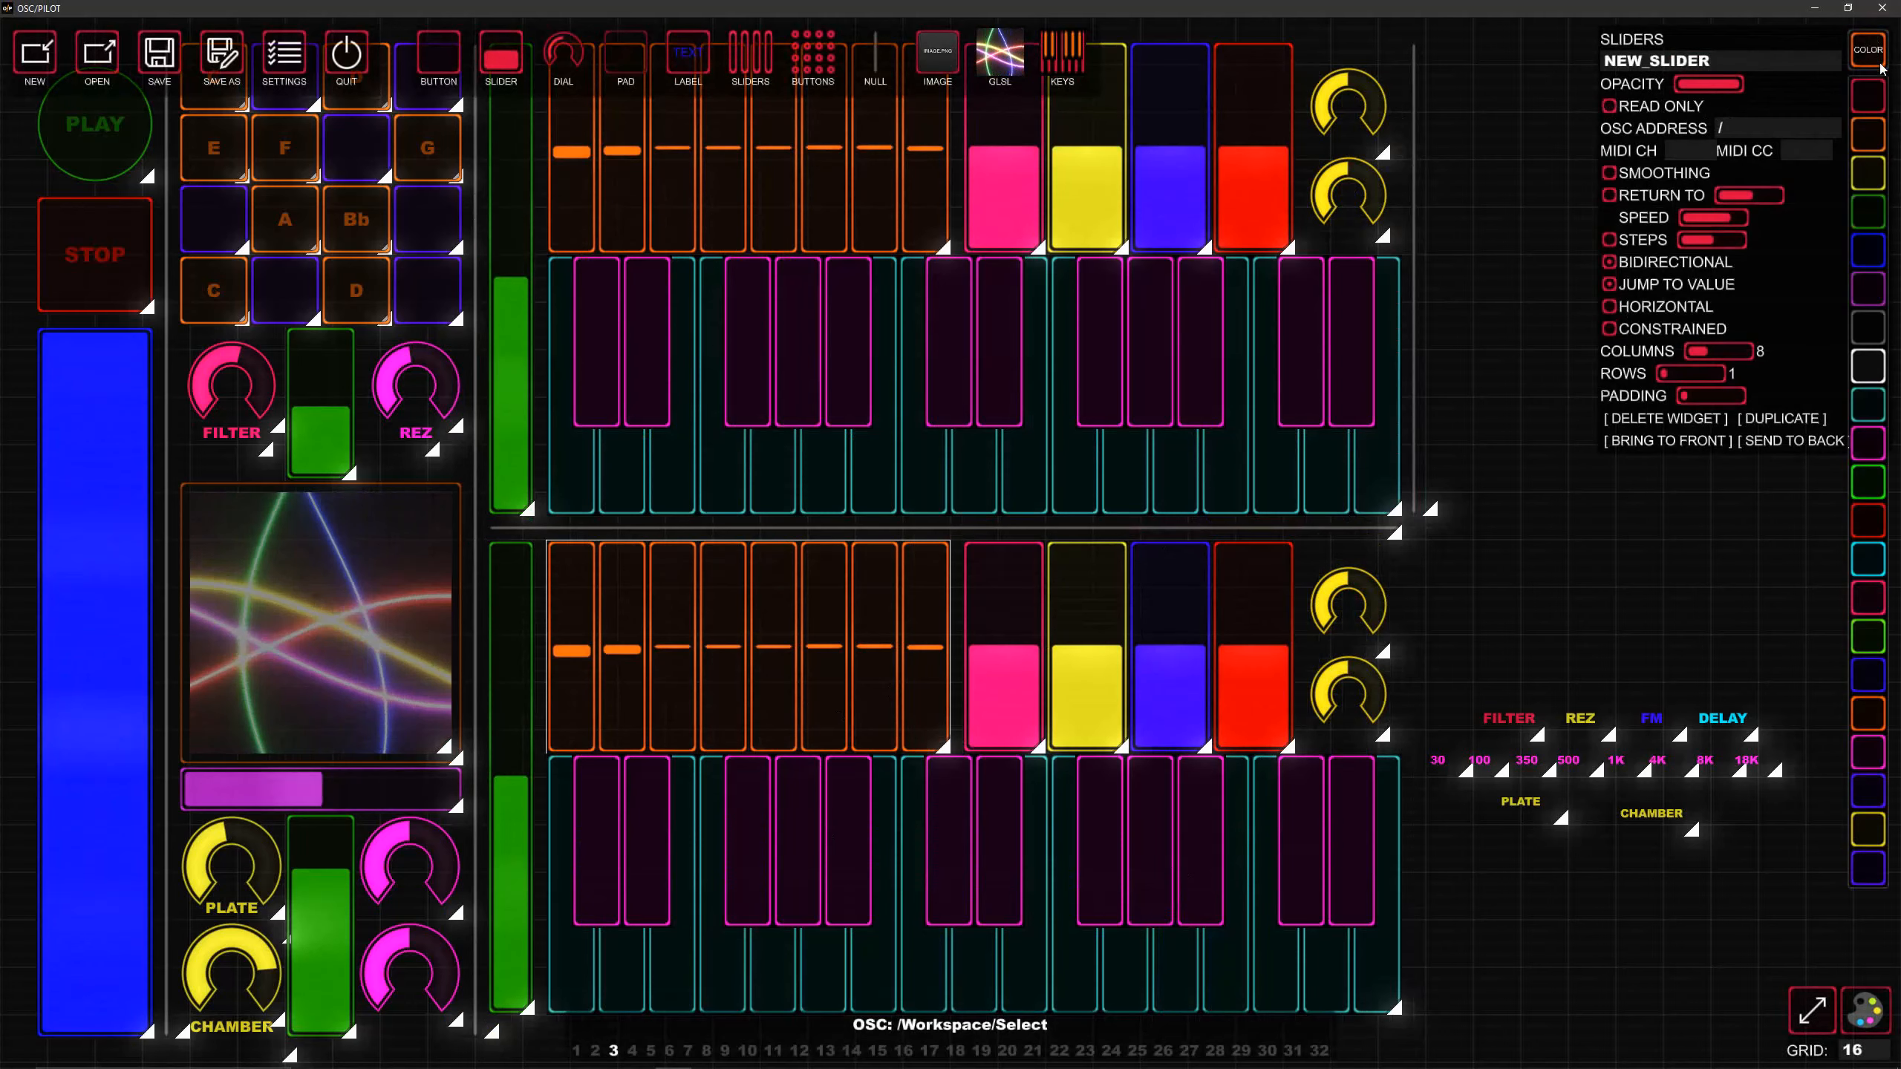
click(1877, 445)
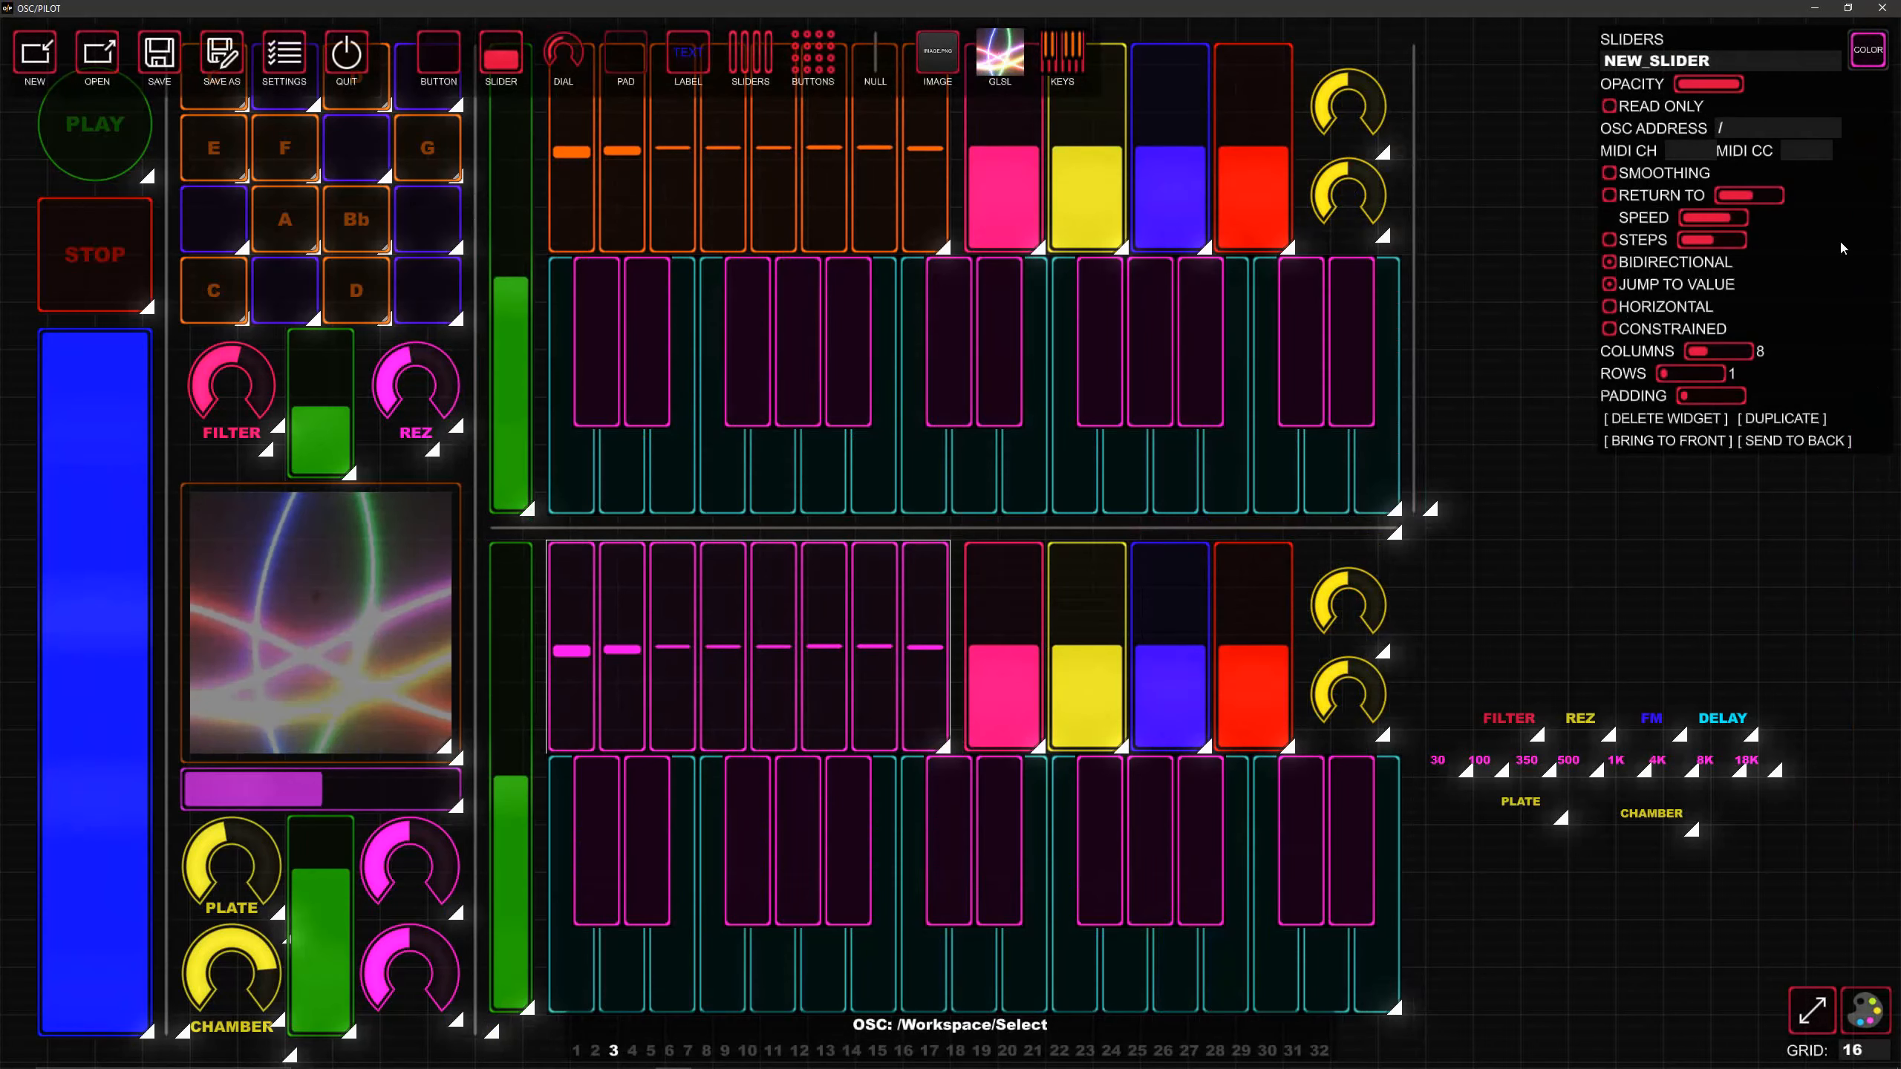
click(1880, 60)
click(1866, 678)
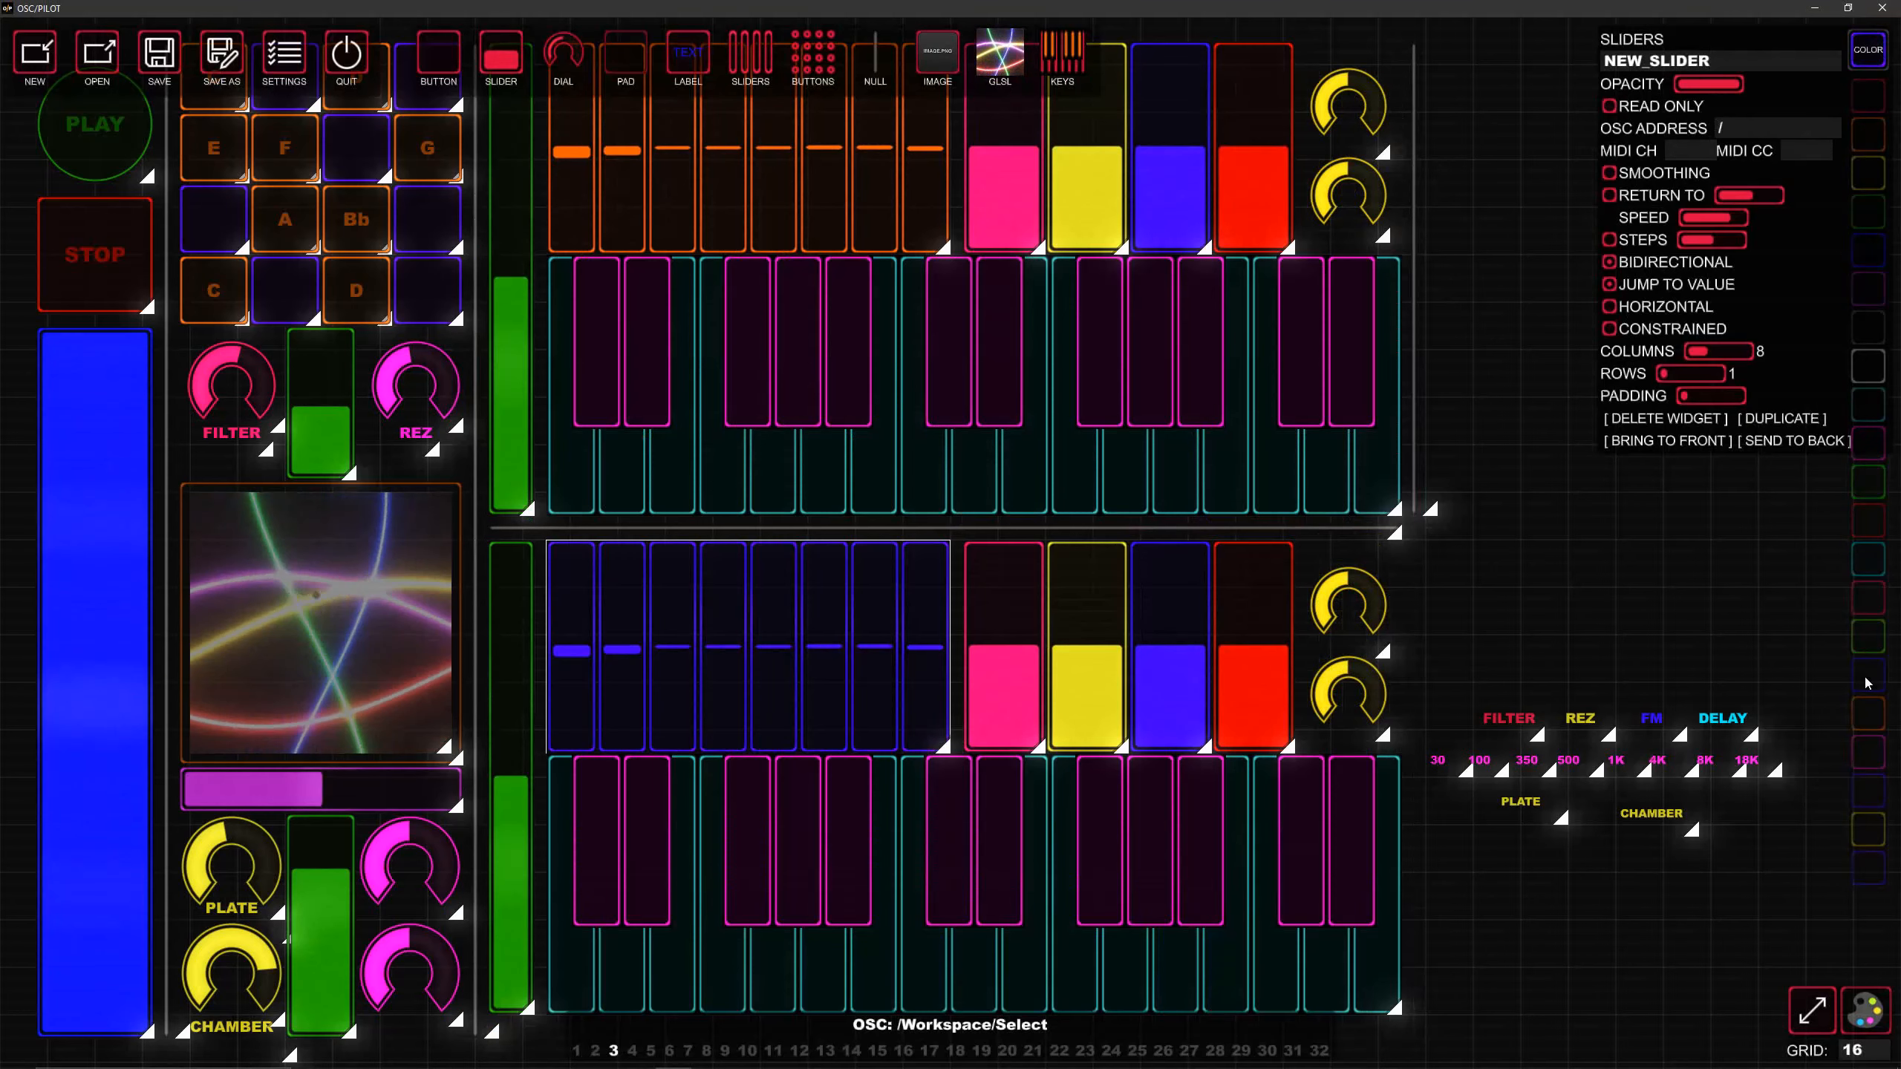
Step: Colour the lower section's first single slider cyan and the second orange
click(1024, 707)
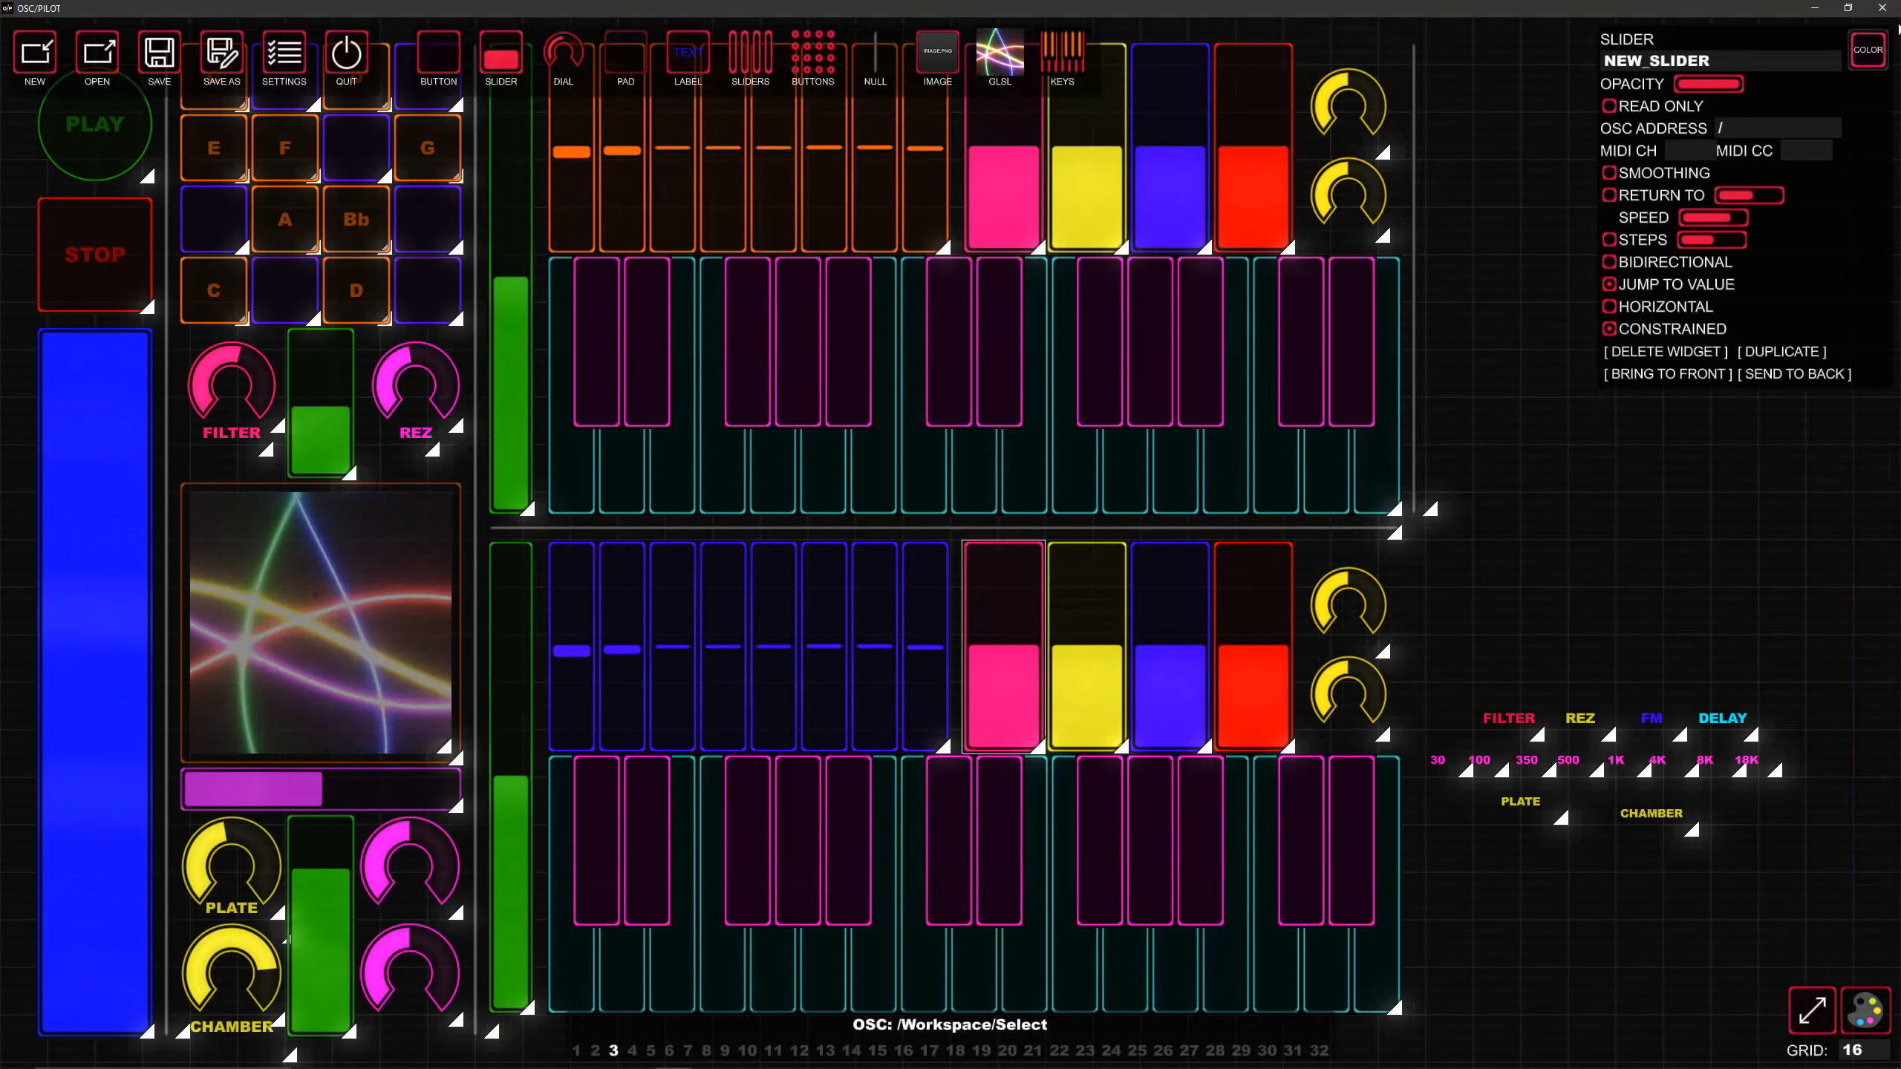
click(1874, 57)
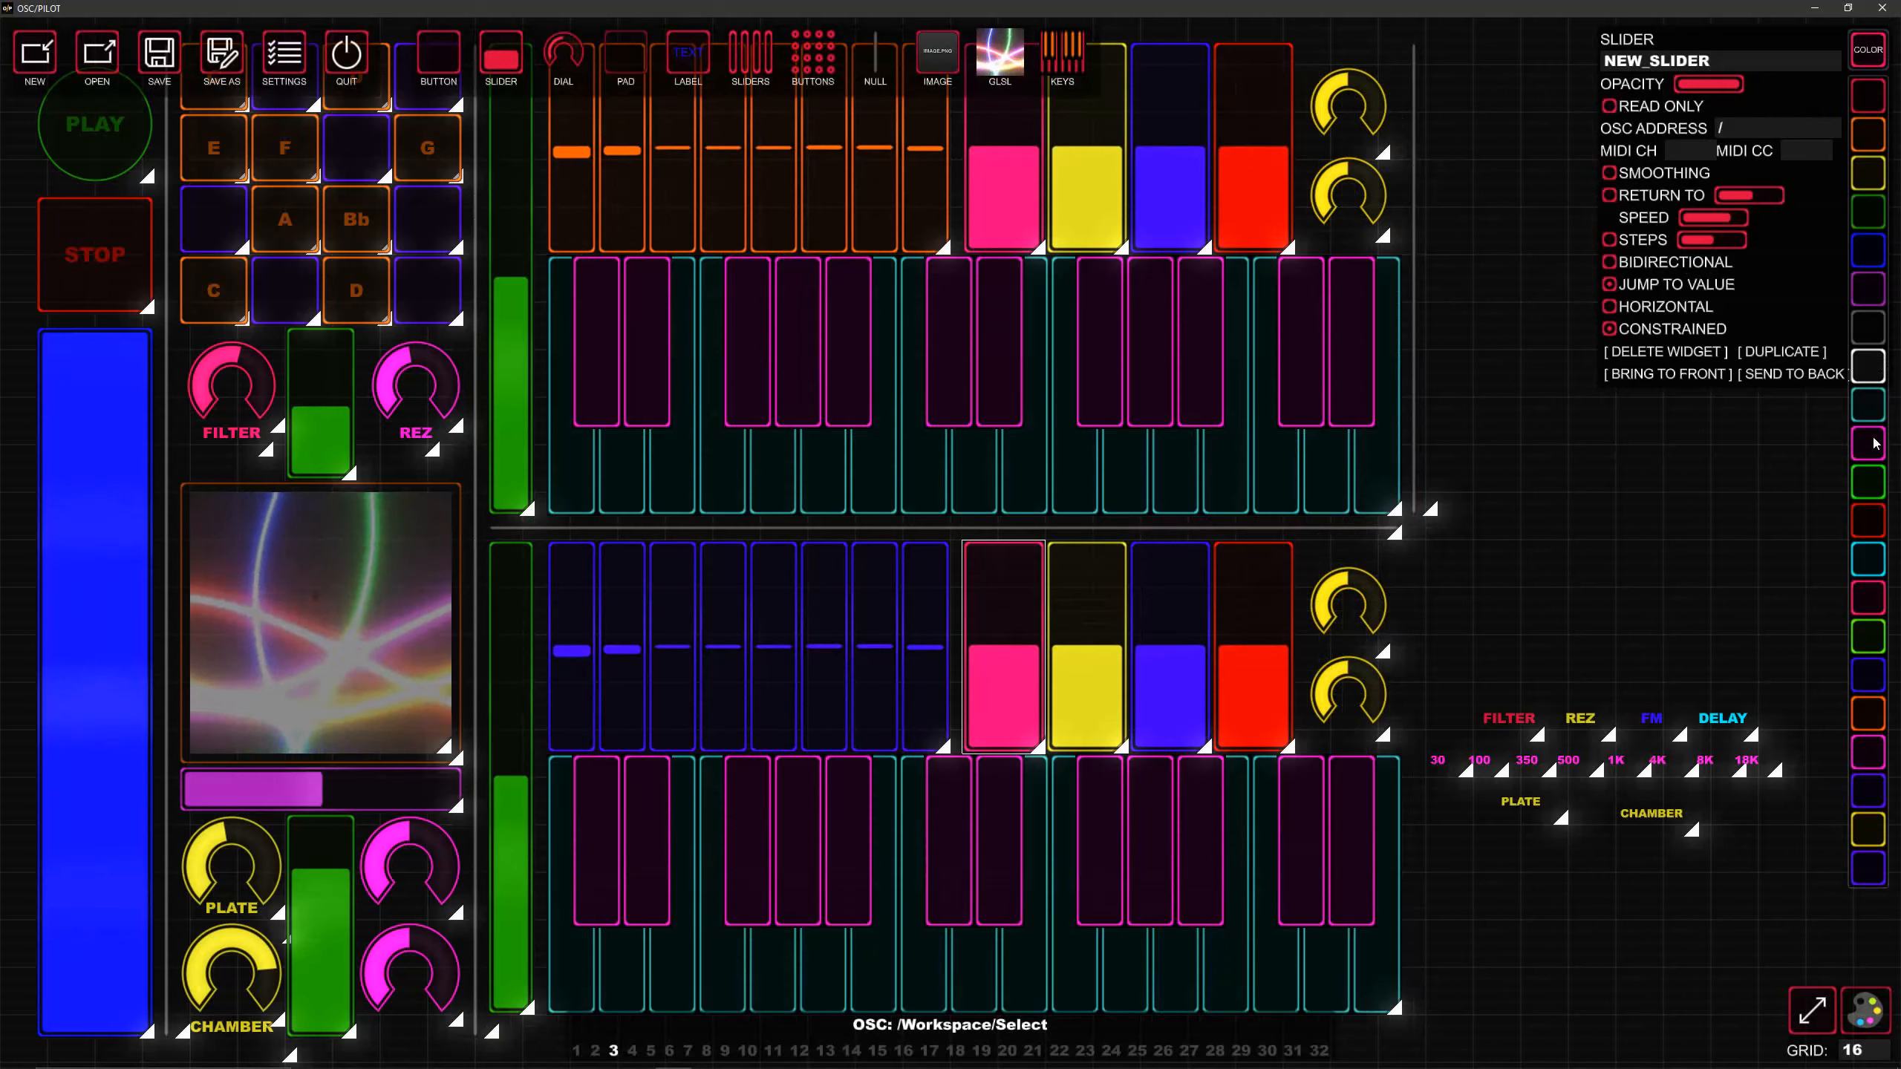
click(1873, 561)
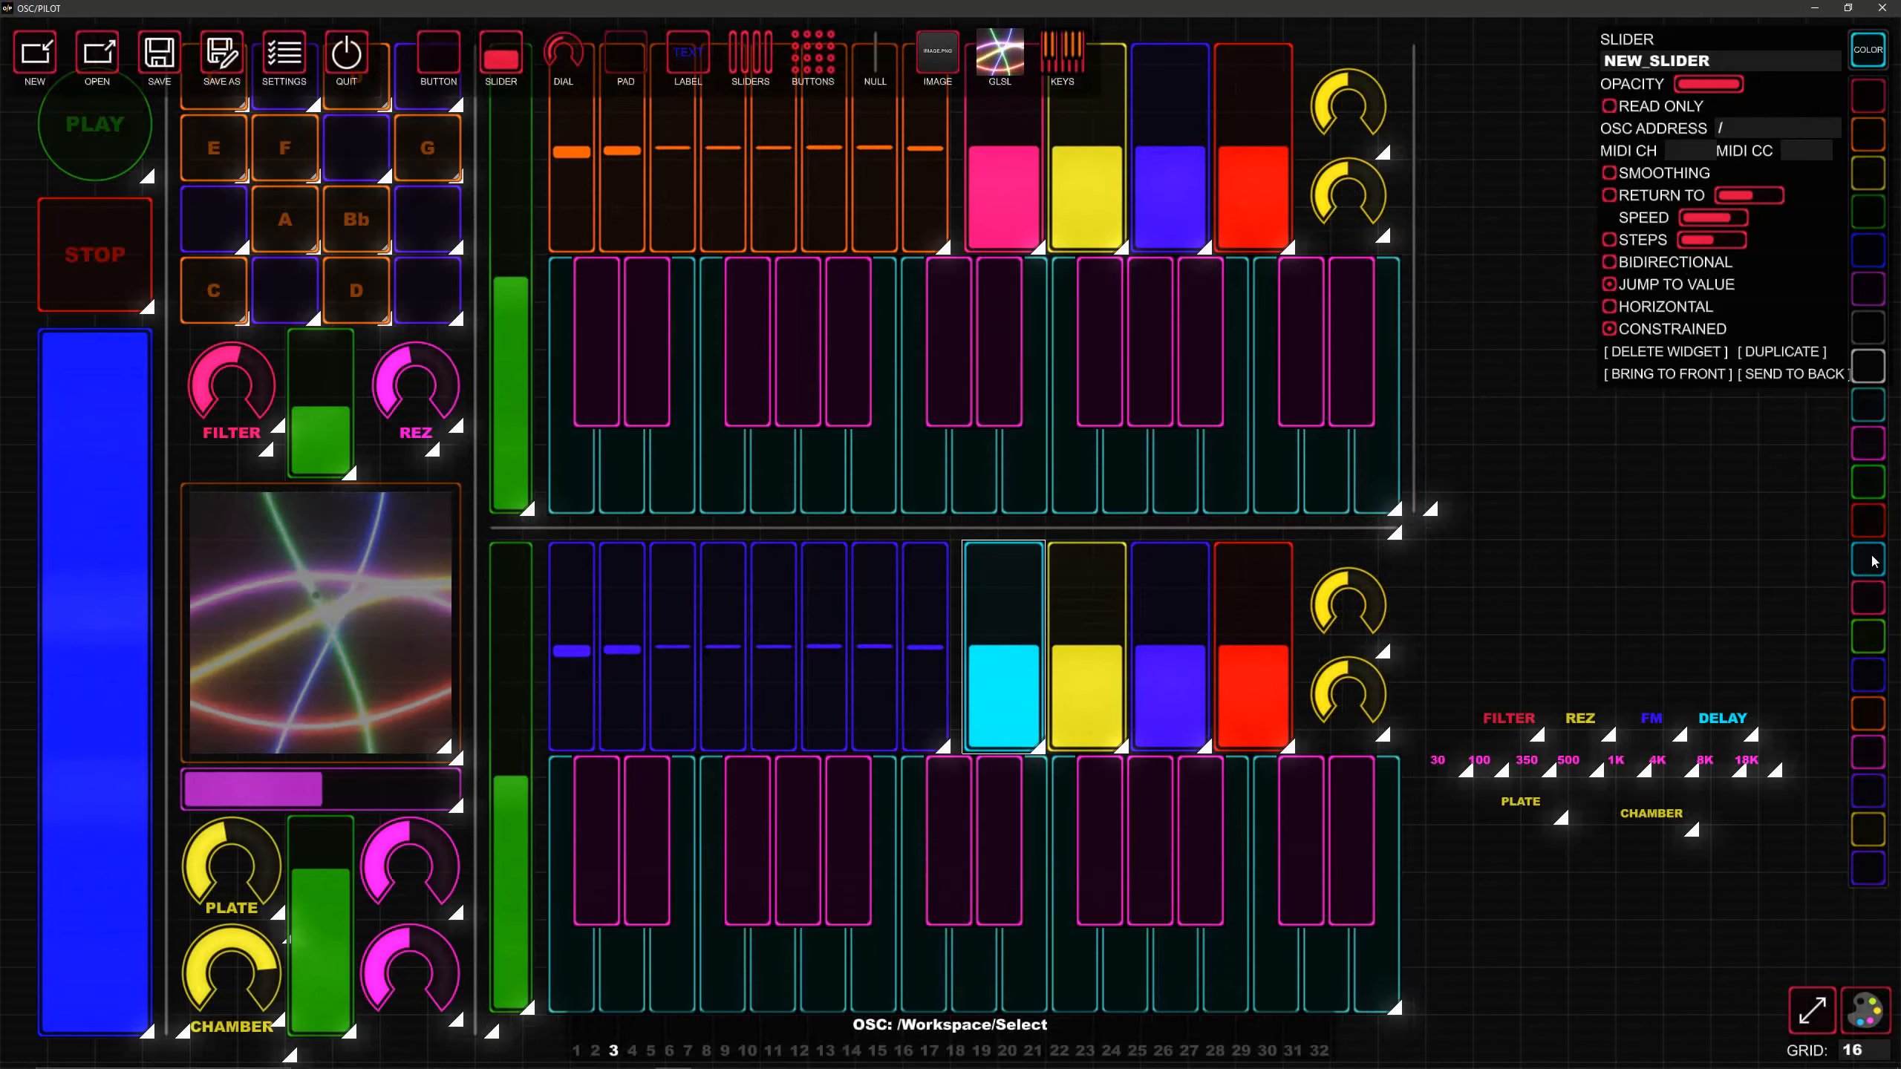
click(1080, 680)
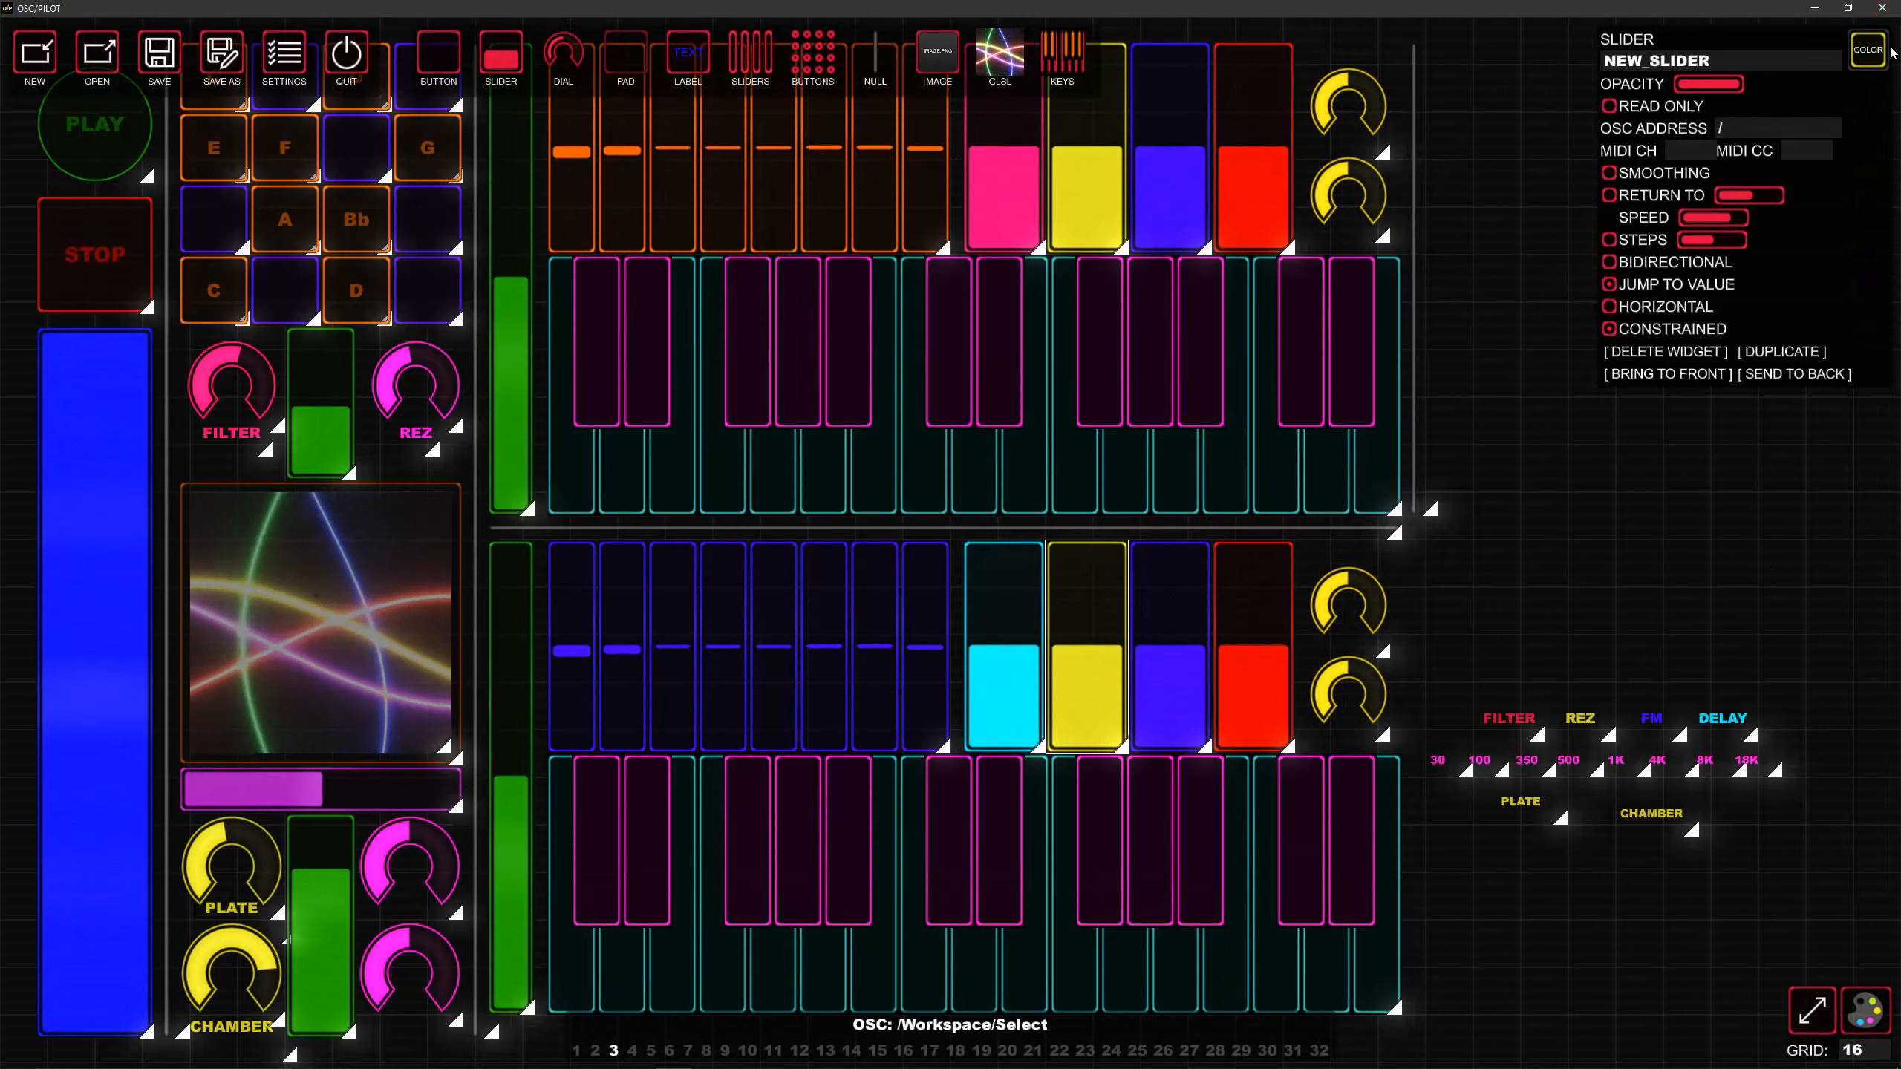
click(1868, 49)
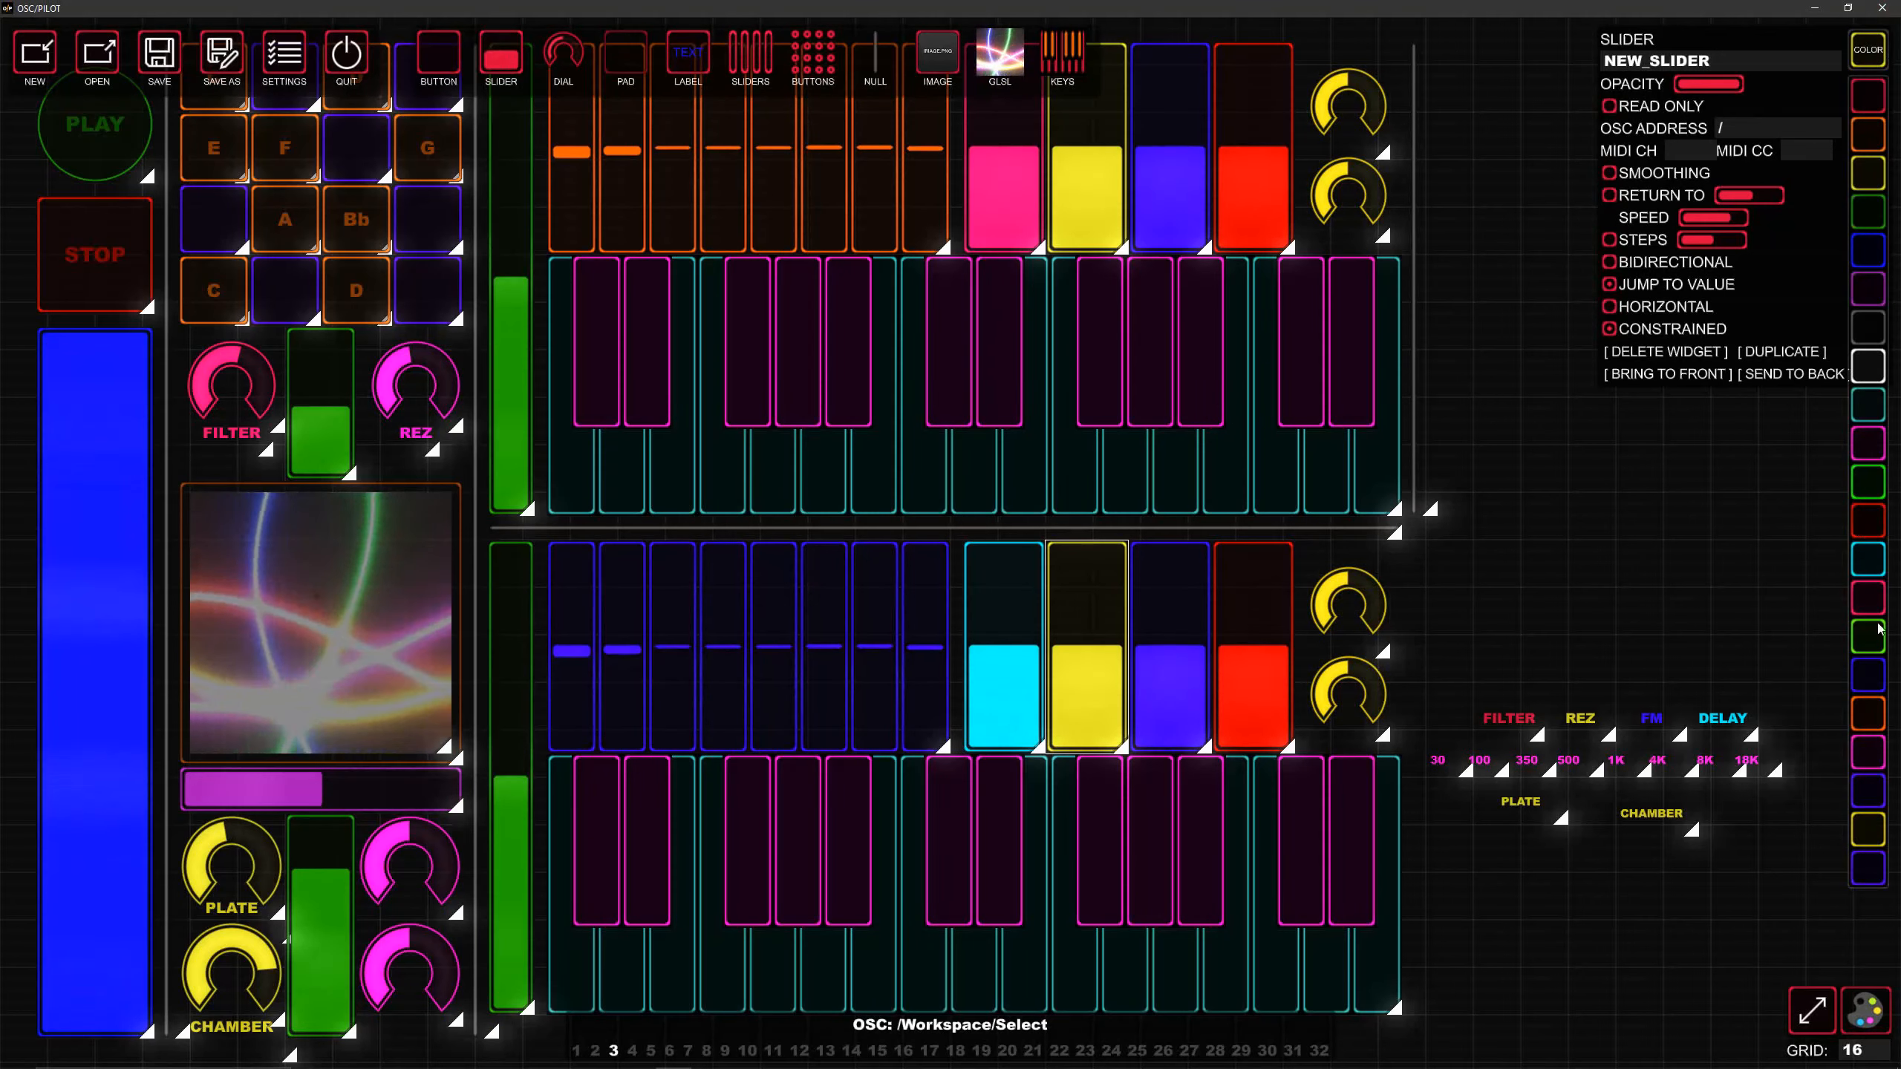
click(1874, 717)
Step: Colour the lower section's third single slider yellow and the fourth purple
click(1172, 674)
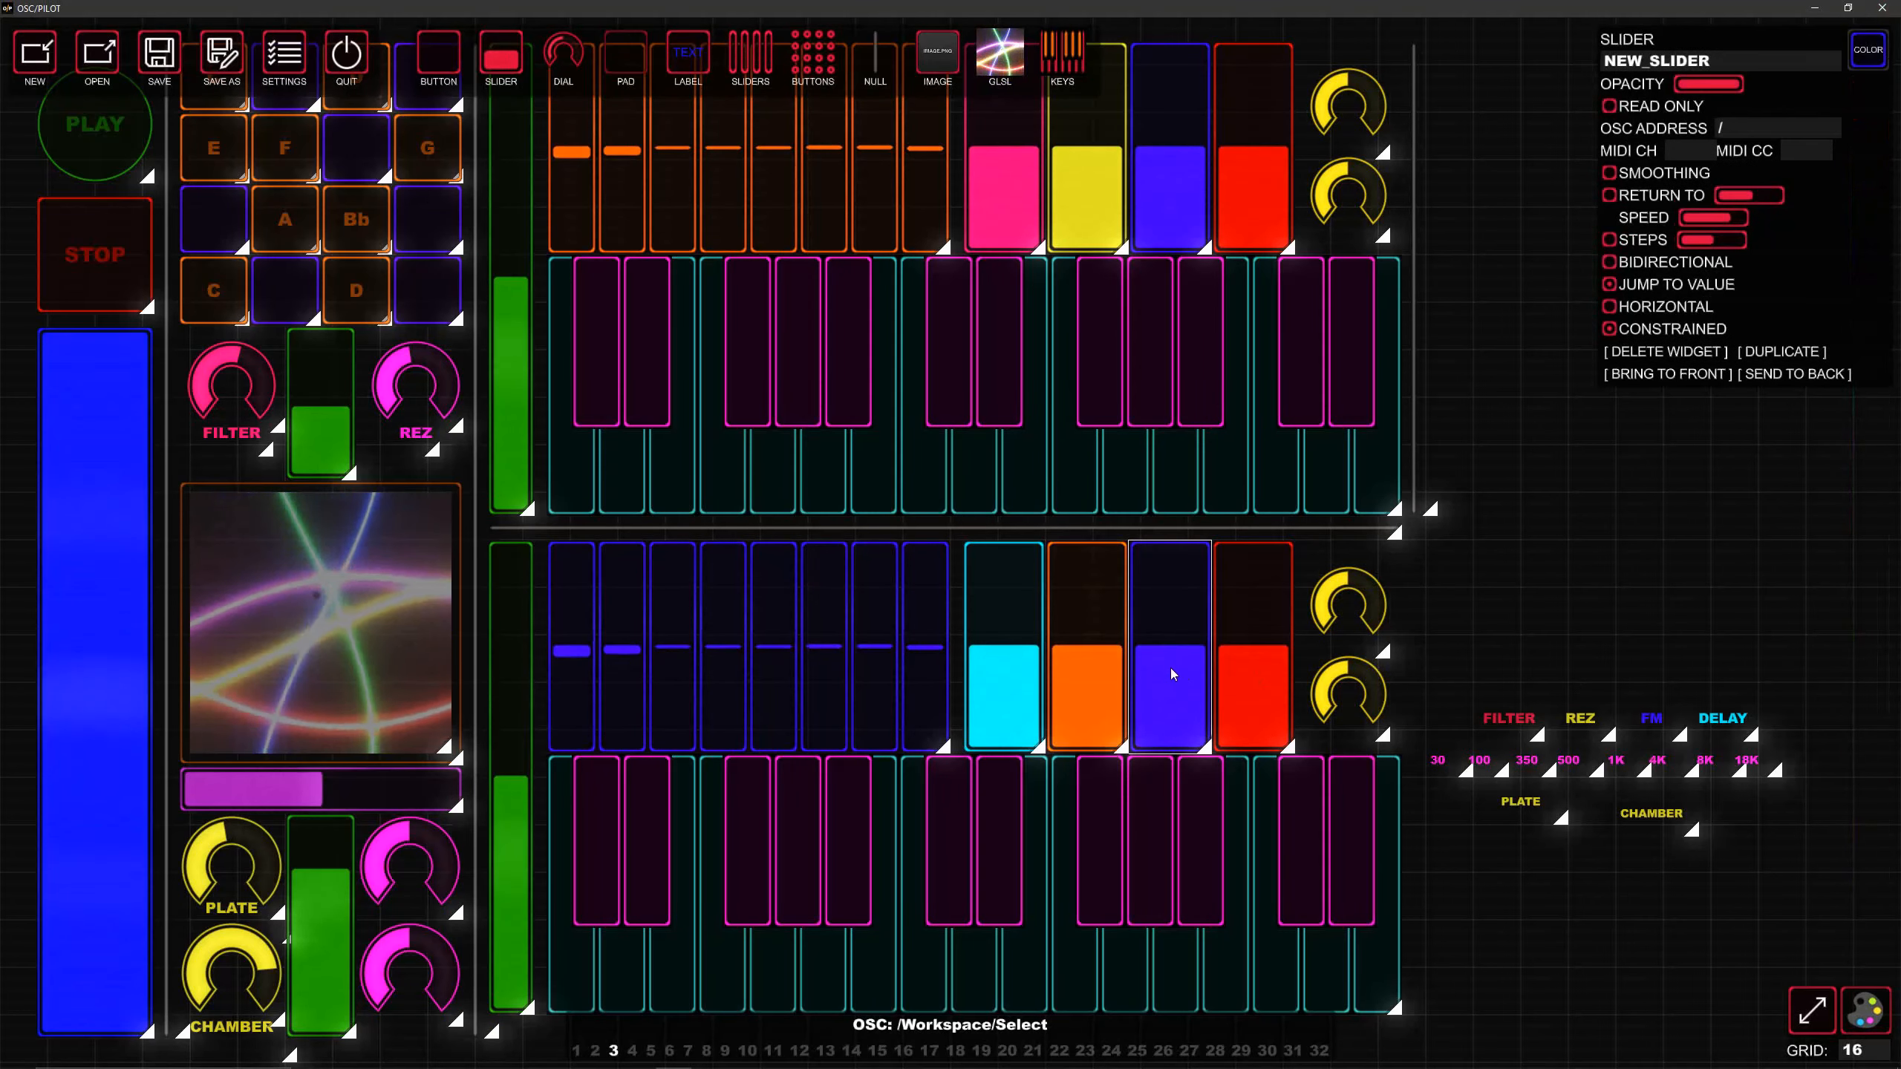
click(1875, 47)
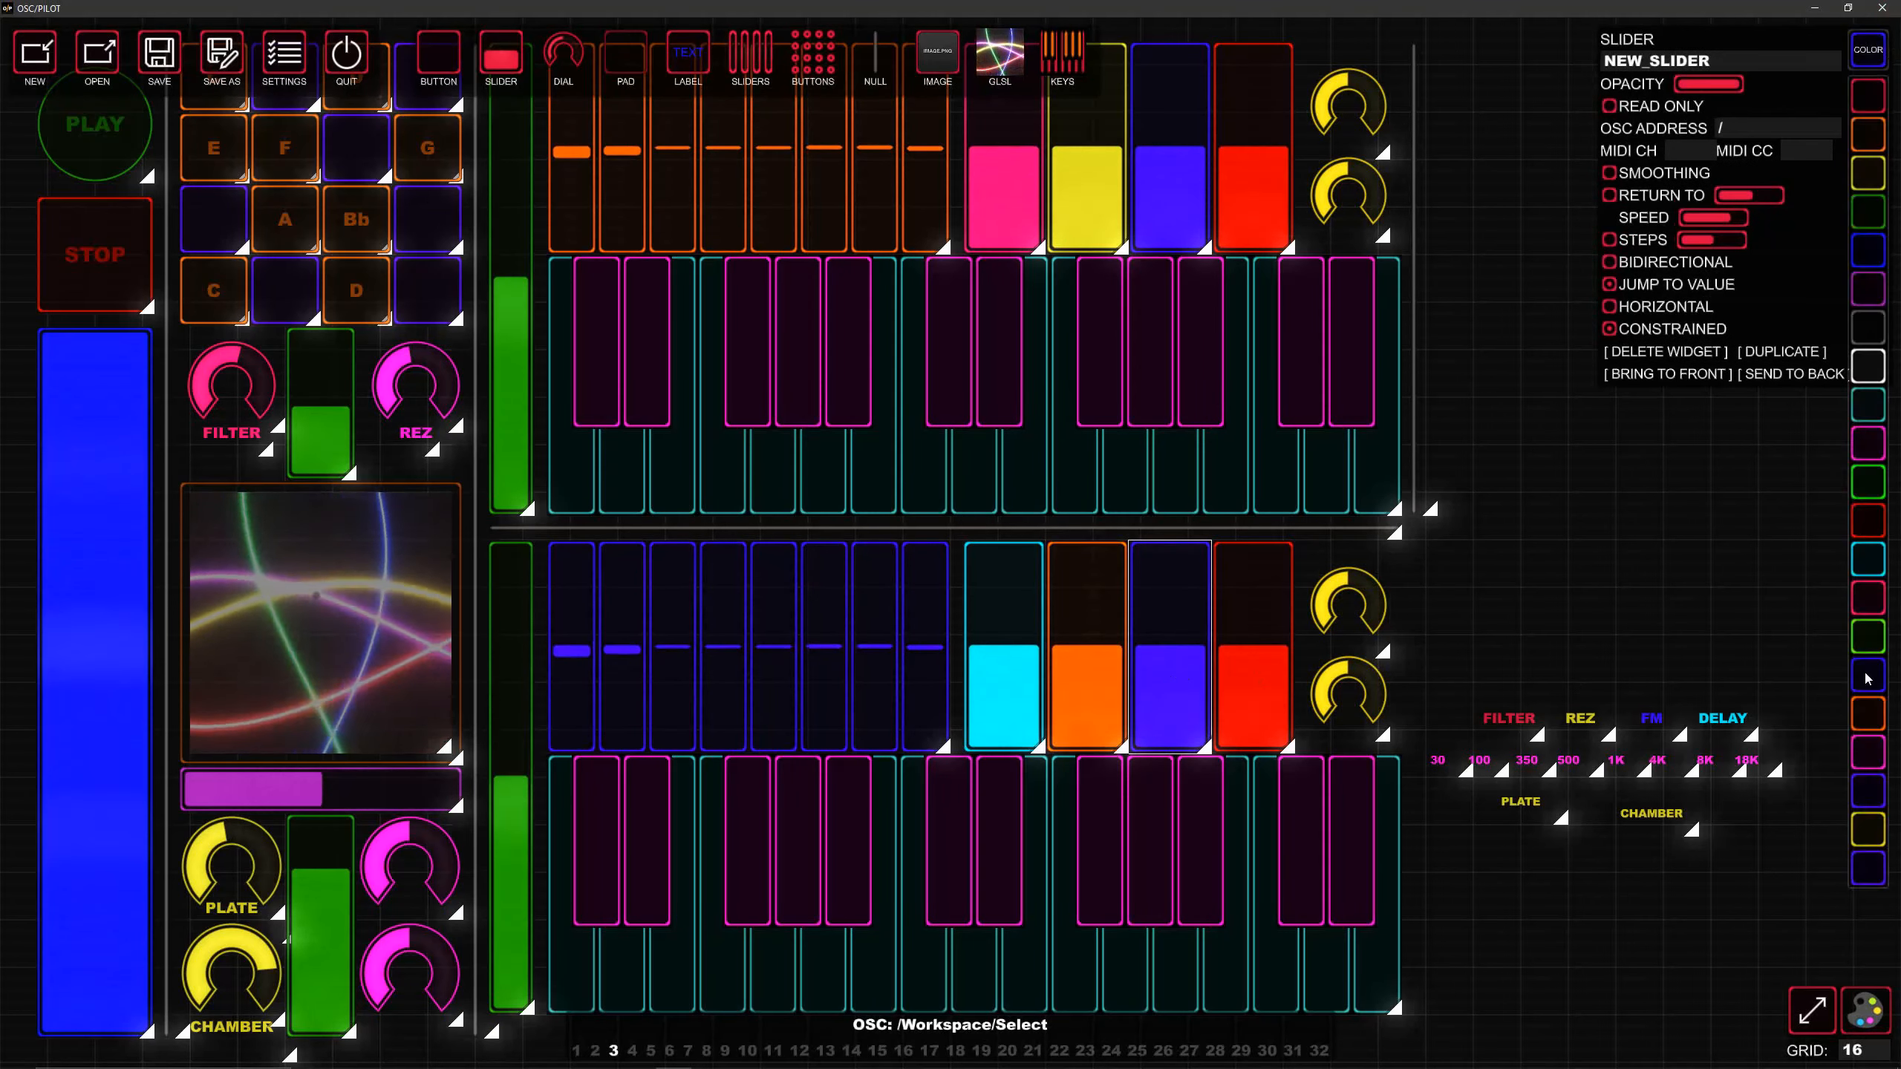
click(1868, 827)
click(1258, 646)
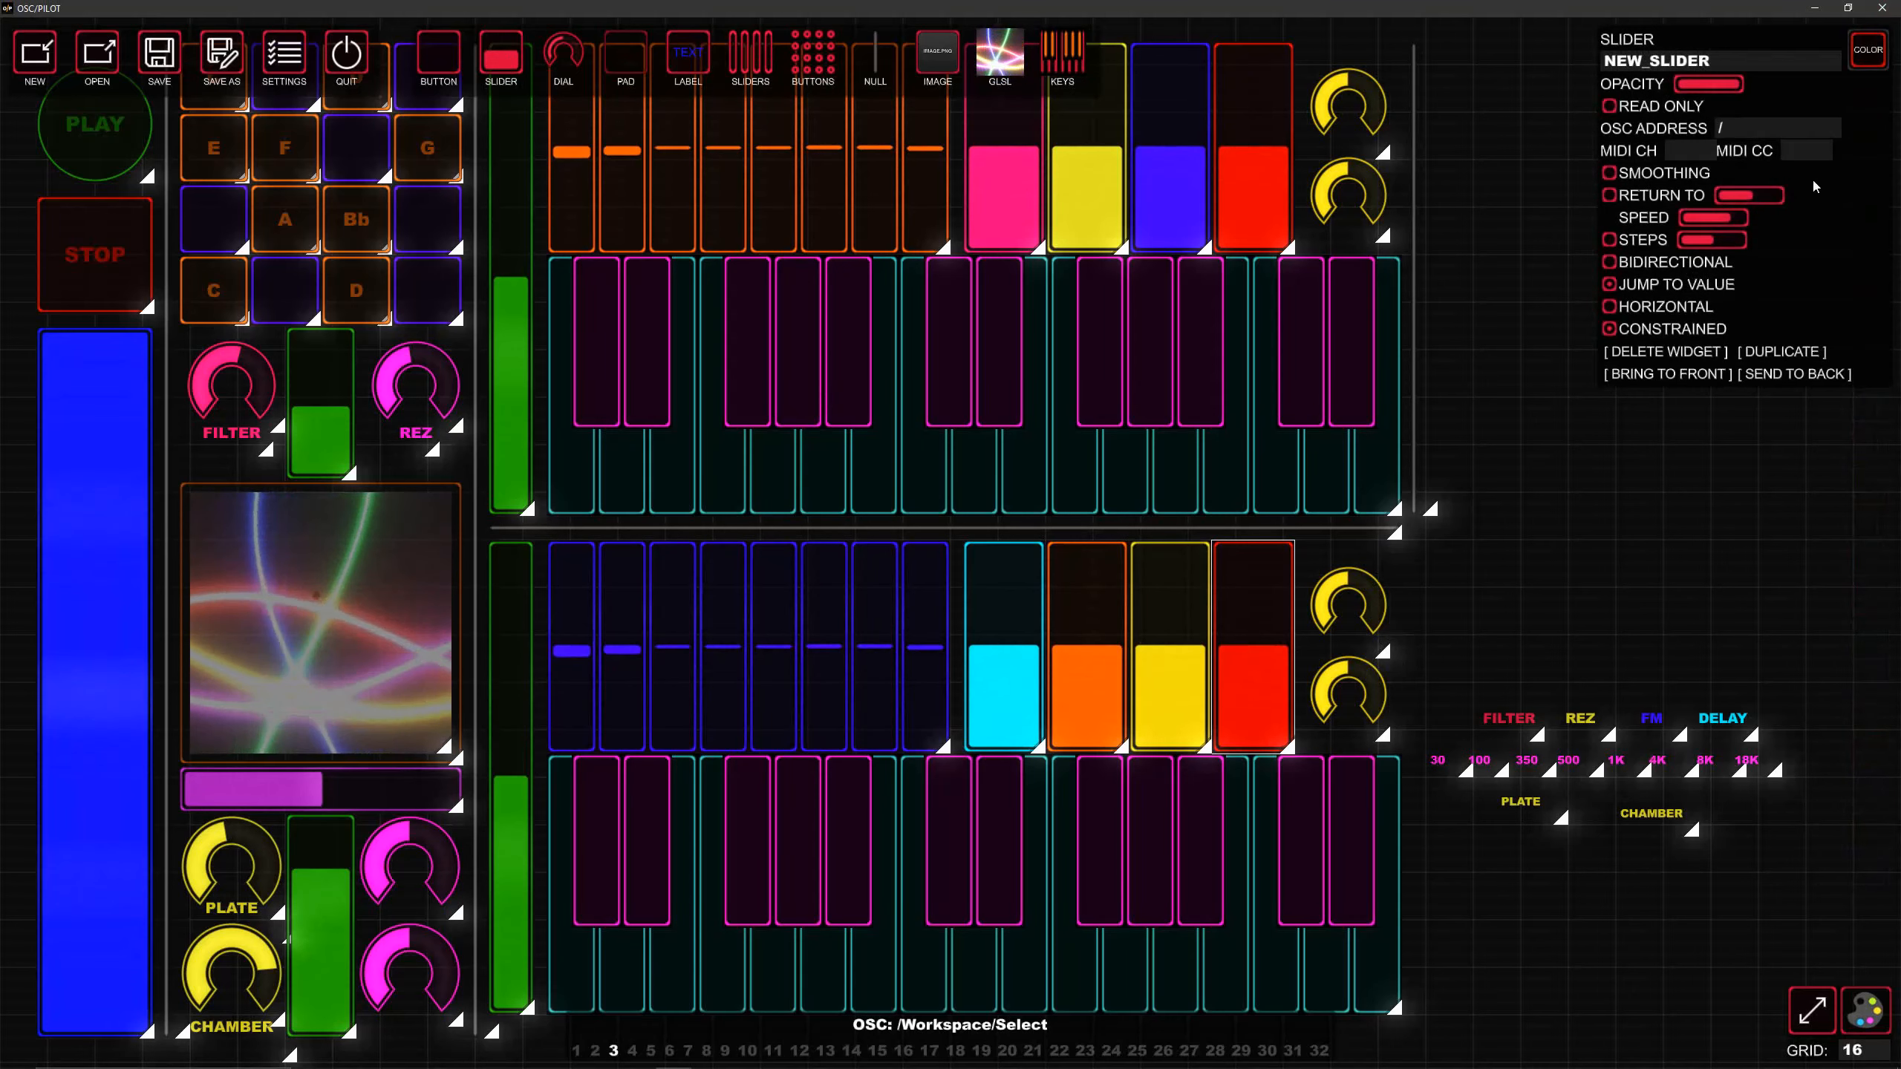
click(1868, 50)
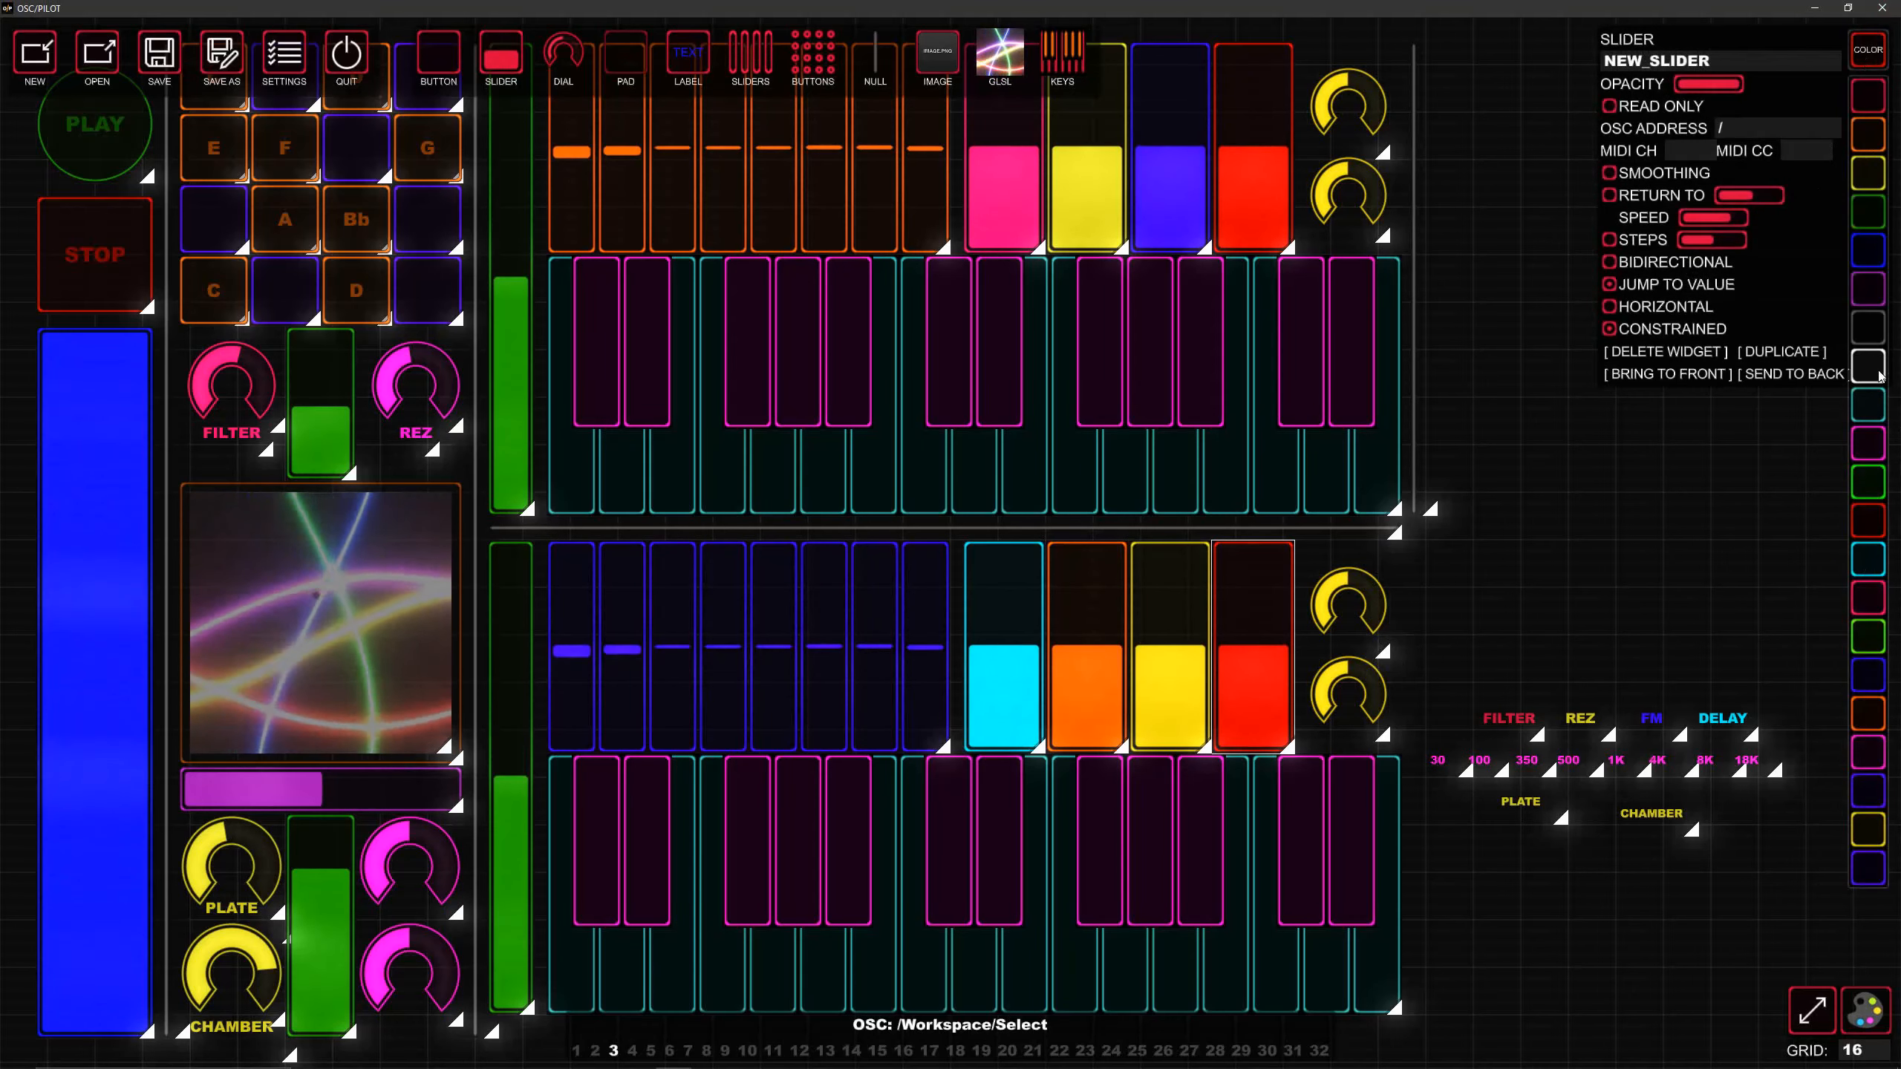
click(1869, 300)
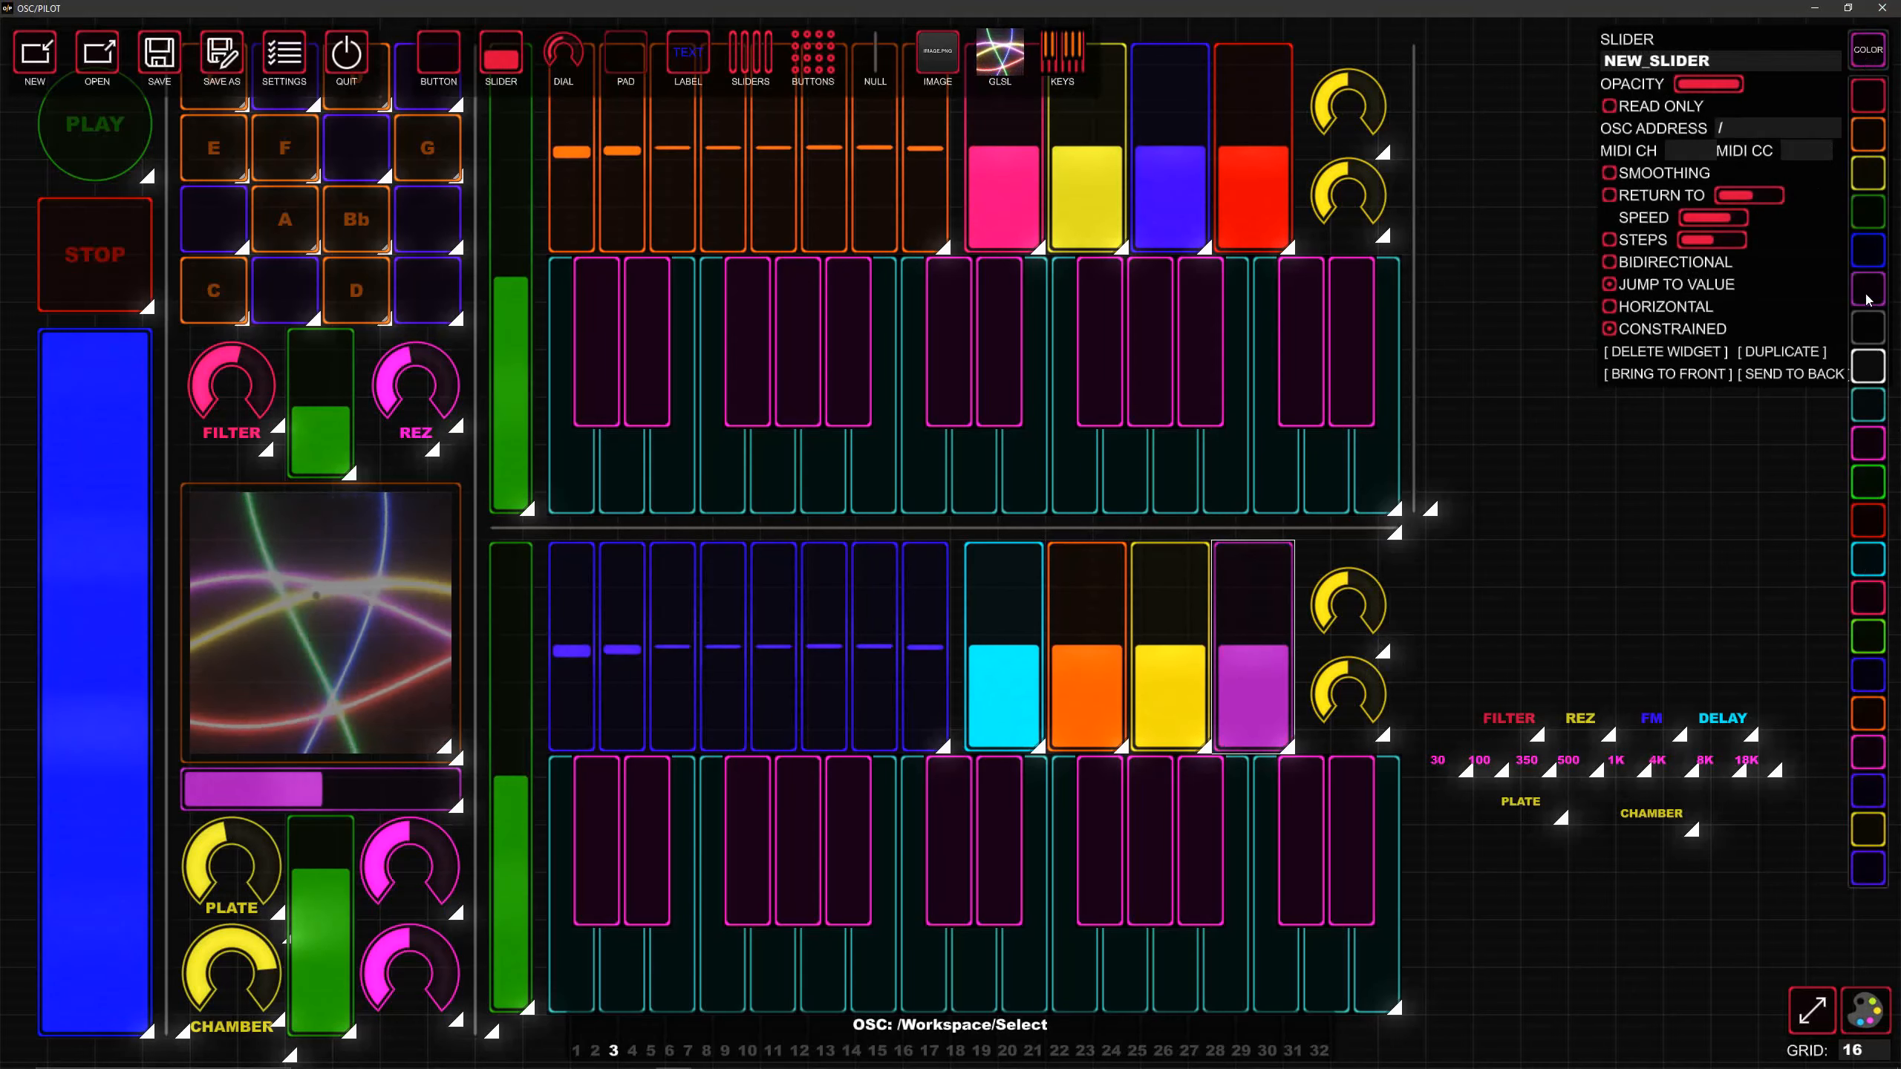
Step: Colour the lower section's keyboard with green white keys and red black keys
click(1005, 975)
mouse_move(1835, 527)
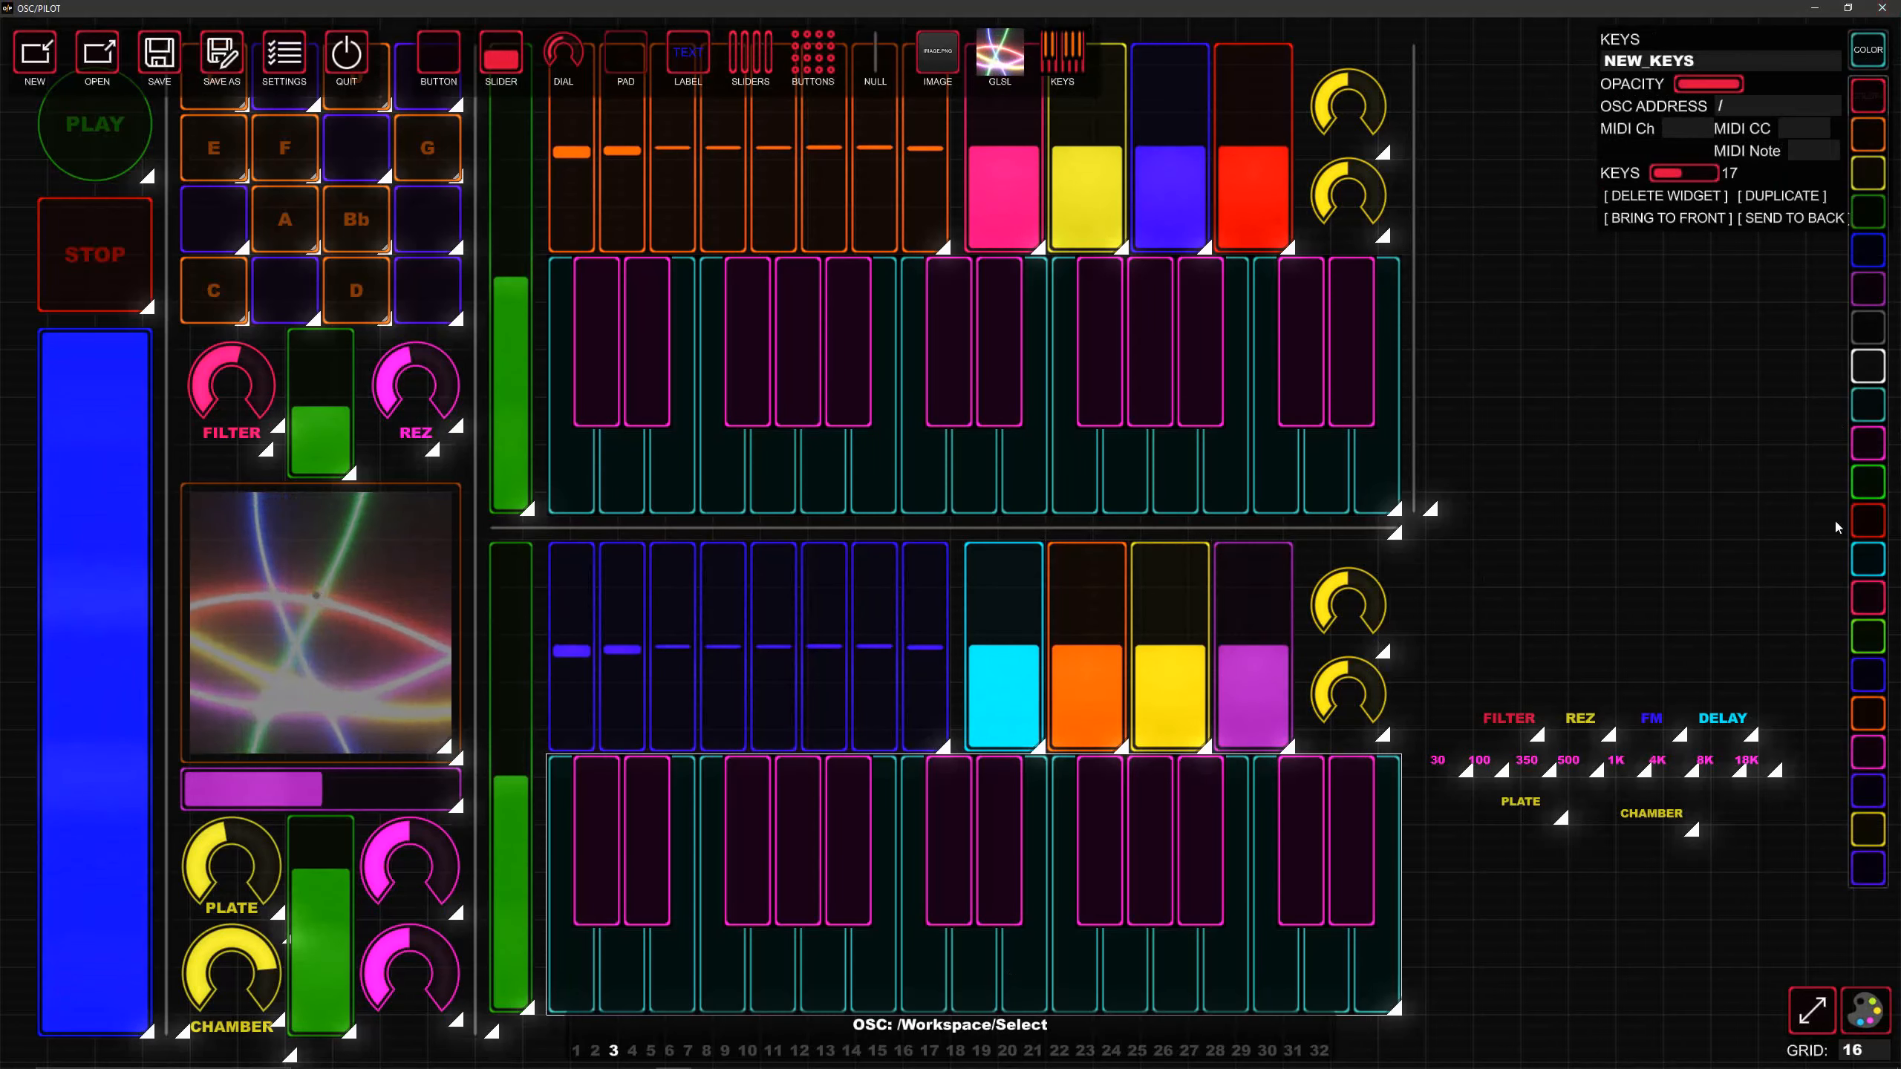
click(1868, 481)
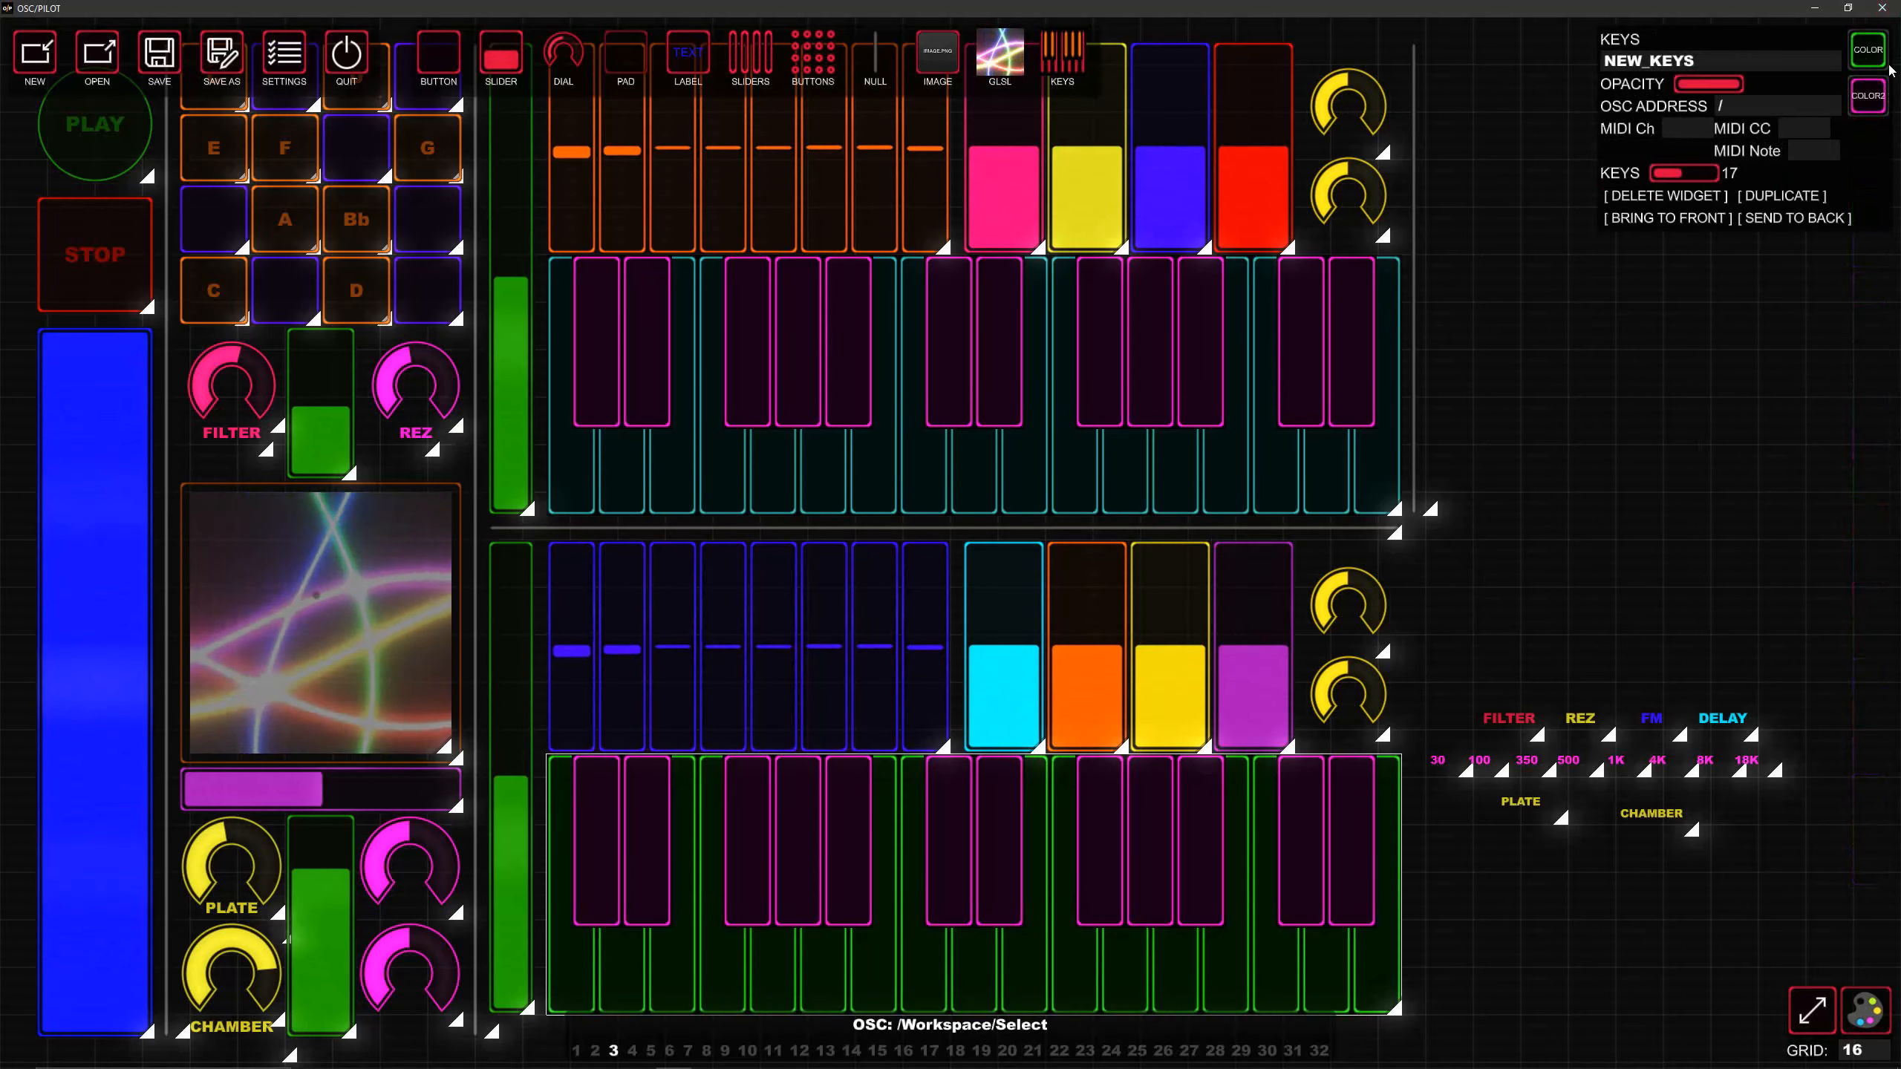
click(1869, 98)
click(1875, 565)
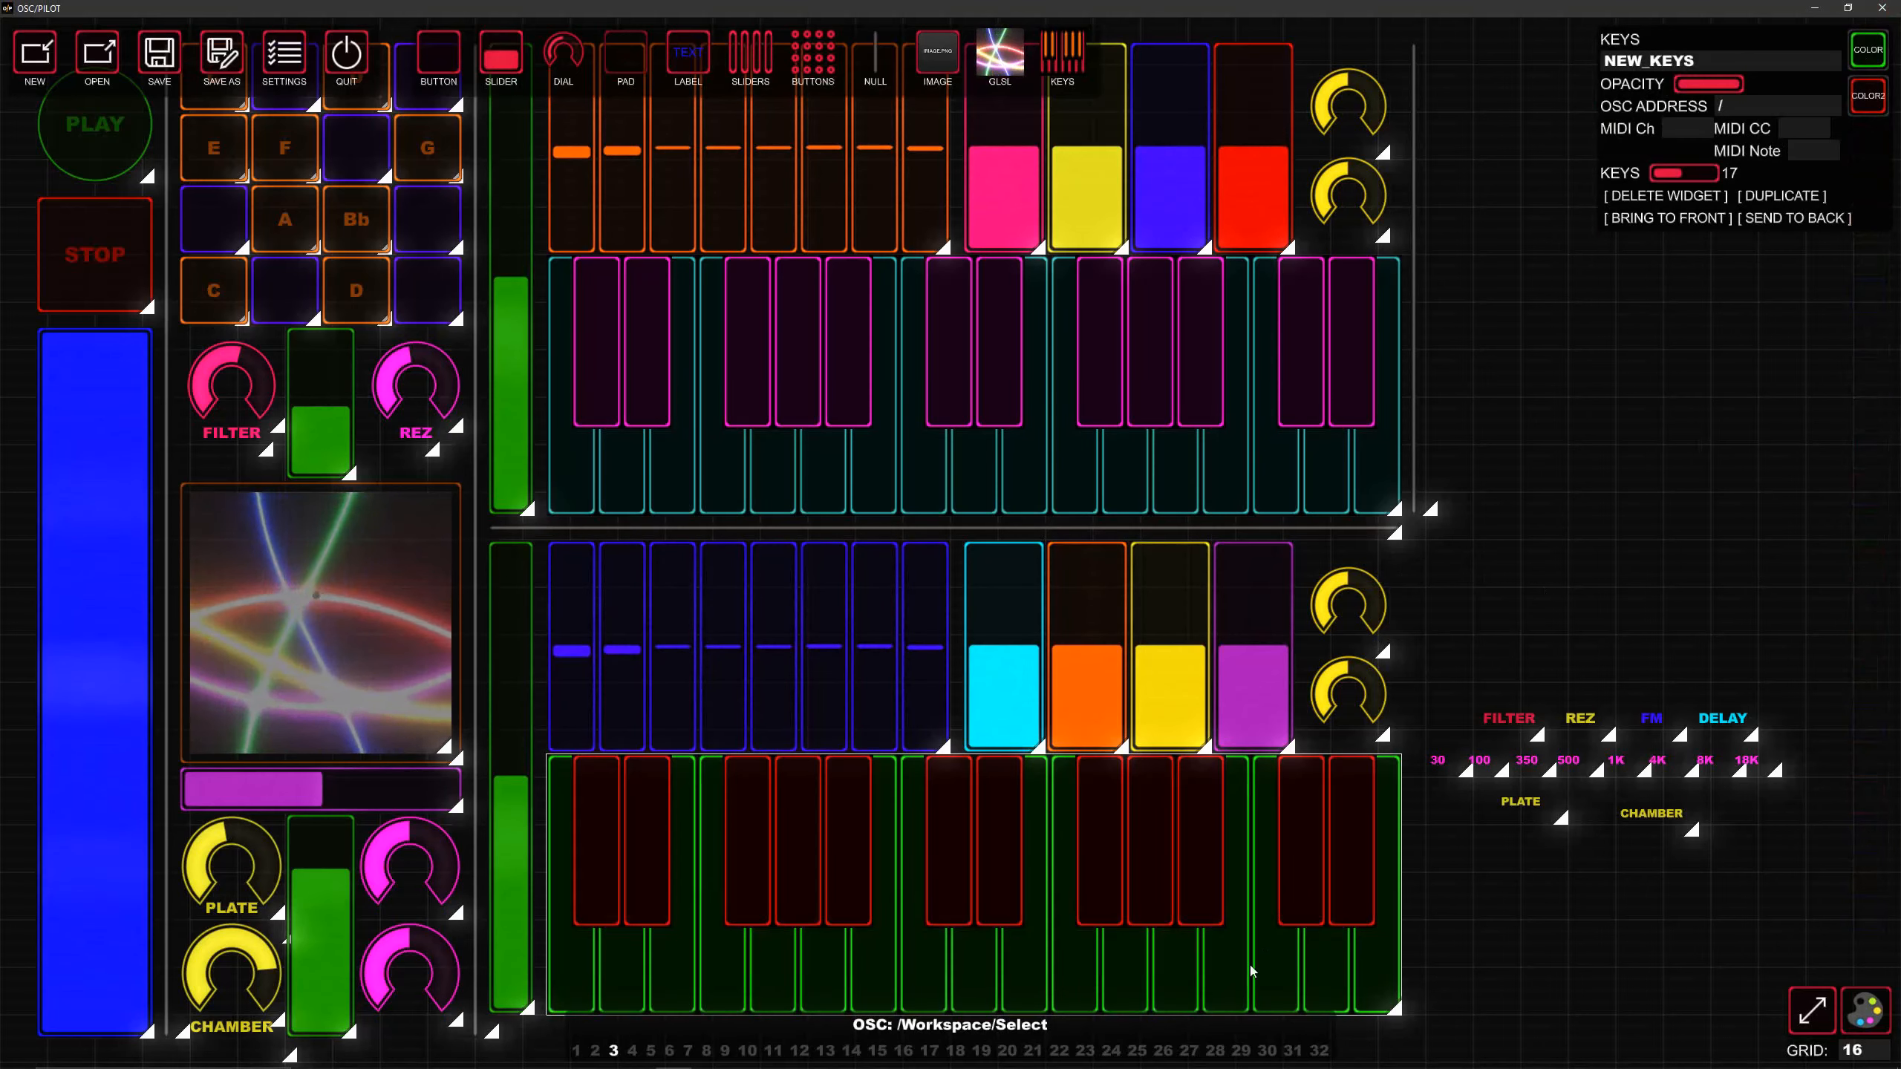
Step: Recolour the lower keyboard's white keys magenta and check the layout outside edit mode
click(1885, 52)
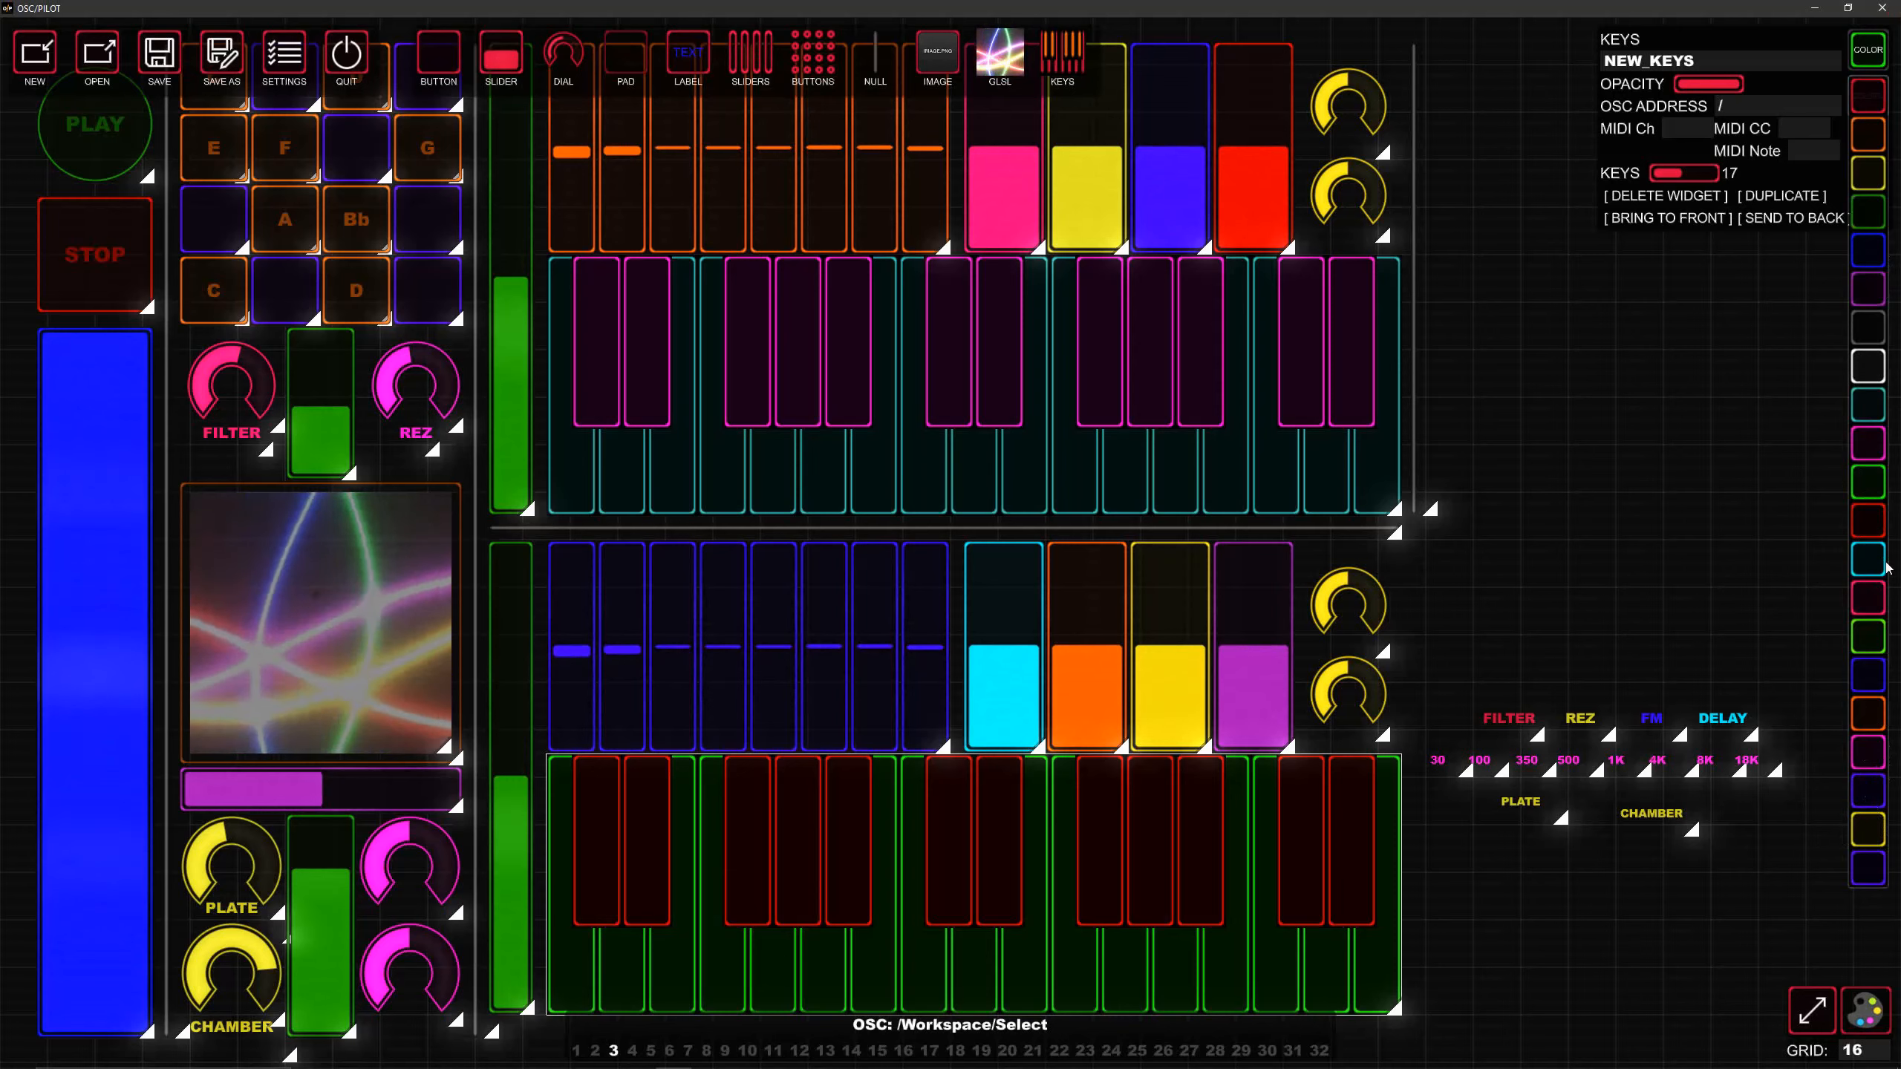
click(1865, 441)
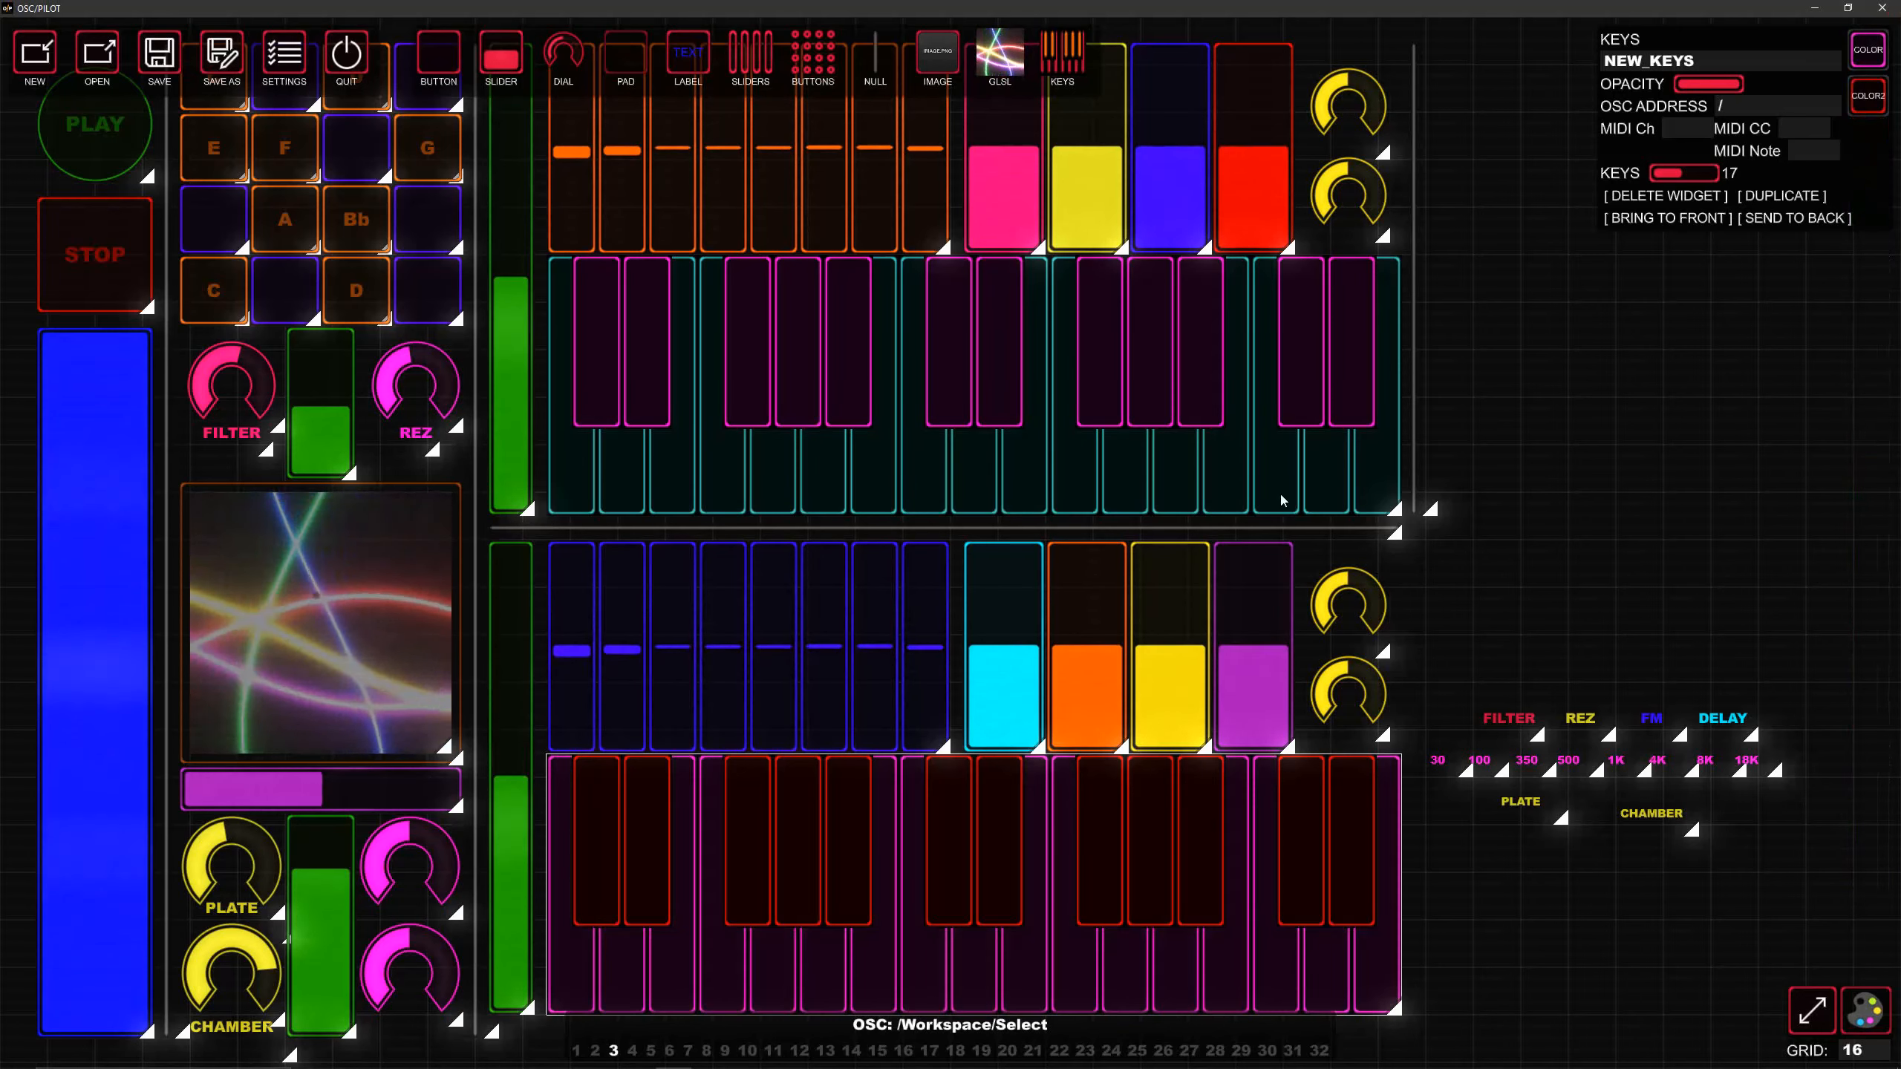
click(1488, 491)
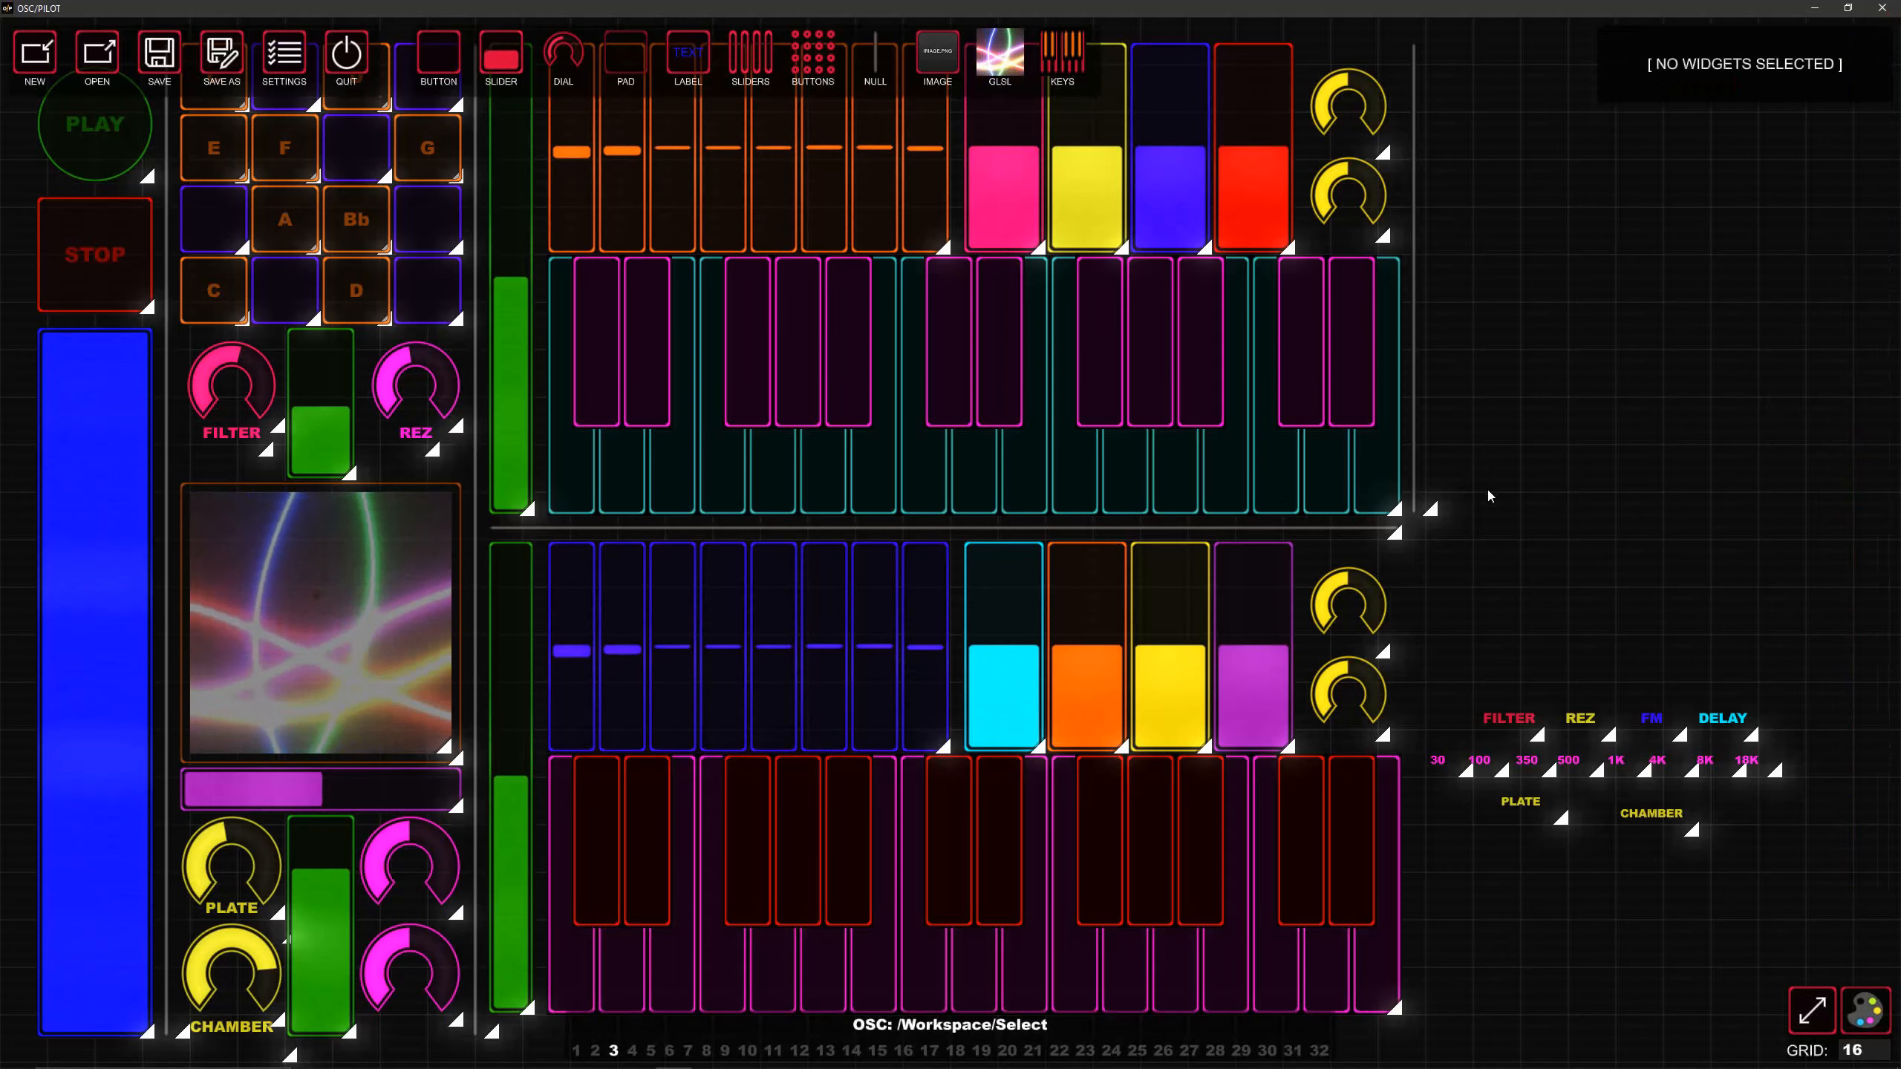
key(Tab)
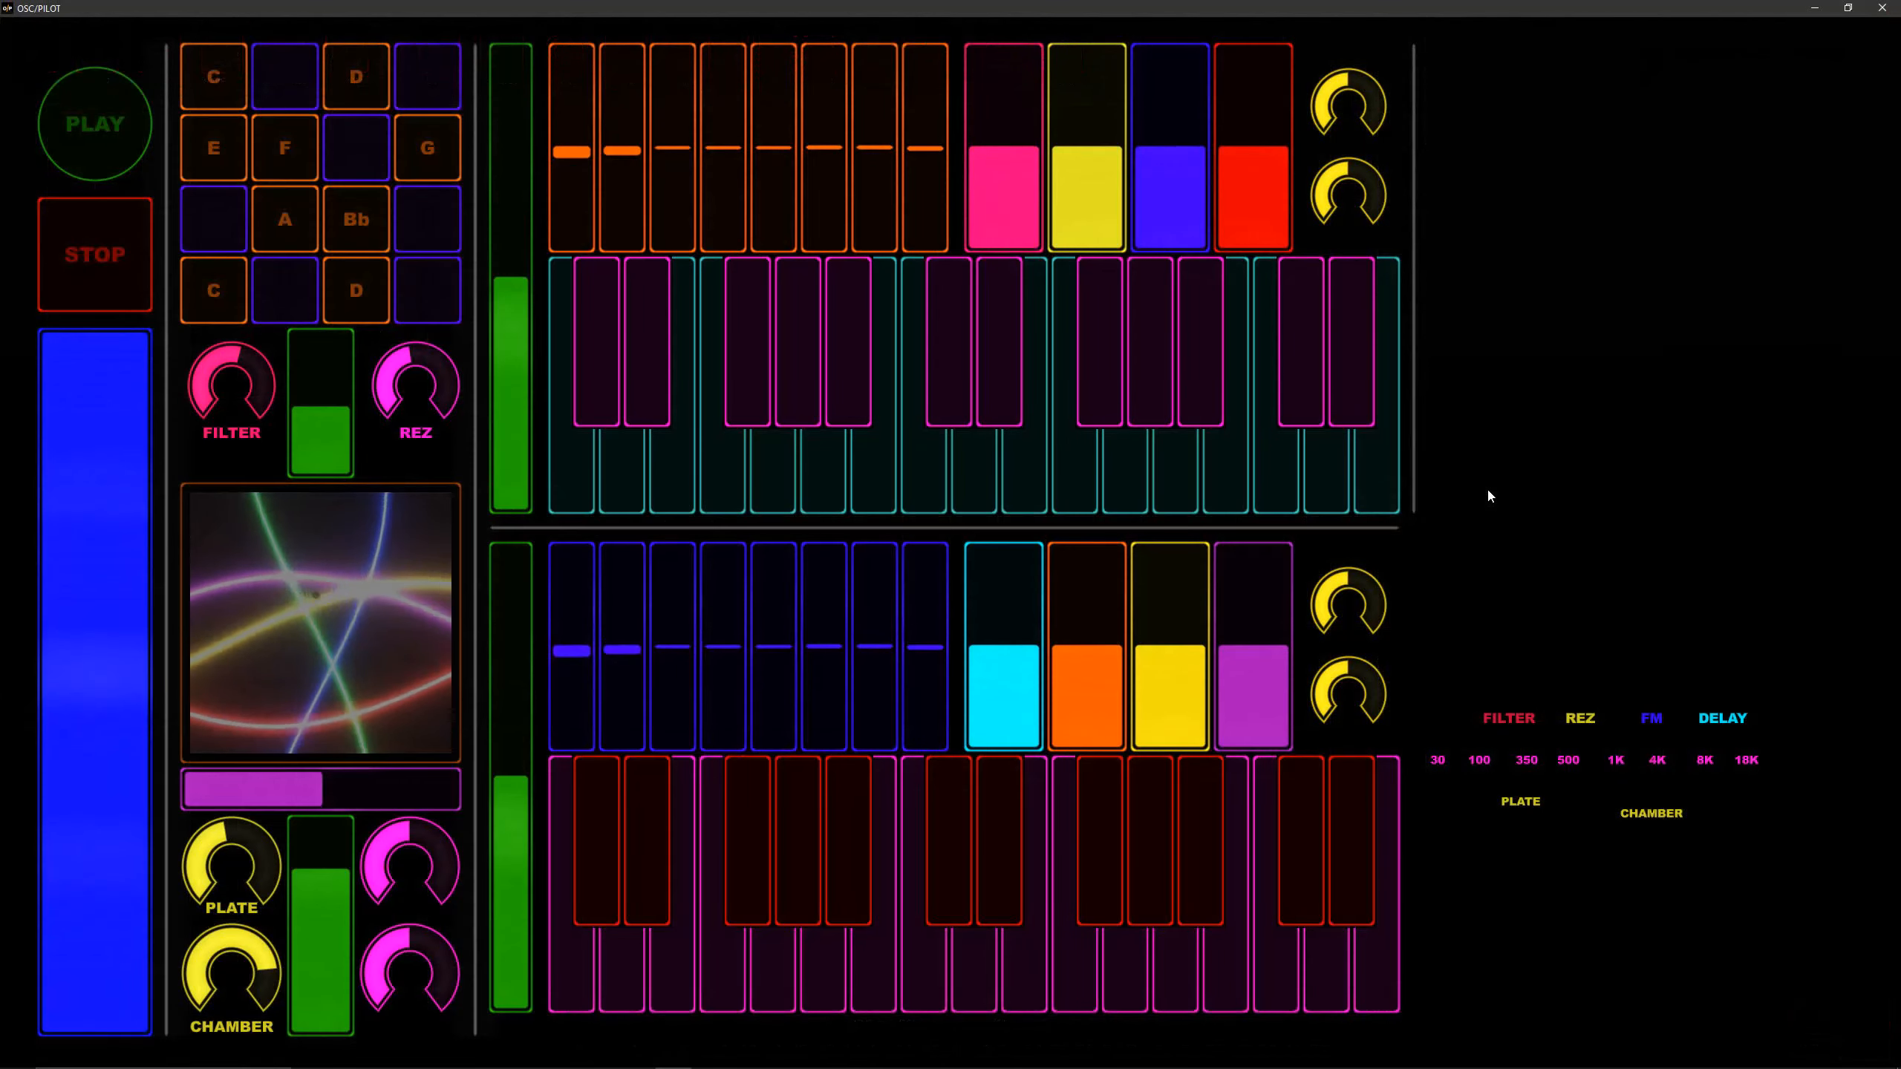
key(Tab)
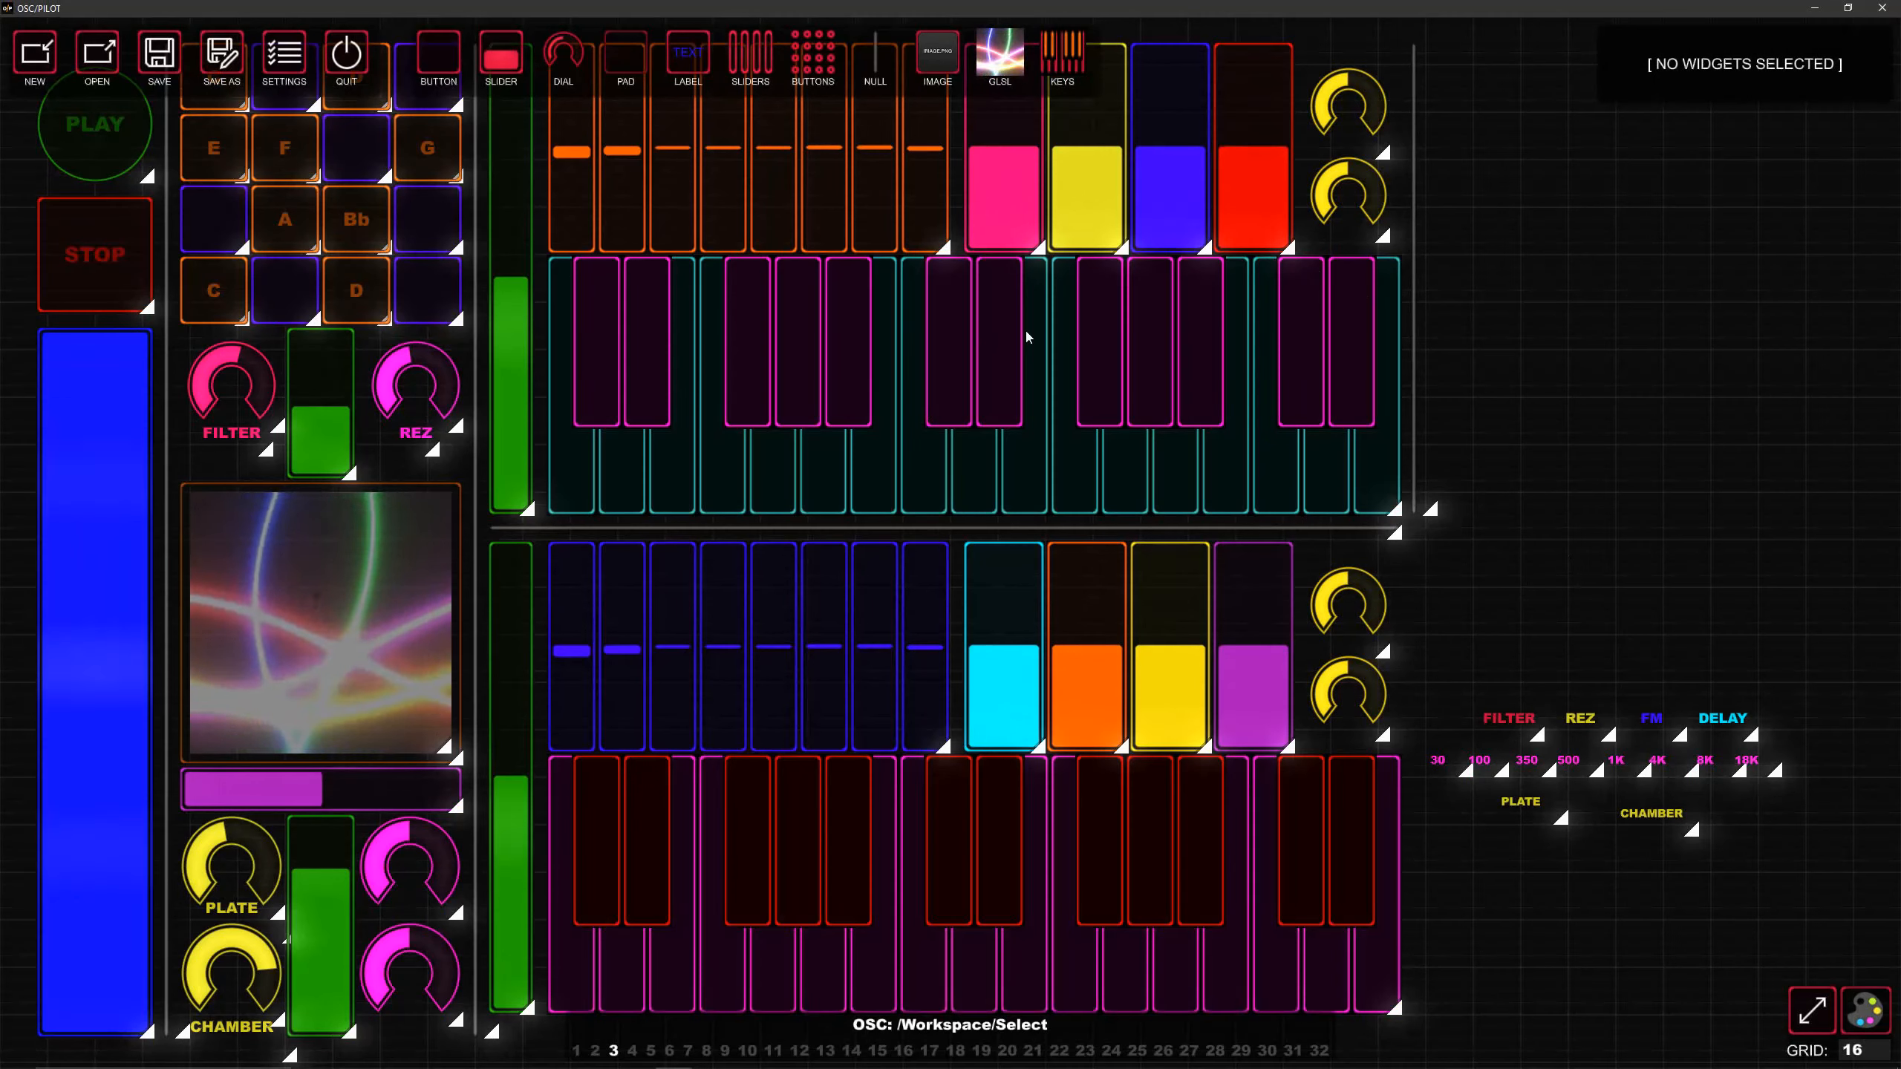
Step: Move the spare FILTER label onto the upper end of the pink slider in the upper section
drag(1443, 669, 1814, 865)
click(1616, 601)
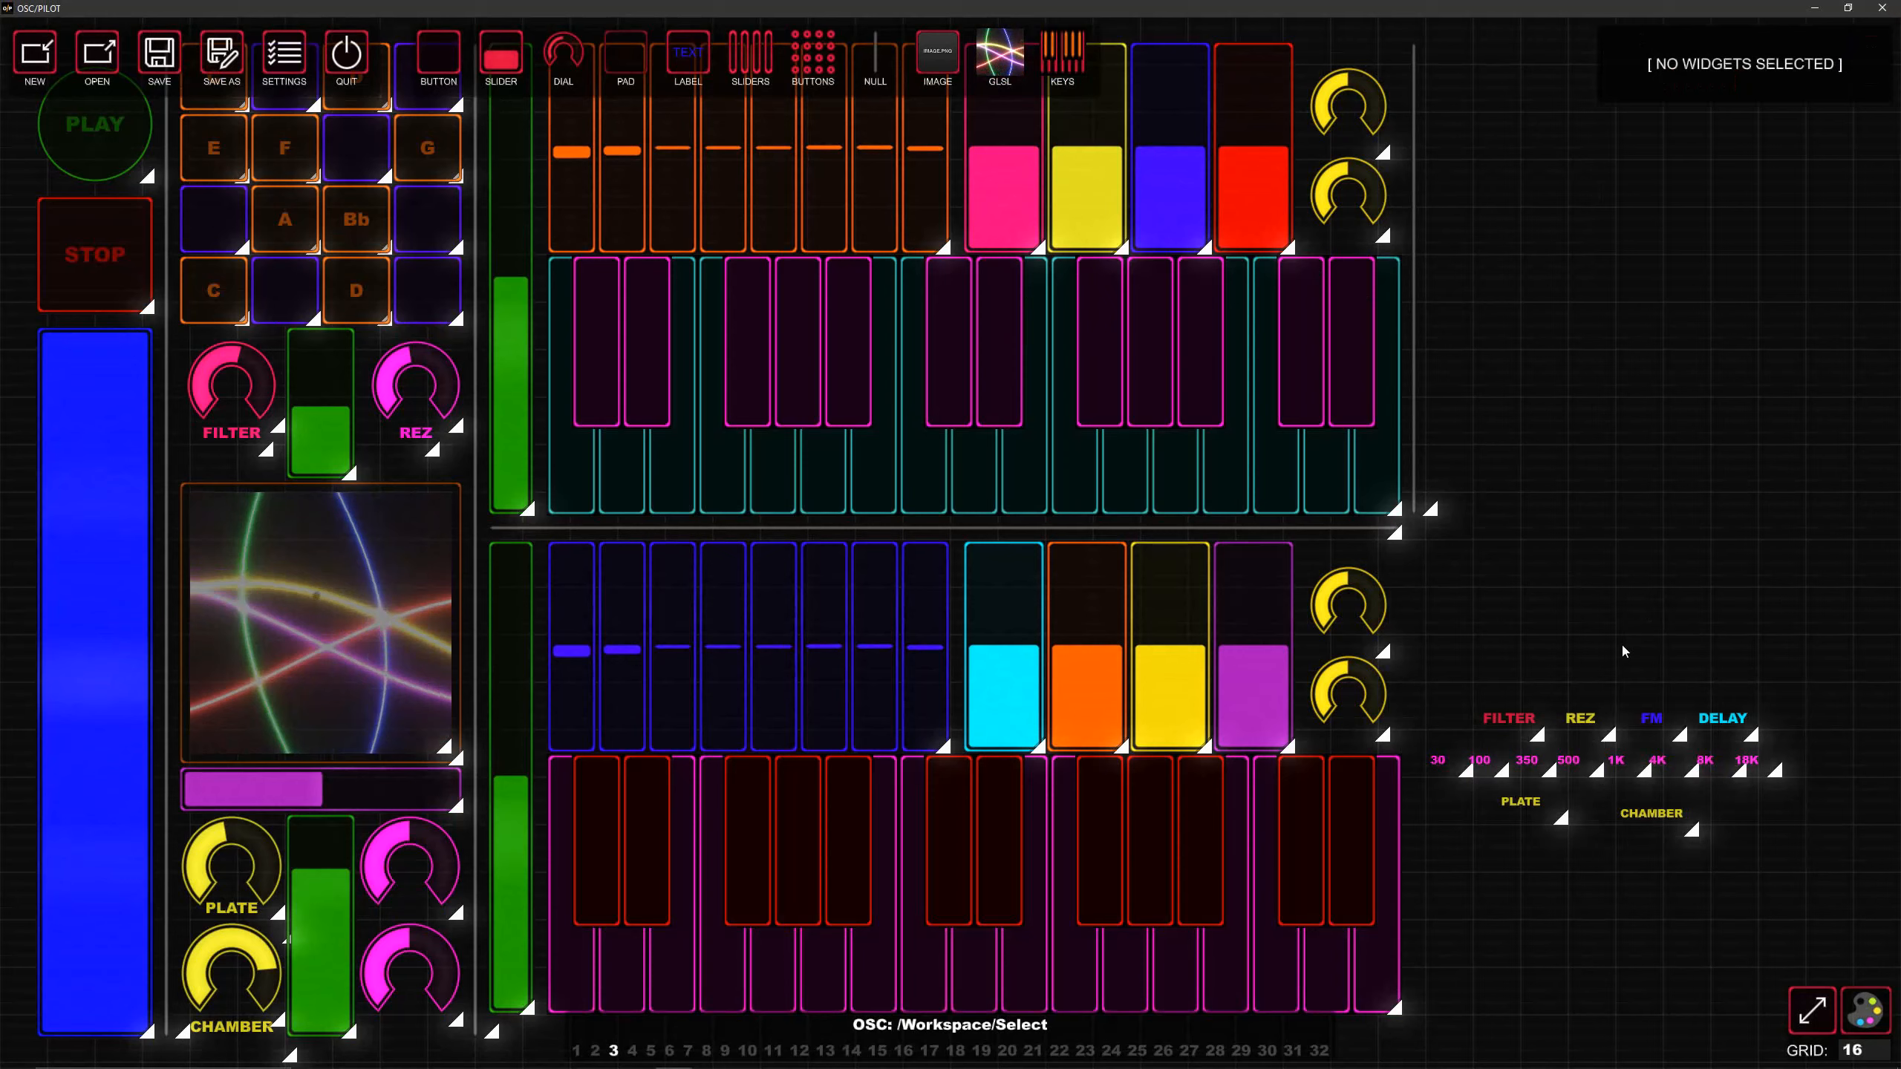
click(1521, 730)
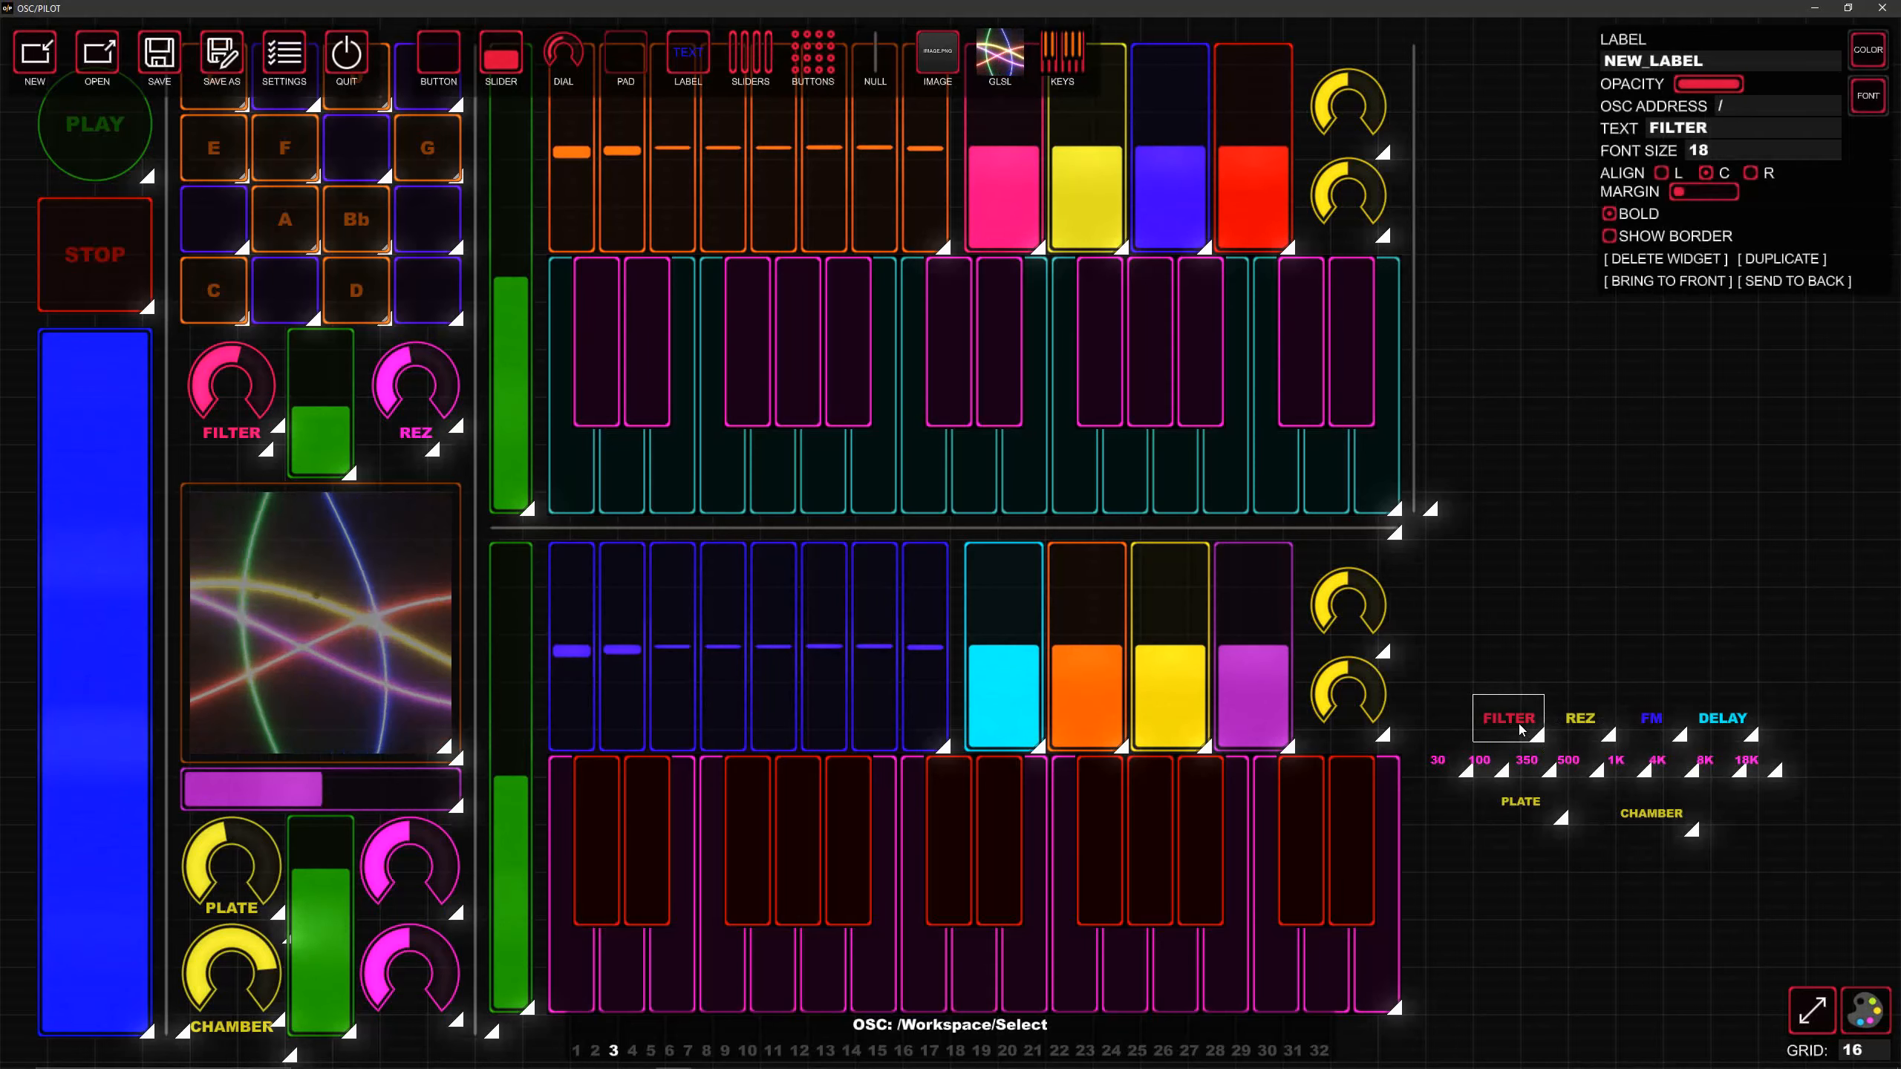
drag(1510, 710, 1019, 89)
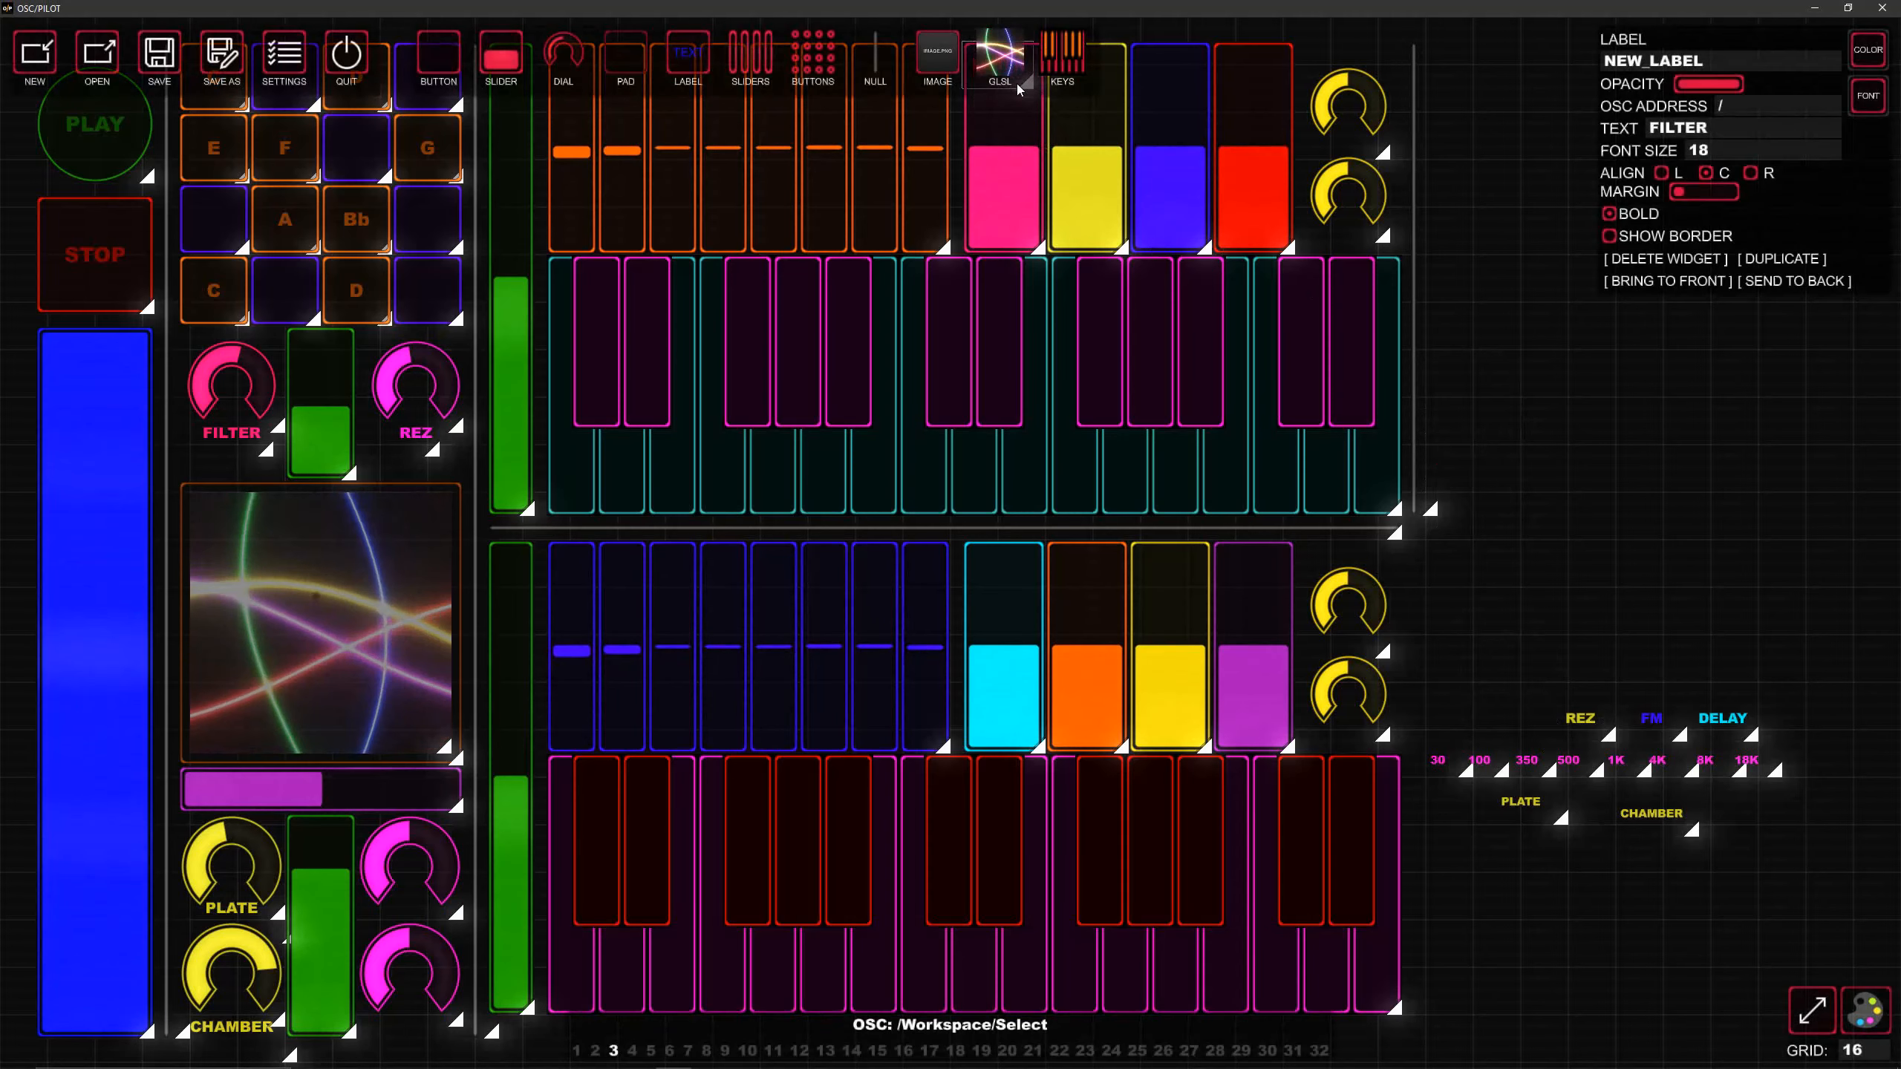
Step: Widen the FILTER label to match the pink slider's width
click(1119, 100)
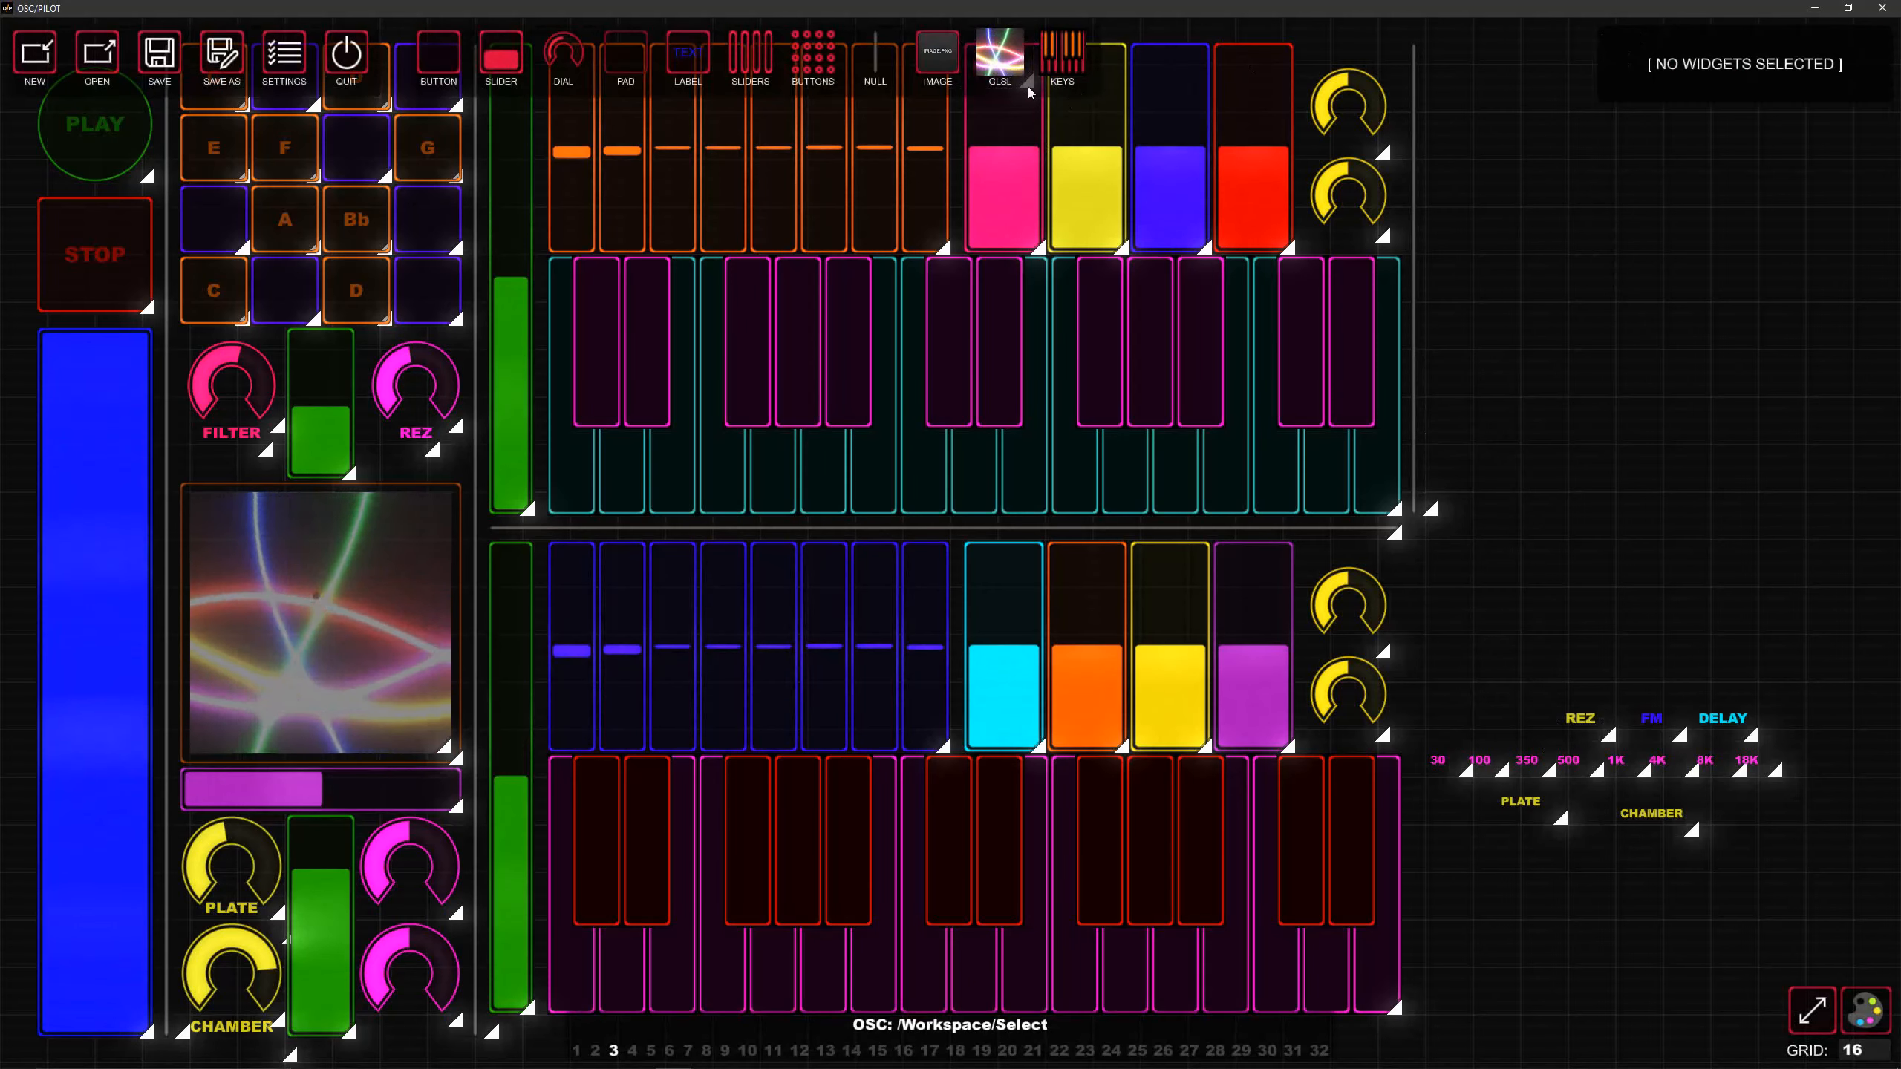
click(1174, 127)
click(1032, 83)
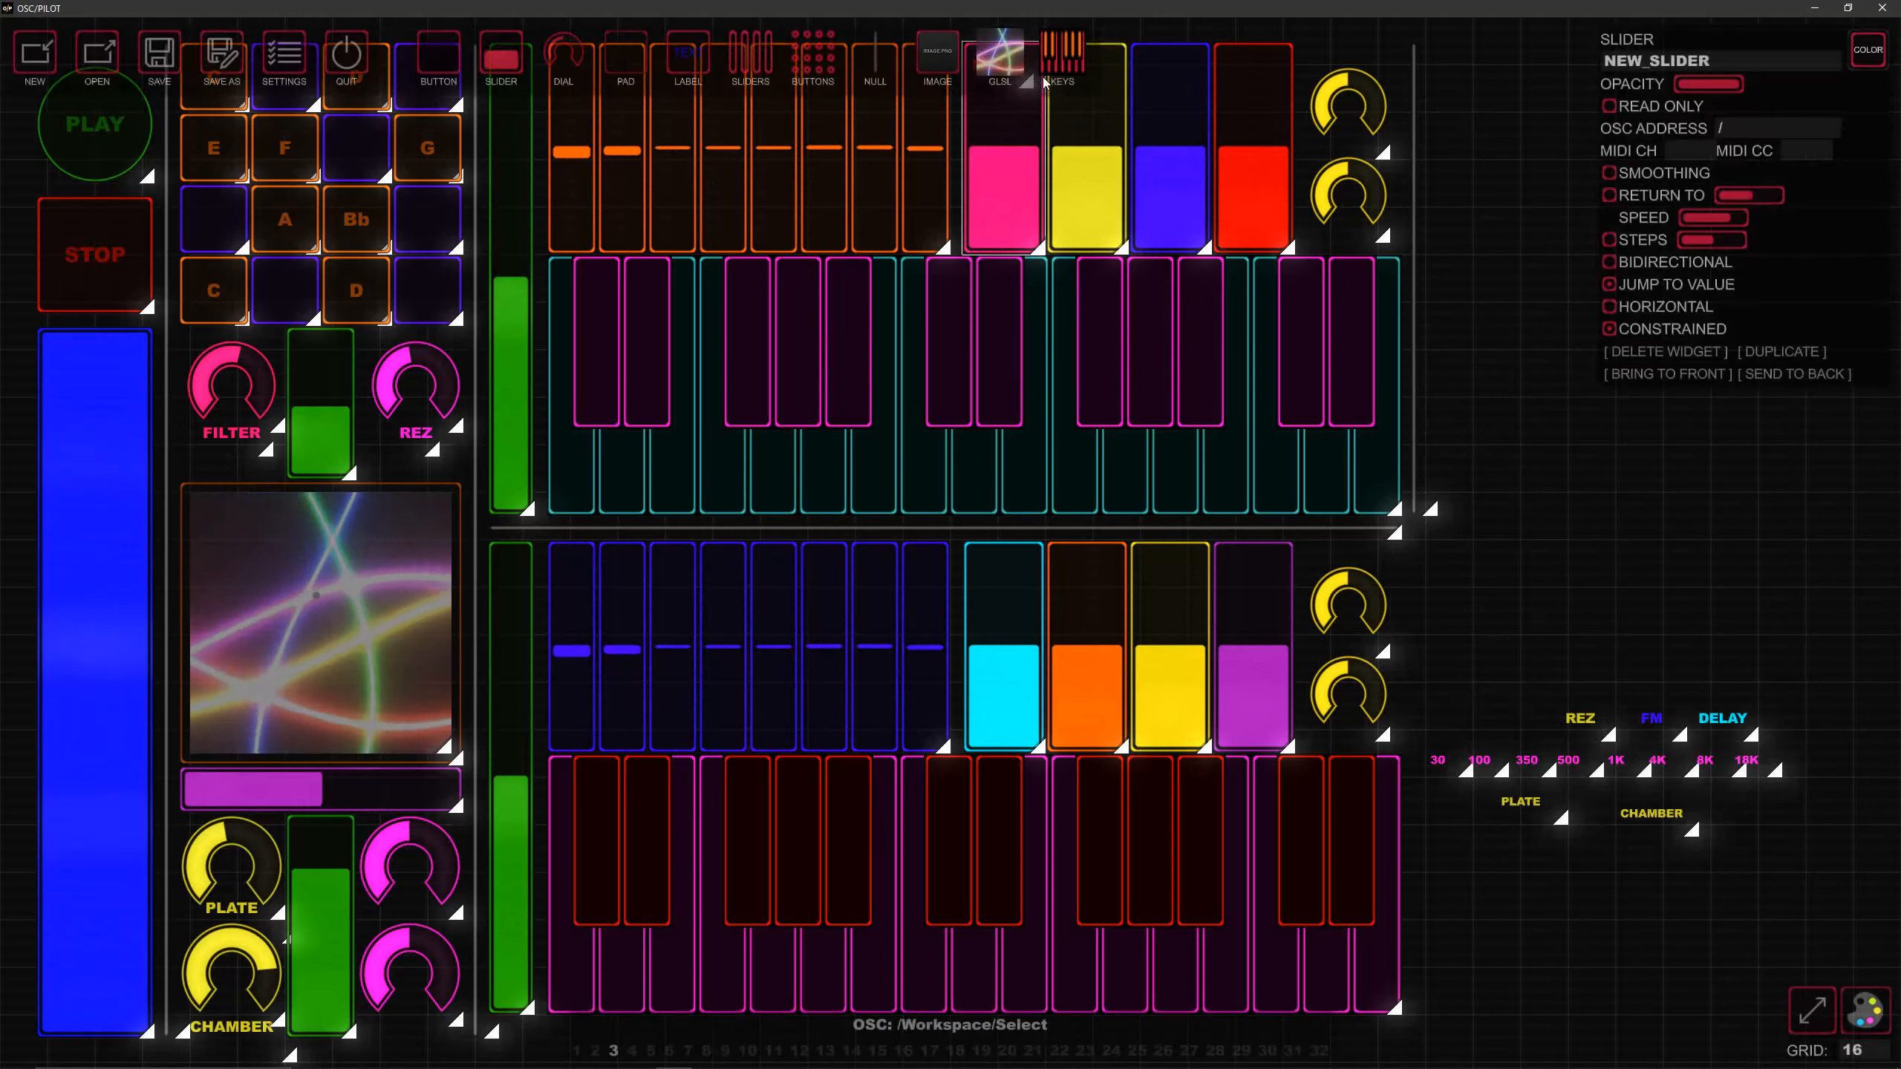
click(1036, 86)
click(1037, 87)
click(1039, 87)
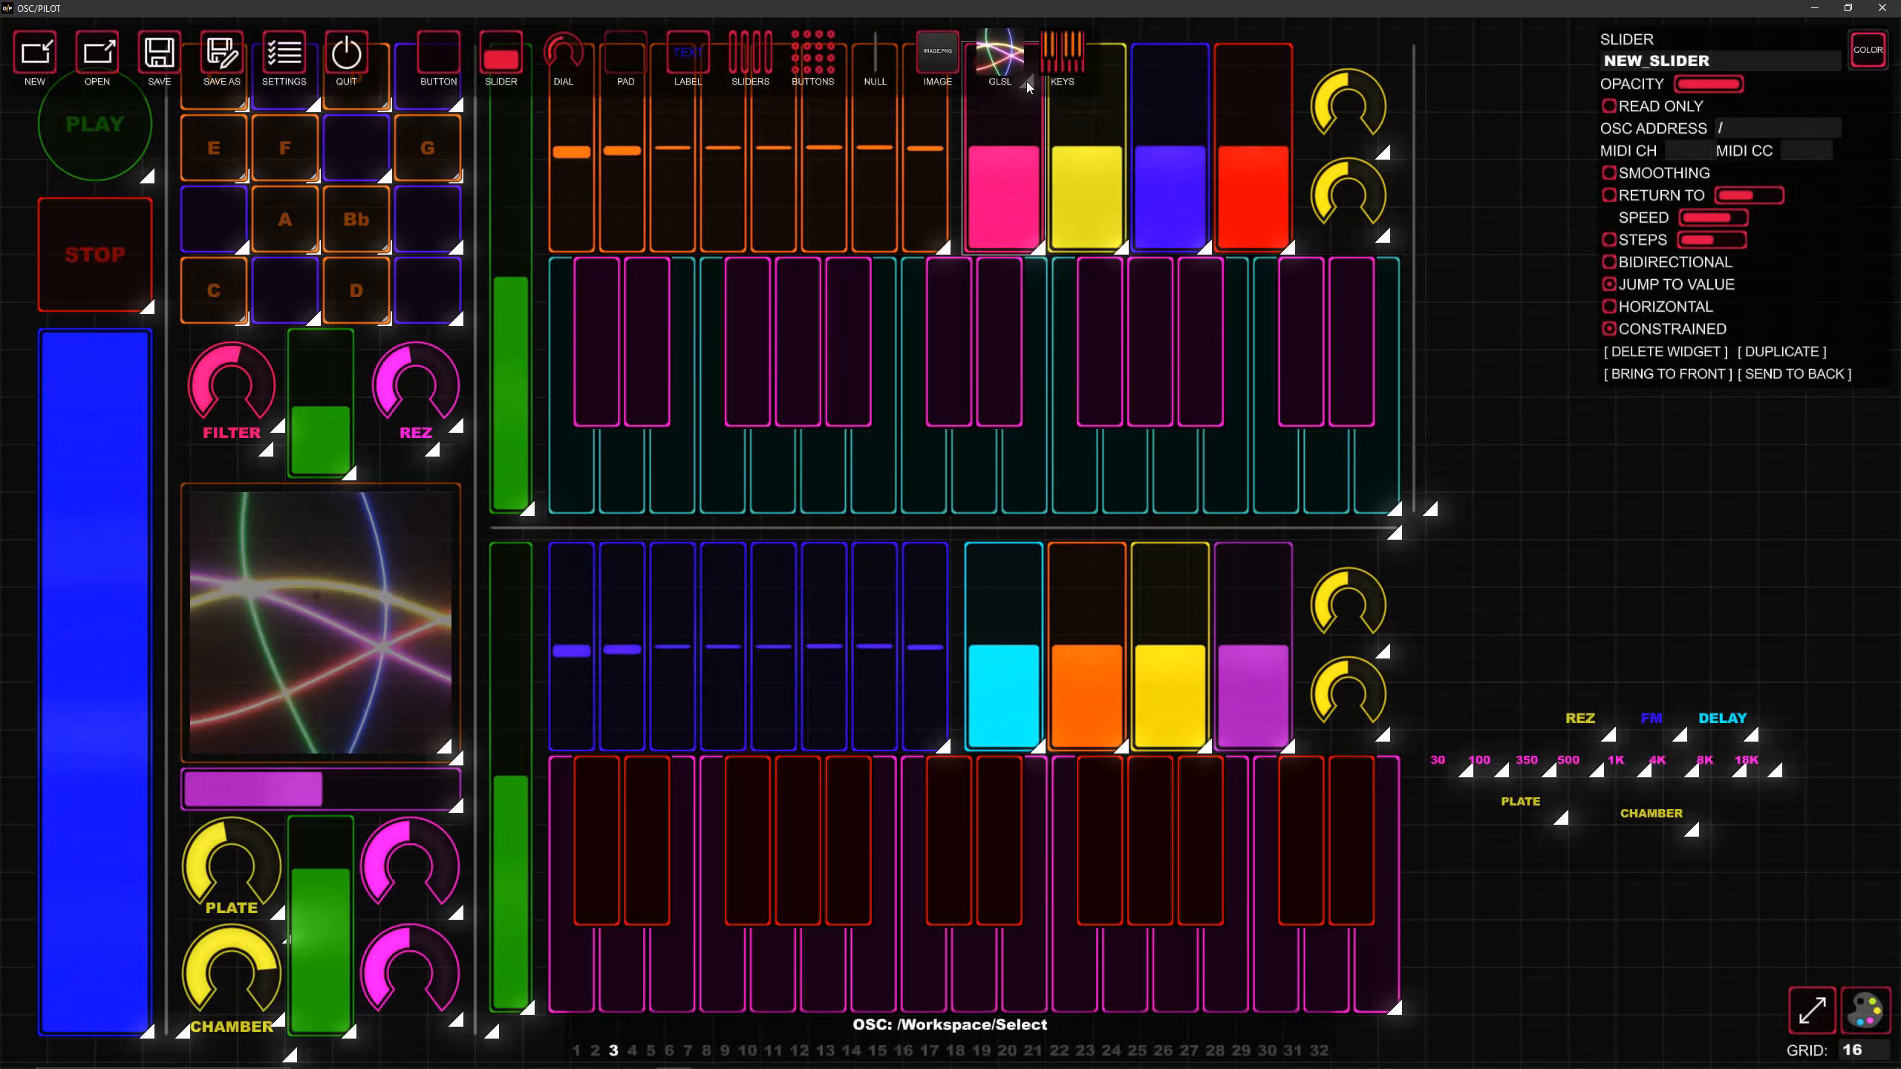
click(1497, 191)
click(1006, 221)
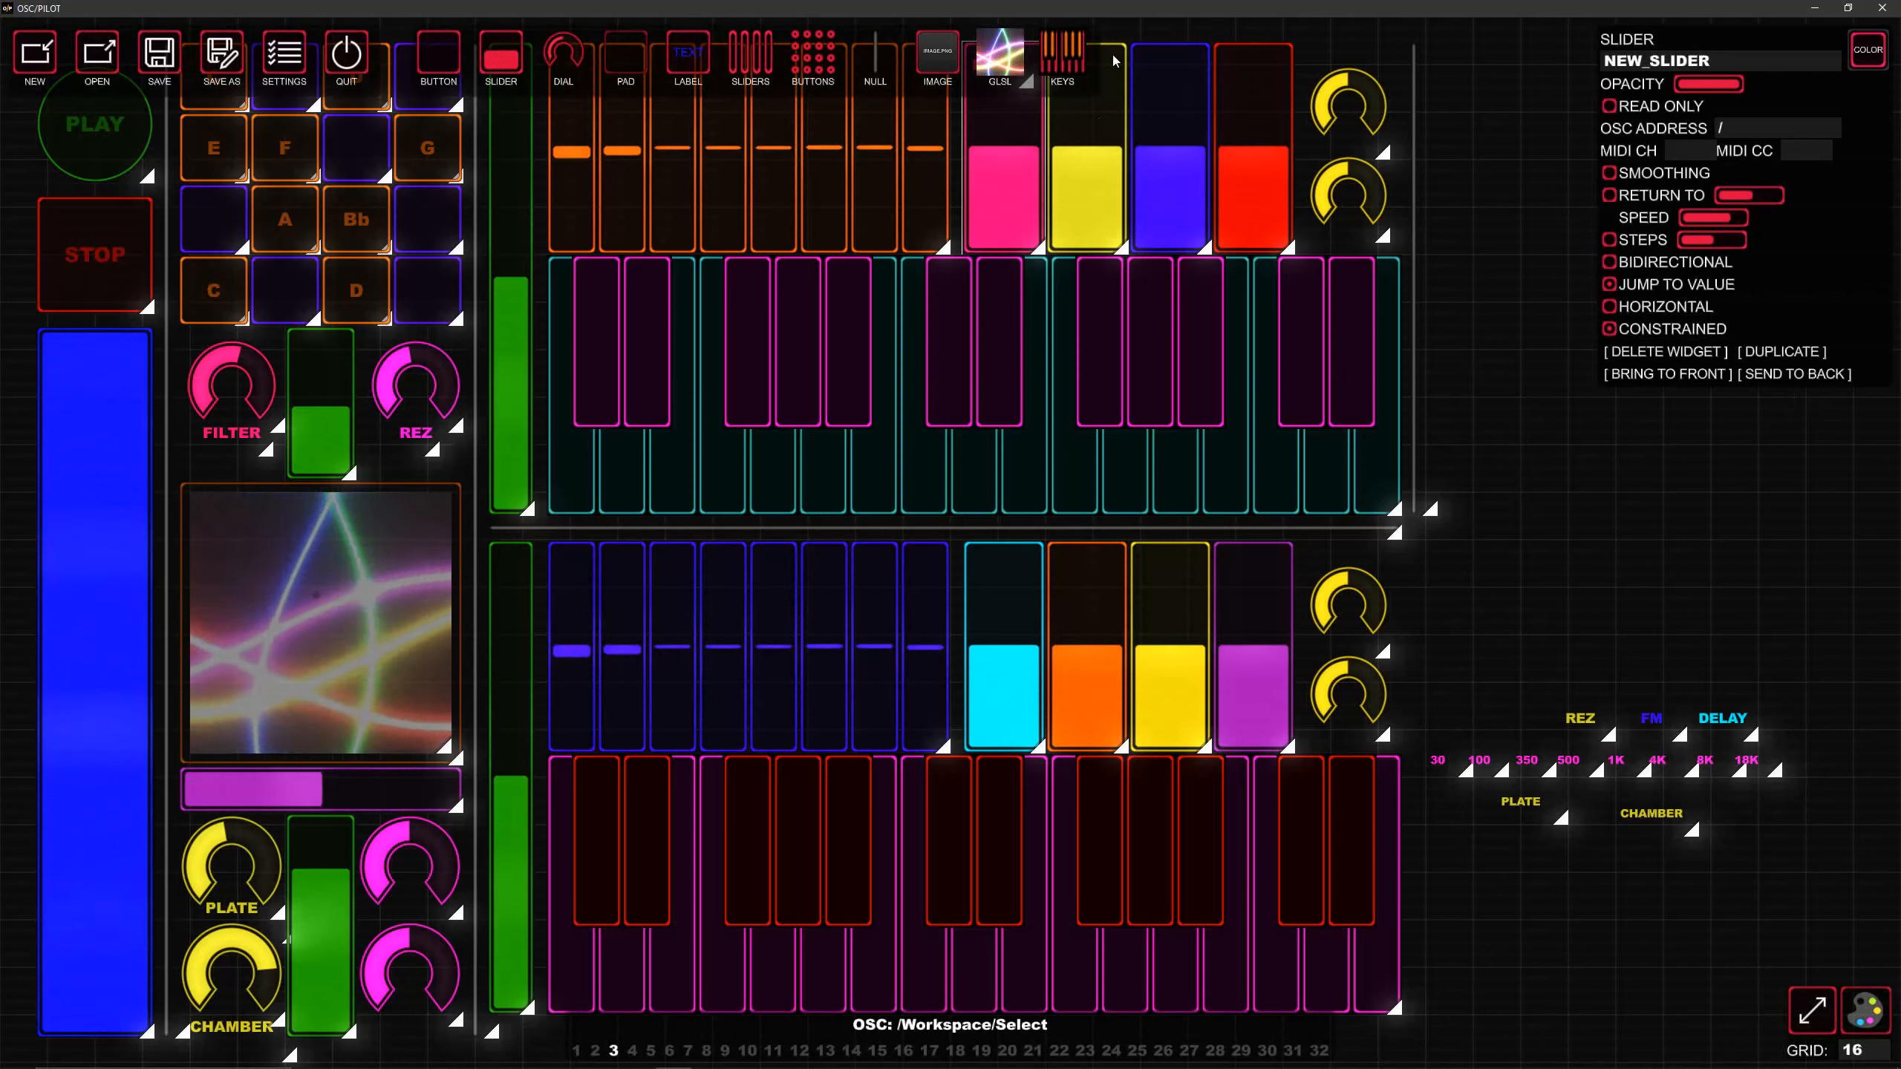
click(1143, 28)
click(1025, 71)
drag(1030, 92, 1048, 93)
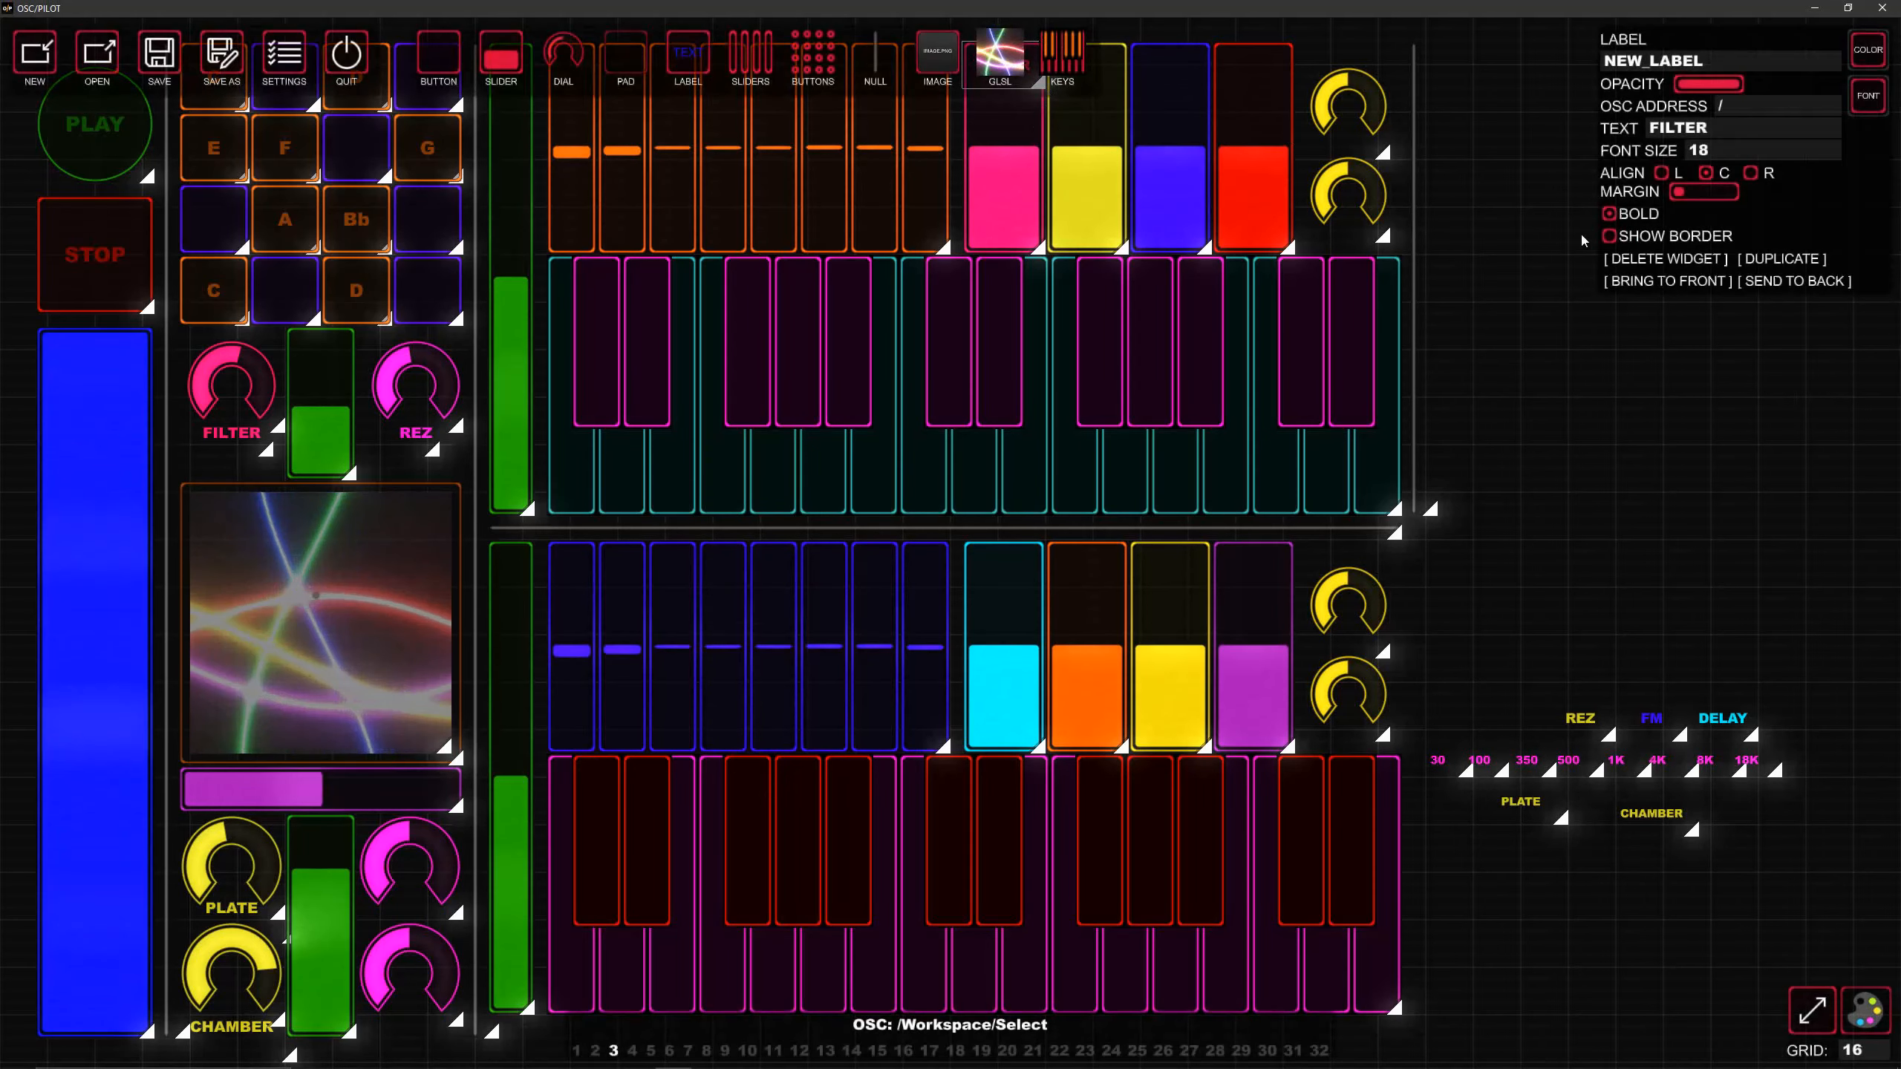
Step: Colour the FILTER label's text magenta and test the pink slider outside edit mode by raising it slightly
click(1875, 109)
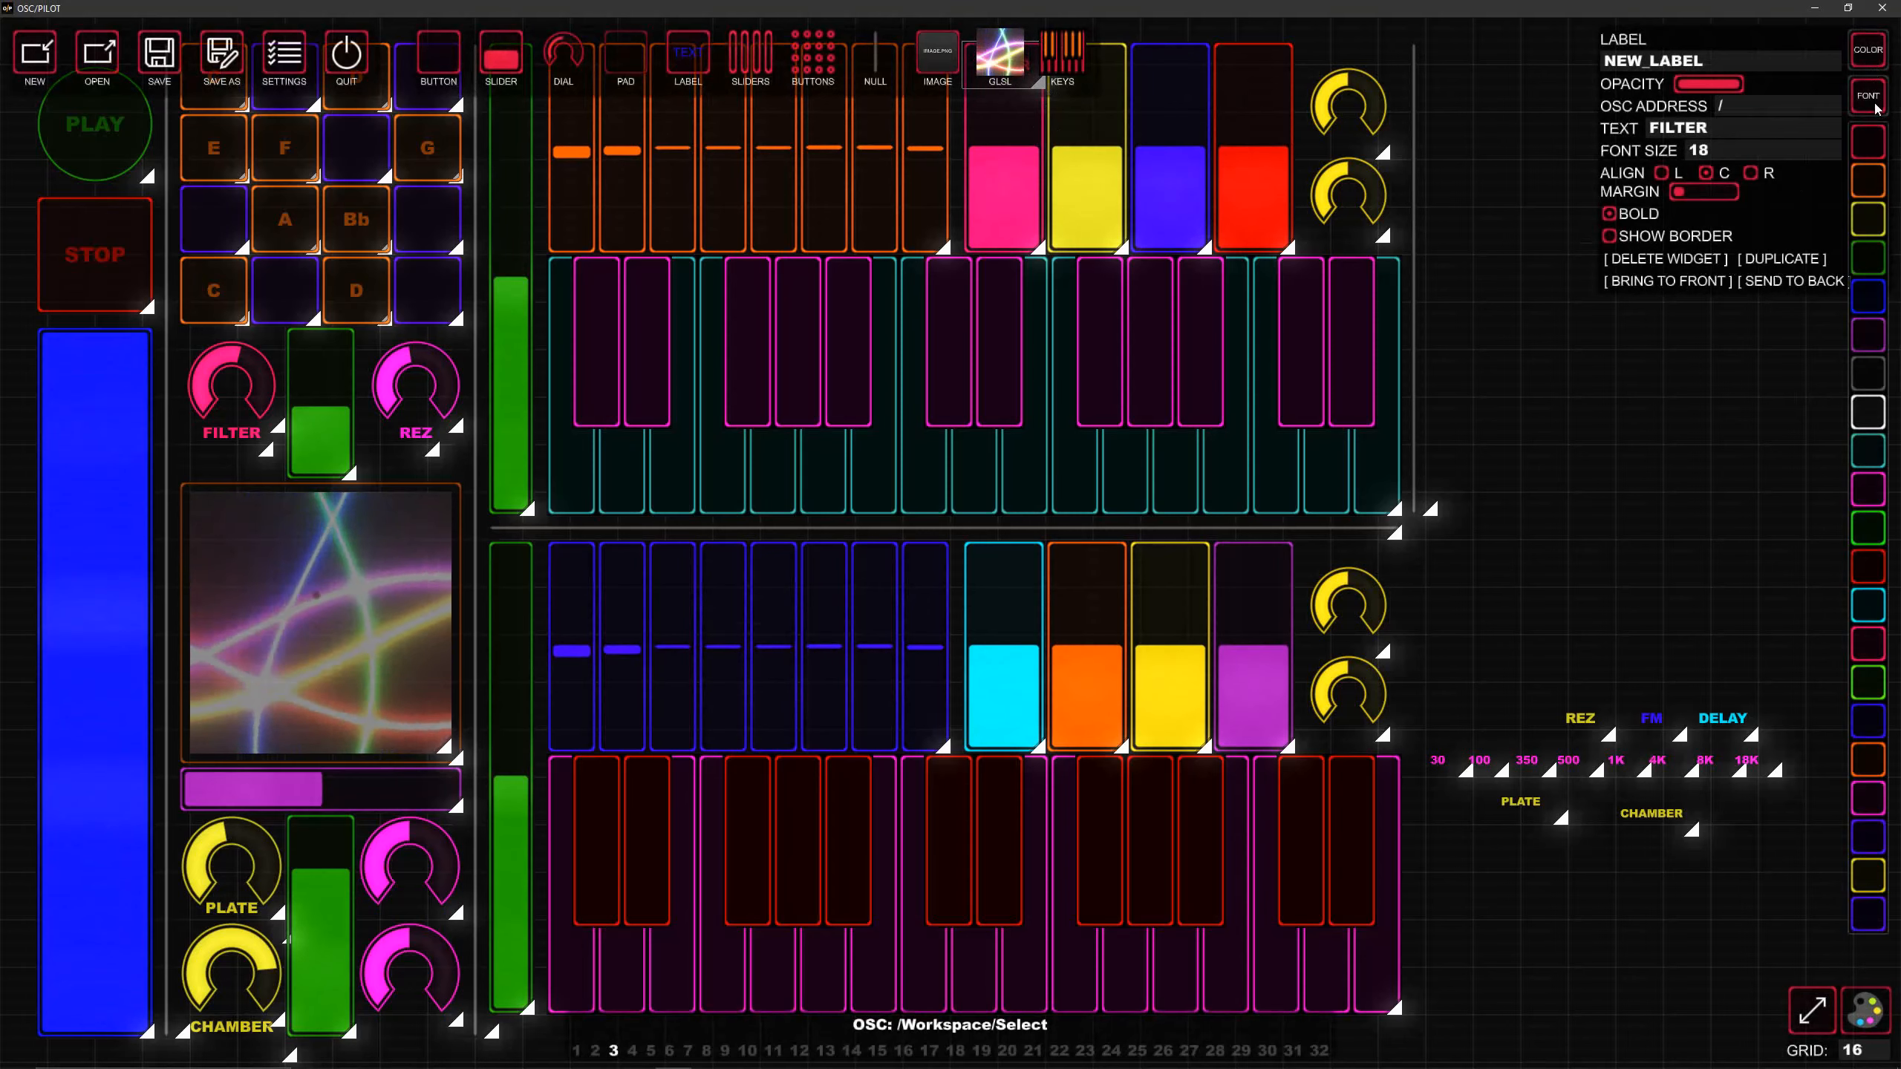
click(1870, 500)
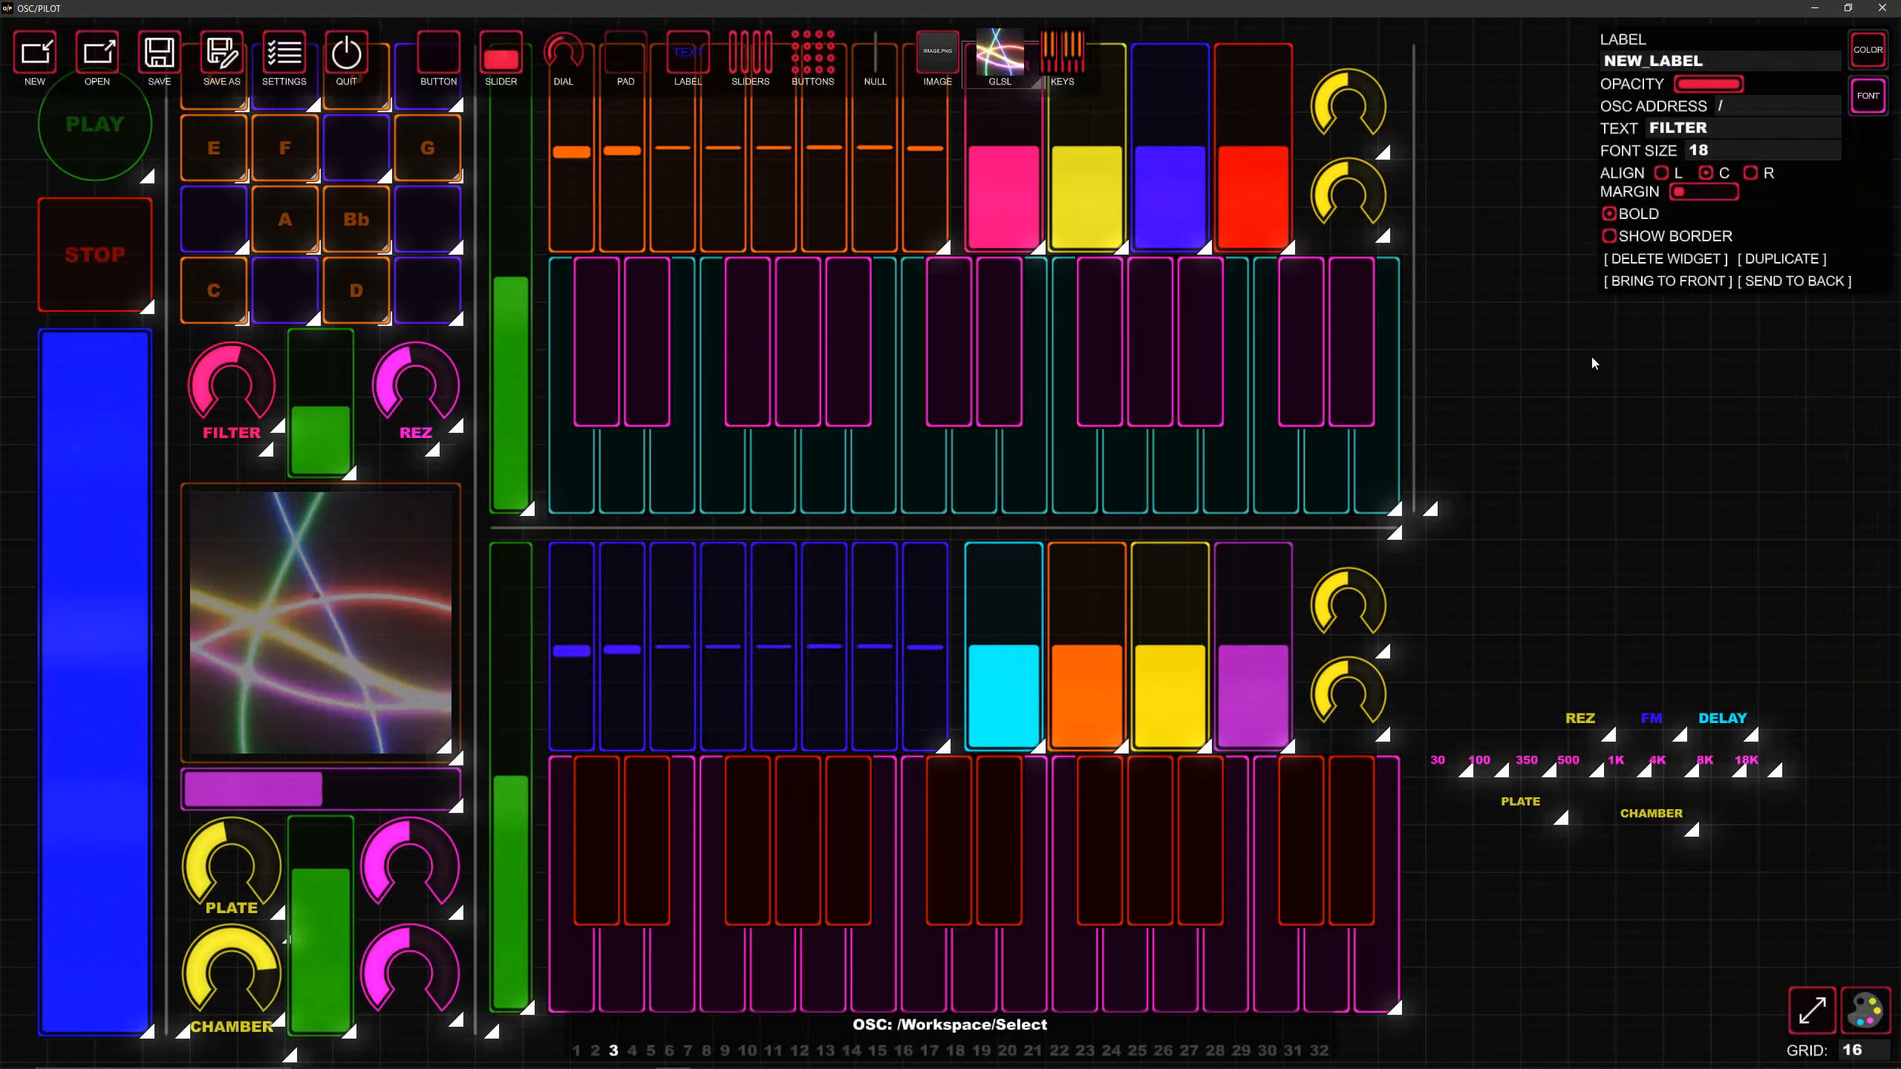
key(ctrl+e)
mouse_move(1007, 169)
mouse_down()
mouse_move(1006, 55)
mouse_move(998, 136)
mouse_up()
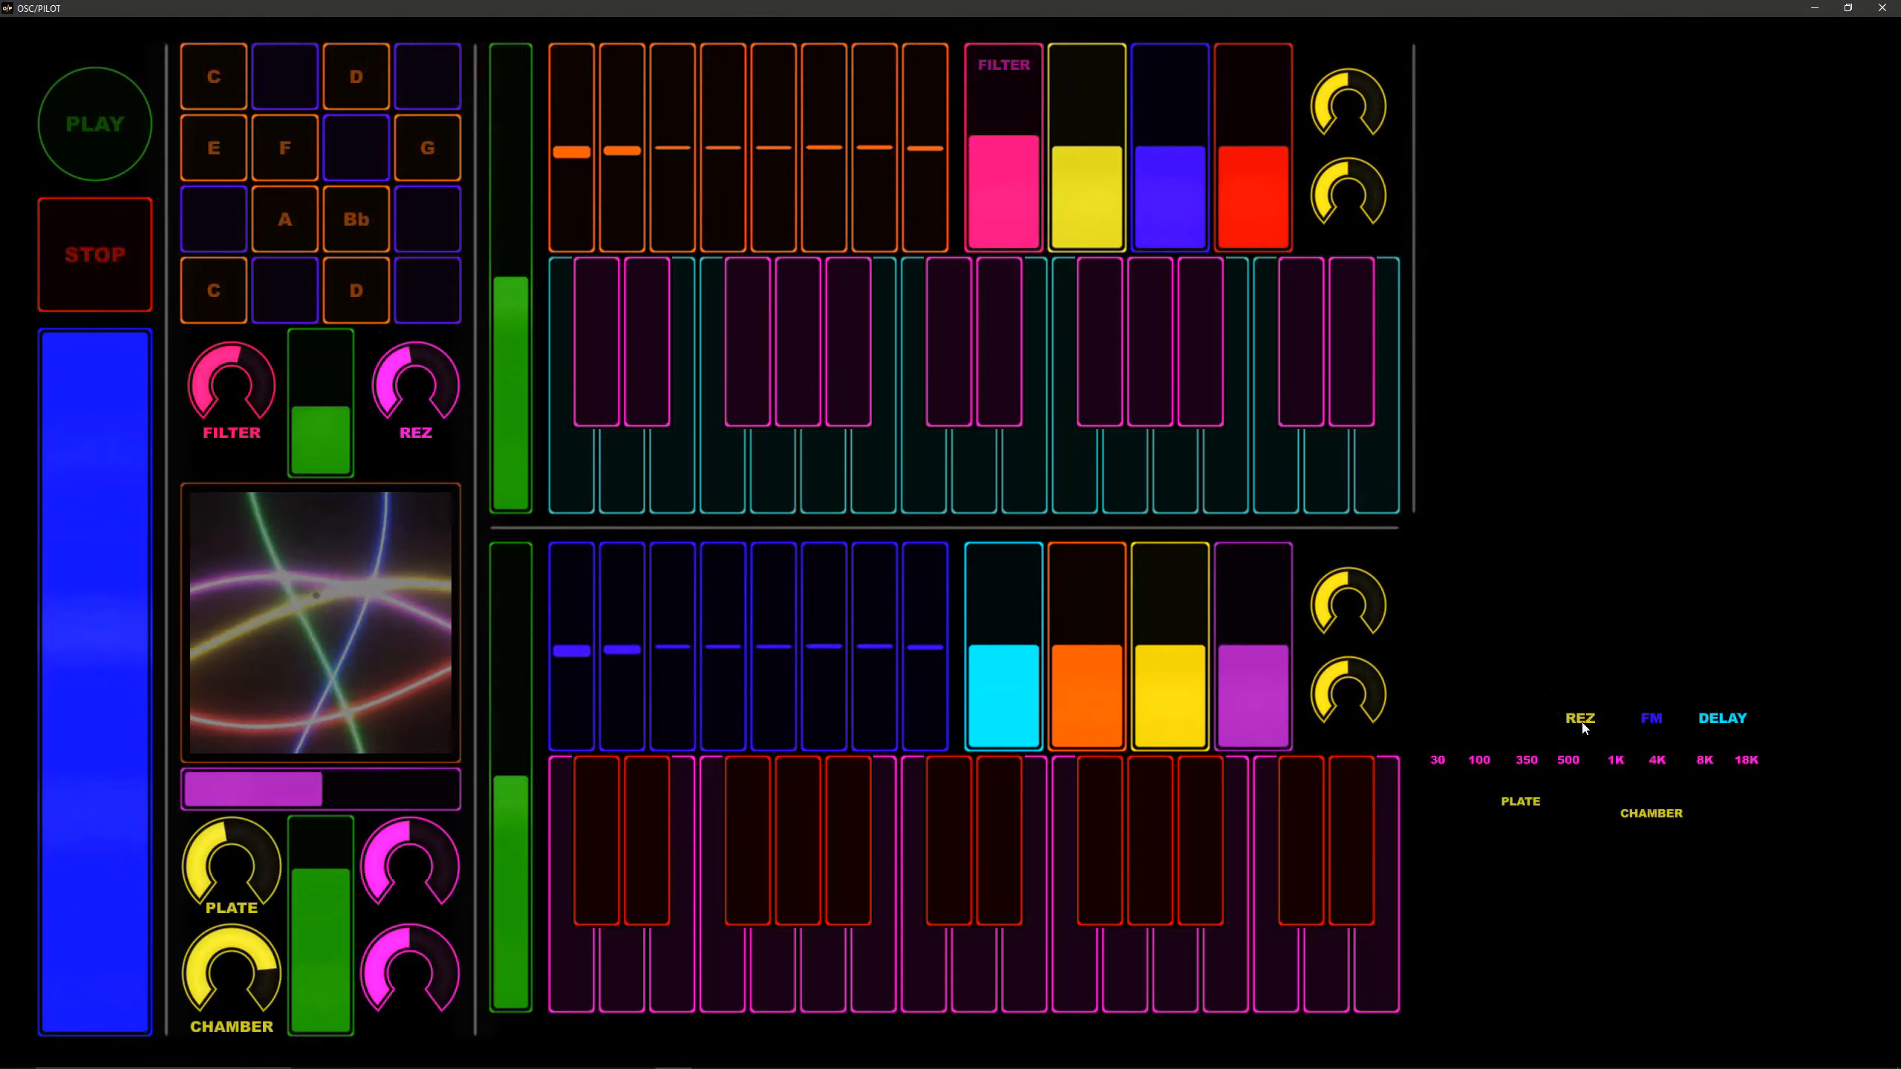
Step: Place the REZ label on the upper section's yellow slider, fit it to the slider's width and send it to the back
key(ctrl+e)
drag(1584, 727, 1107, 92)
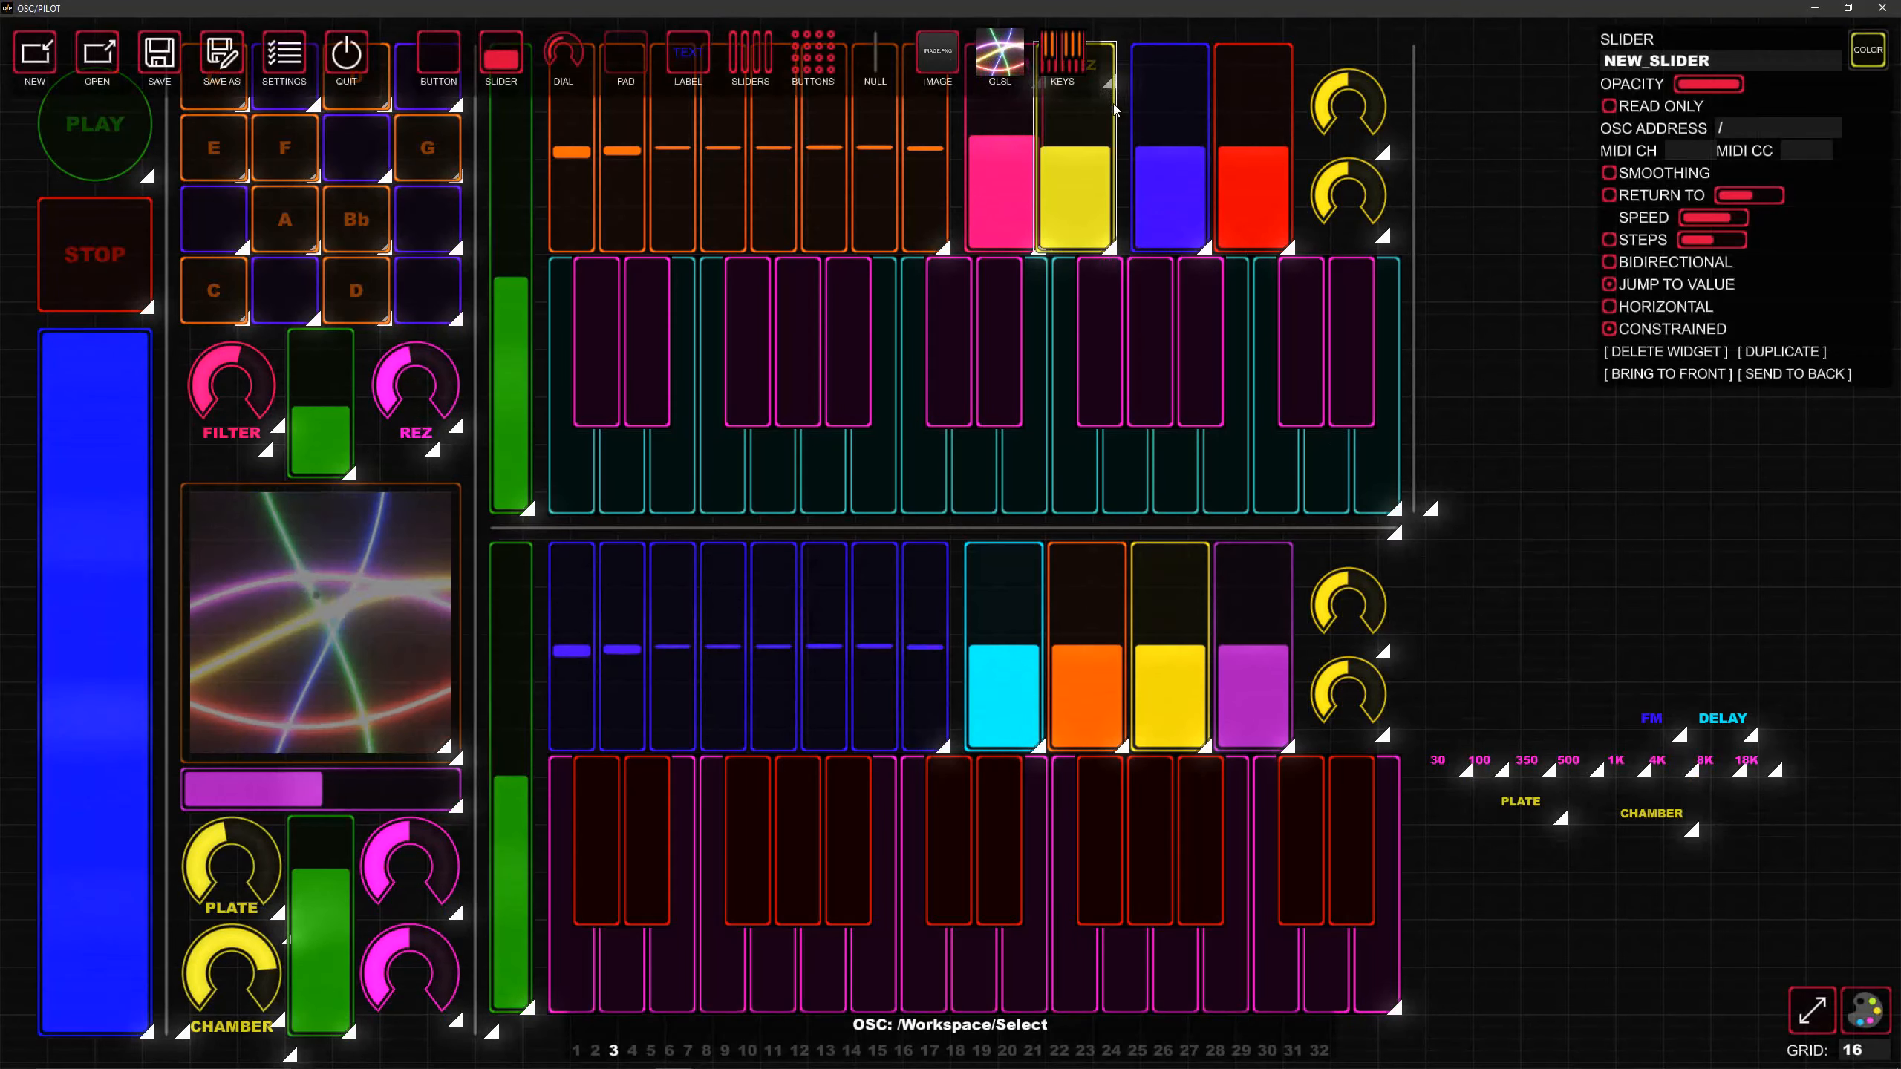
key(ctrl+e)
key(ctrl+e)
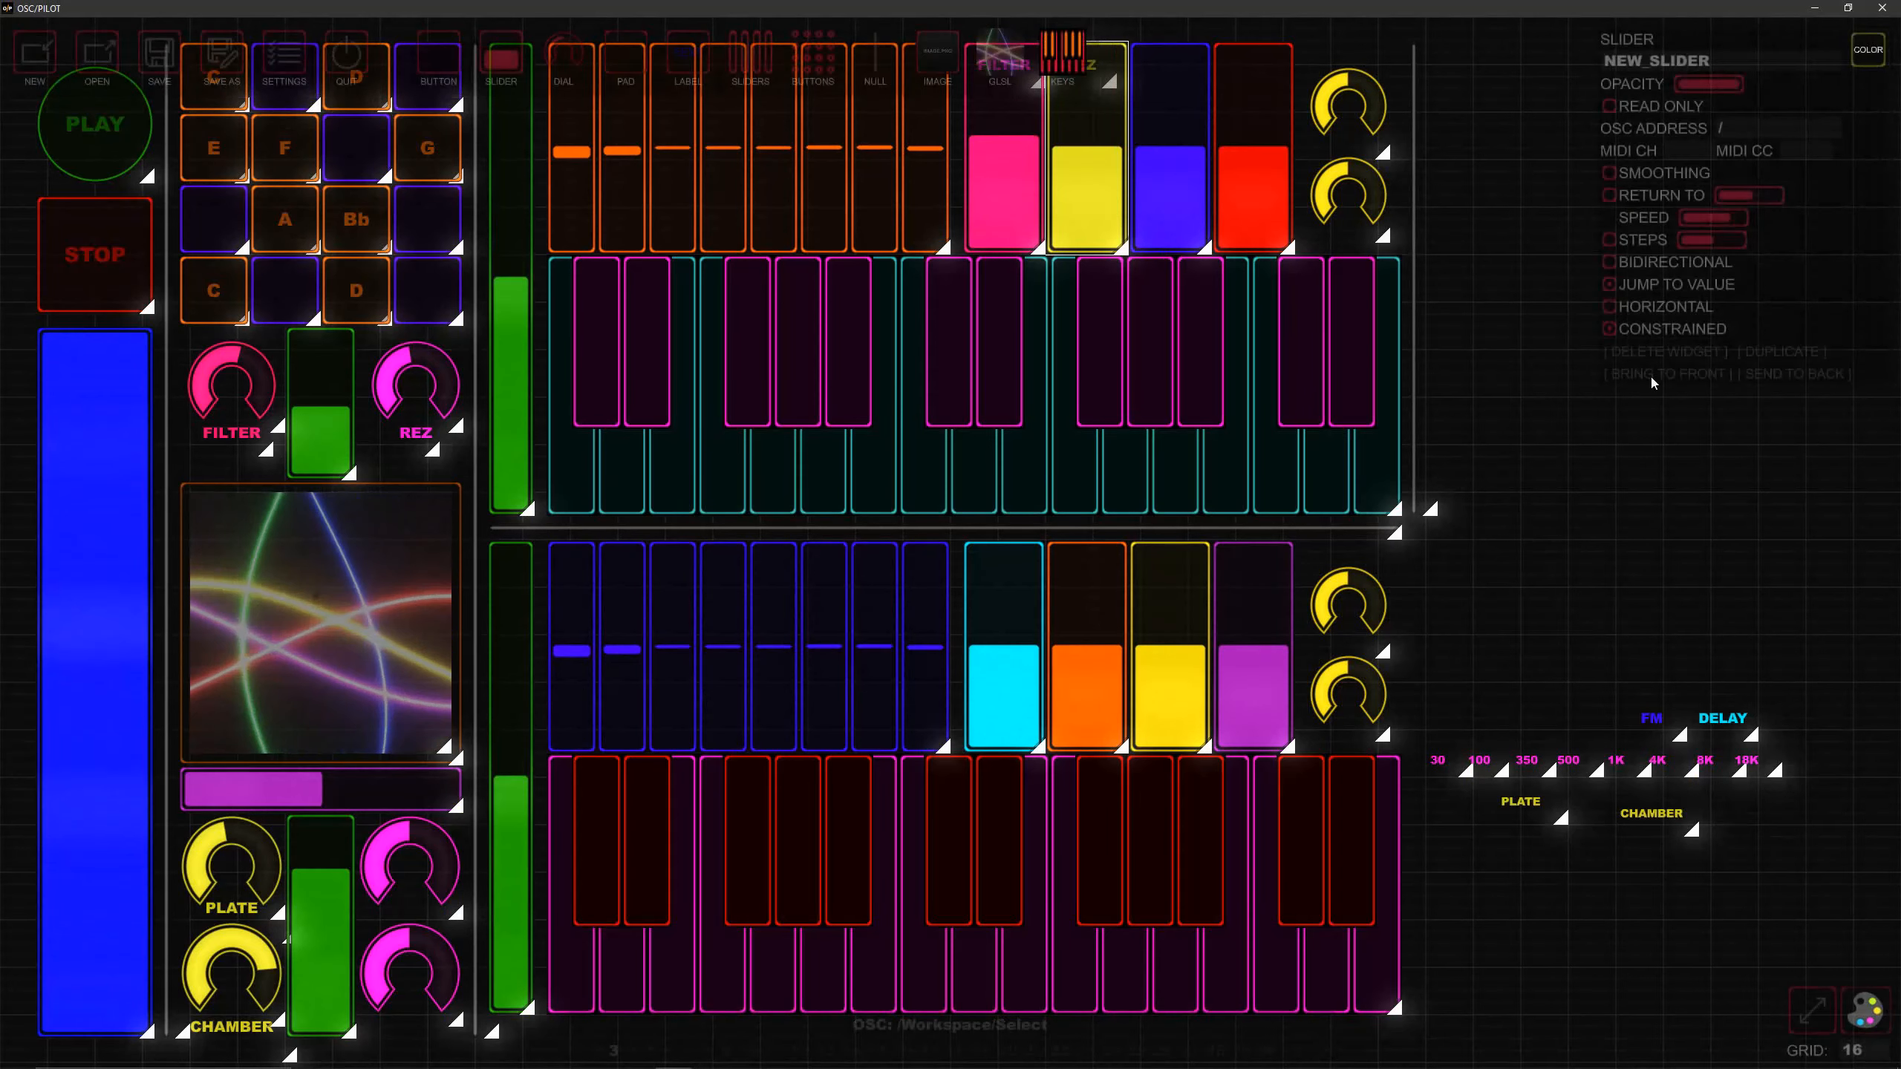
click(1119, 86)
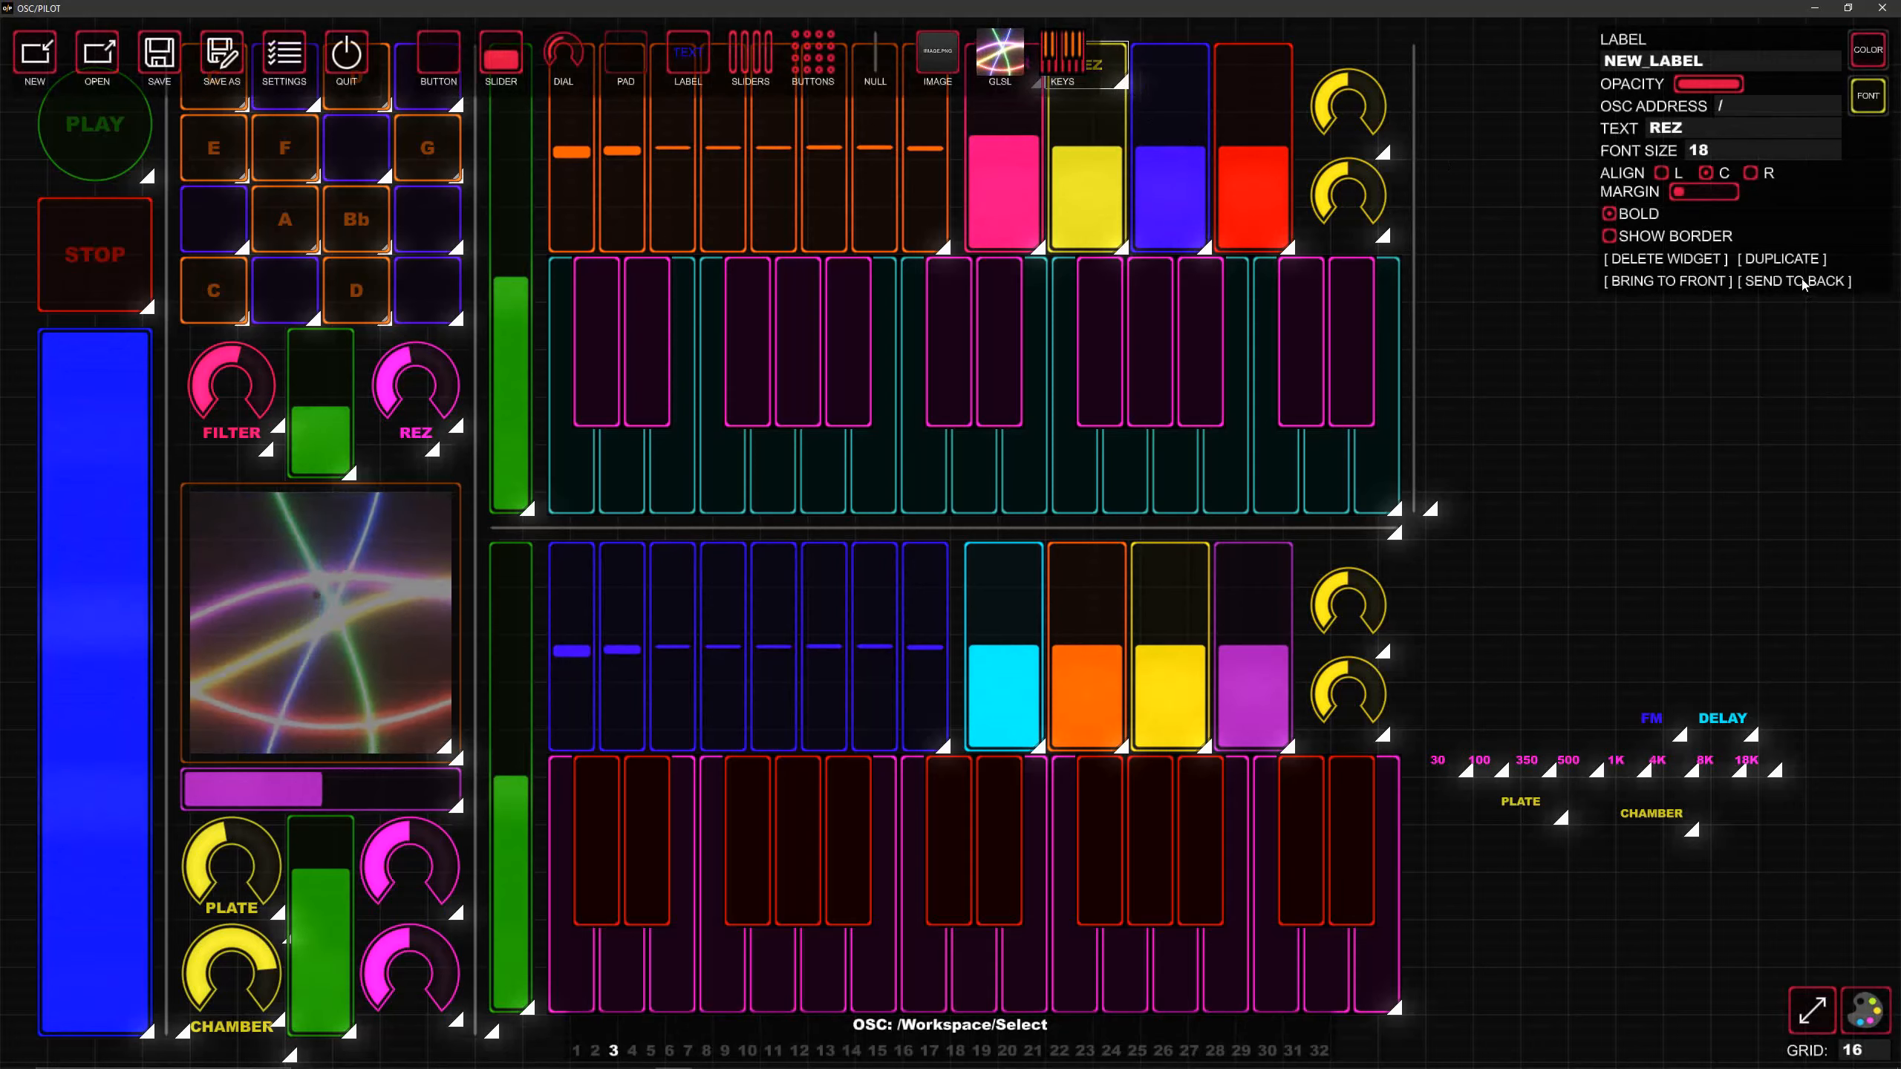
click(1804, 285)
Step: Place the FM label on the upper section's blue slider, fit it to the slider's width and send it to the back
drag(1651, 722, 1508, 233)
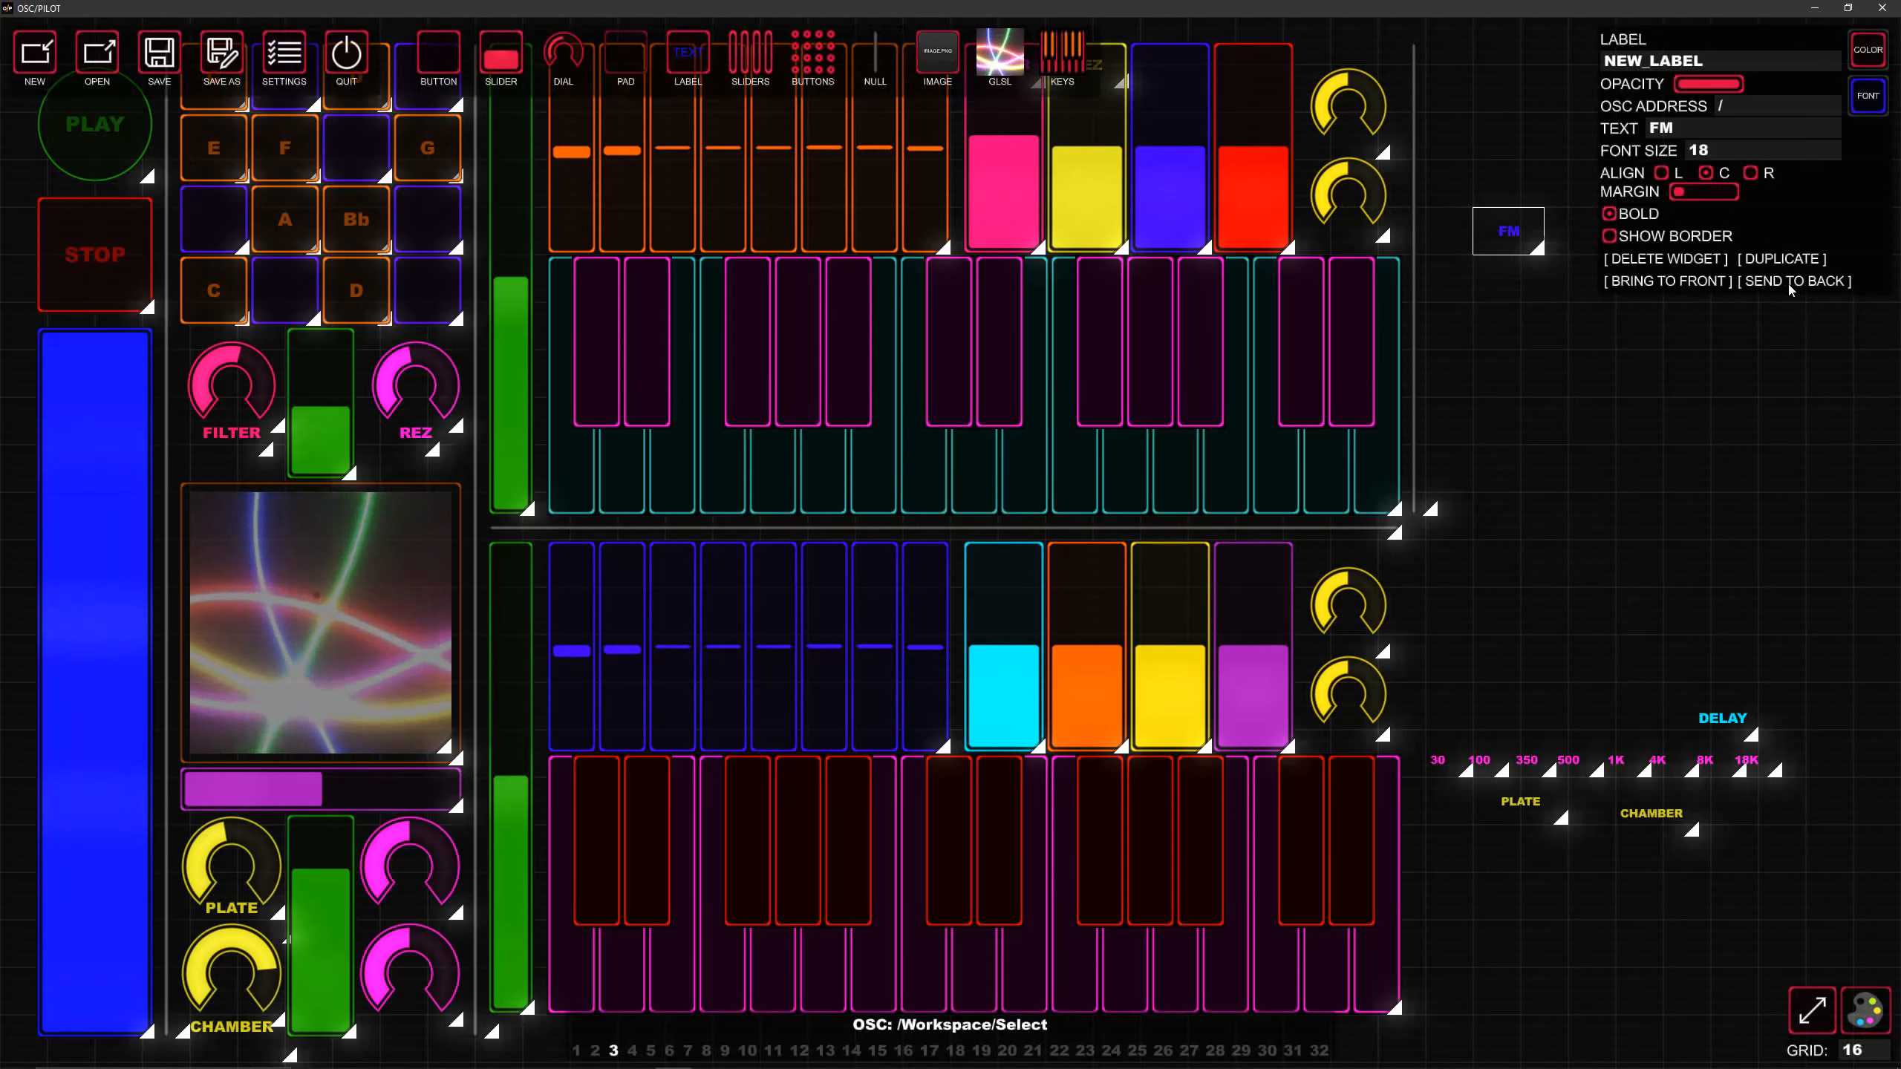
drag(1523, 252, 1214, 88)
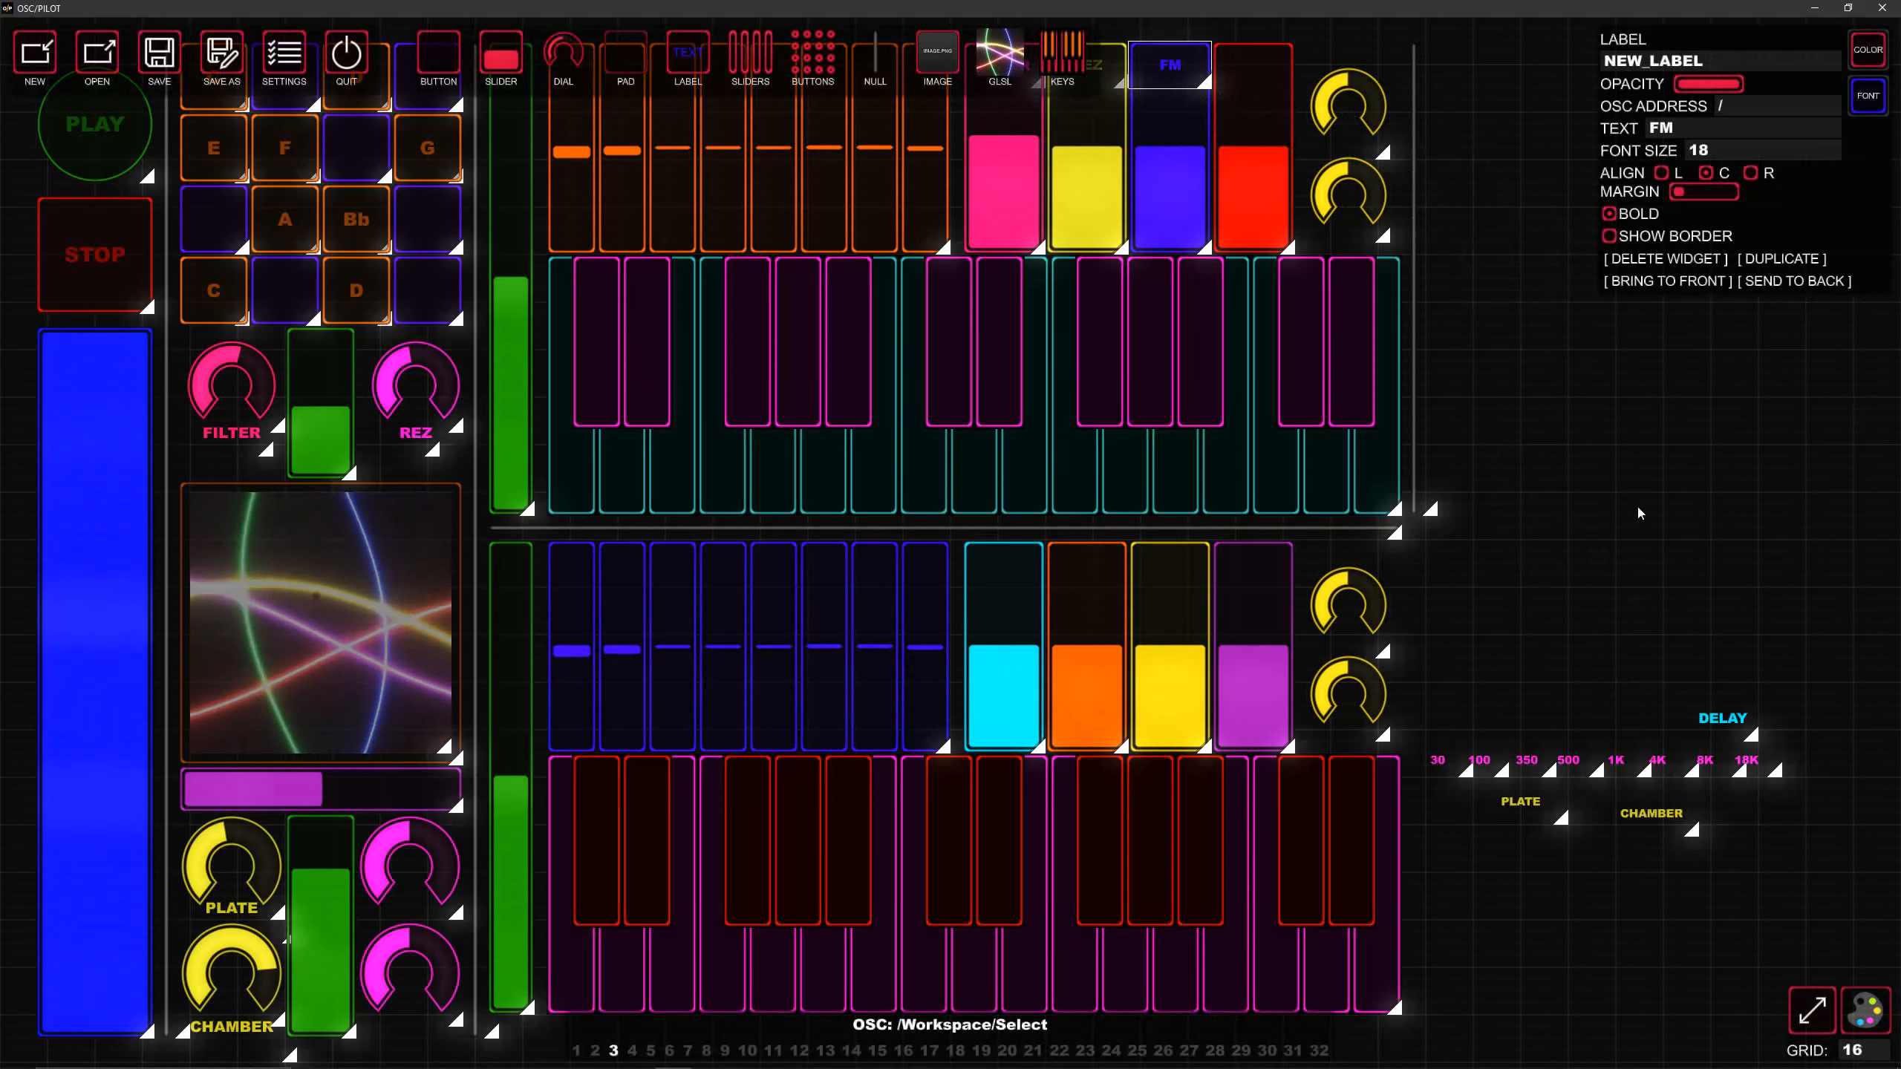
click(1775, 282)
Step: Place the DELAY label on the upper section's red slider and colour its text red
drag(1704, 701, 1288, 84)
click(1651, 277)
click(1873, 98)
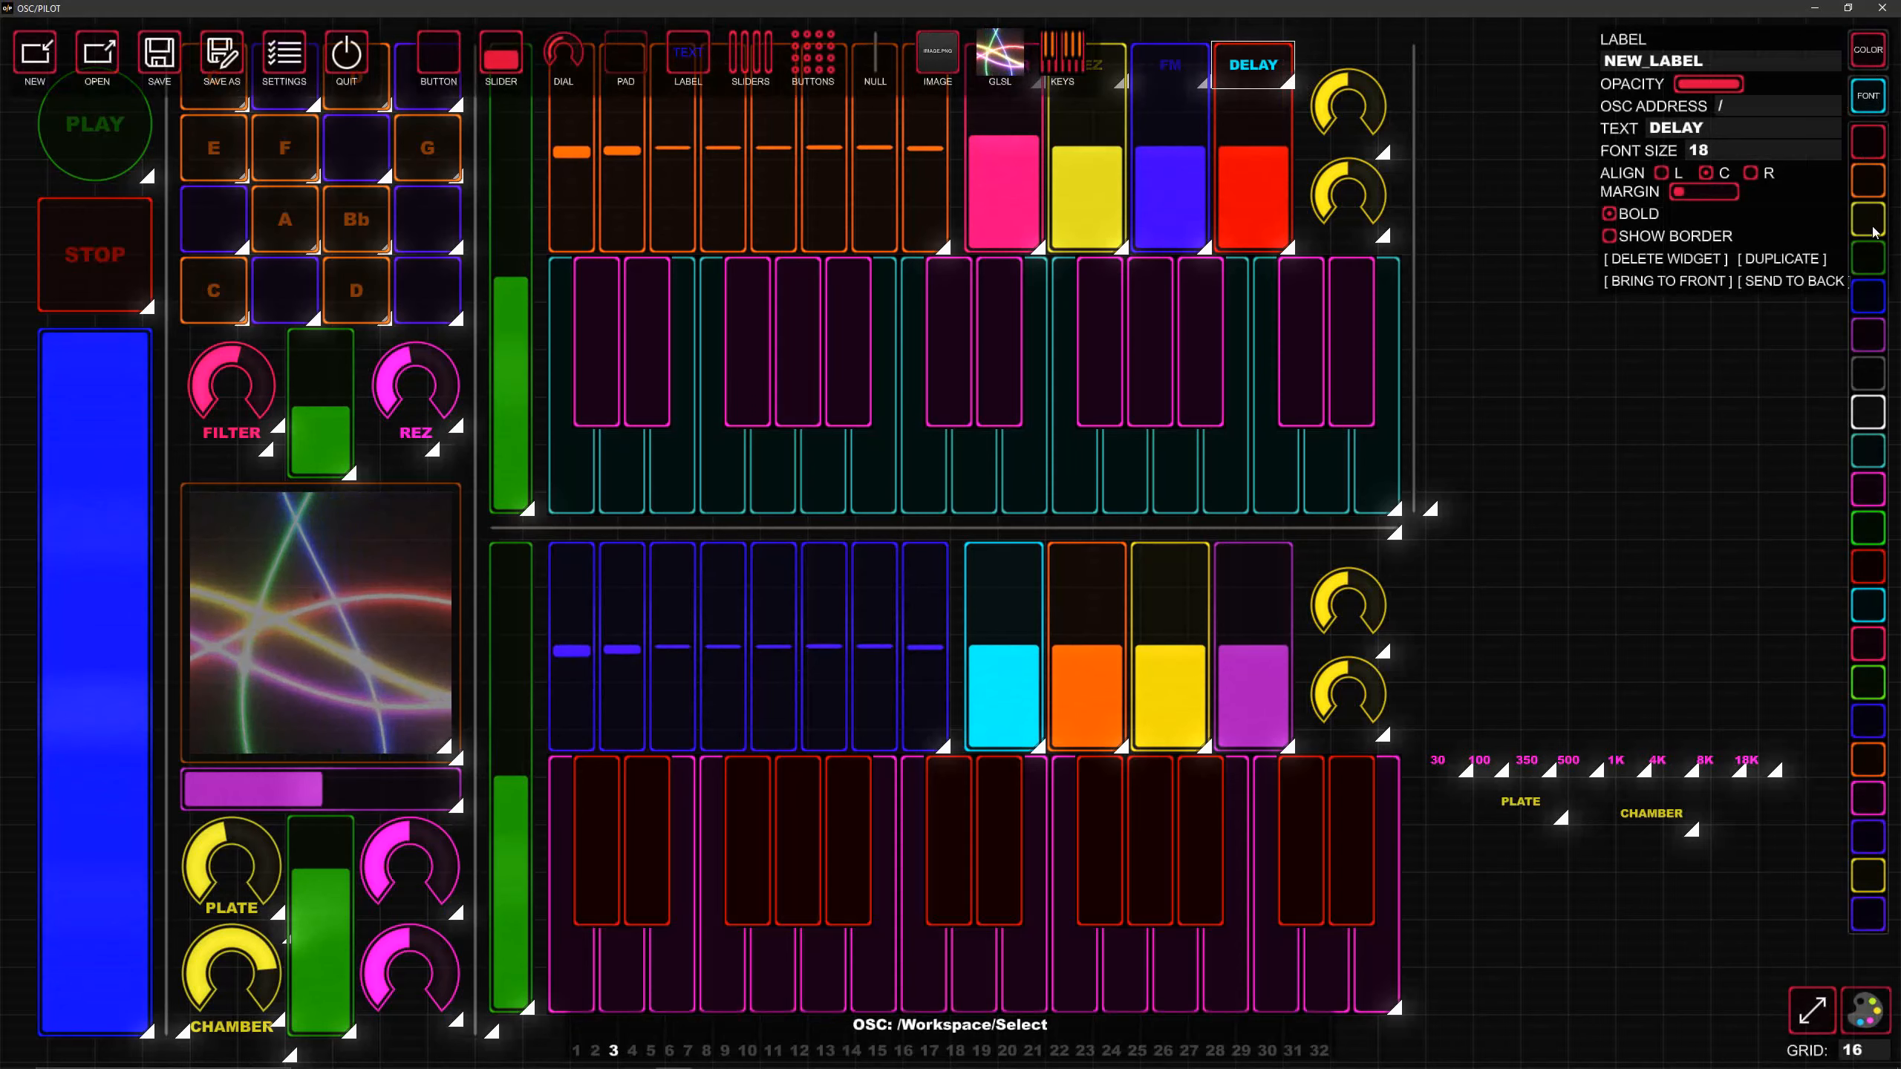
click(1875, 153)
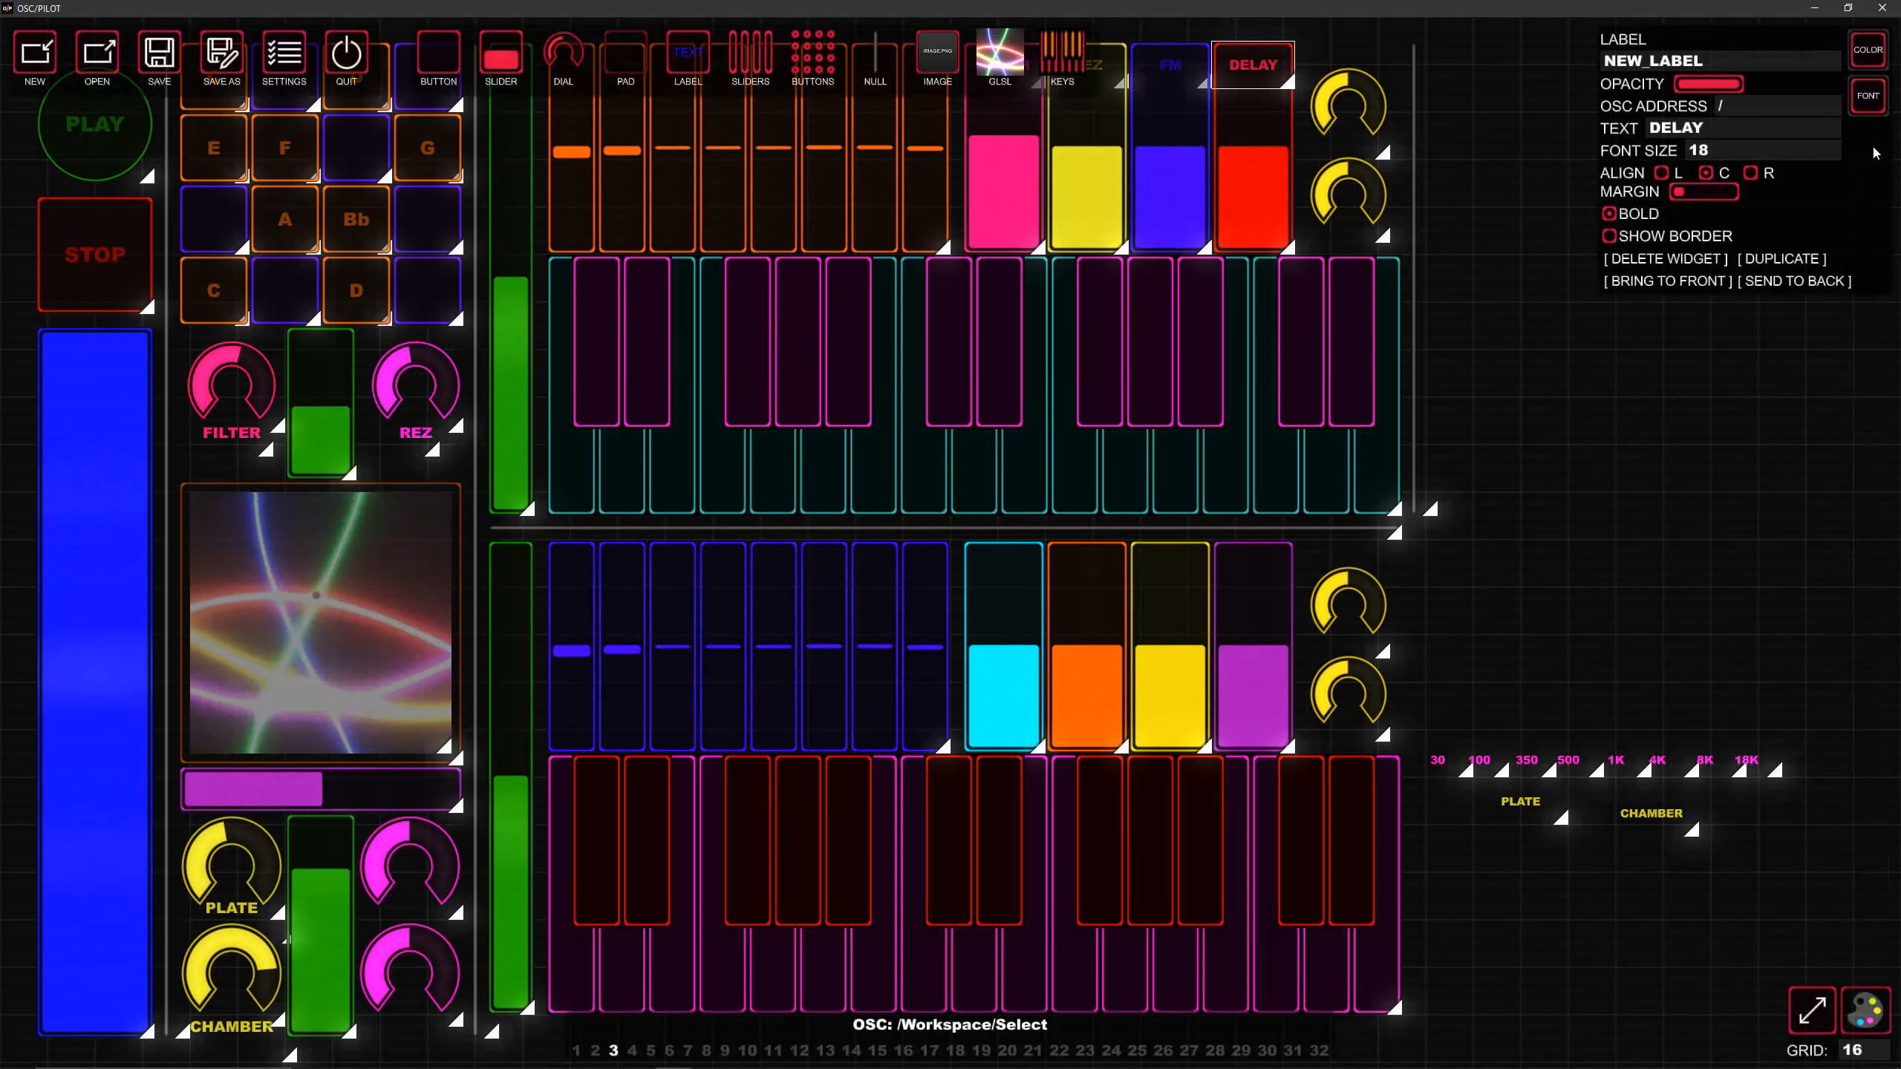
right_click(1567, 418)
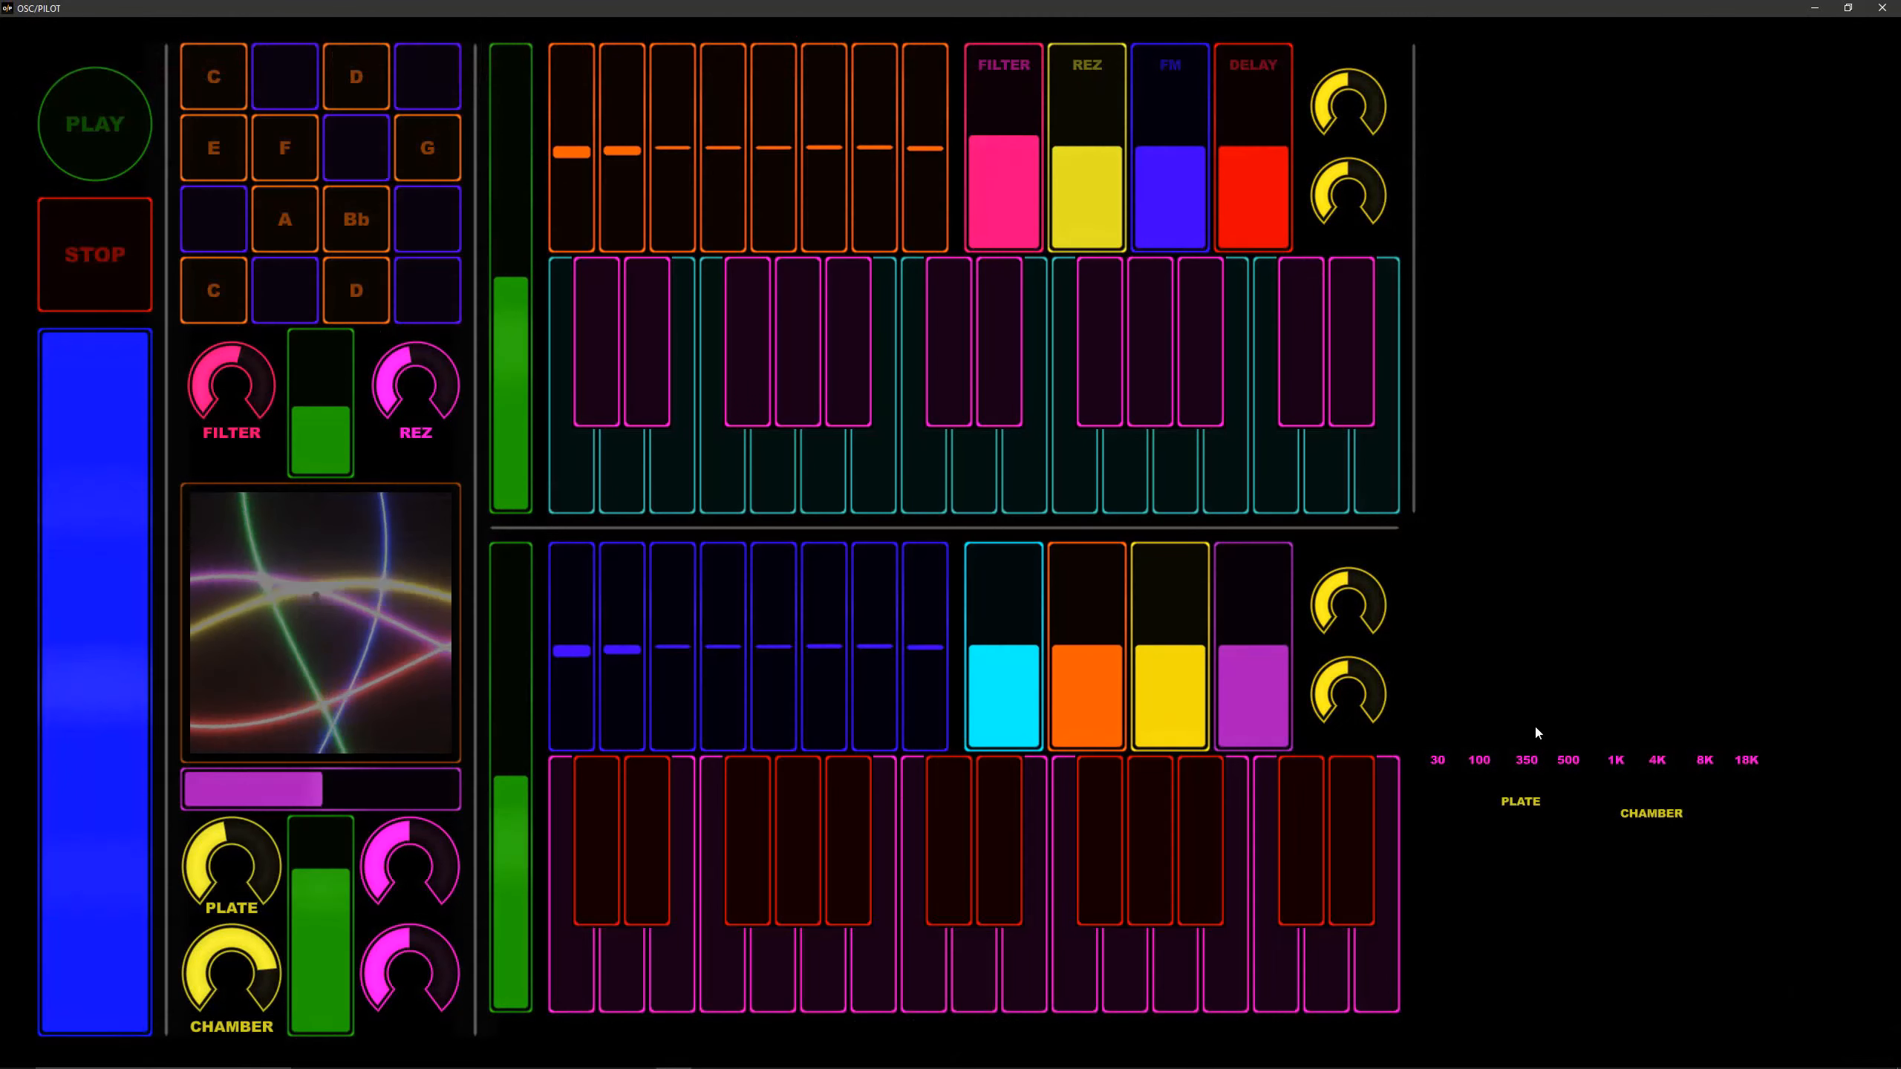
Step: Move the spare PLATE label onto the first dial of the upper section
right_click(1519, 799)
drag(1519, 800, 1347, 147)
click(1359, 136)
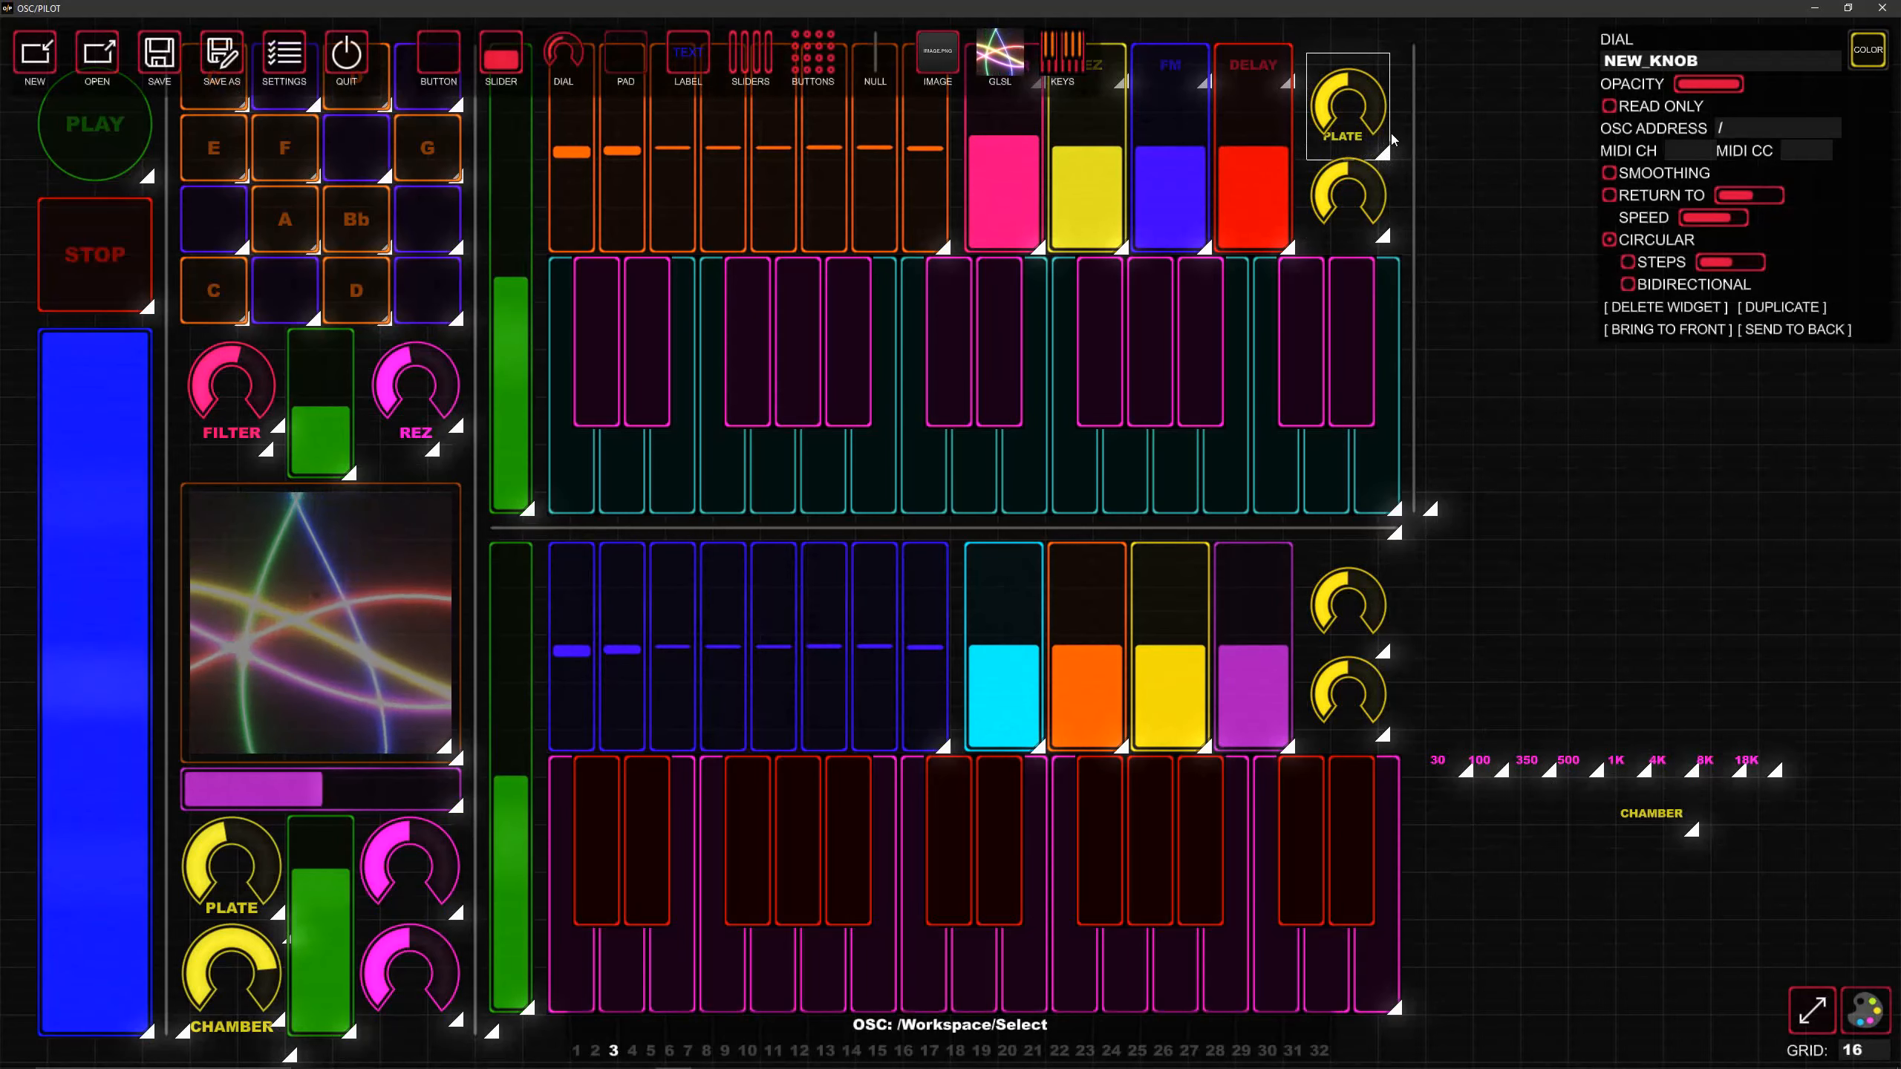
click(1392, 137)
click(1375, 136)
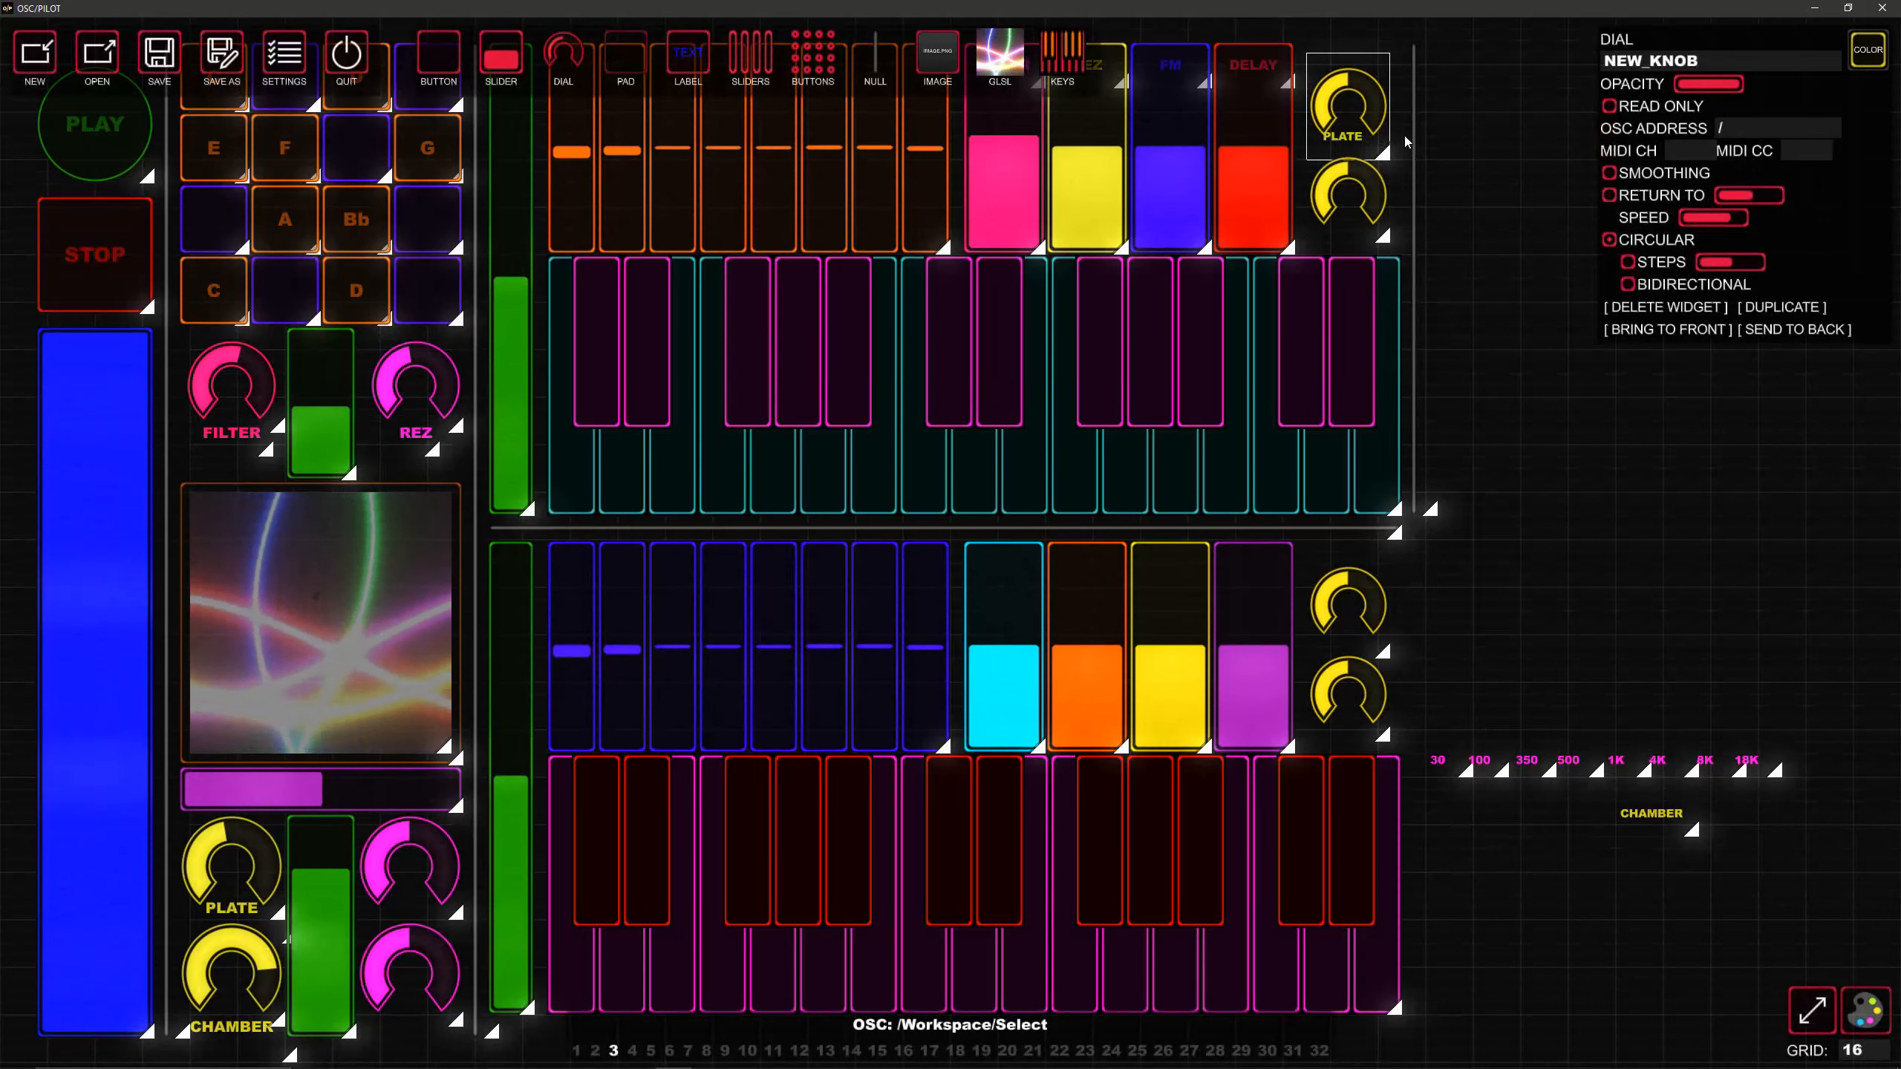
click(1369, 141)
drag(1387, 160, 1392, 159)
click(1382, 141)
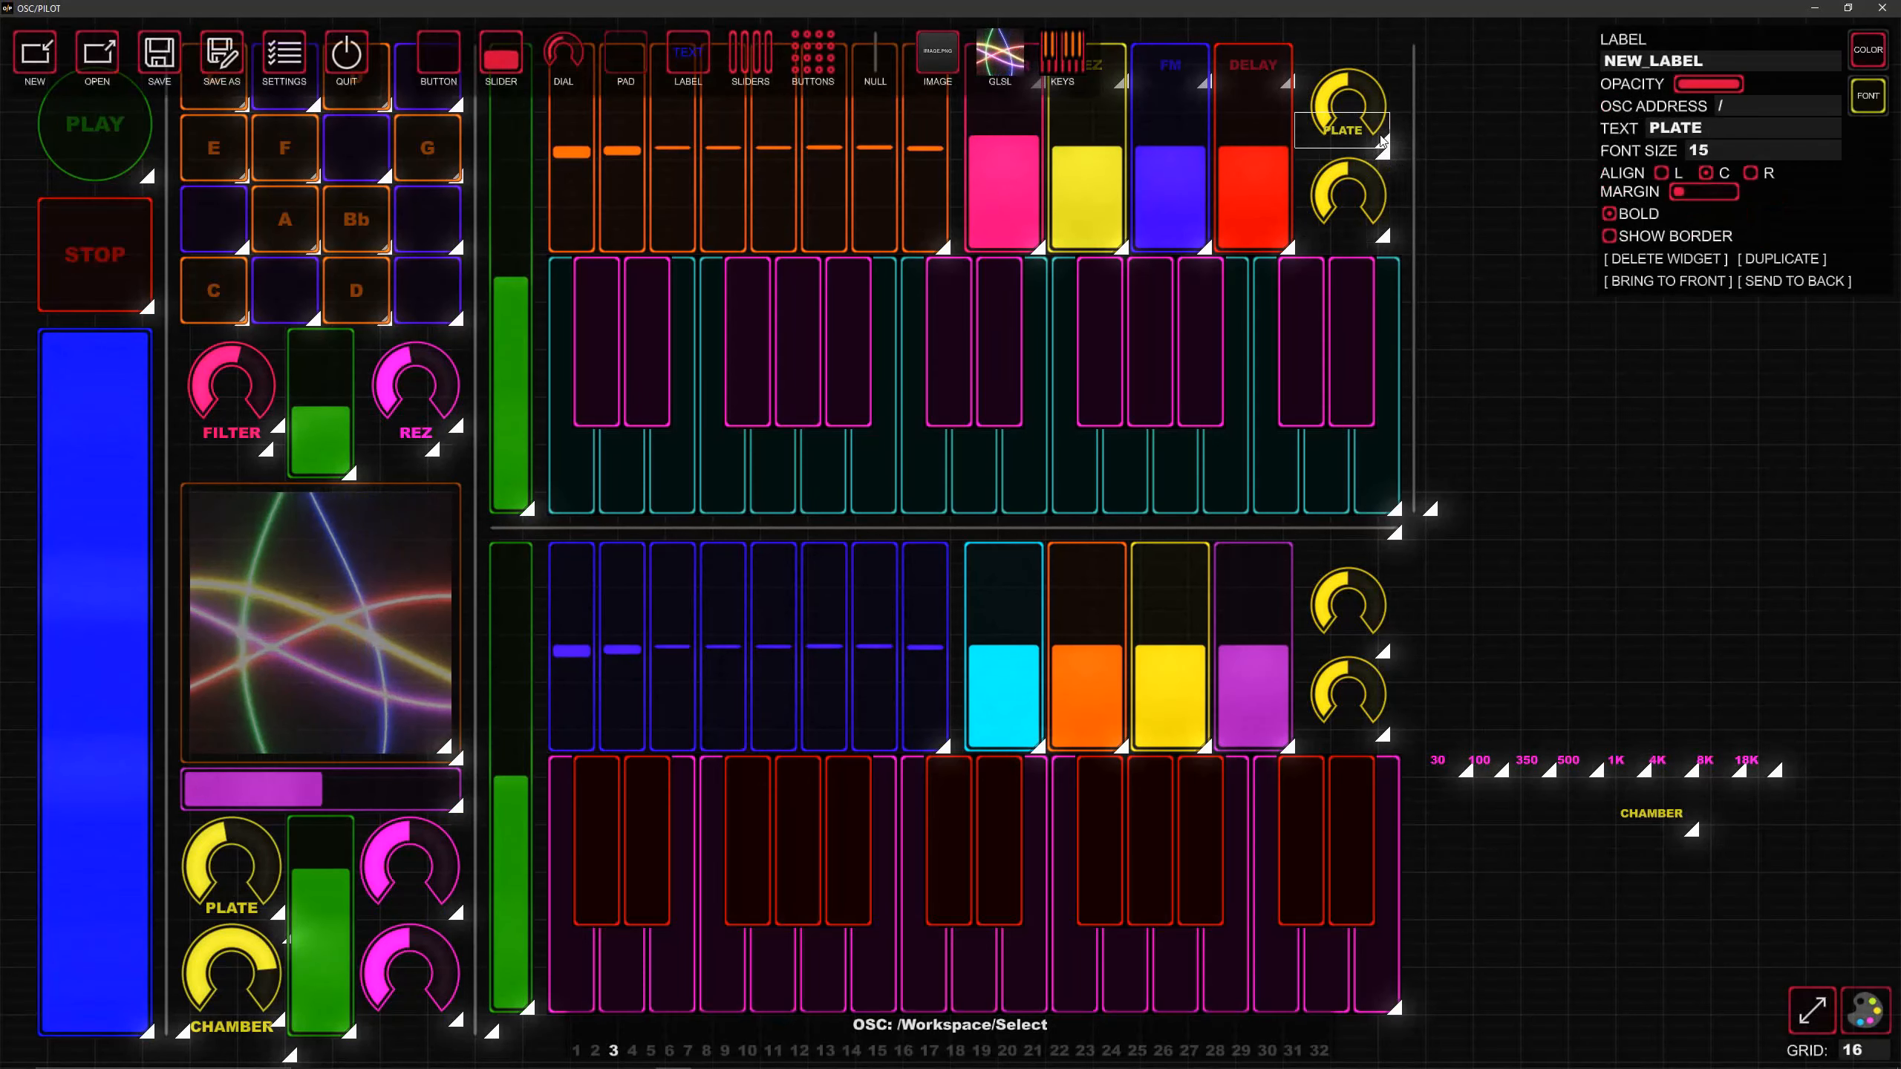
Step: Lower the PLATE label to just beneath the upper section's first dial and place the CHAMBER label beneath the second dial
drag(1399, 148, 1349, 144)
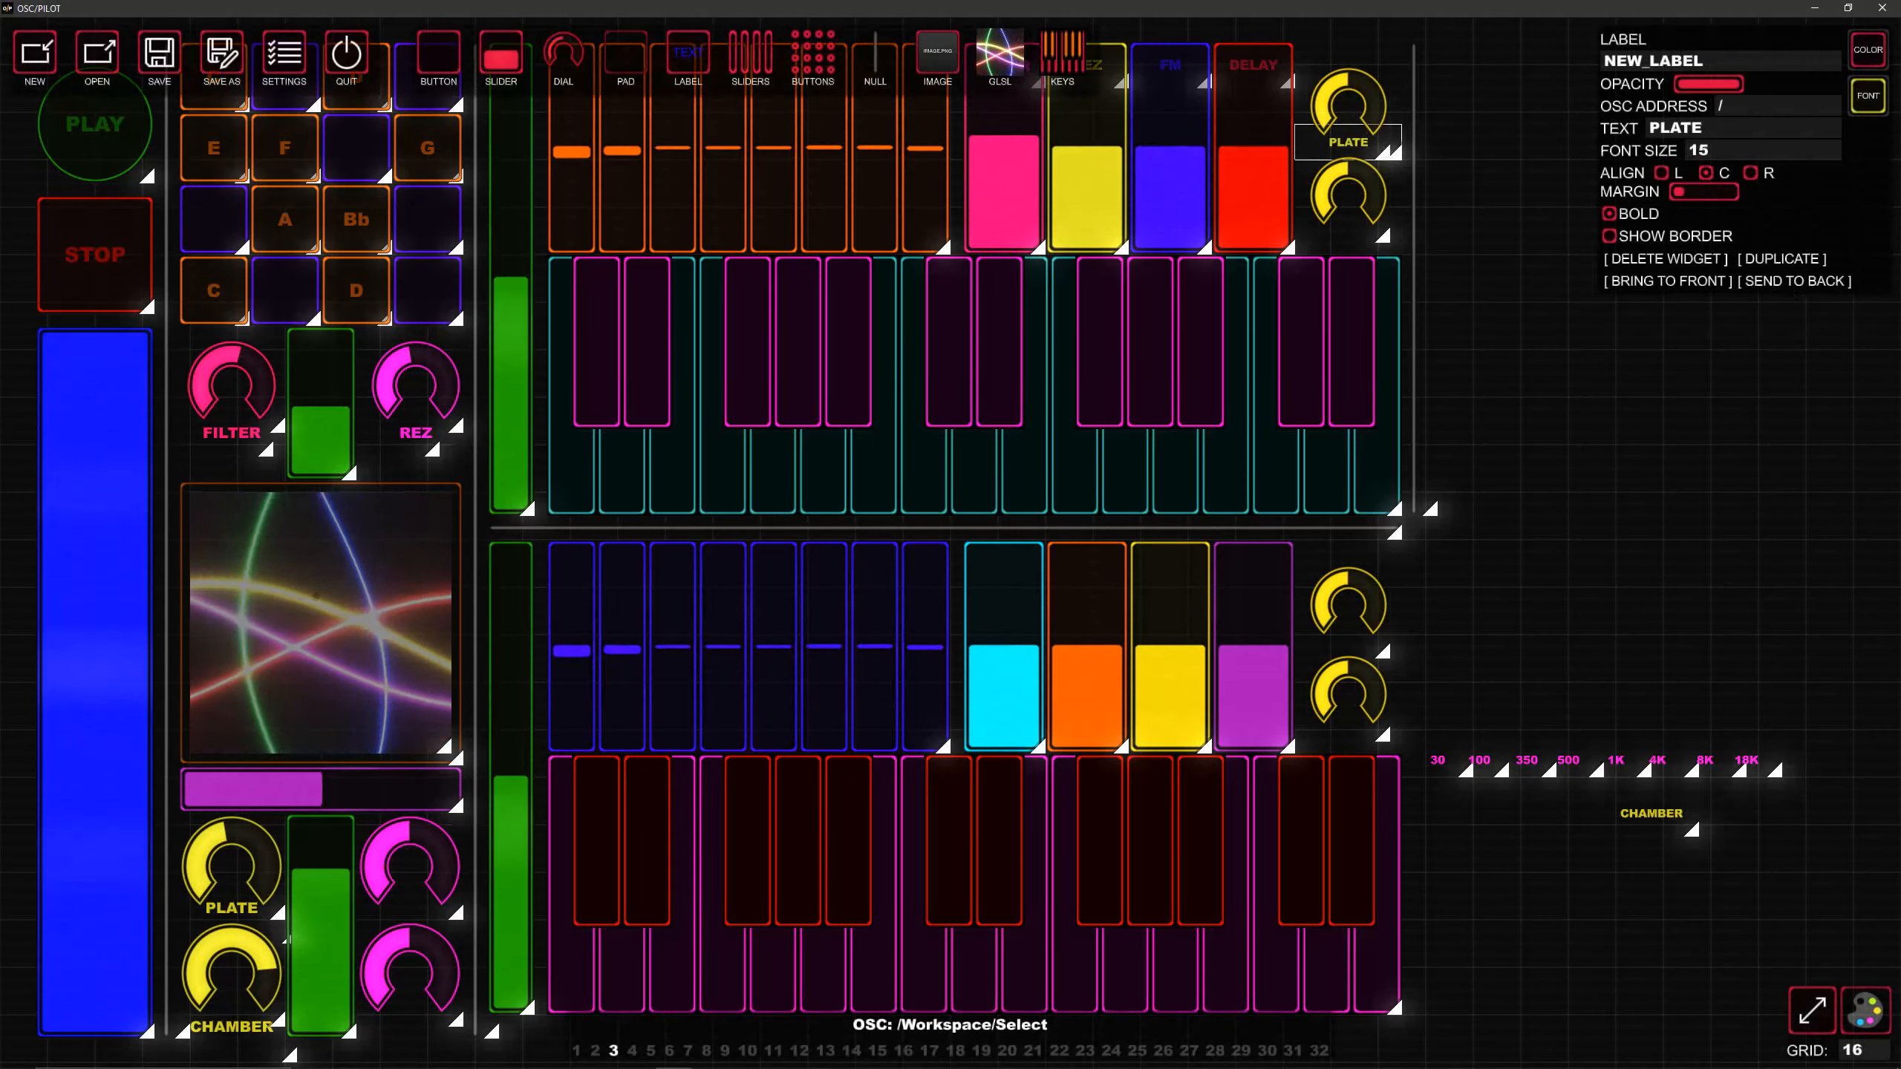
drag(1651, 813, 1403, 251)
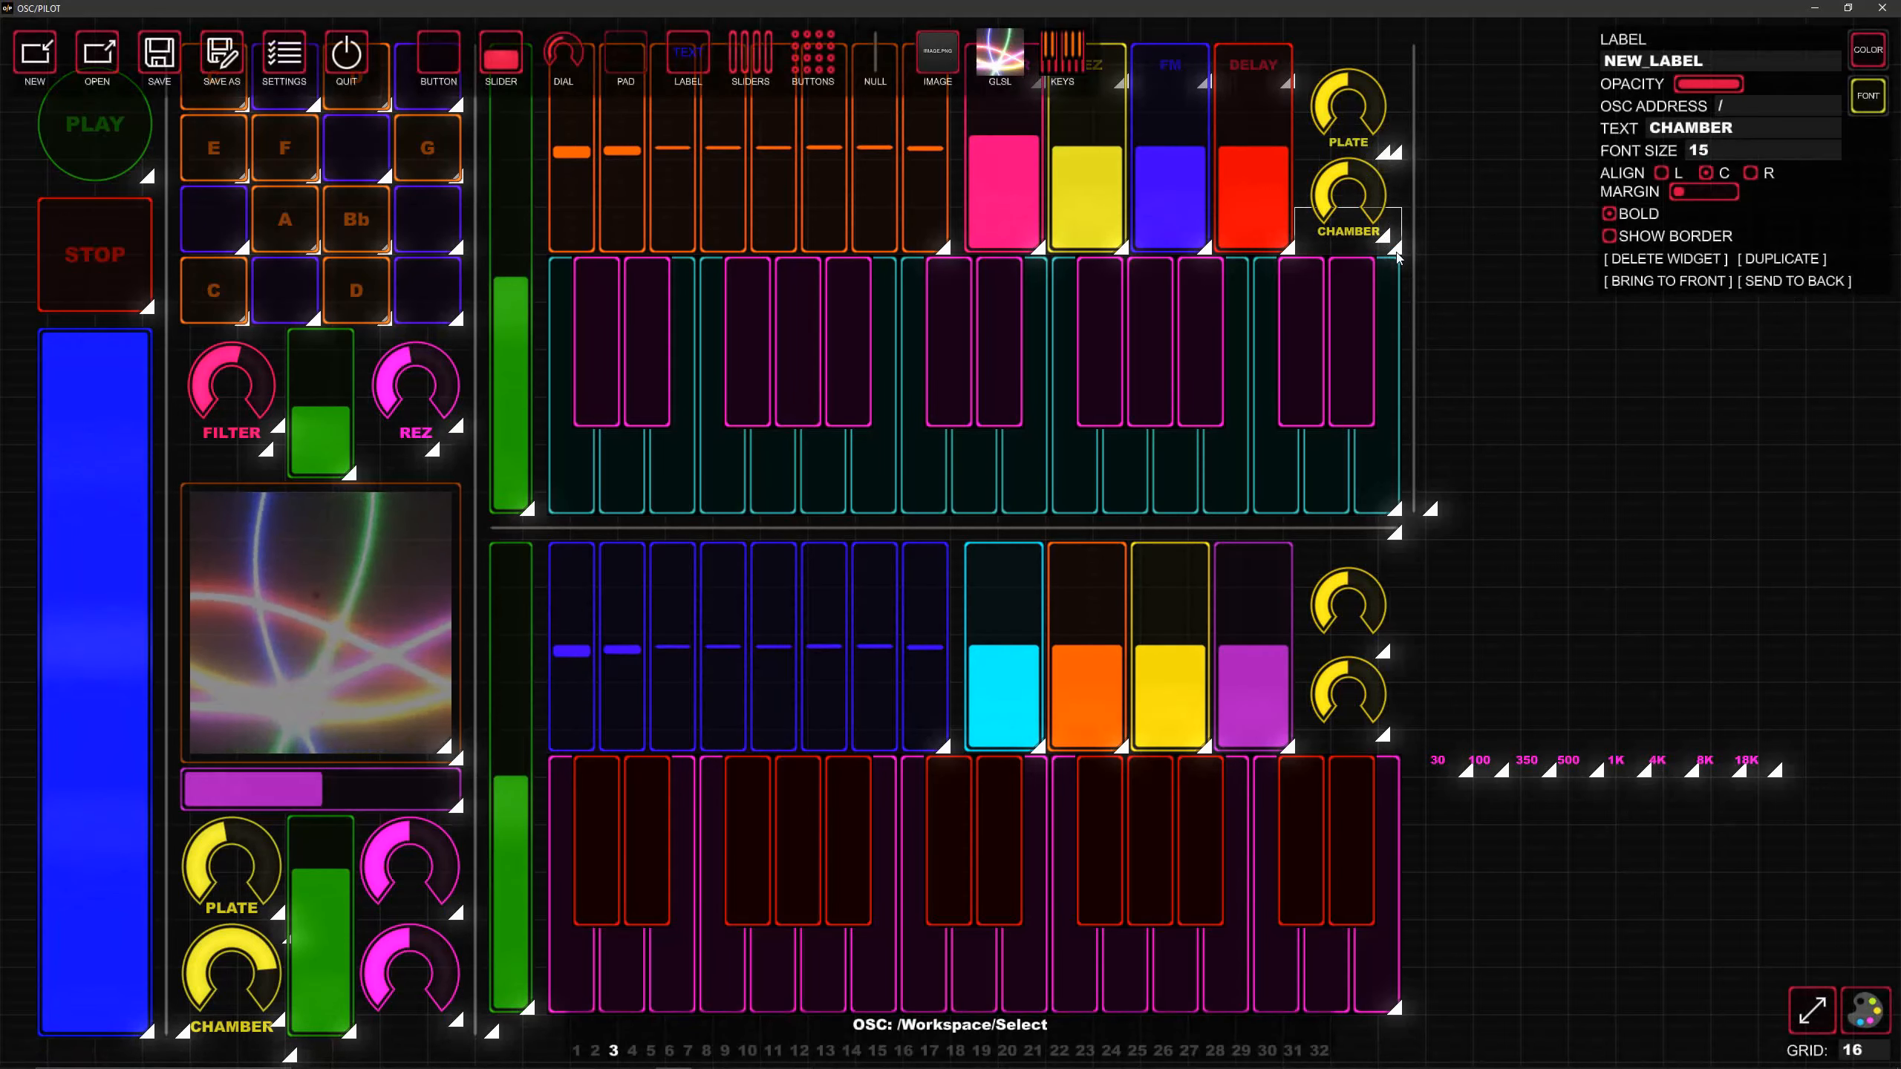
right_click(1524, 307)
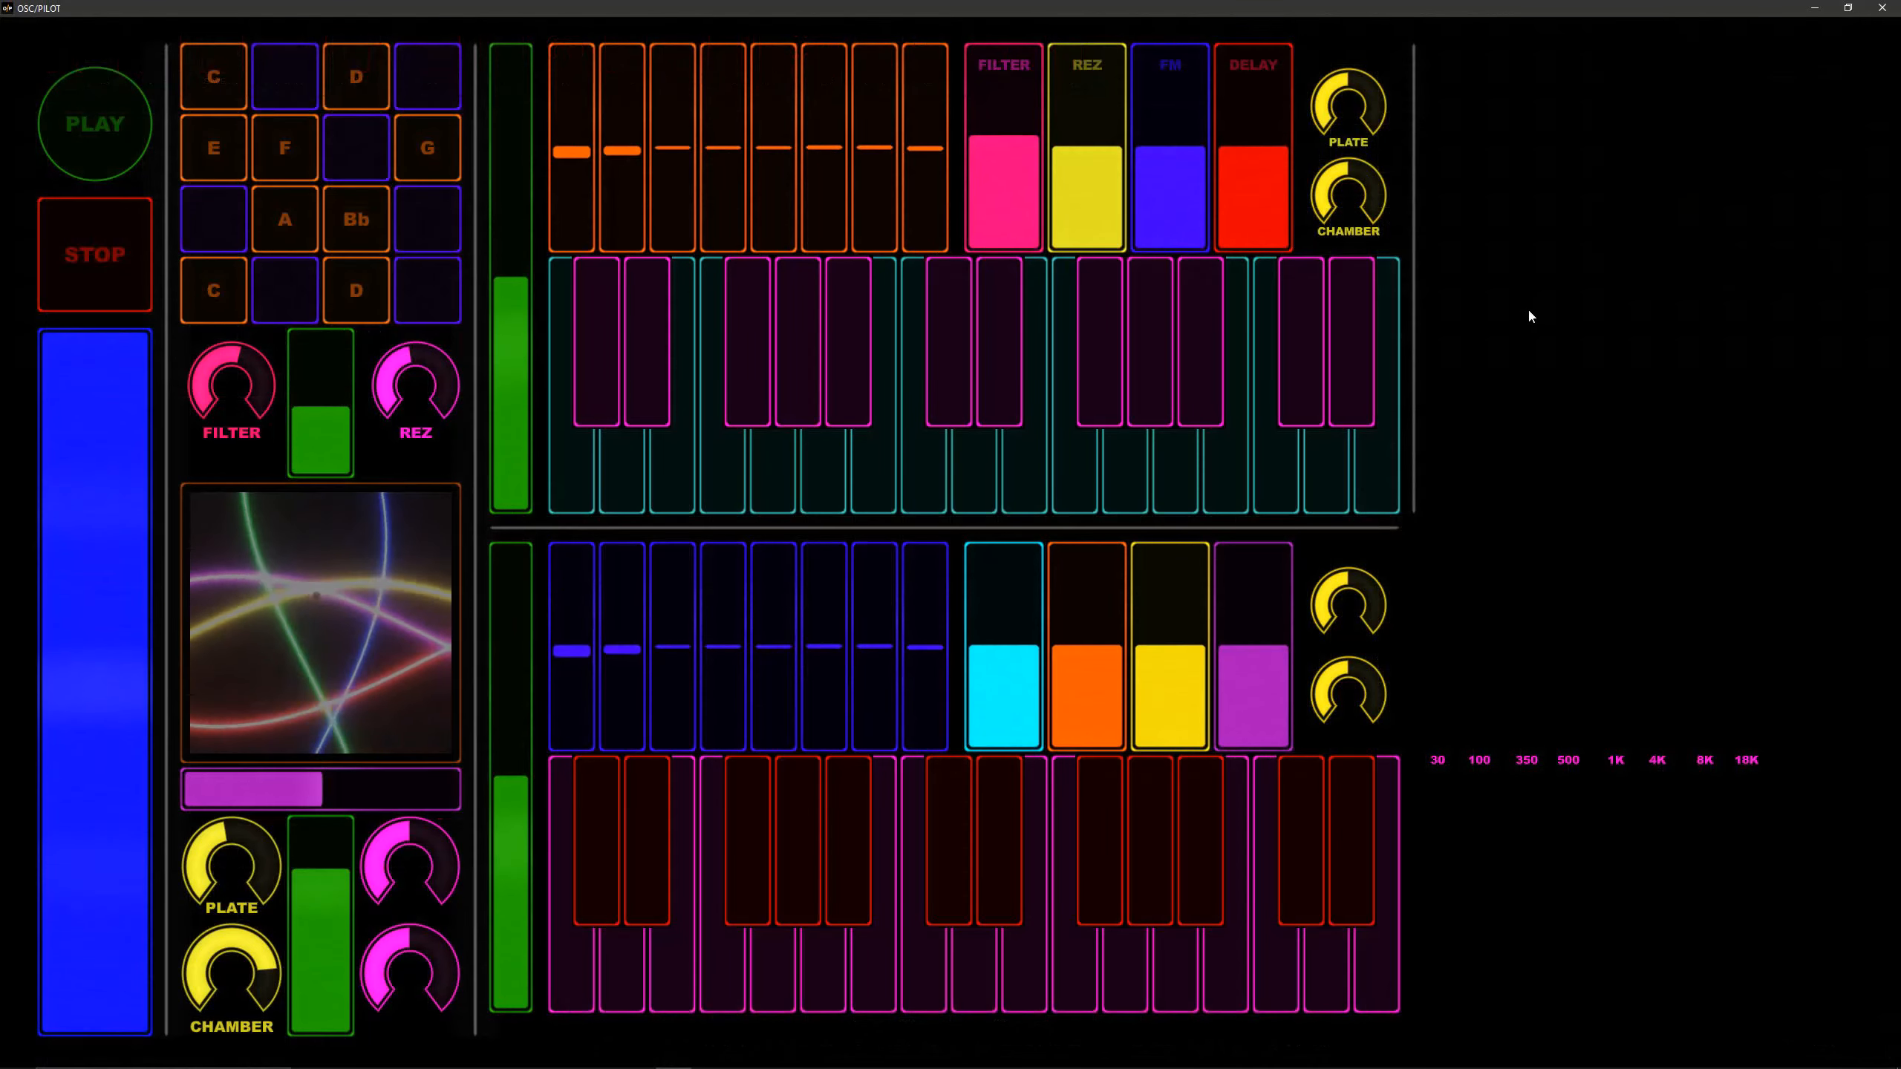
Step: Colour the text of the eight EQ frequency labels from 30 to 18K orange
right_click(1519, 653)
drag(1450, 726, 1809, 817)
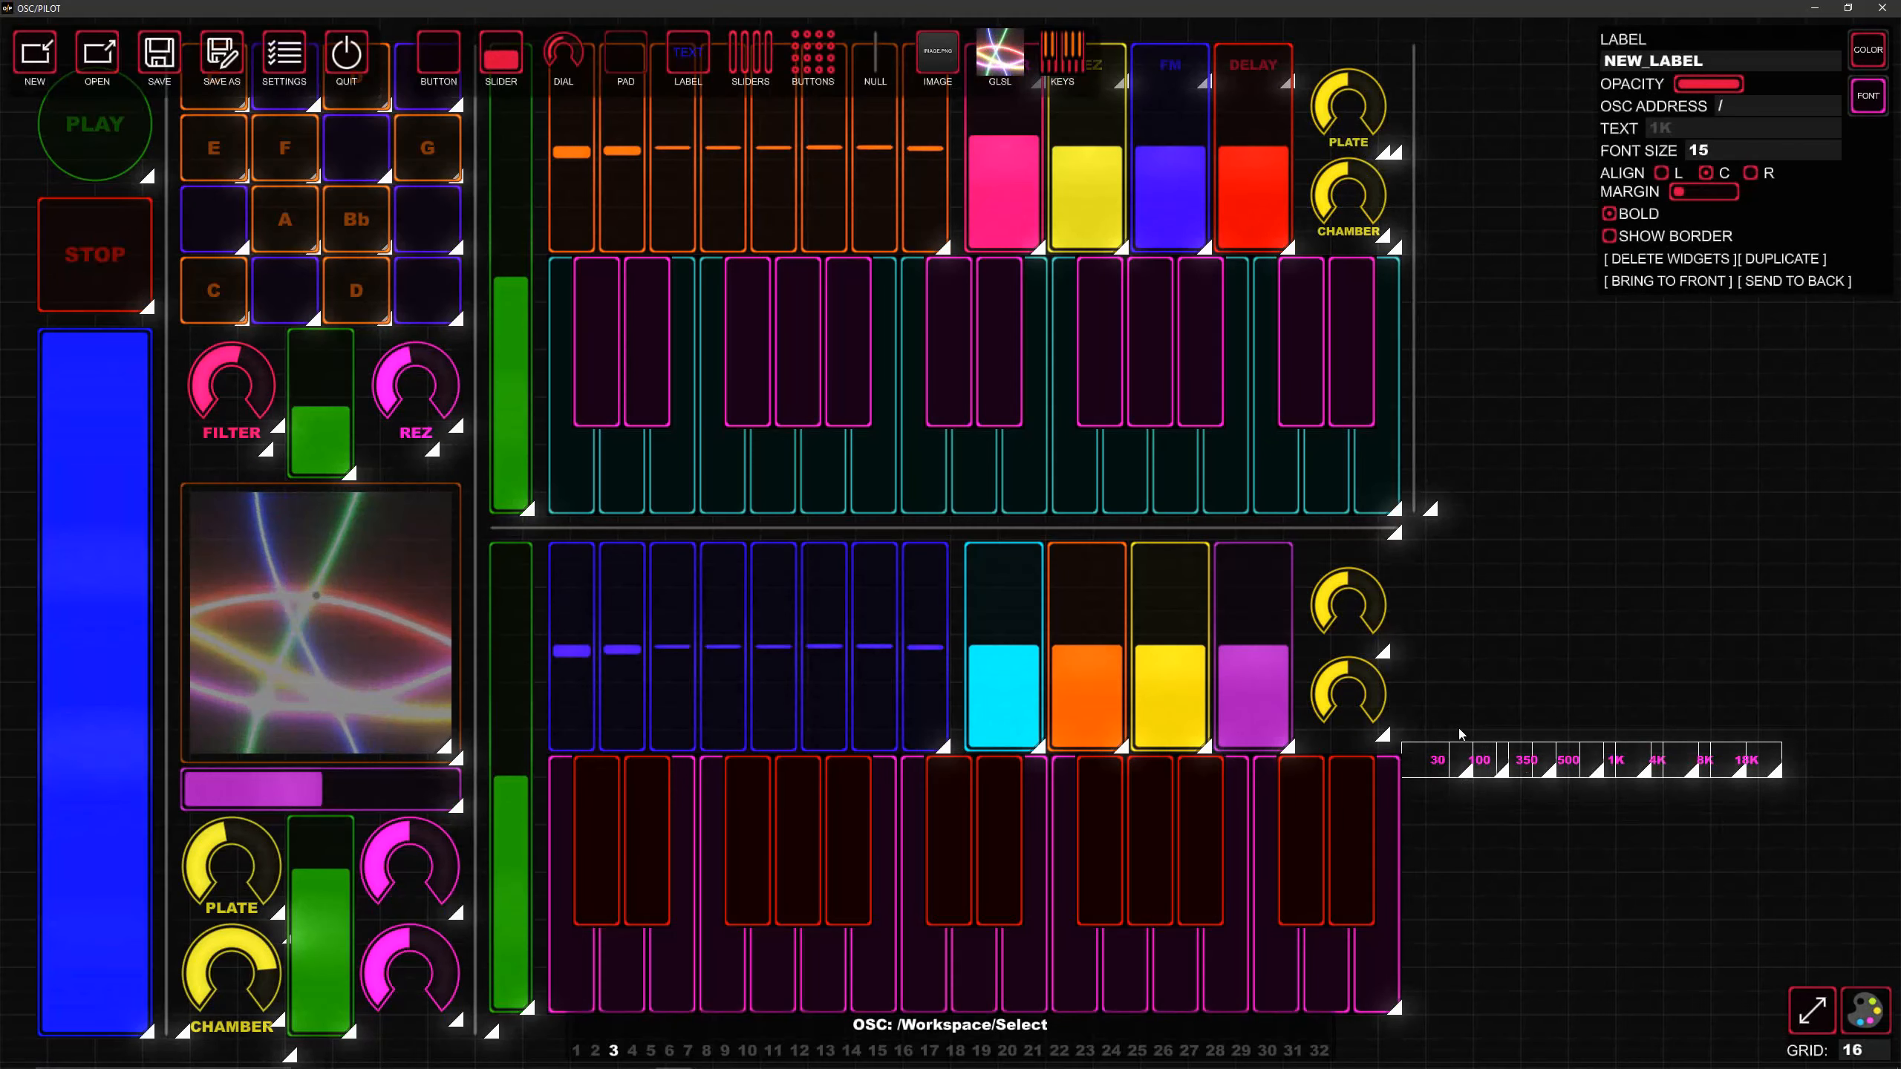
click(1870, 99)
click(1873, 761)
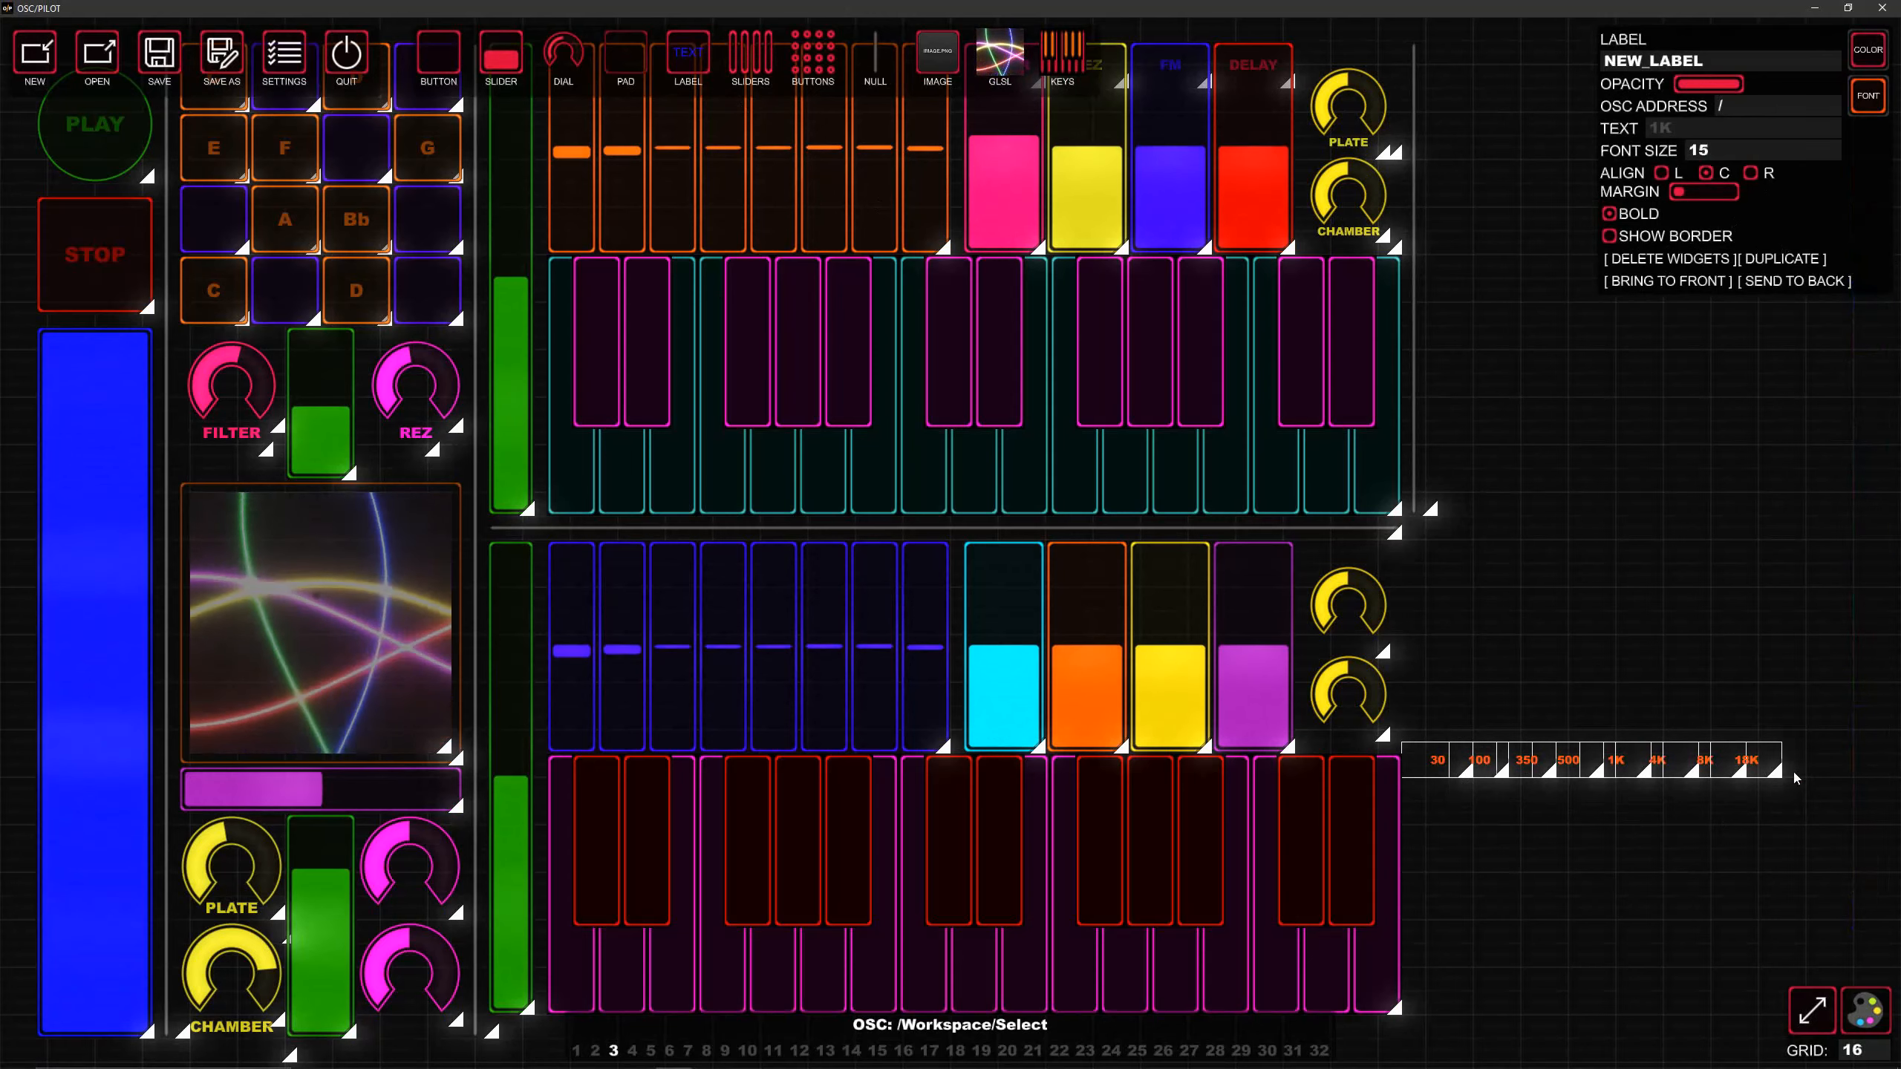
Step: Place the eight EQ frequency labels along the base of the upper section's orange sliders and sweep those sliders in performance mode
drag(1756, 764, 1750, 566)
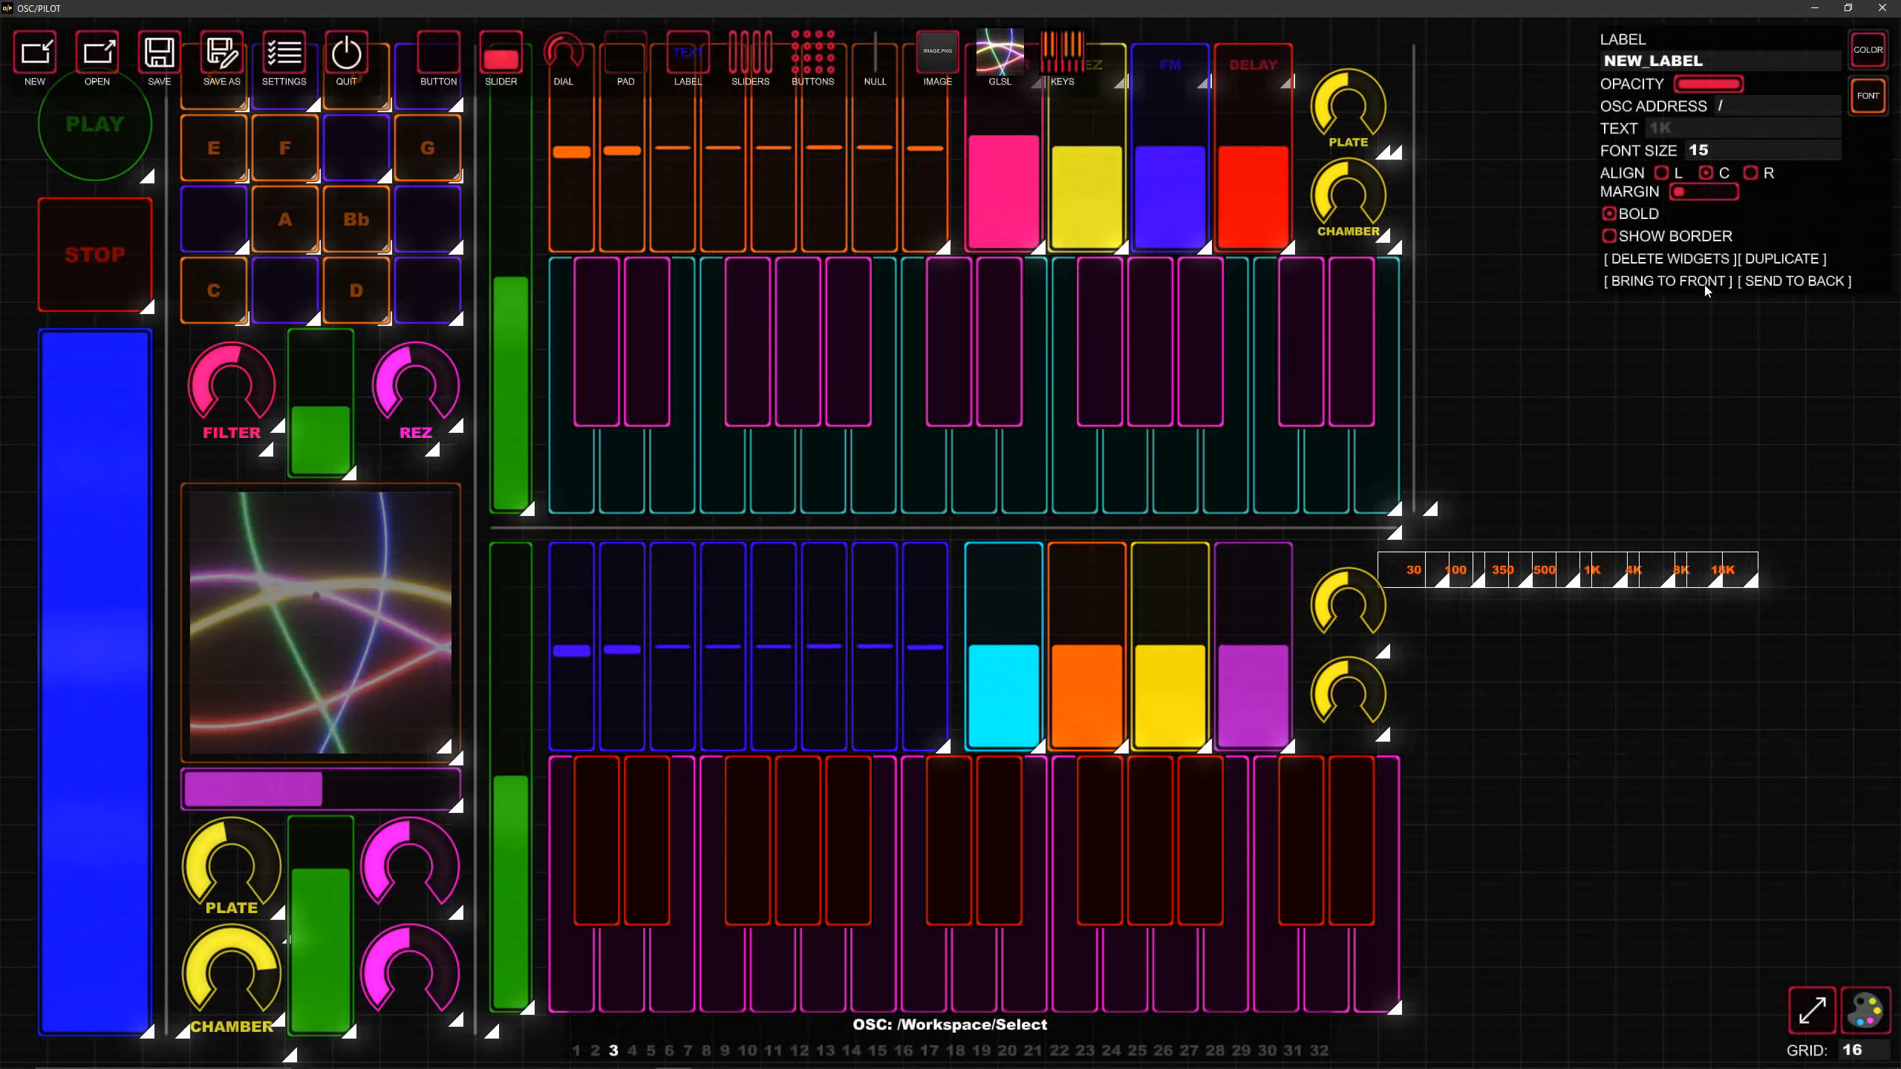
key(ctrl+z)
key(Escape)
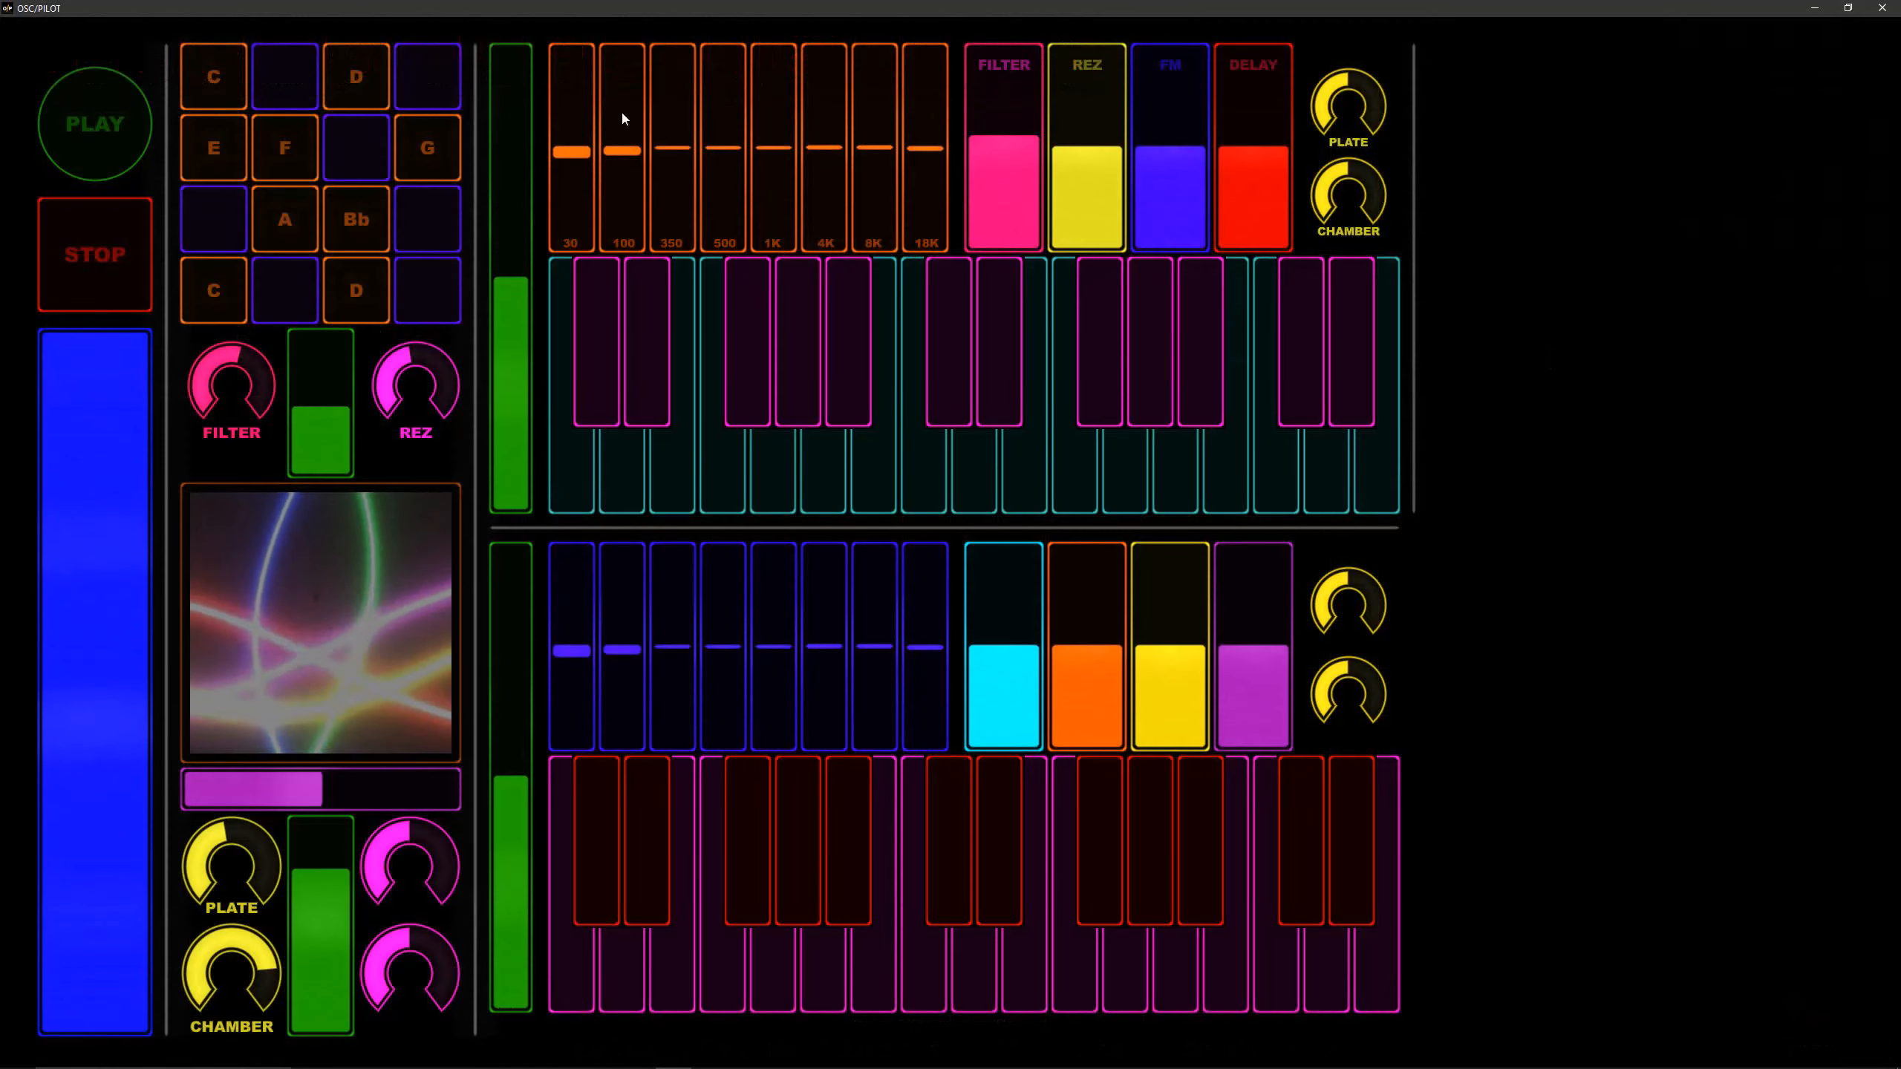
mouse_move(577, 196)
mouse_down()
mouse_move(898, 135)
mouse_move(945, 196)
mouse_move(591, 166)
mouse_move(936, 152)
mouse_up()
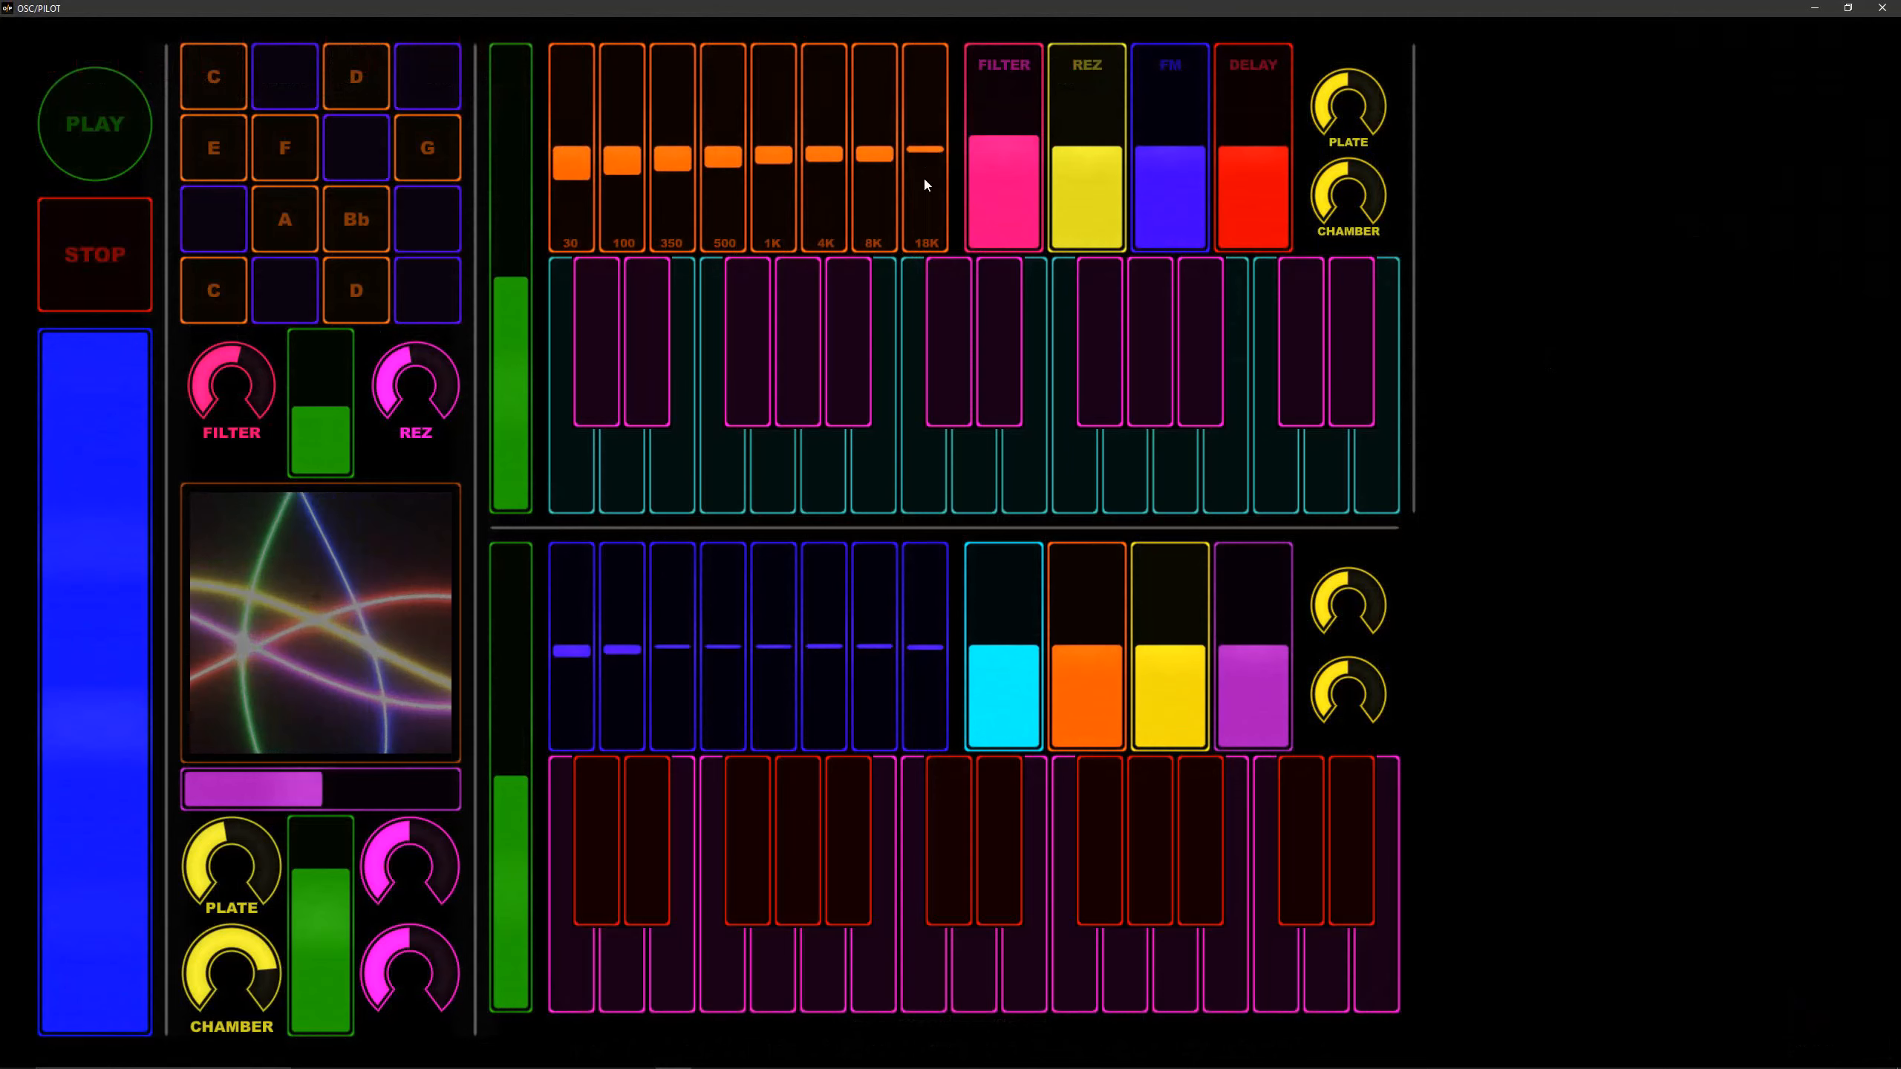
key(Escape)
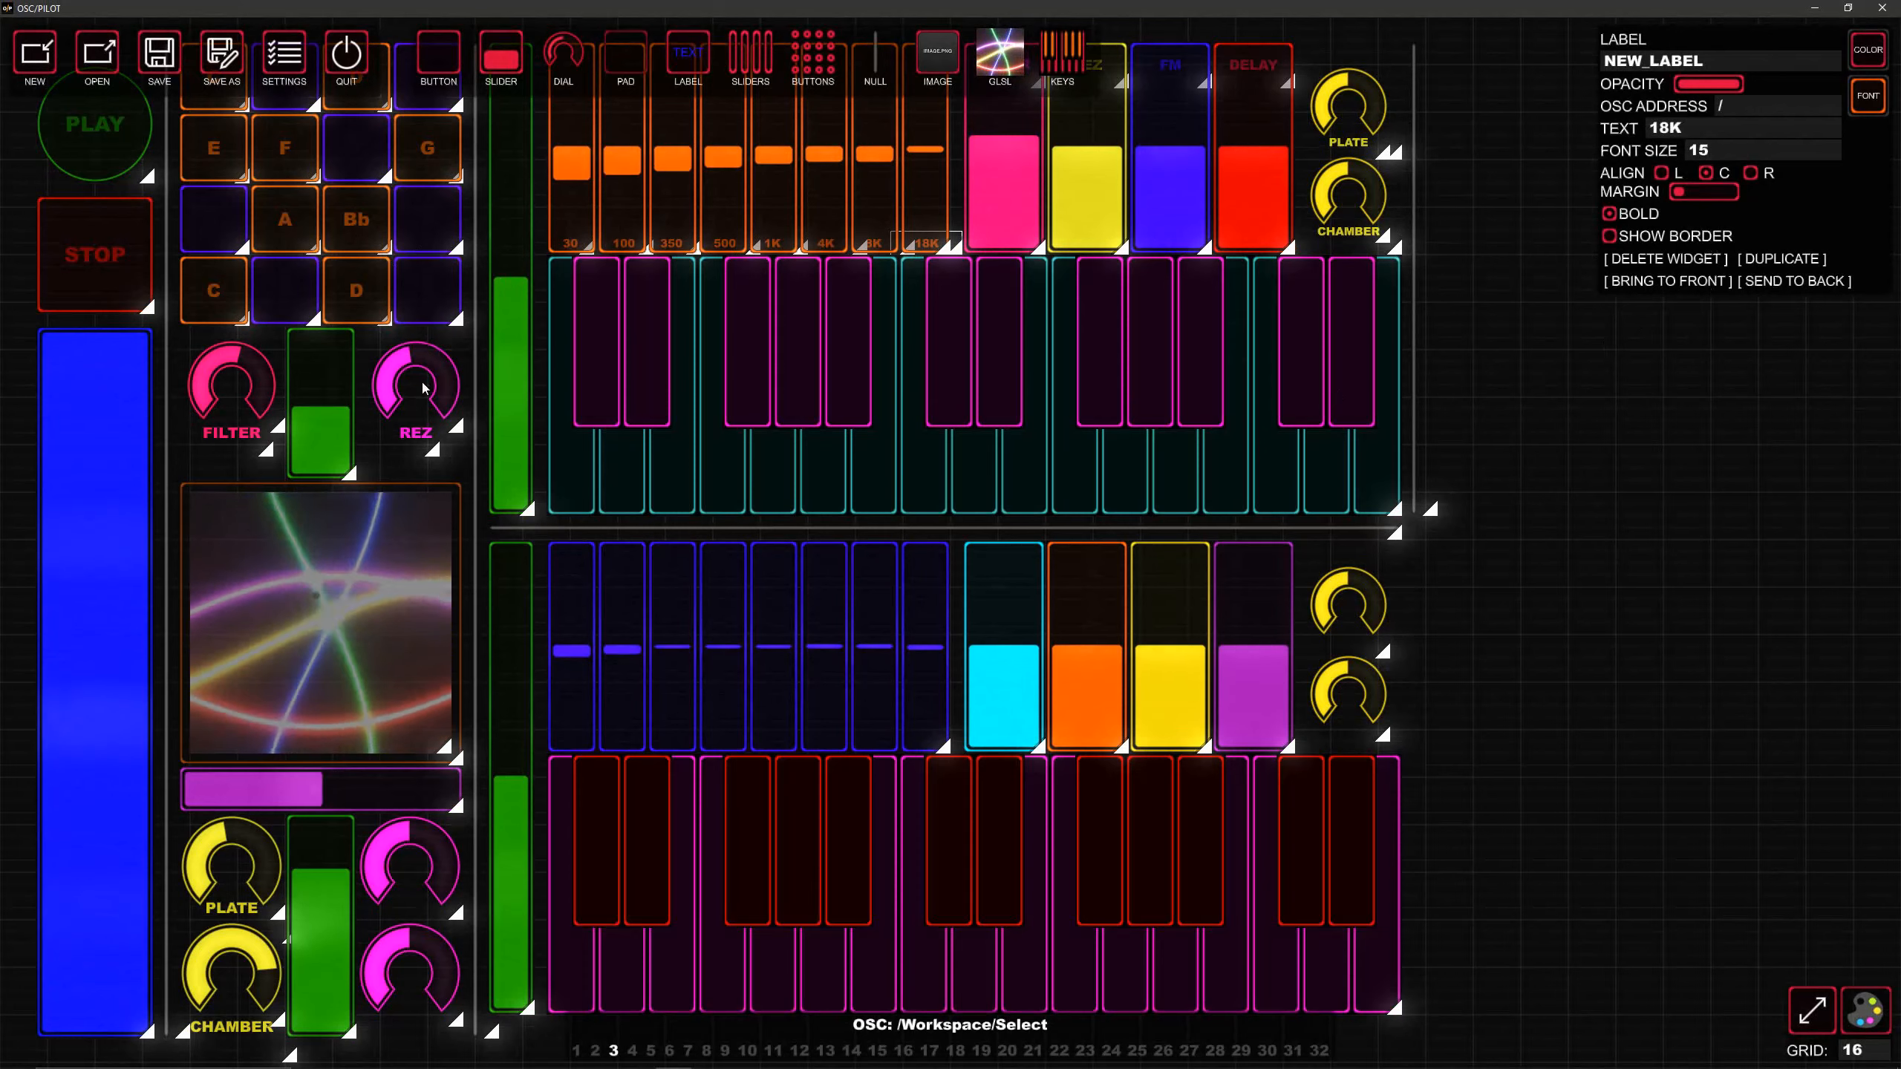
Step: Check the last pad button's MIDI CC and assign the upper section's green slider to MIDI channel 16, CC 20
click(442, 311)
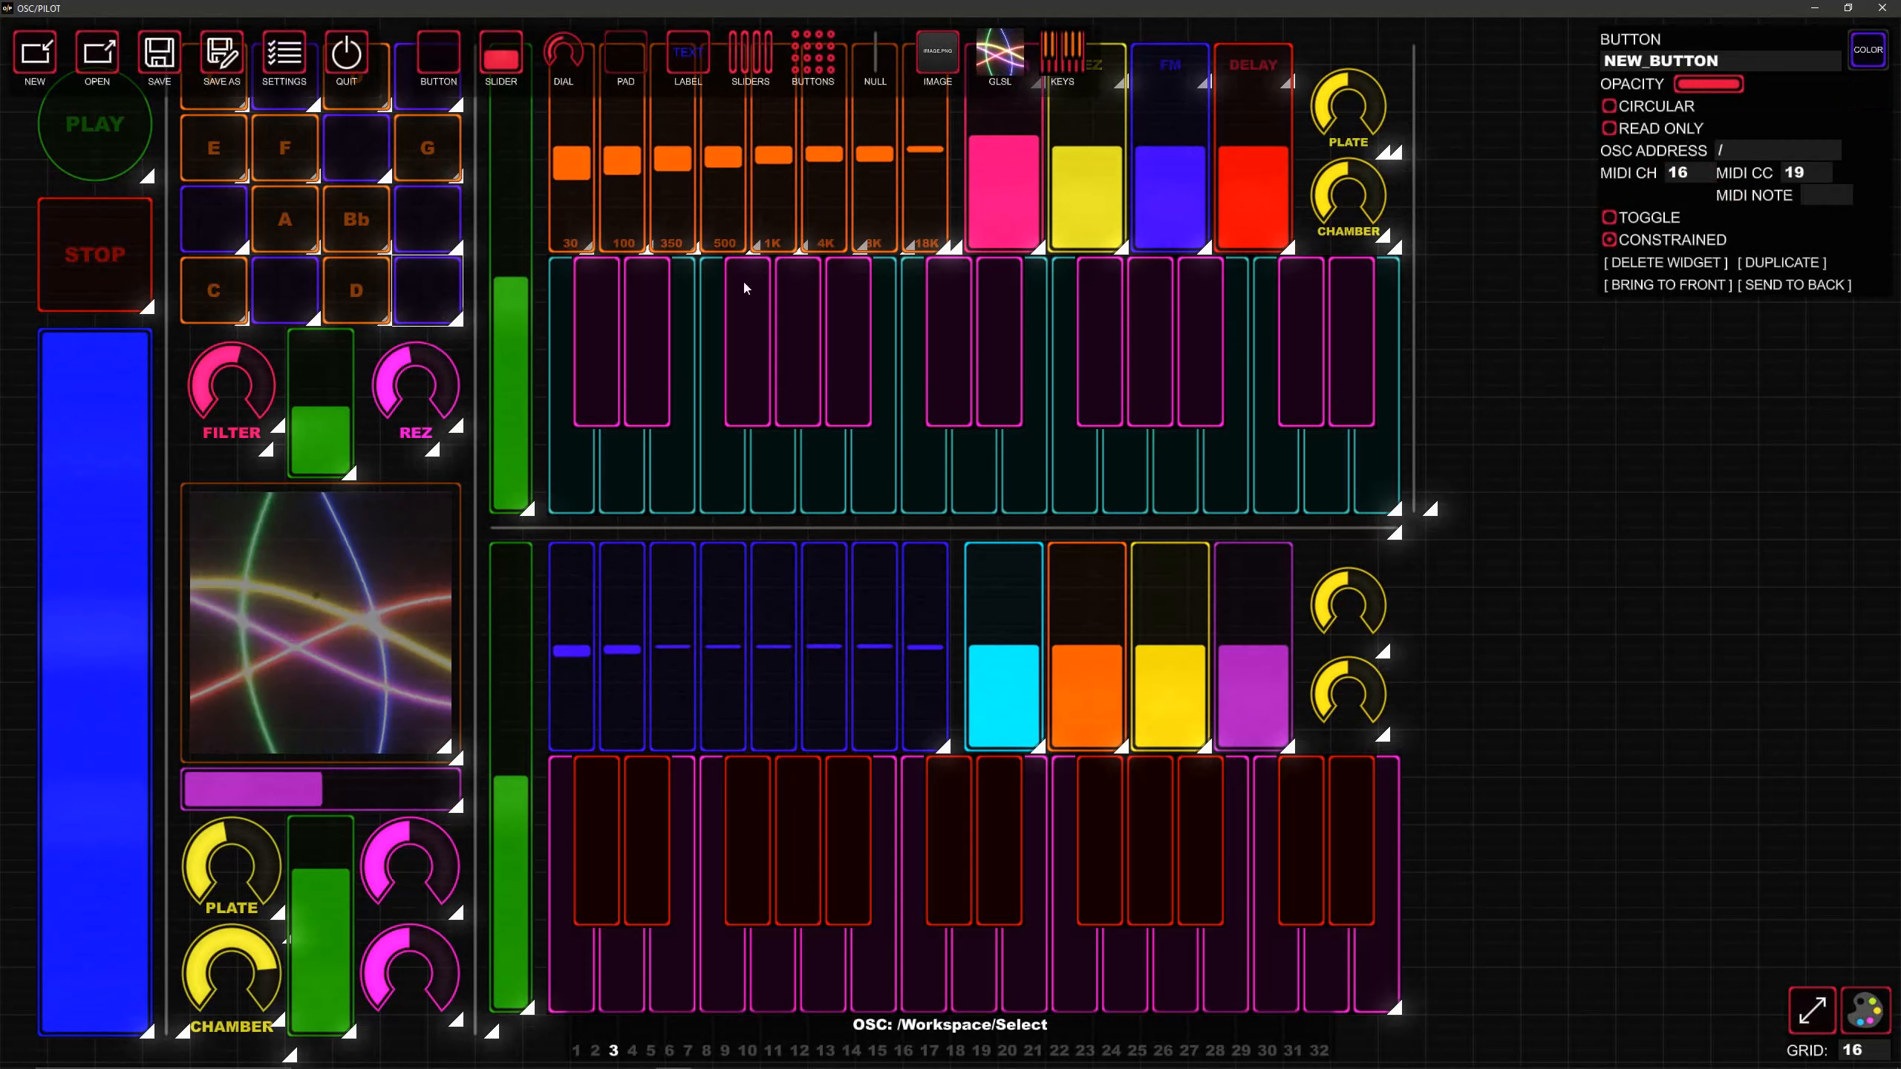
click(503, 424)
click(1708, 152)
text(16)
click(1821, 149)
text(20)
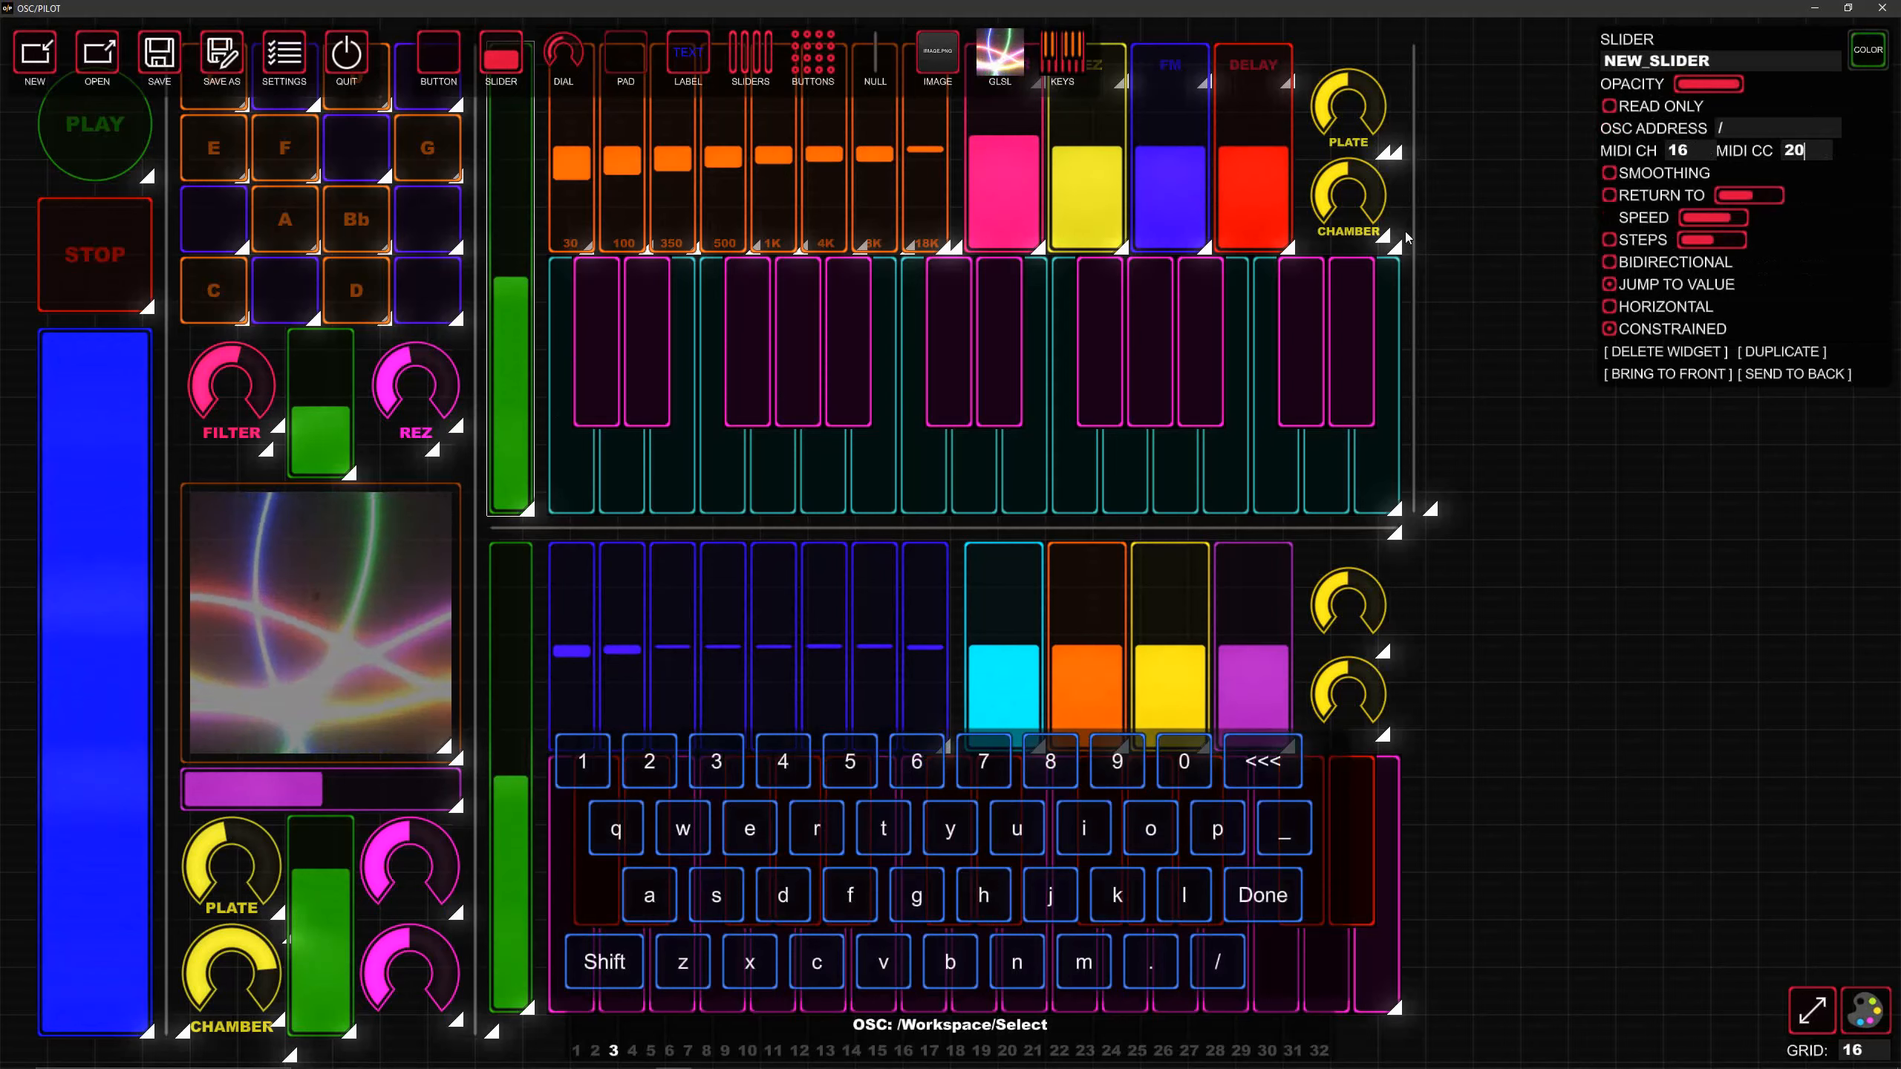
Step: Sweep the orange EQ sliders in performance mode, lowering the bands up to 1K slightly and raising 8K and 18K slightly
click(574, 203)
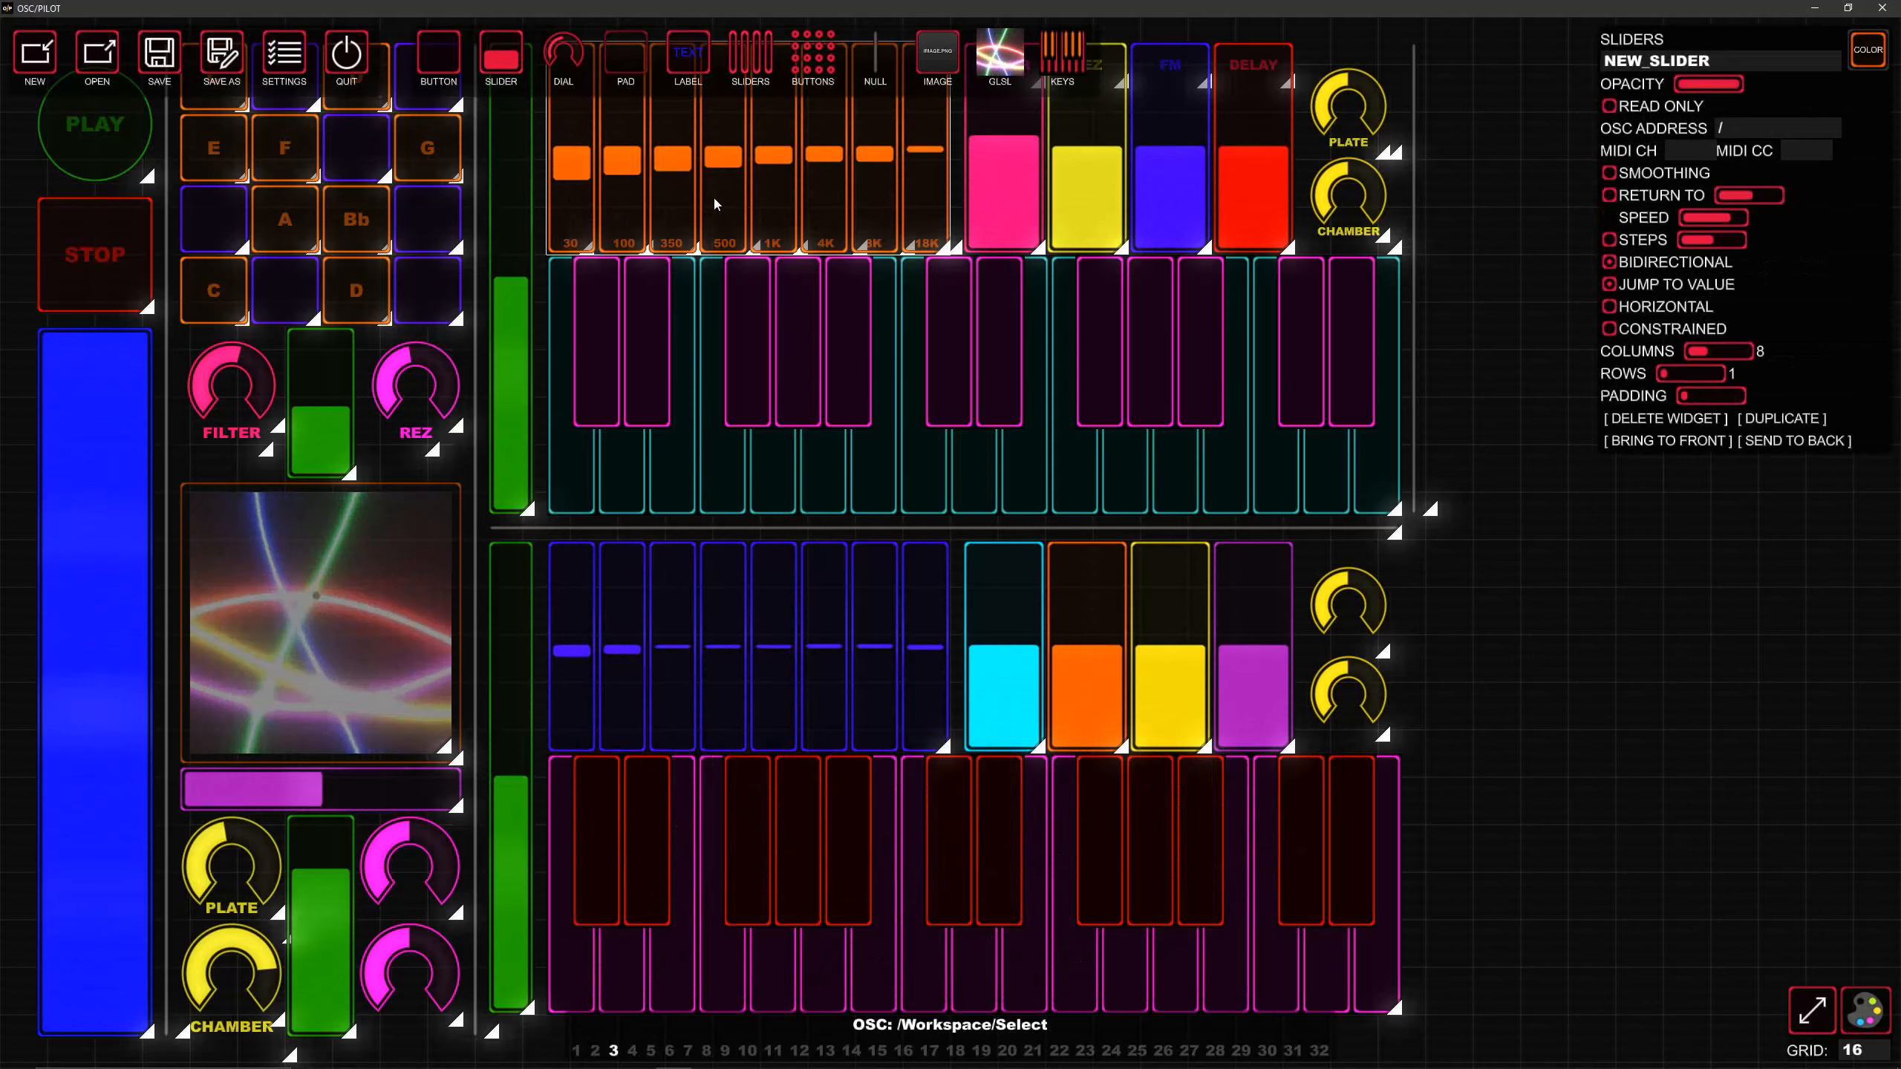
key(Escape)
drag(570, 163, 916, 138)
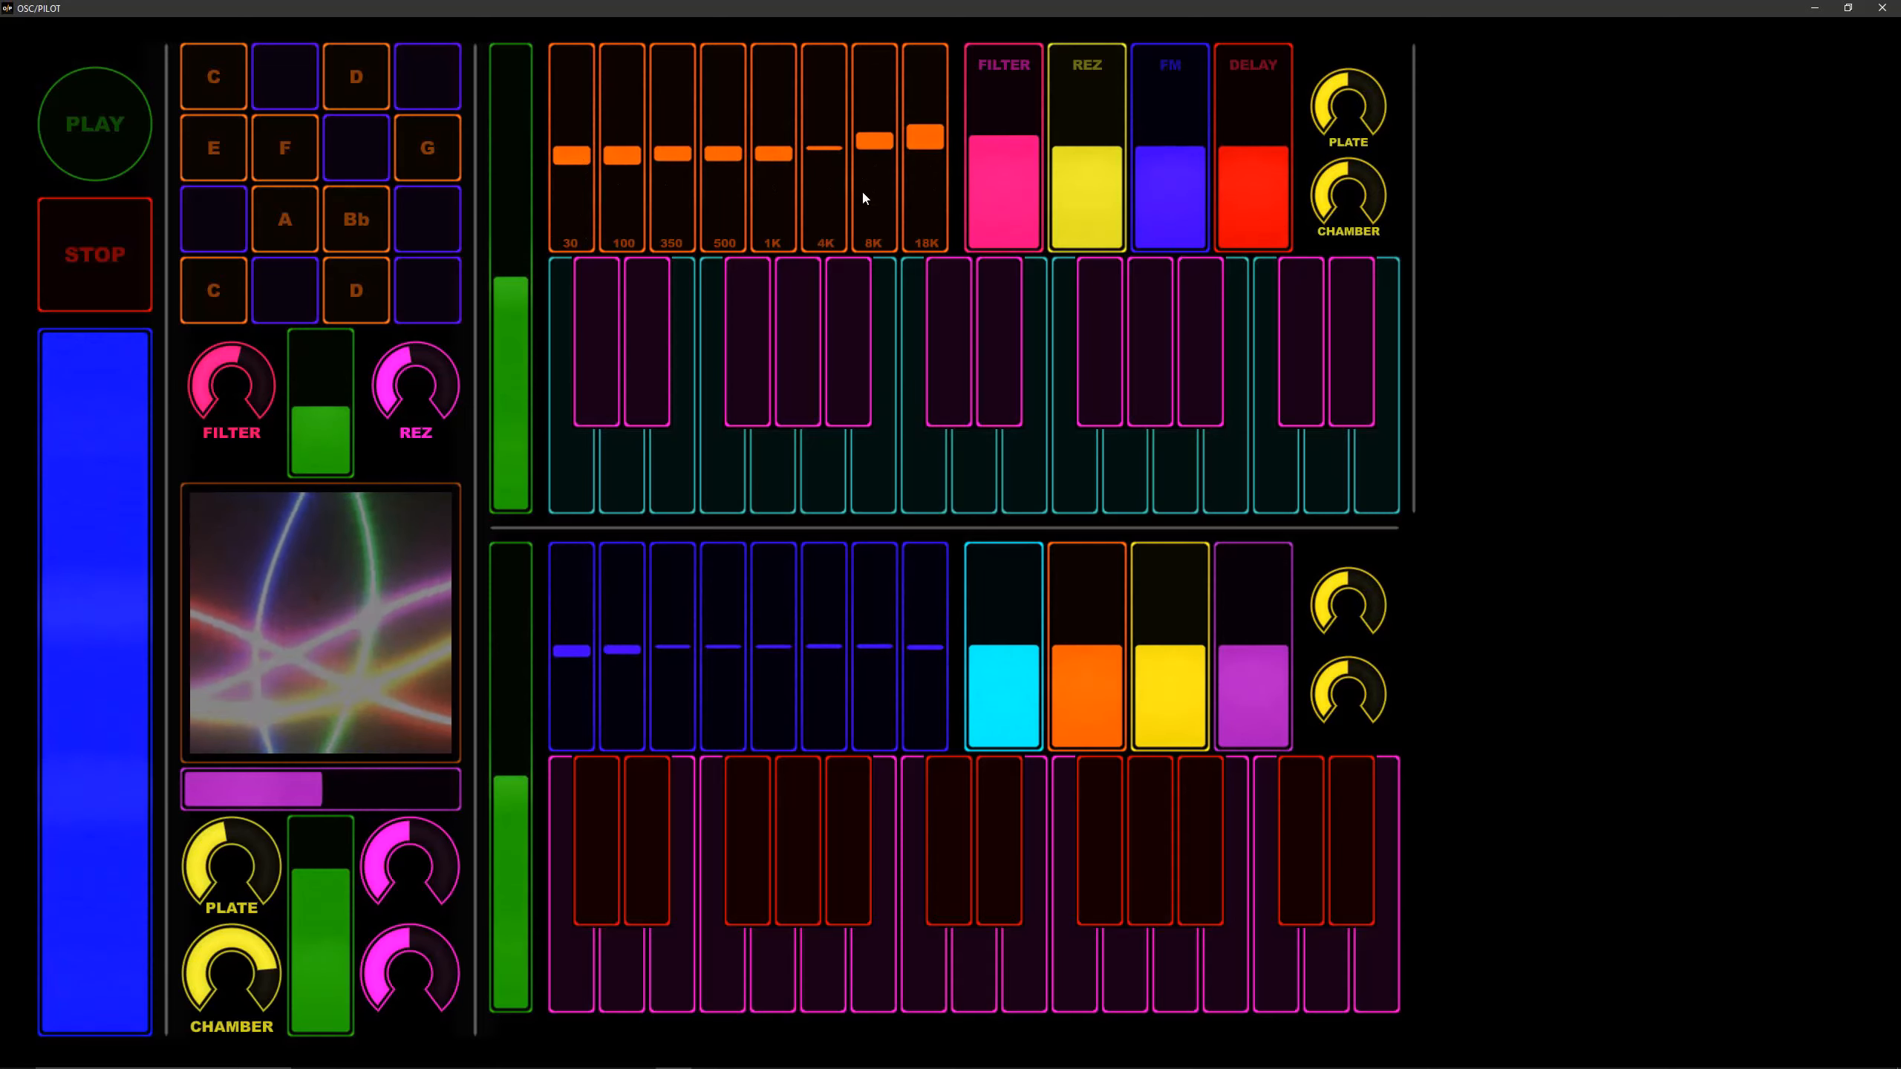
key(Escape)
Step: Check the green slider's MIDI CC and assign the orange EQ slider bank to MIDI channel 16, CC 21
click(512, 293)
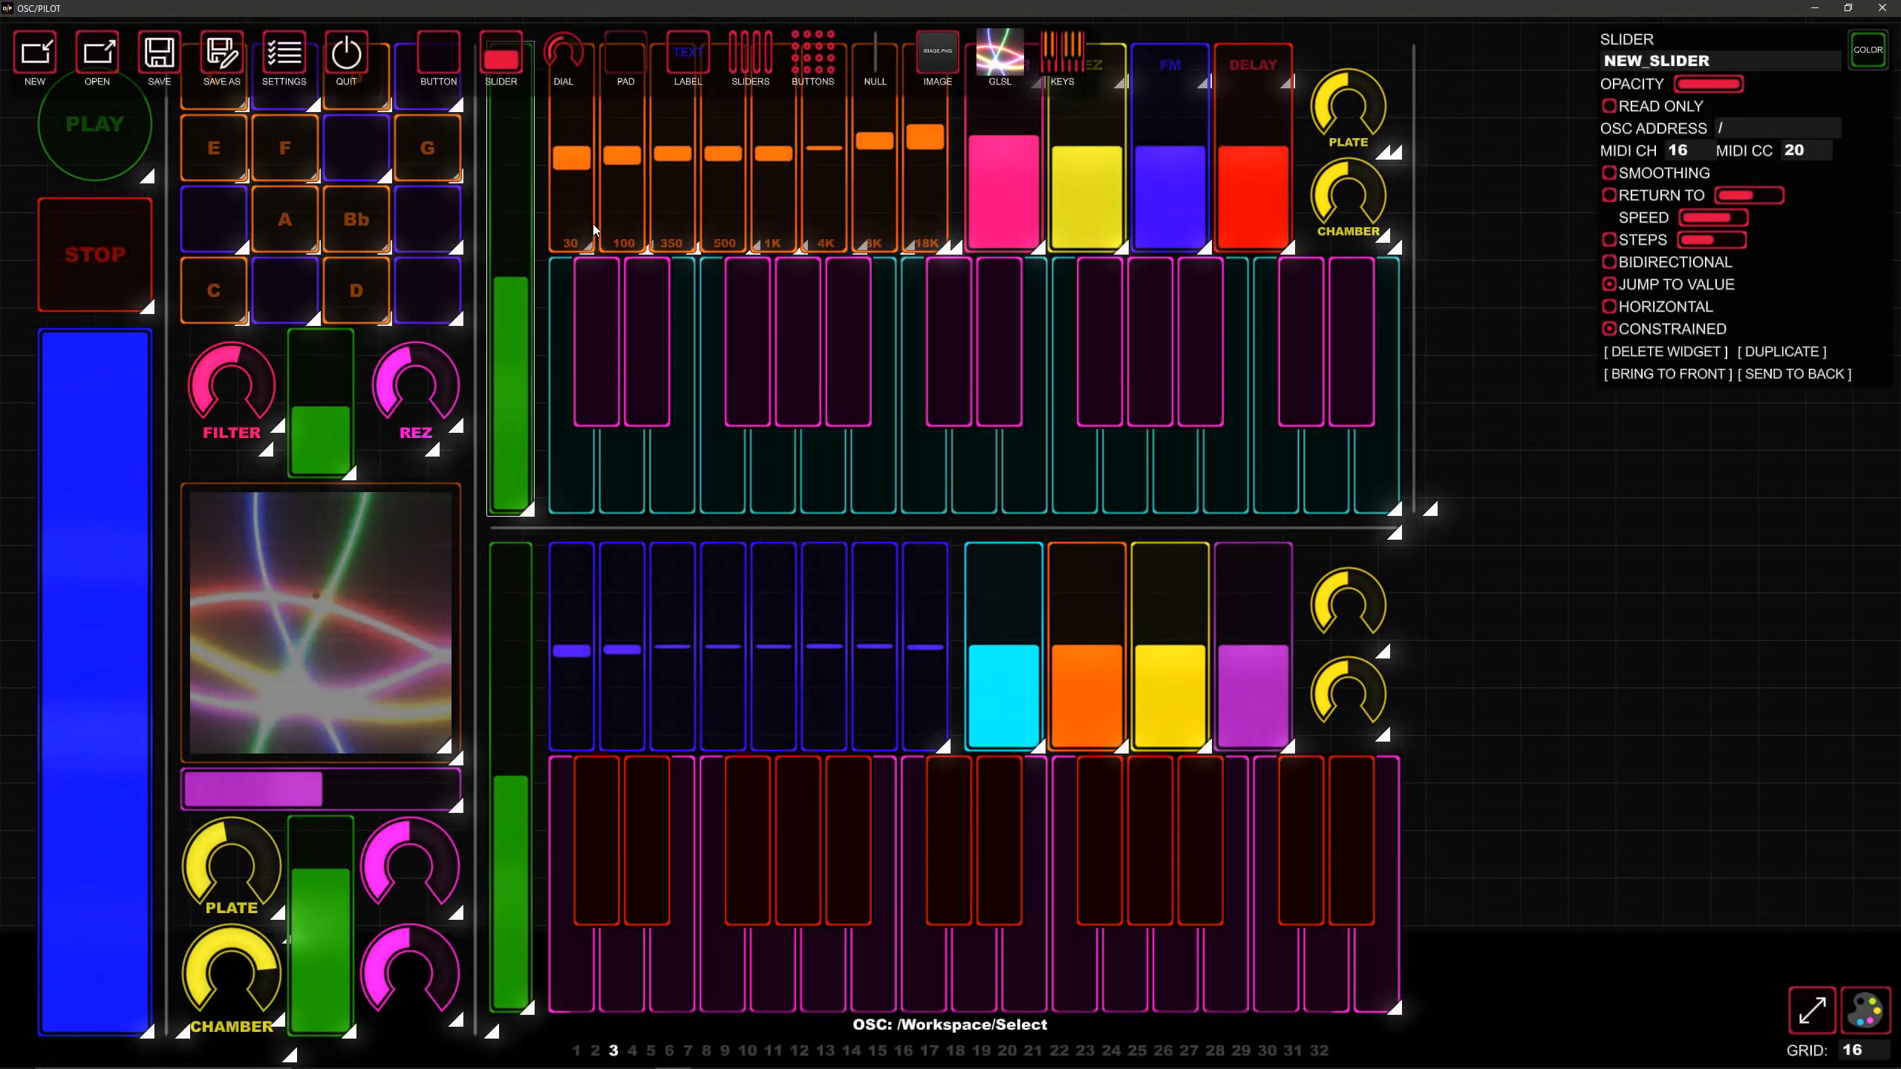
click(595, 231)
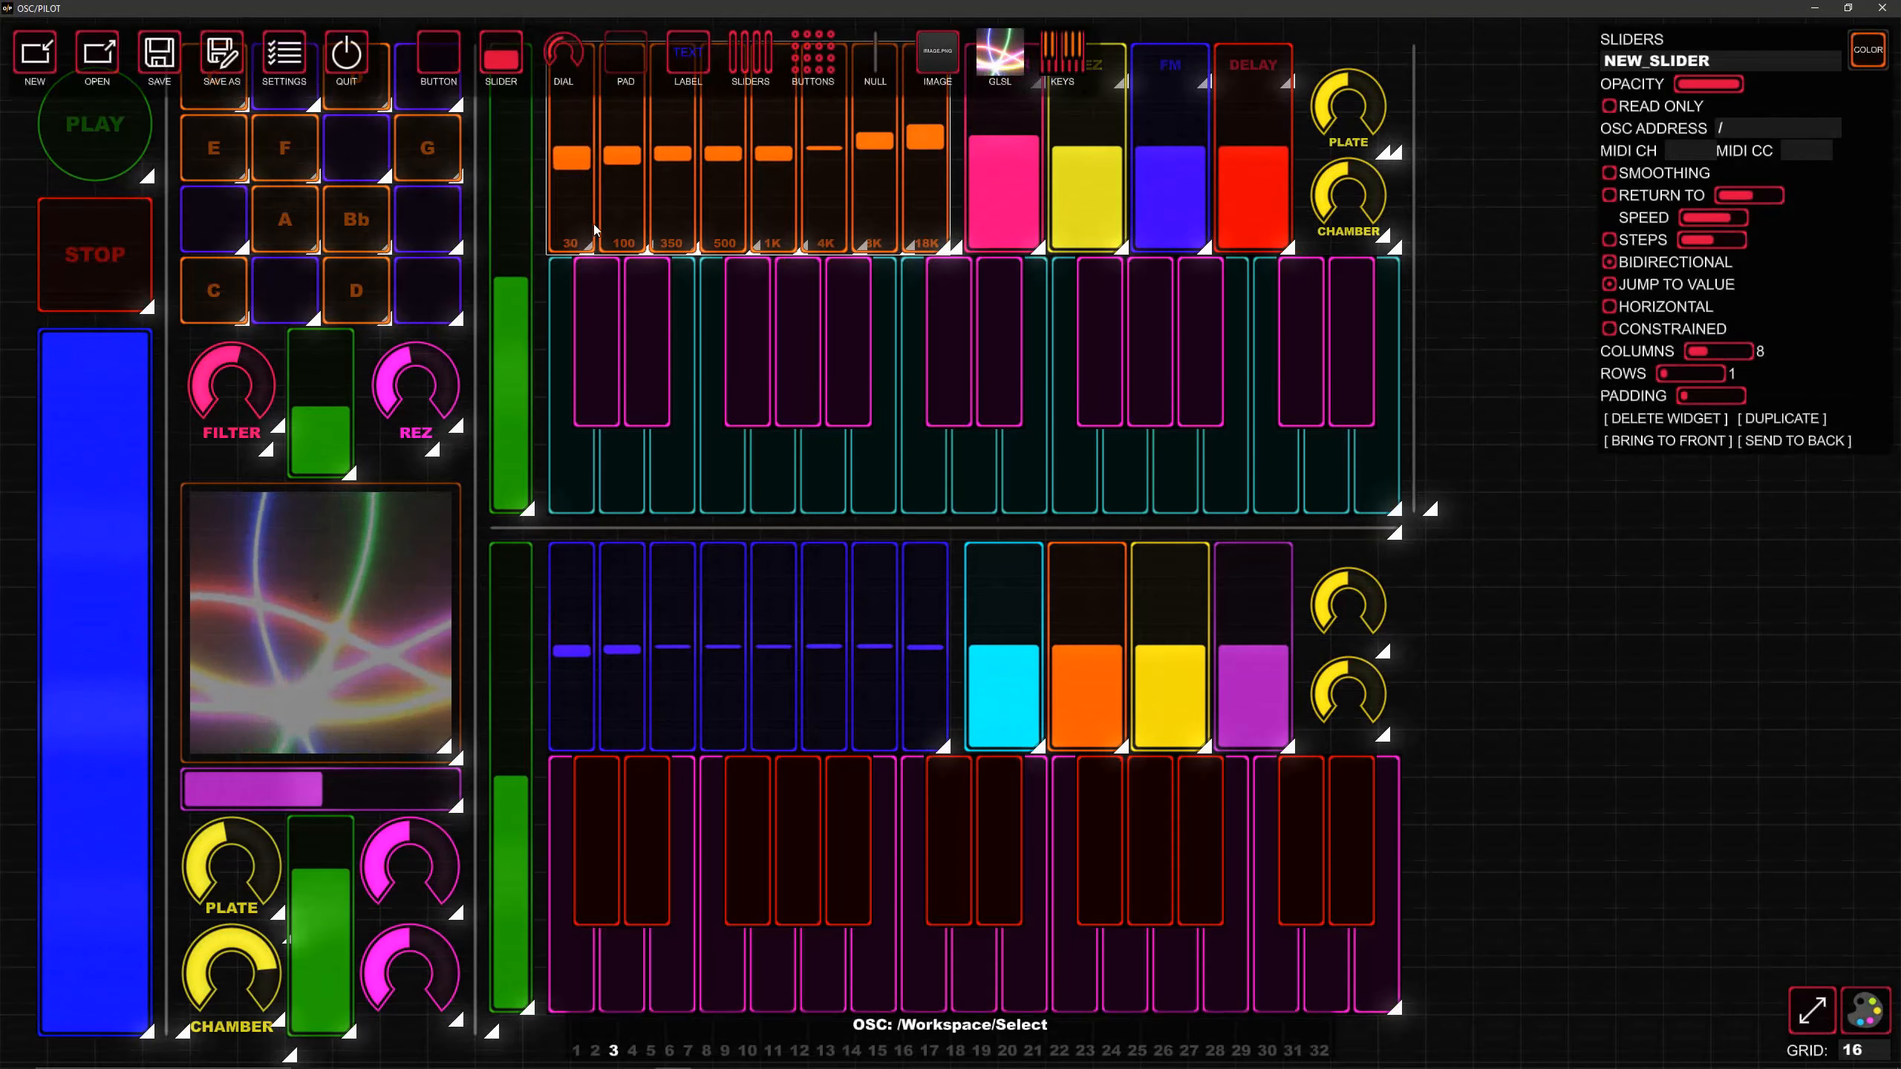
click(1681, 151)
text(16)
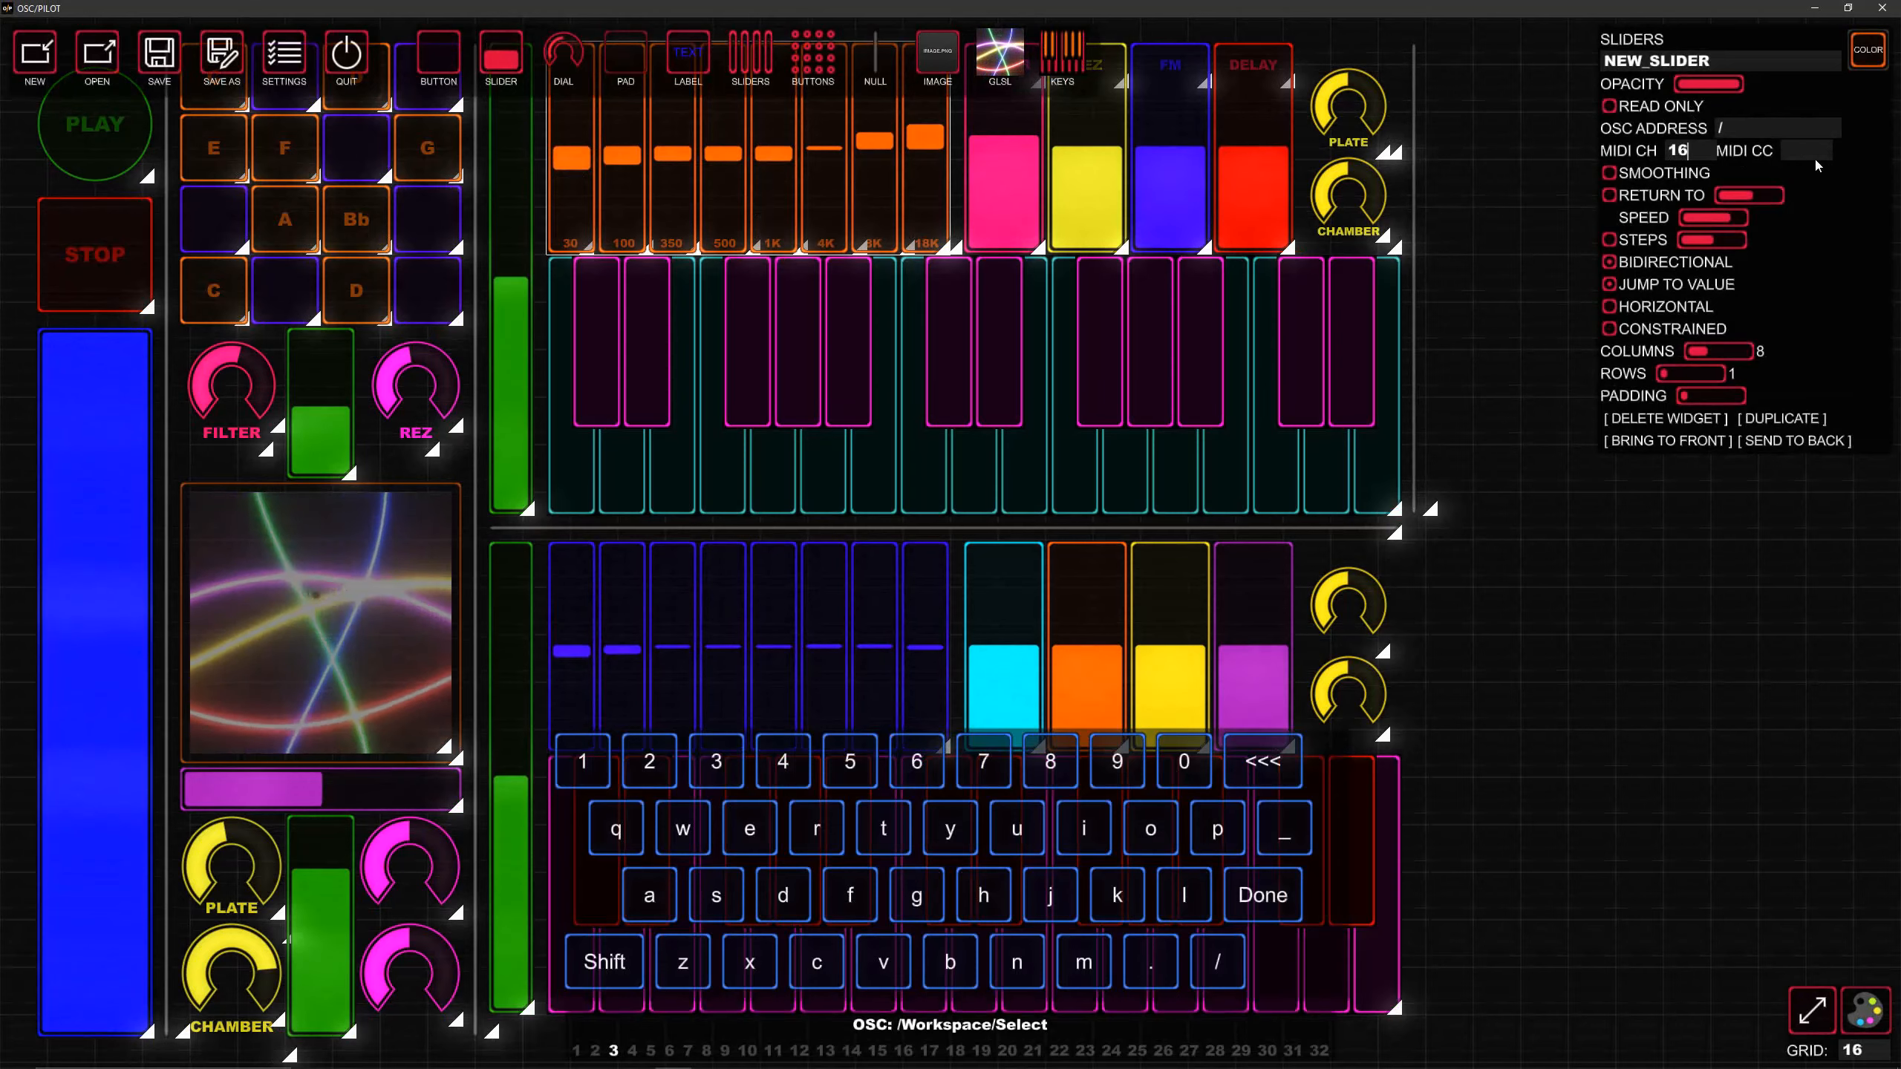
click(1814, 153)
text(1)
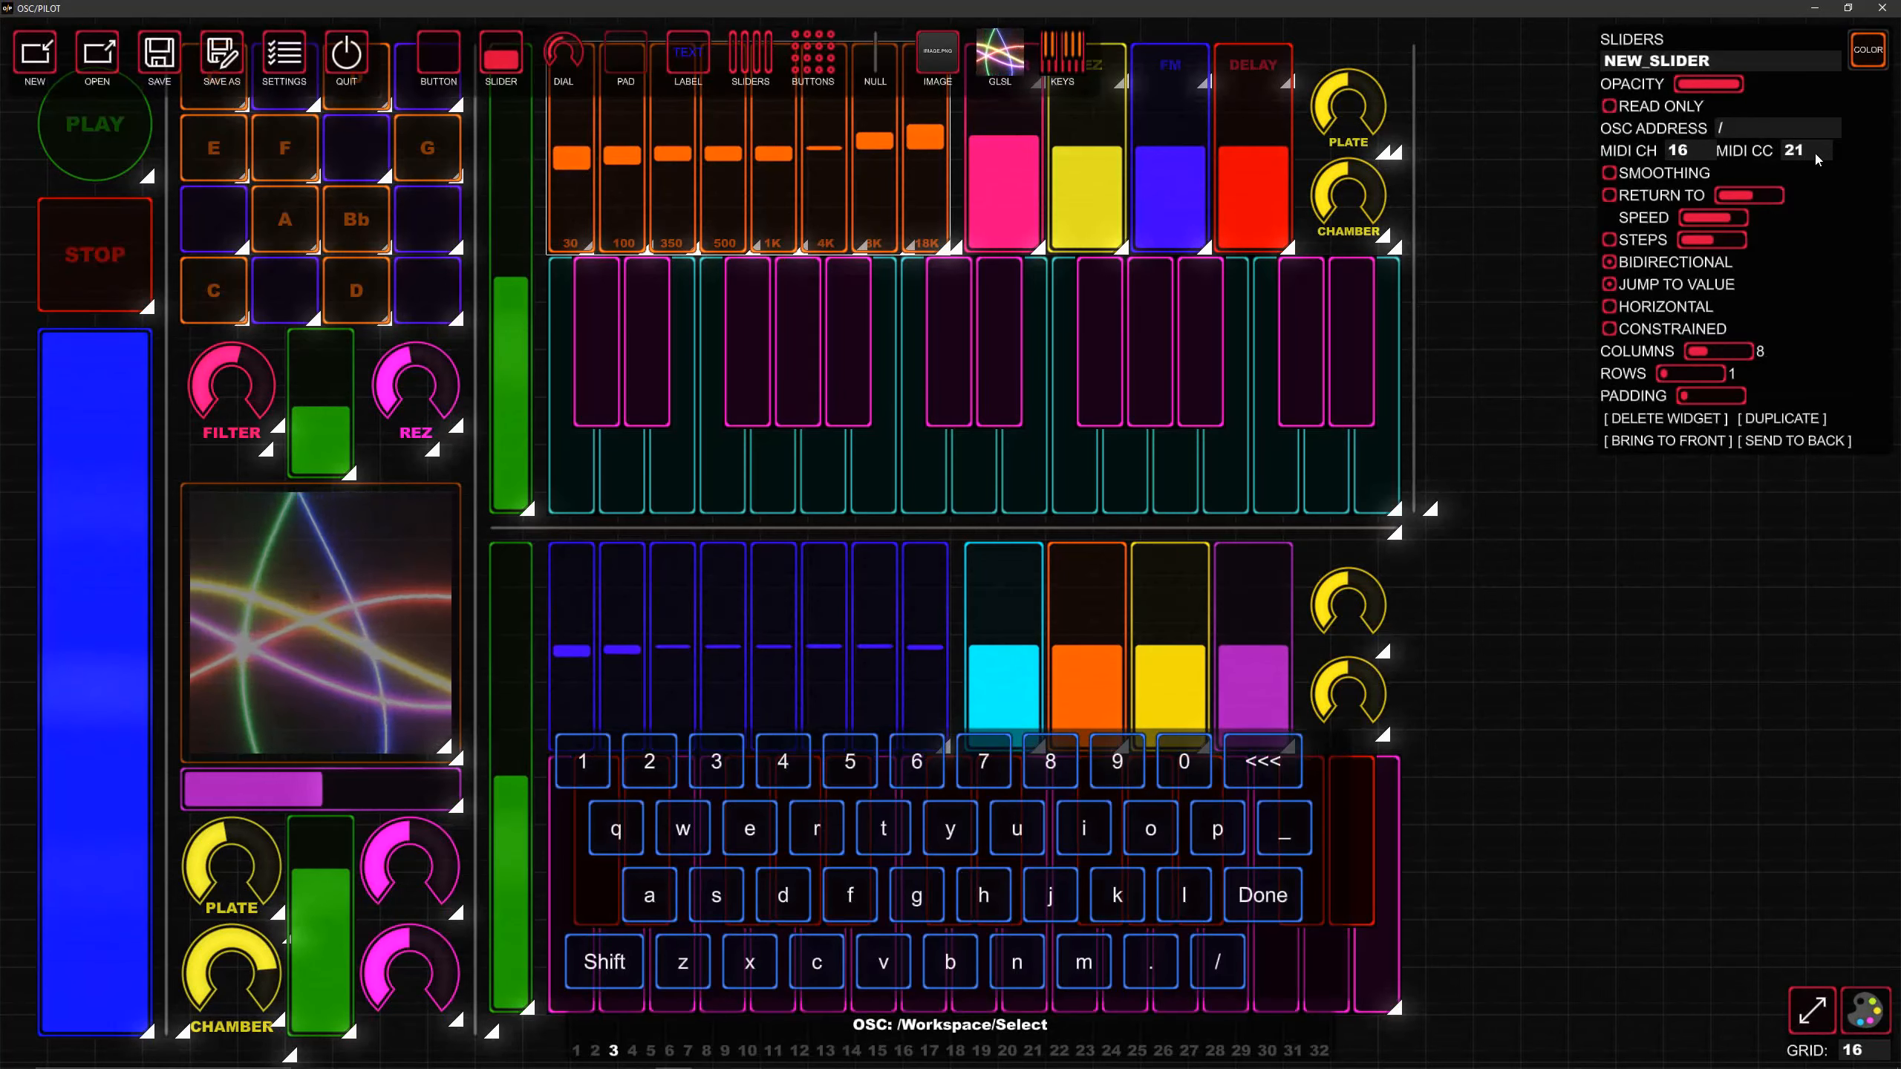
right_click(897, 231)
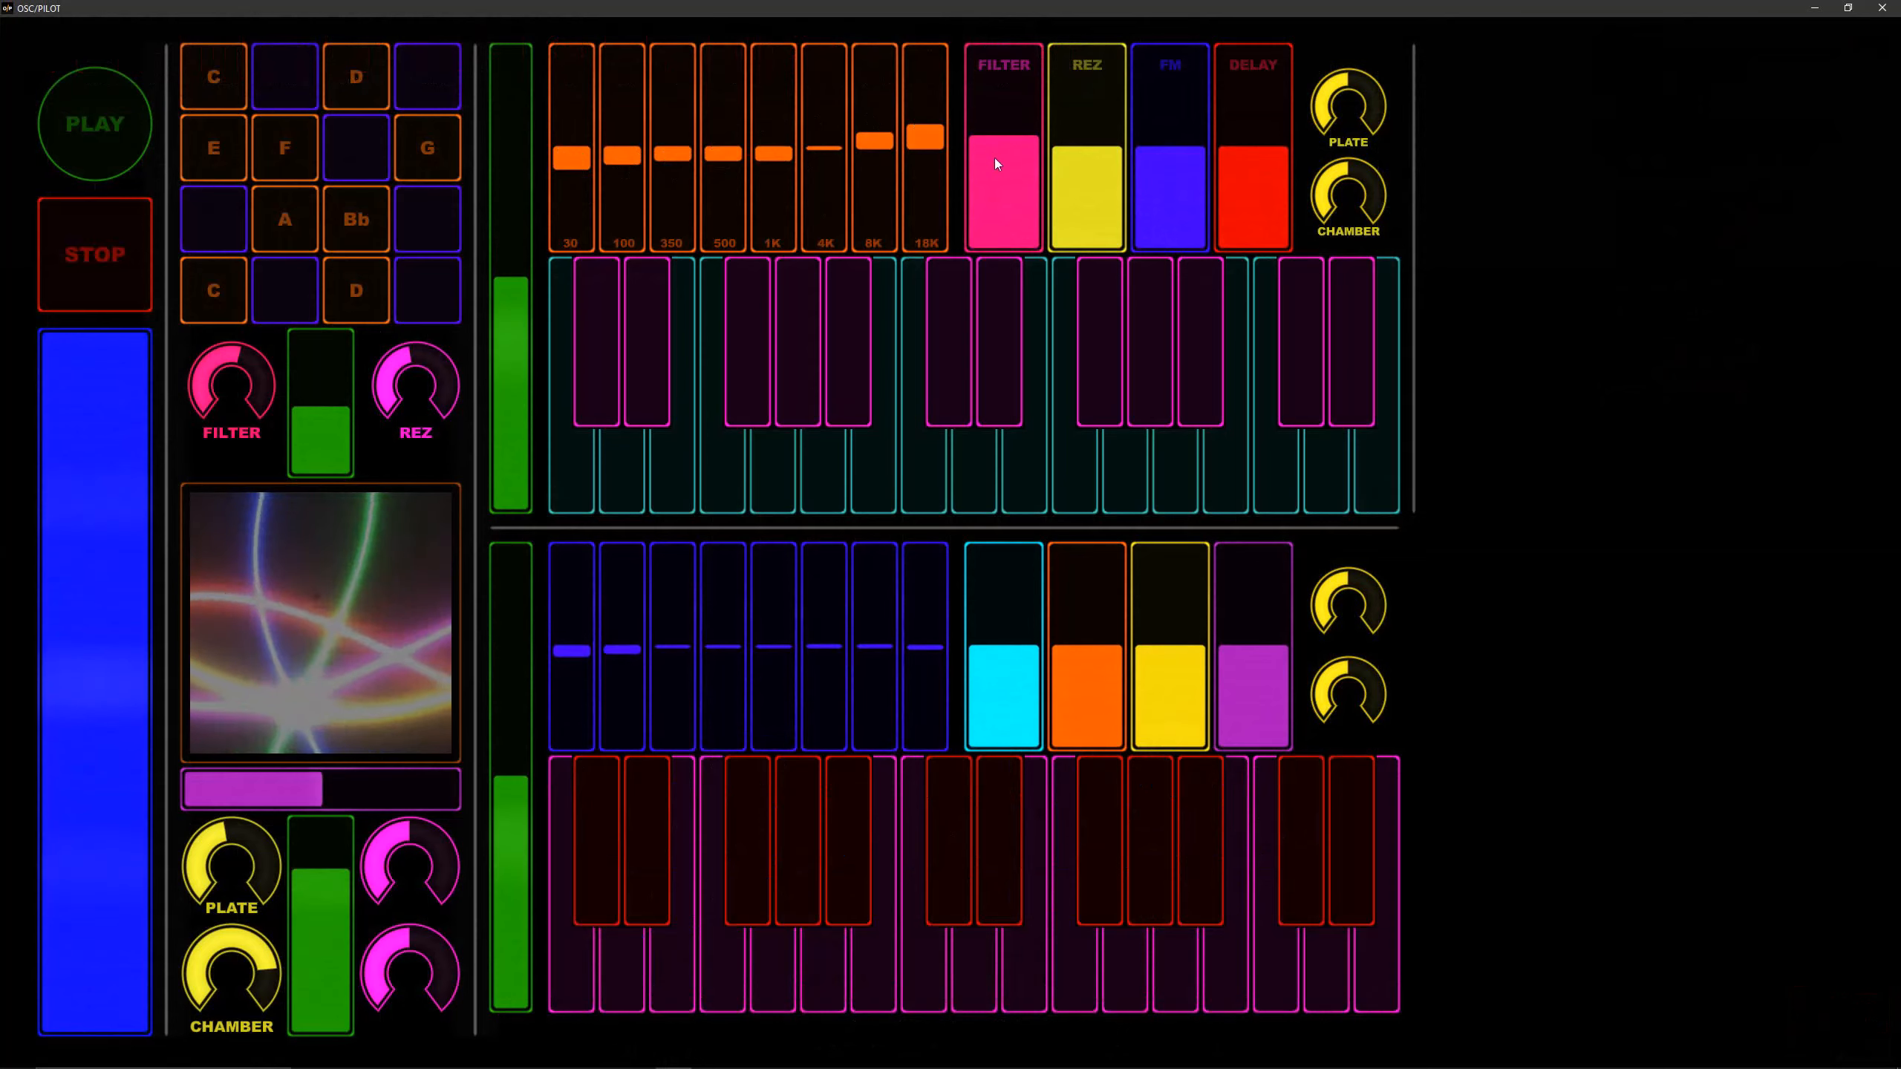
Step: Assign the upper section's pink FILTER slider to MIDI channel 16, CC 29
key(Tab)
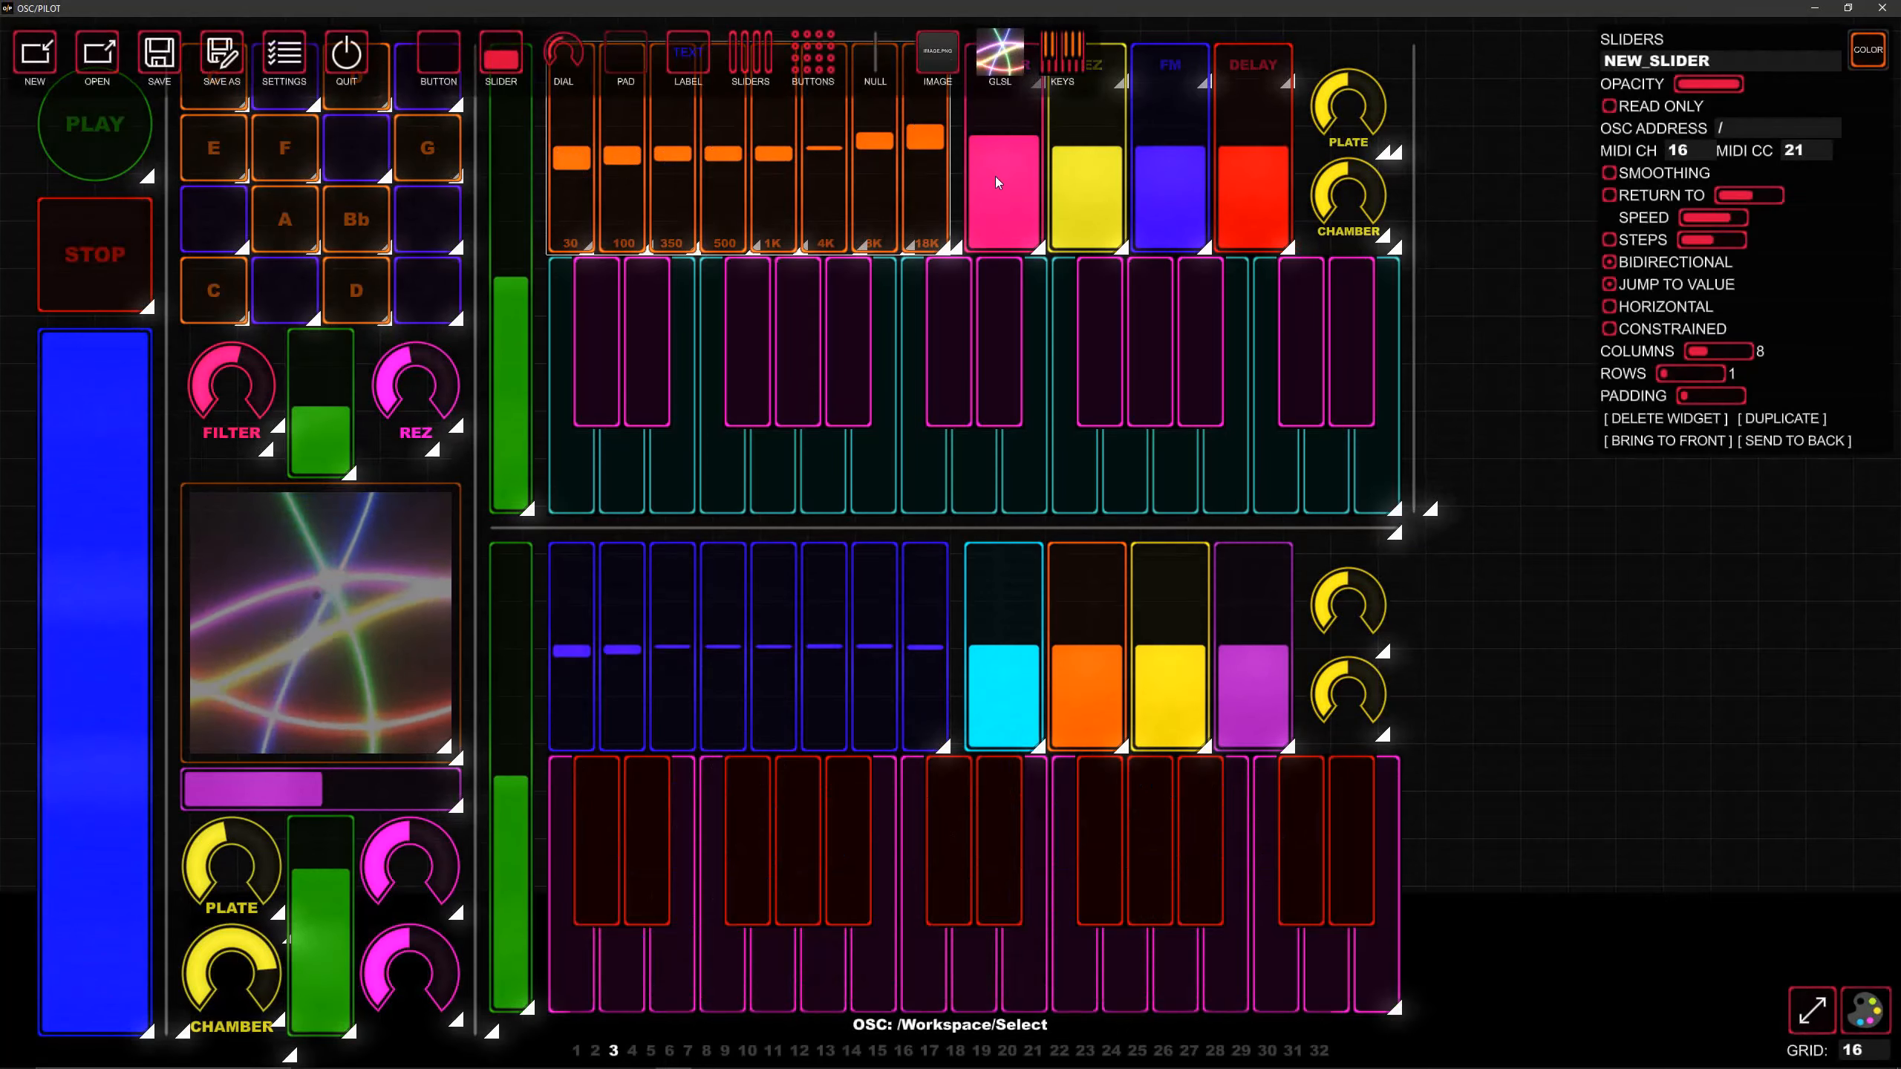
click(1701, 154)
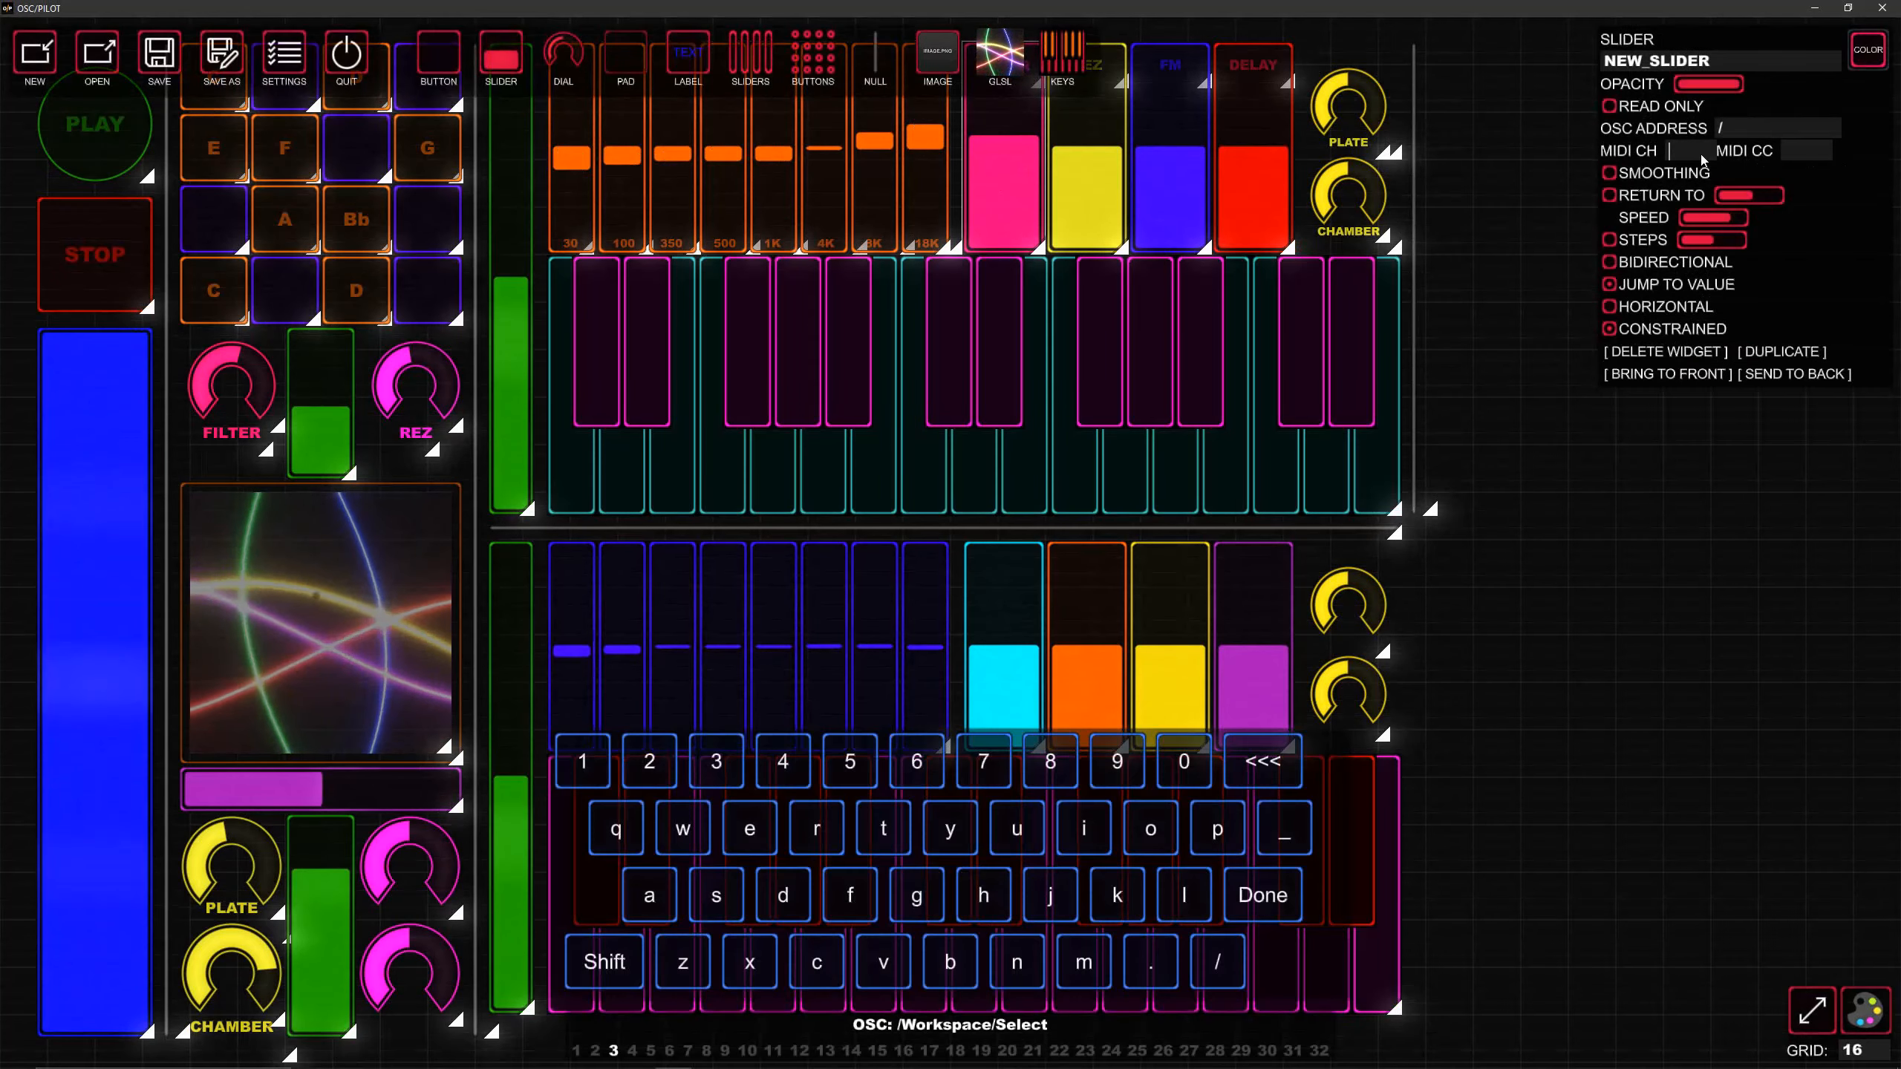
text(16)
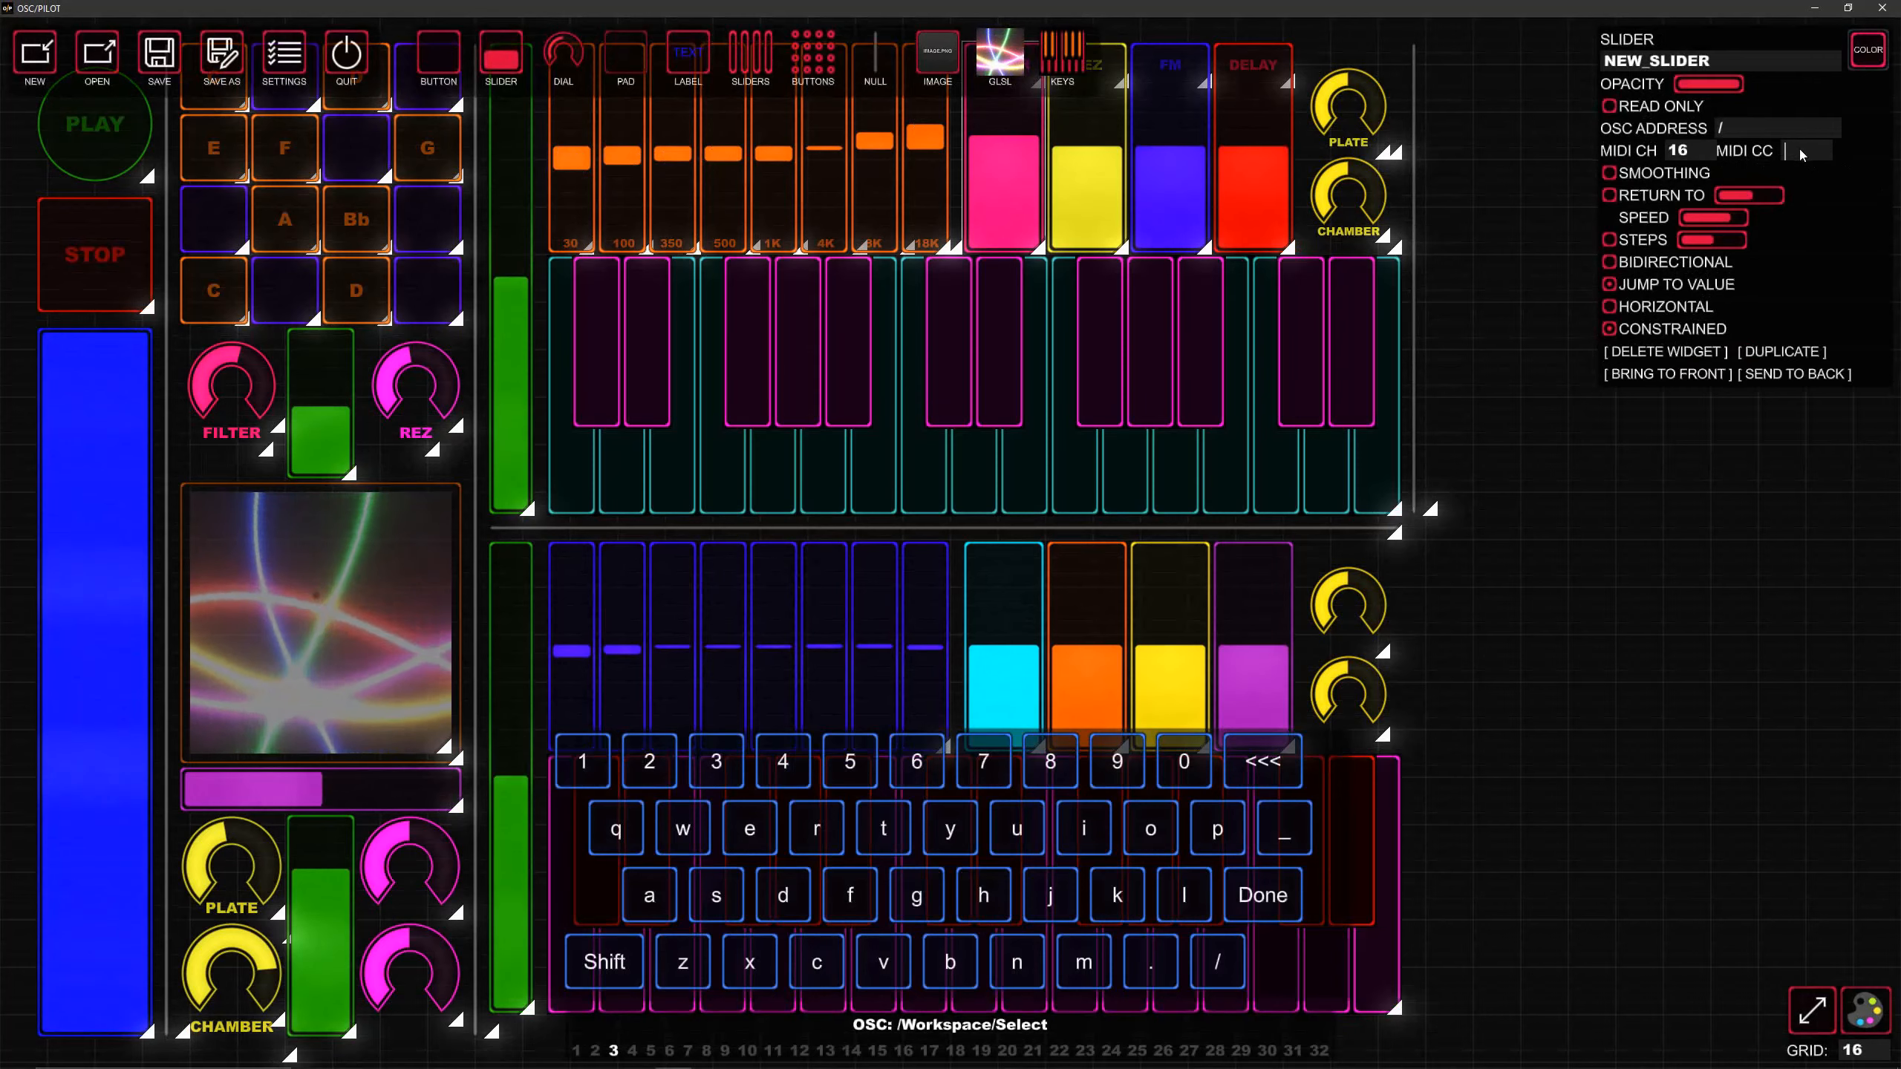
click(1800, 154)
text(29)
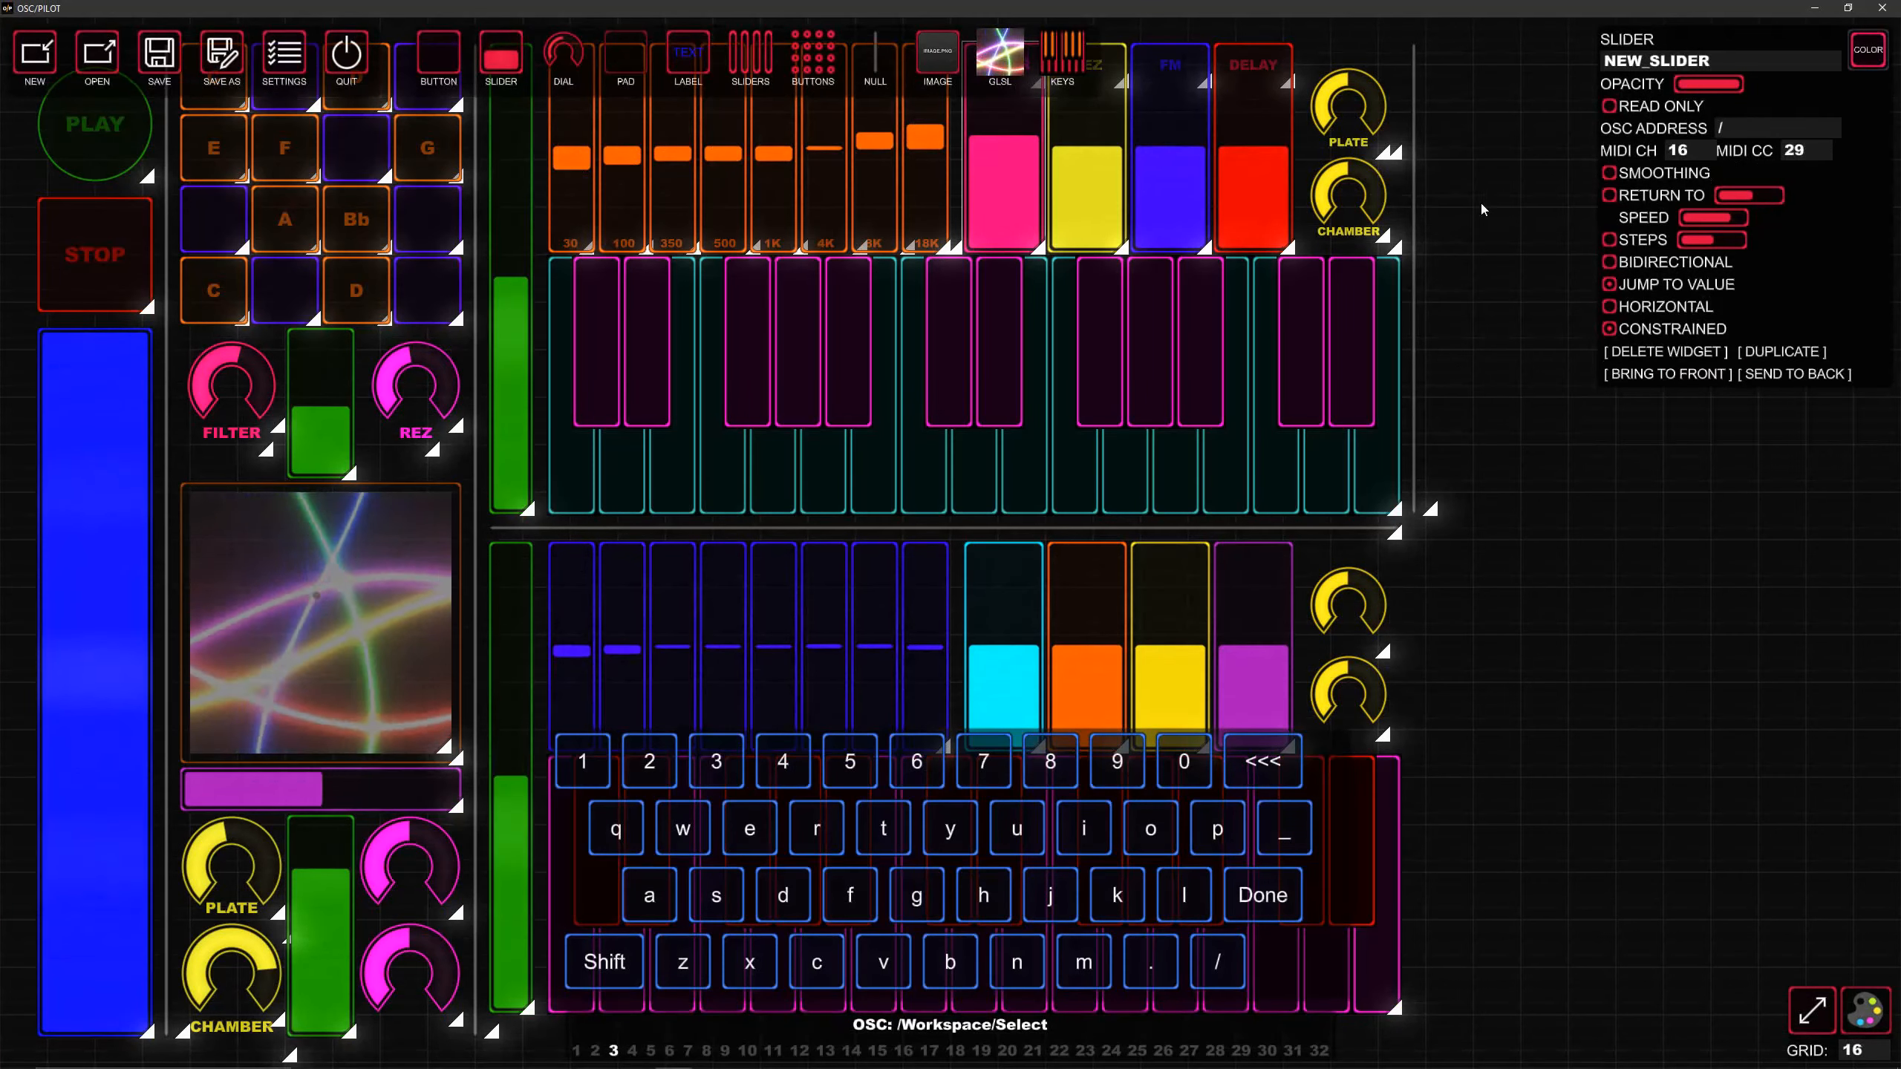
click(1515, 228)
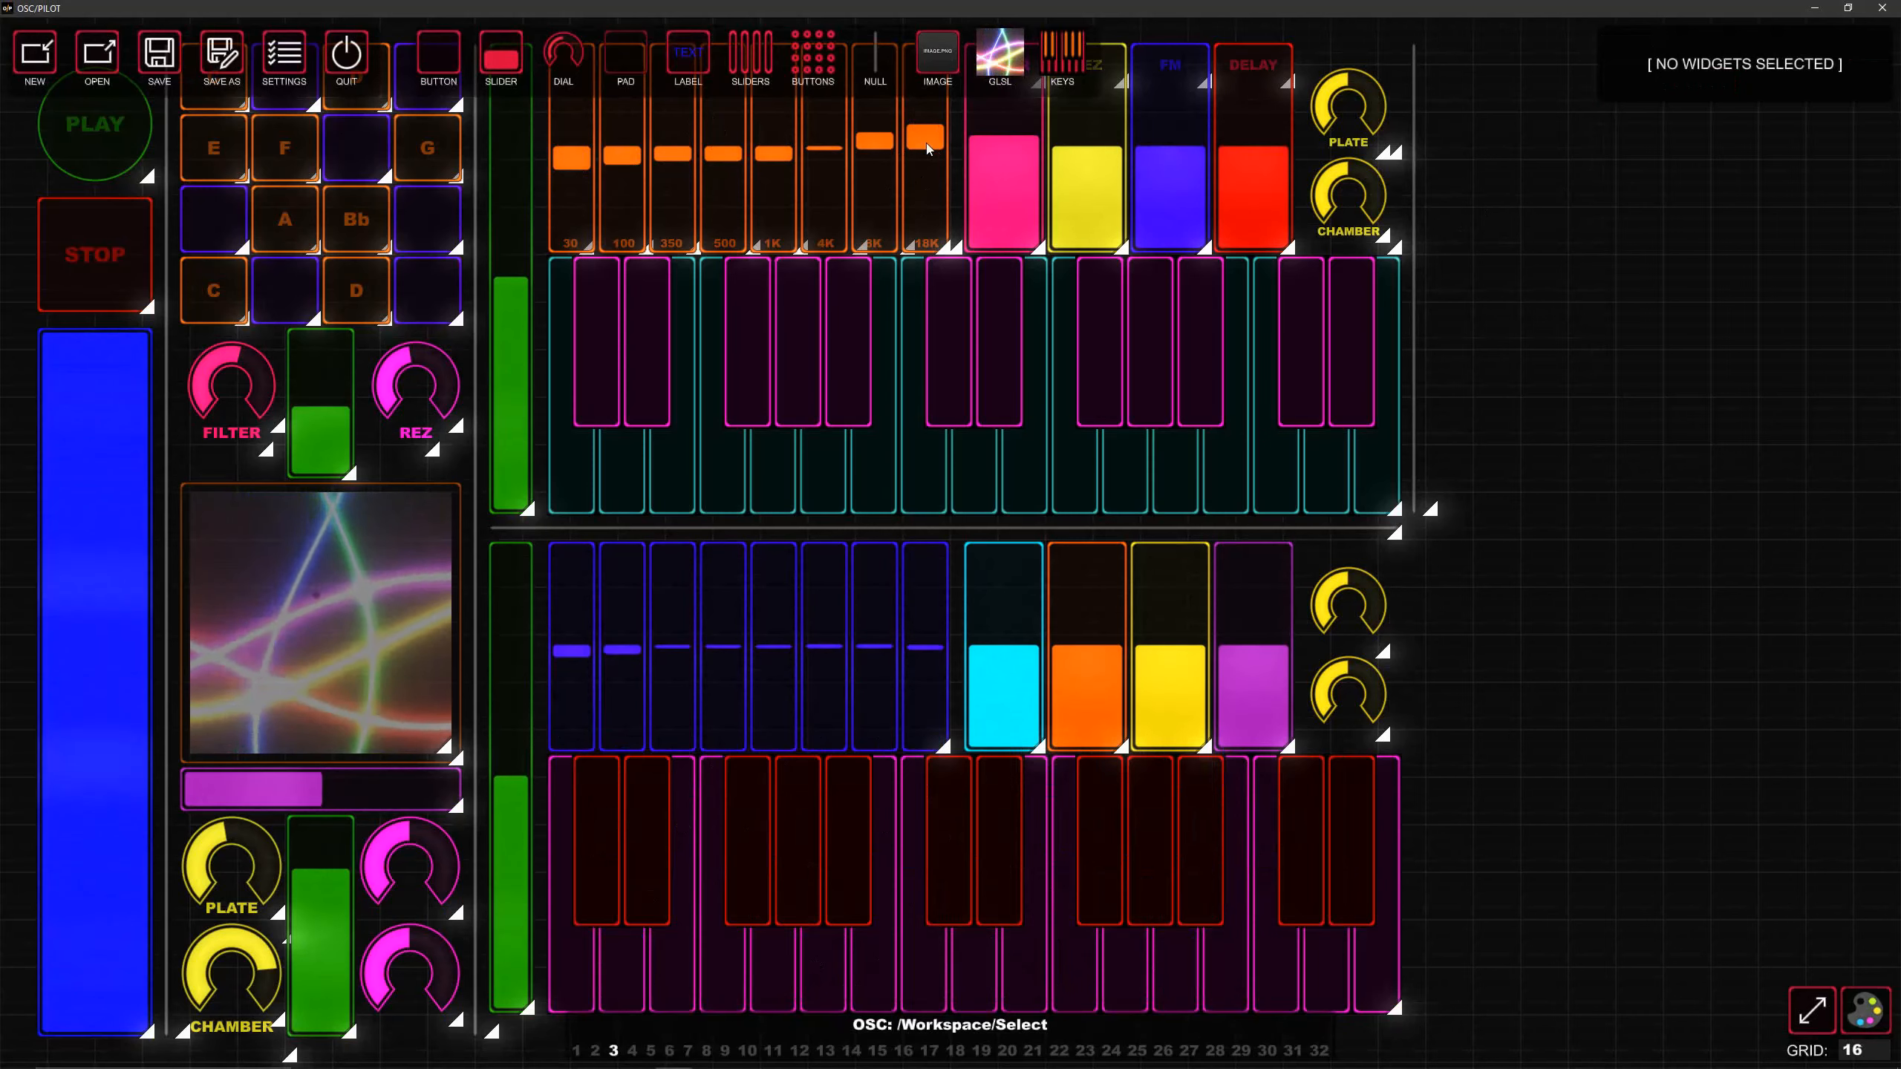
Step: Assign the upper section's yellow REZ slider to MIDI channel 16, CC 30
click(1113, 189)
click(1693, 152)
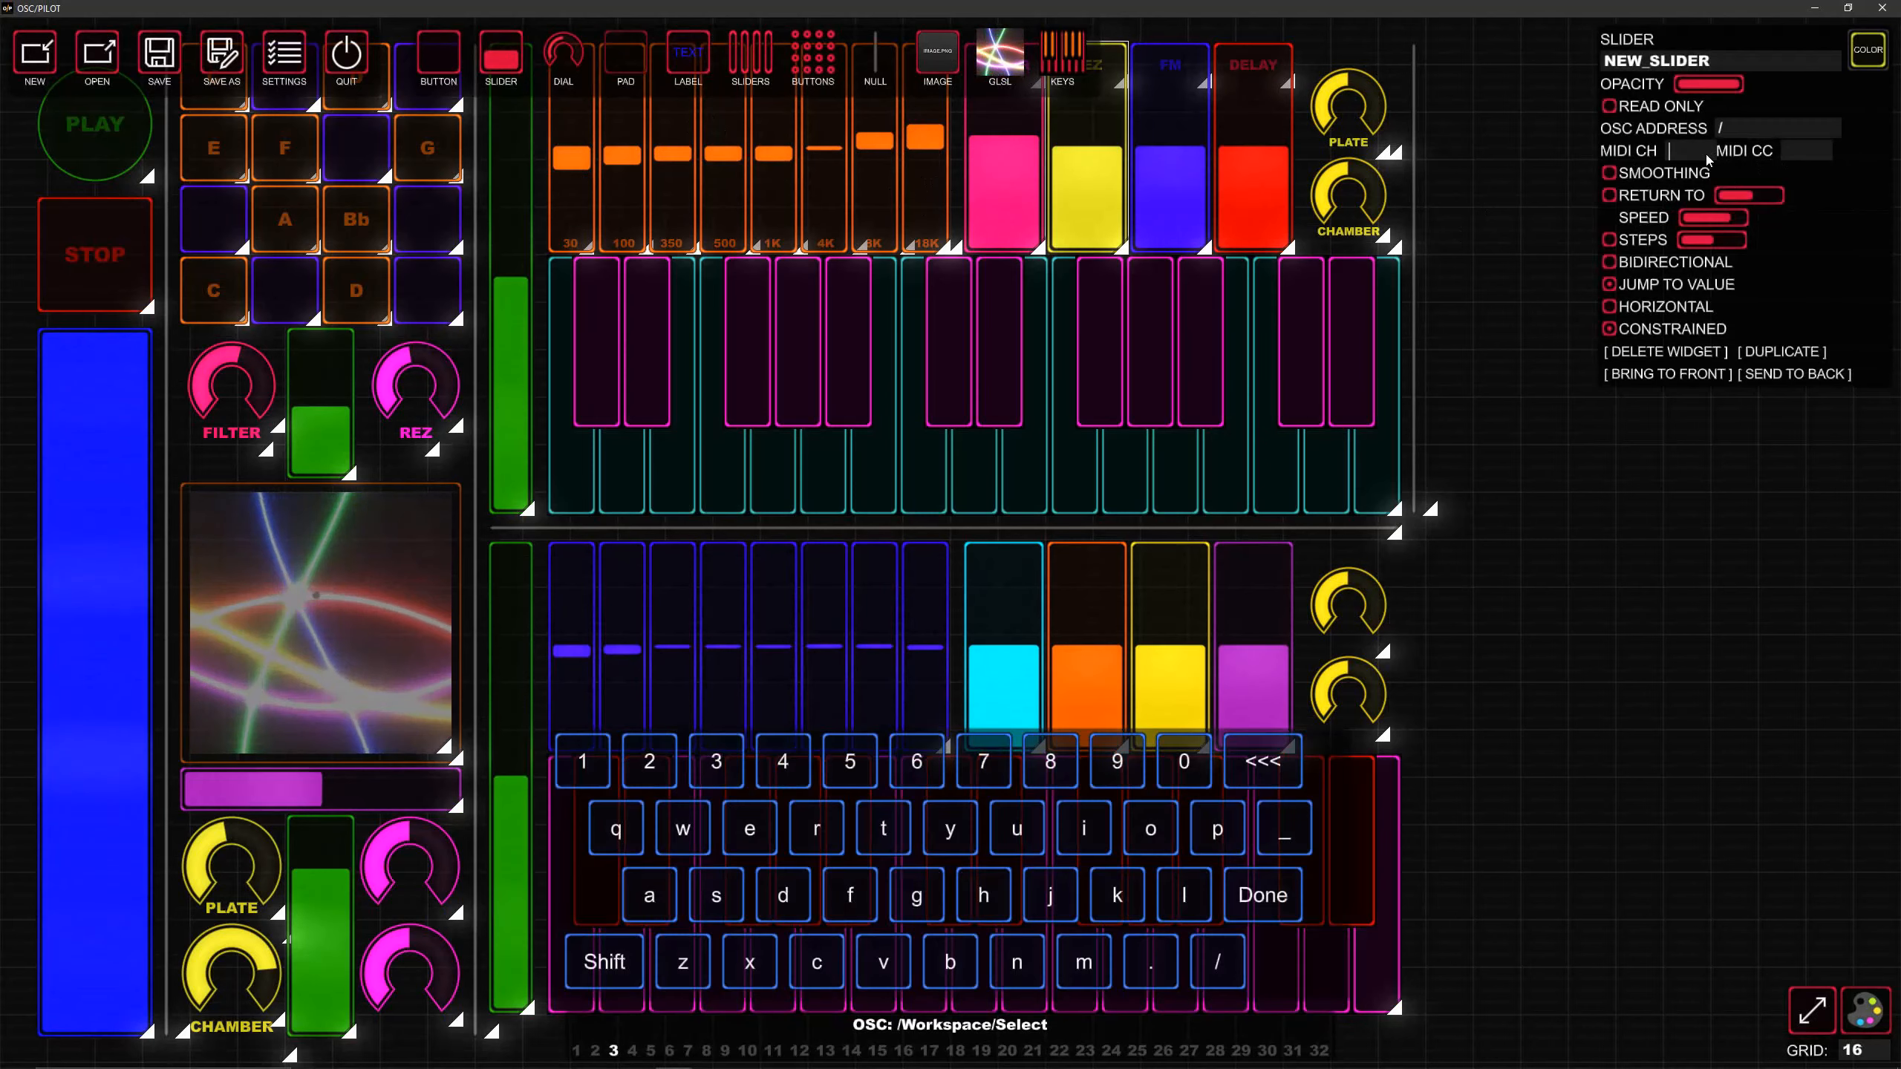
text(6)
key(Tab)
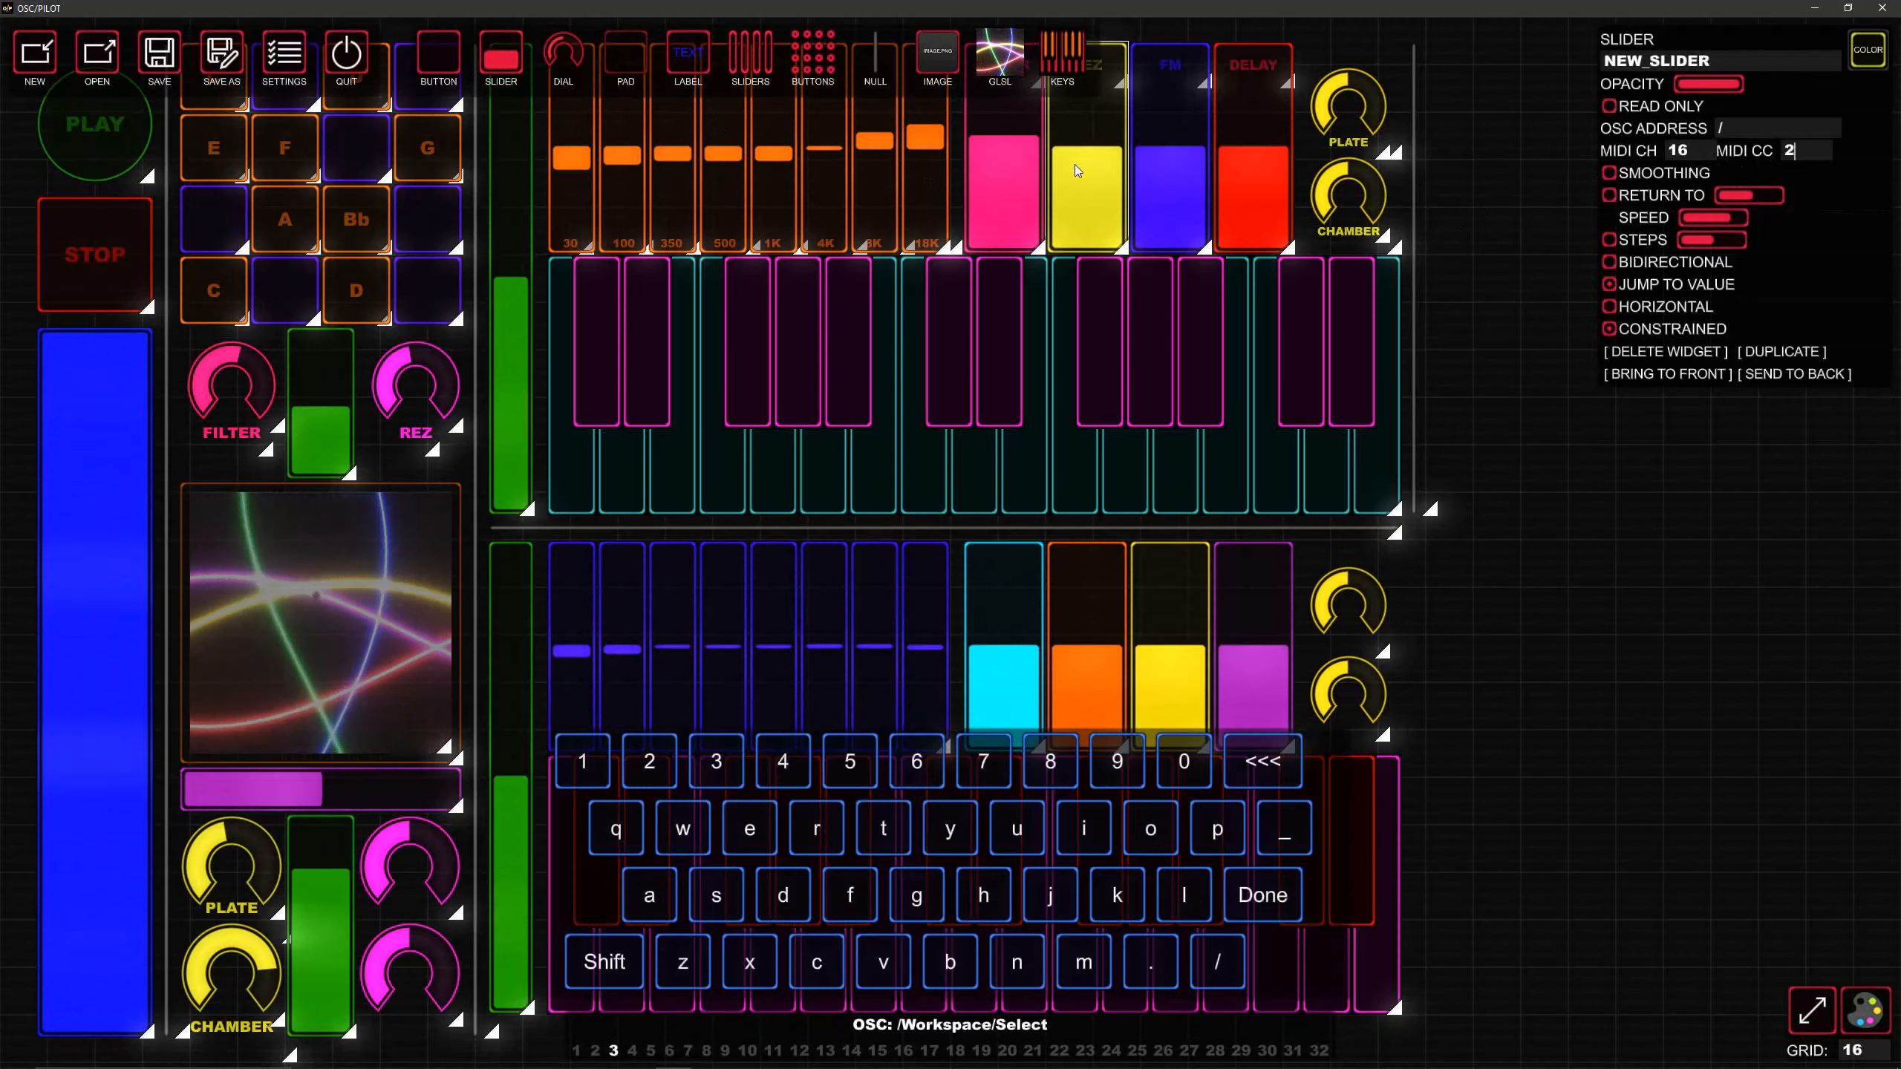
text(29)
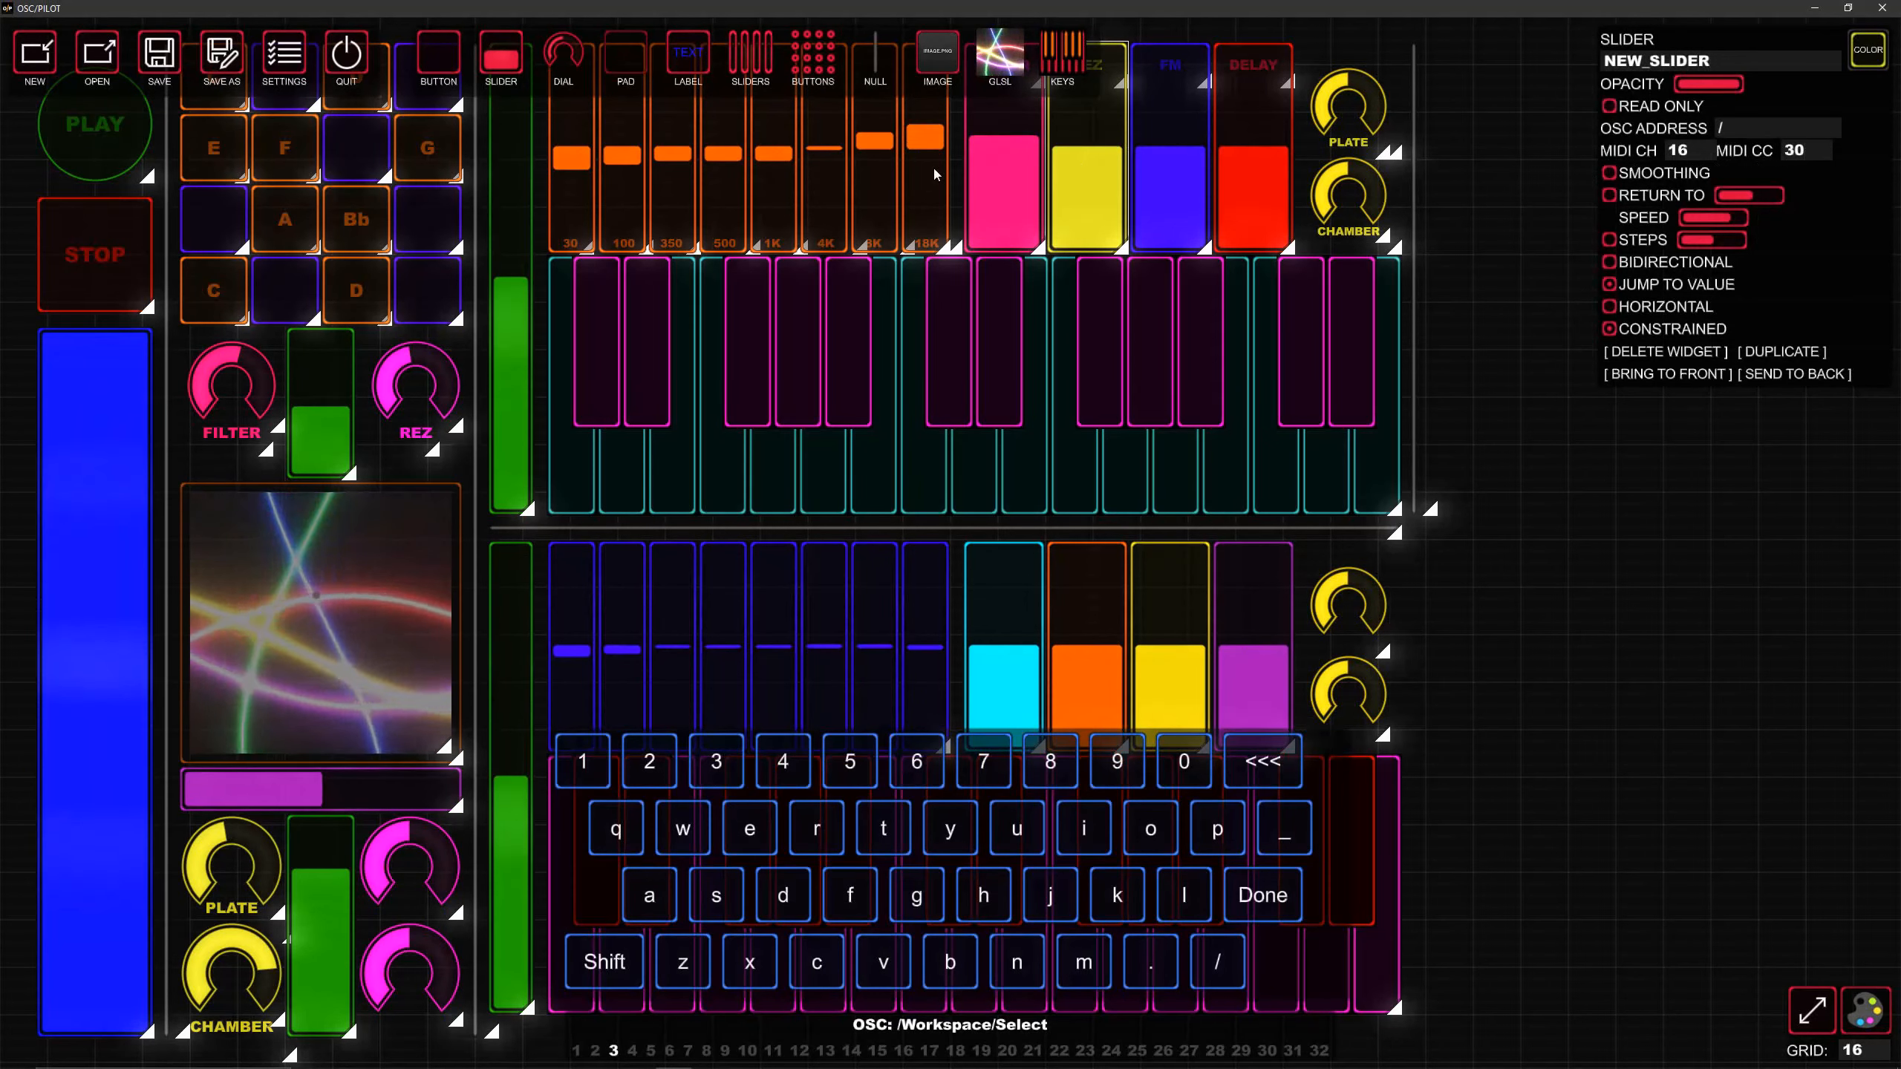
key(Return)
Step: Assign the upper section's blue FM slider to MIDI channel 16, CC 31
click(1170, 174)
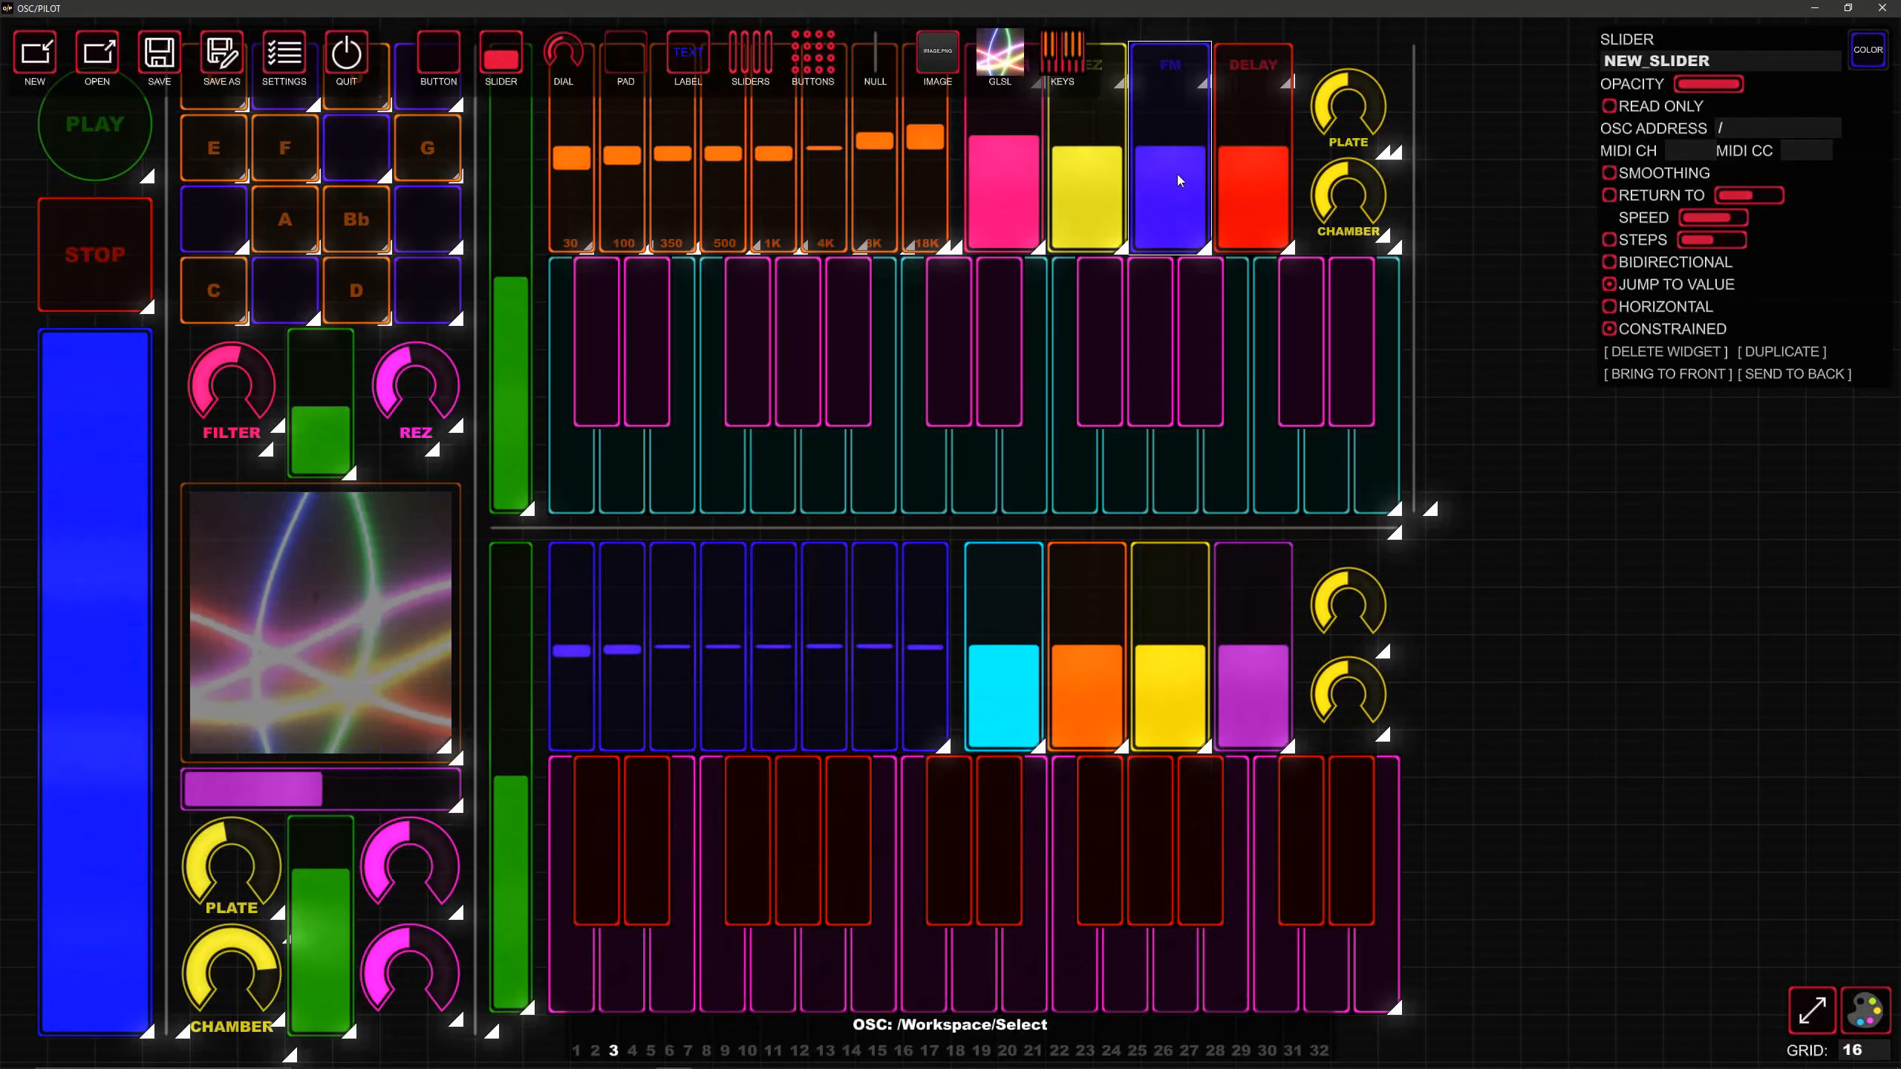
click(1668, 150)
text(12)
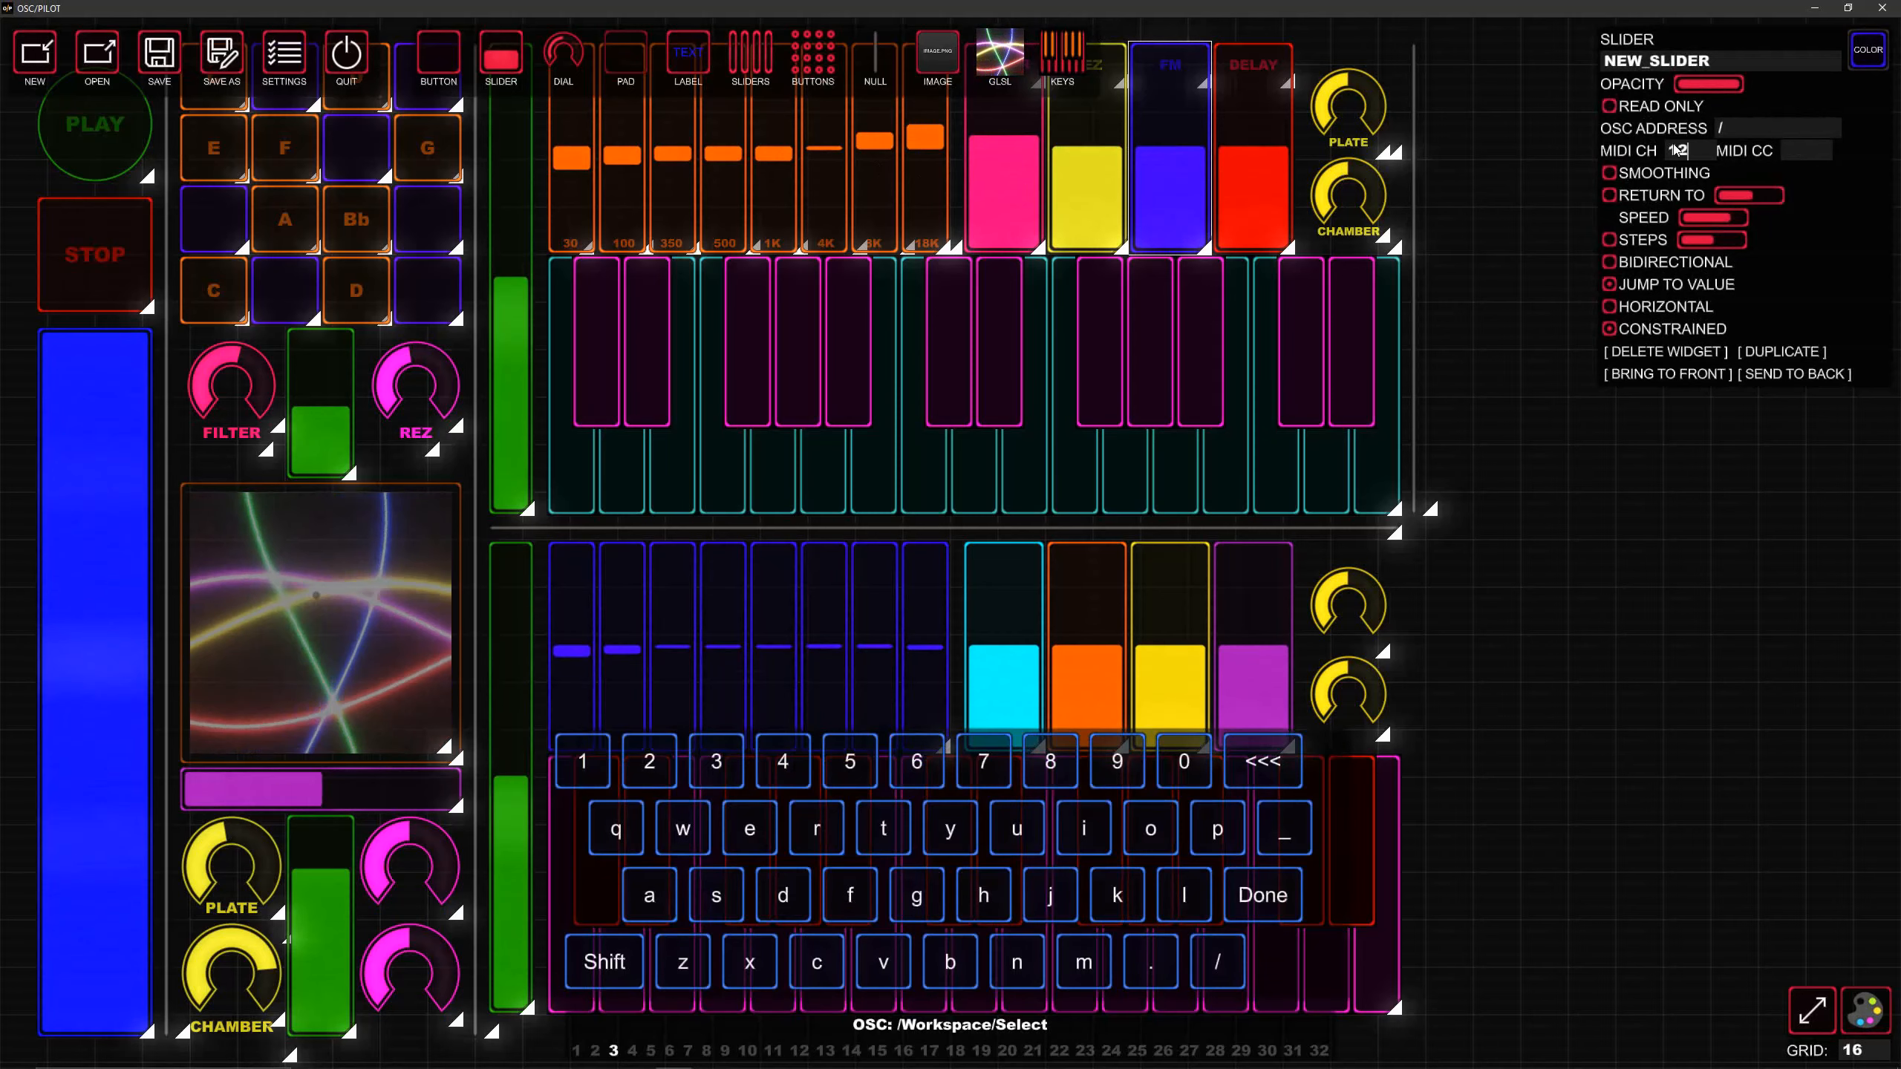
key(BackSpace)
text(6)
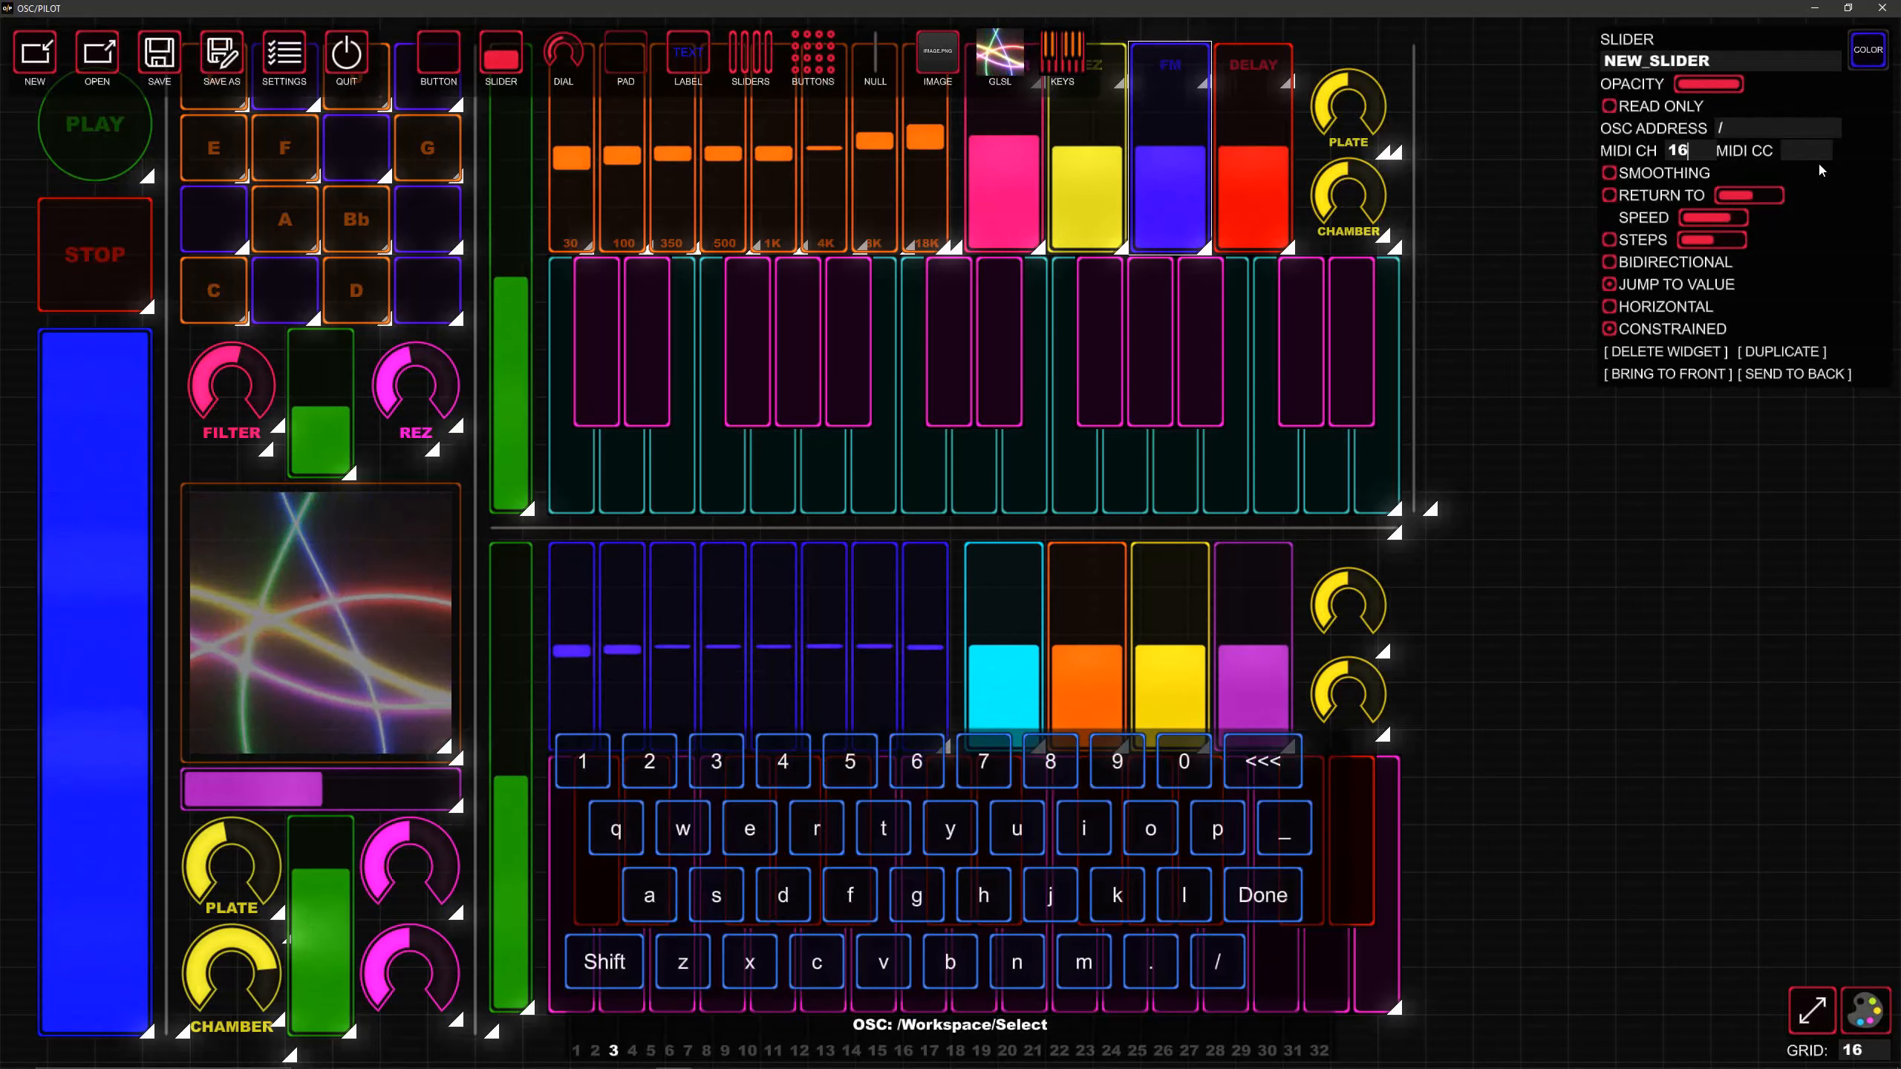
click(1804, 152)
text(31)
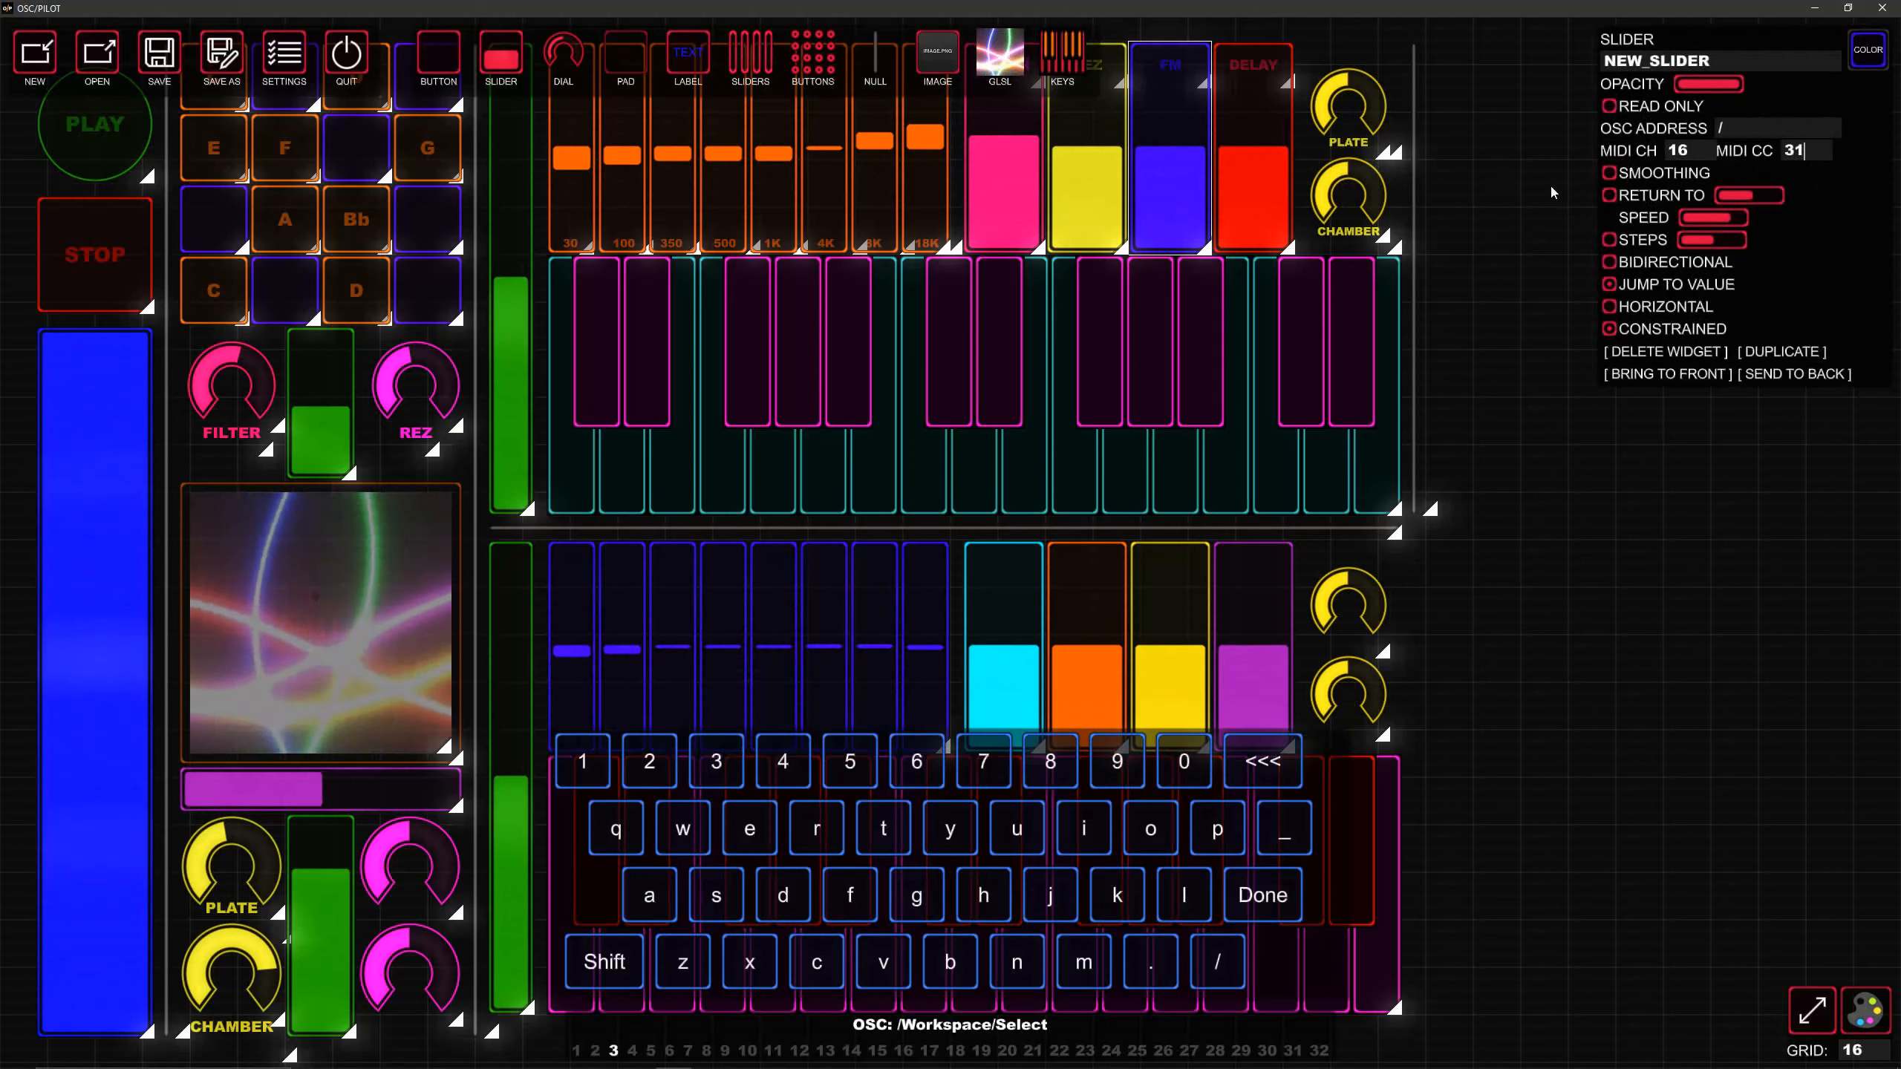
Step: Assign the upper section's red DELAY slider to MIDI channel 16, CC 32
click(1238, 187)
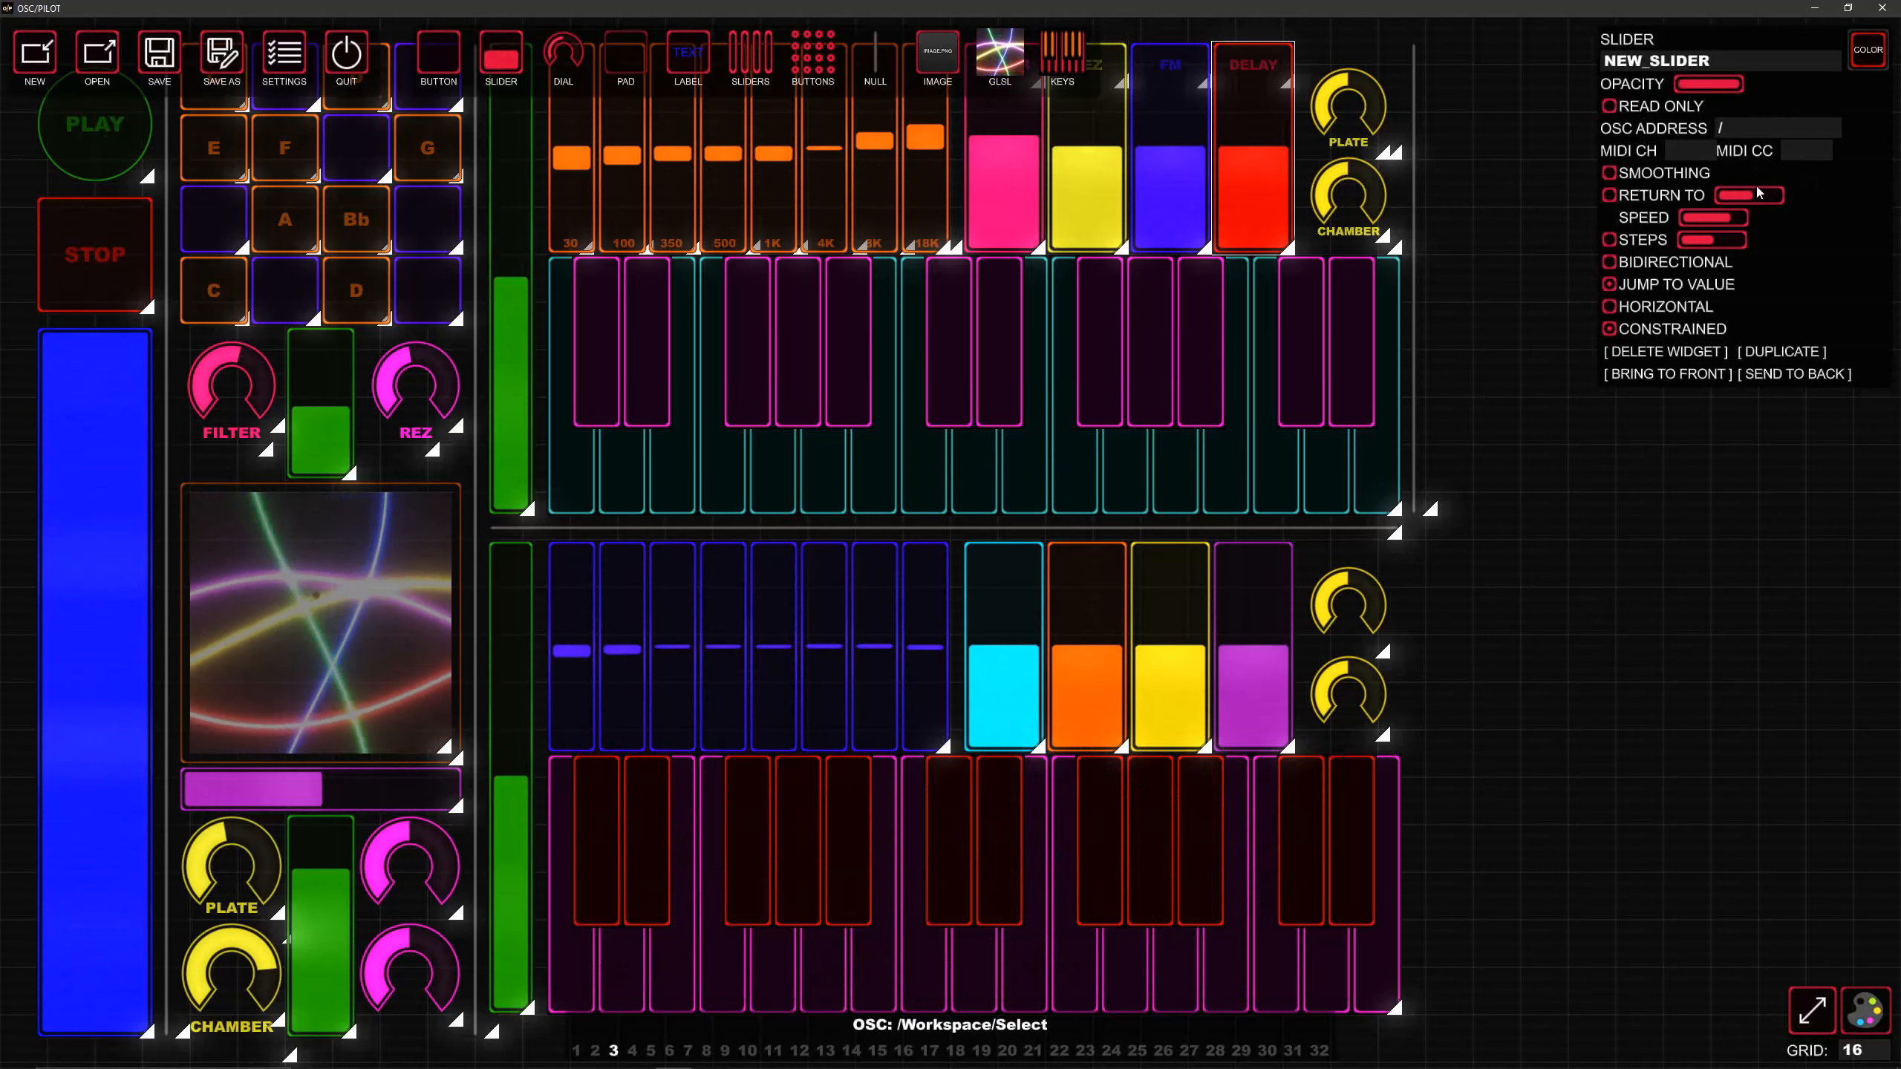
click(1667, 152)
text(16)
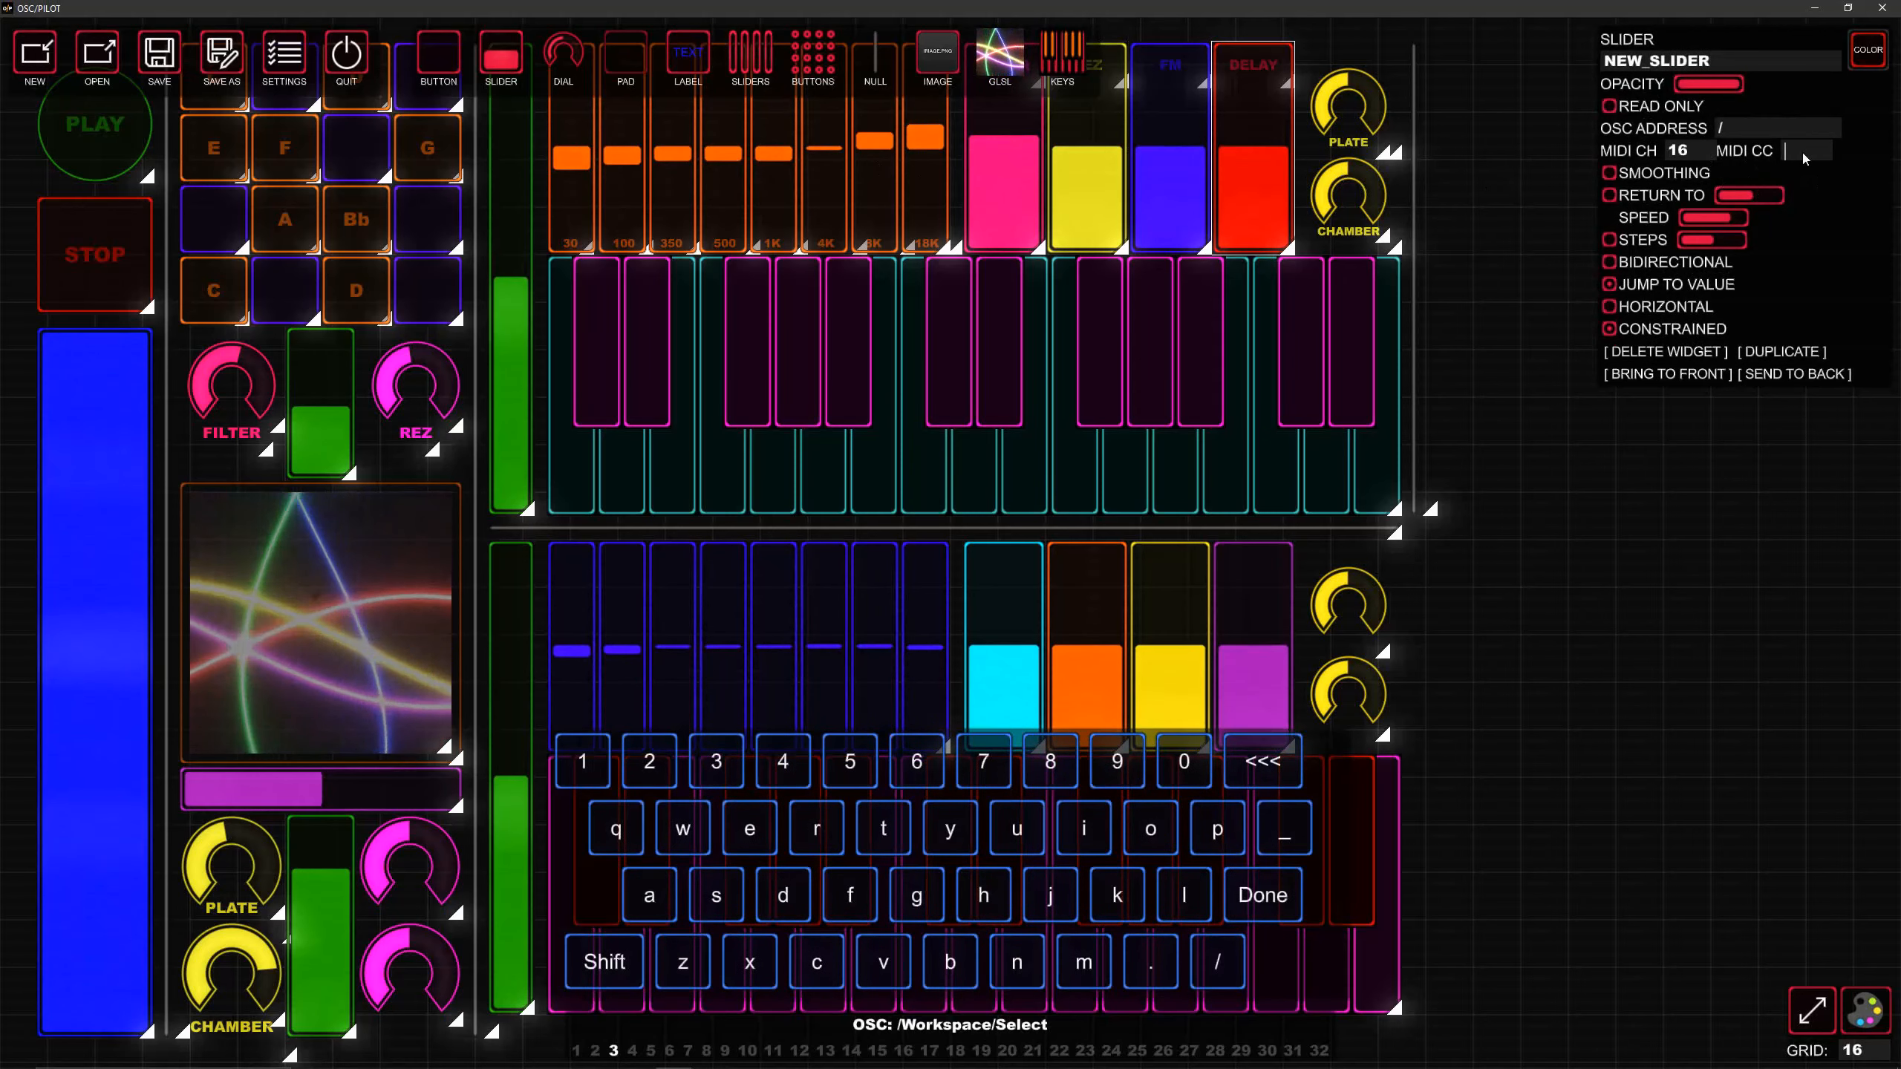
click(1804, 154)
text(32)
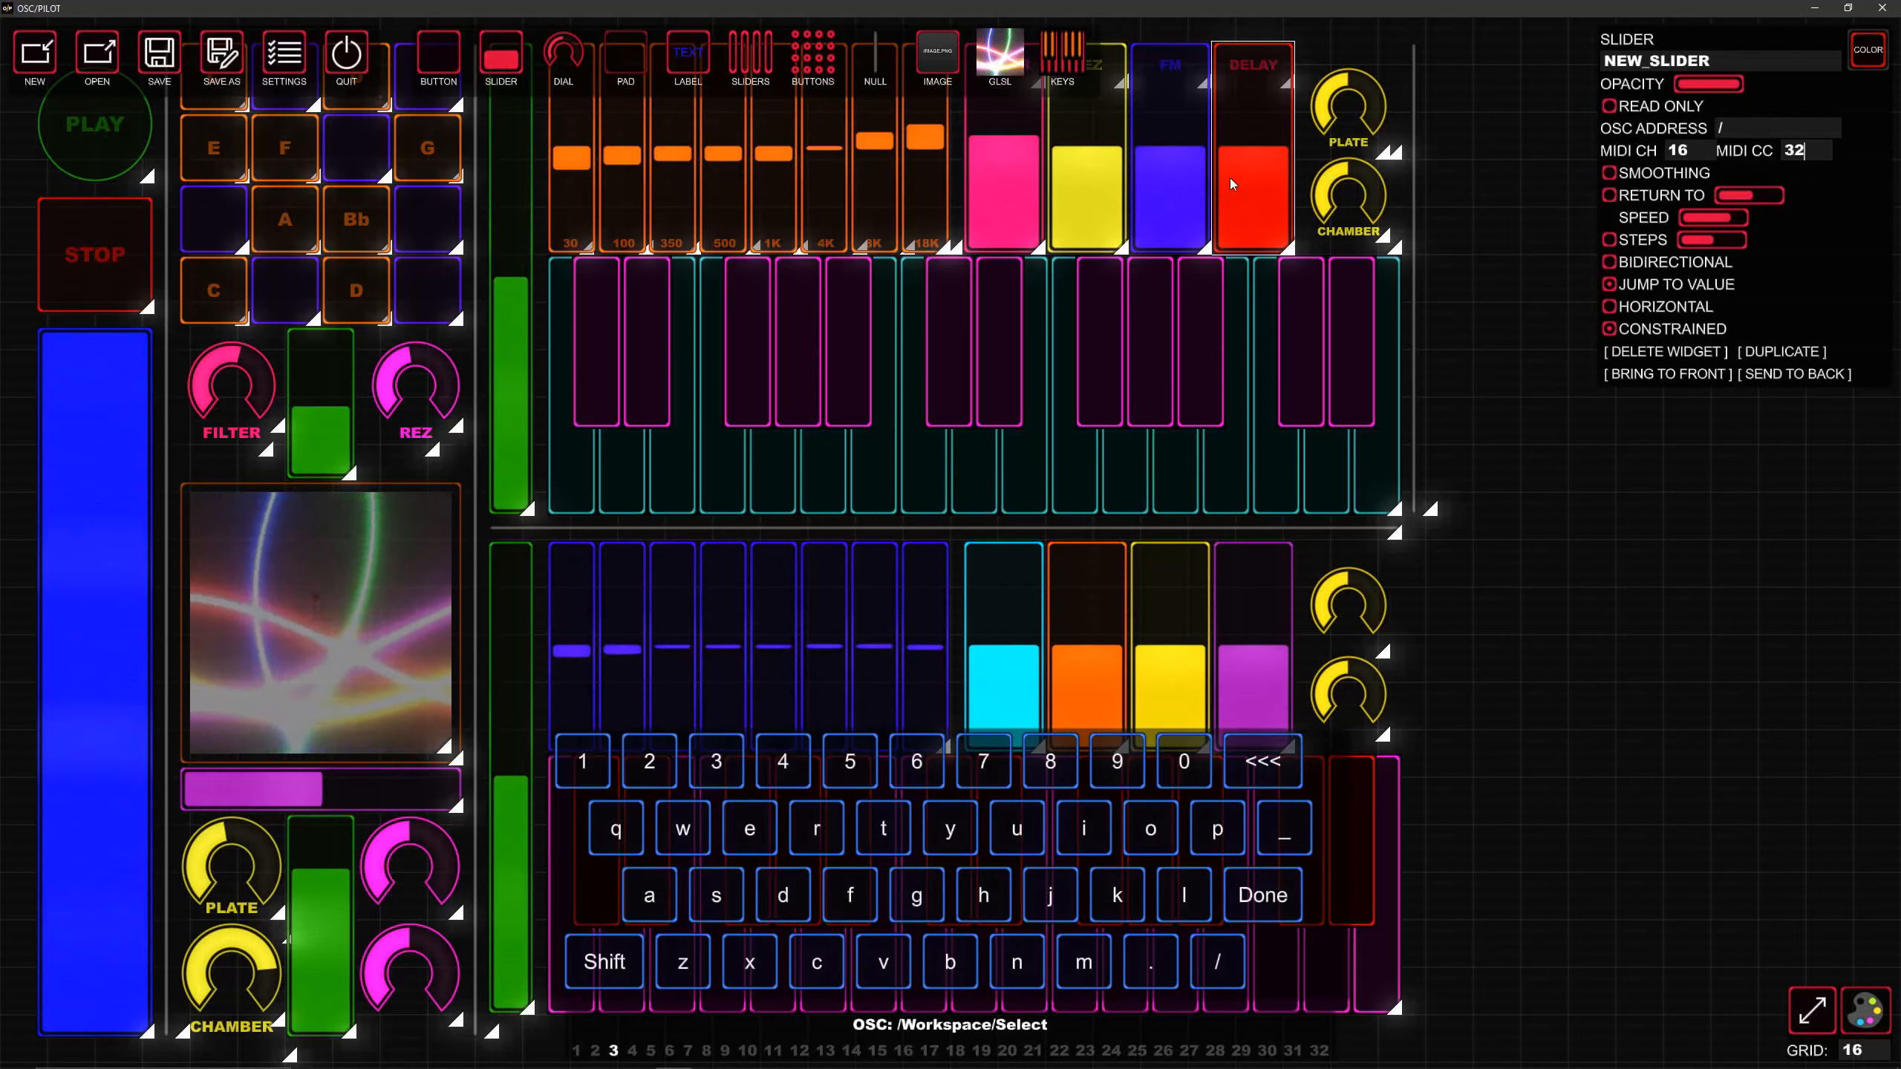
Step: Assign the upper section's PLATE dial to MIDI channel 16, CC 33
click(1354, 116)
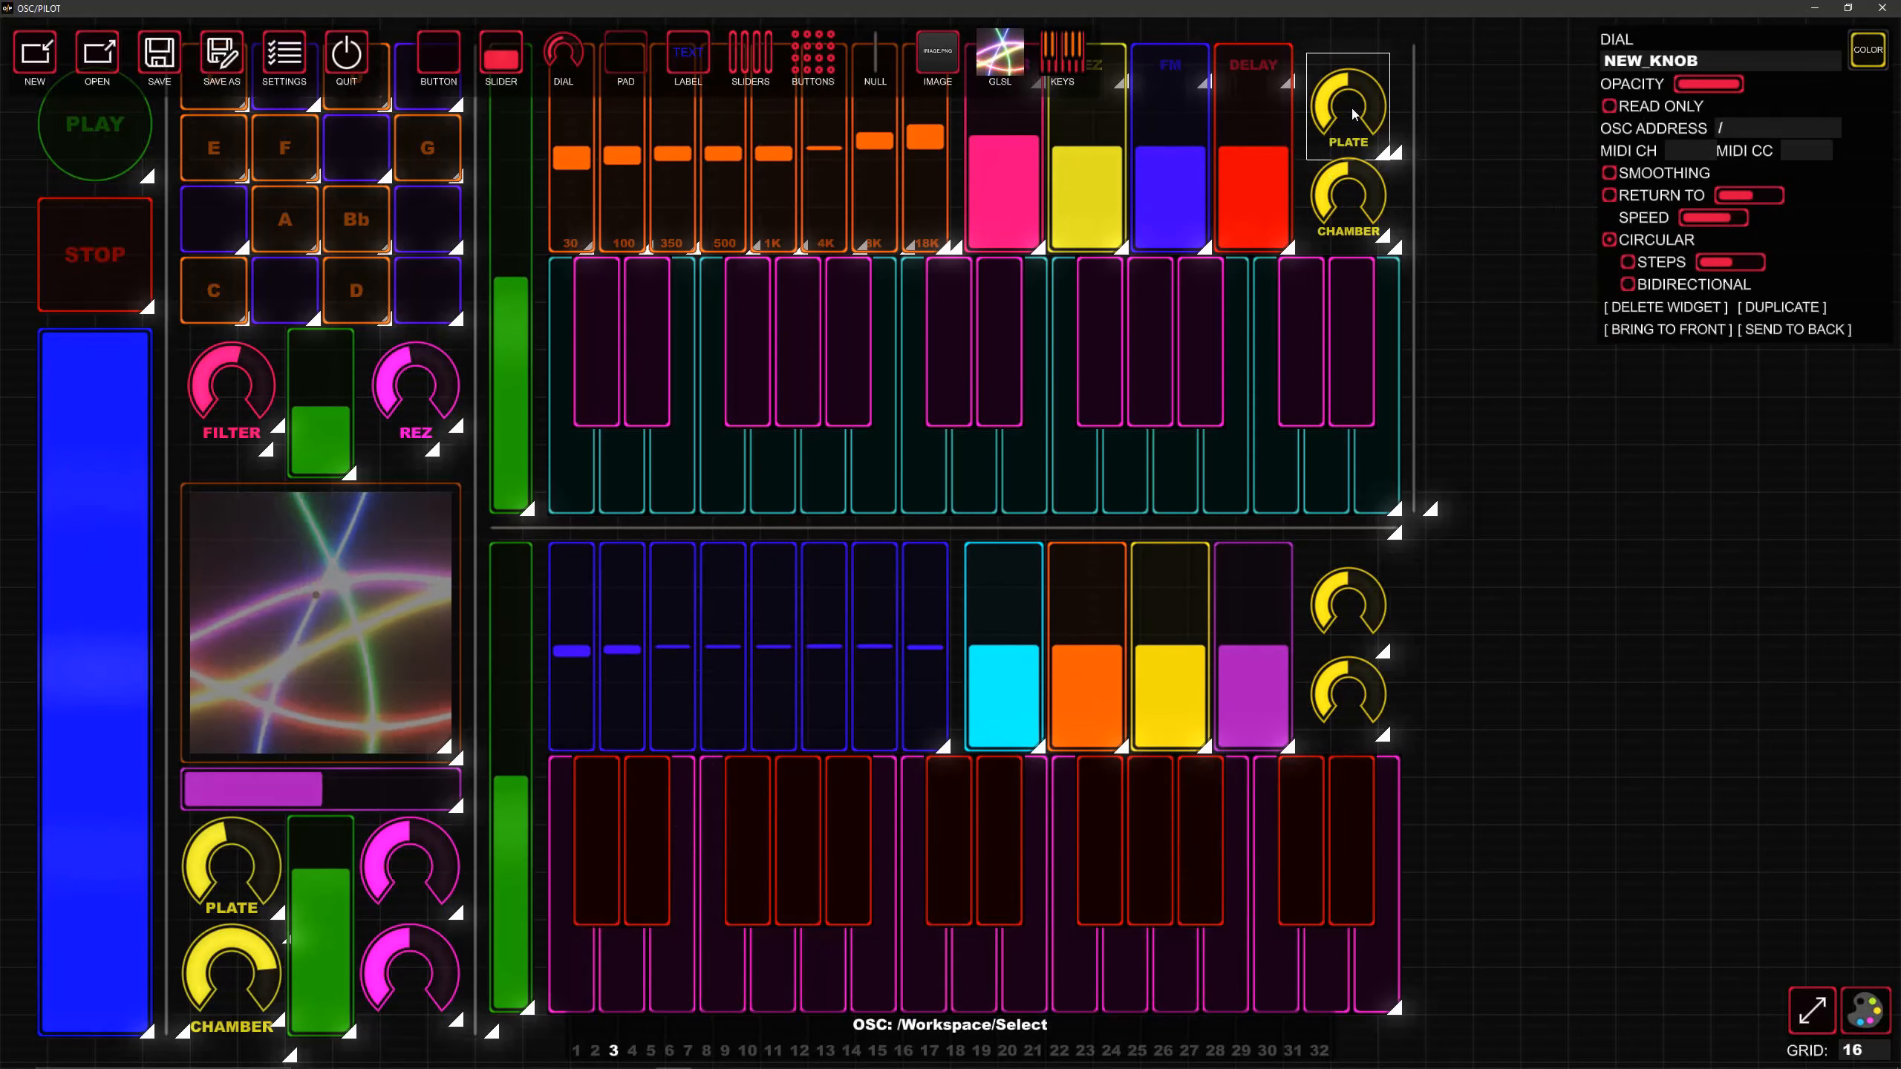
click(1689, 154)
text(16)
click(1796, 151)
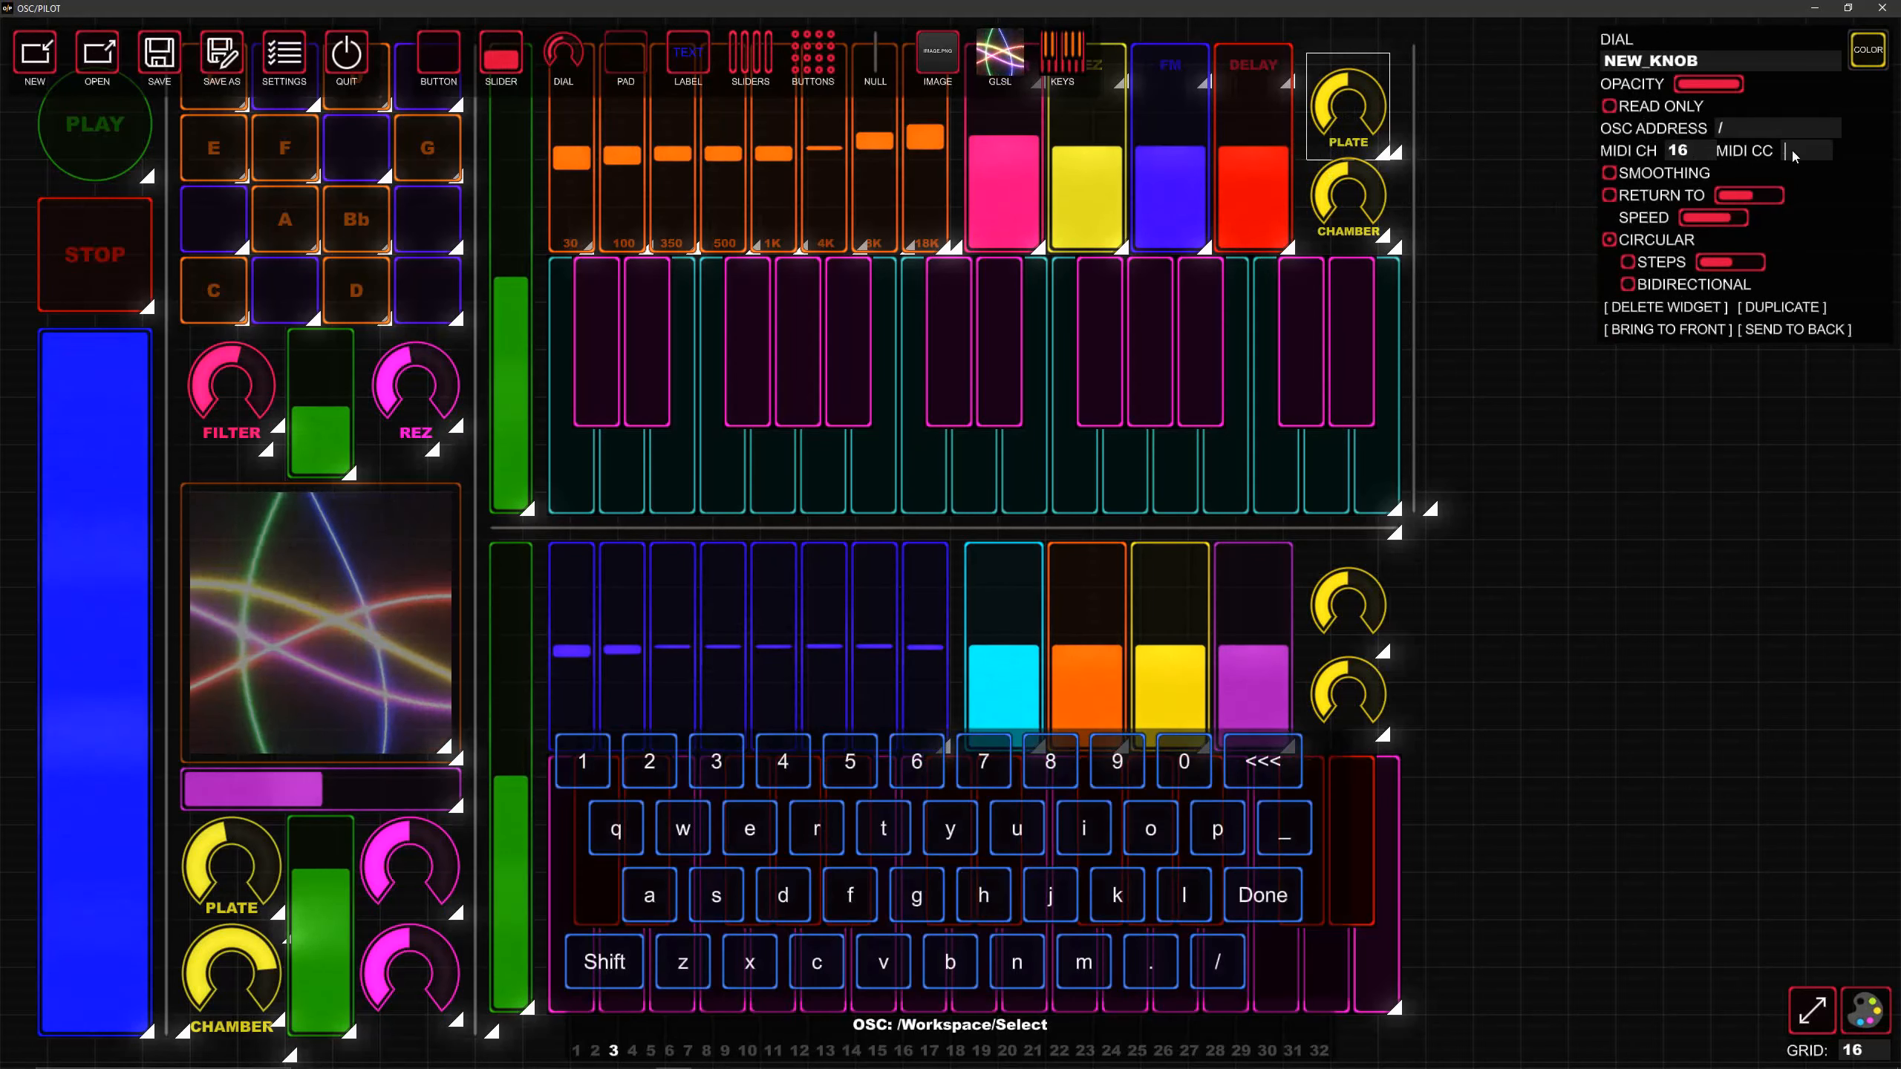
text(22)
key(BackSpace)
key(BackSpace)
text(33)
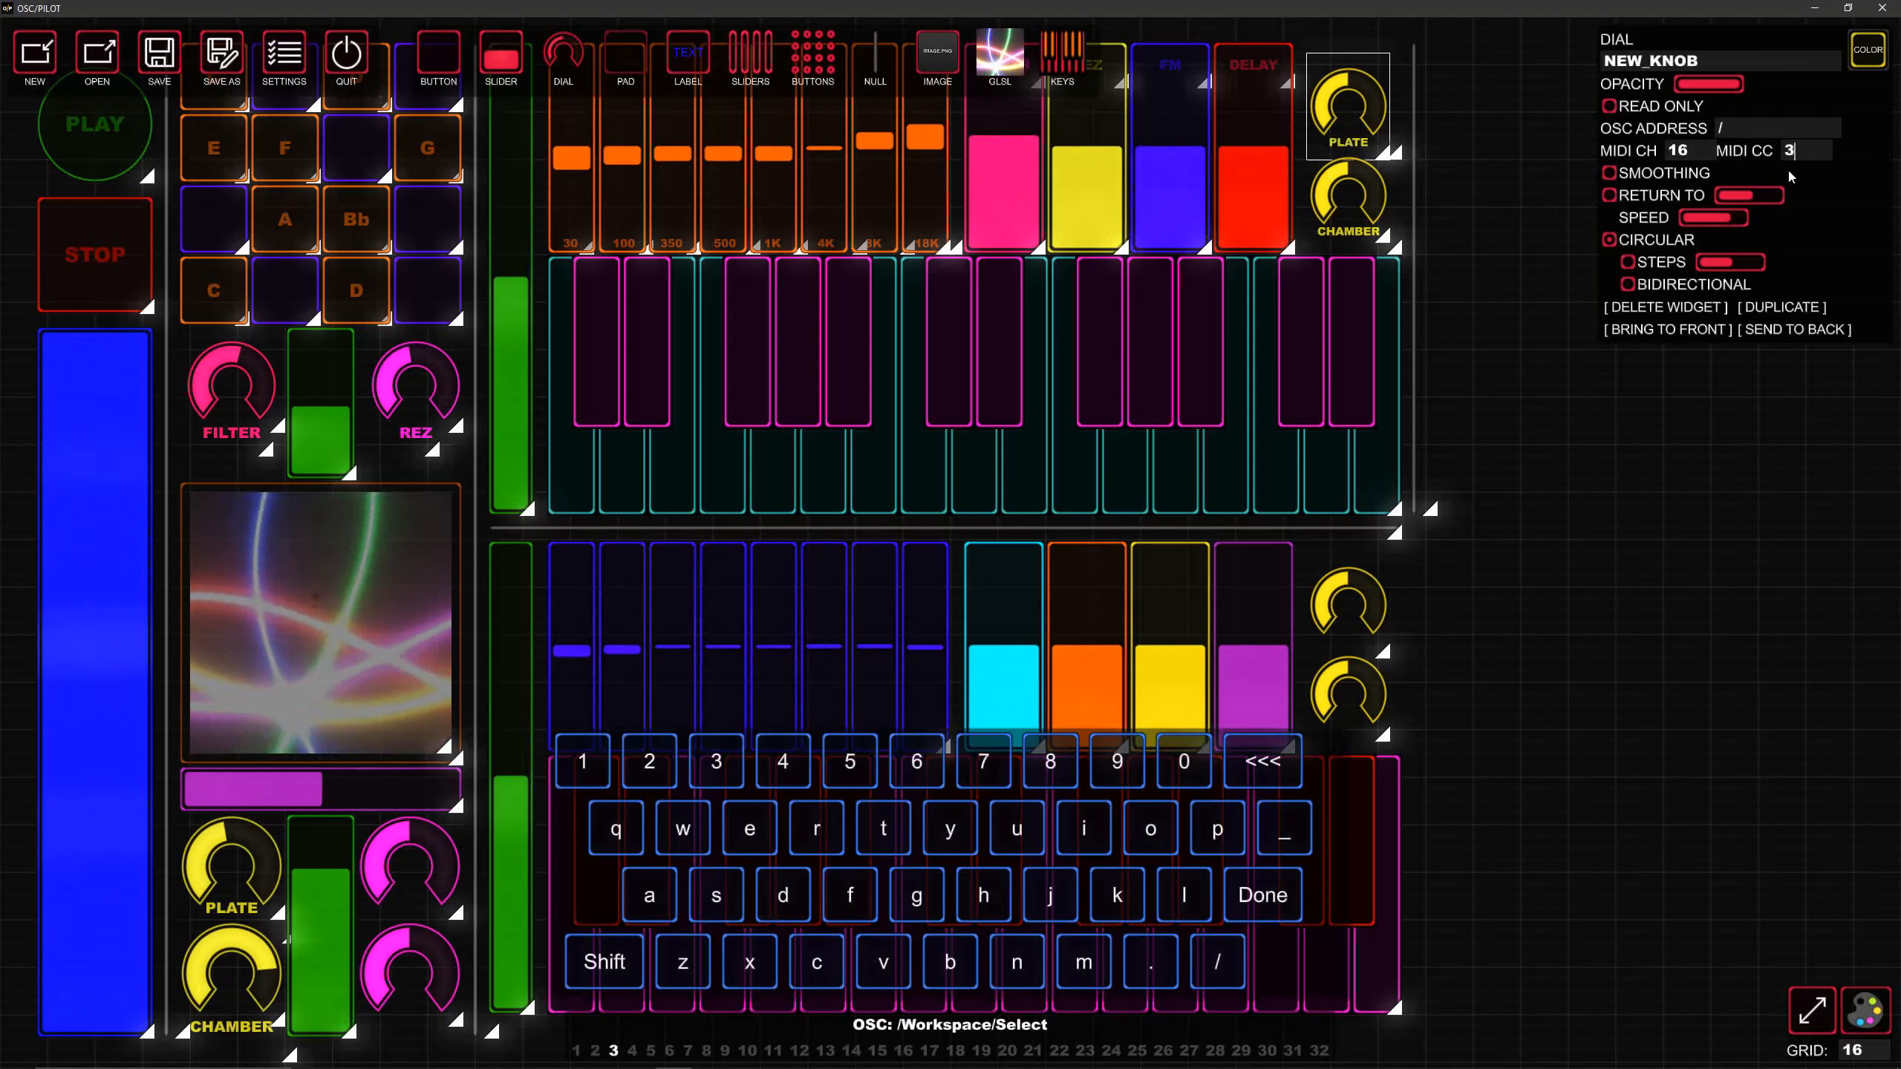
Step: Set the MIDI channel of the upper section's CHAMBER dial to 16
click(1376, 190)
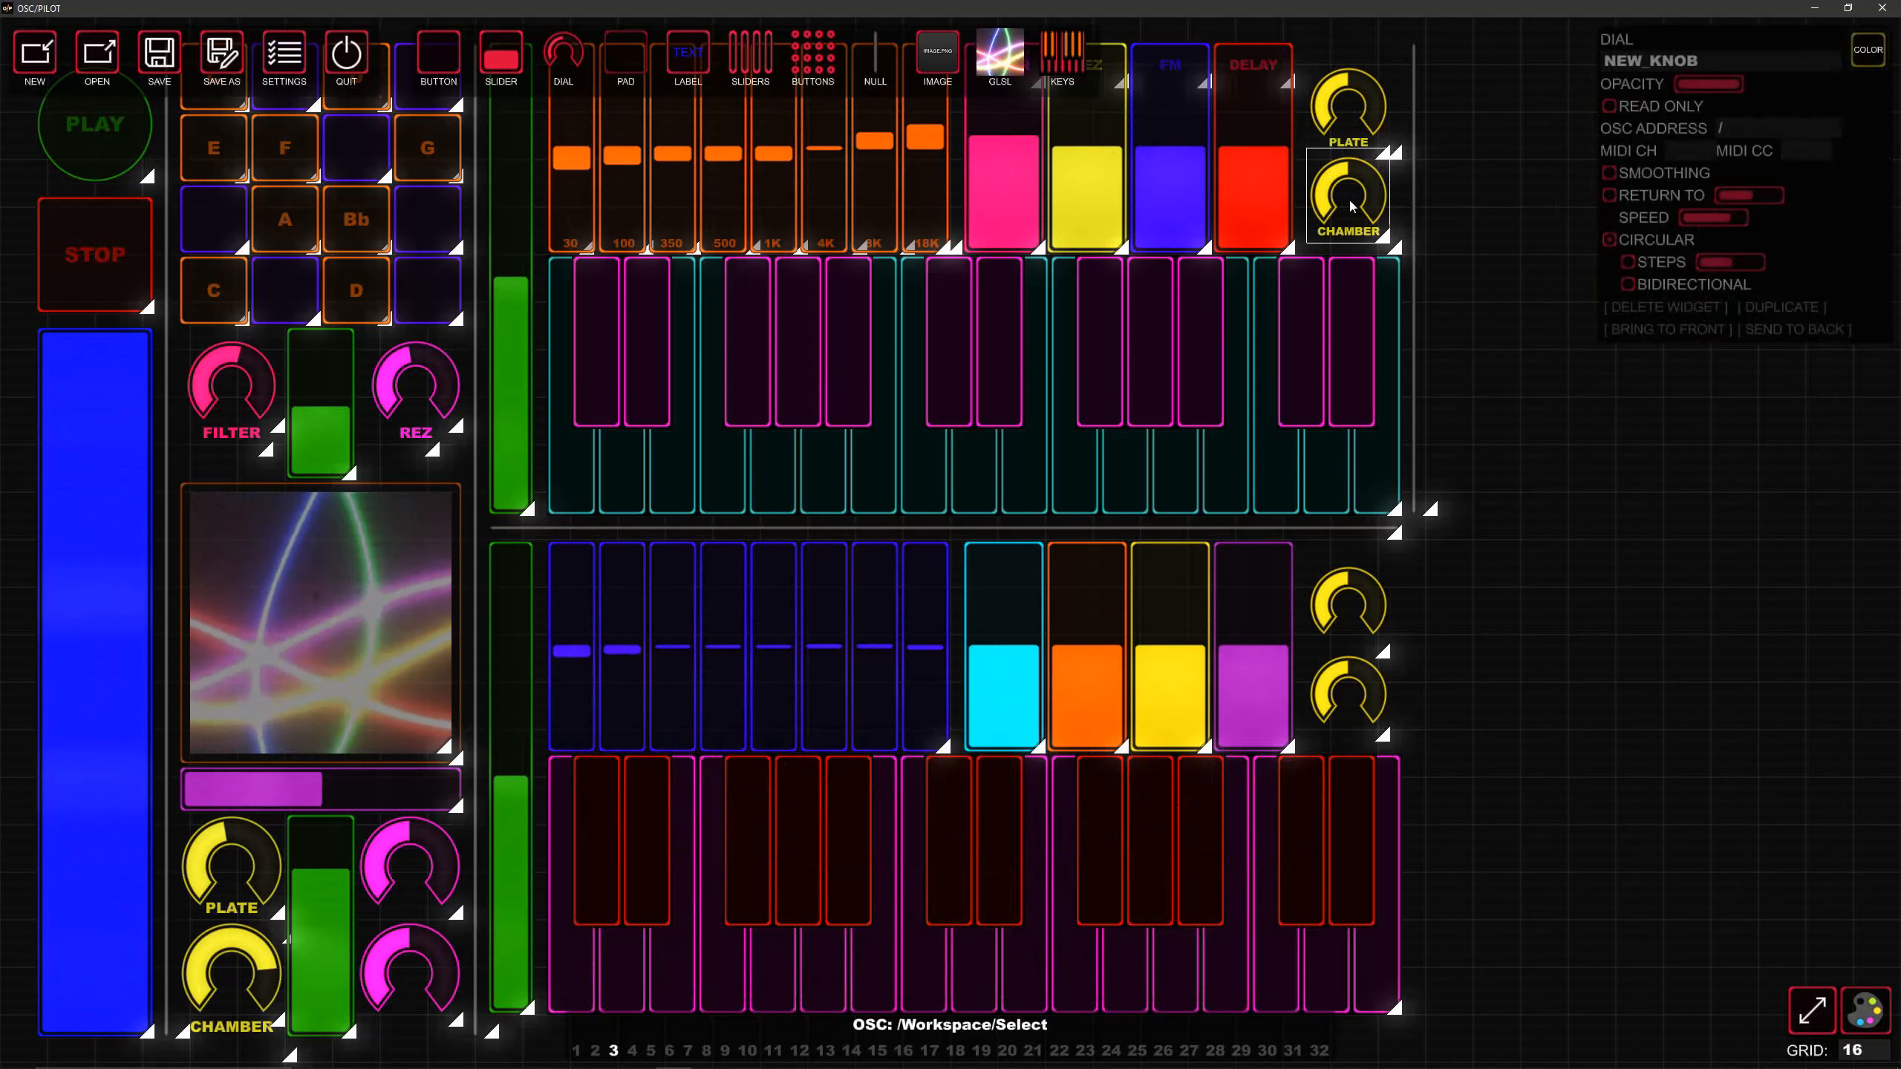
click(1692, 154)
text(16)
Step: Review the MIDI assignments of the upper section's FILTER slider, EQ sliders, green slider and keyboard
click(1031, 165)
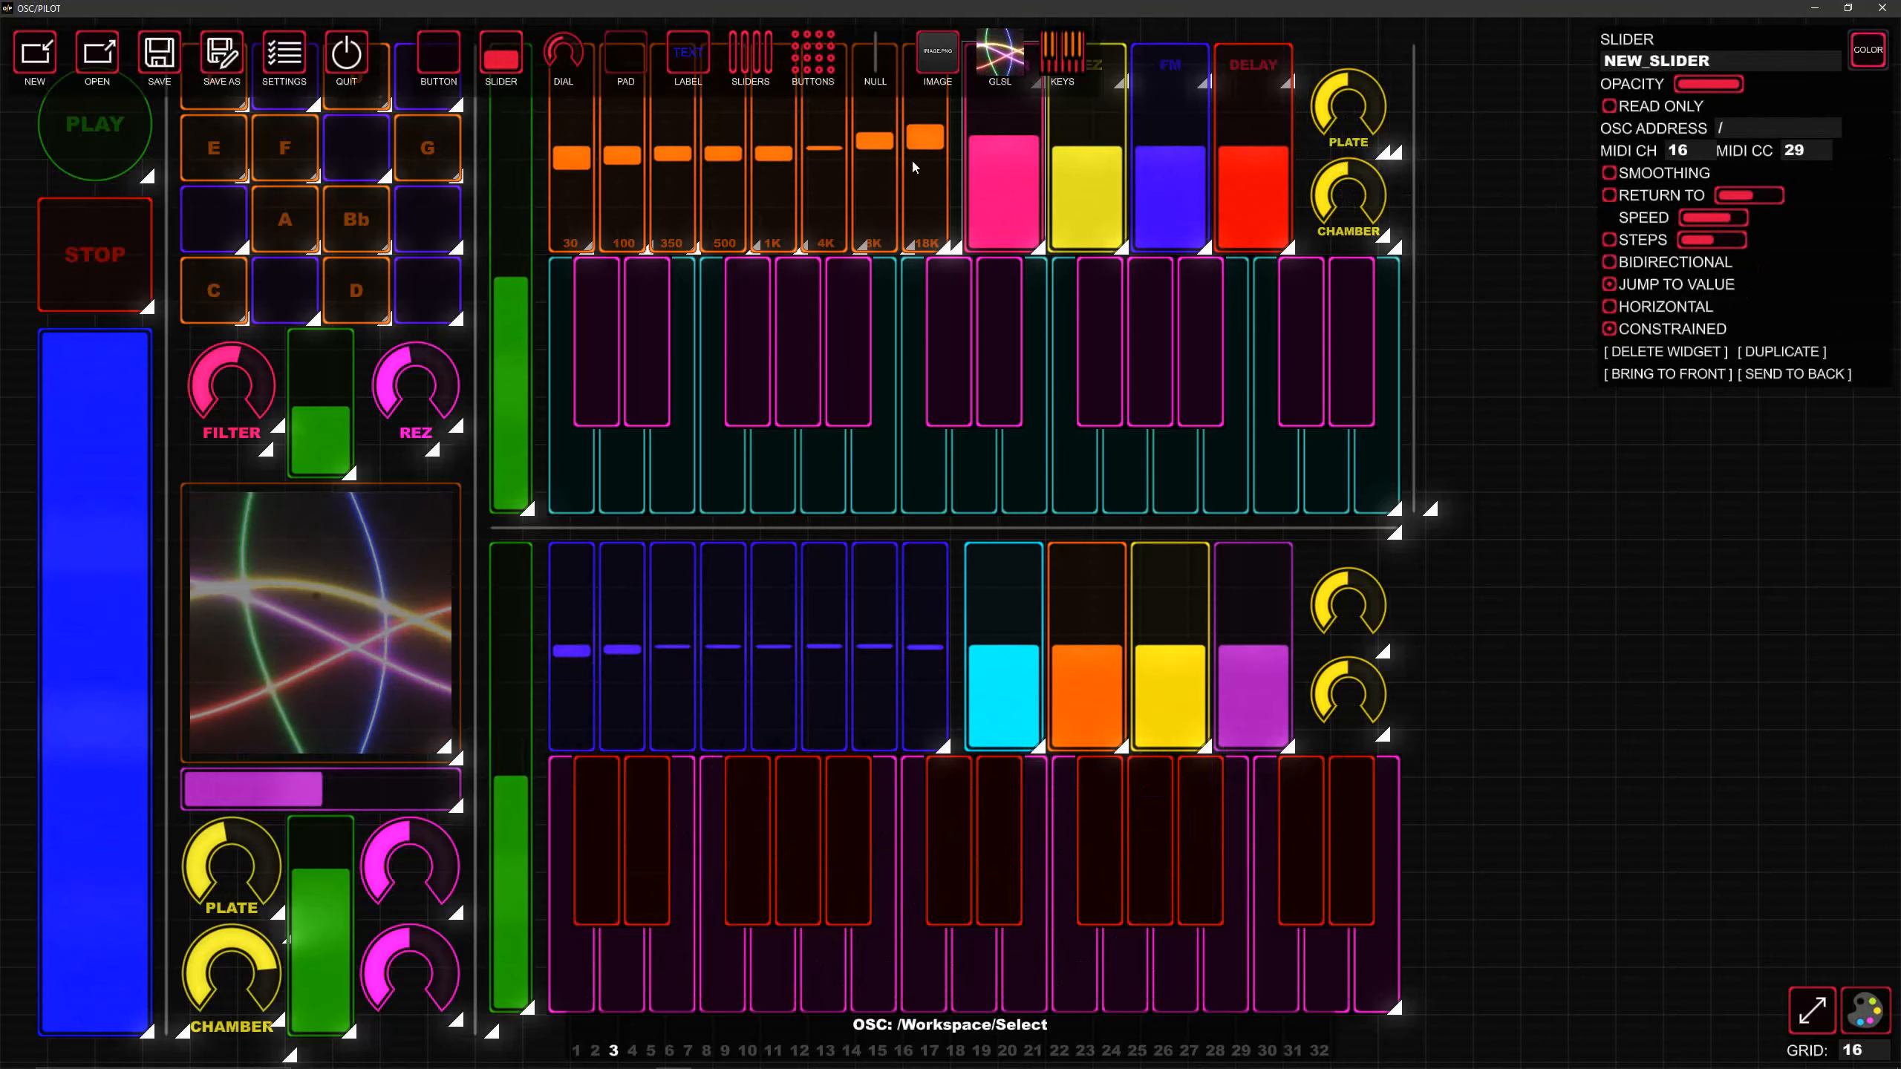
click(570, 157)
click(508, 320)
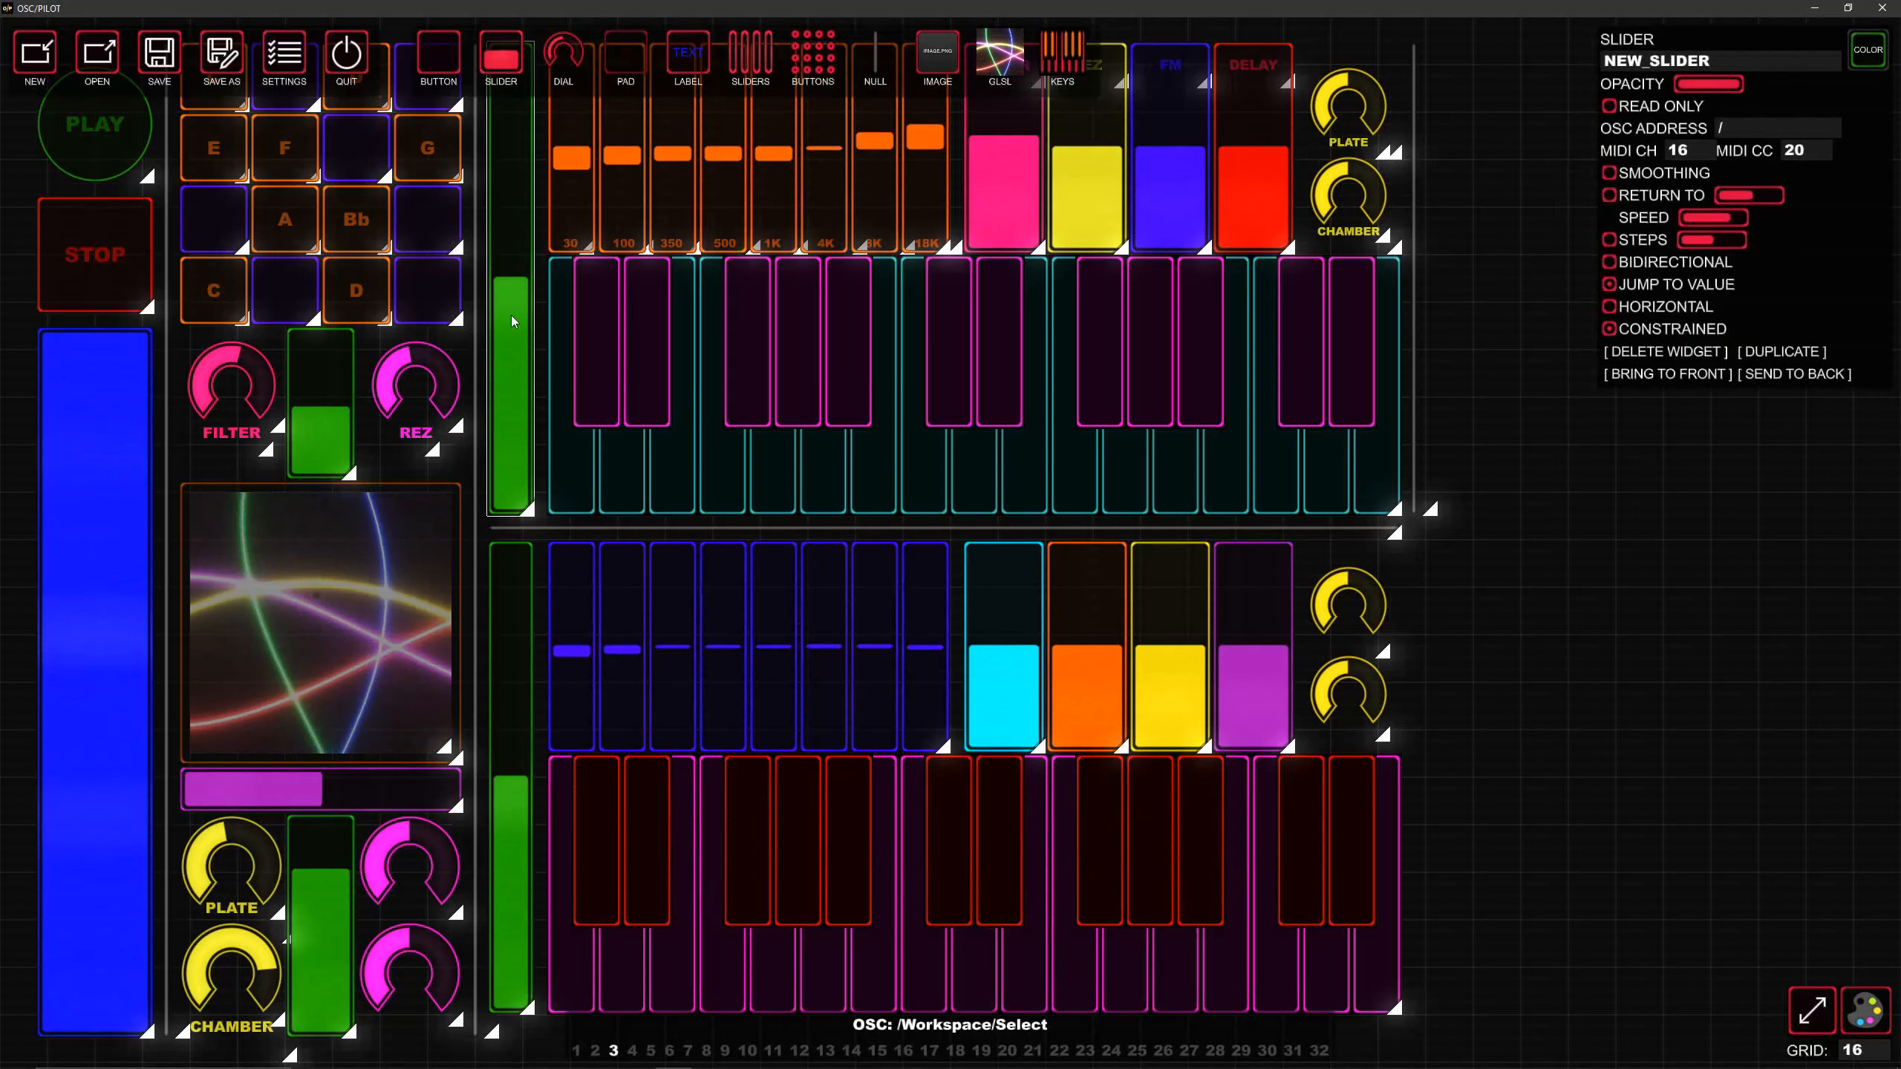
click(1333, 394)
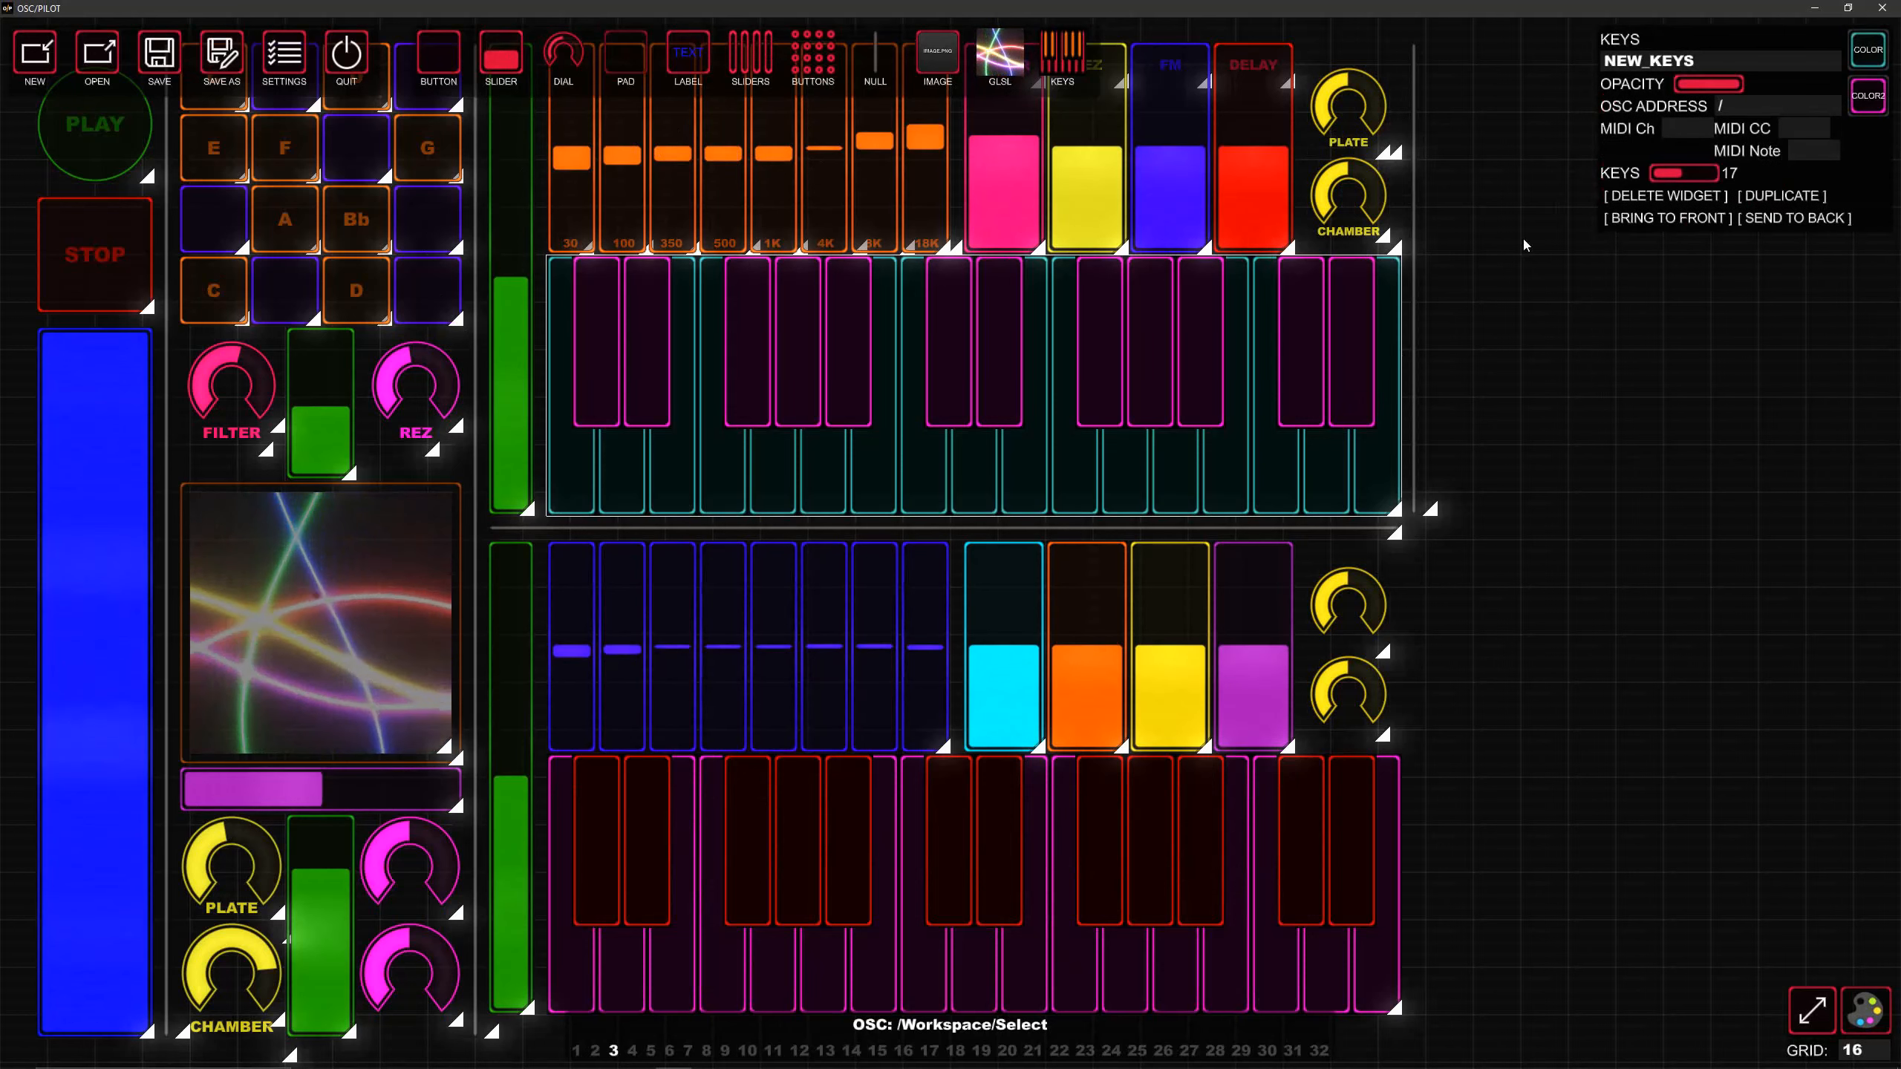
Step: Assign the upper keyboard to MIDI channel 1, CC 1 and MIDI note 61, and leave edit mode
click(1684, 132)
text(1)
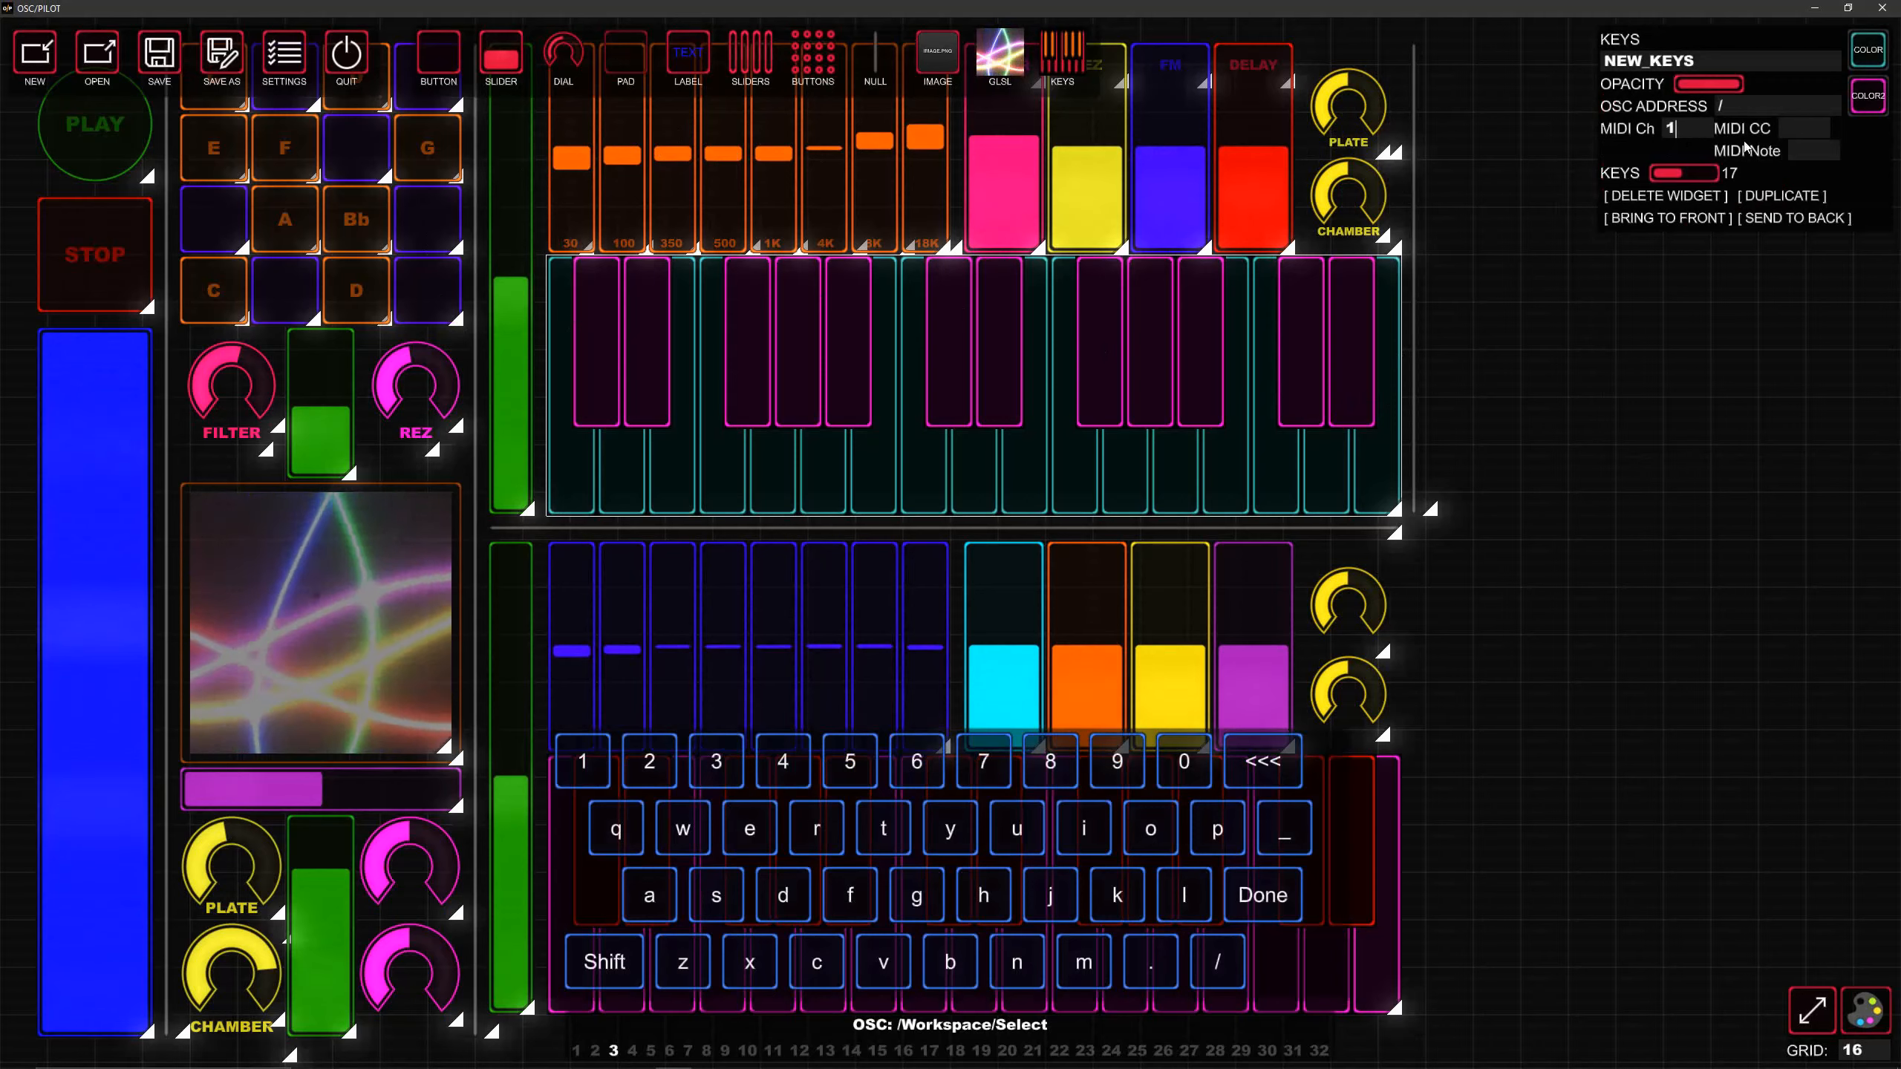
click(1797, 131)
text(1)
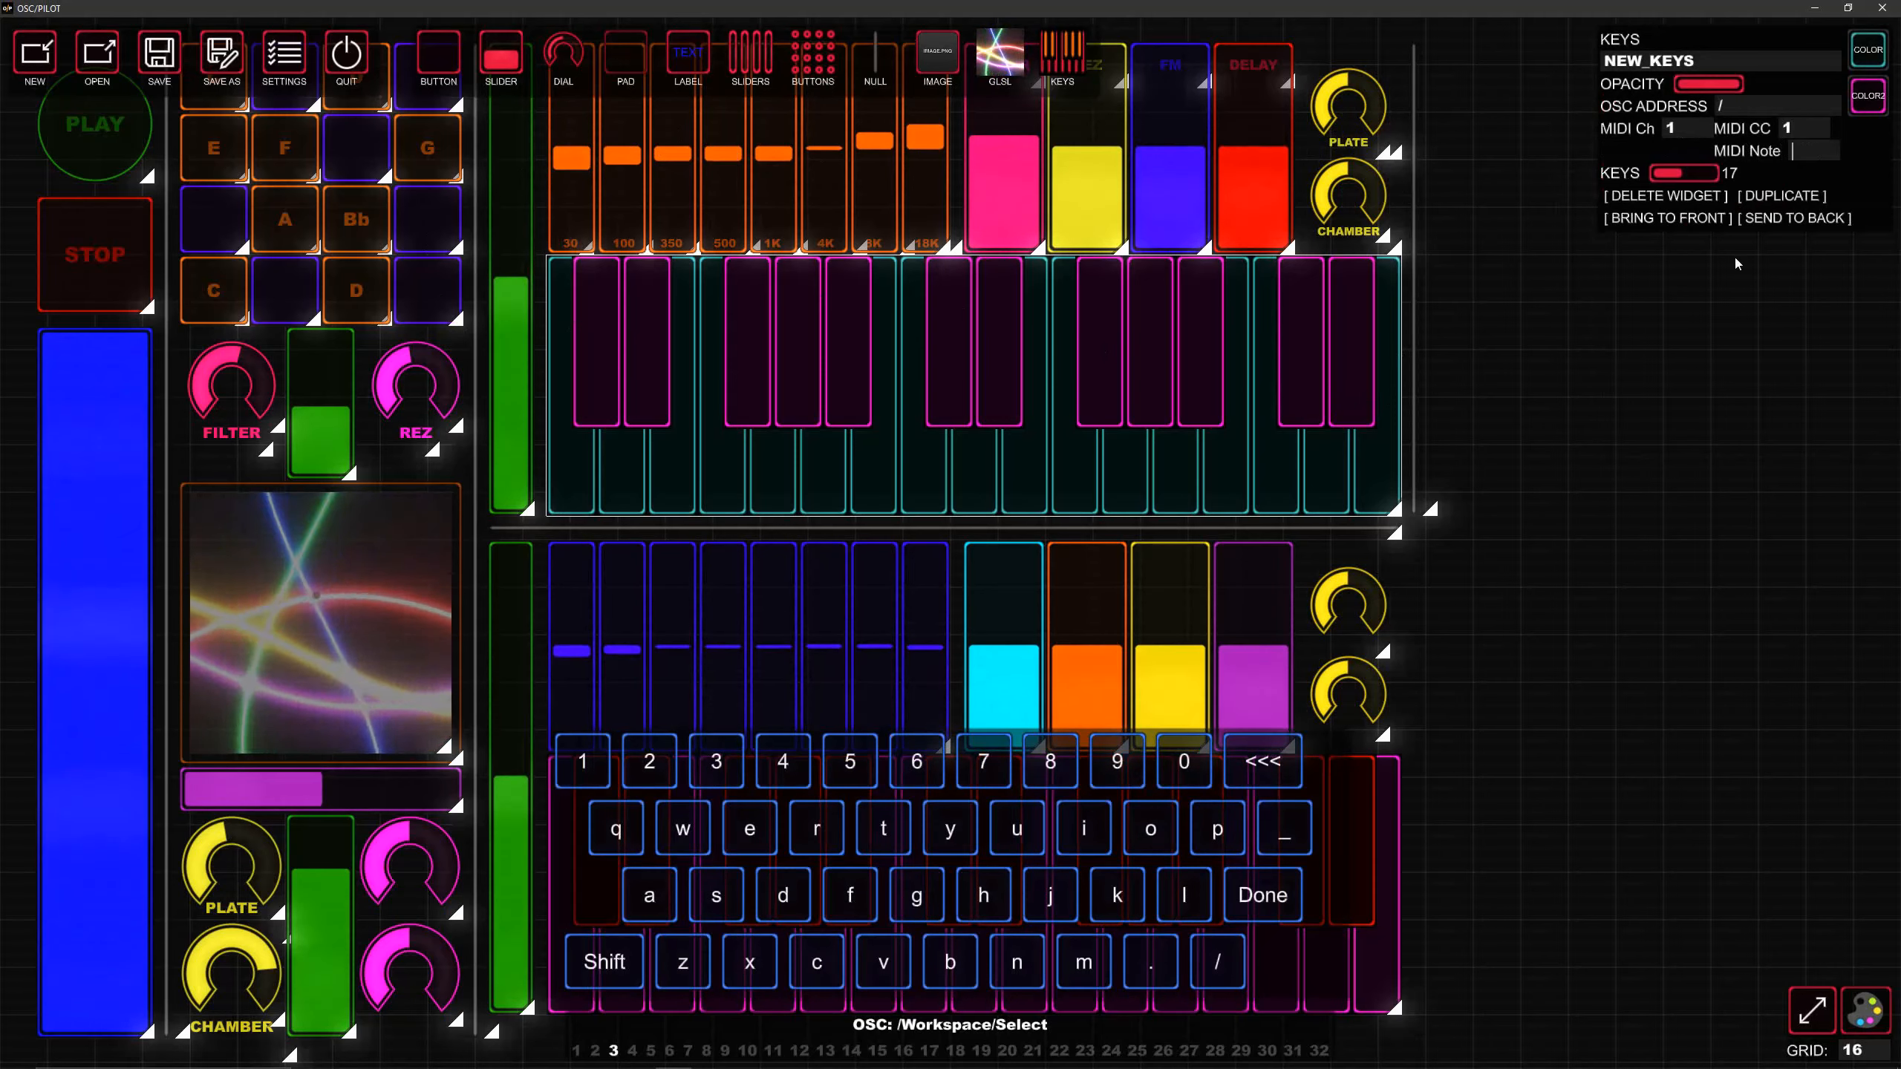
text(61)
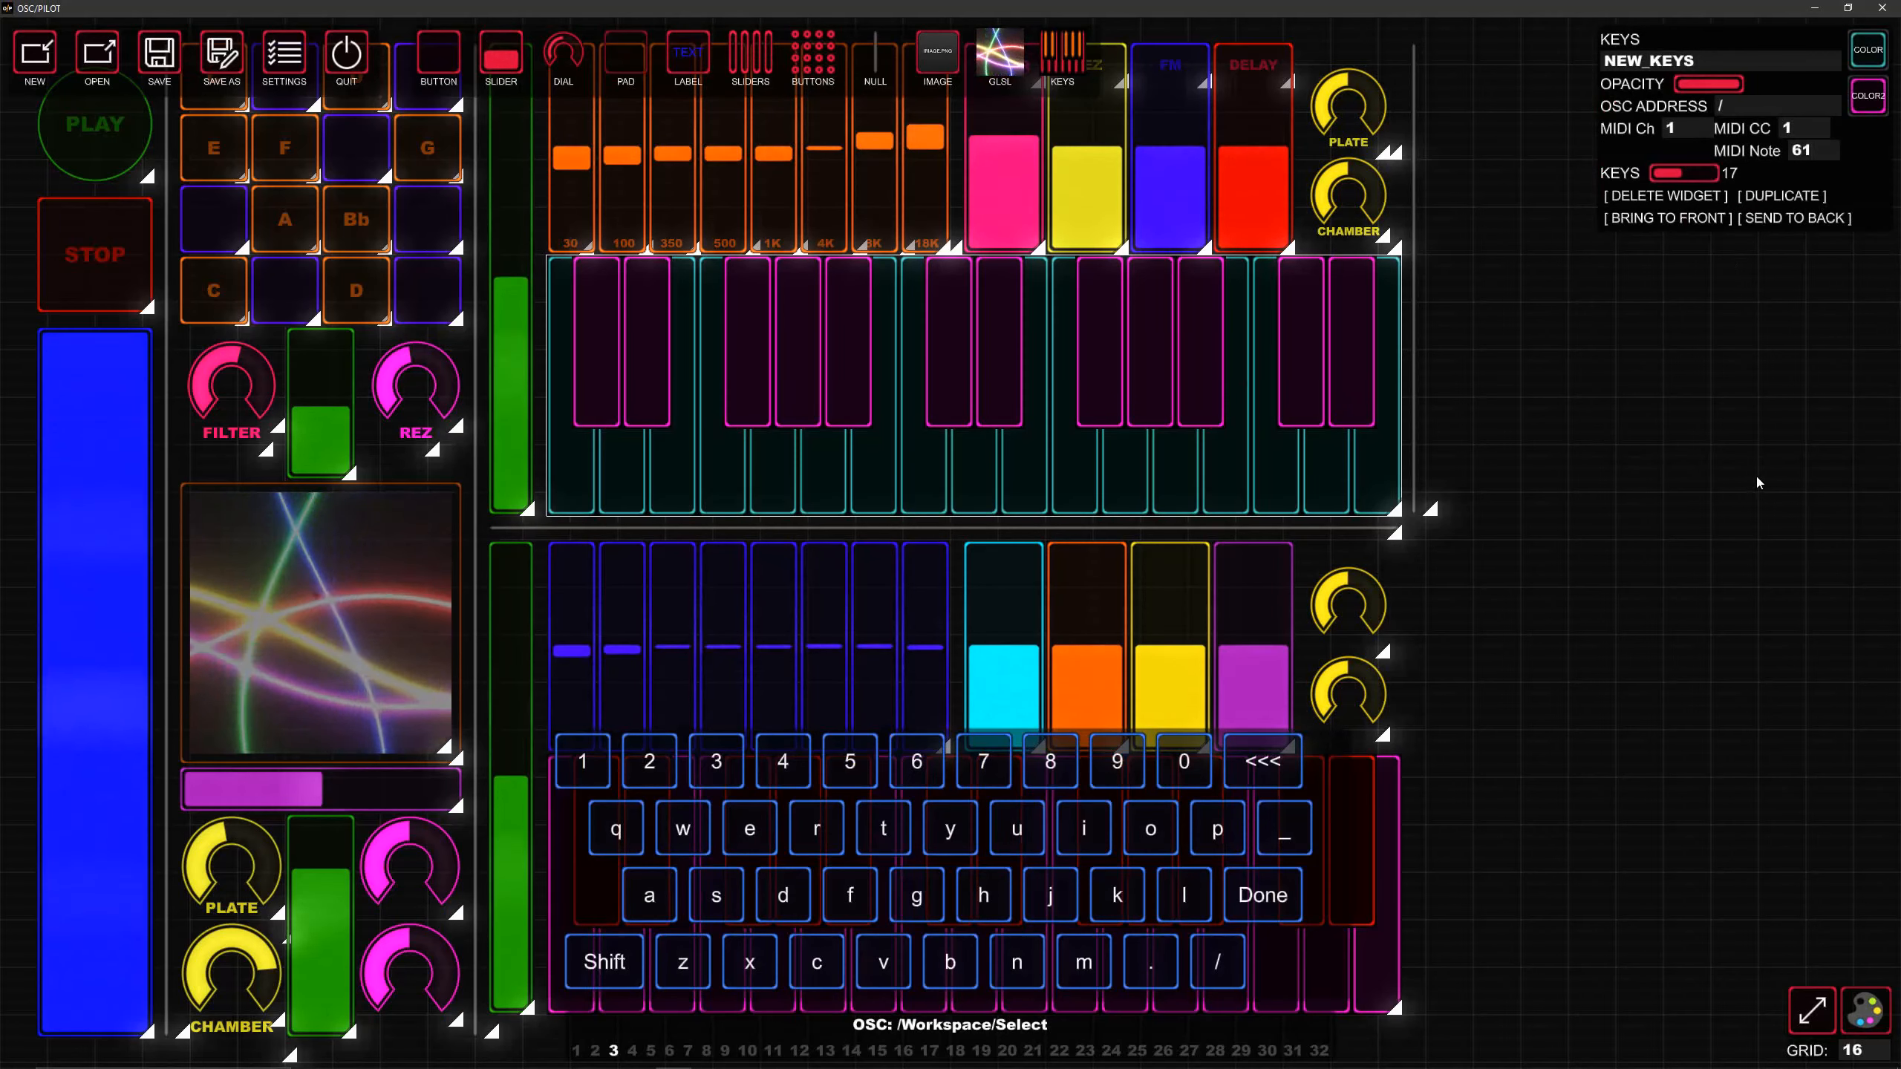
right_click(1528, 513)
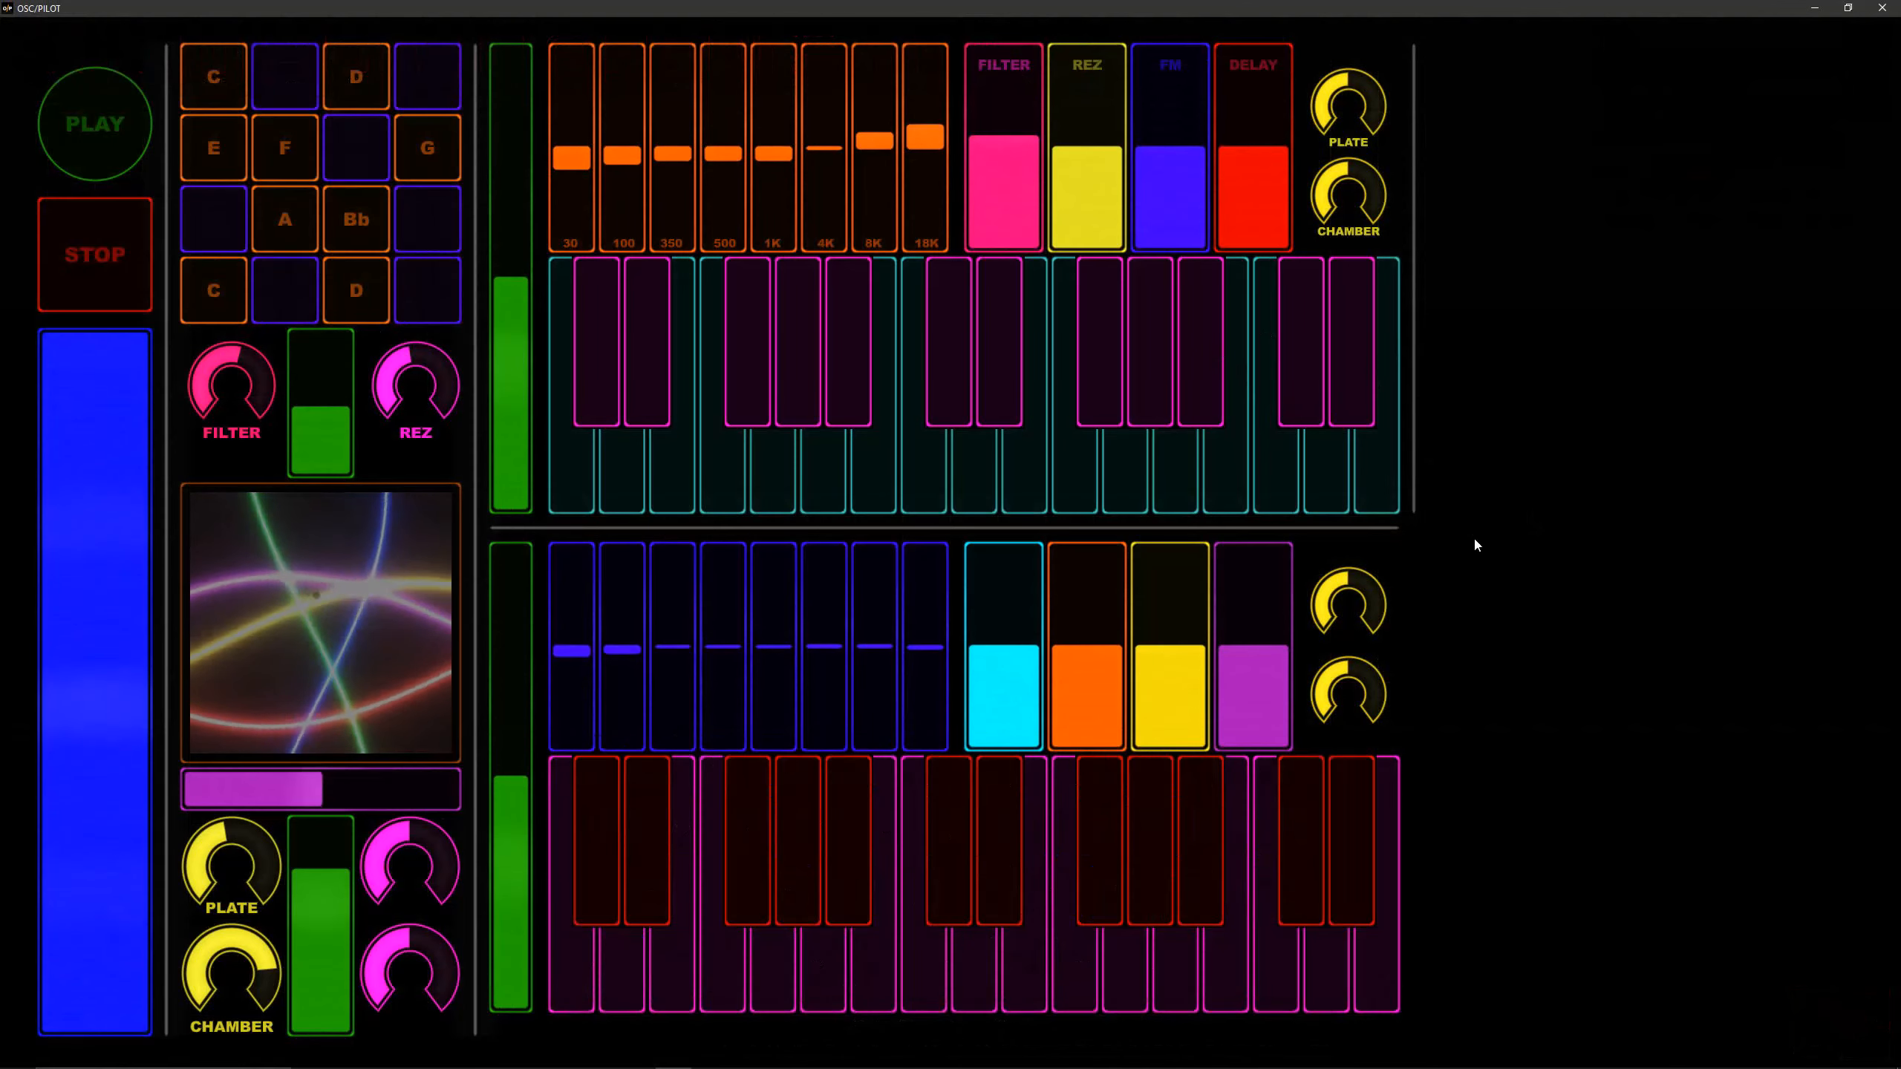
Step: Restore and narrow the OSC/PILOT window so Ableton Live shows beside it, and switch to Ableton Live
click(1847, 7)
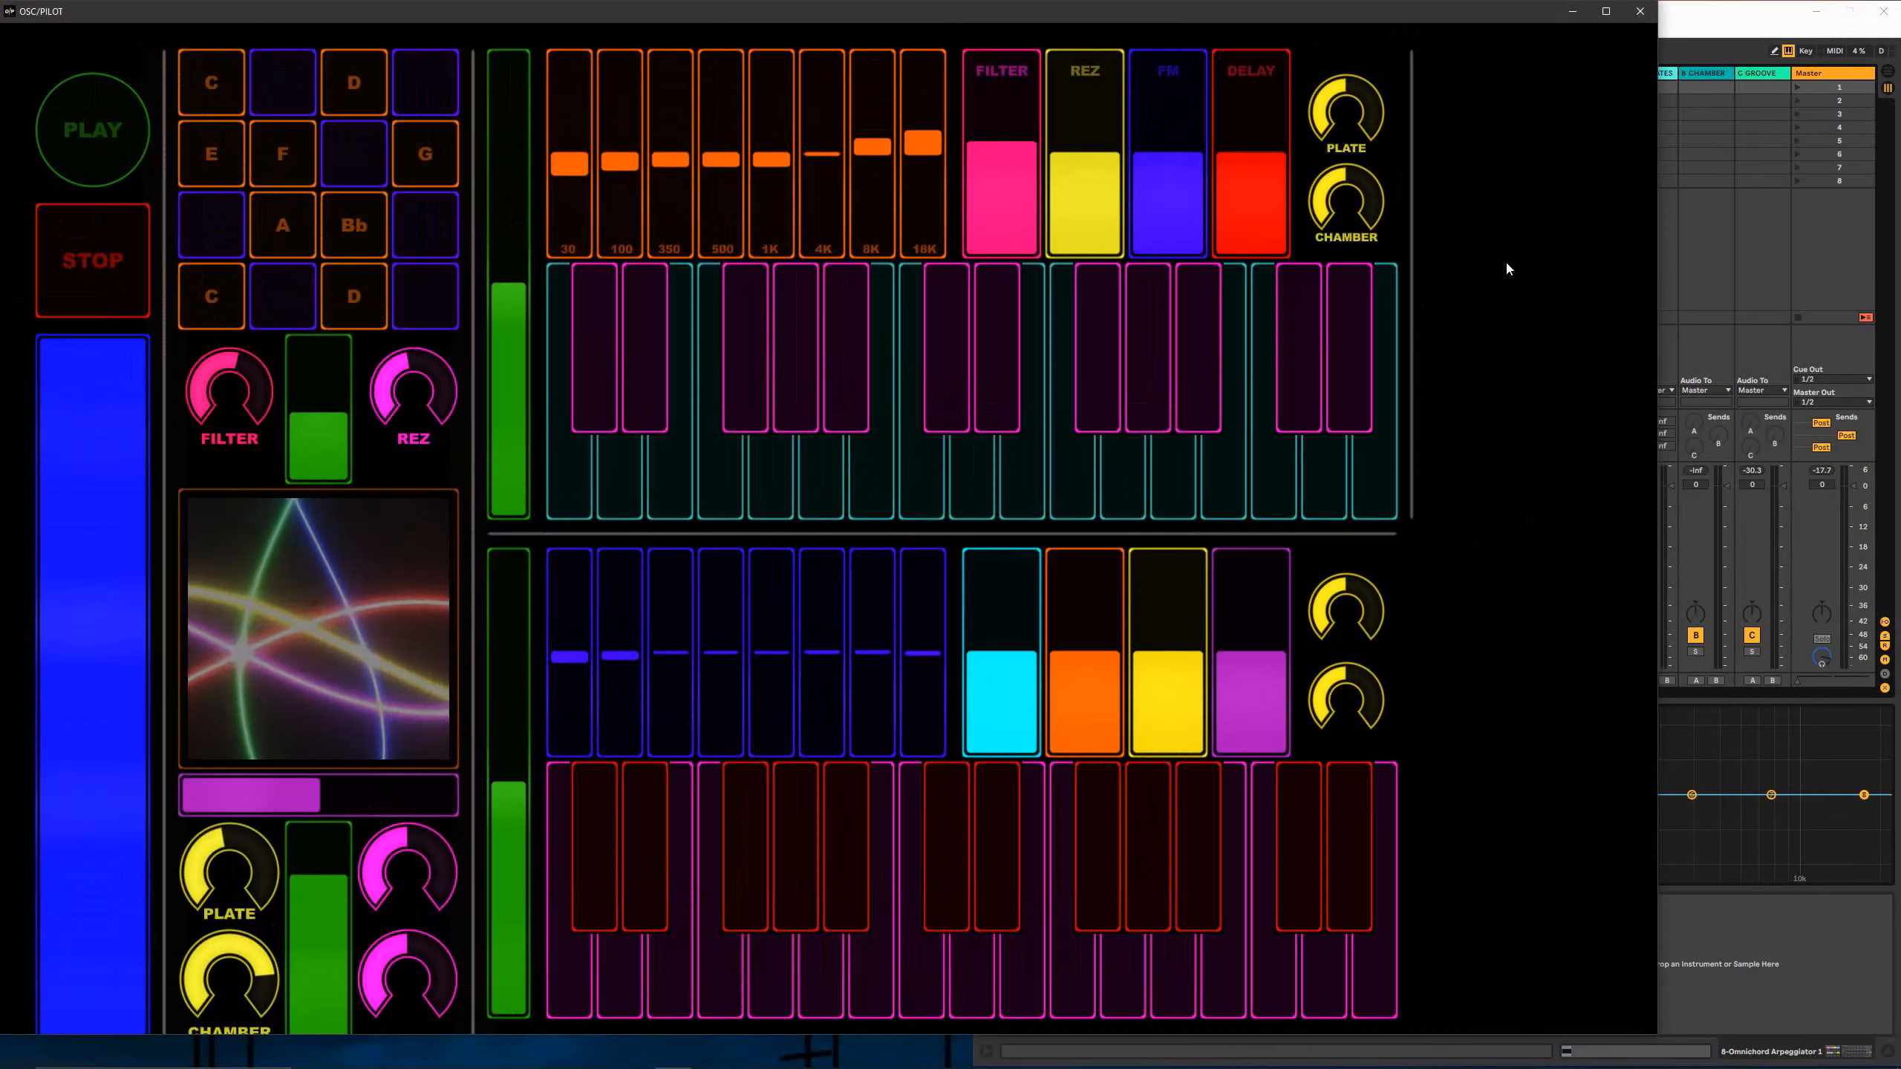
drag(1653, 239, 1275, 352)
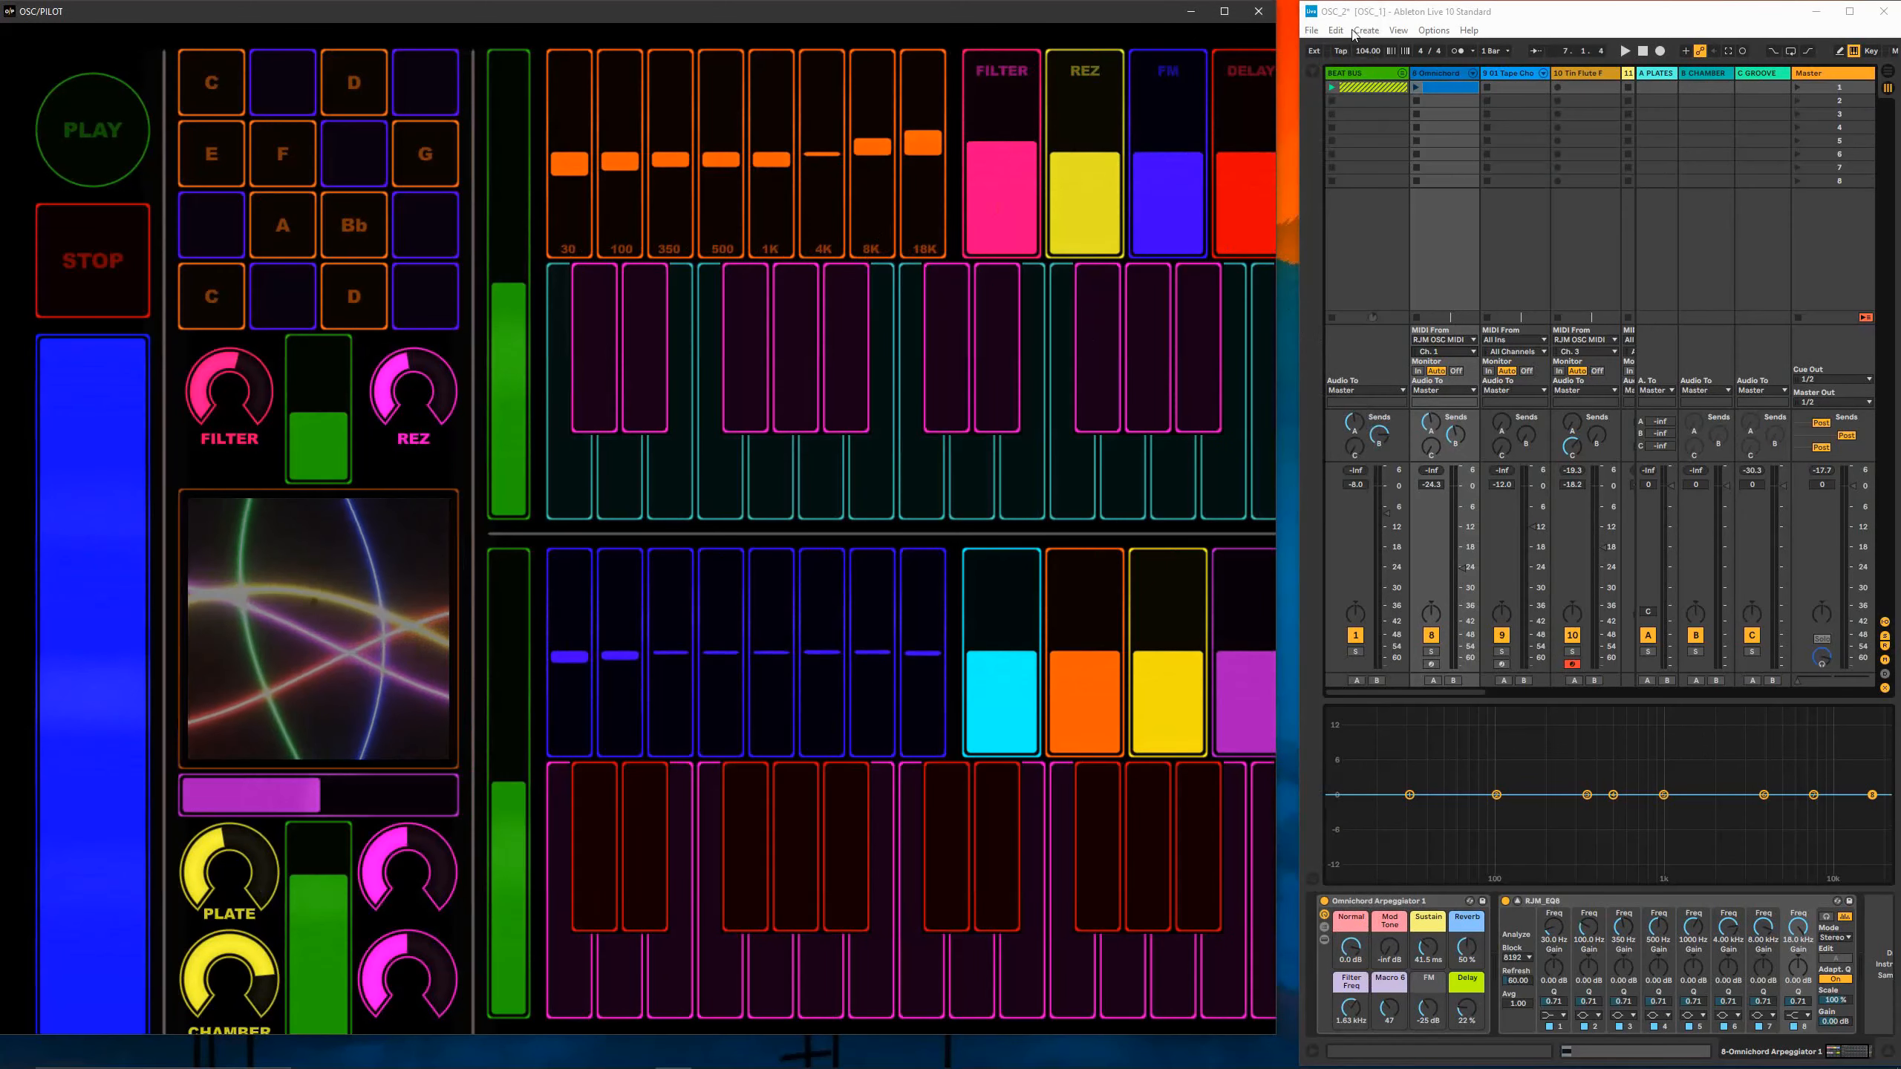
click(1383, 26)
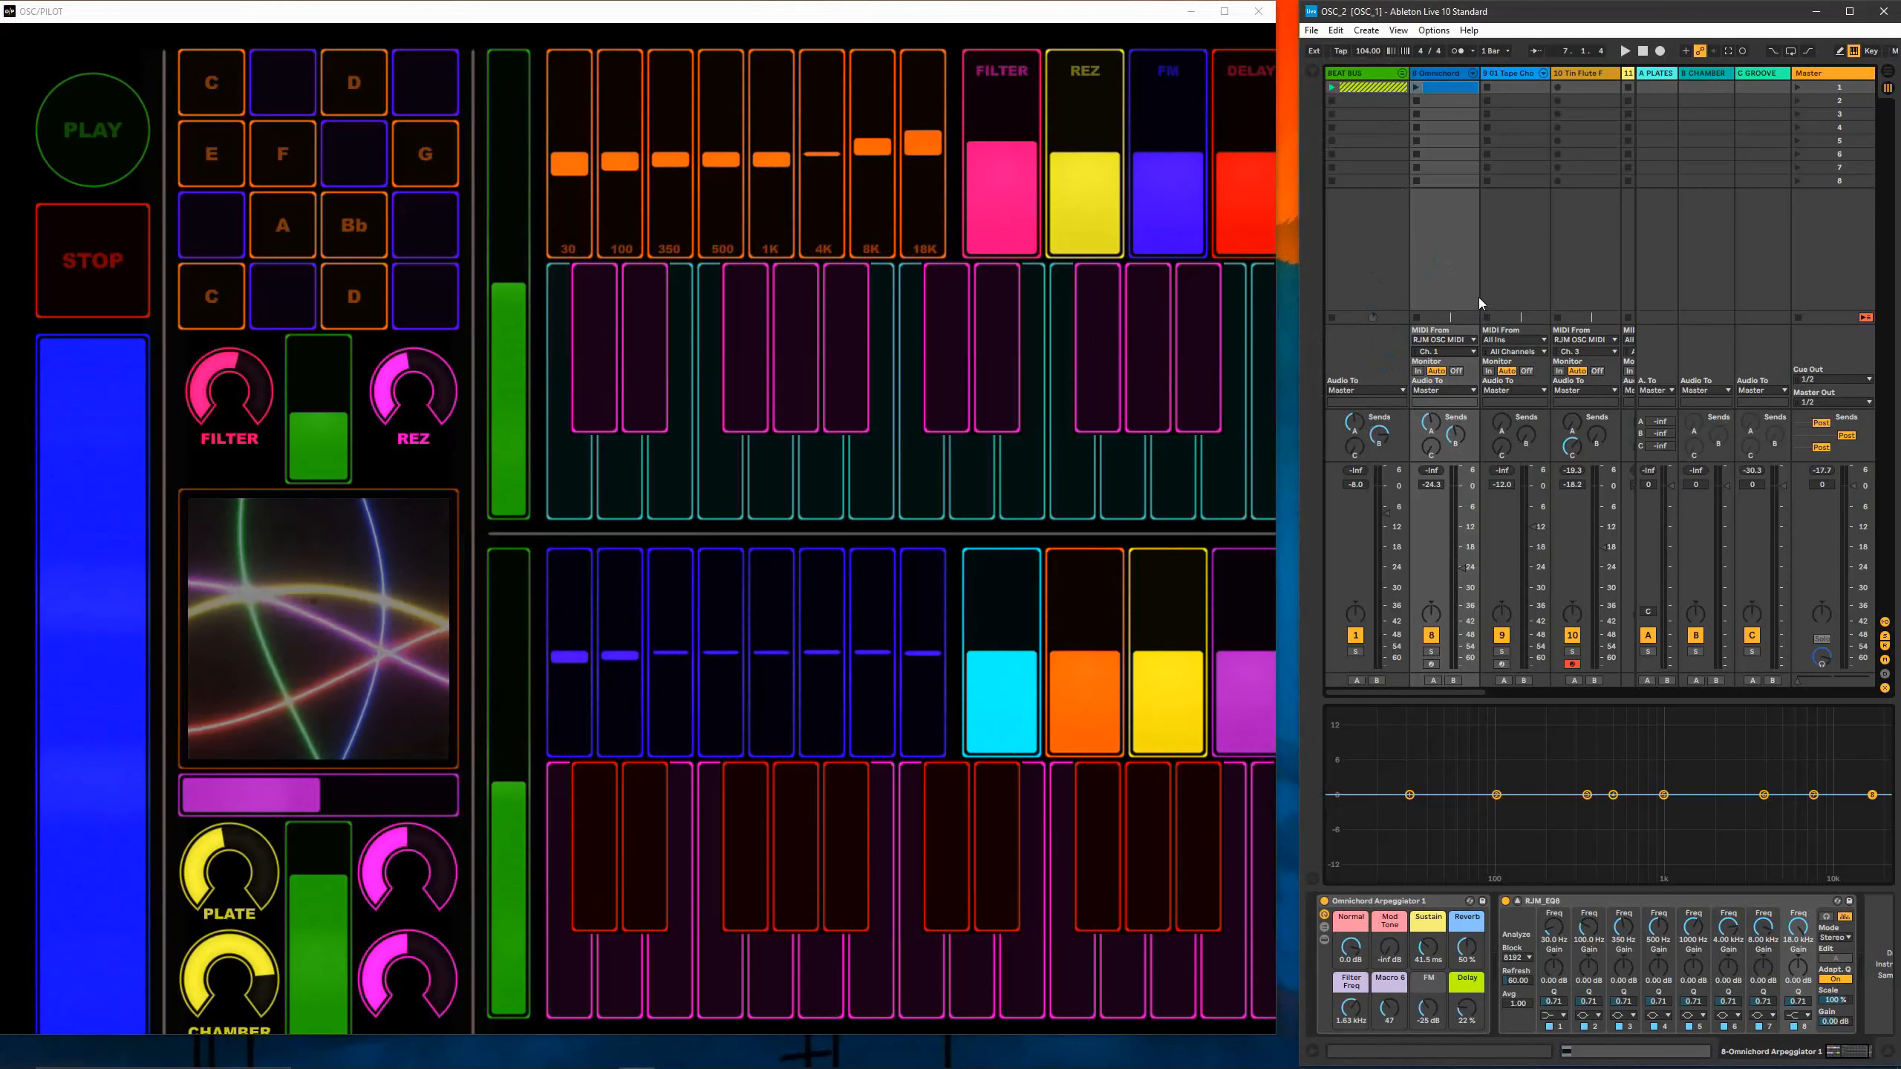
Step: Turn on MIDI mapping and map the Omnichord track's volume to the upper section's green slider
key(ctrl+m)
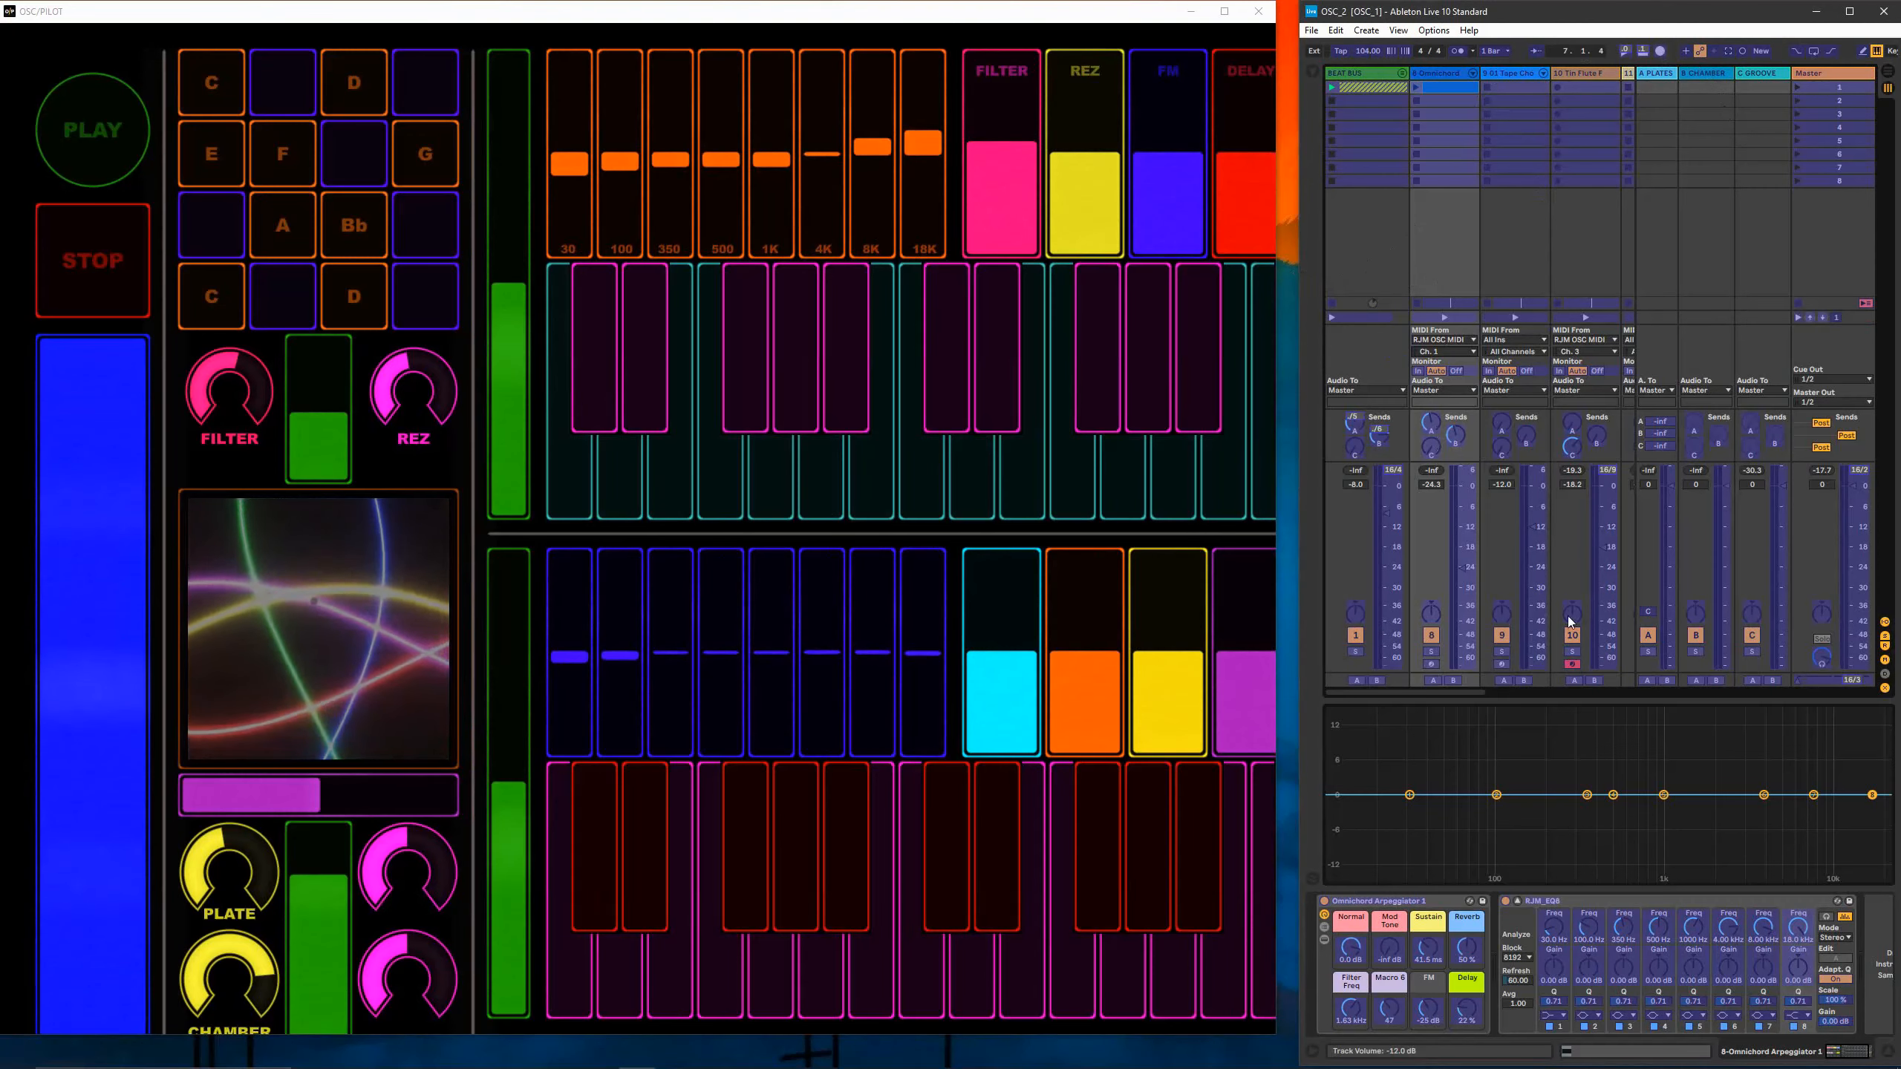
click(1440, 74)
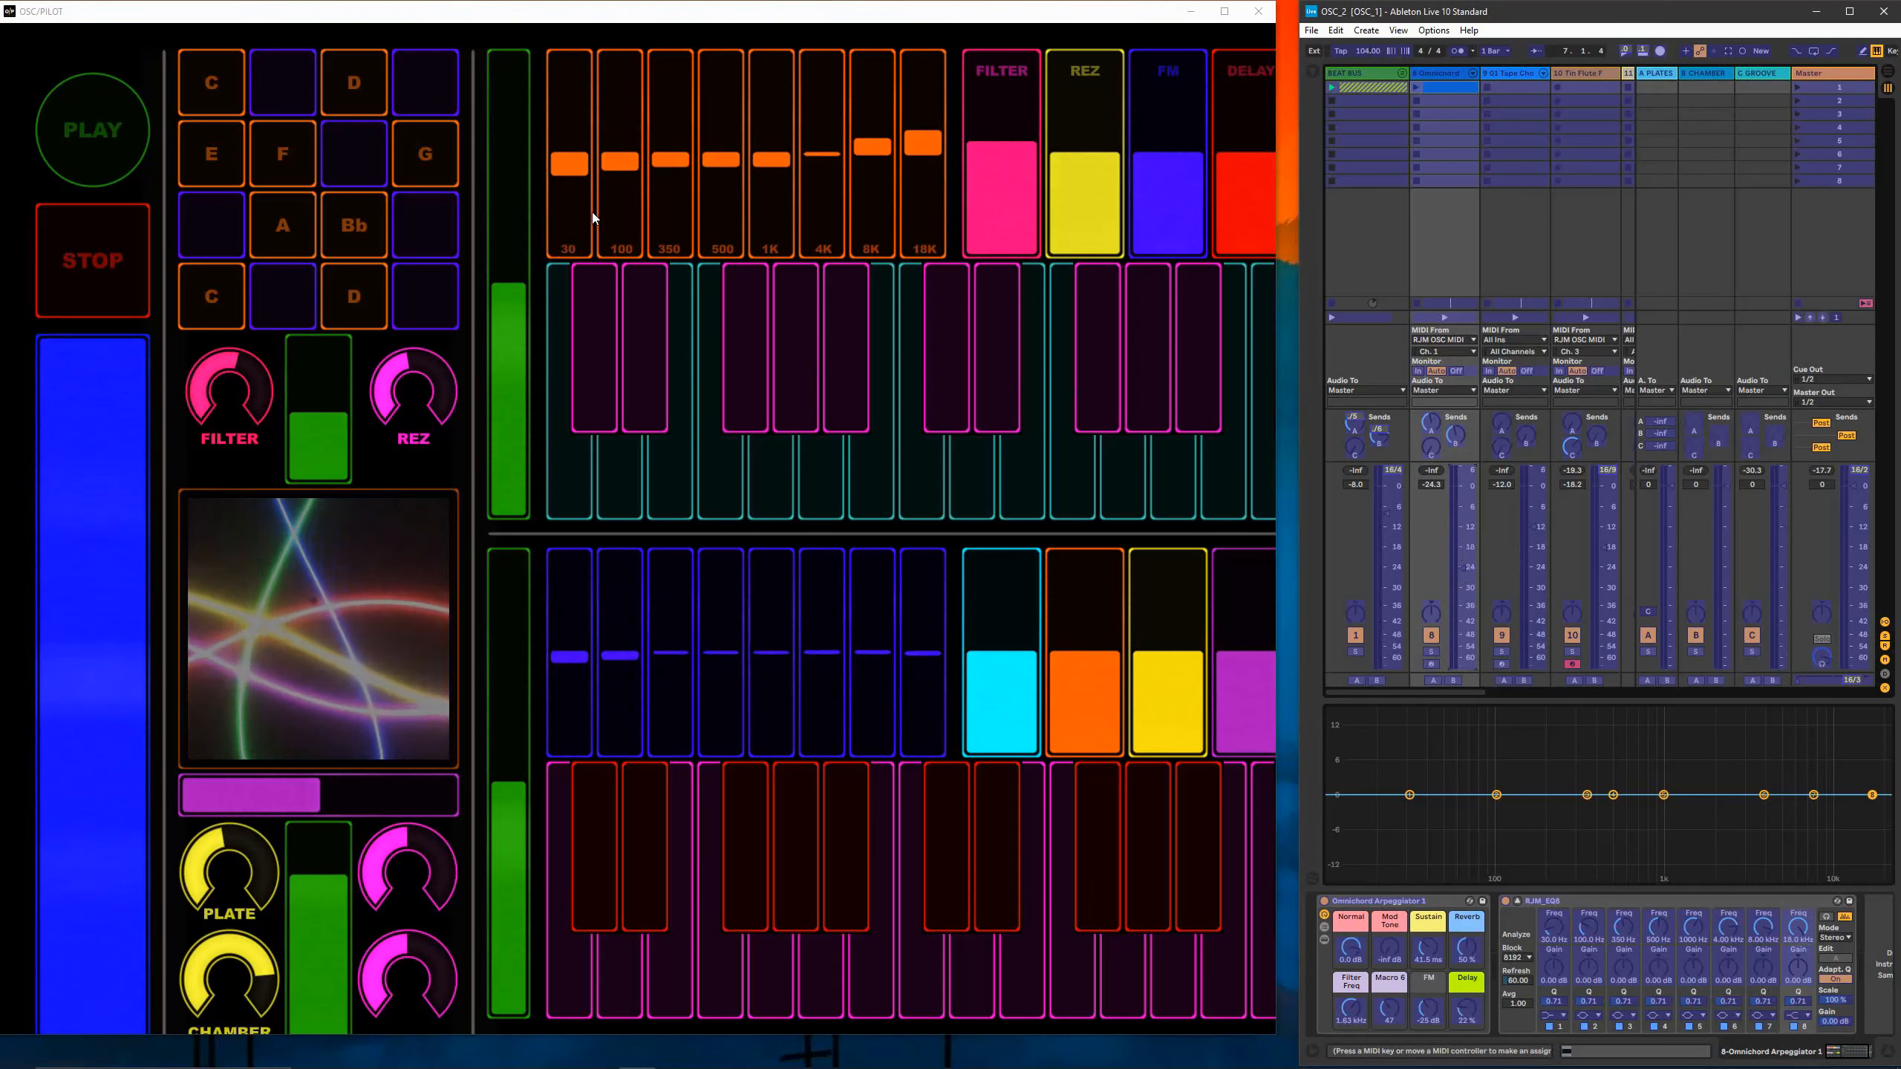
click(507, 275)
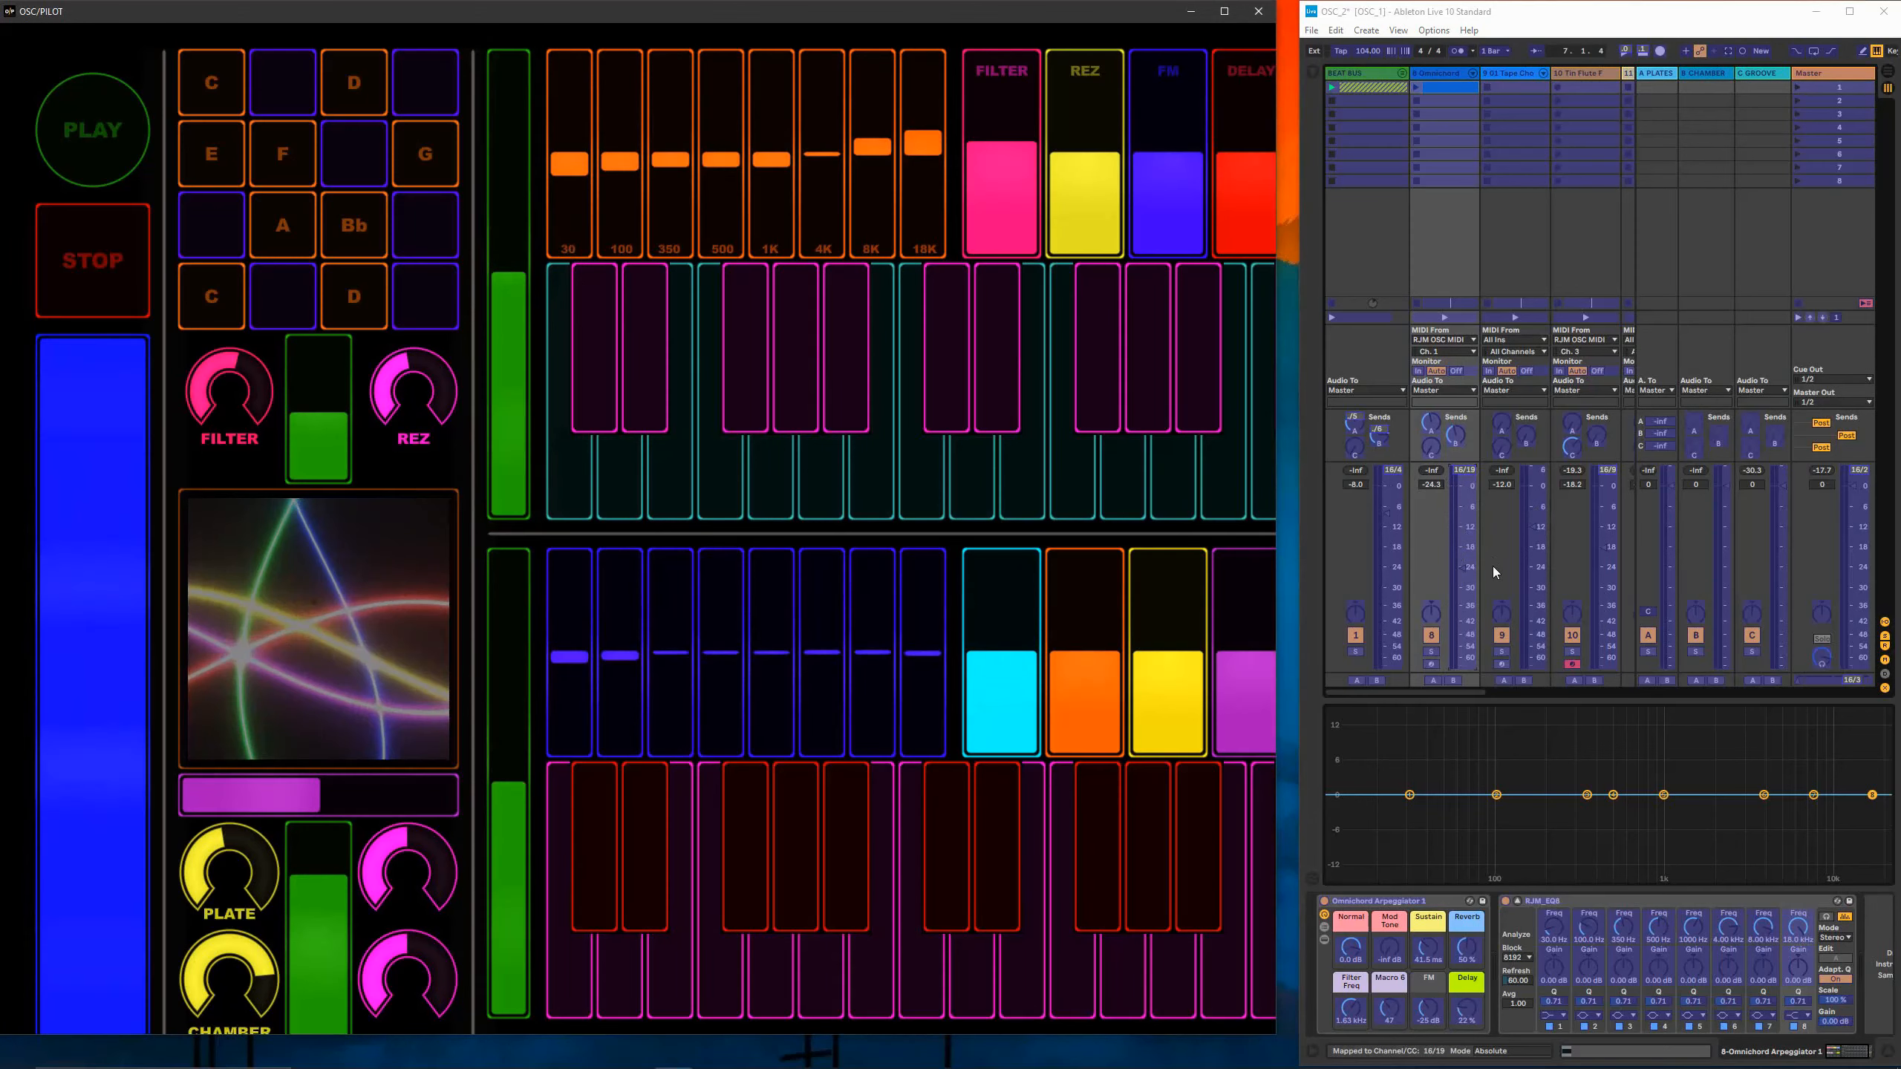
Step: Review the list of MIDI mappings in a widened Ableton Live window and close the list
click(1312, 71)
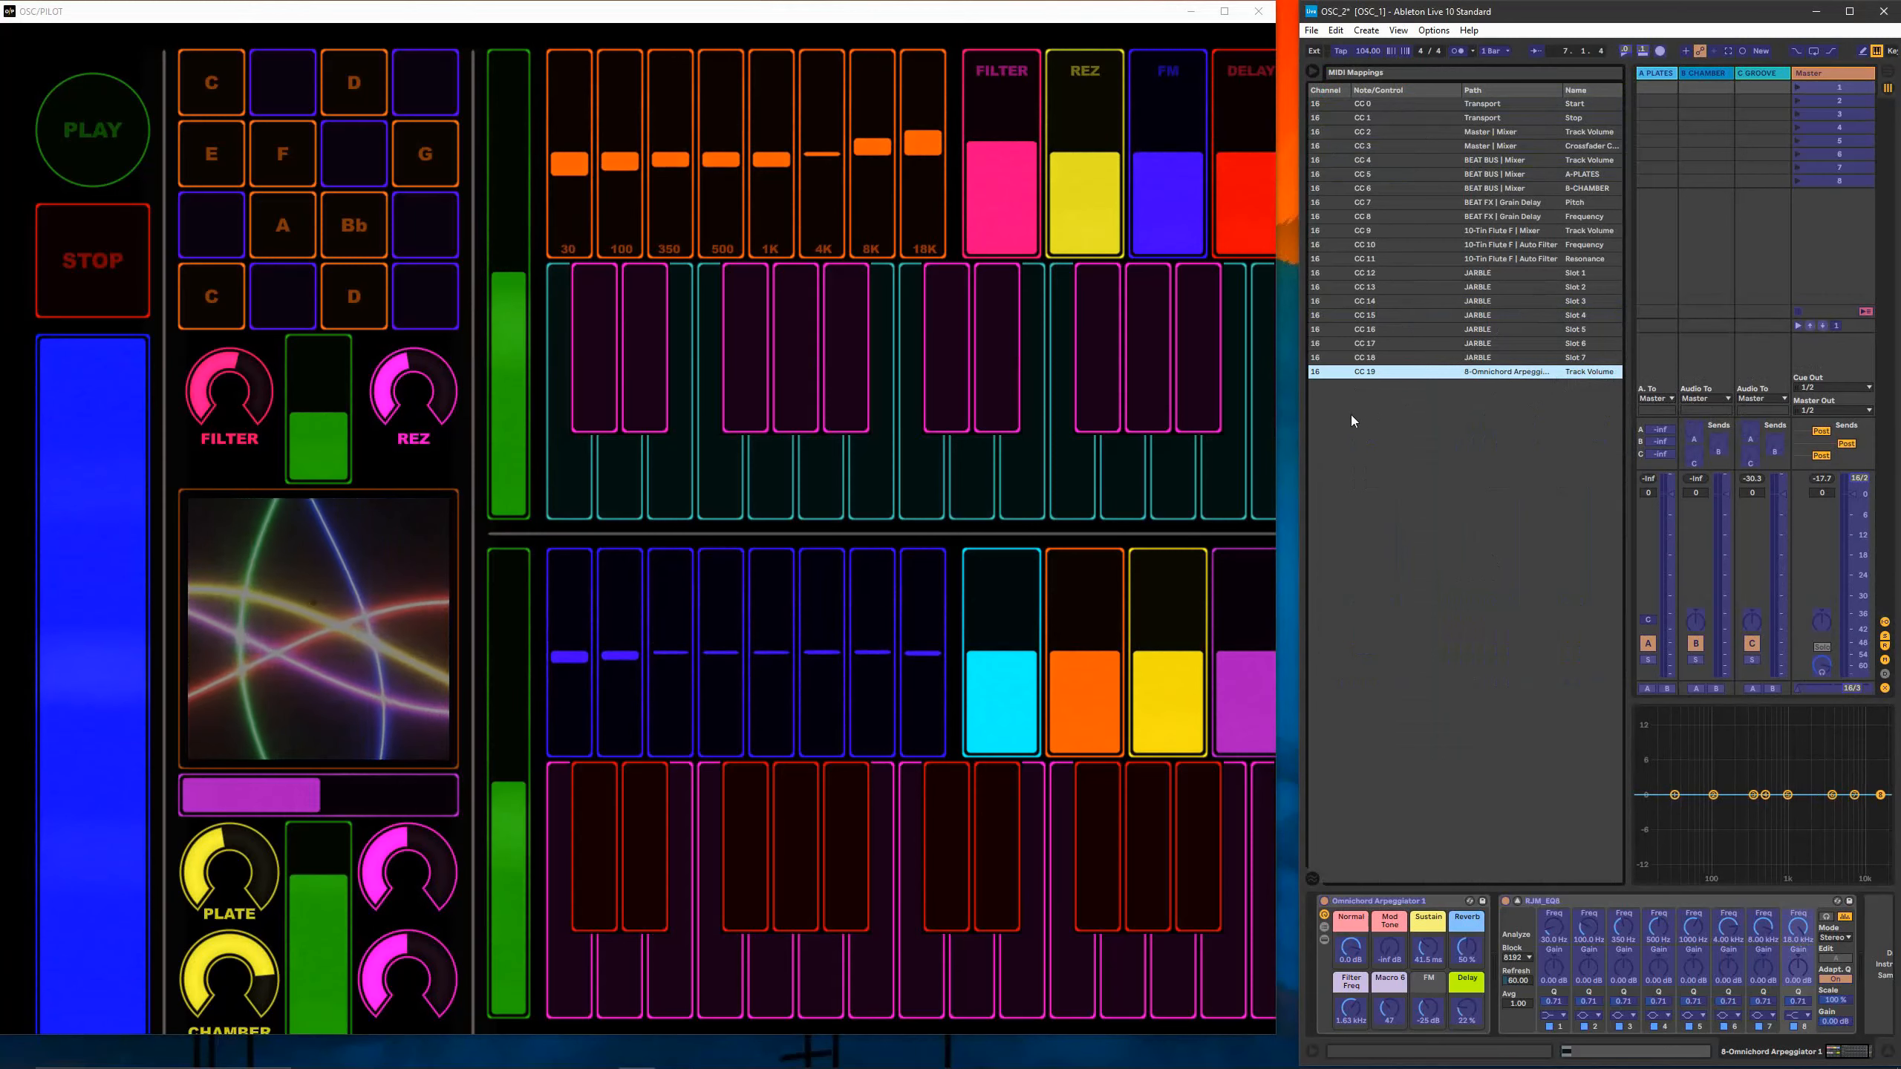
drag(1305, 420, 1082, 433)
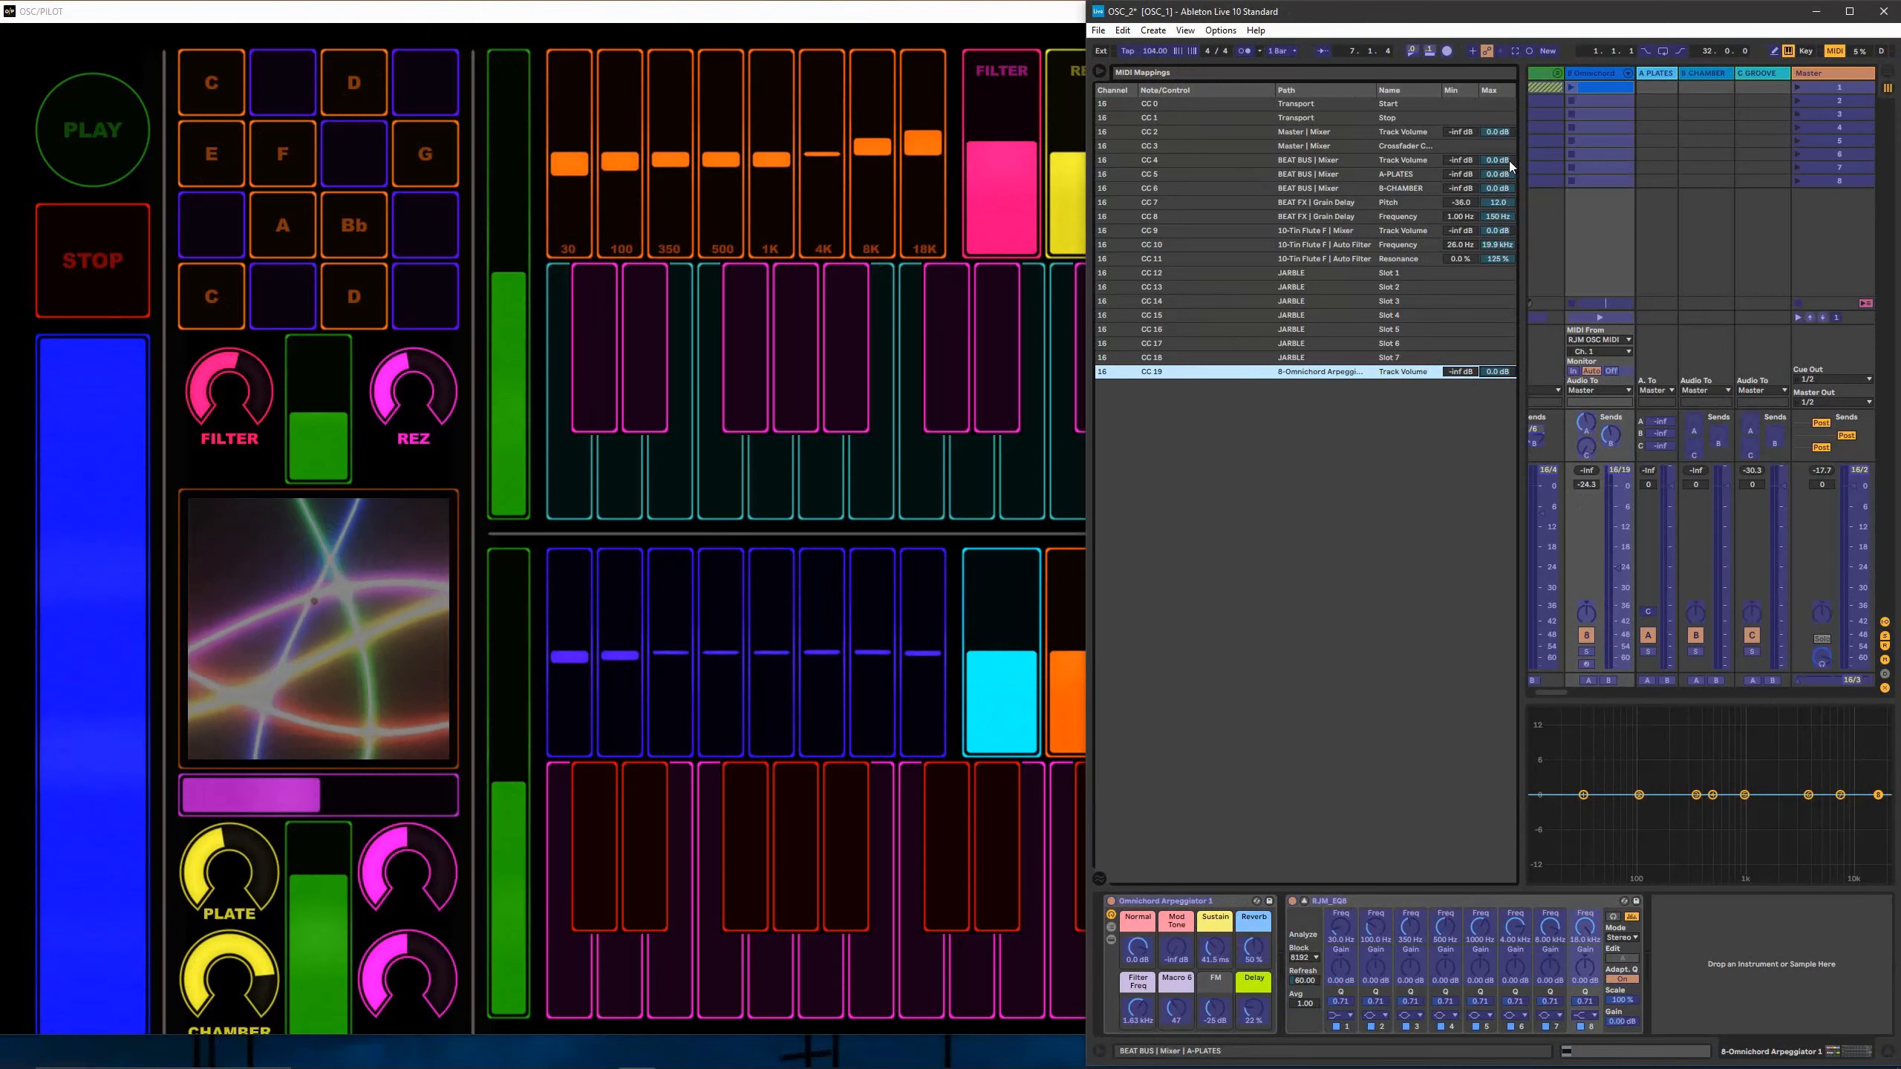
click(1101, 73)
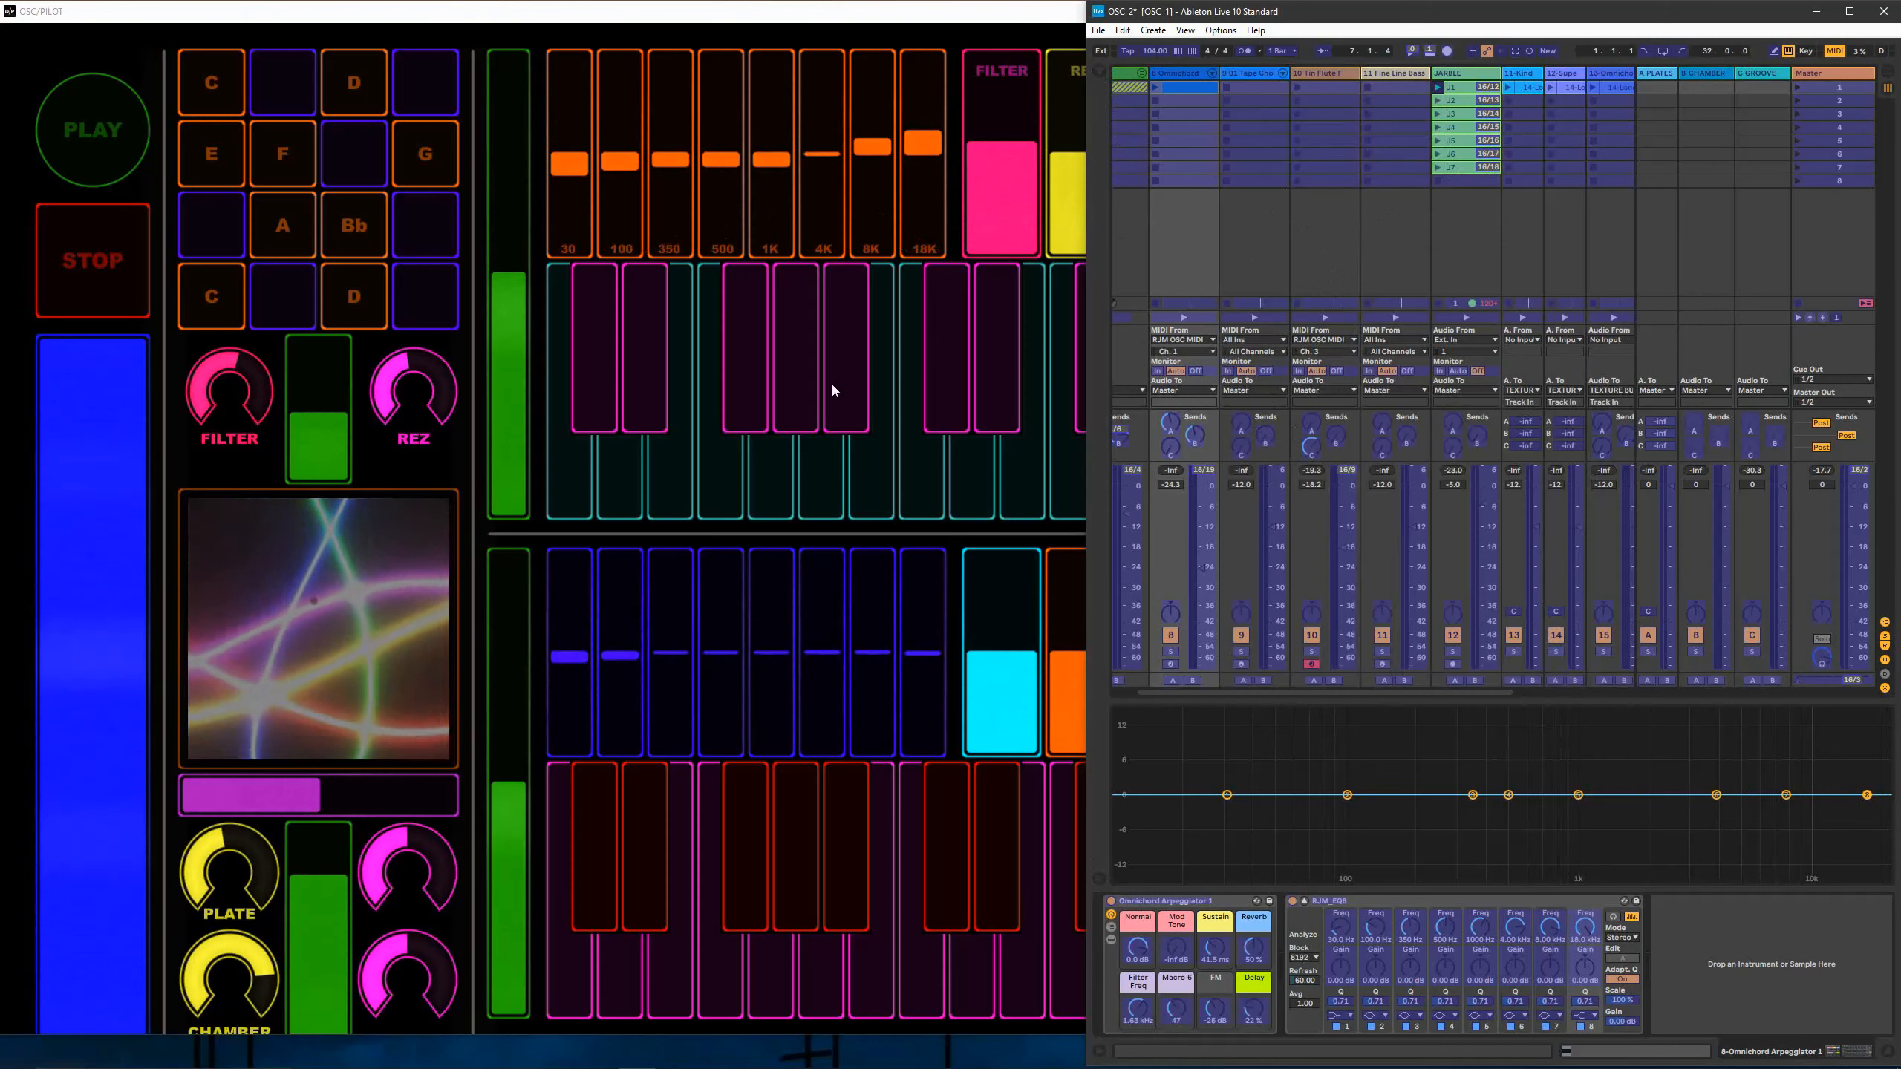
Step: Resize and shift the OSC/PILOT window so both keyboard sections are visible beside Ableton Live's mixer and device rack
click(1047, 15)
drag(1276, 137, 1463, 140)
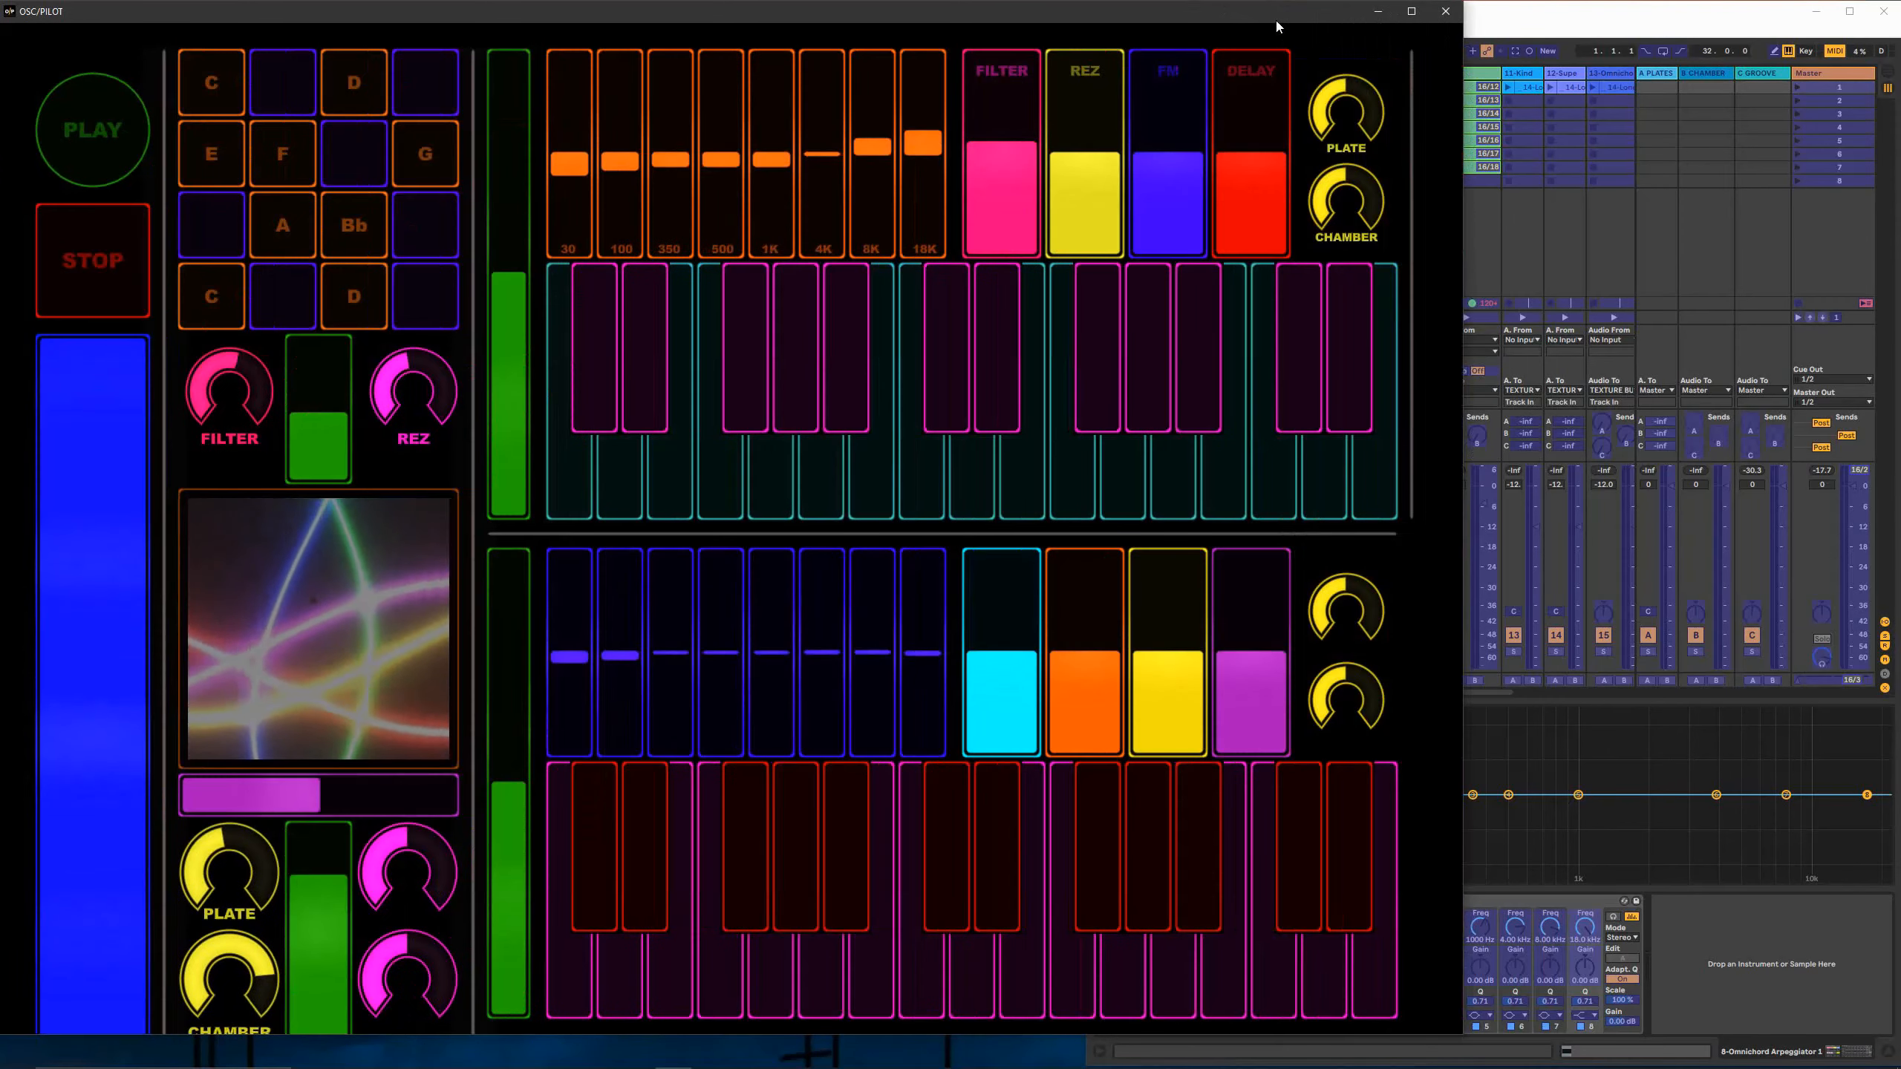
drag(1277, 27, 832, 27)
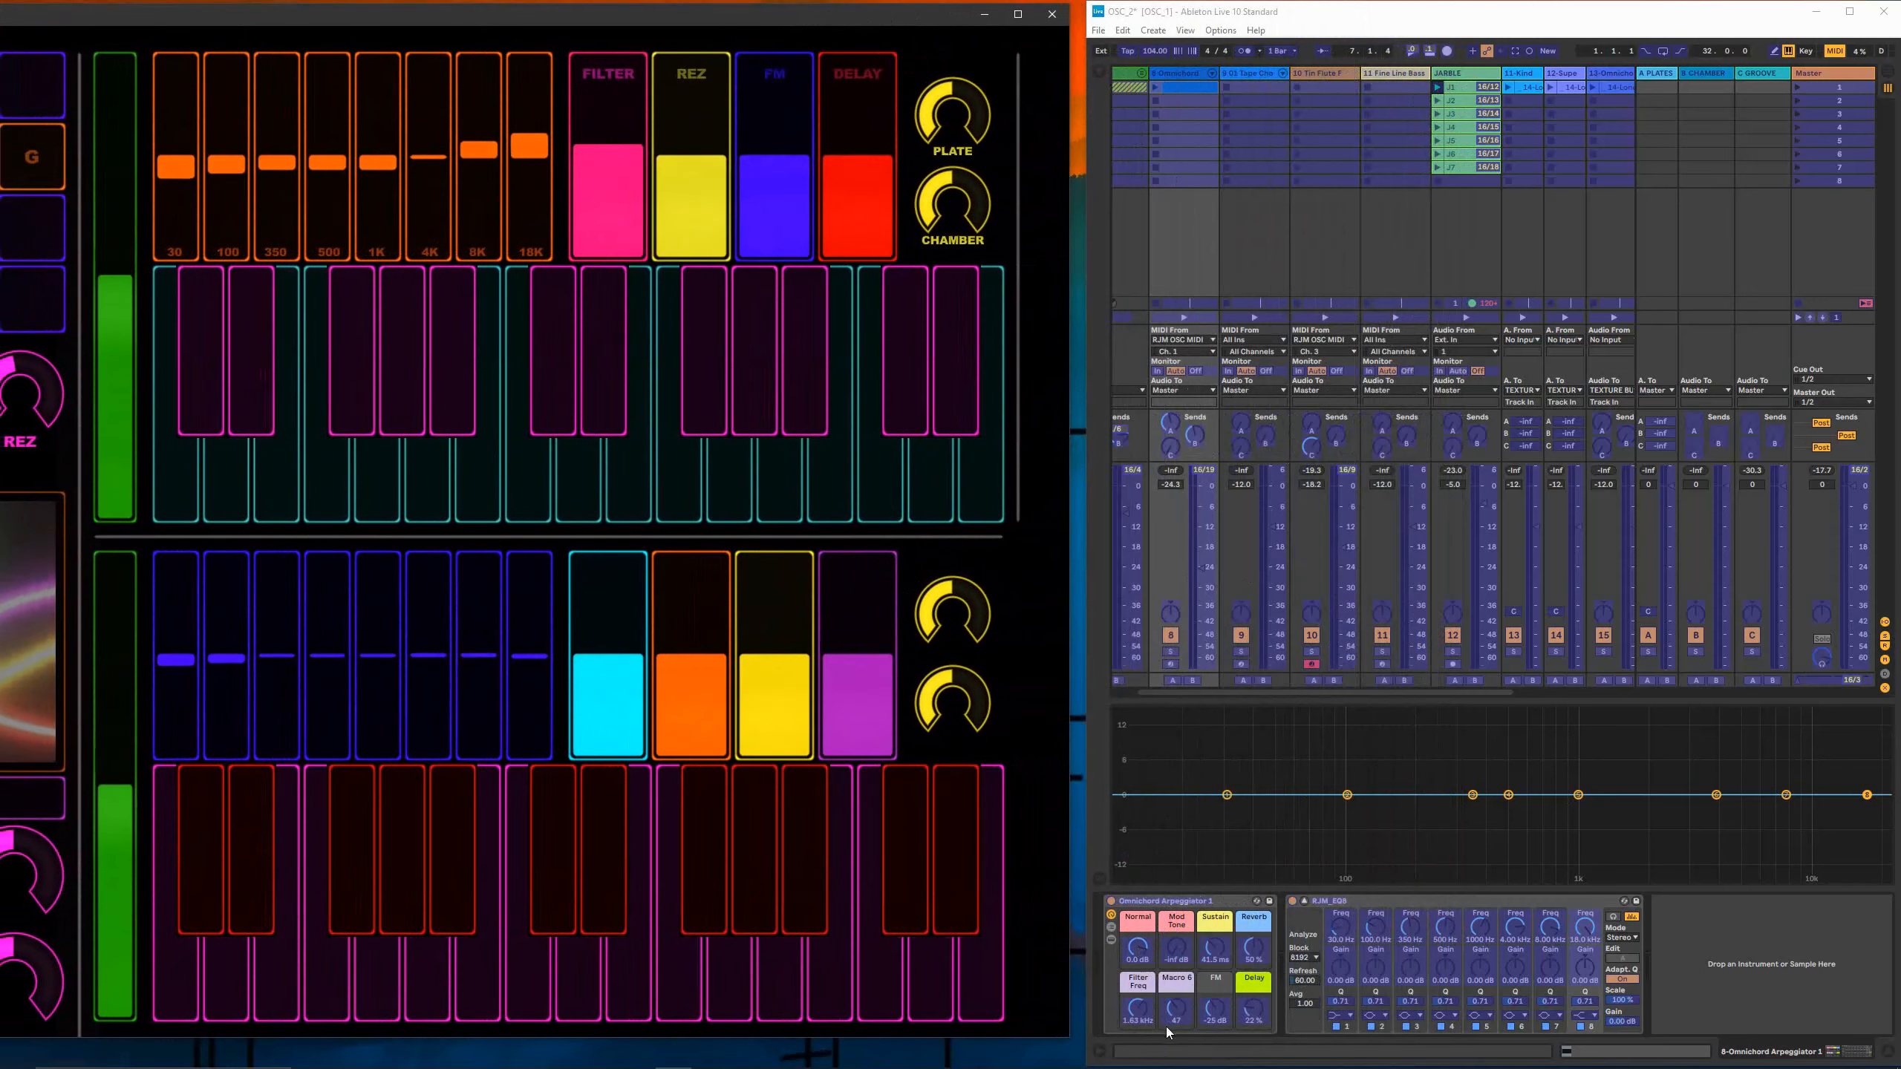
Step: Map the Omnichord rack's Filter Freq macro to the upper section's FILTER slider
click(1184, 903)
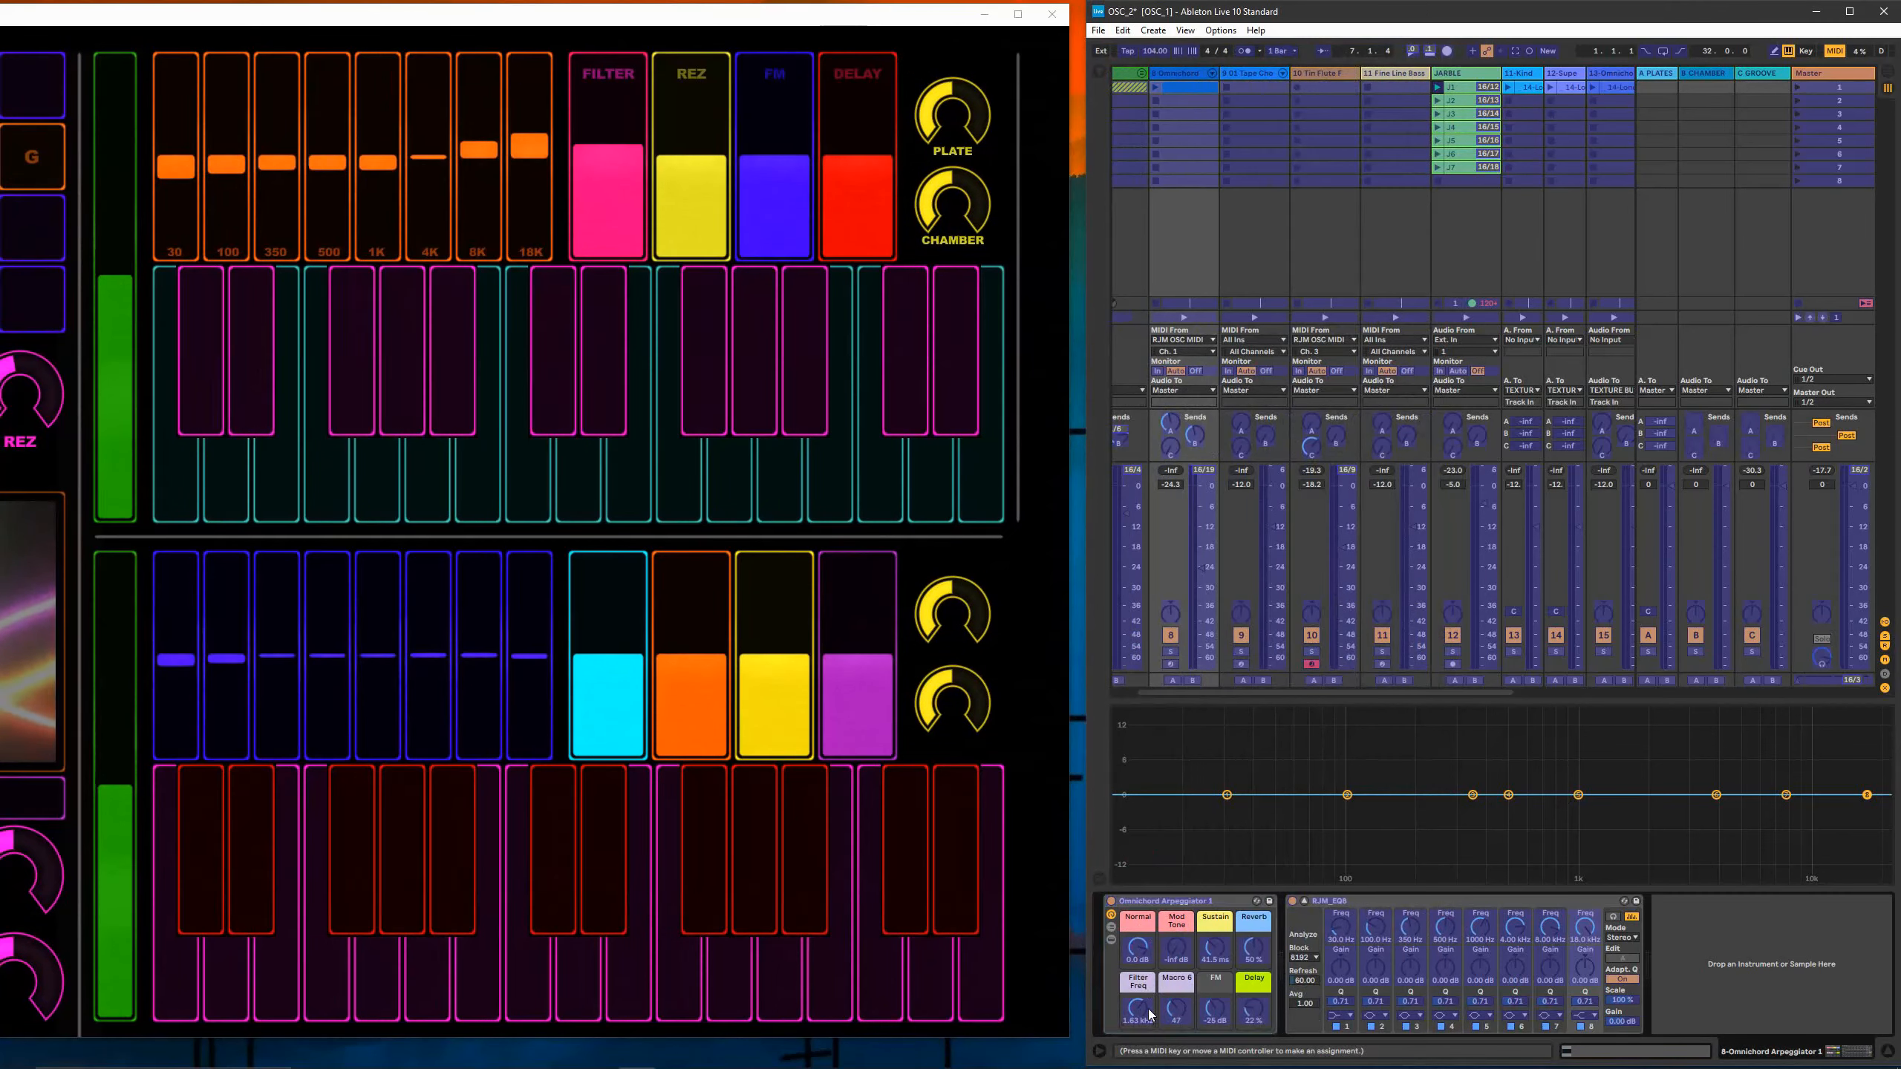
click(612, 143)
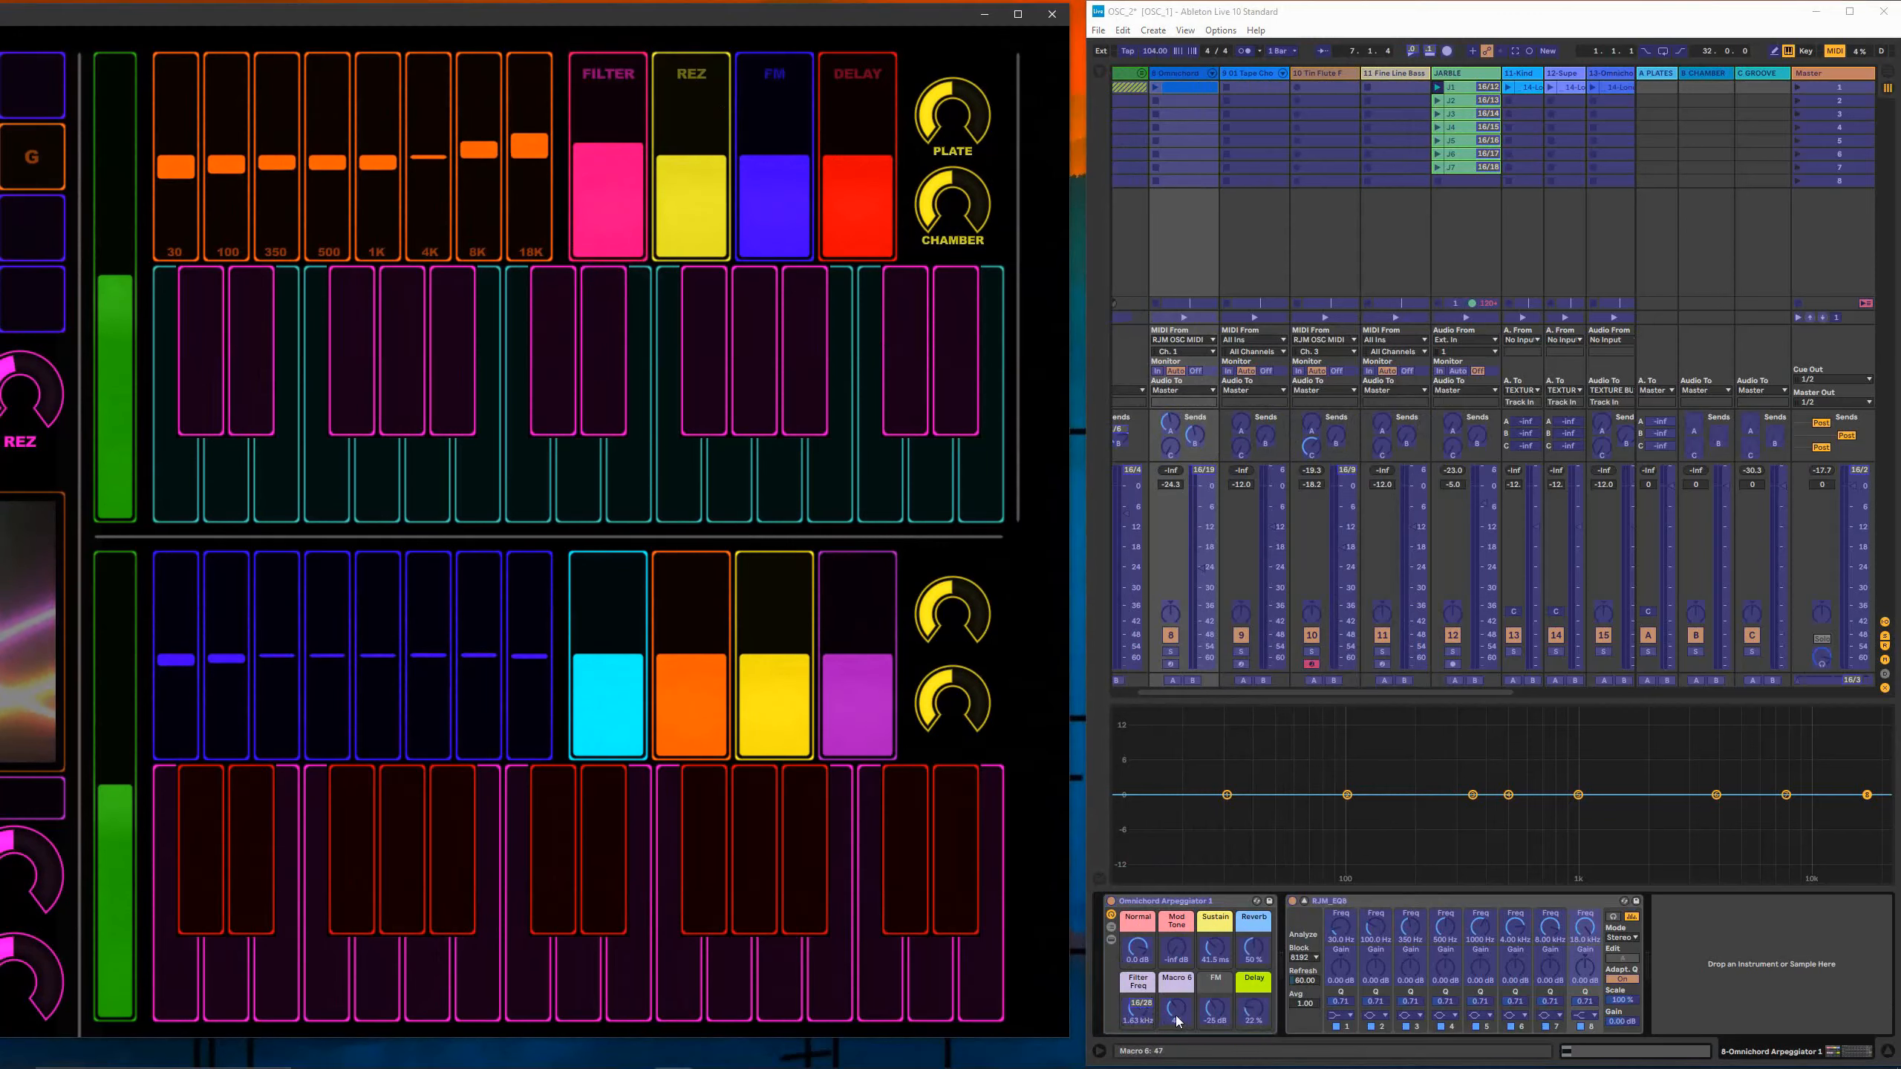
right_click(702, 311)
right_click(1033, 307)
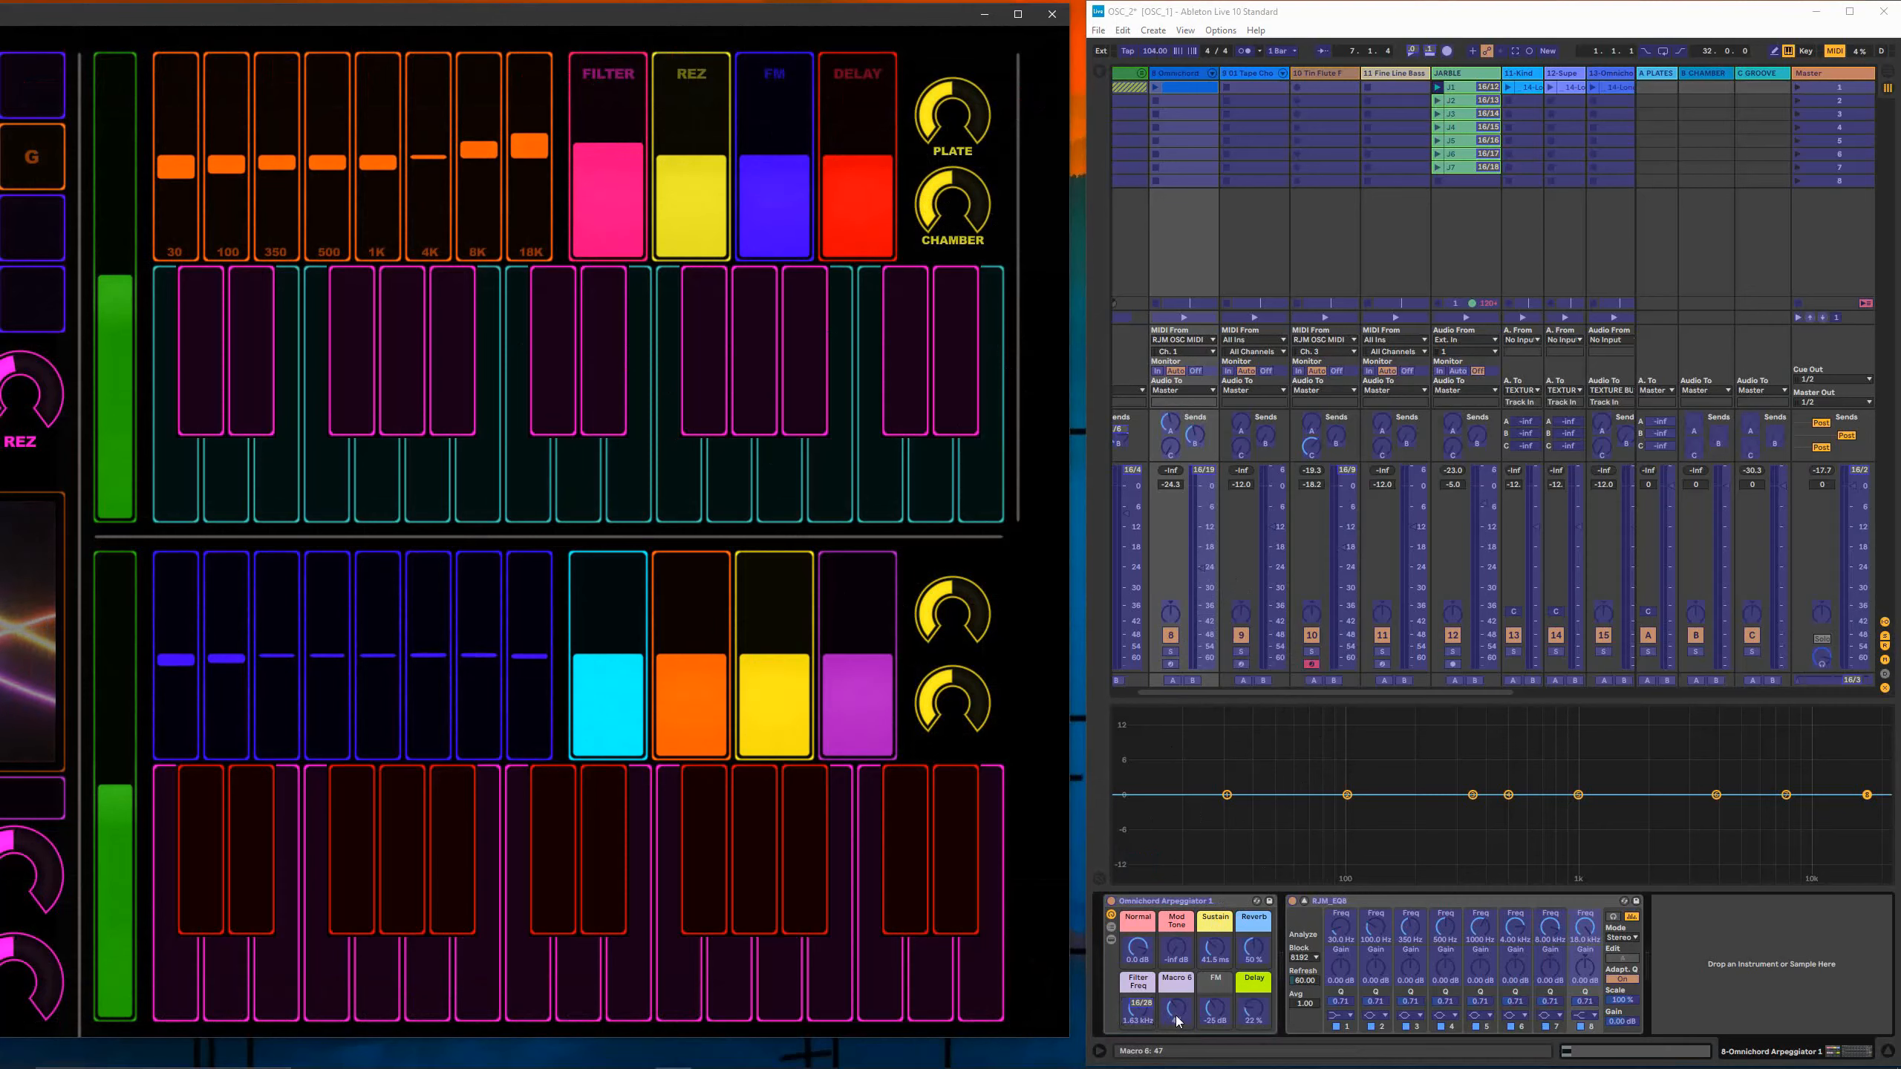
Step: Examine the Omnichord sampler's controls inside the rack to find which macro governs its filter resonance
click(1111, 939)
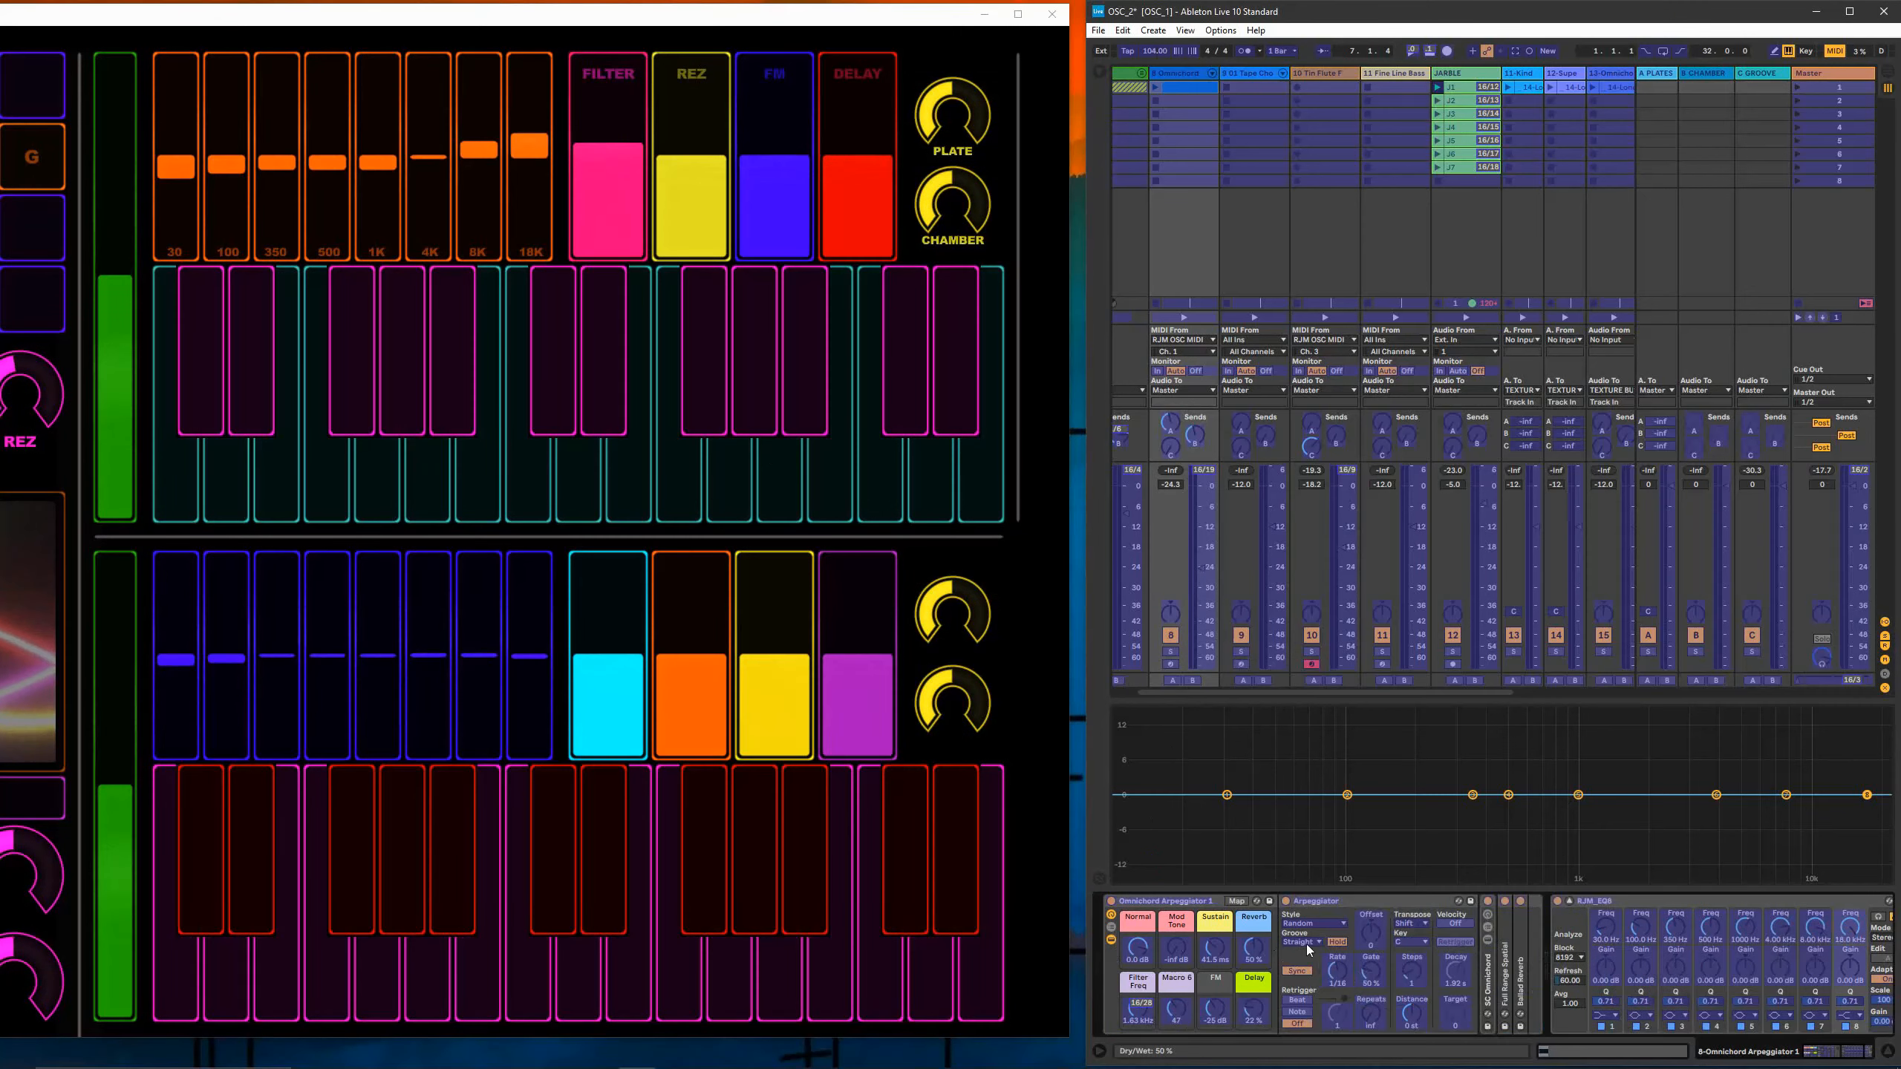
double_click(1488, 973)
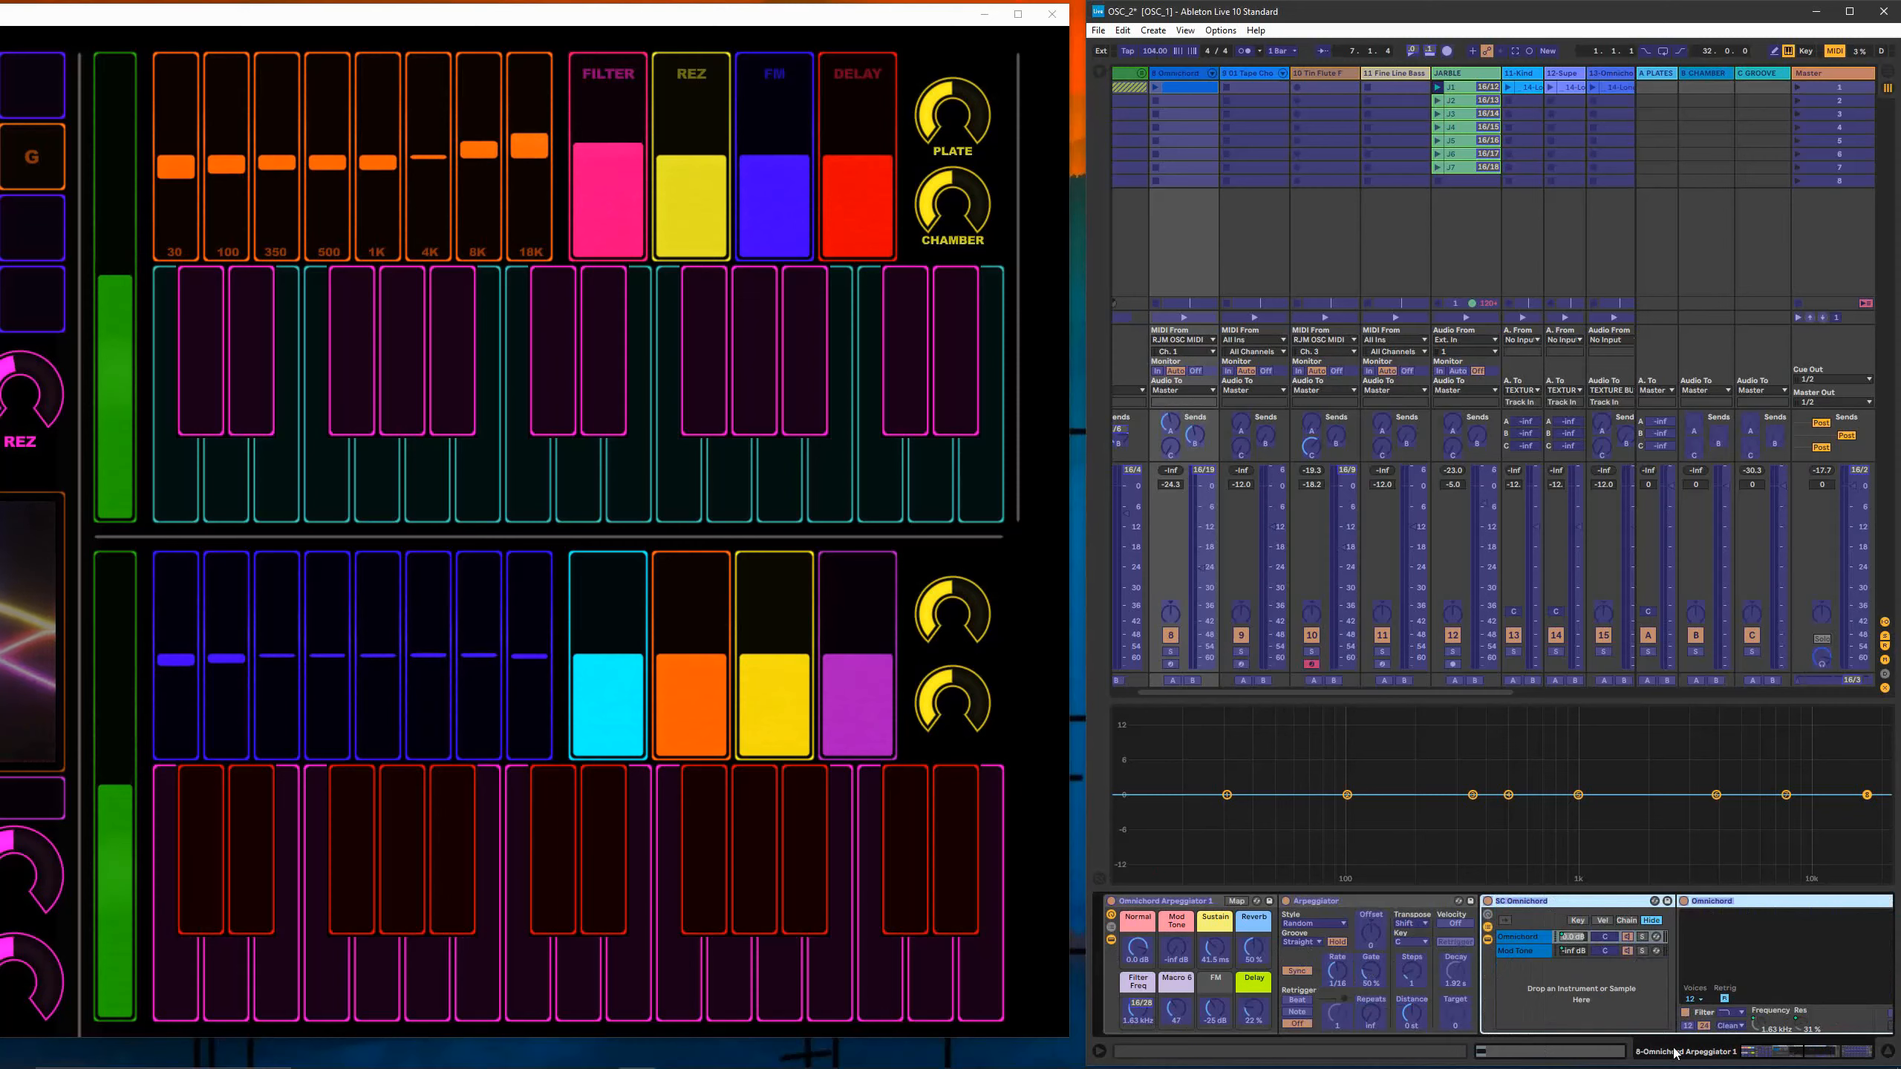
drag(1789, 1053, 1819, 1053)
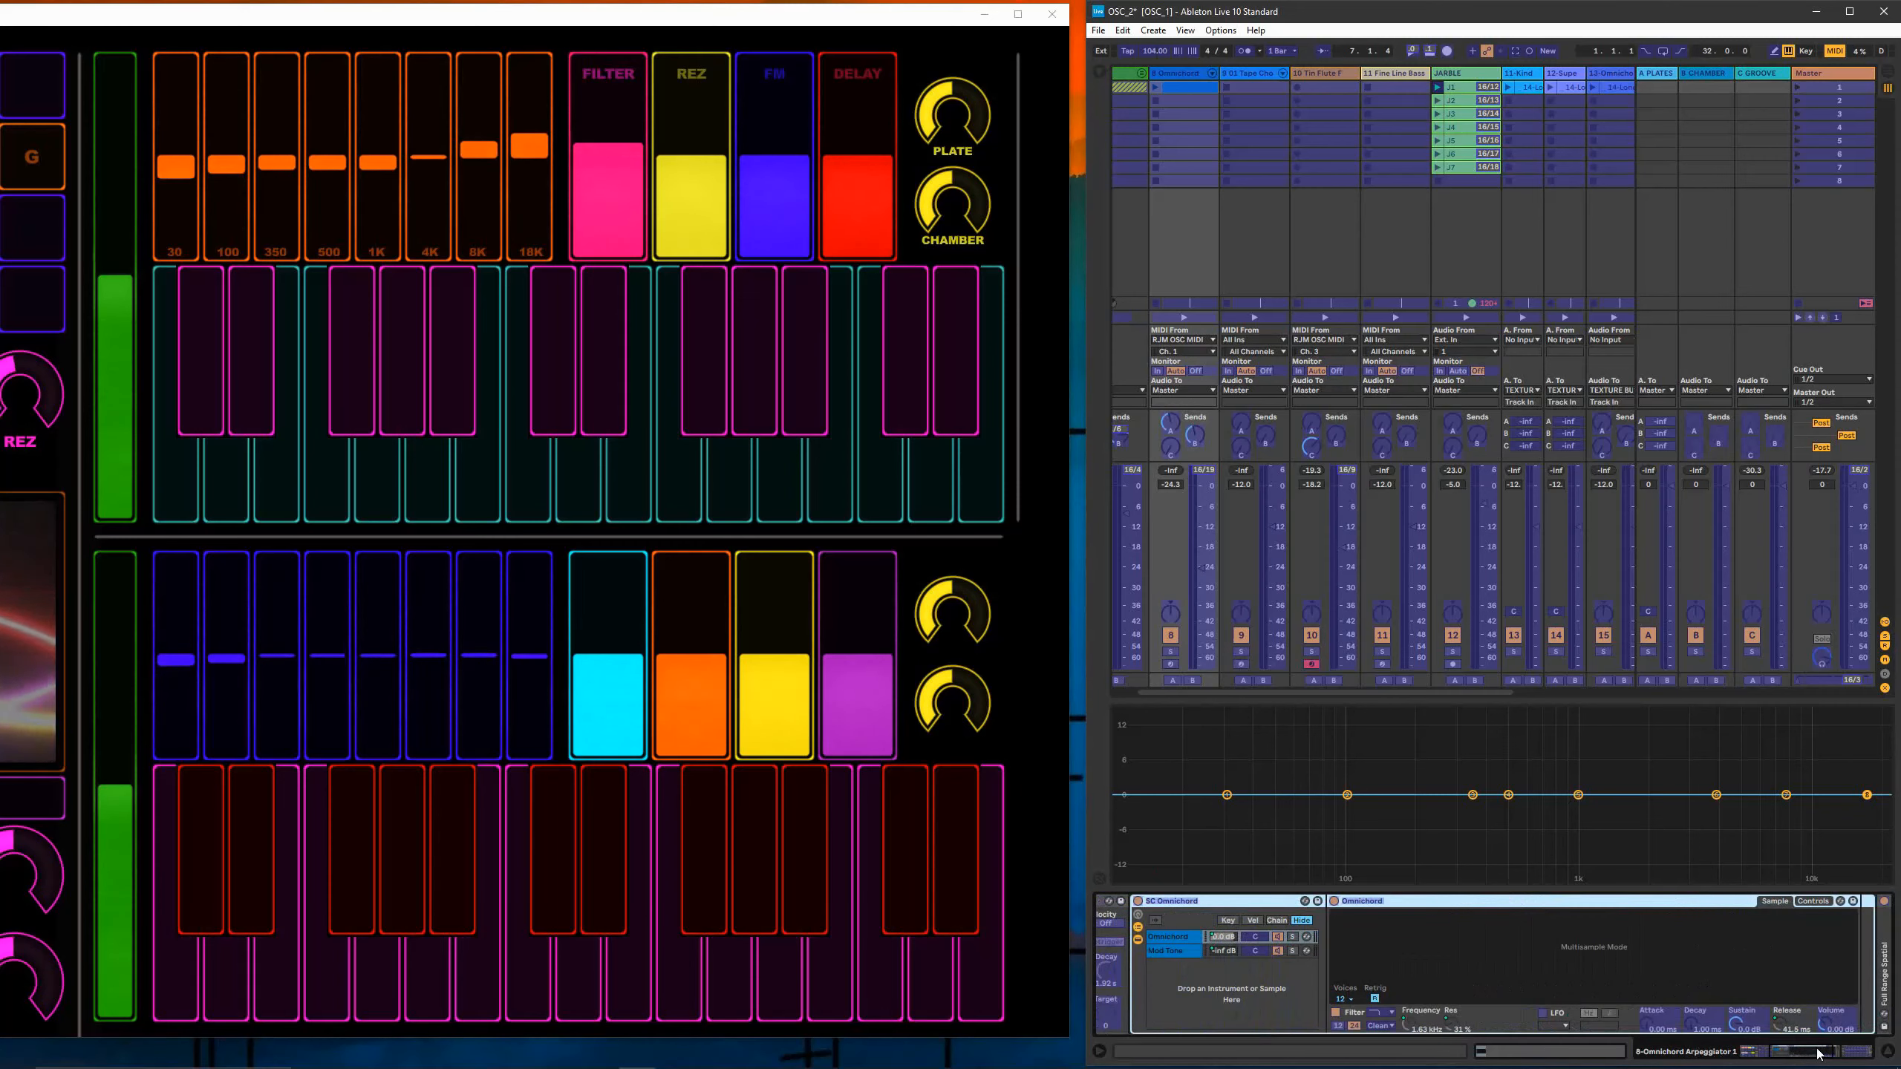
click(1818, 901)
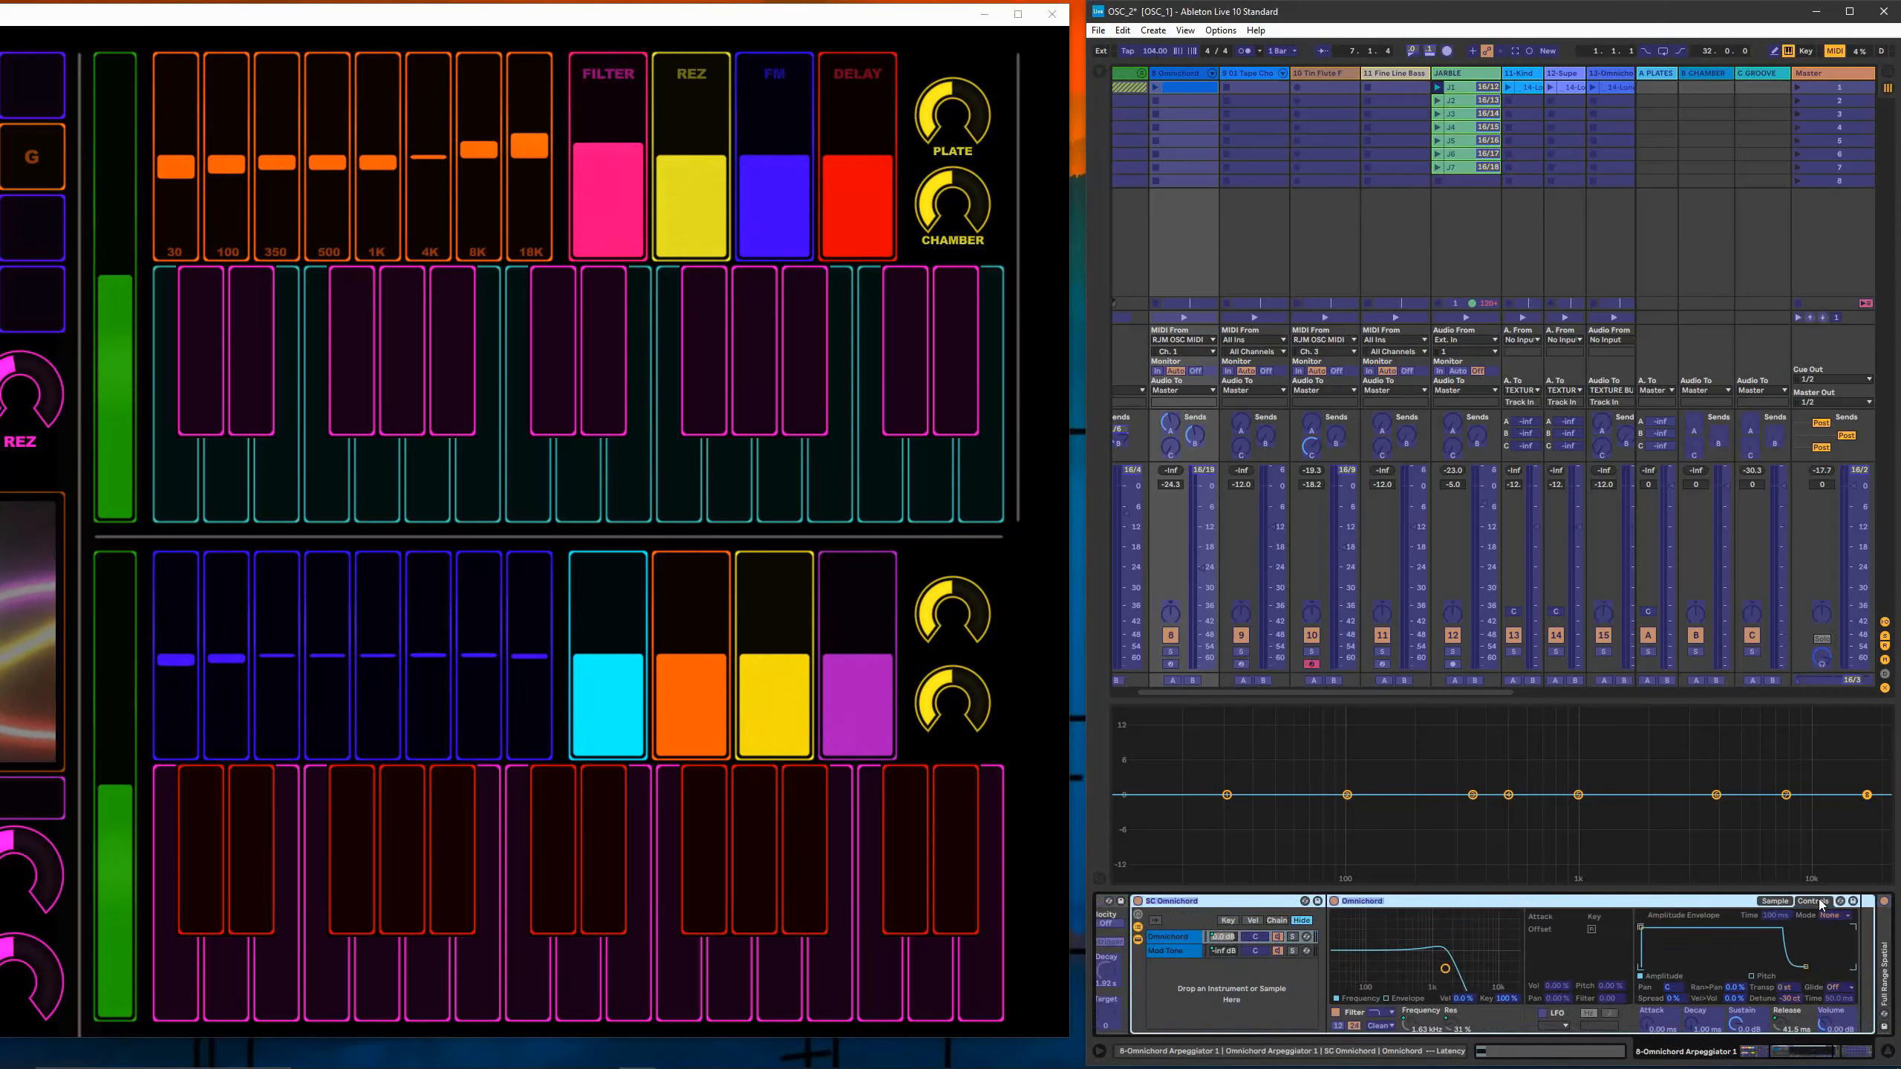
click(1459, 1031)
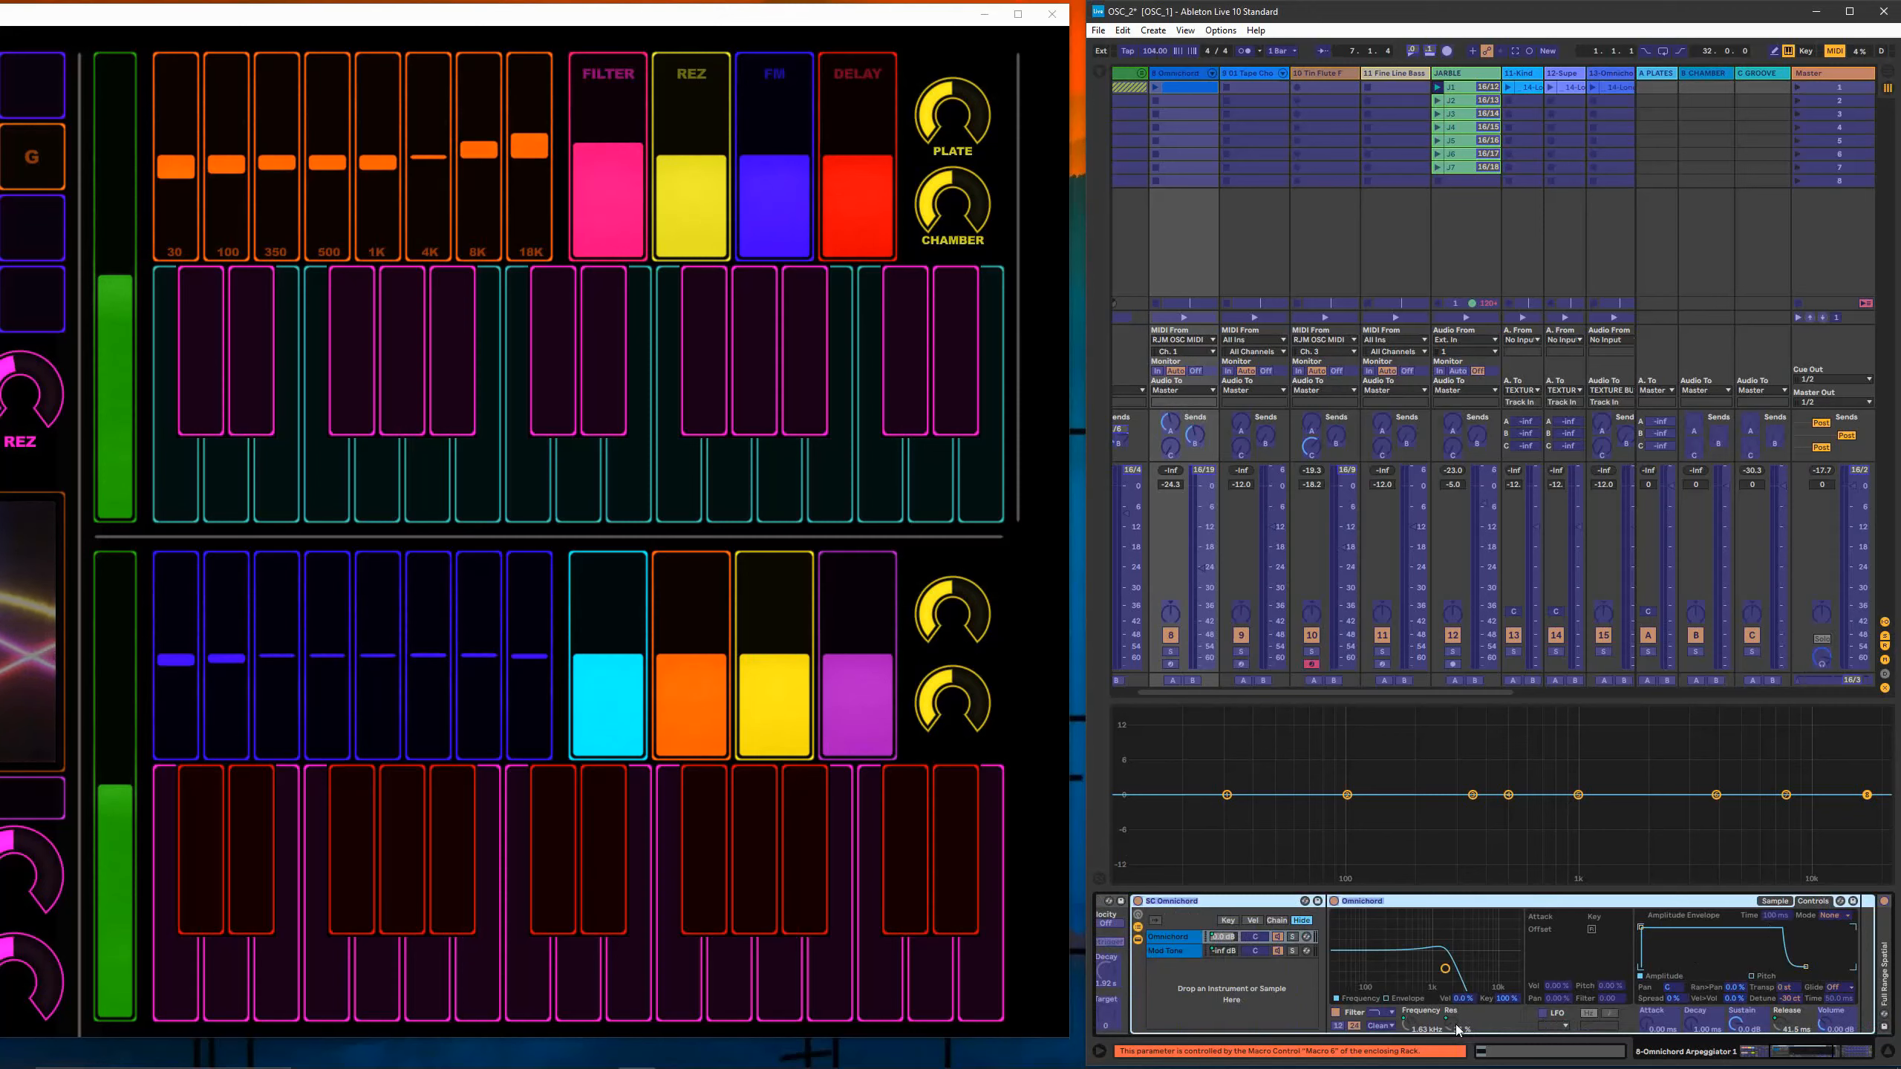
right_click(1457, 1032)
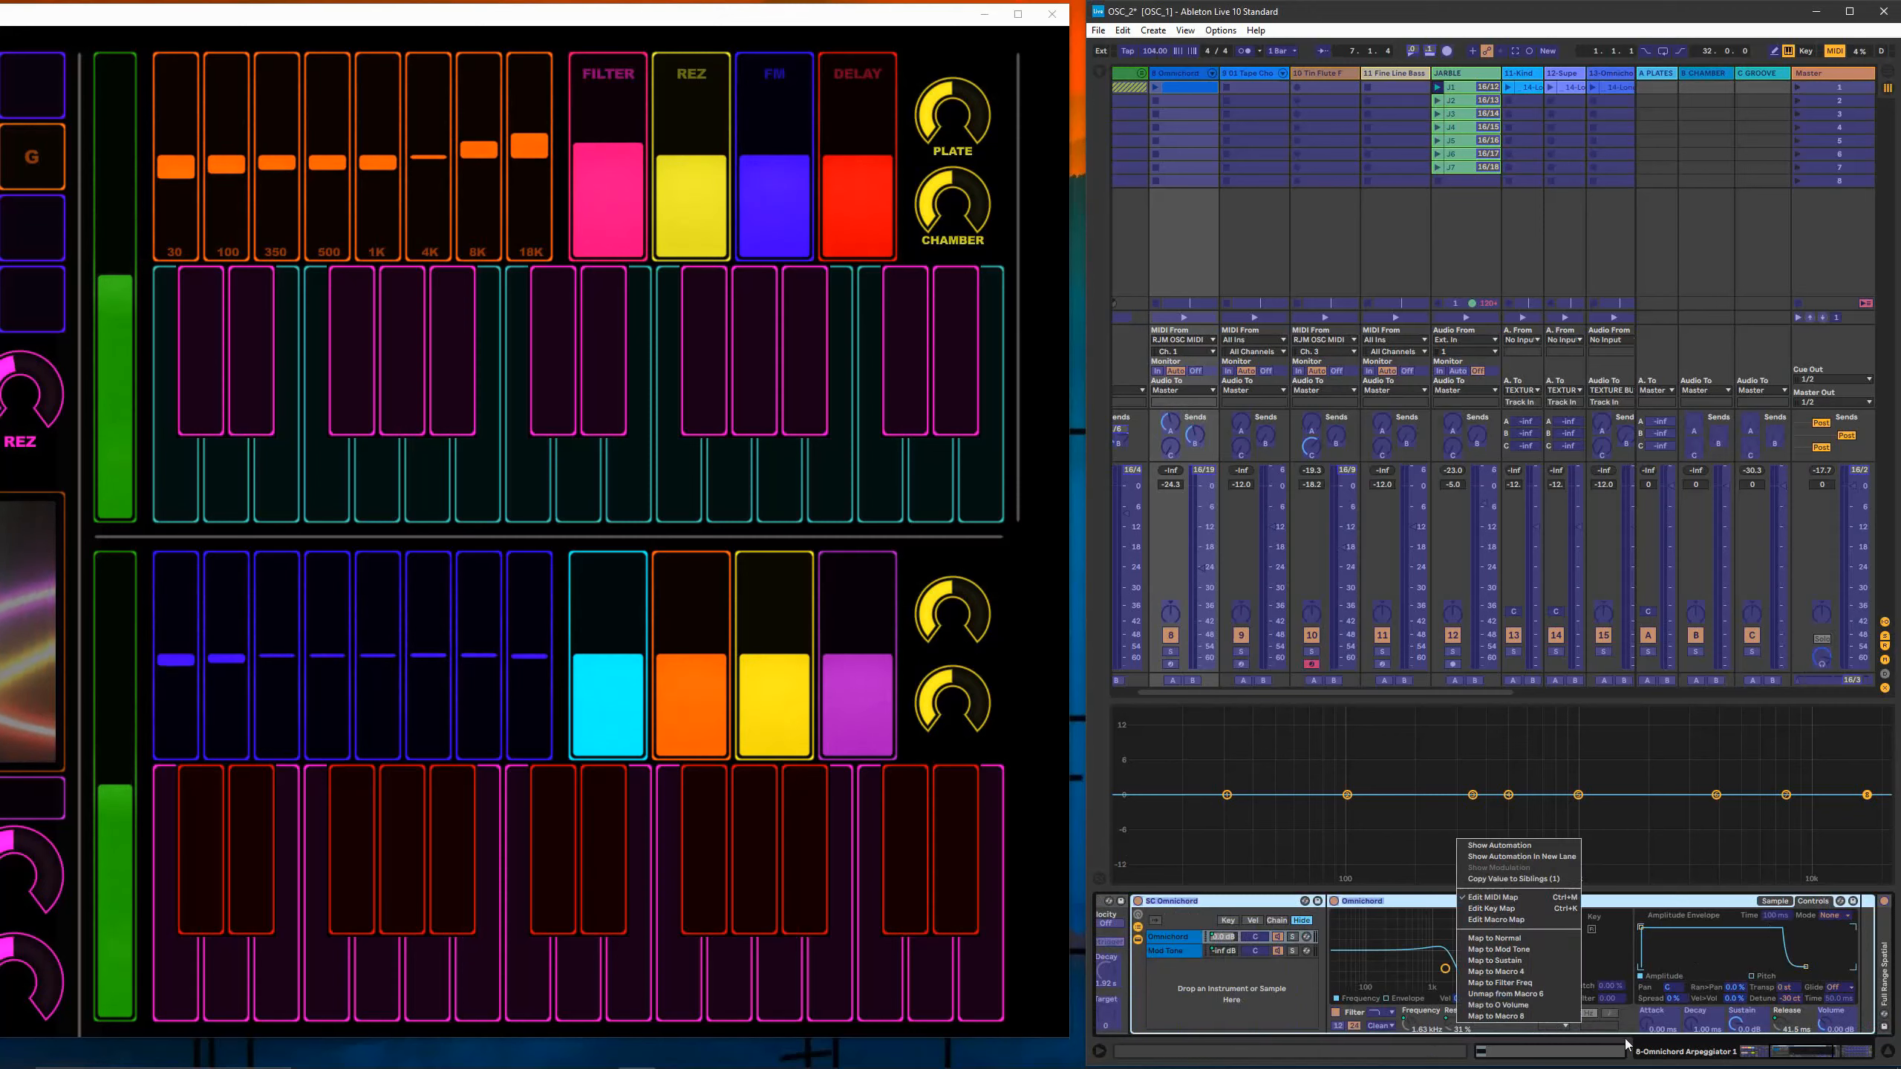
click(1785, 1056)
drag(1788, 1054, 1724, 1052)
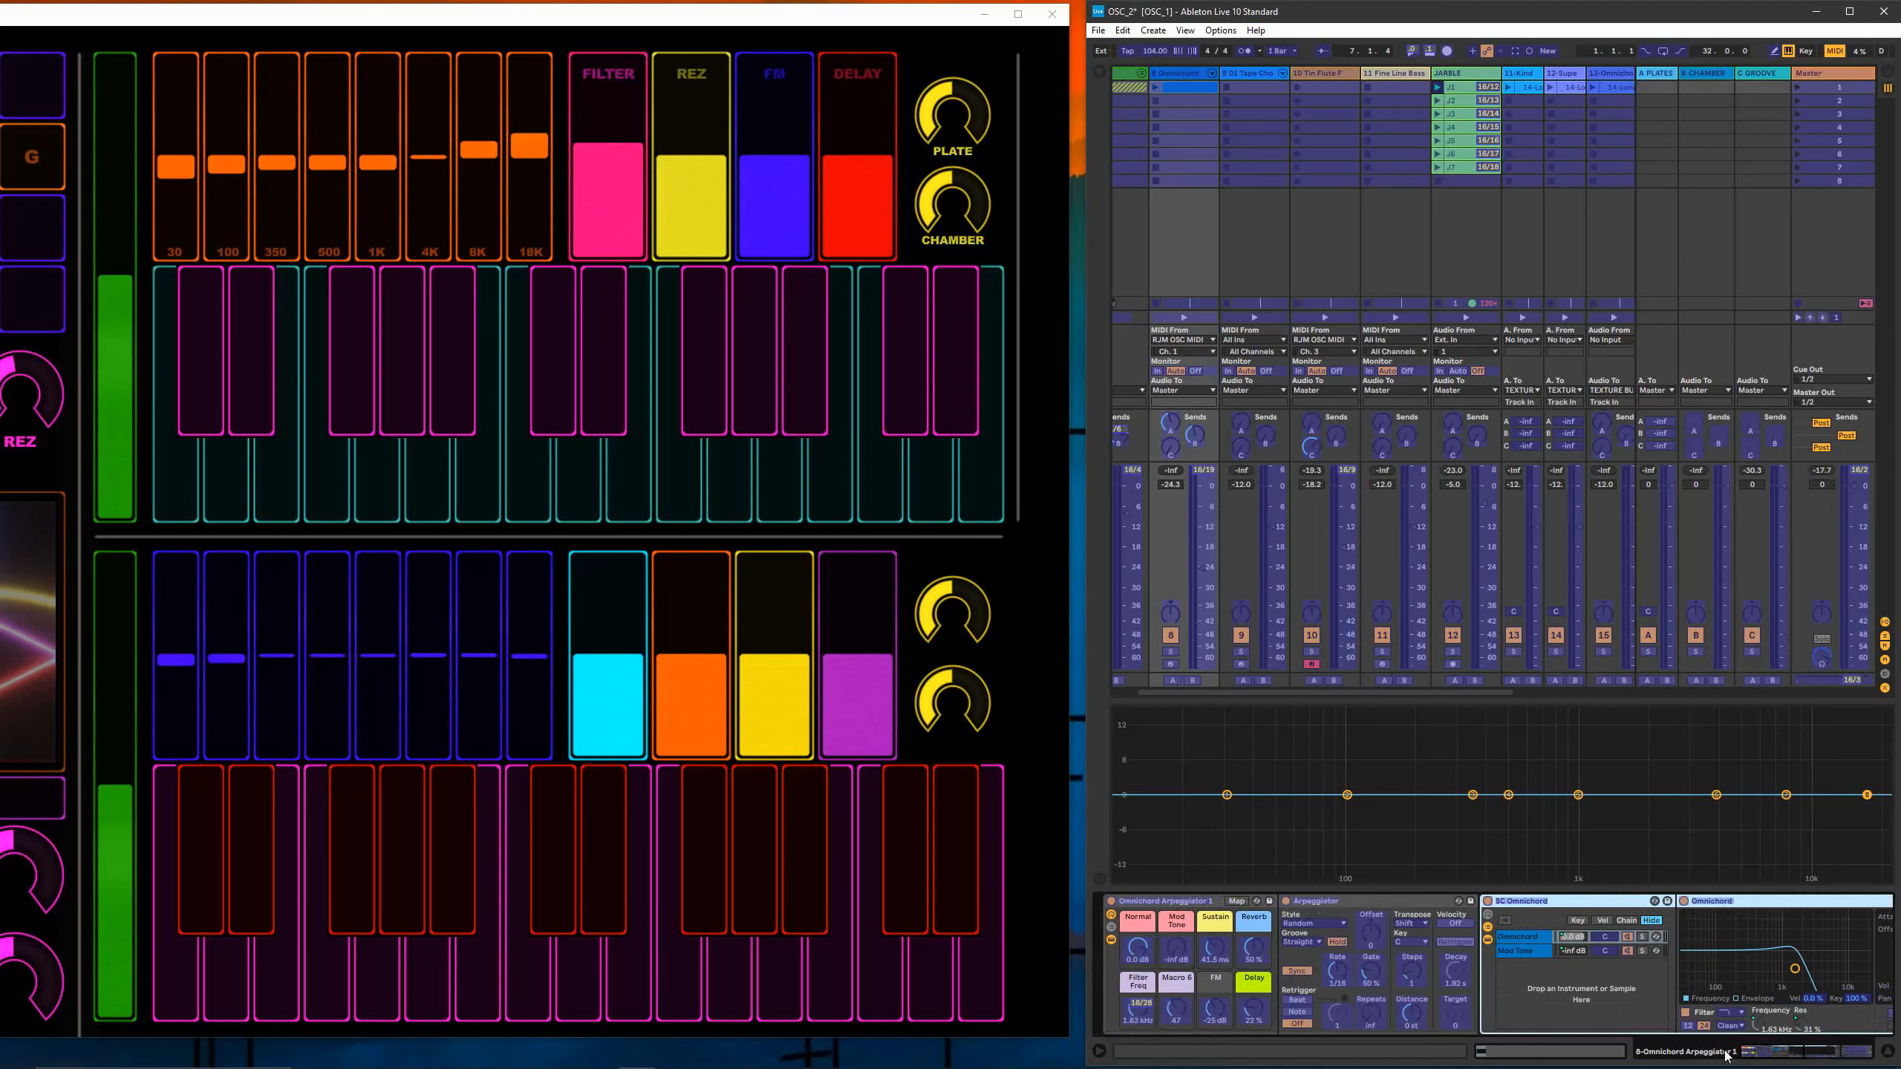
Step: Rename the Omnichord rack's Macro 6 as REZ and map it to the upper section's REZ slider
click(1179, 980)
right_click(1179, 982)
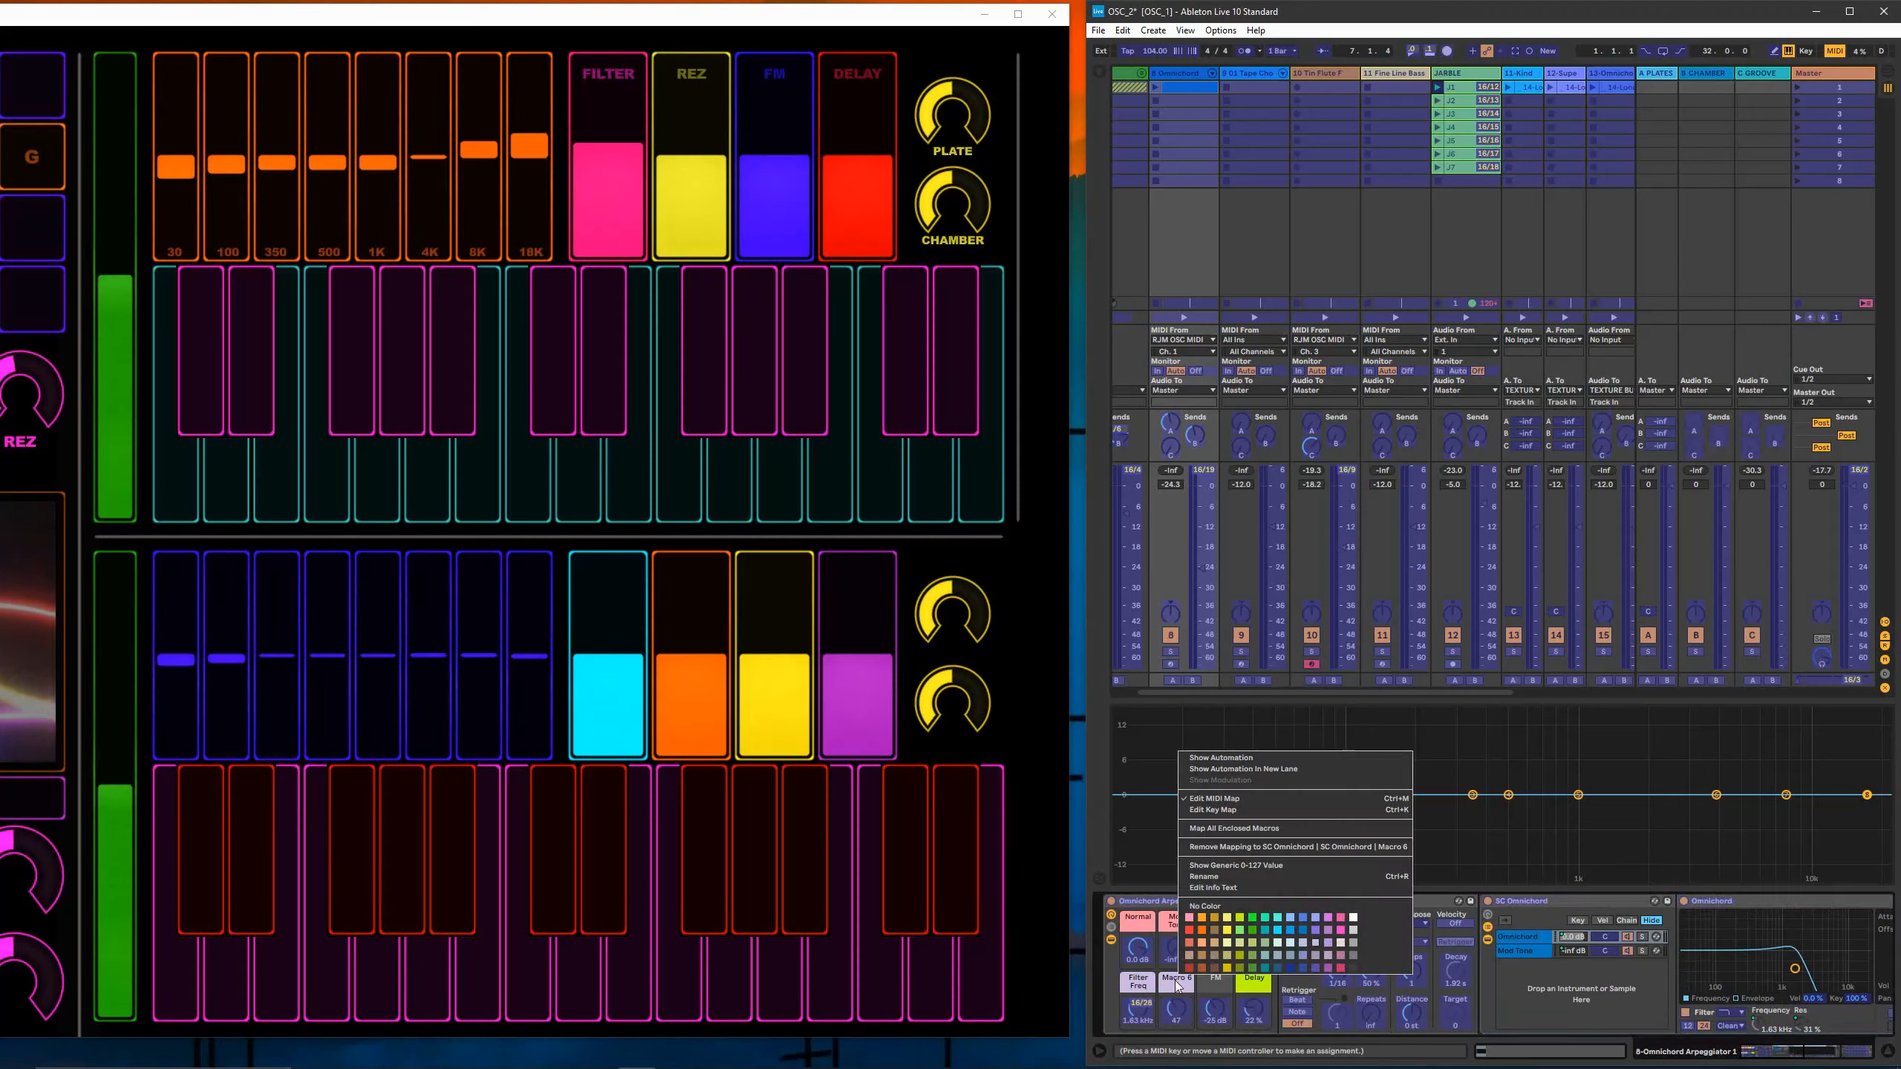
click(1230, 883)
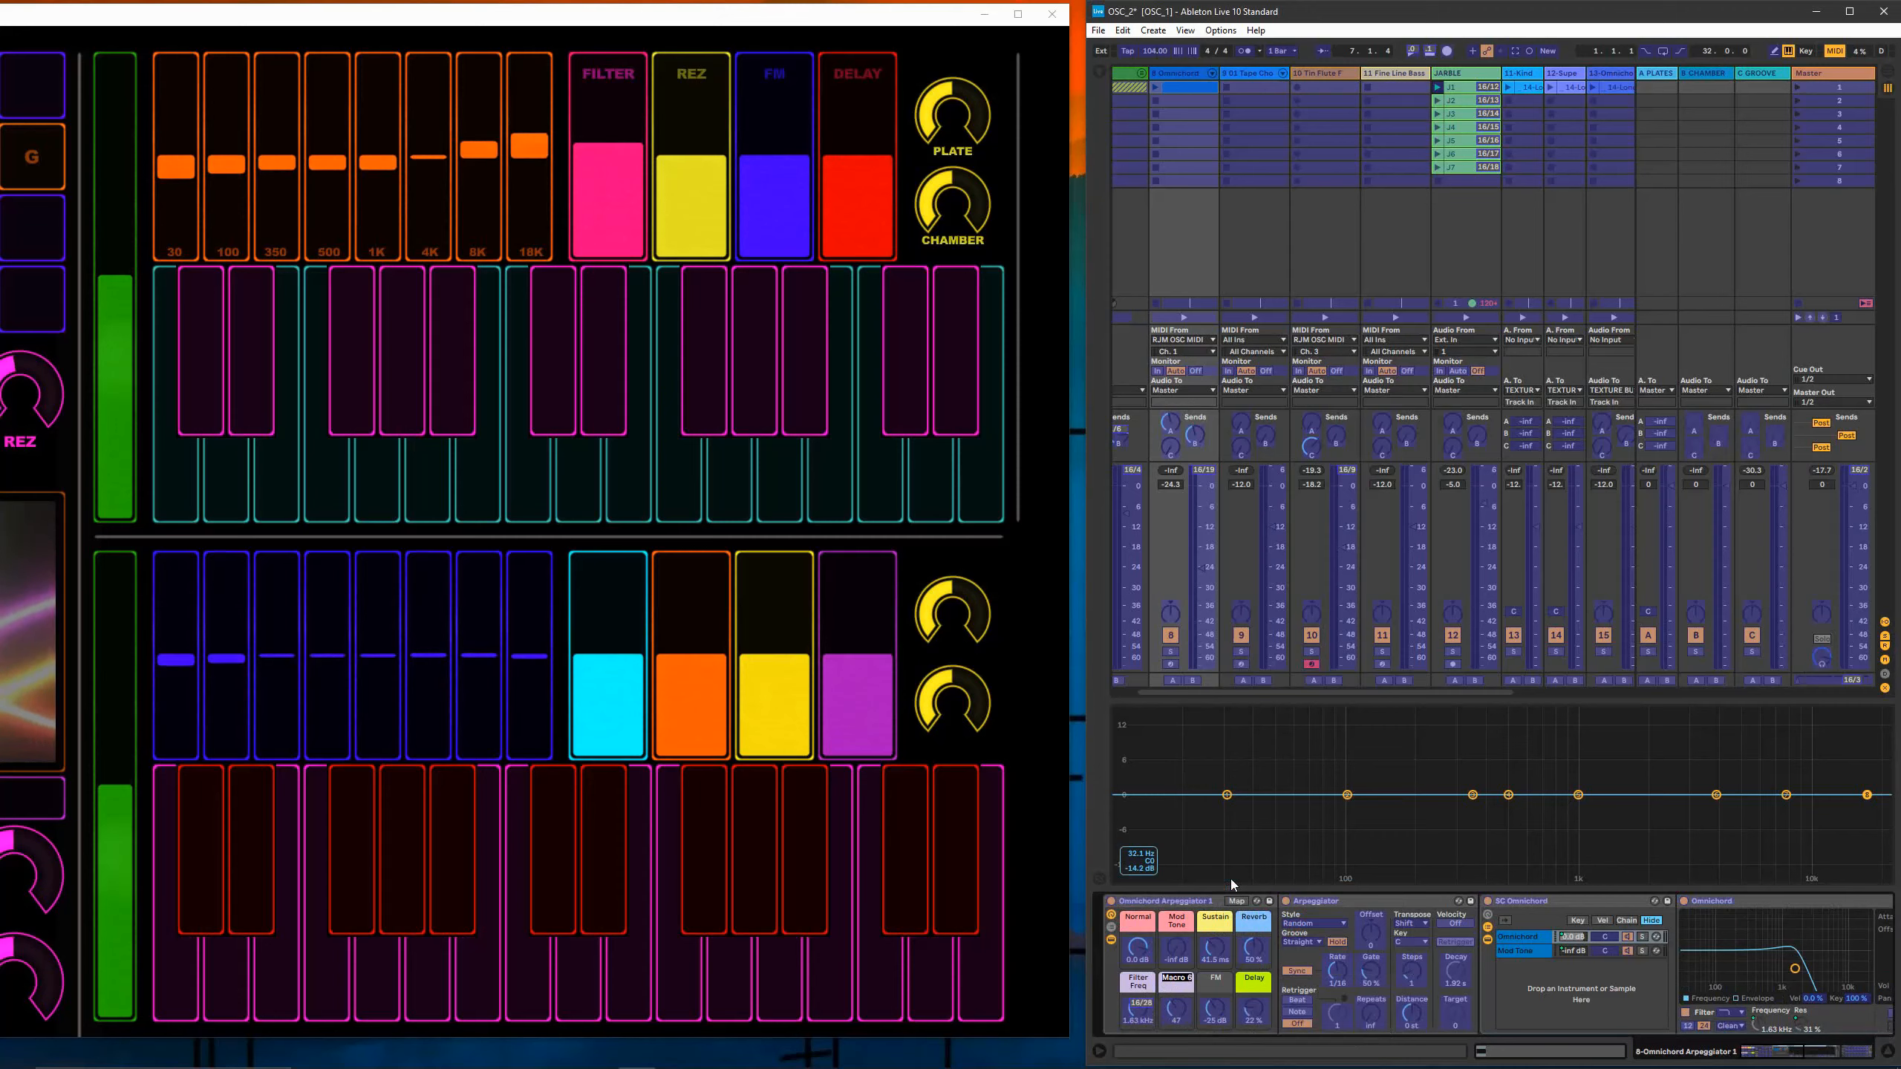
text(rE)
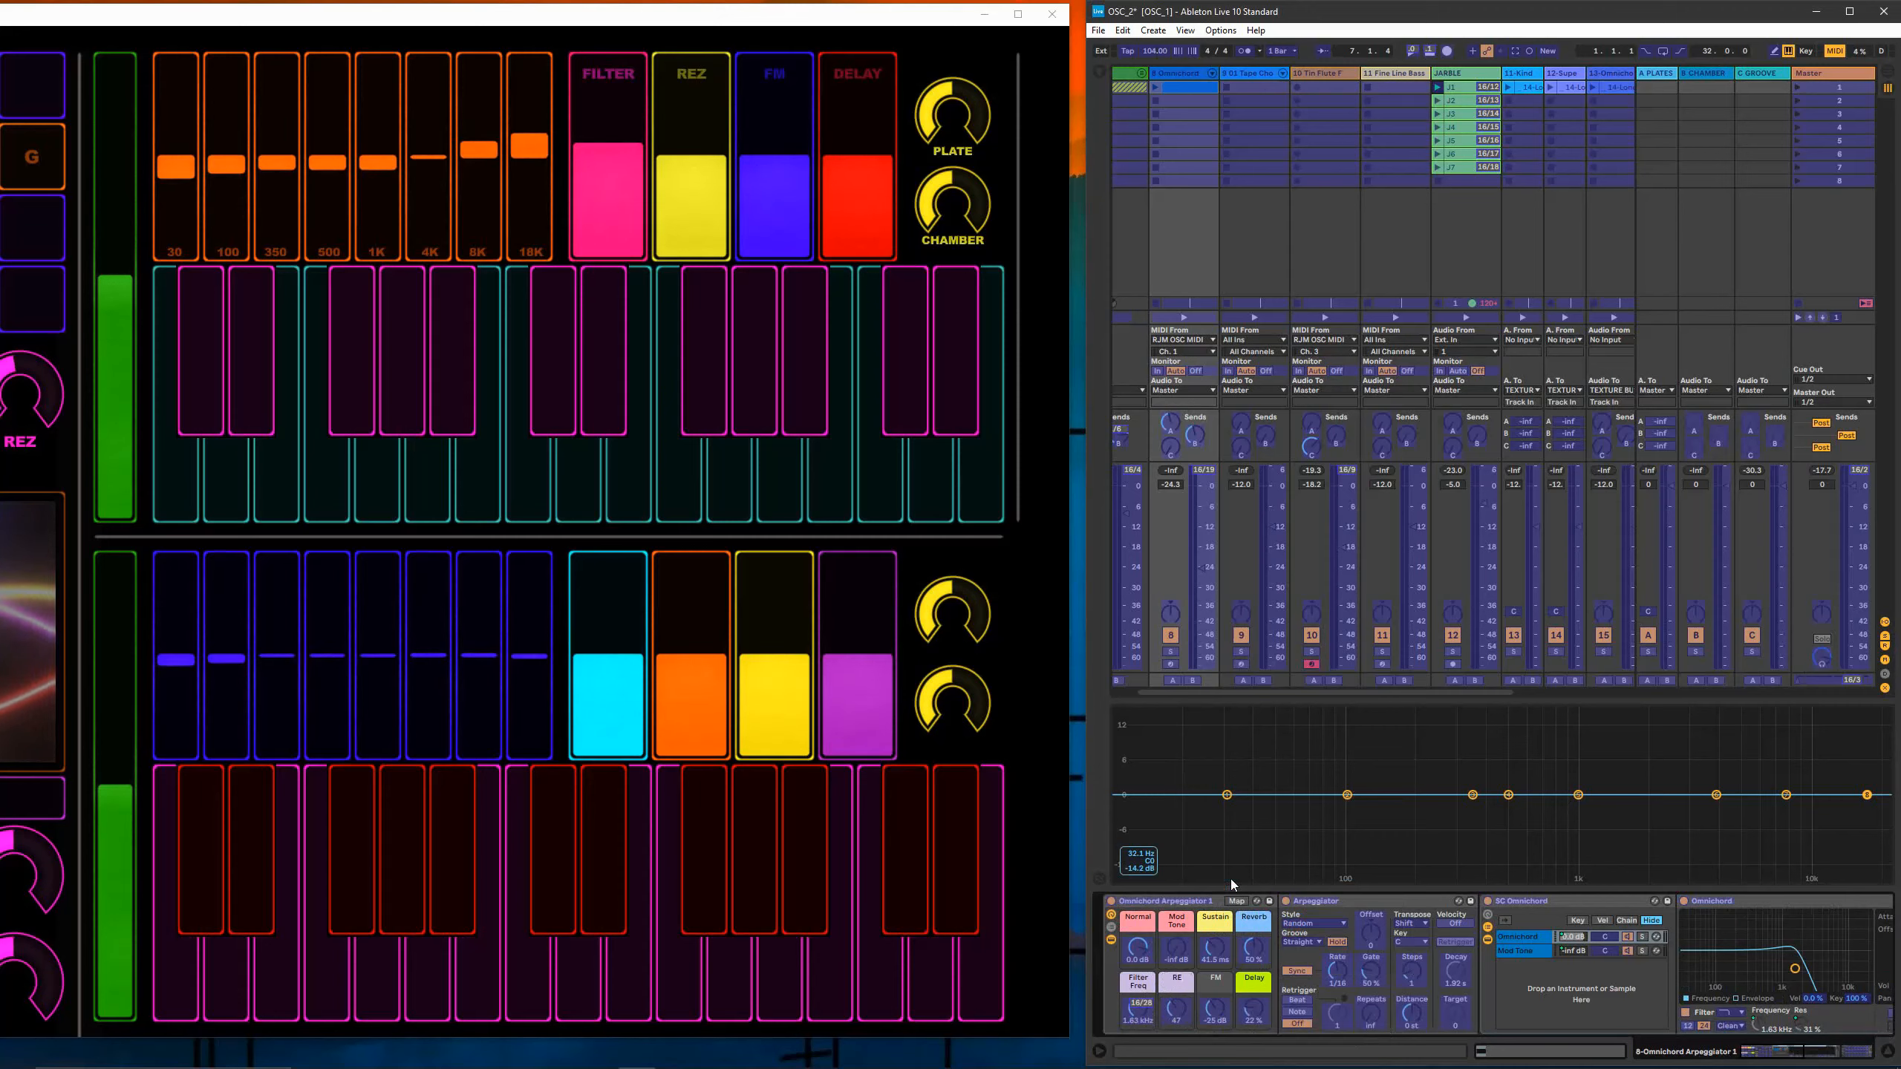
text(Z)
key(Return)
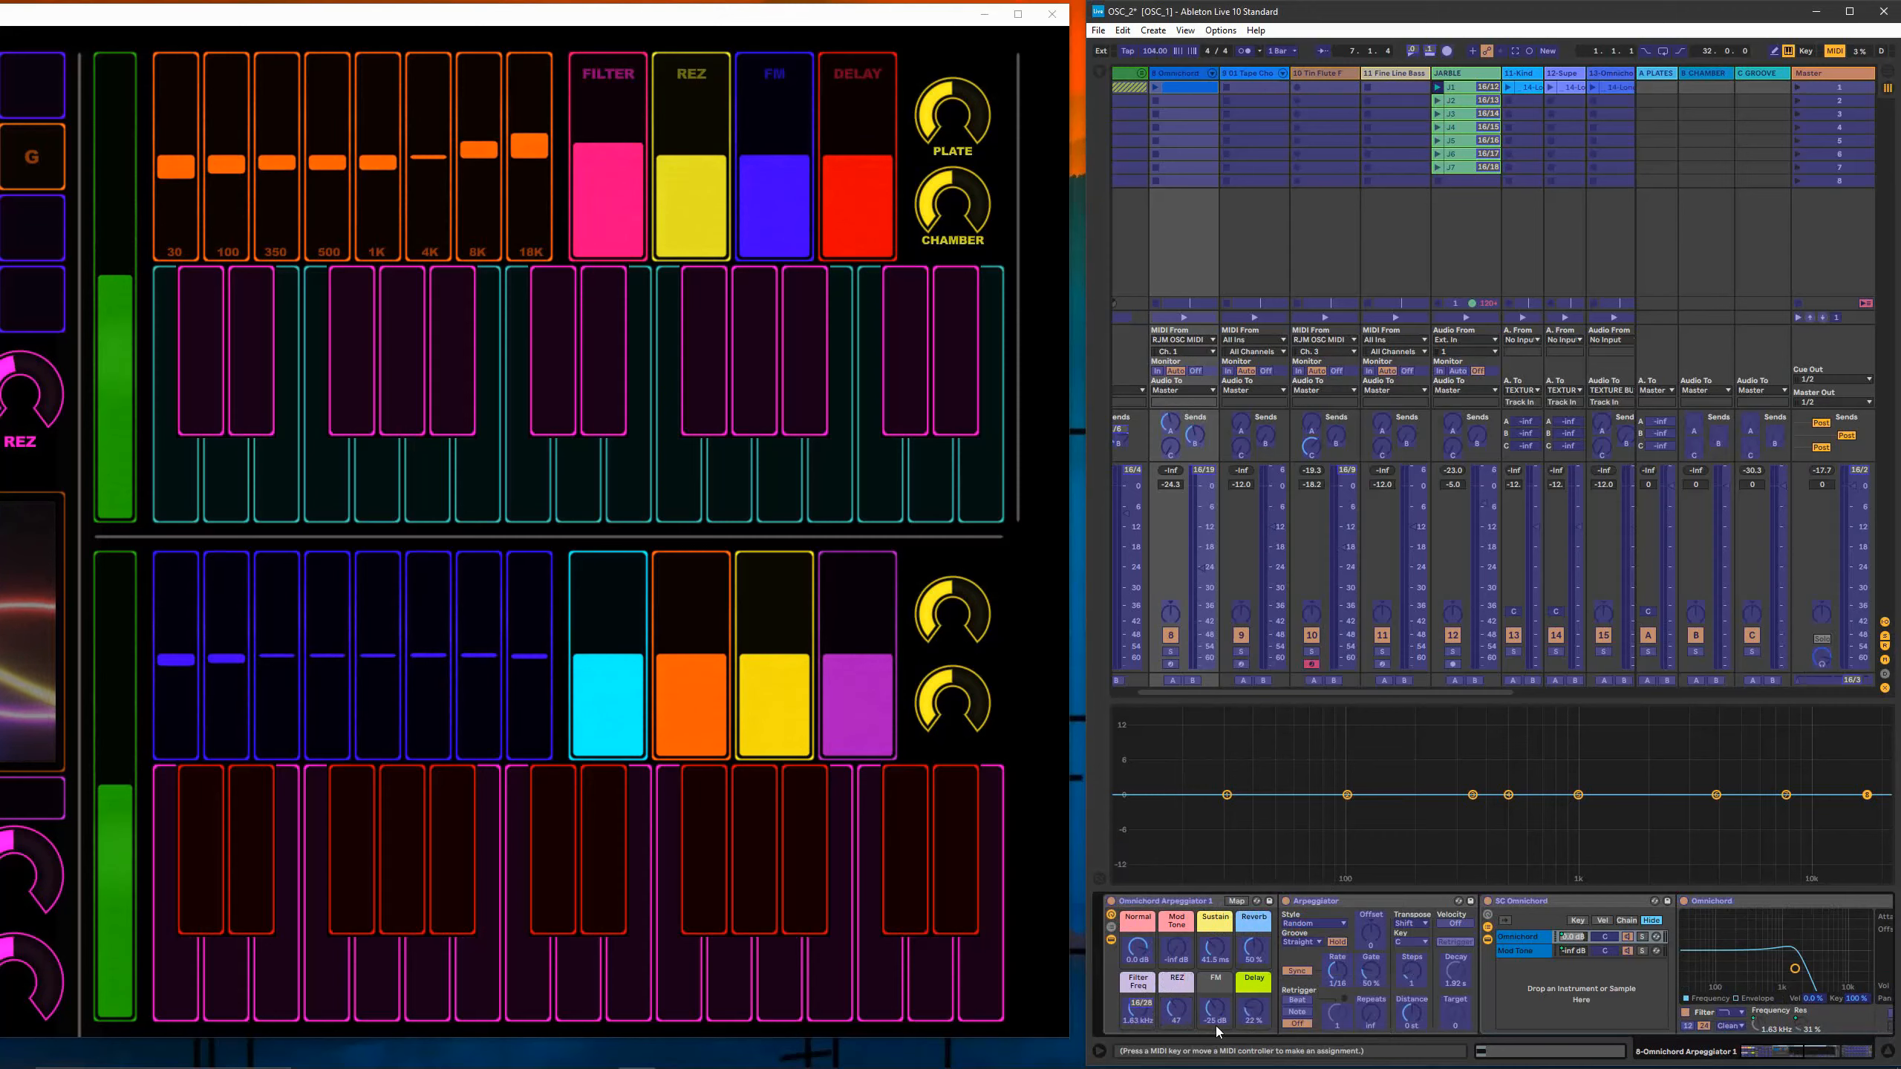
click(710, 144)
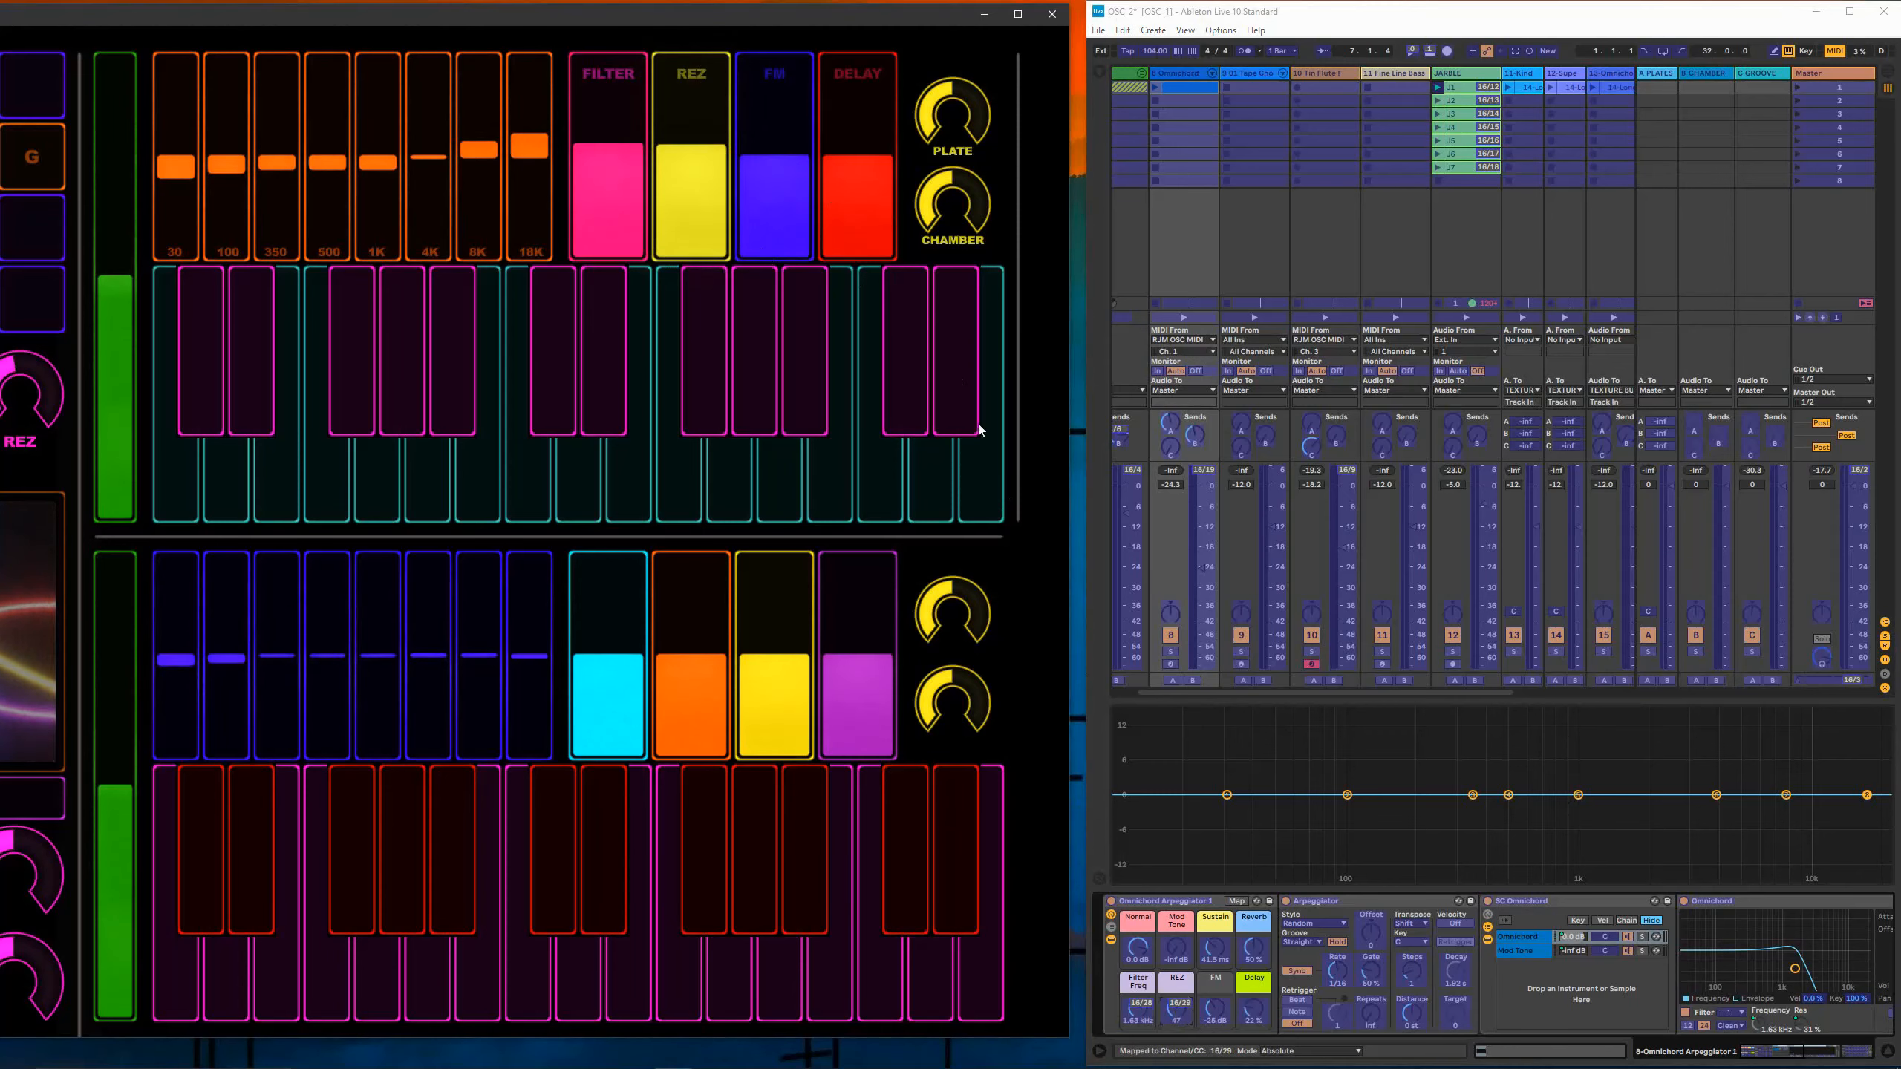
Step: Map the Omnichord rack's FM and Delay macros to the upper section's FM and DELAY sliders
click(1217, 1012)
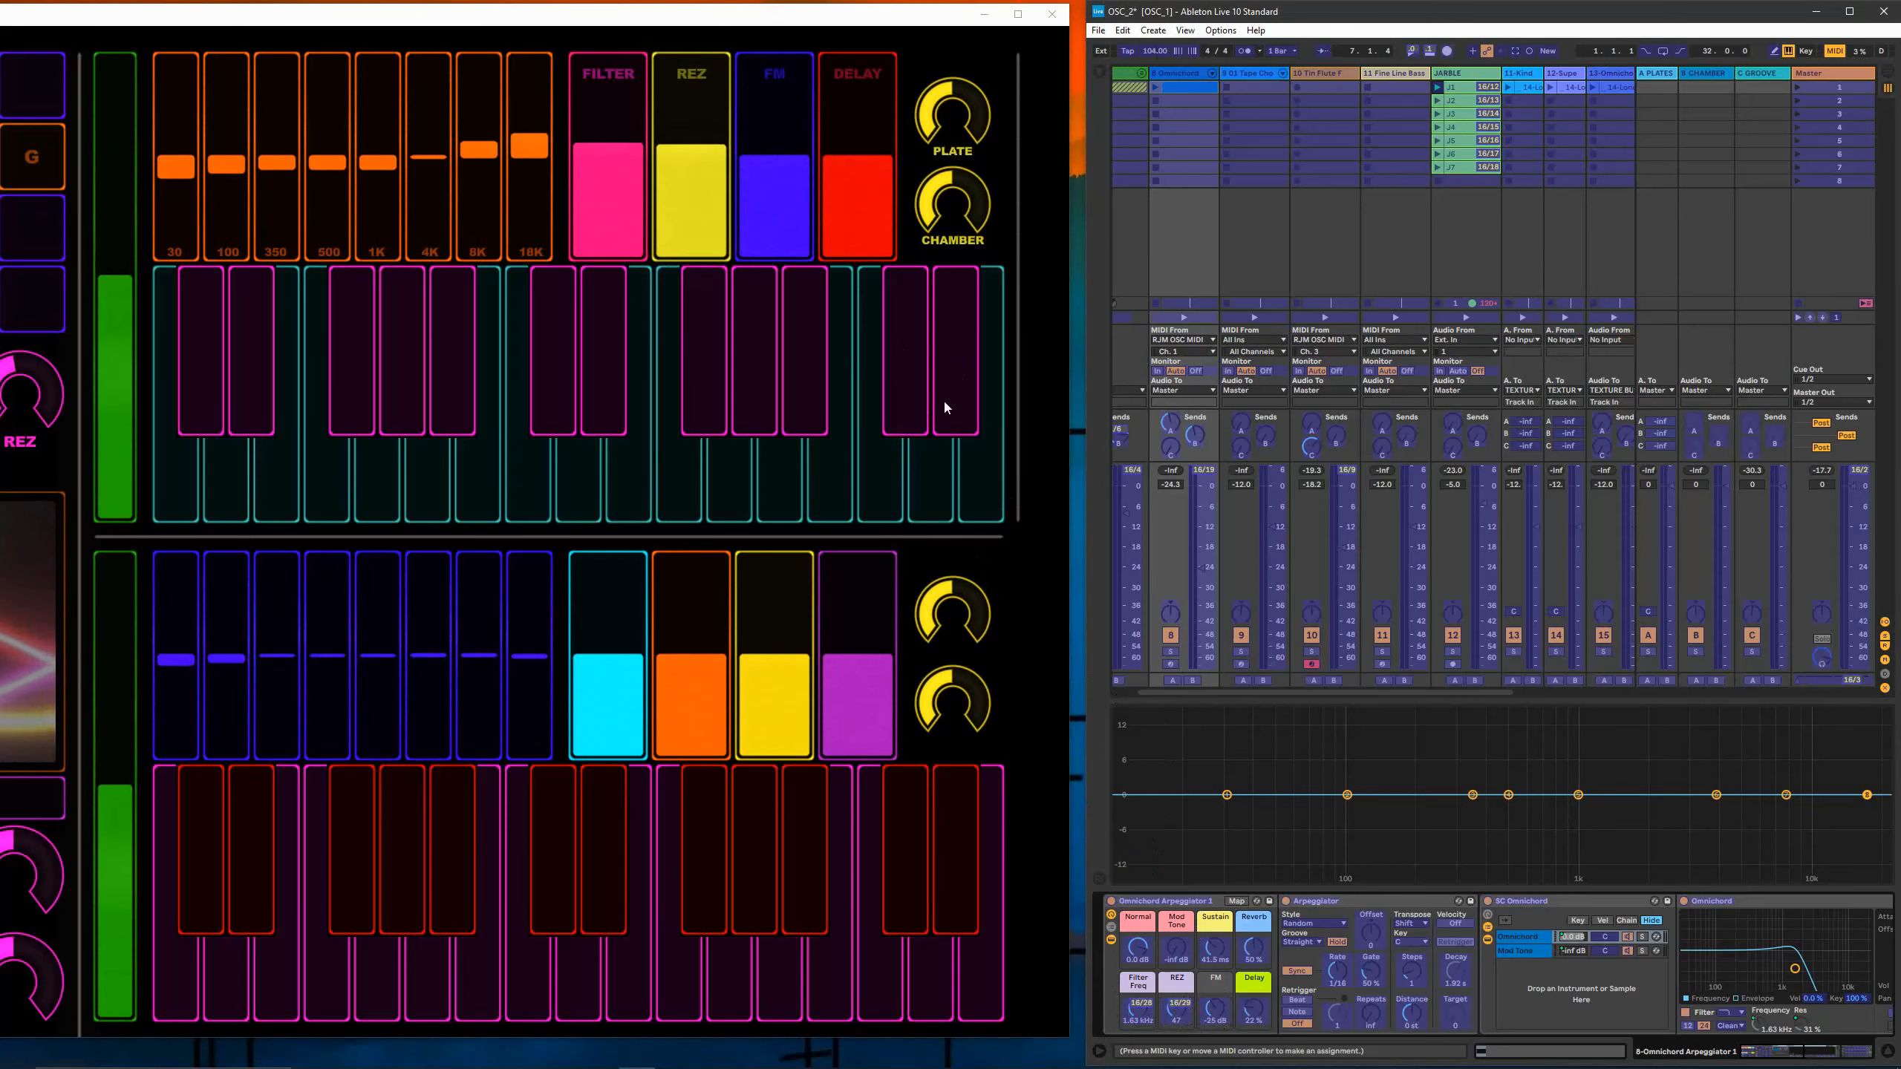
click(784, 150)
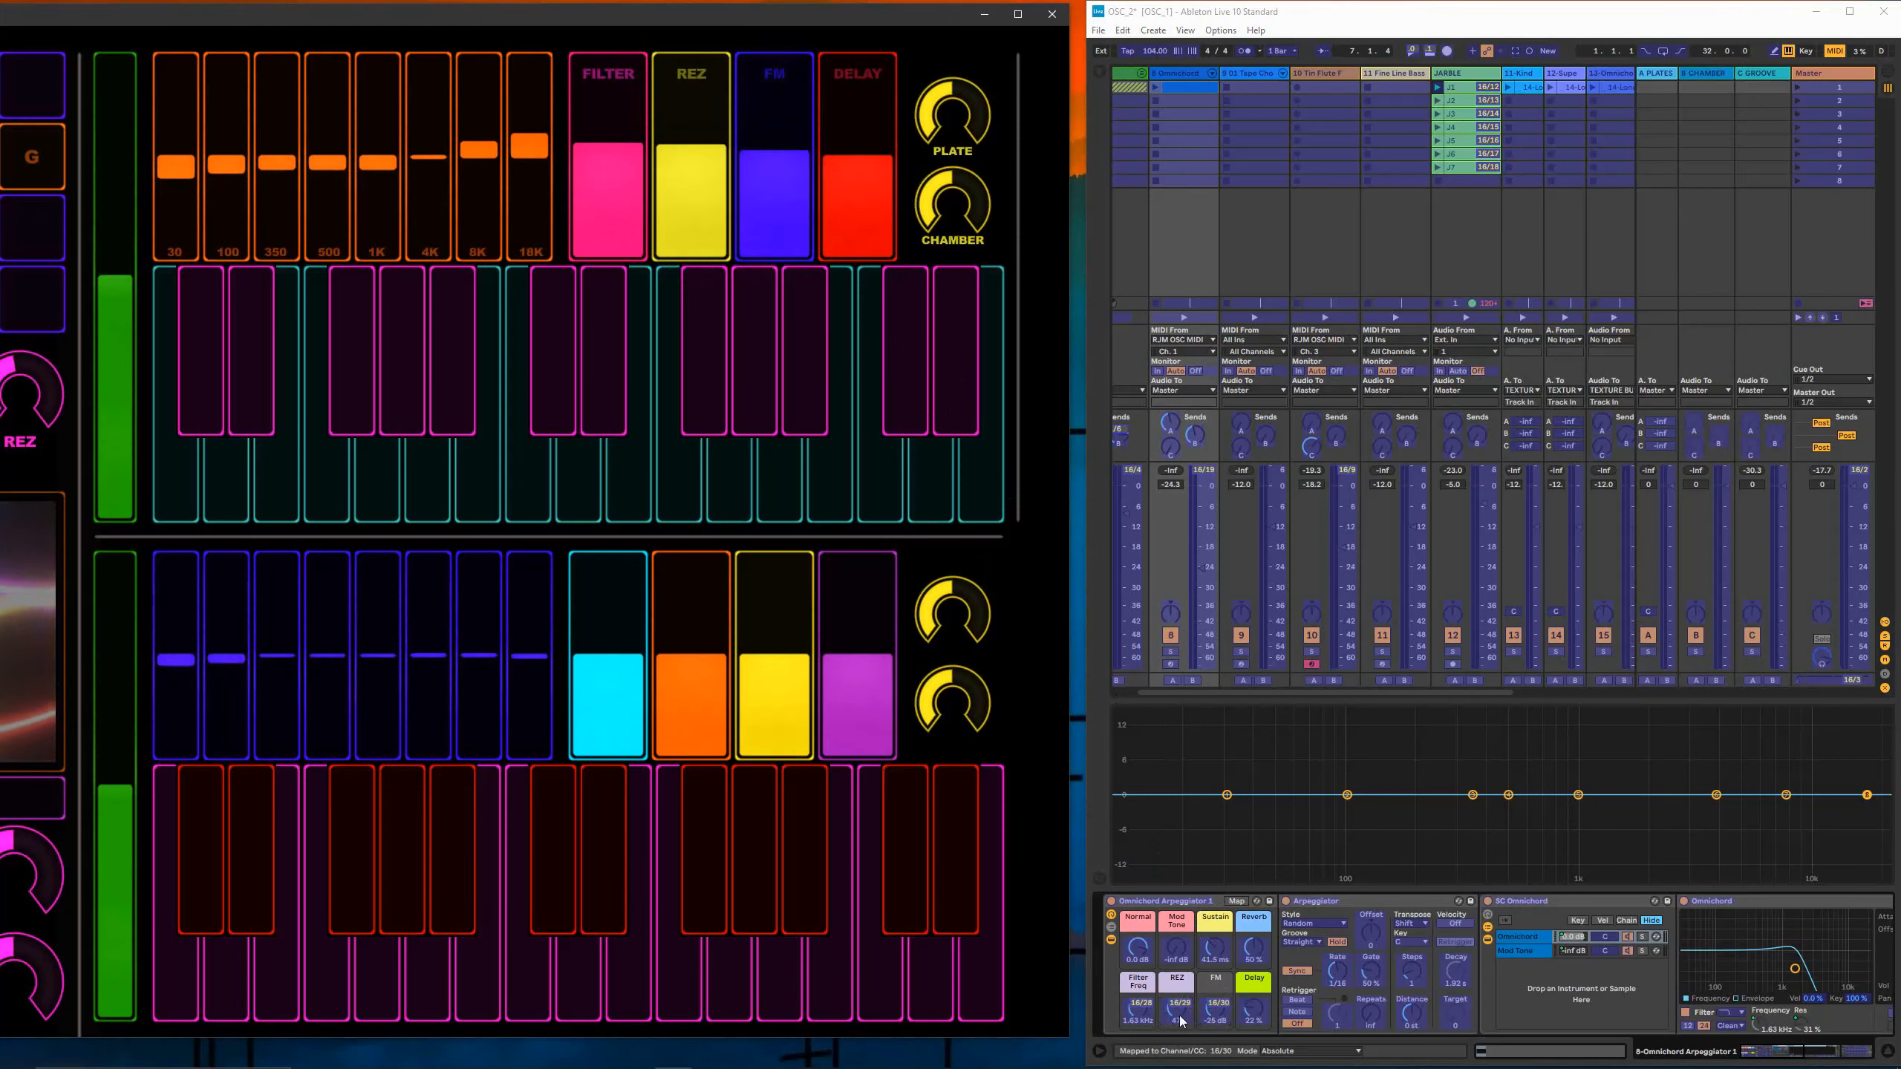
click(1251, 1012)
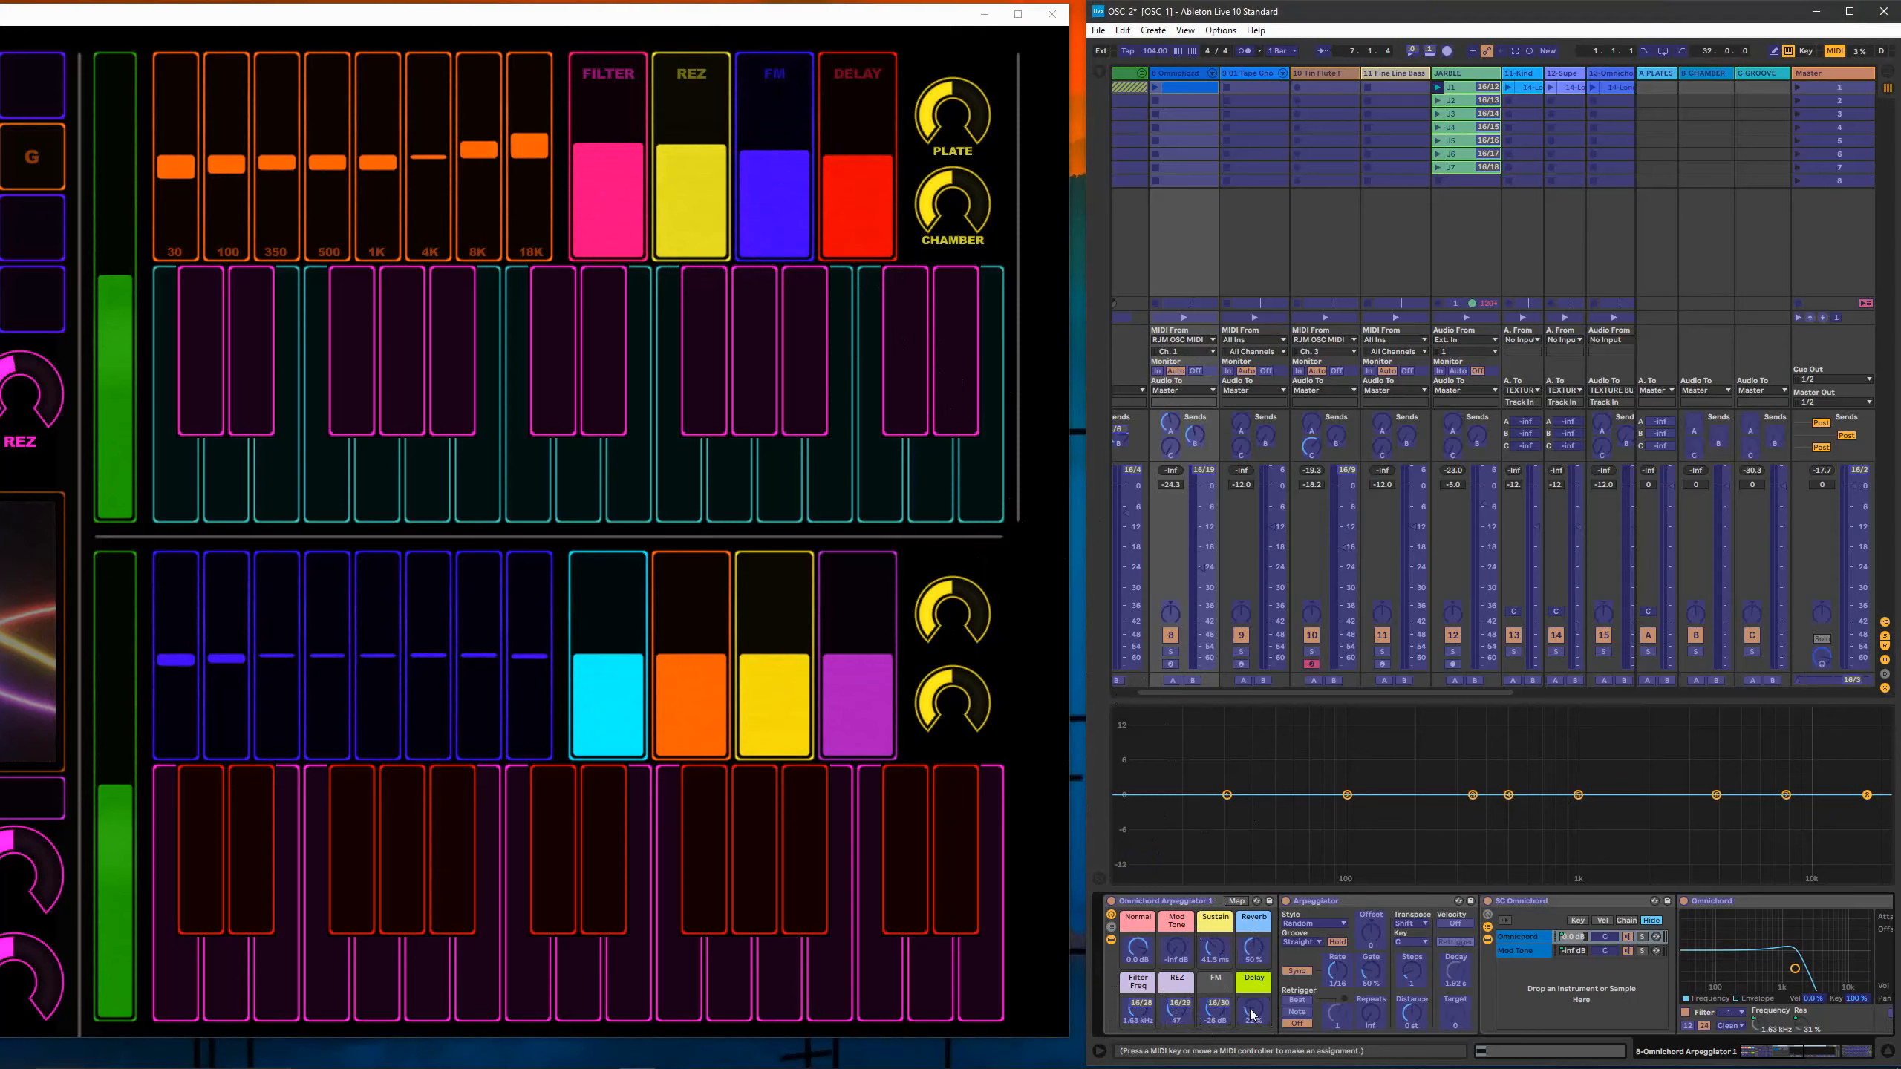
click(843, 144)
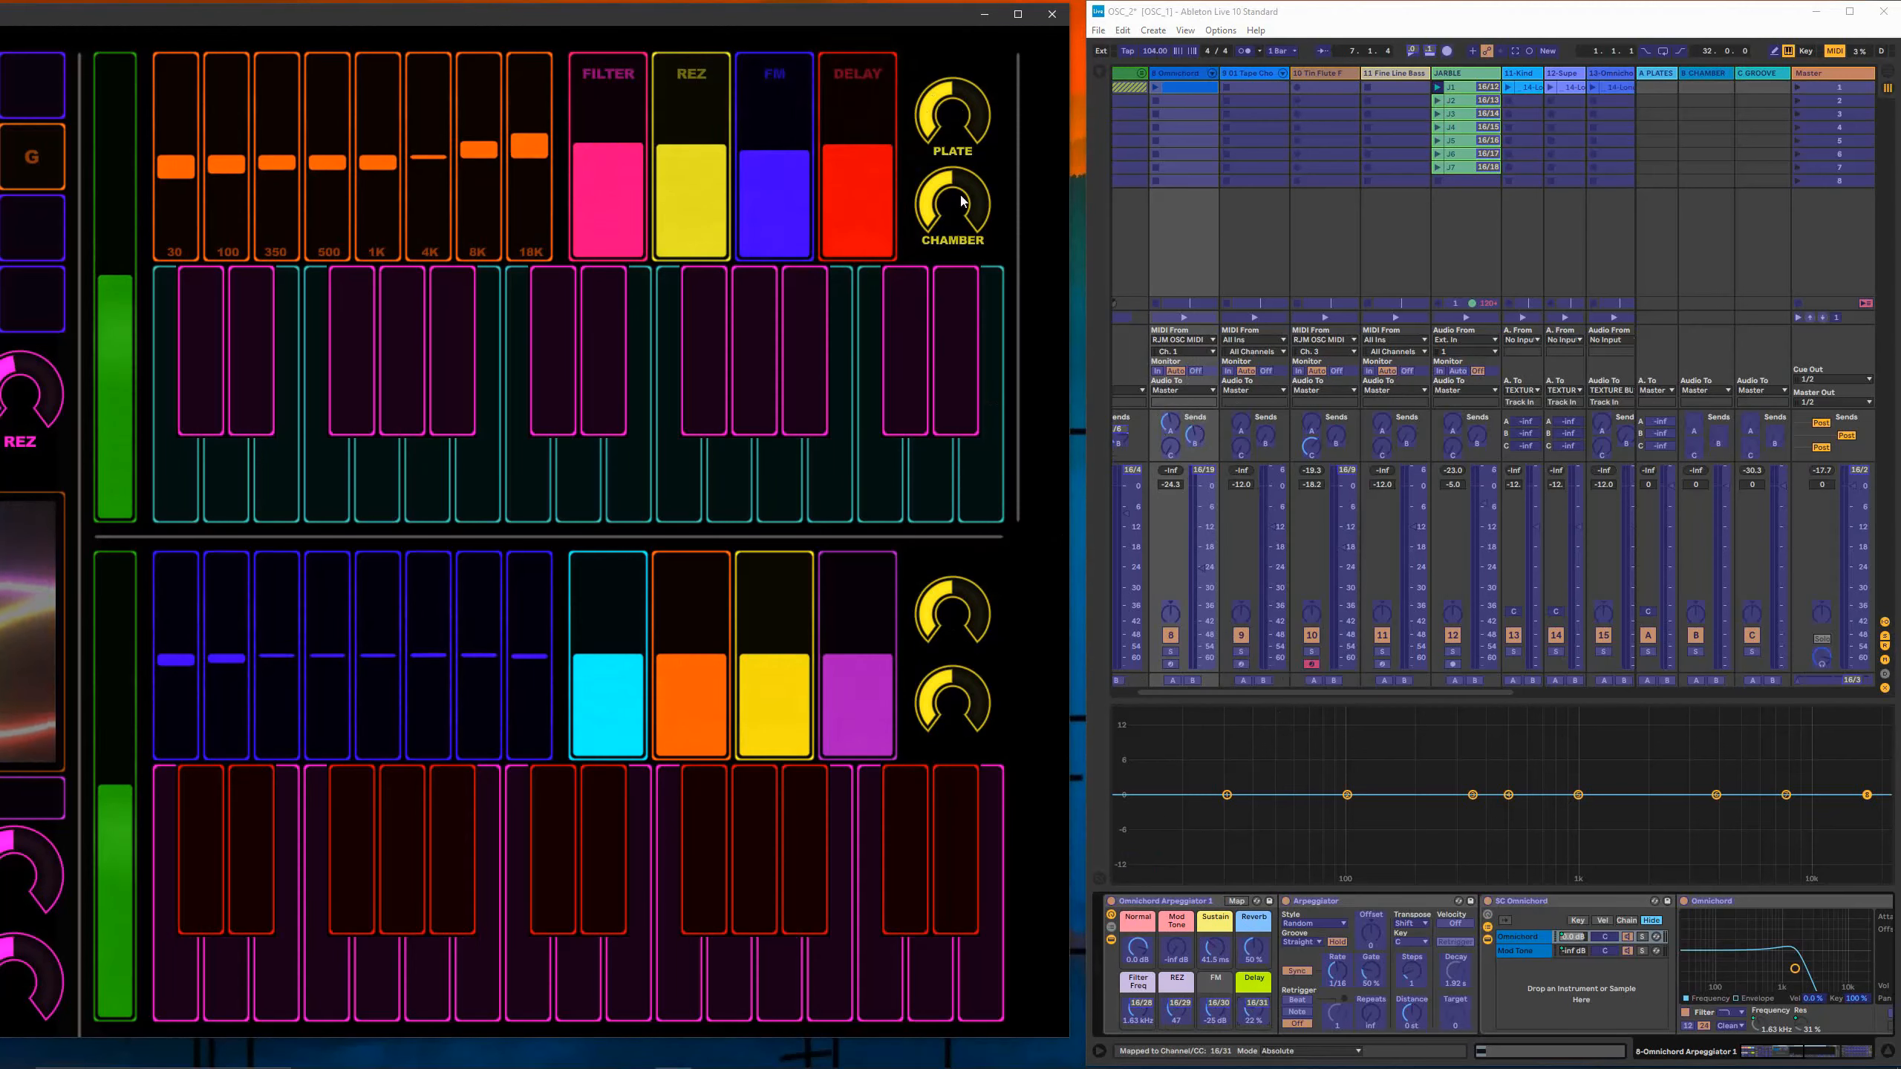
Step: Map the Omnichord track's Send A and Send B to the upper section's PLATE and CHAMBER knobs
click(1176, 427)
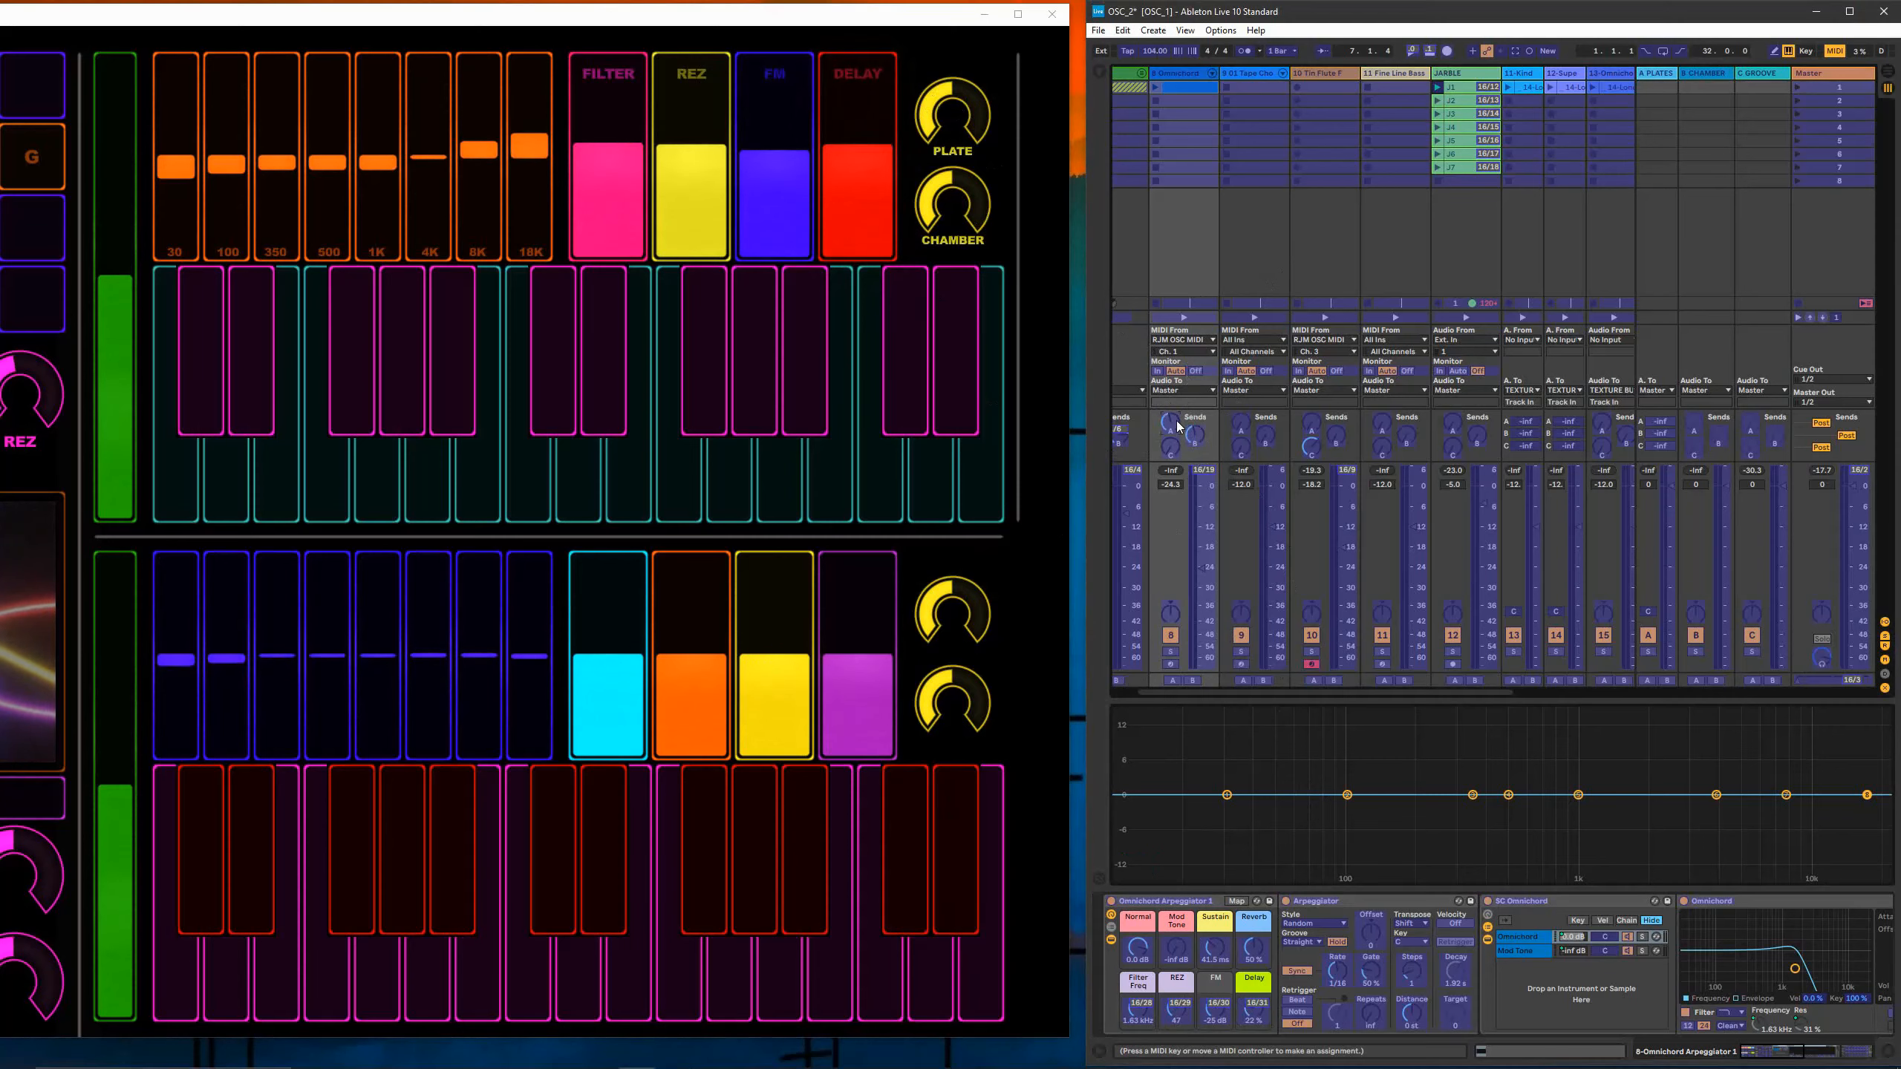
click(958, 89)
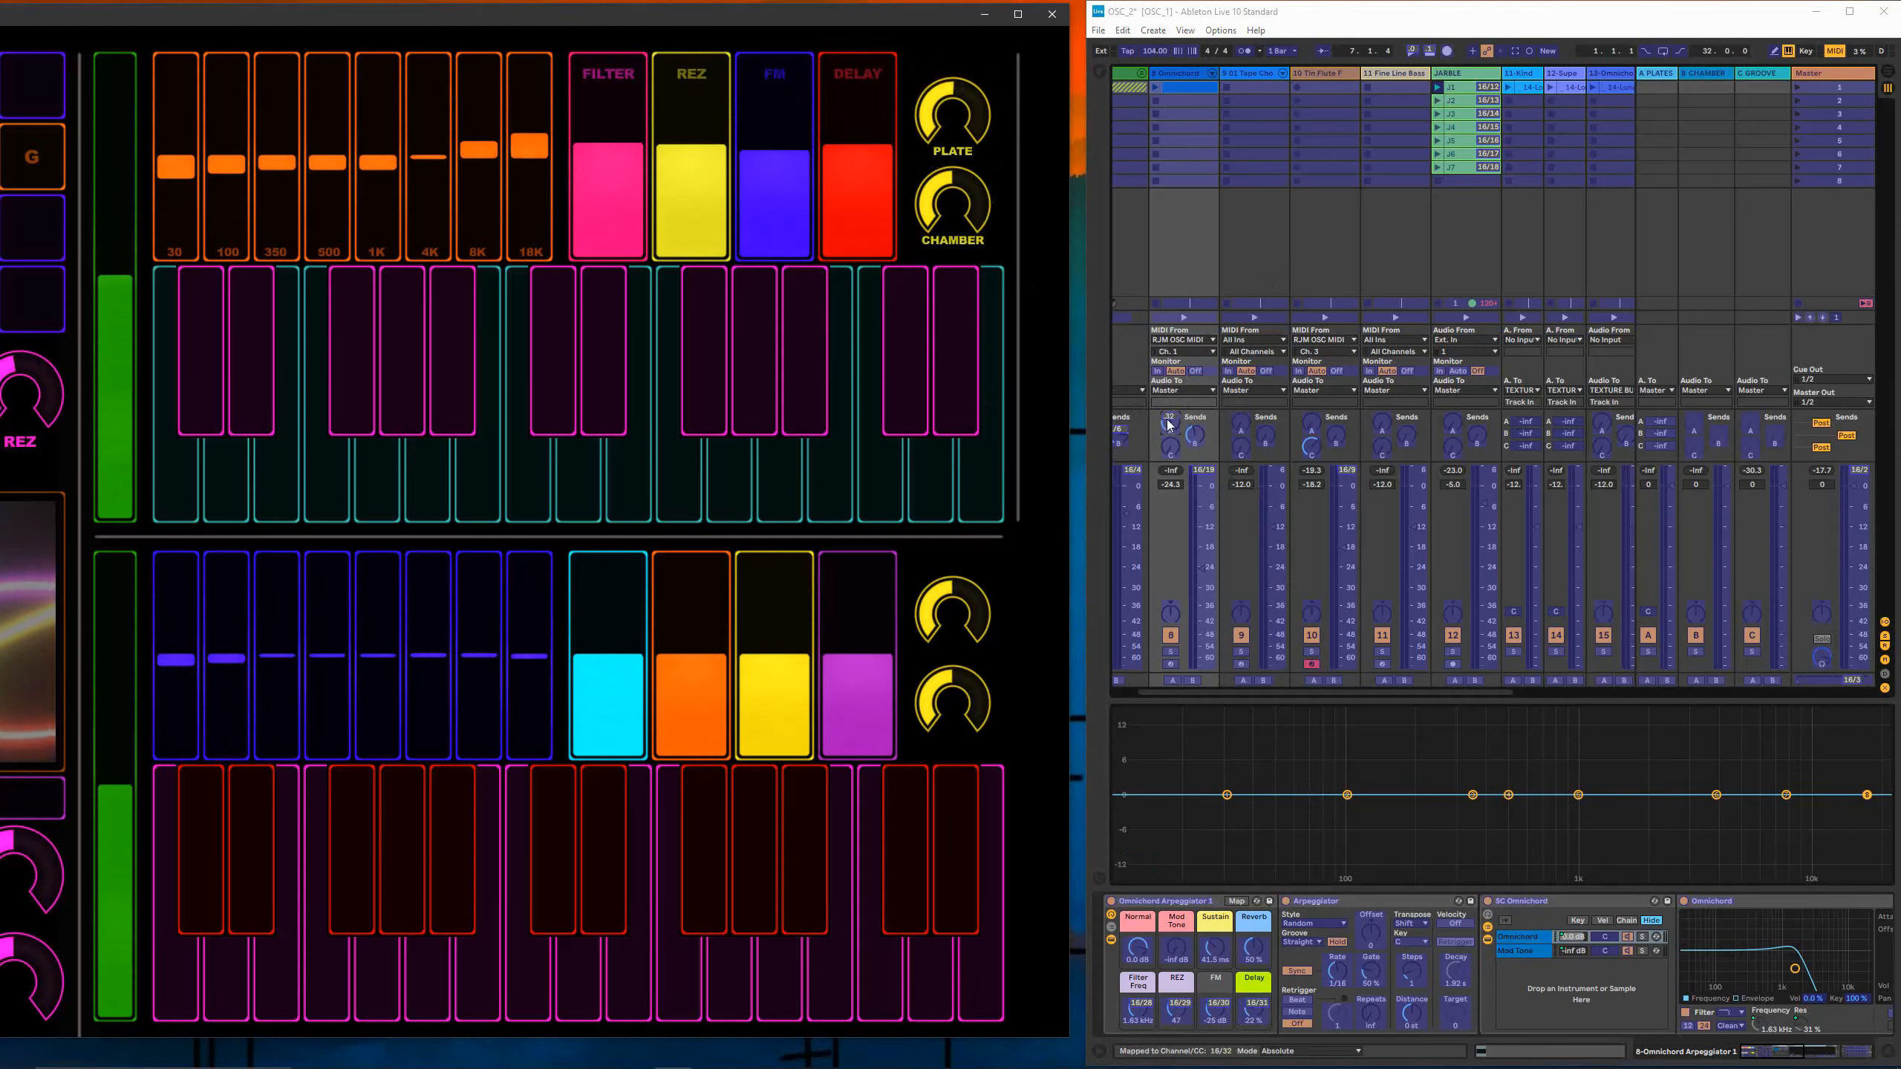
click(1198, 438)
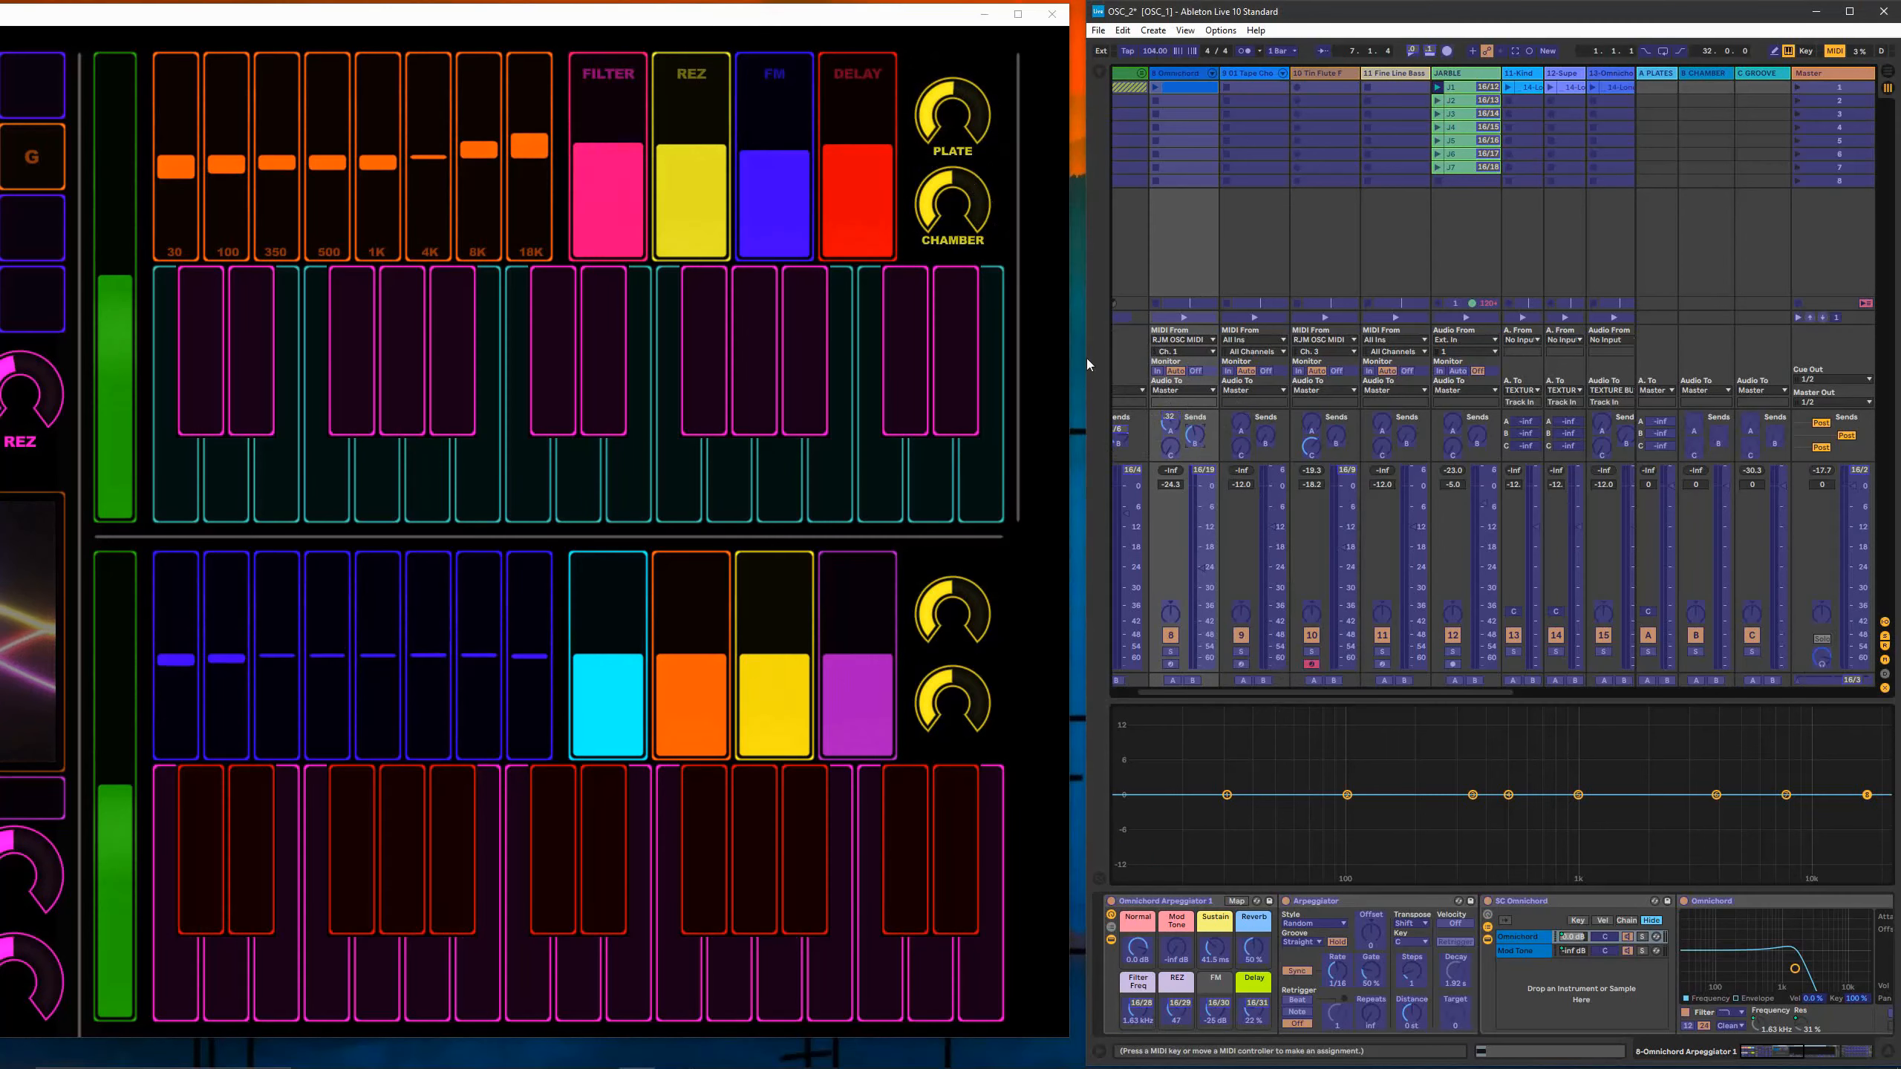
click(955, 182)
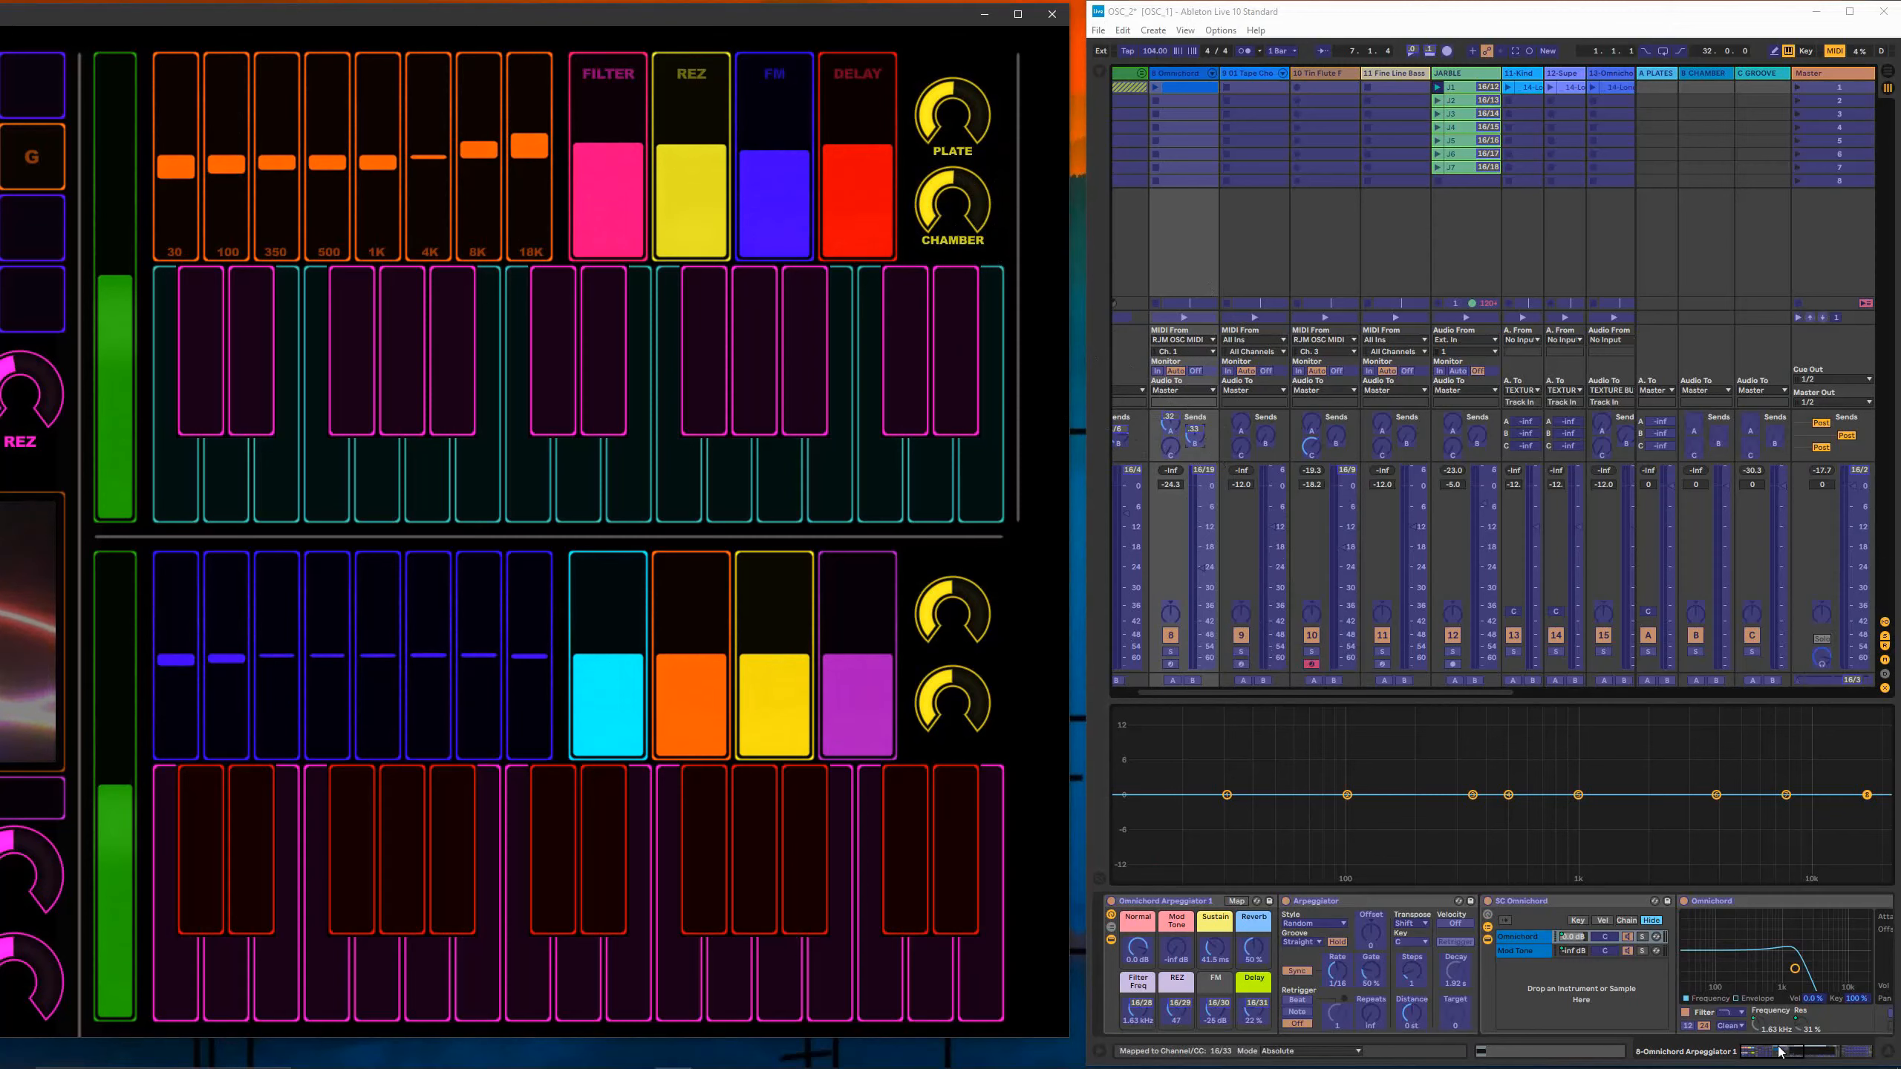
Step: Hide the Omnichord rack's device chain to reach the equalizer after it, keeping the equalizer's enlarged curve display
click(1112, 941)
click(1112, 940)
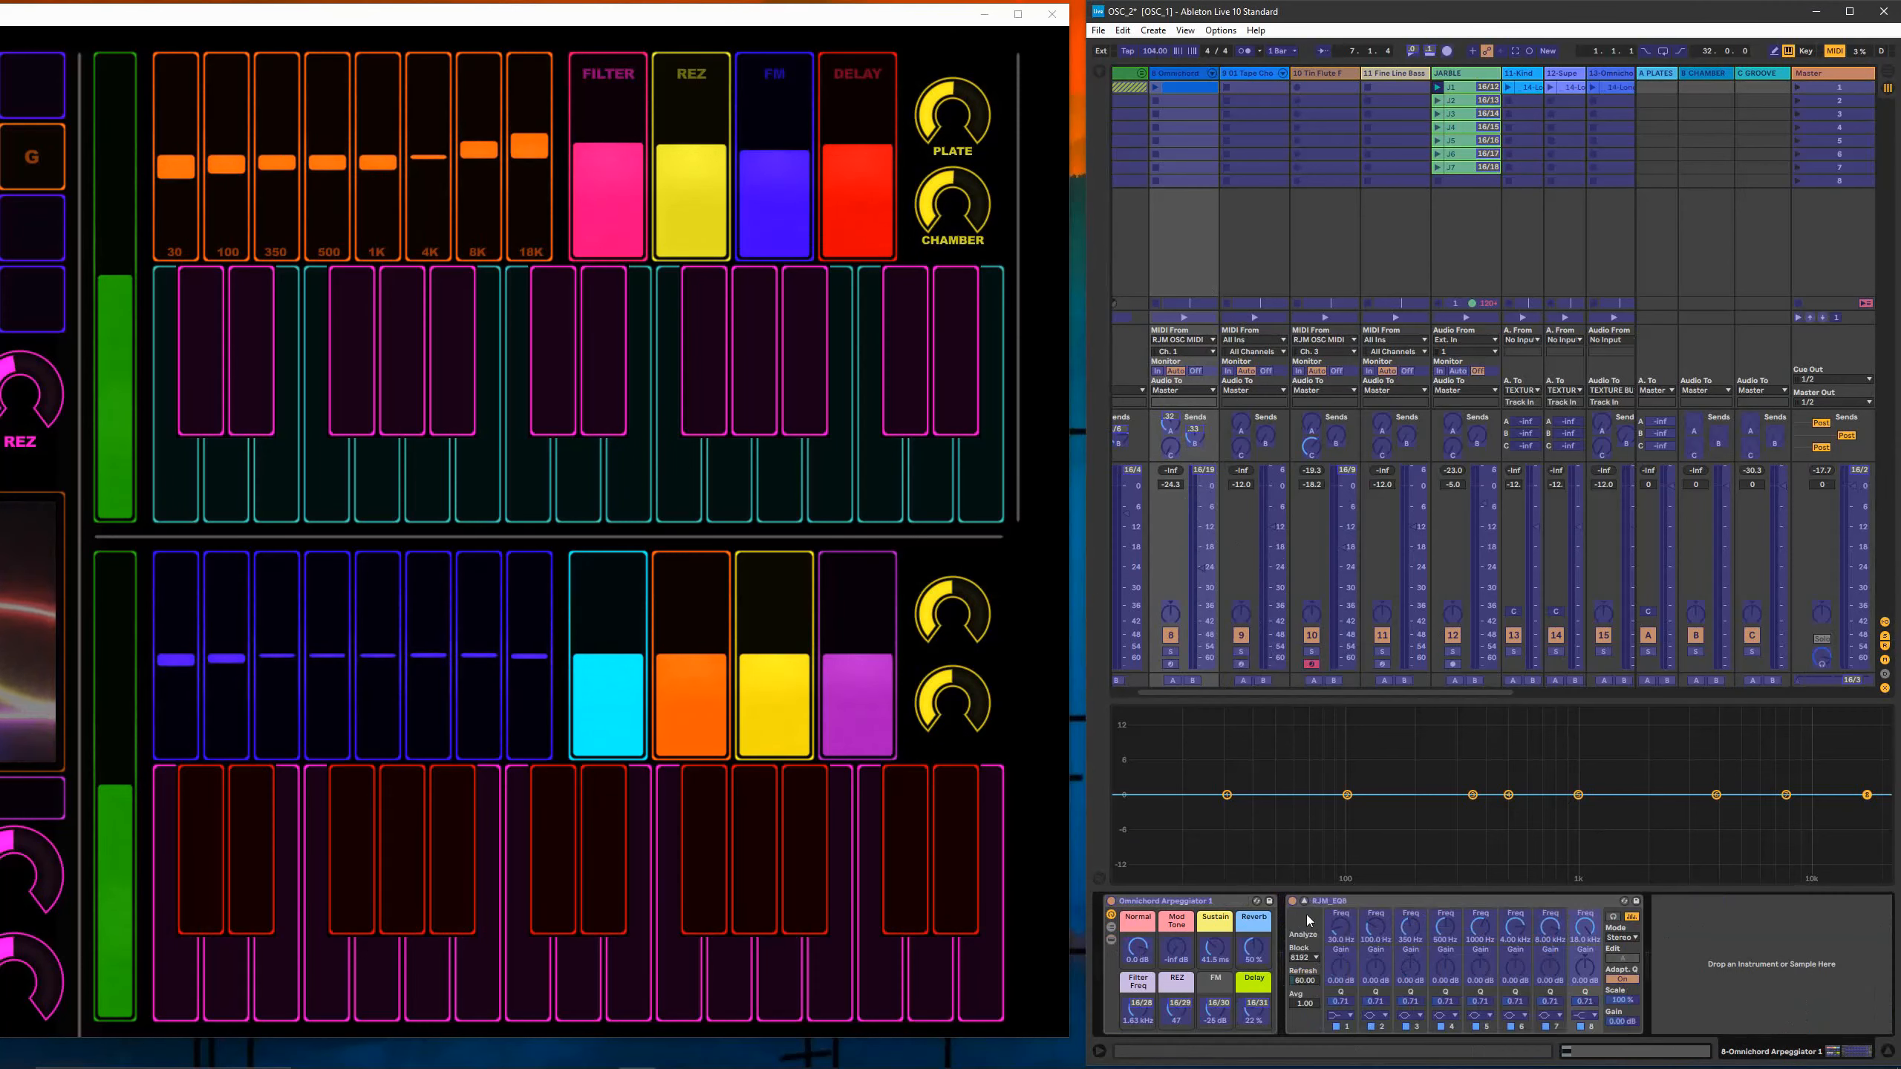
click(1322, 901)
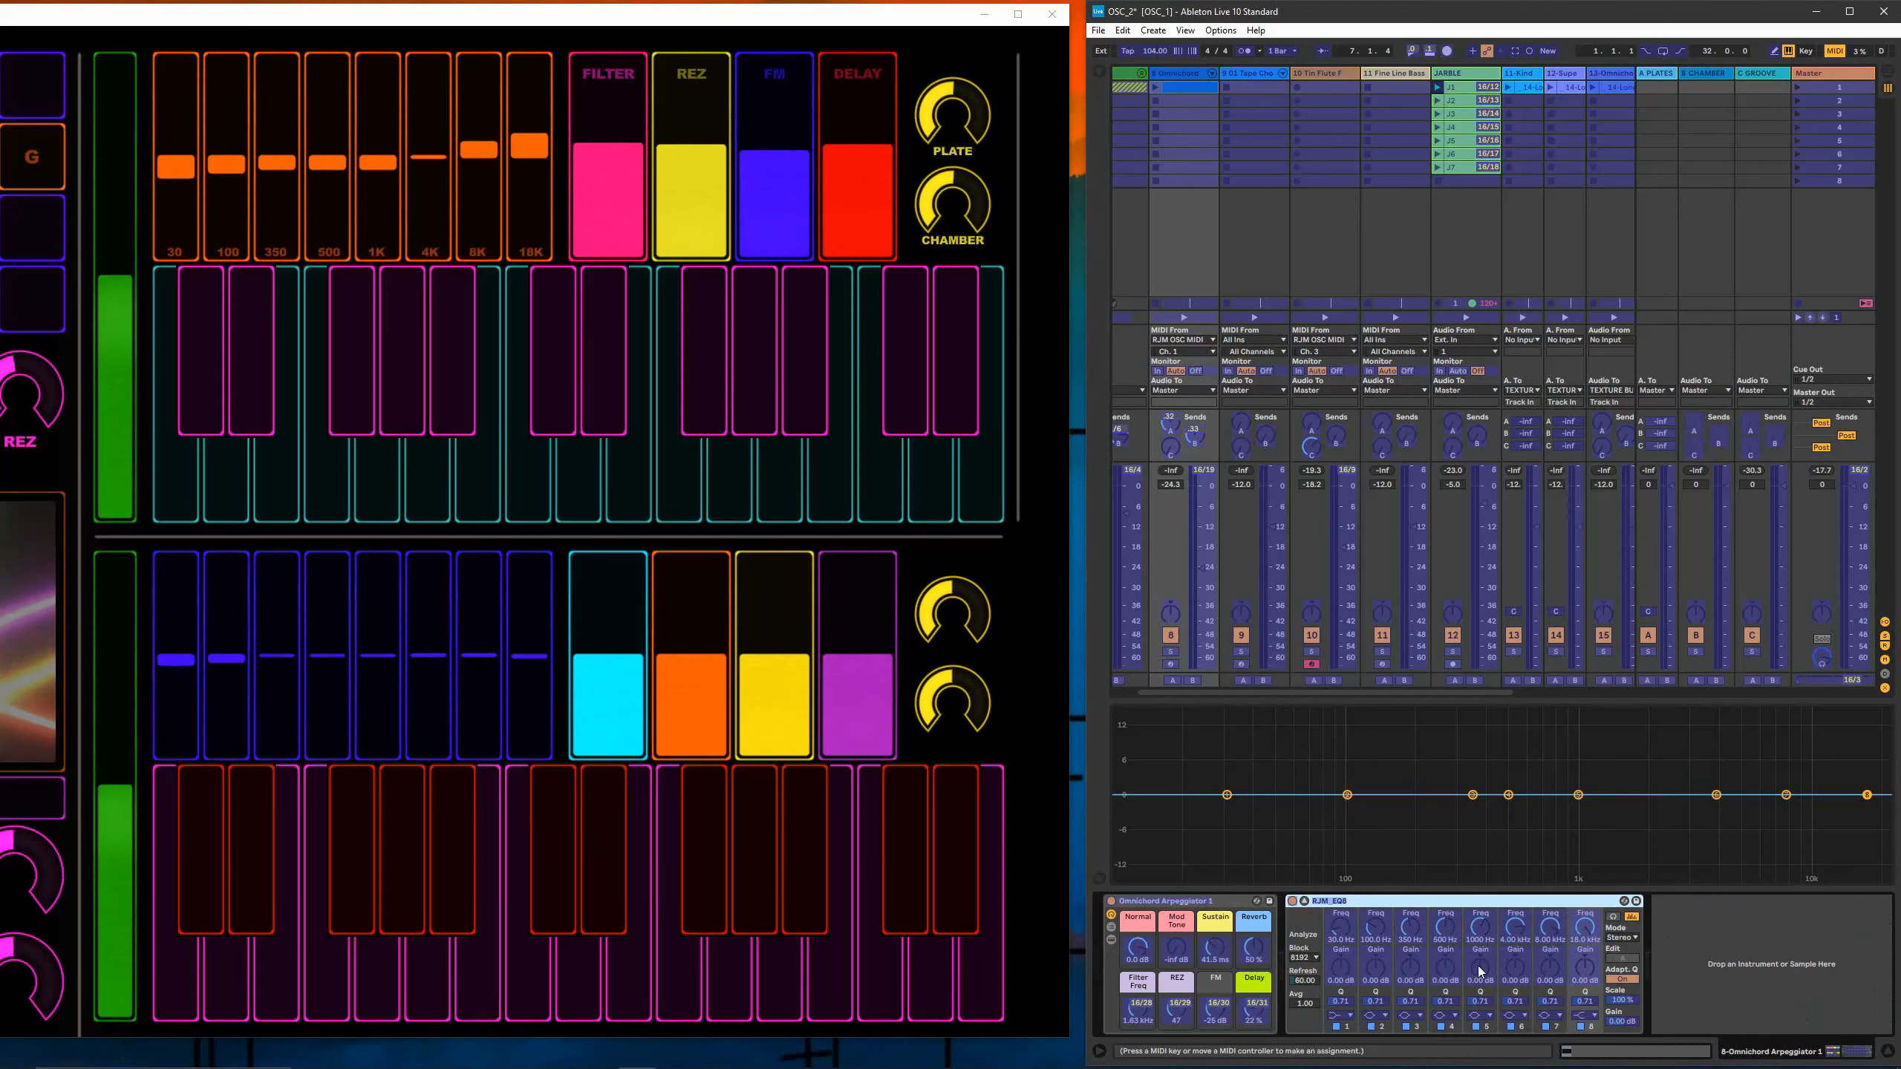
click(1304, 902)
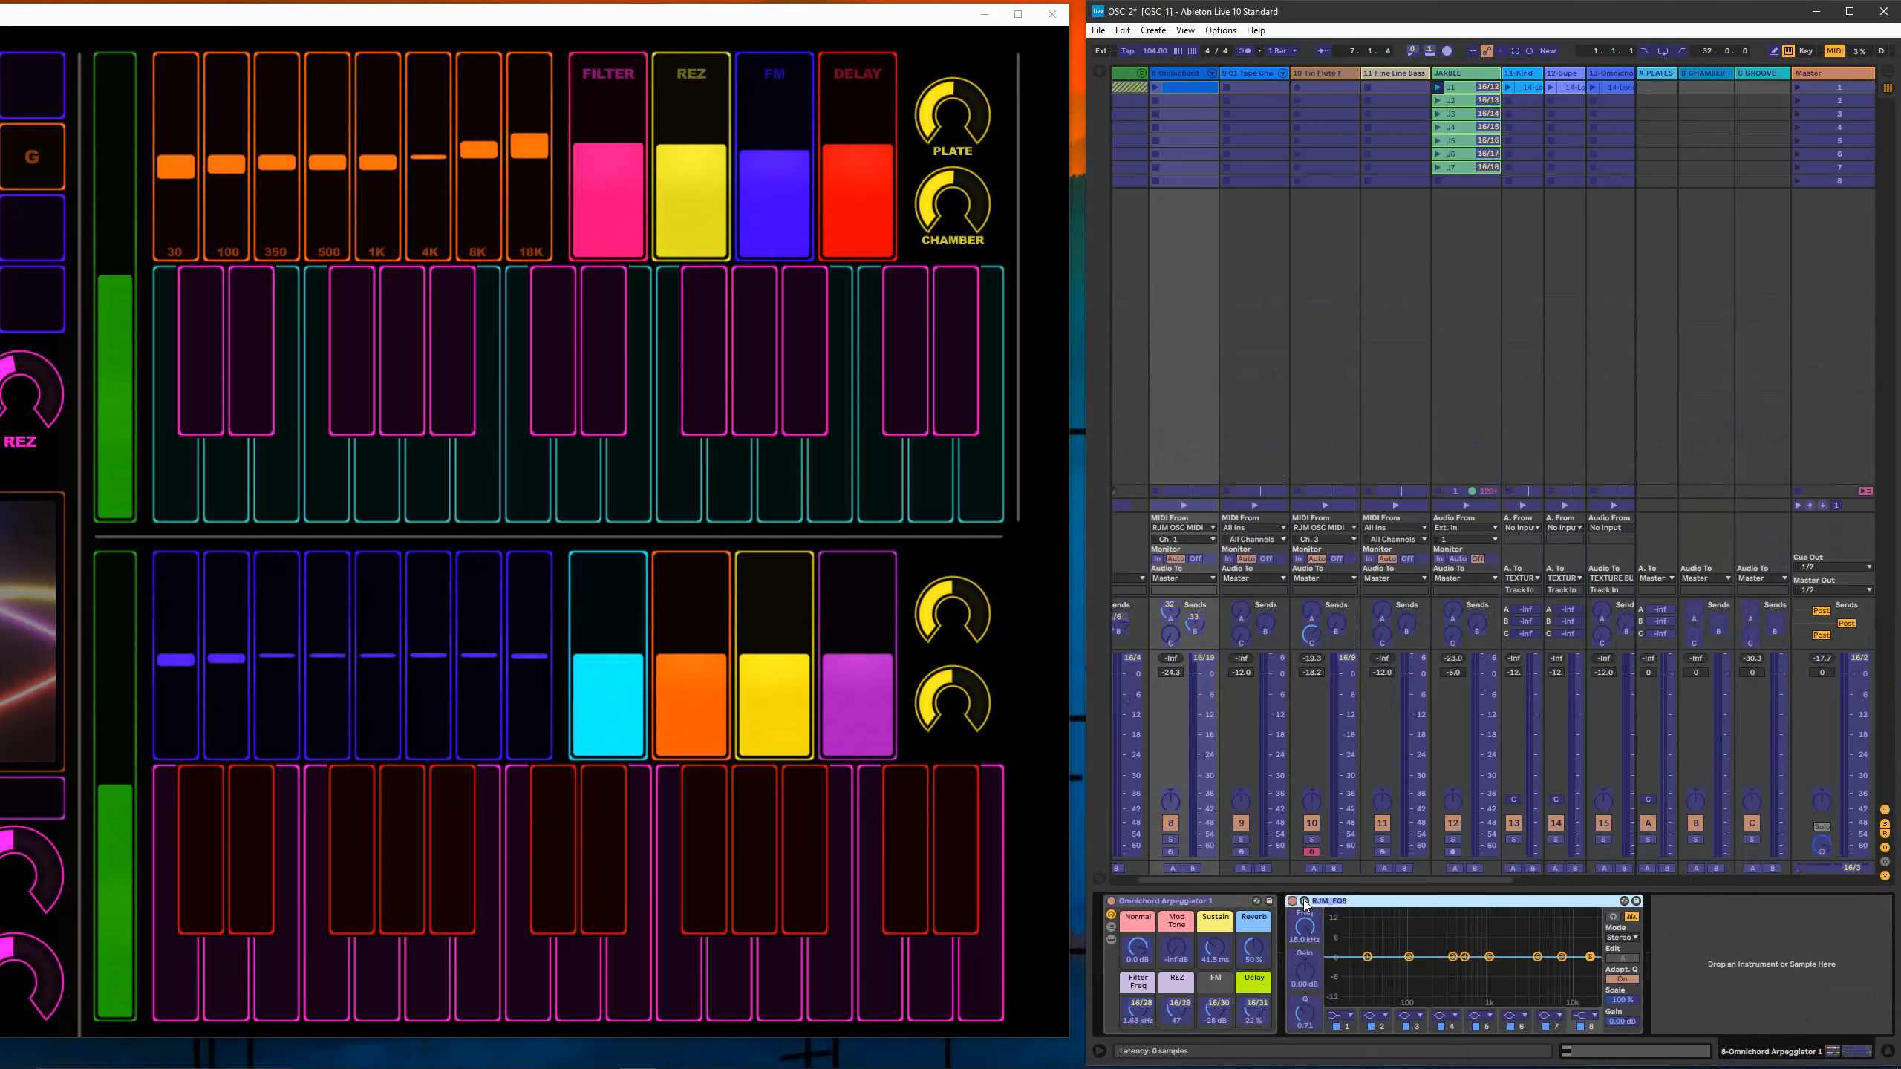
click(1303, 901)
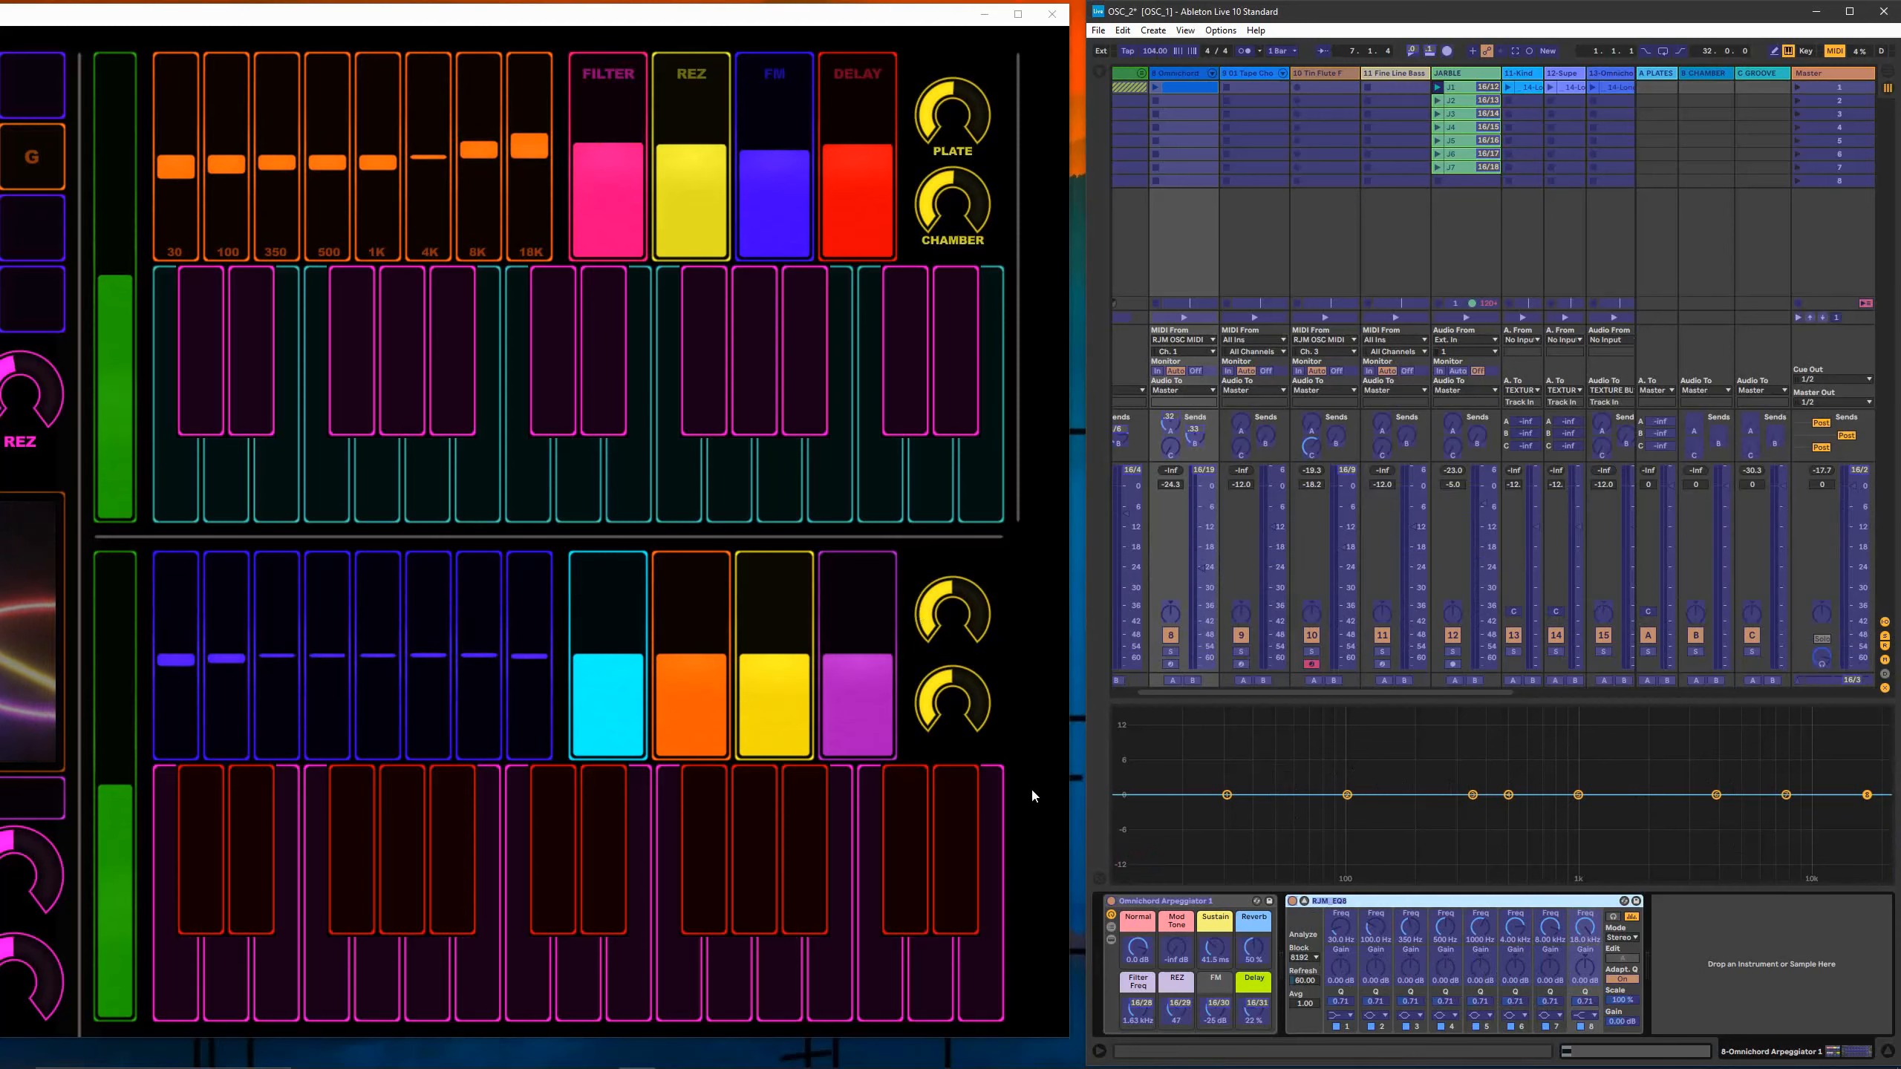
Step: Map the gains of the Omnichord equalizer's bands 1 to 3 to the upper section's 30, 100 and 350 sliders
click(1340, 971)
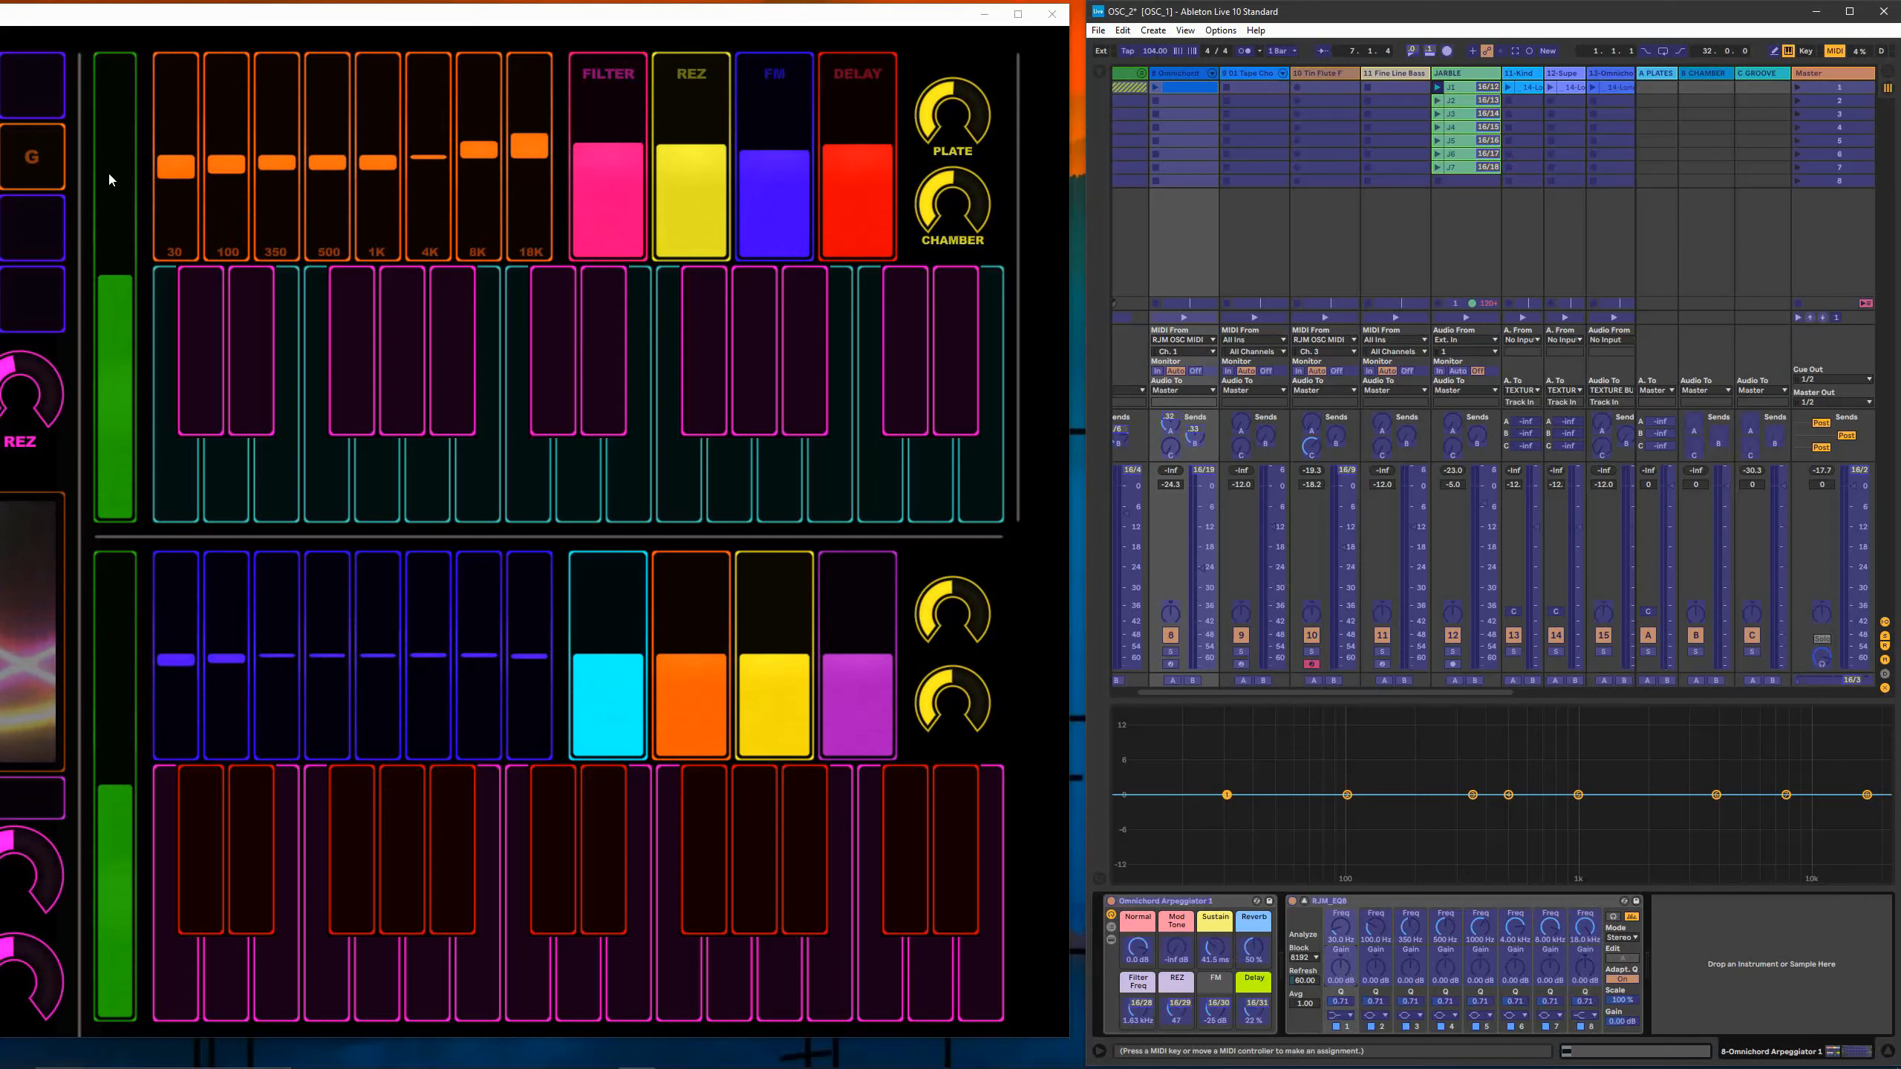
click(173, 164)
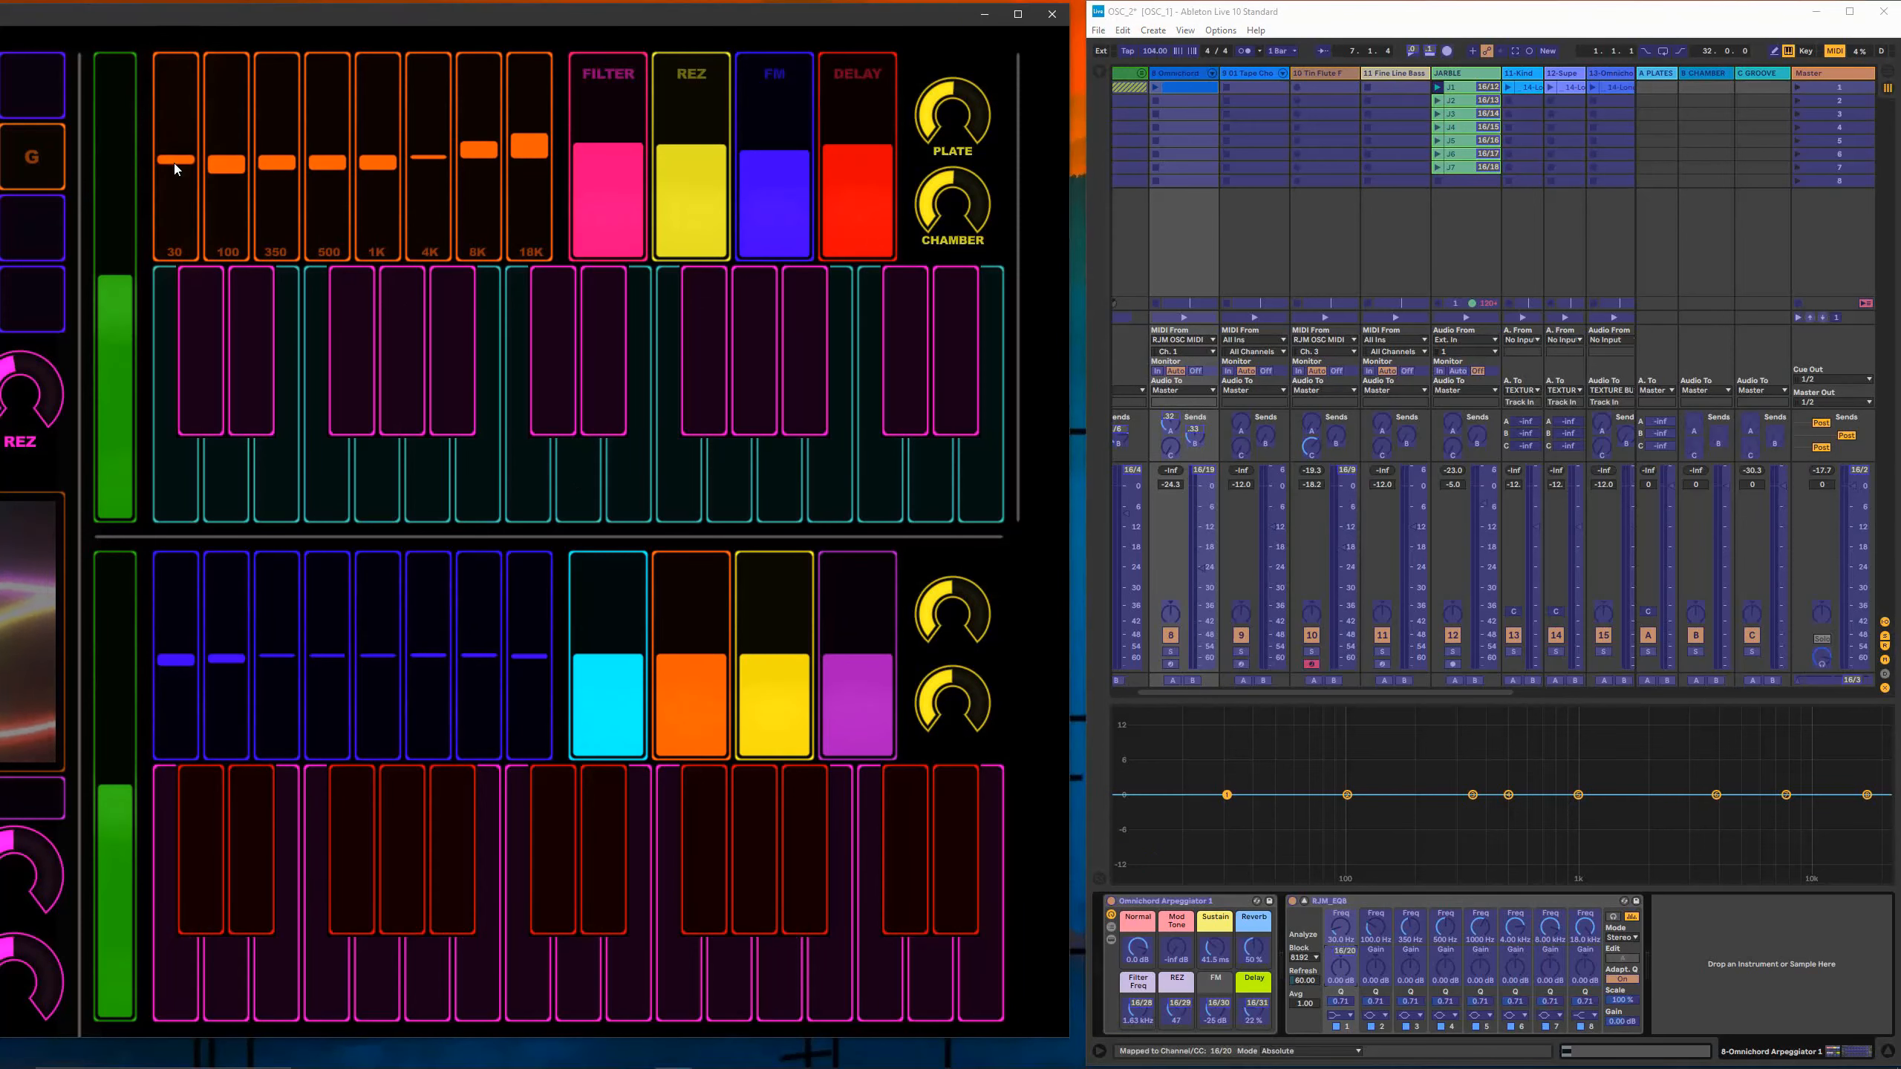
click(1373, 973)
click(346, 240)
click(217, 170)
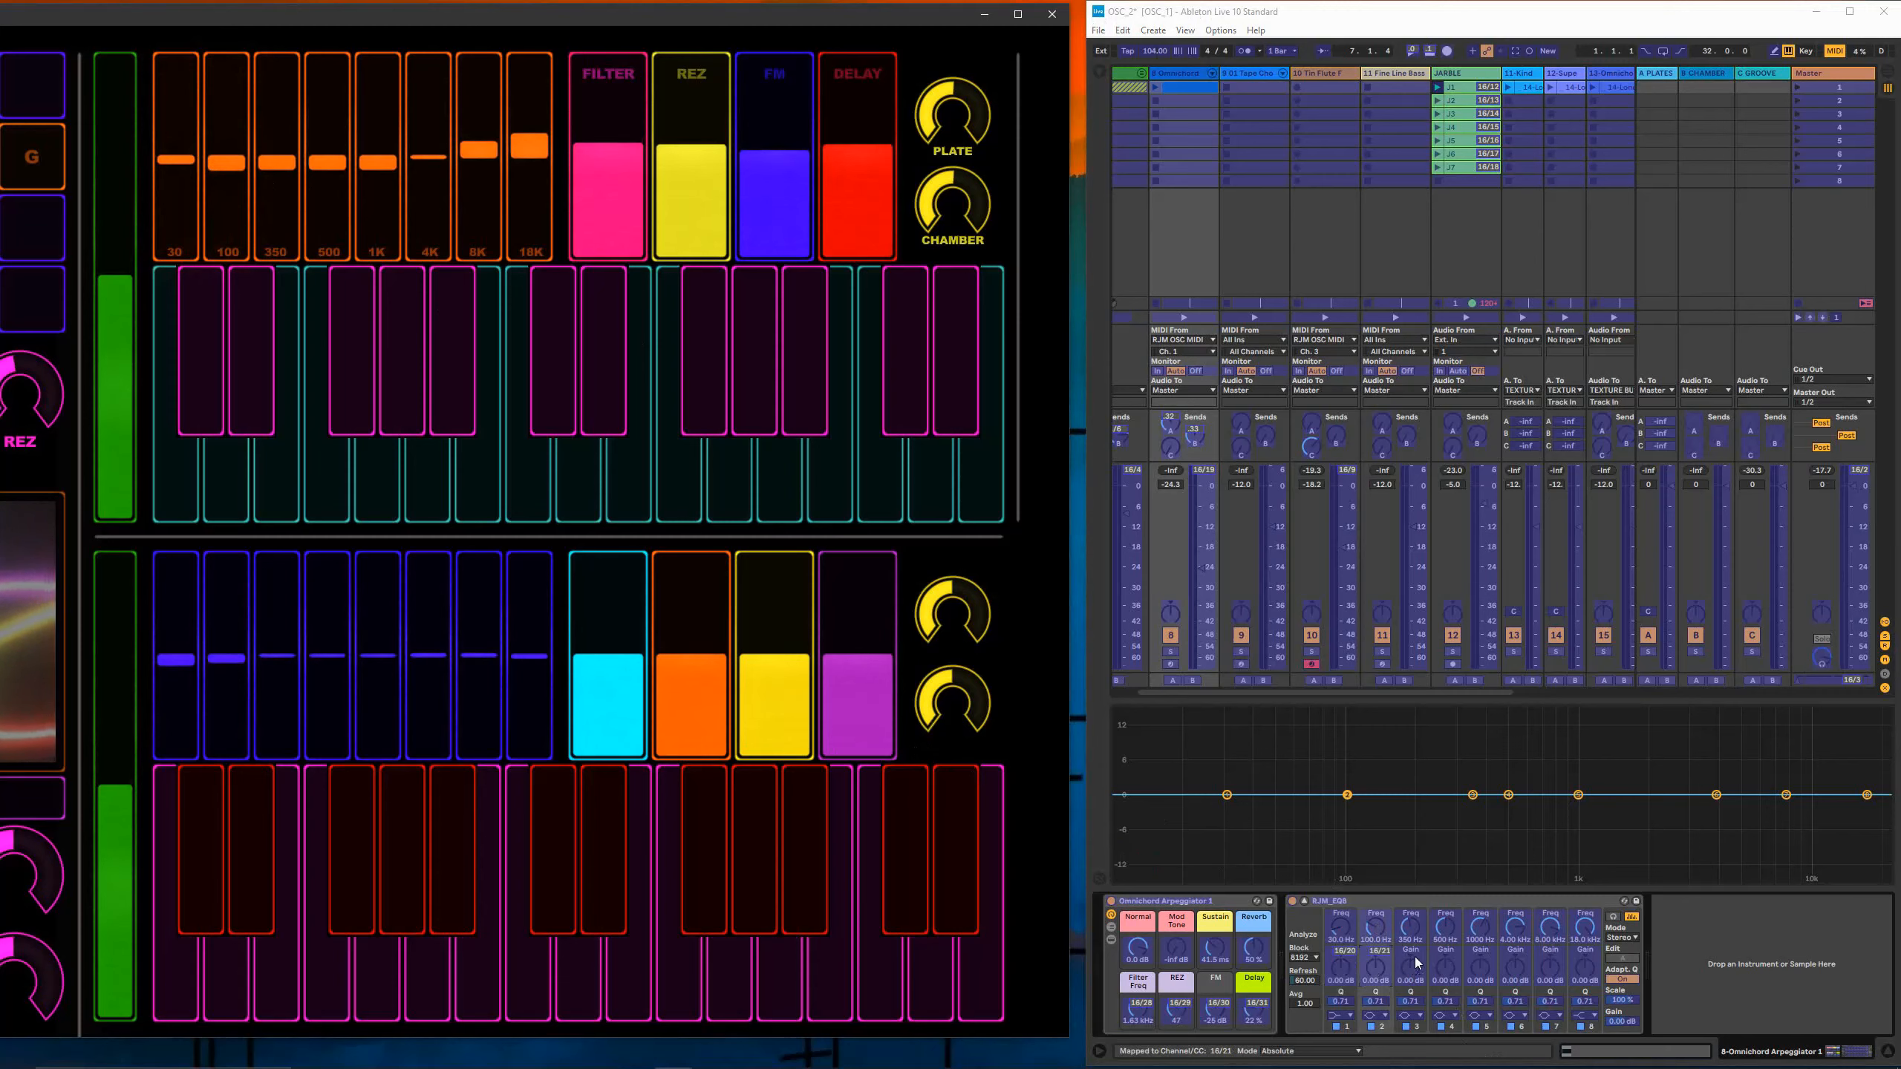
click(1413, 966)
click(692, 411)
click(278, 159)
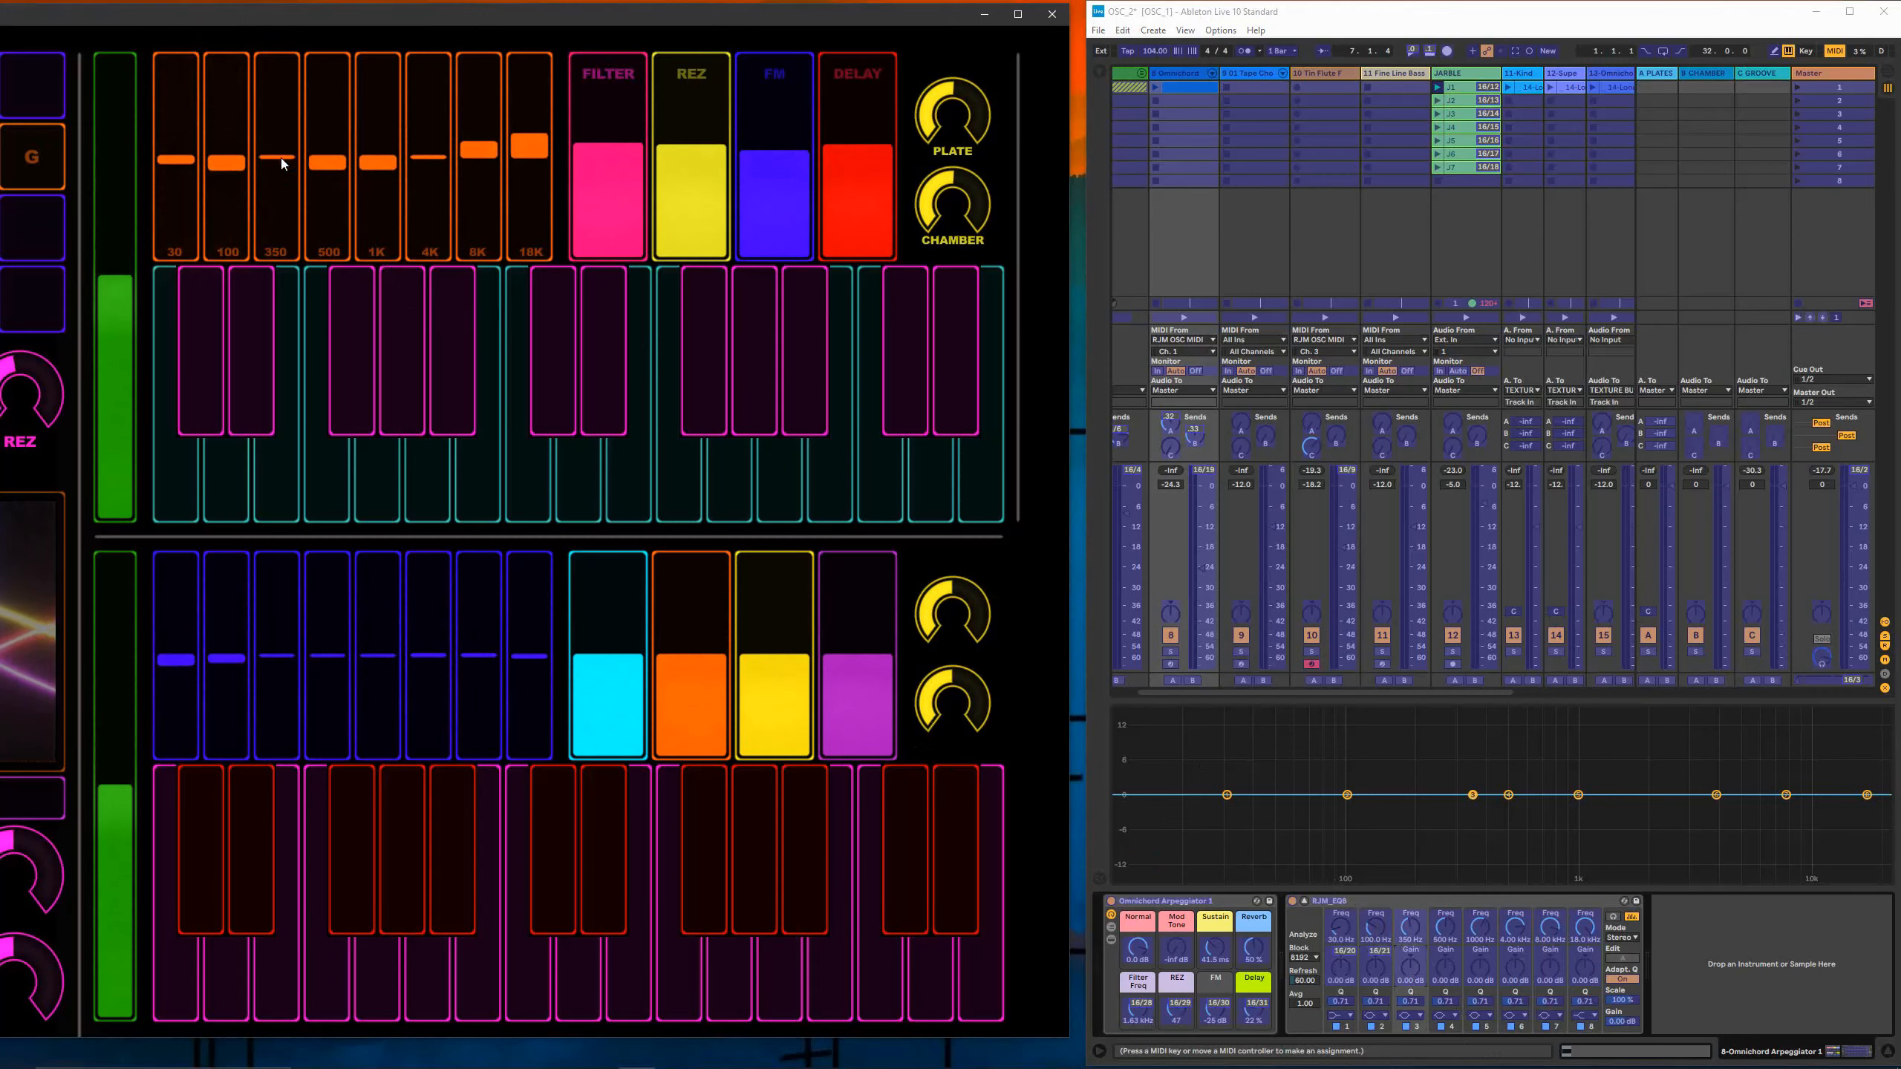
Step: Map the gains of equalizer bands 4 to 6 to the upper section's 500, 1K and 4K sliders
click(1445, 972)
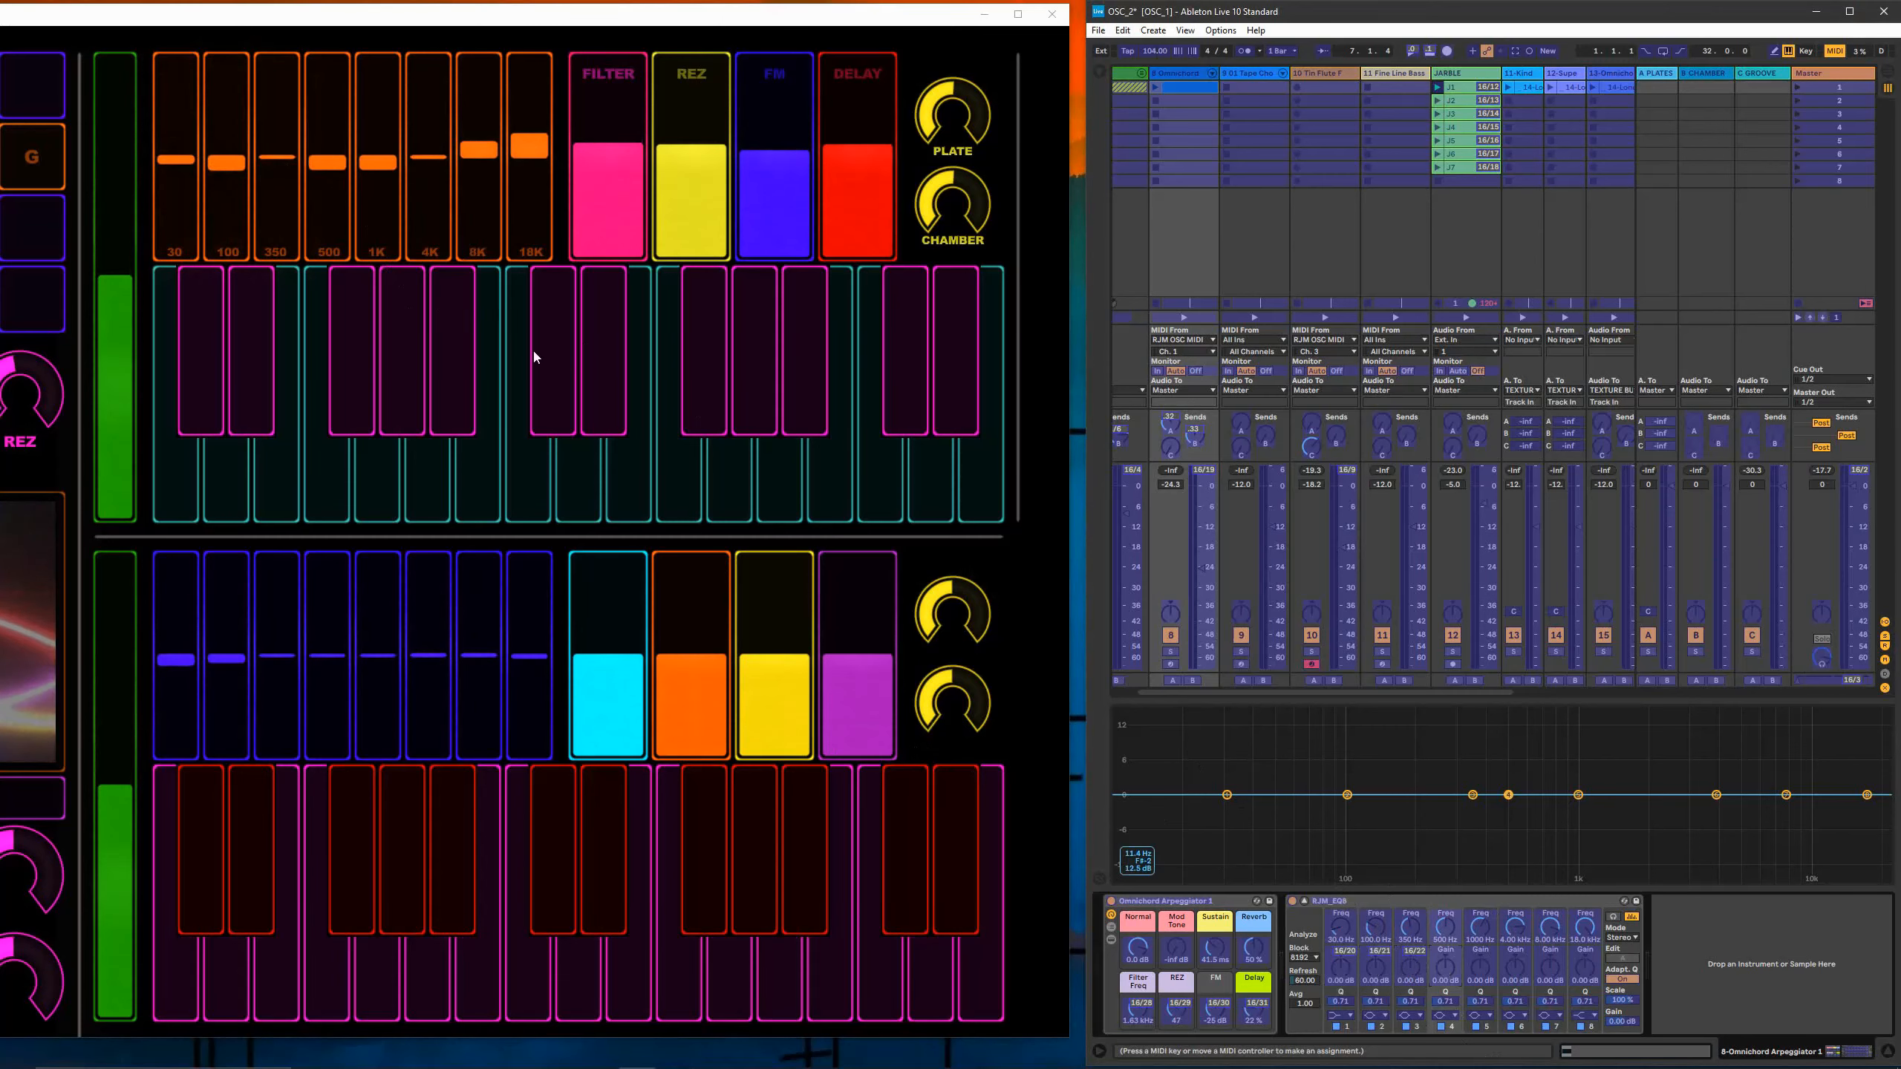
click(342, 167)
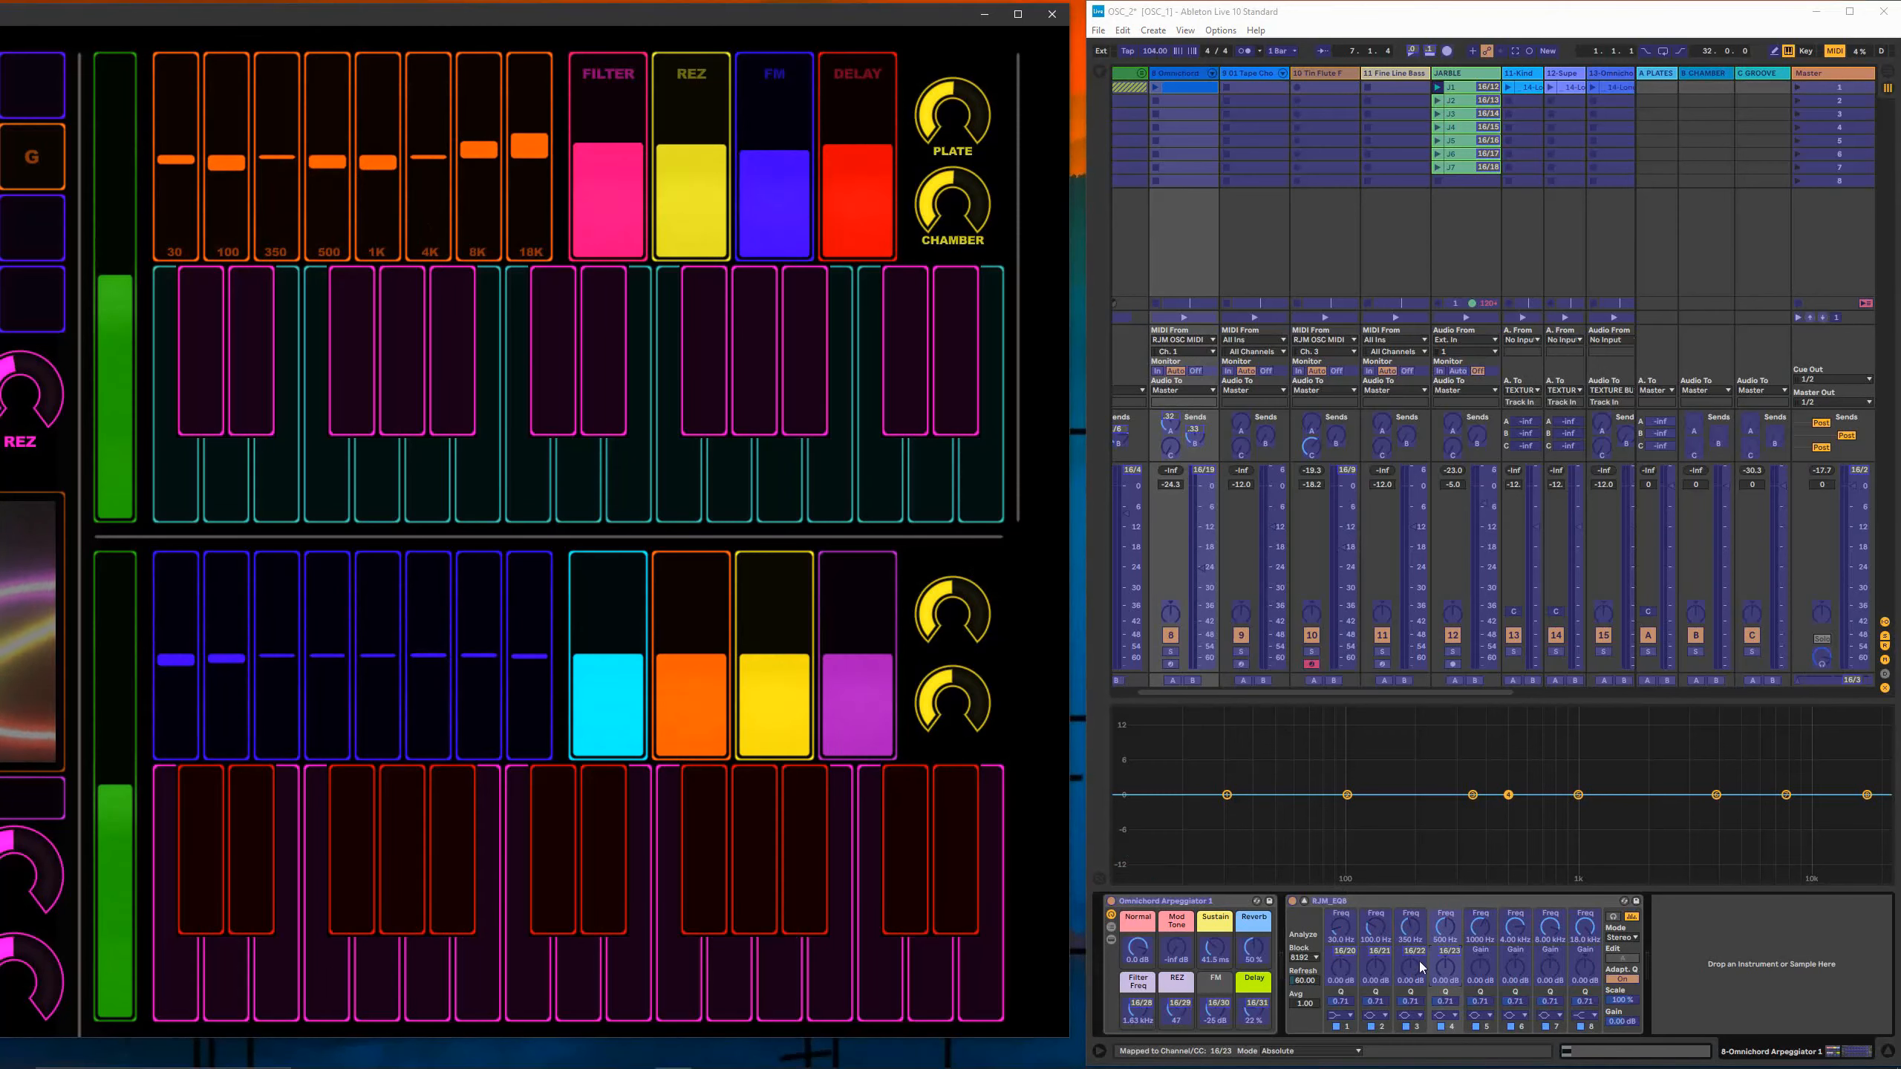
click(1478, 968)
click(379, 166)
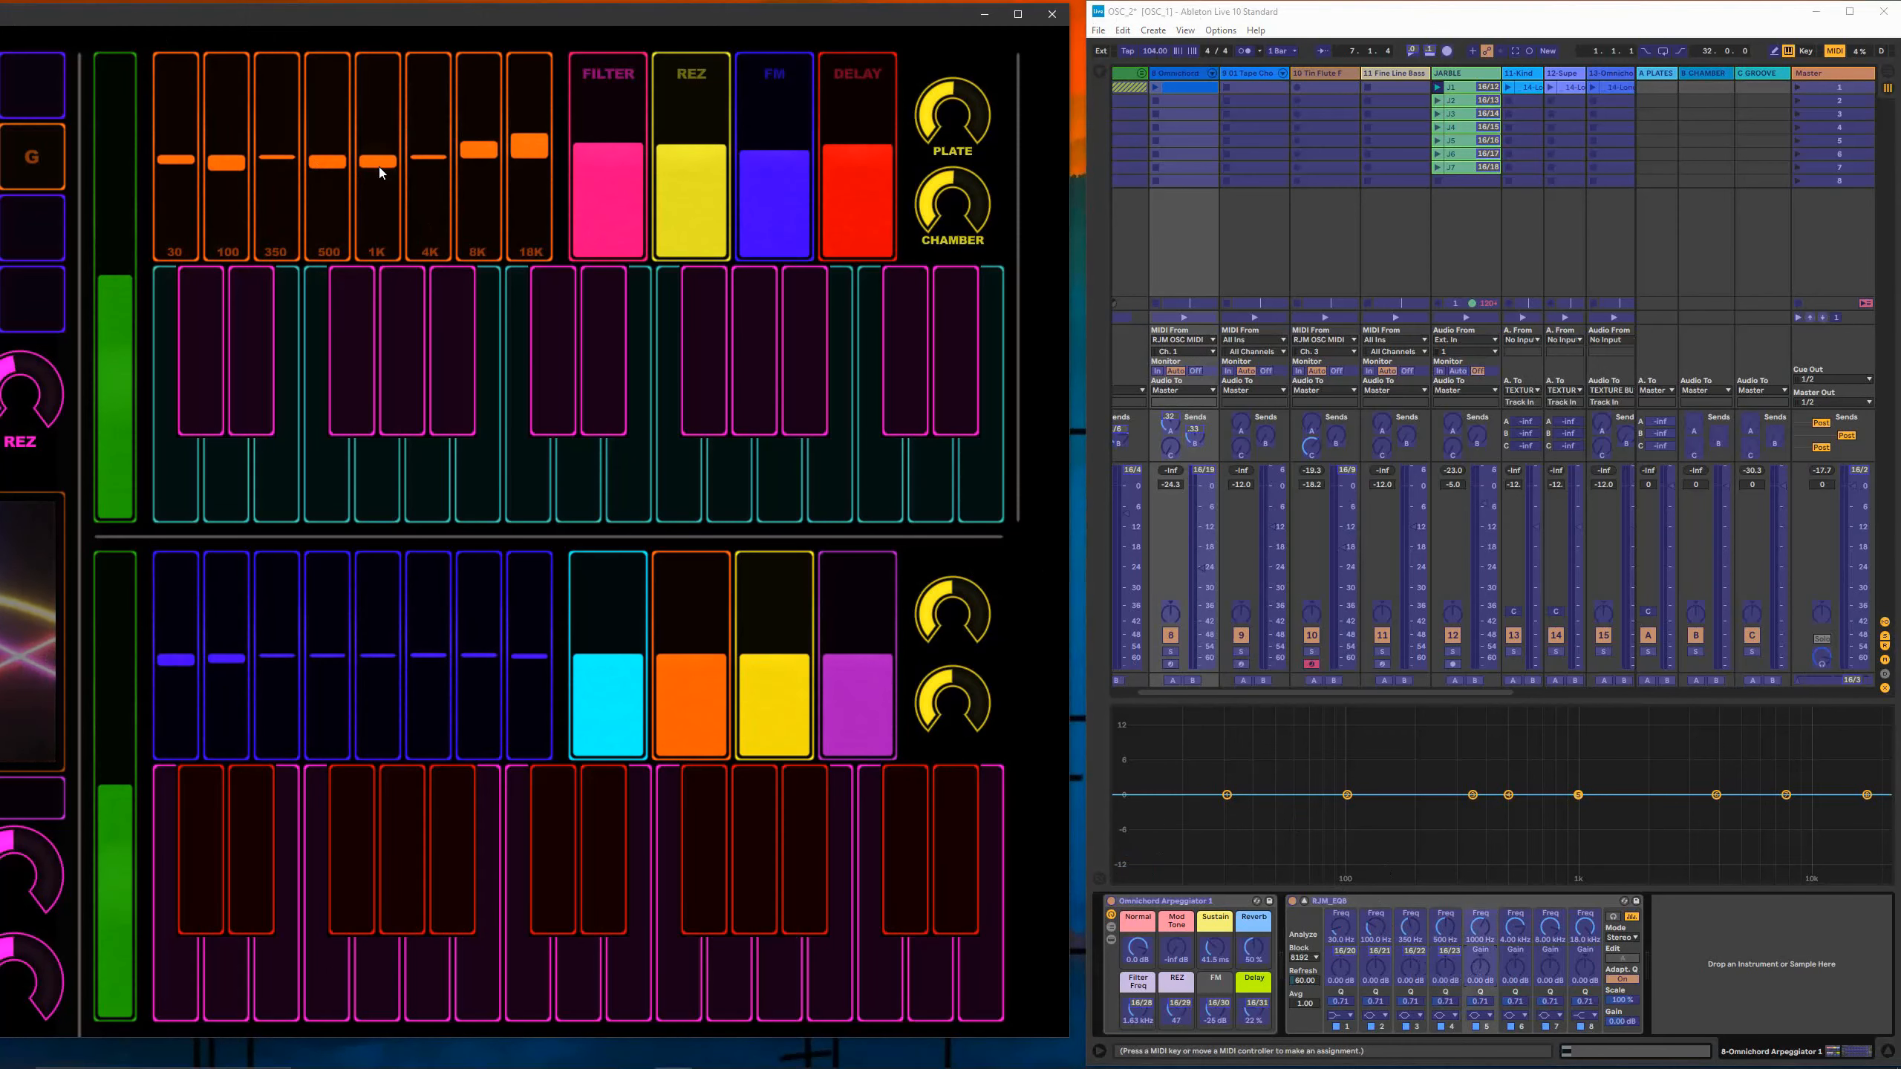
click(1511, 966)
click(448, 96)
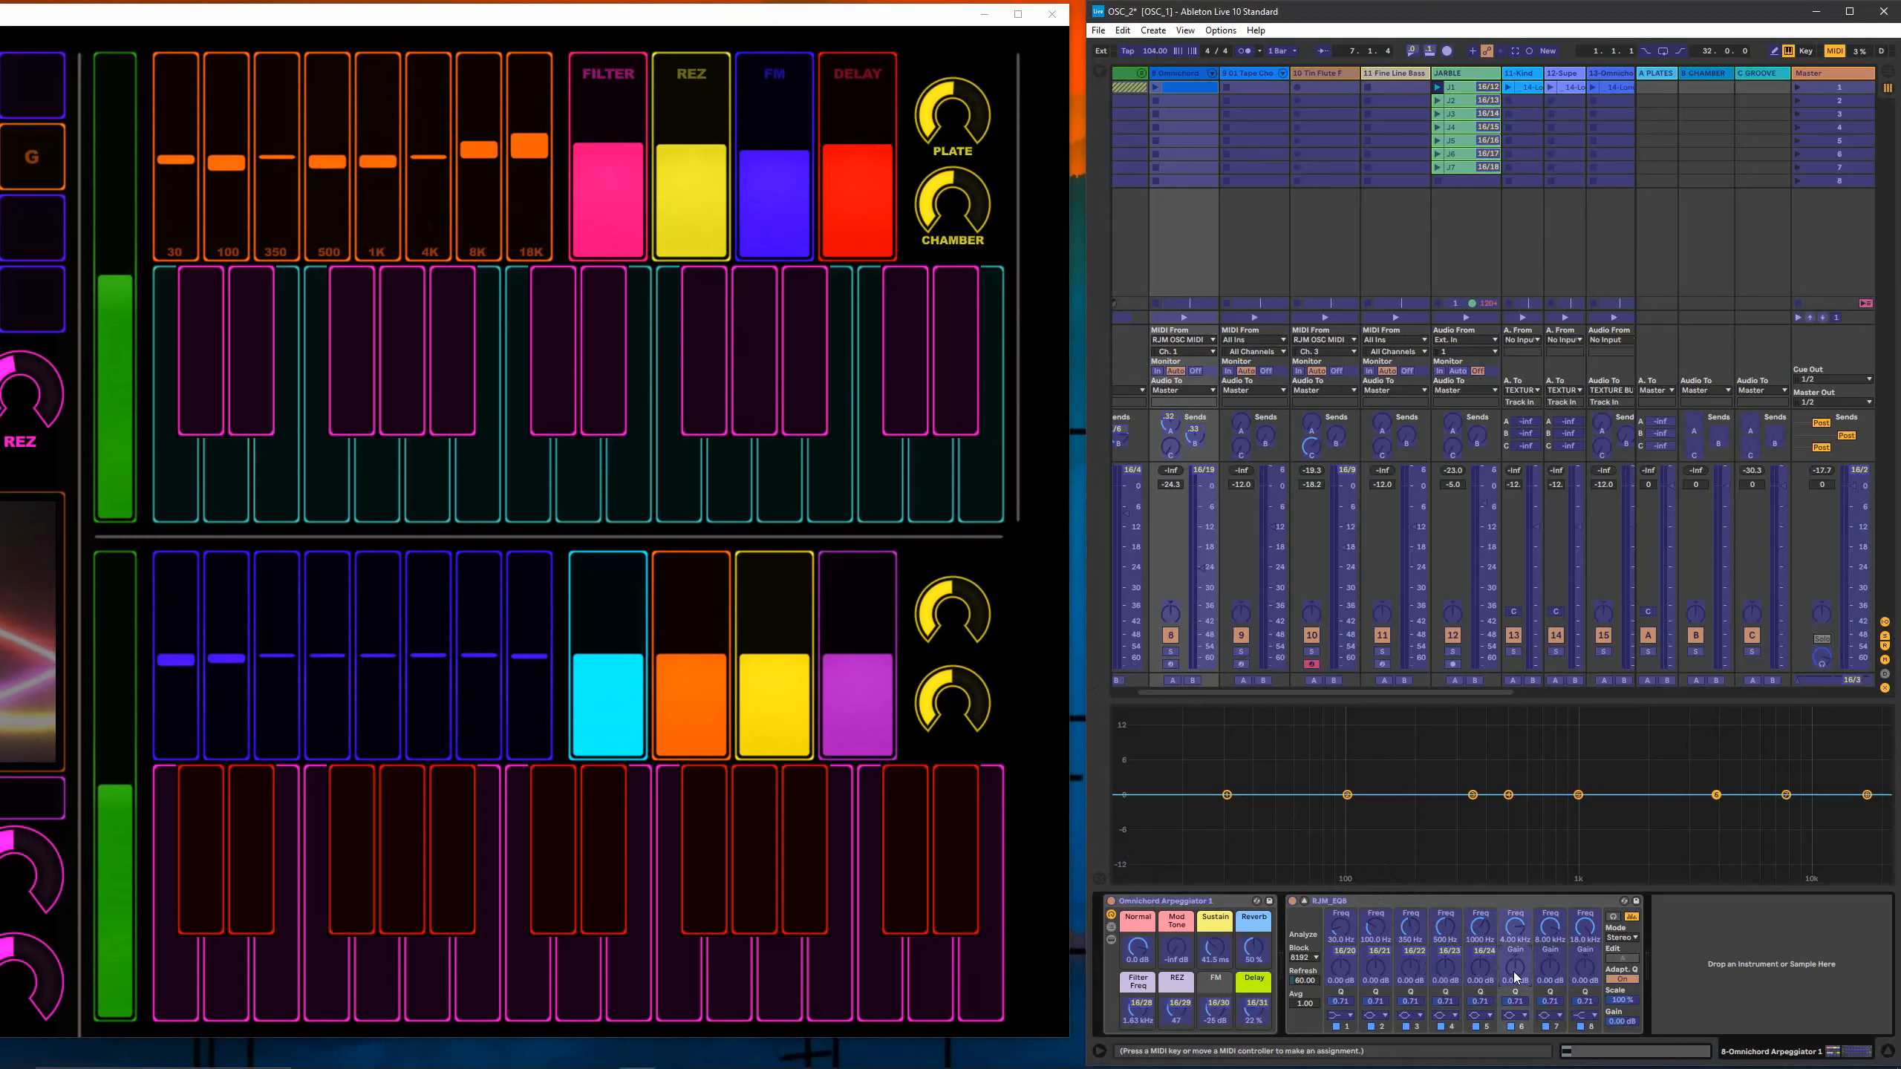
click(441, 162)
Step: Map the gains of equalizer bands 7 and 8 to the upper section's two highest-frequency EQ sliders
click(1556, 963)
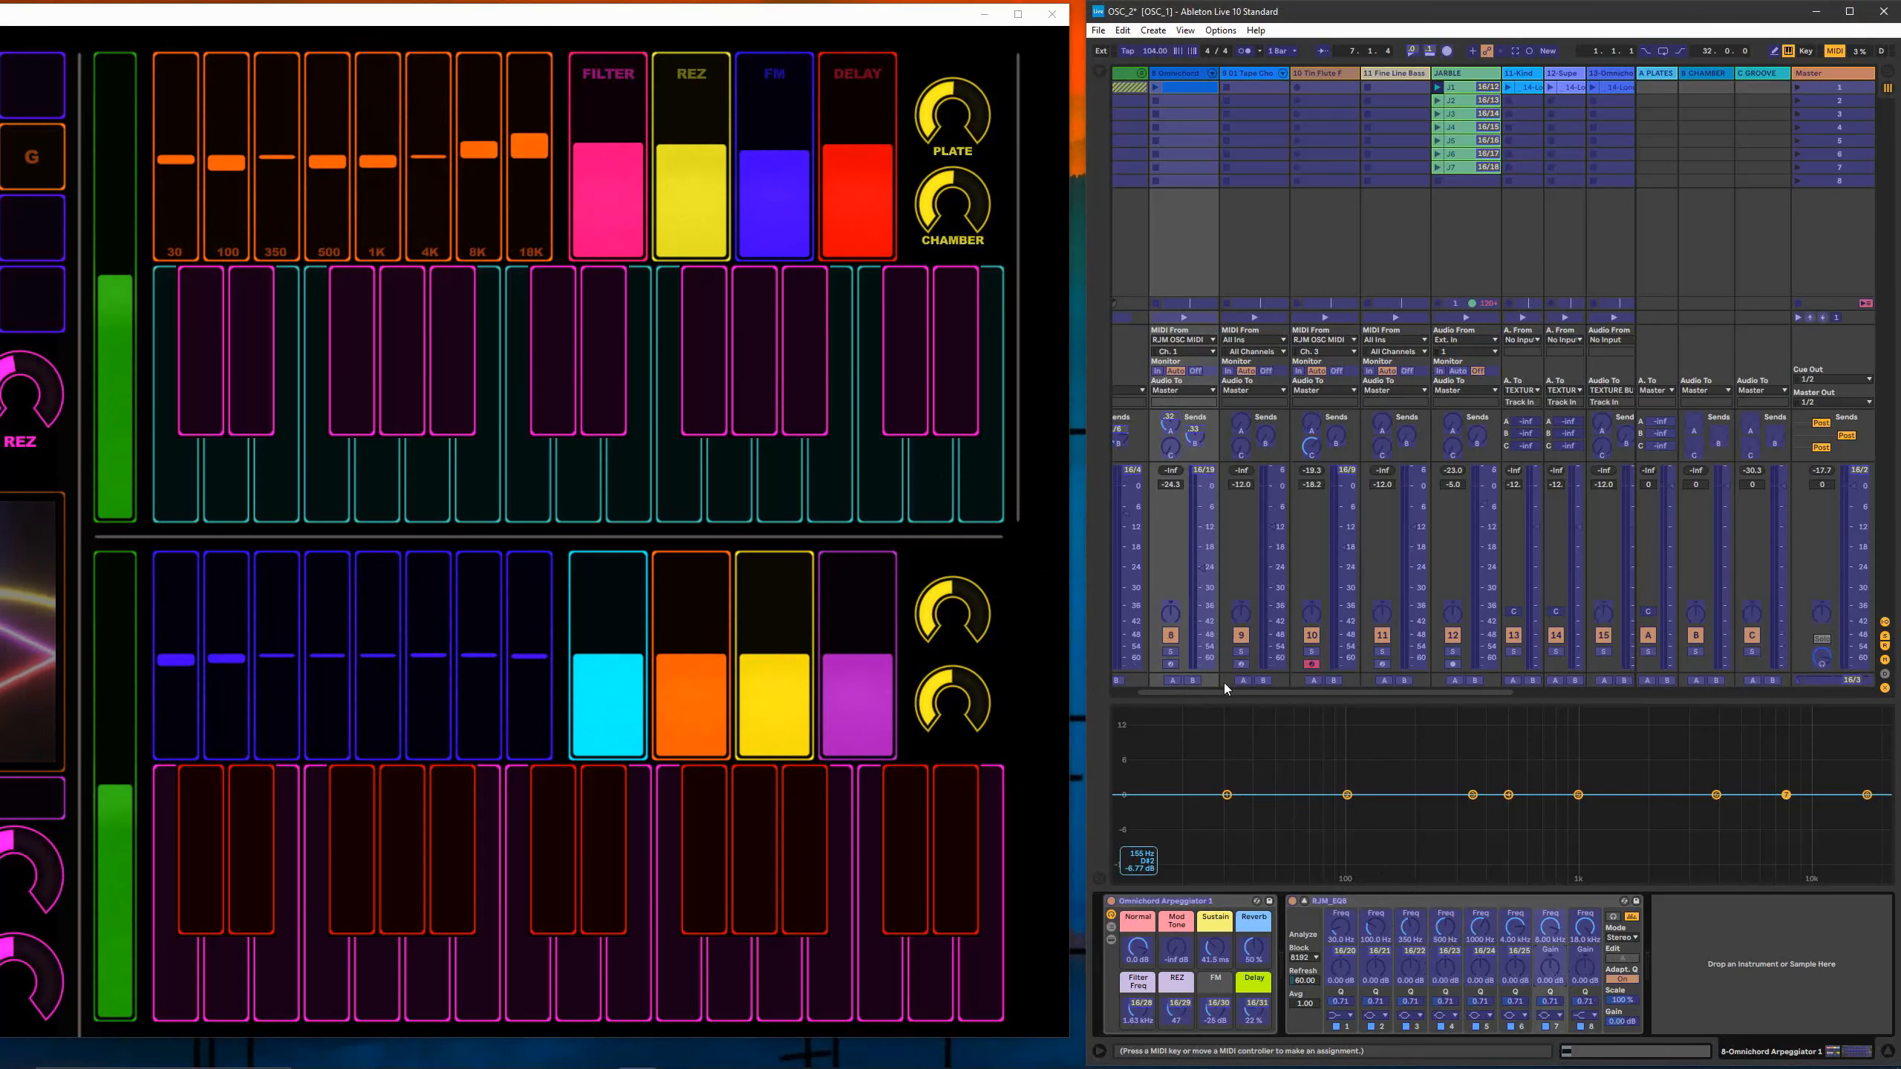
click(479, 154)
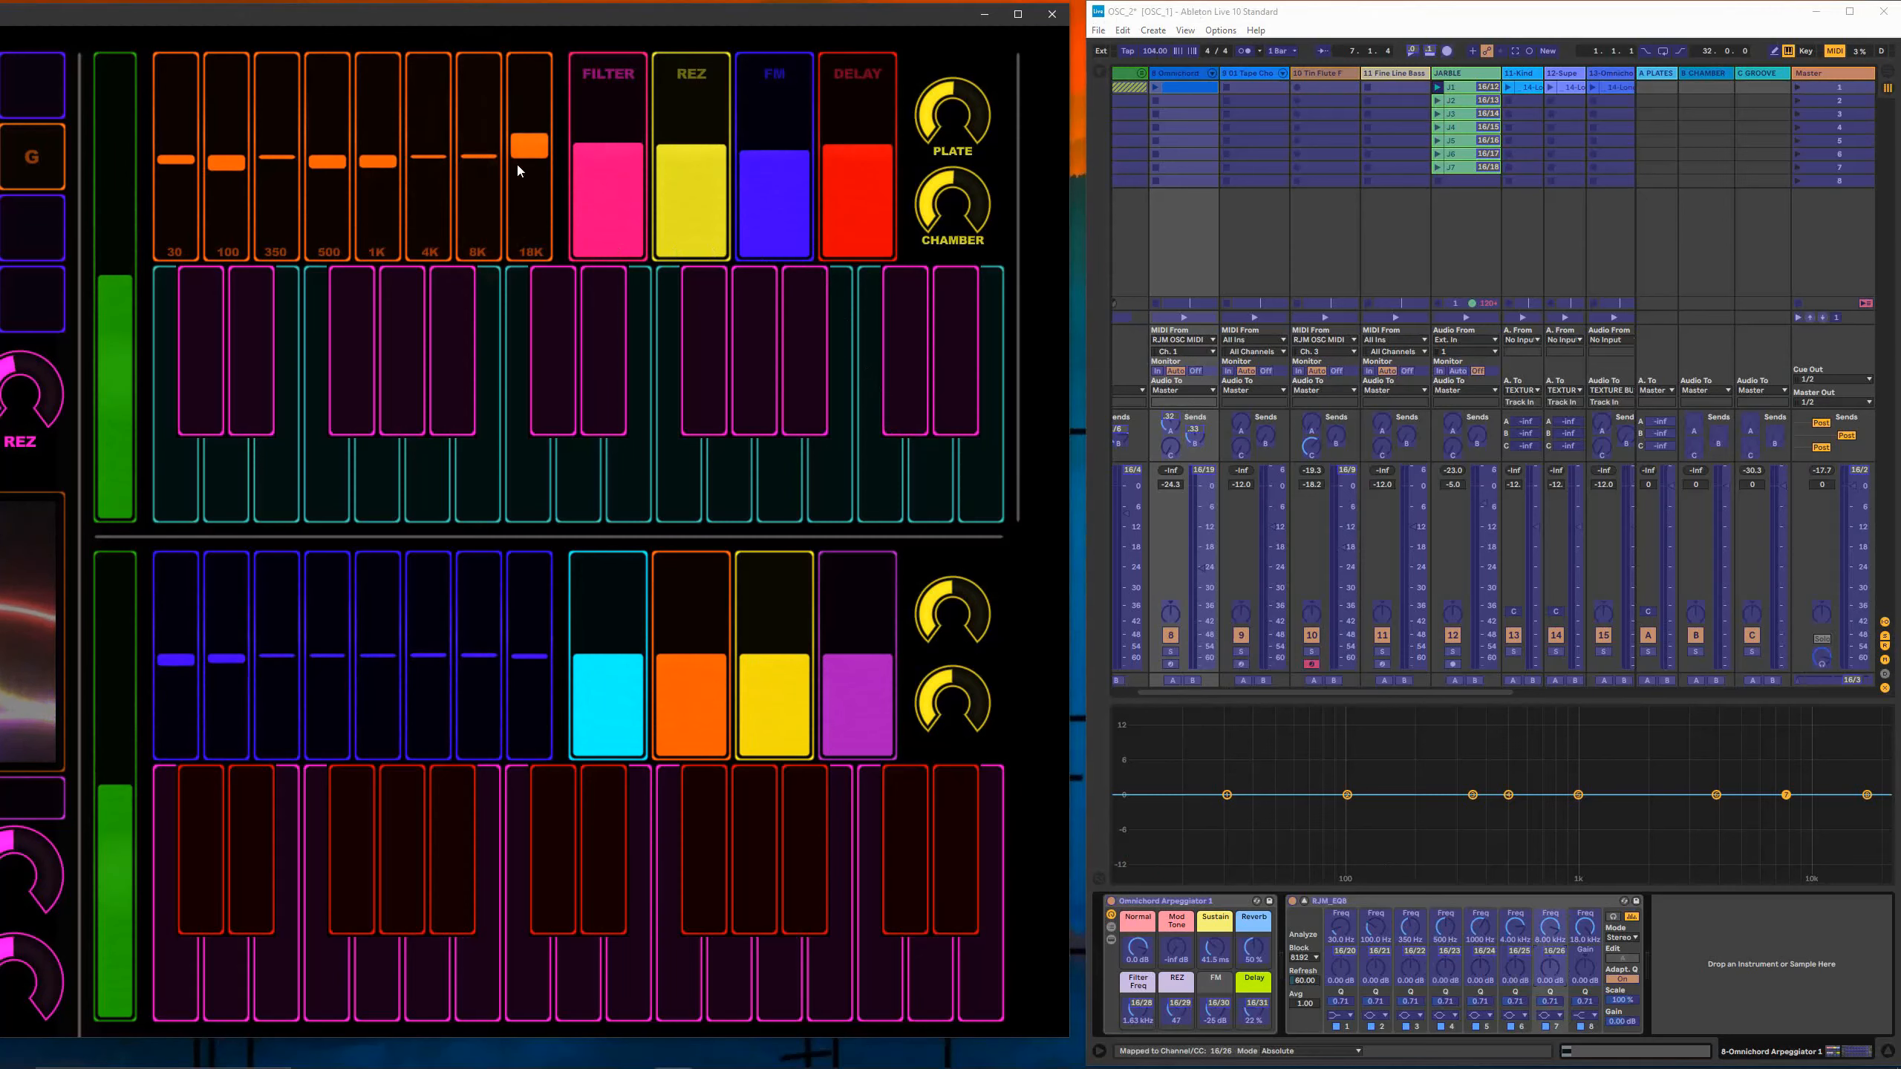
click(1581, 968)
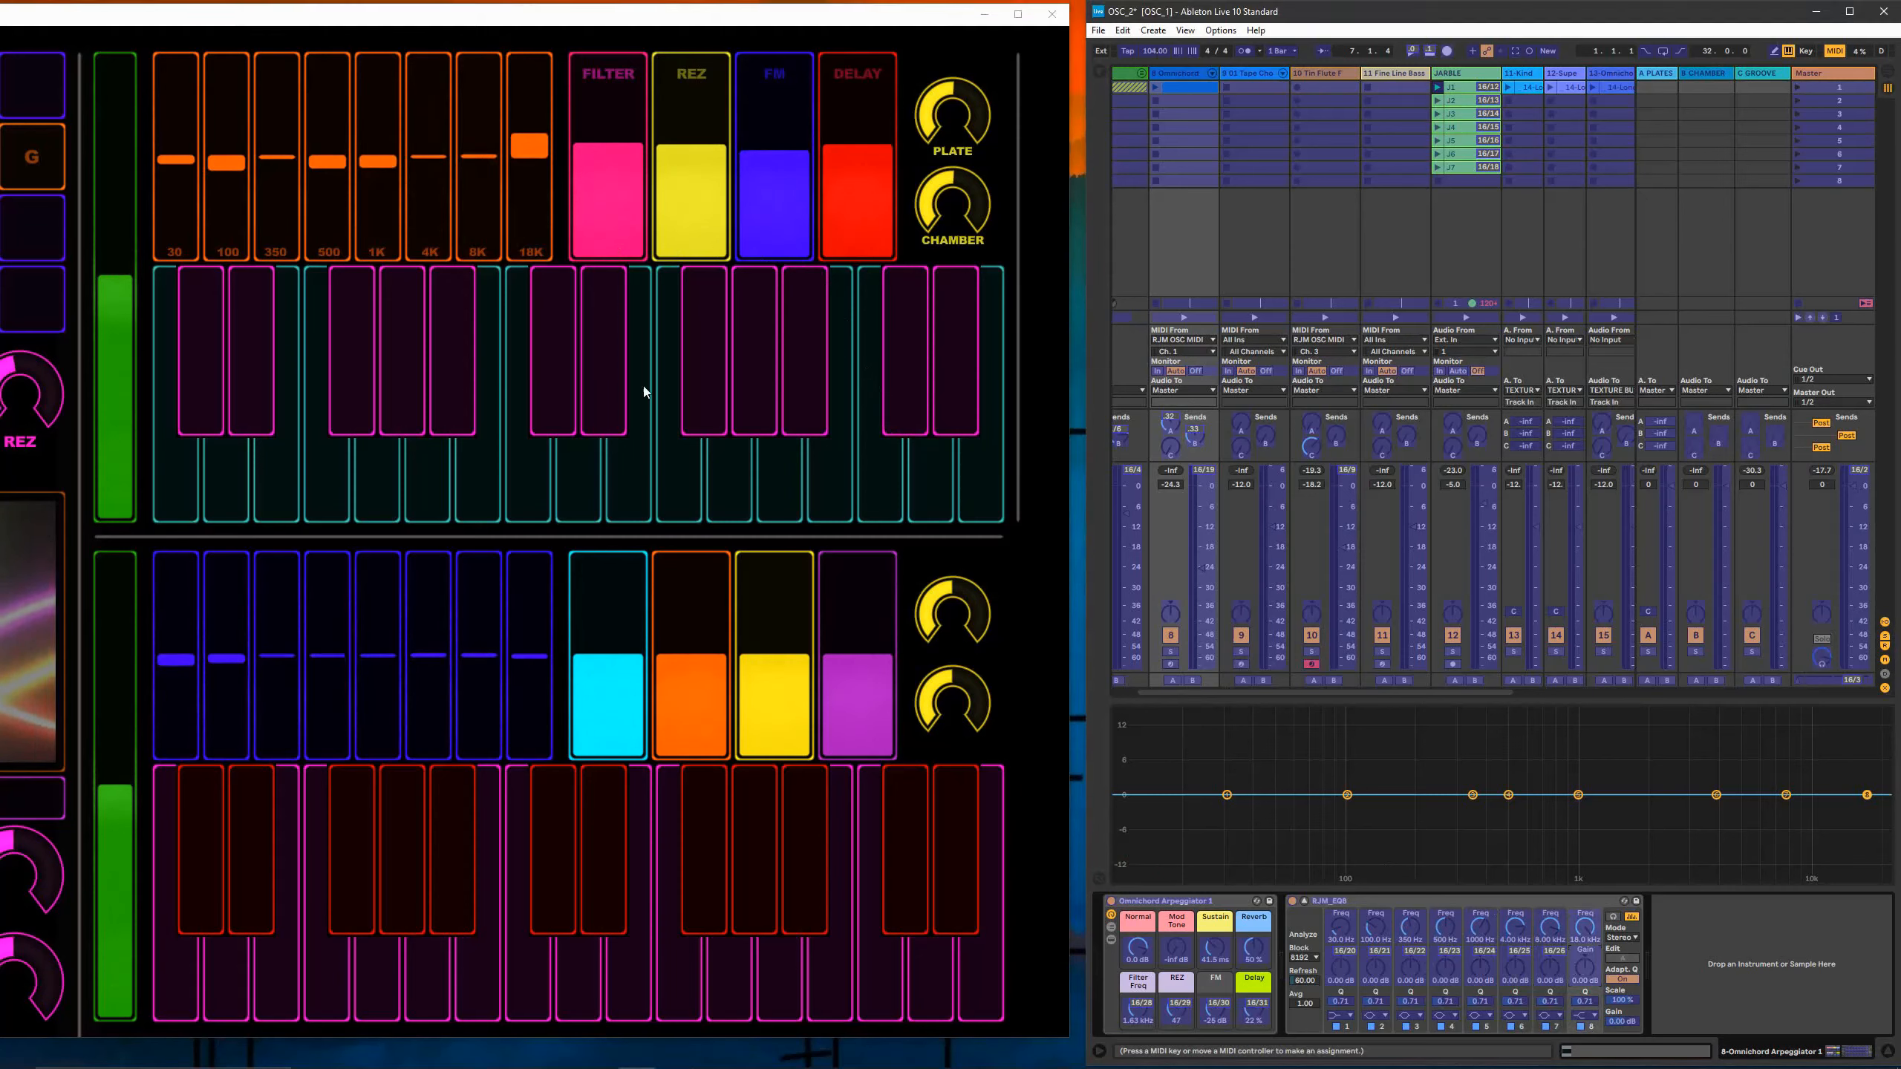
click(529, 155)
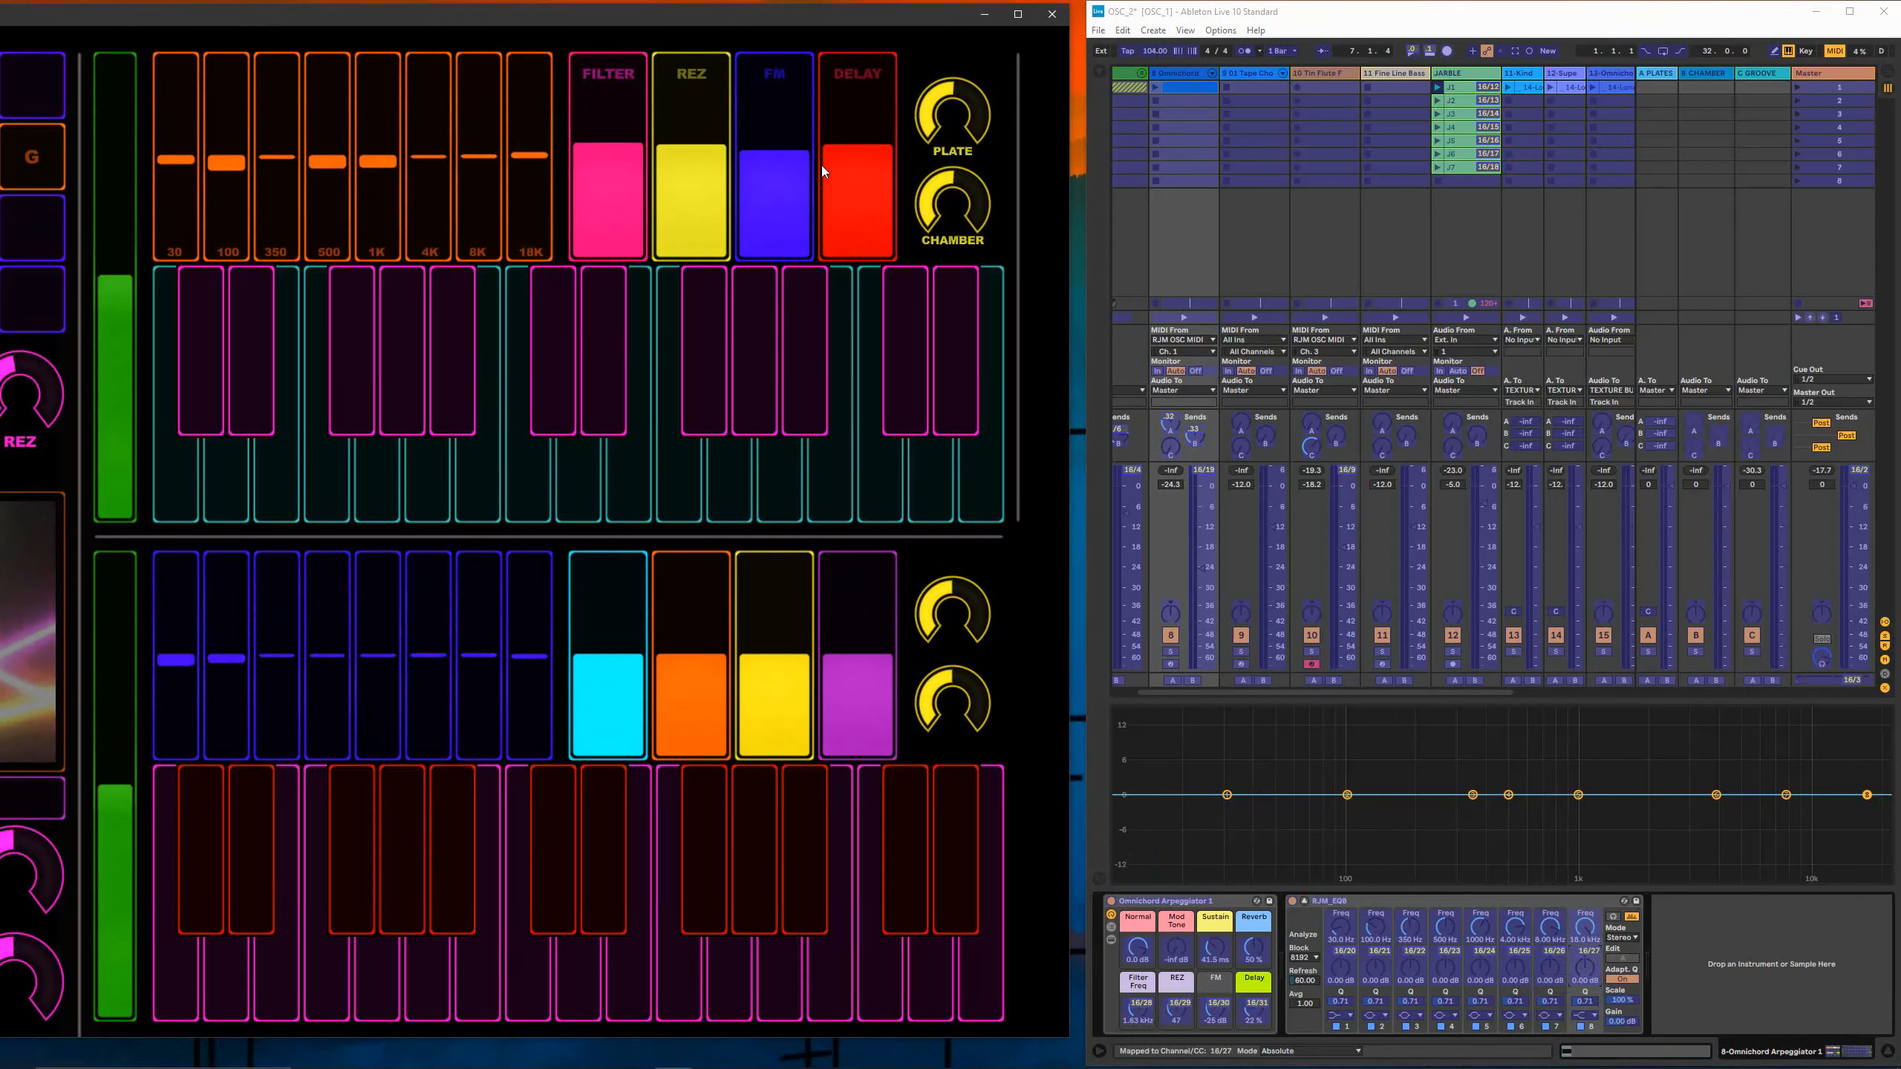
Step: Leave MIDI mapping mode and test the upper section's eight EQ sliders with a curve rising from lows to highs
click(1734, 921)
key(ctrl+m)
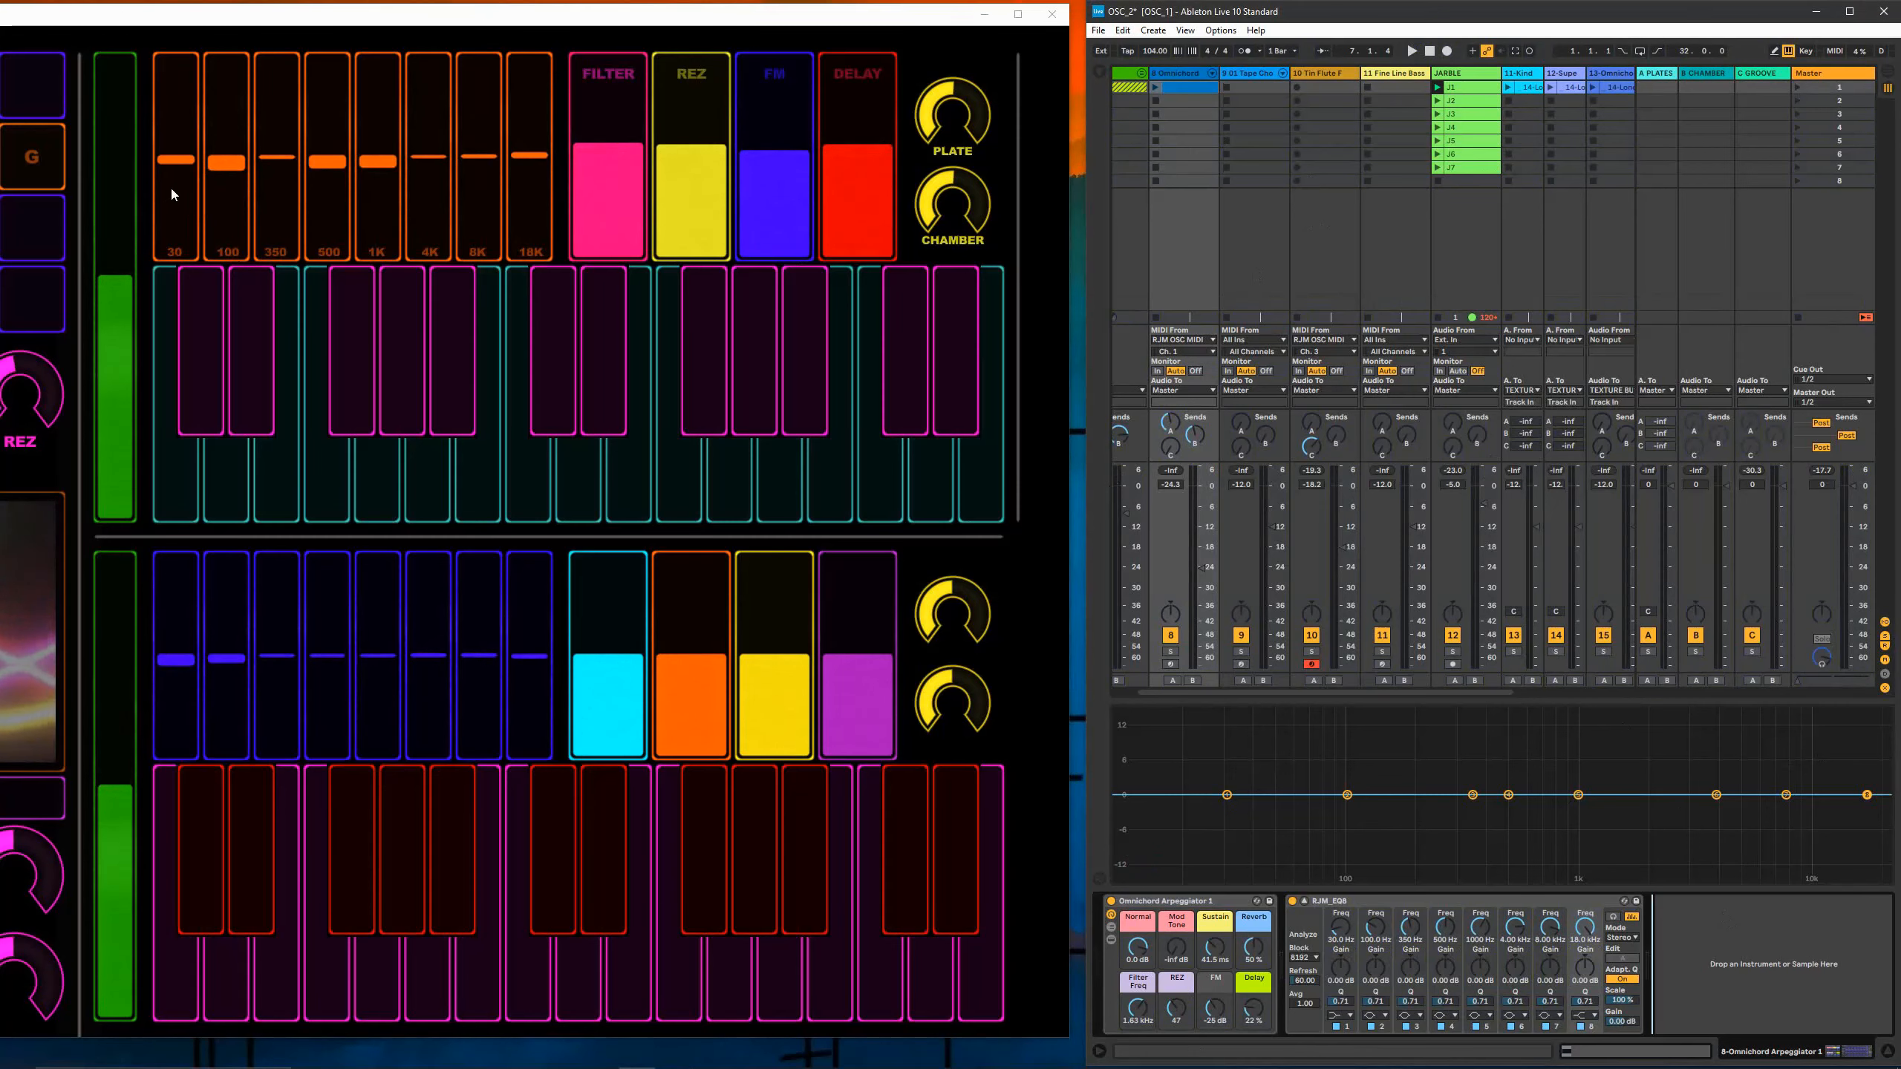
mouse_move(169, 184)
mouse_down()
mouse_move(476, 125)
mouse_move(508, 184)
mouse_move(300, 202)
mouse_move(190, 175)
mouse_move(521, 143)
mouse_move(216, 168)
mouse_move(394, 168)
mouse_move(531, 131)
mouse_move(172, 181)
mouse_move(330, 143)
mouse_move(510, 134)
mouse_move(182, 208)
mouse_move(398, 131)
mouse_move(519, 122)
mouse_move(258, 187)
mouse_move(364, 152)
mouse_move(484, 165)
mouse_move(537, 134)
mouse_up()
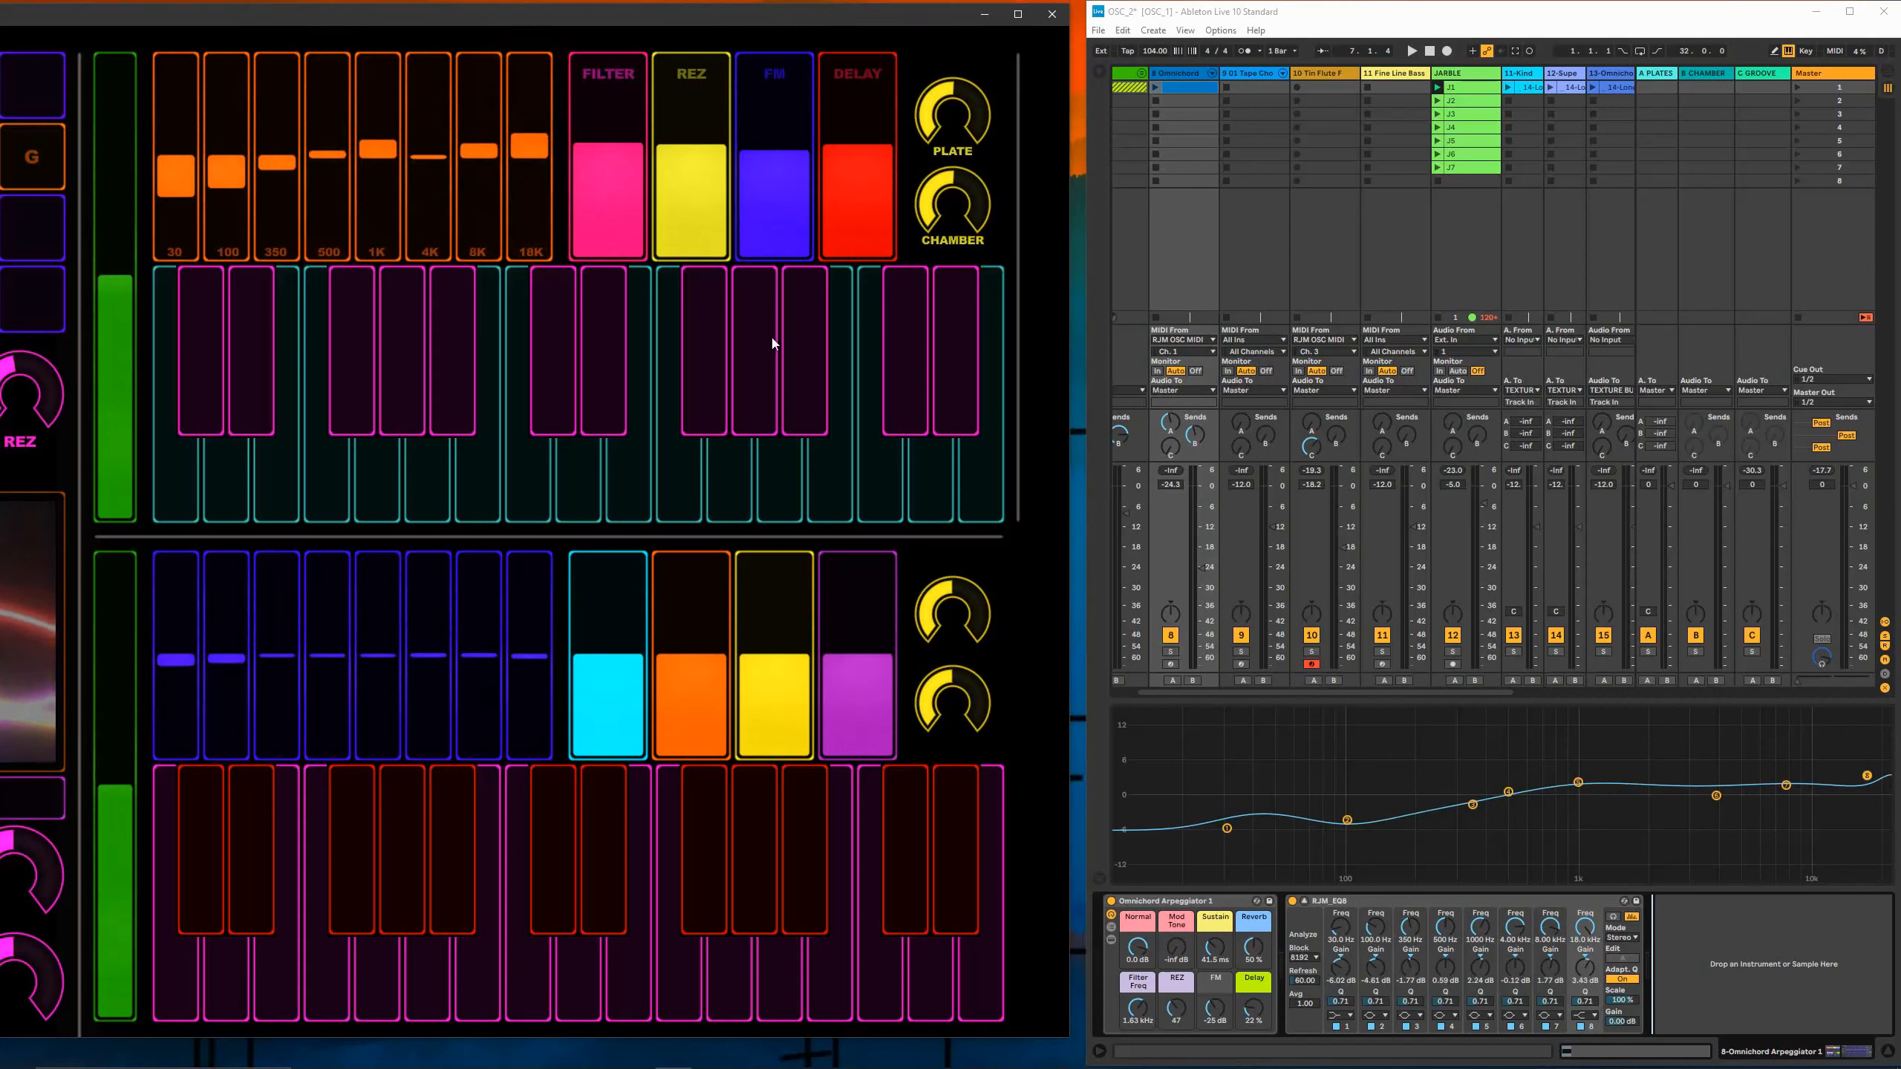
Step: Arm the Omnichord track, raise its level with the upper volume slider and play the upper keyboard's lowest white key
drag(1319, 693, 1253, 696)
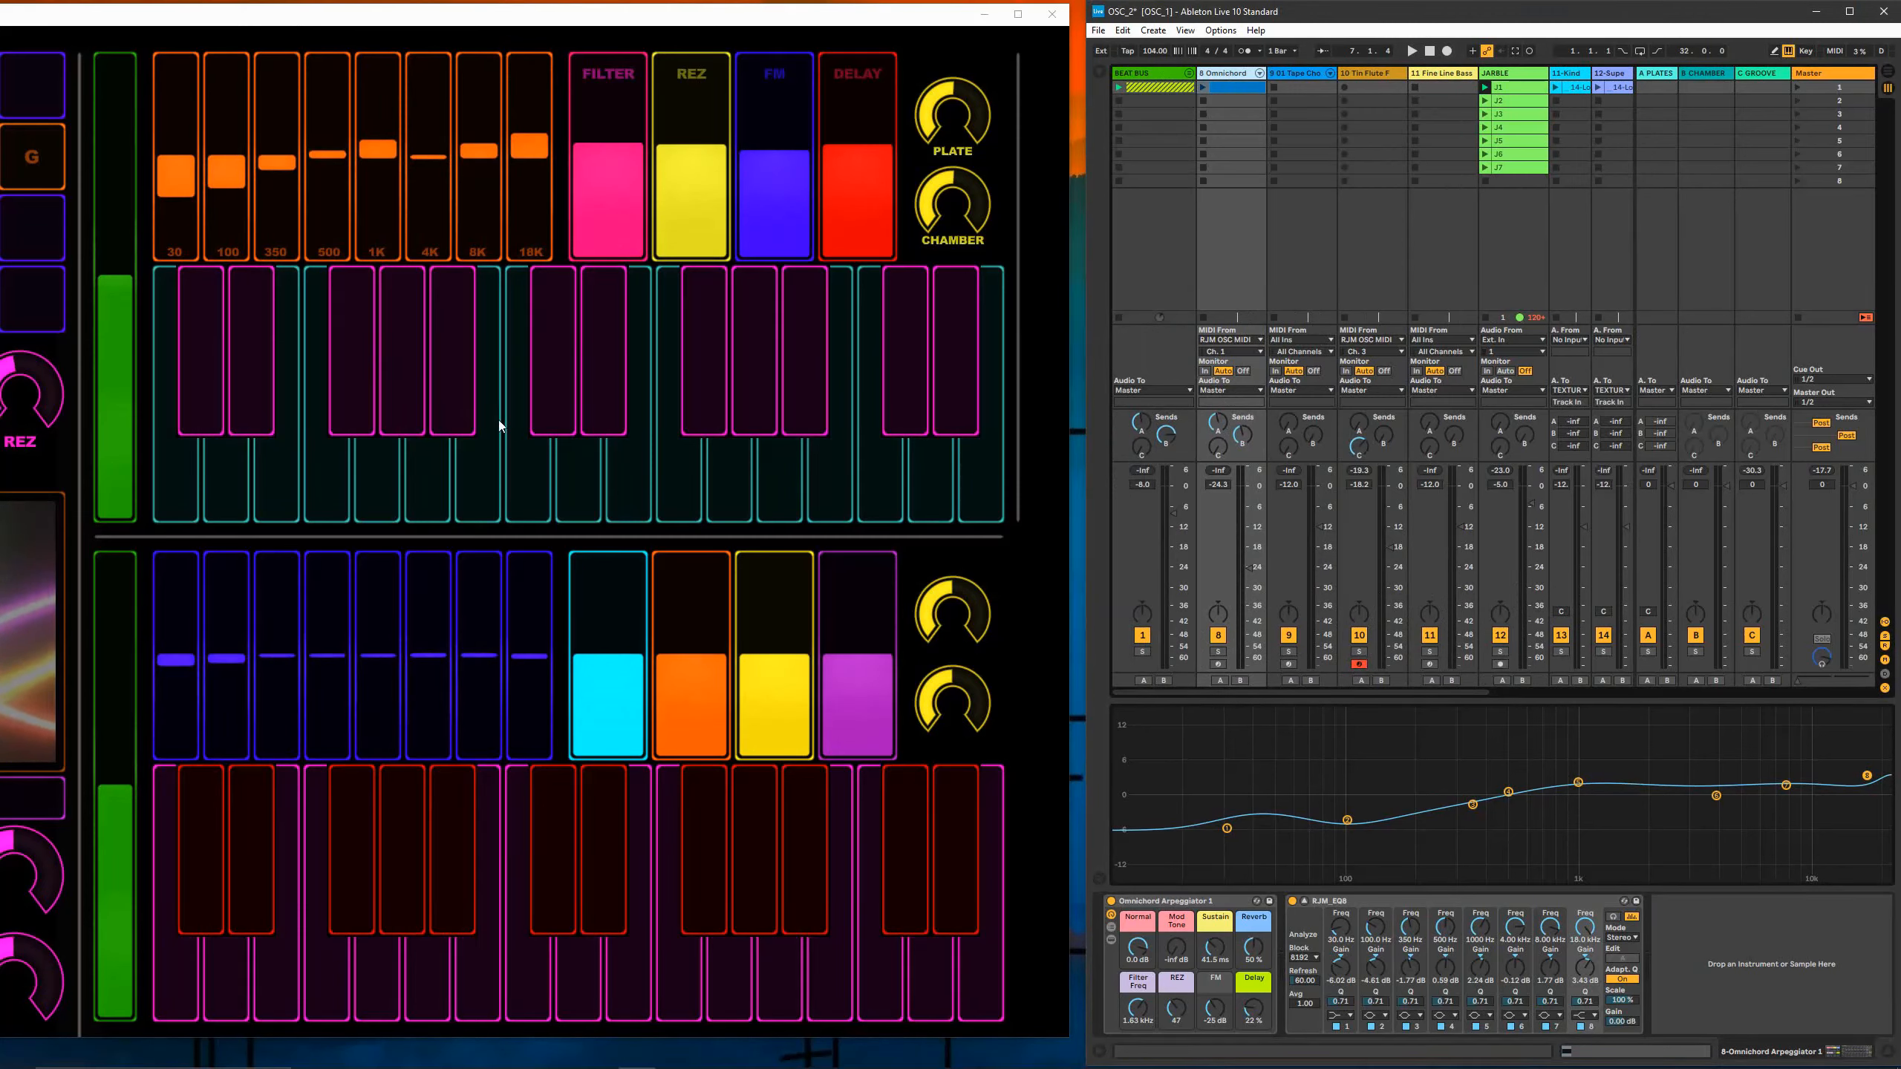
click(1220, 663)
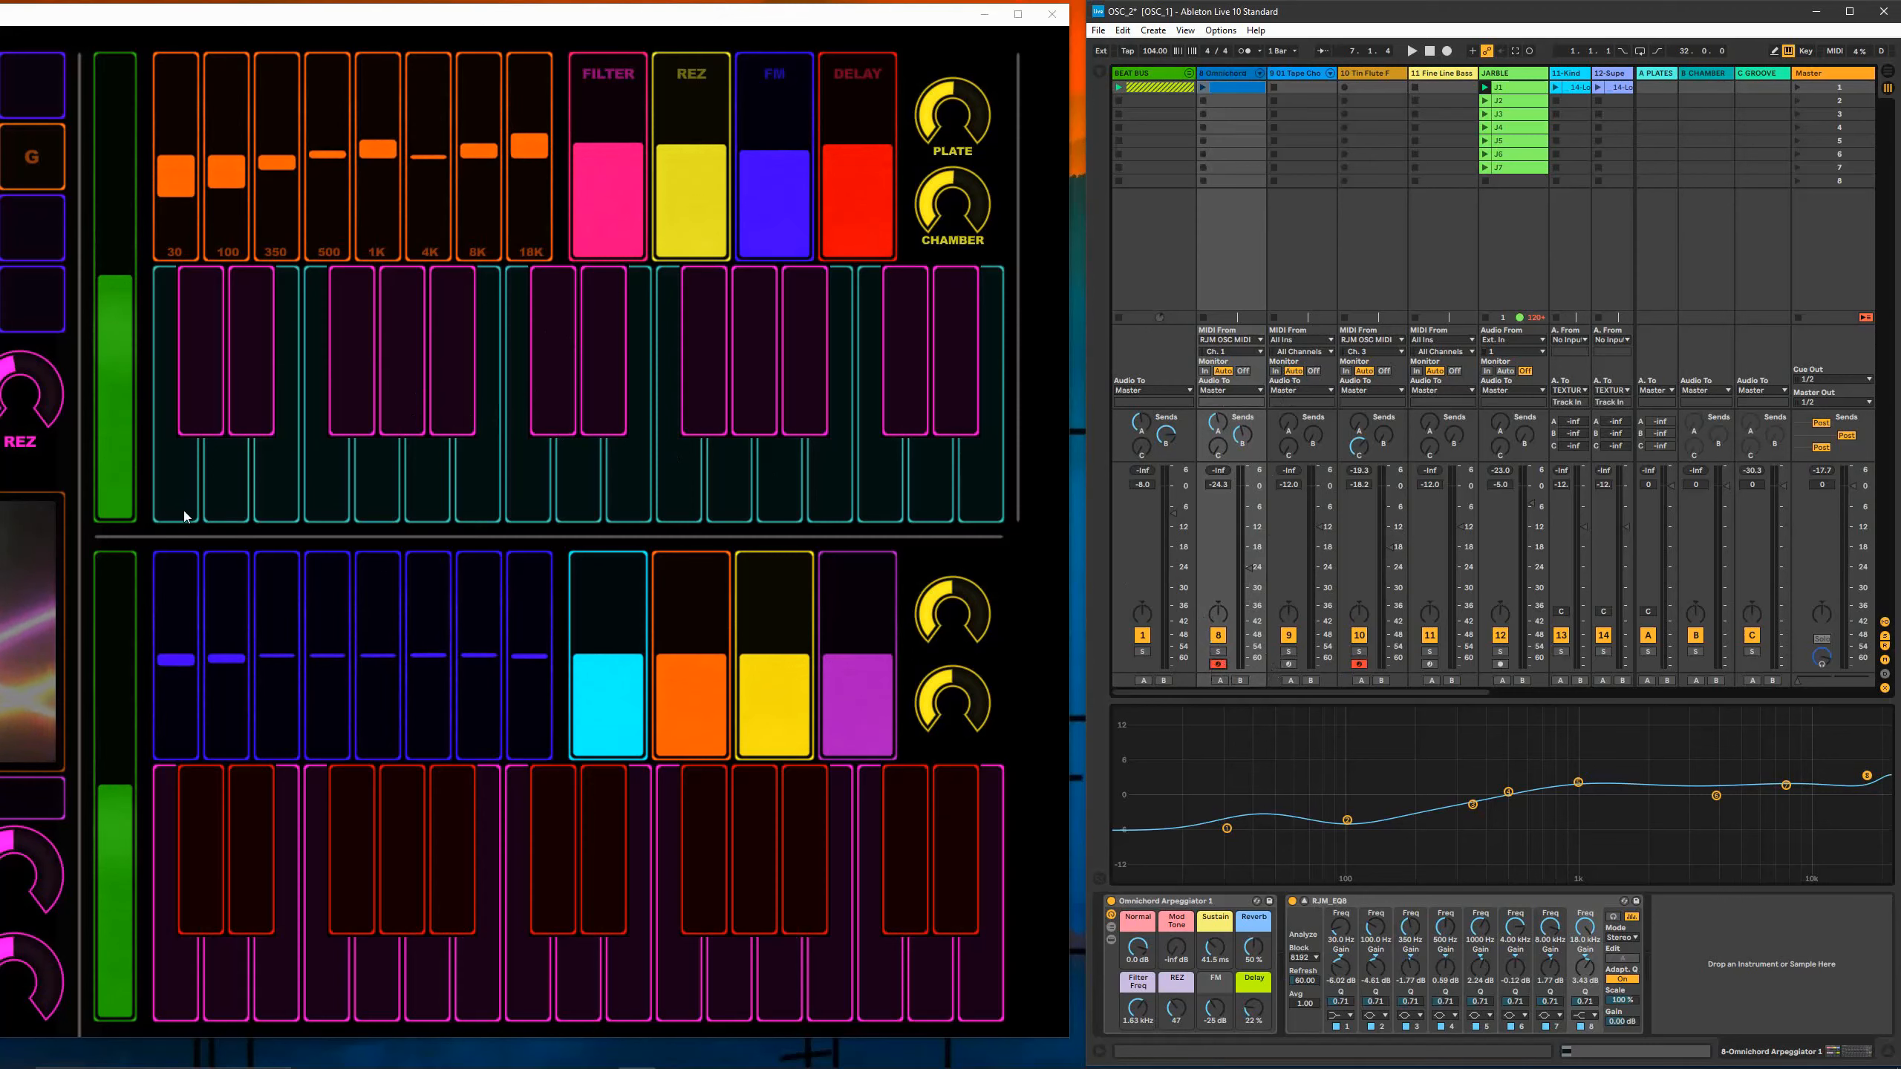
mouse_move(128, 300)
mouse_down()
mouse_move(90, 281)
mouse_move(131, 368)
mouse_move(117, 101)
mouse_move(120, 364)
mouse_move(117, 271)
mouse_up()
click(169, 473)
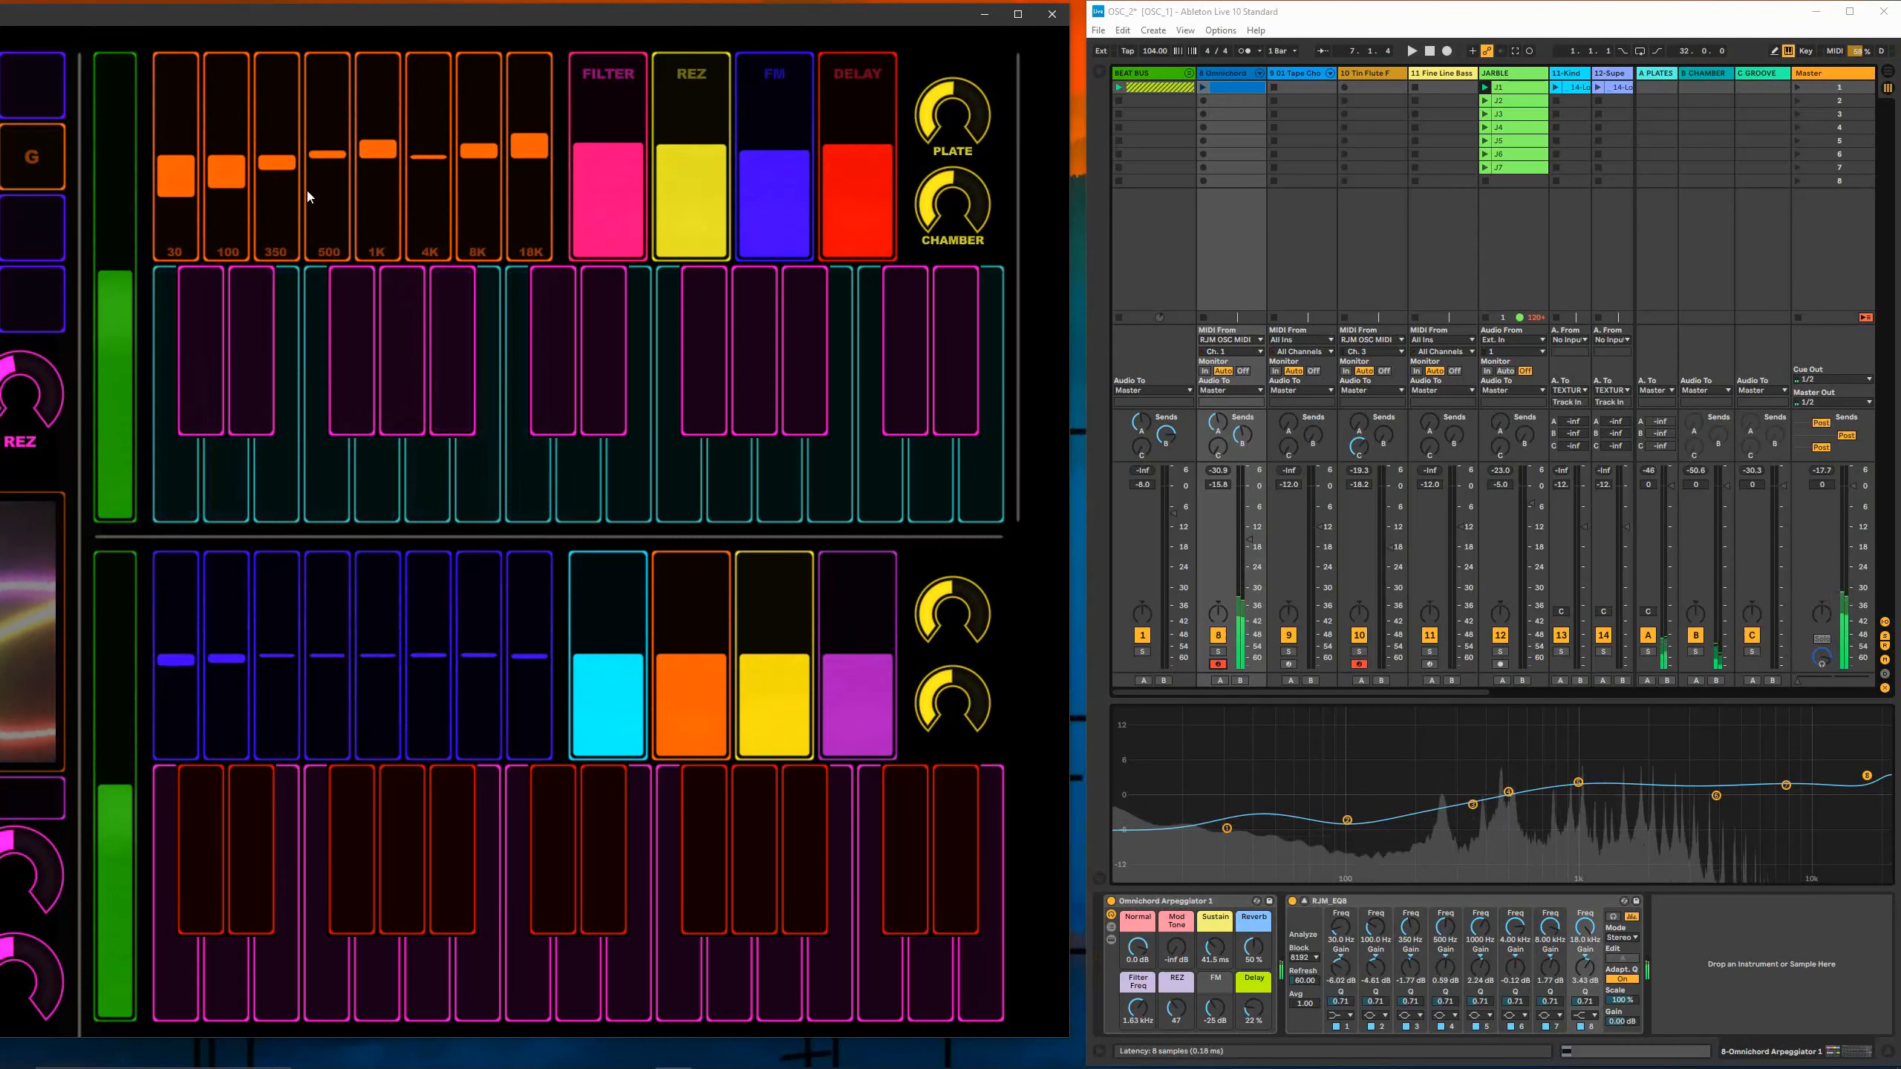
Step: Reshape the upper EQ curve while the note sounds, and lower the FILTER slider and the REZ slider to 40
mouse_move(174, 233)
mouse_down()
mouse_move(549, 202)
mouse_move(305, 251)
mouse_move(187, 225)
mouse_move(533, 227)
mouse_move(542, 137)
mouse_move(159, 187)
mouse_move(158, 216)
mouse_move(330, 154)
mouse_move(466, 164)
mouse_move(541, 144)
mouse_up()
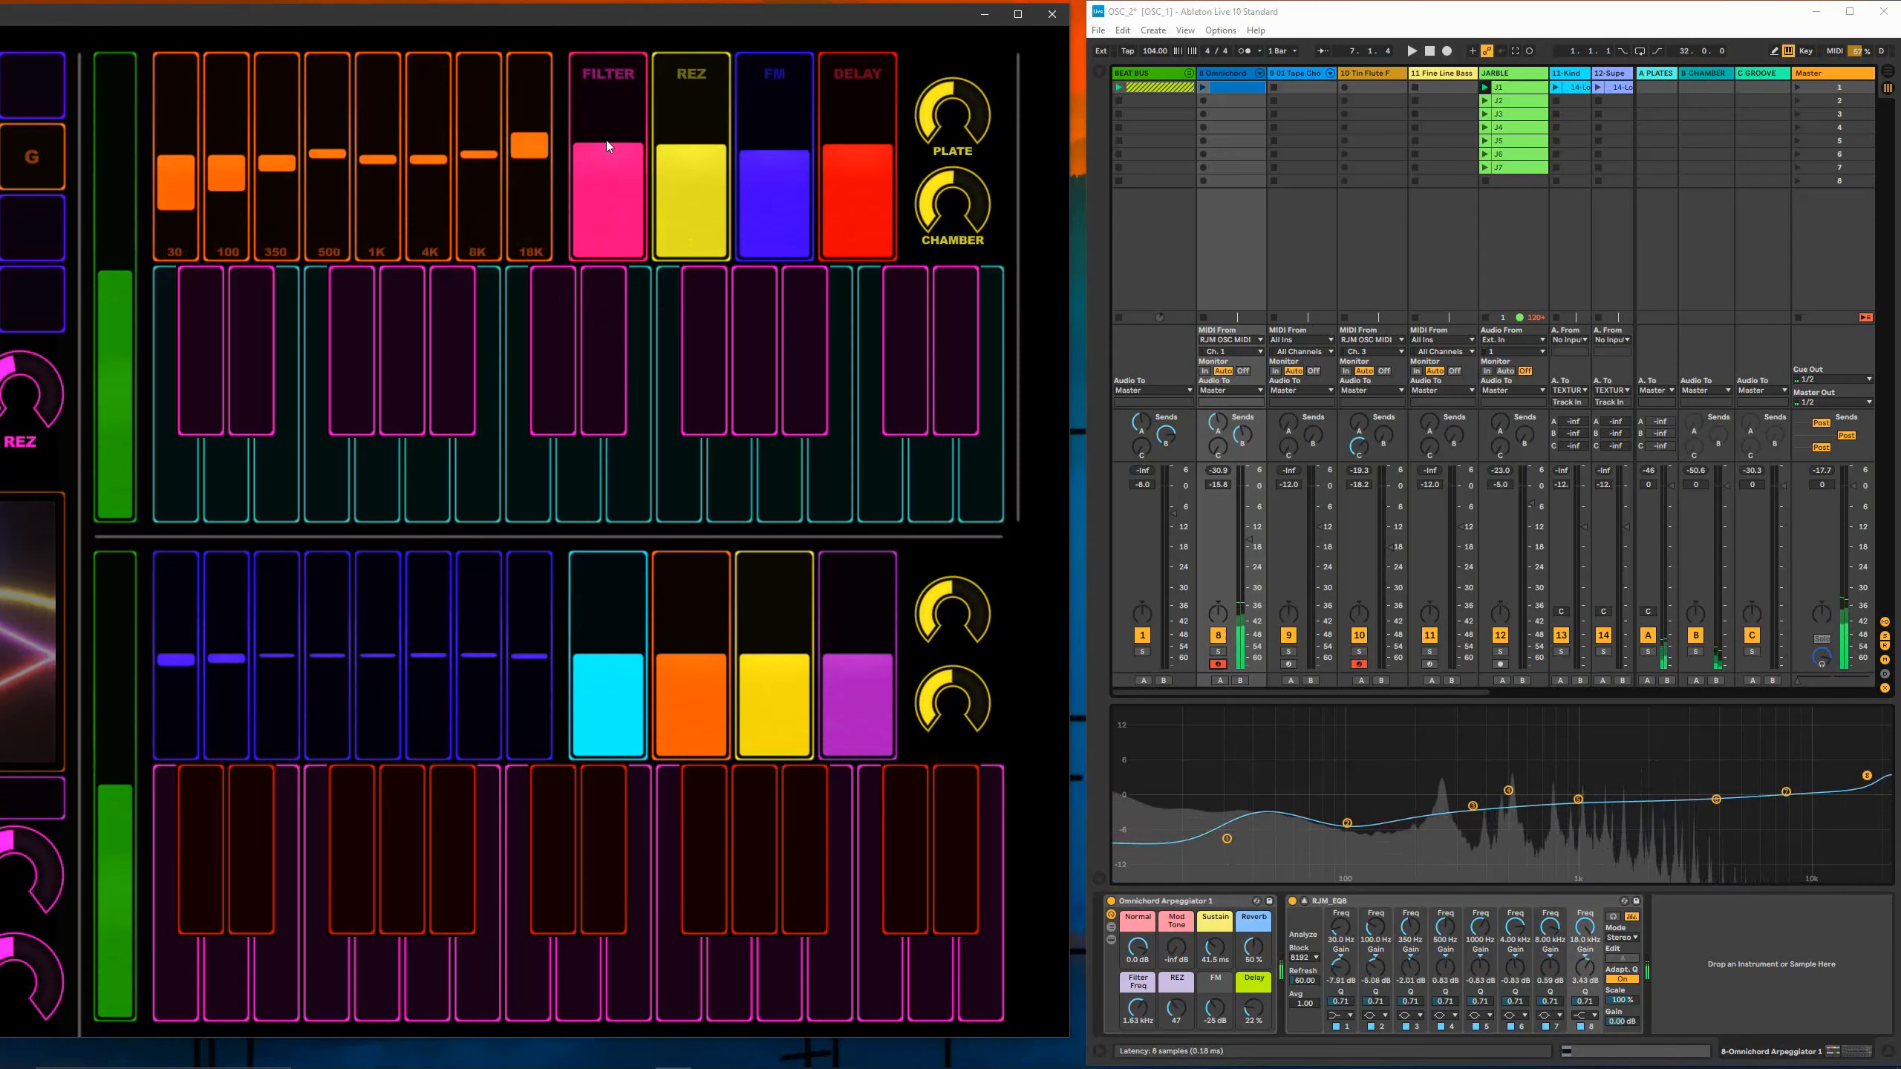
drag(606, 141, 700, 130)
mouse_move(591, 182)
mouse_down()
mouse_move(598, 102)
mouse_move(607, 125)
mouse_move(683, 77)
mouse_move(684, 54)
mouse_move(604, 175)
mouse_up()
drag(621, 178, 621, 178)
drag(679, 167, 683, 192)
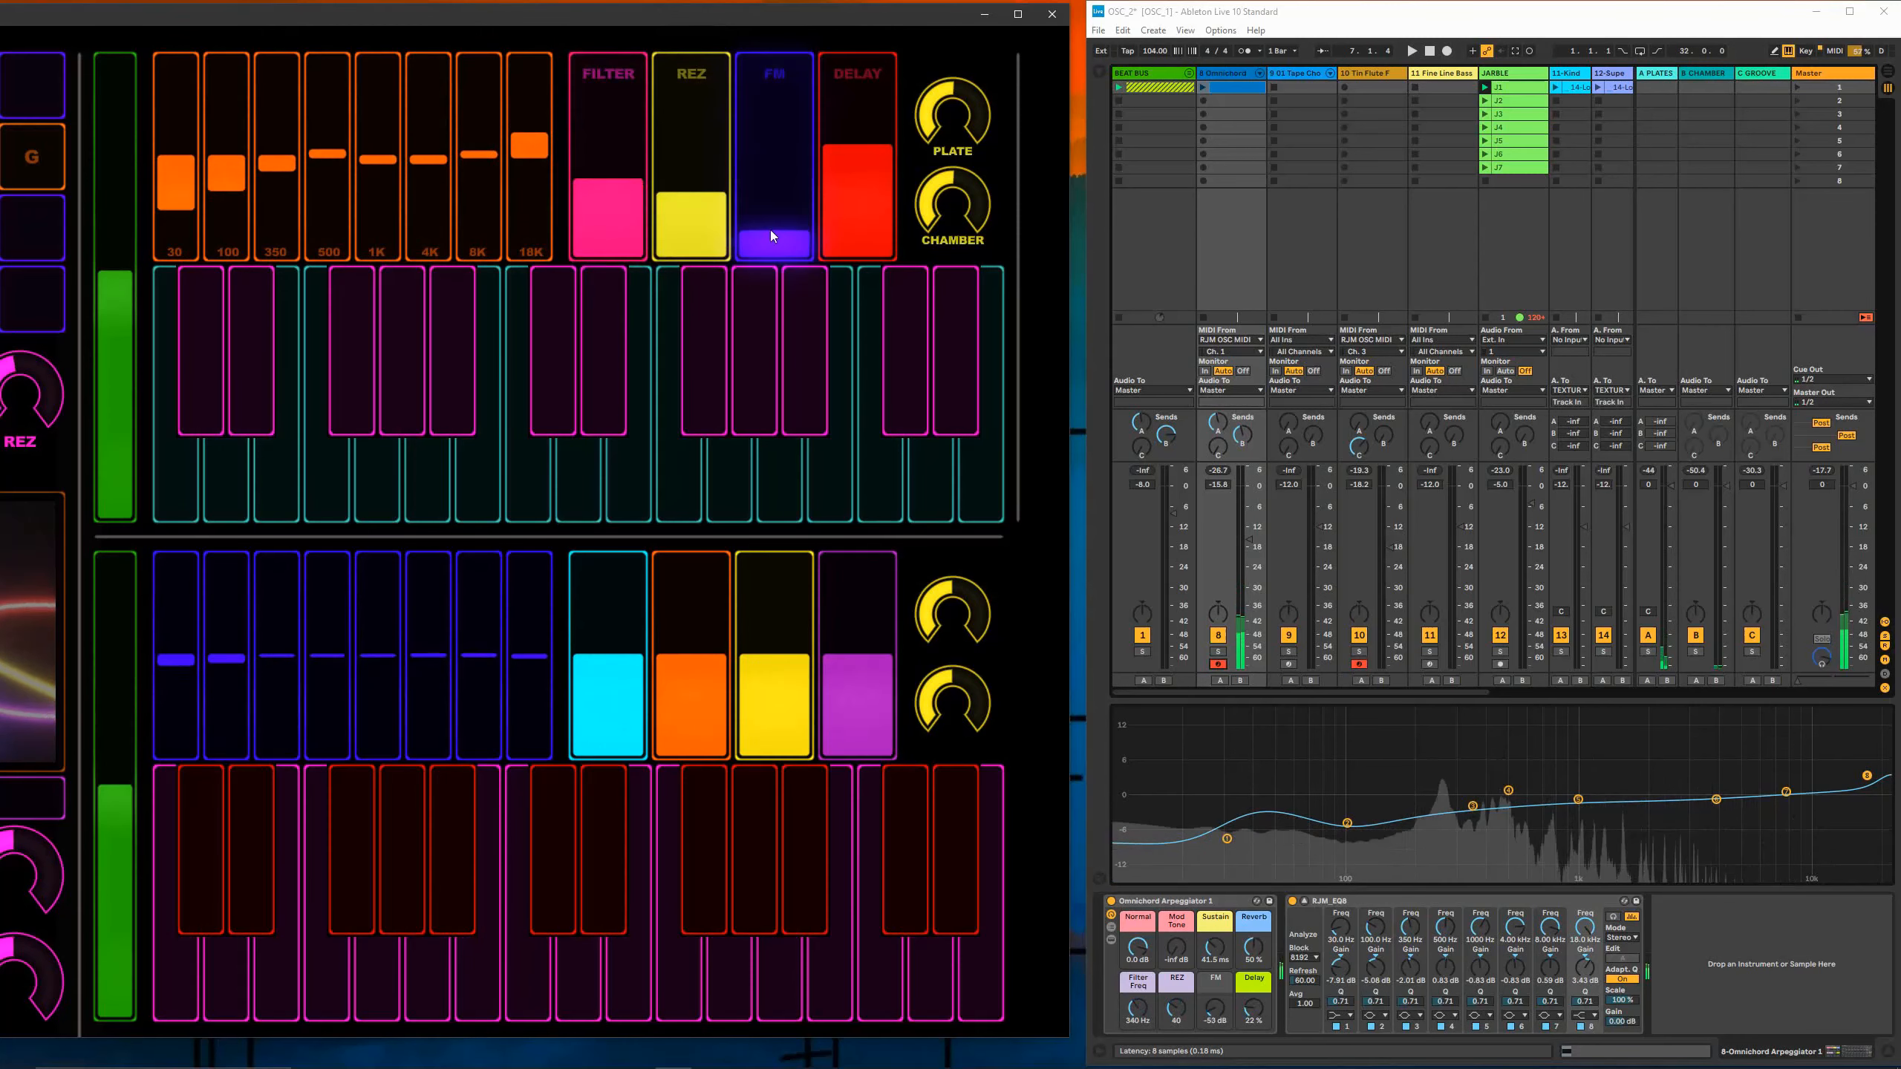
Step: Sweep the upper section's FM and FILTER sliders, ending with FM at -23 dB and the filter at 137 Hz
drag(775, 61, 774, 60)
drag(619, 110, 619, 97)
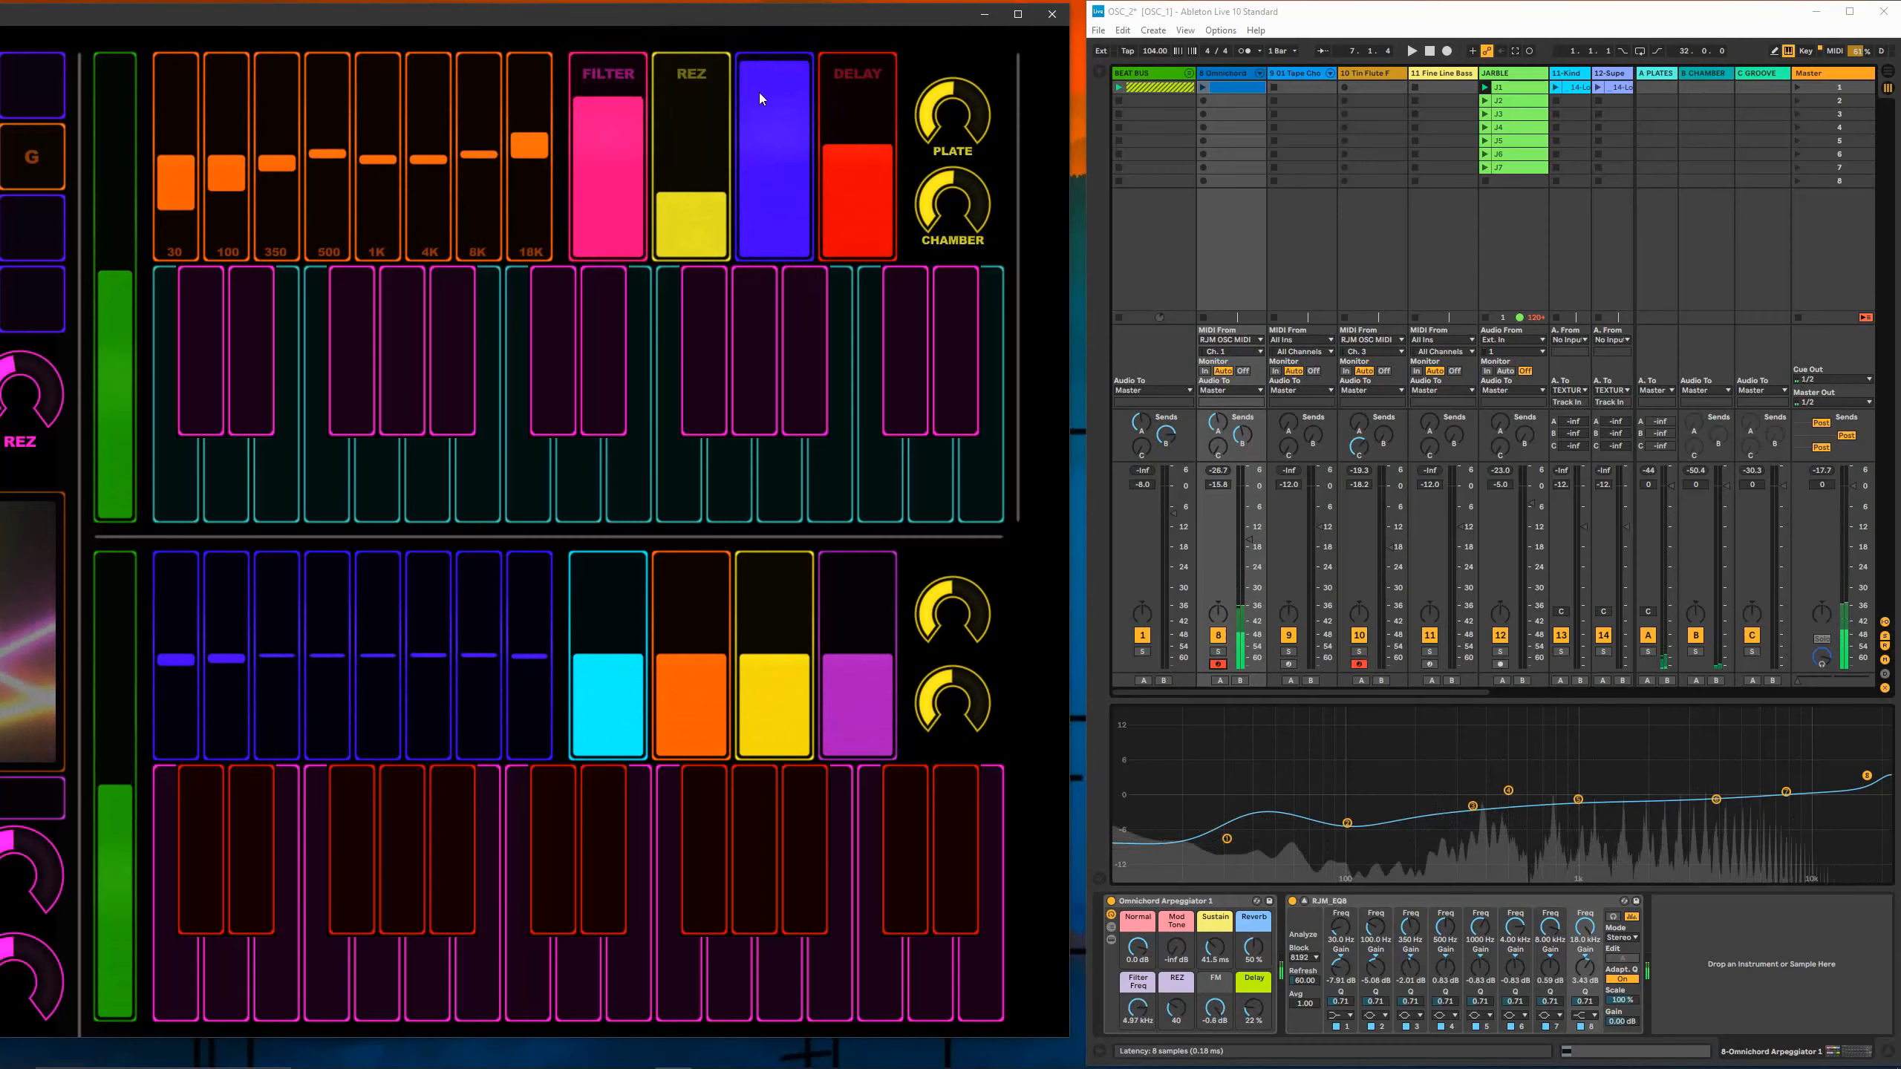
drag(759, 92, 762, 172)
drag(764, 94, 764, 135)
drag(630, 129, 629, 240)
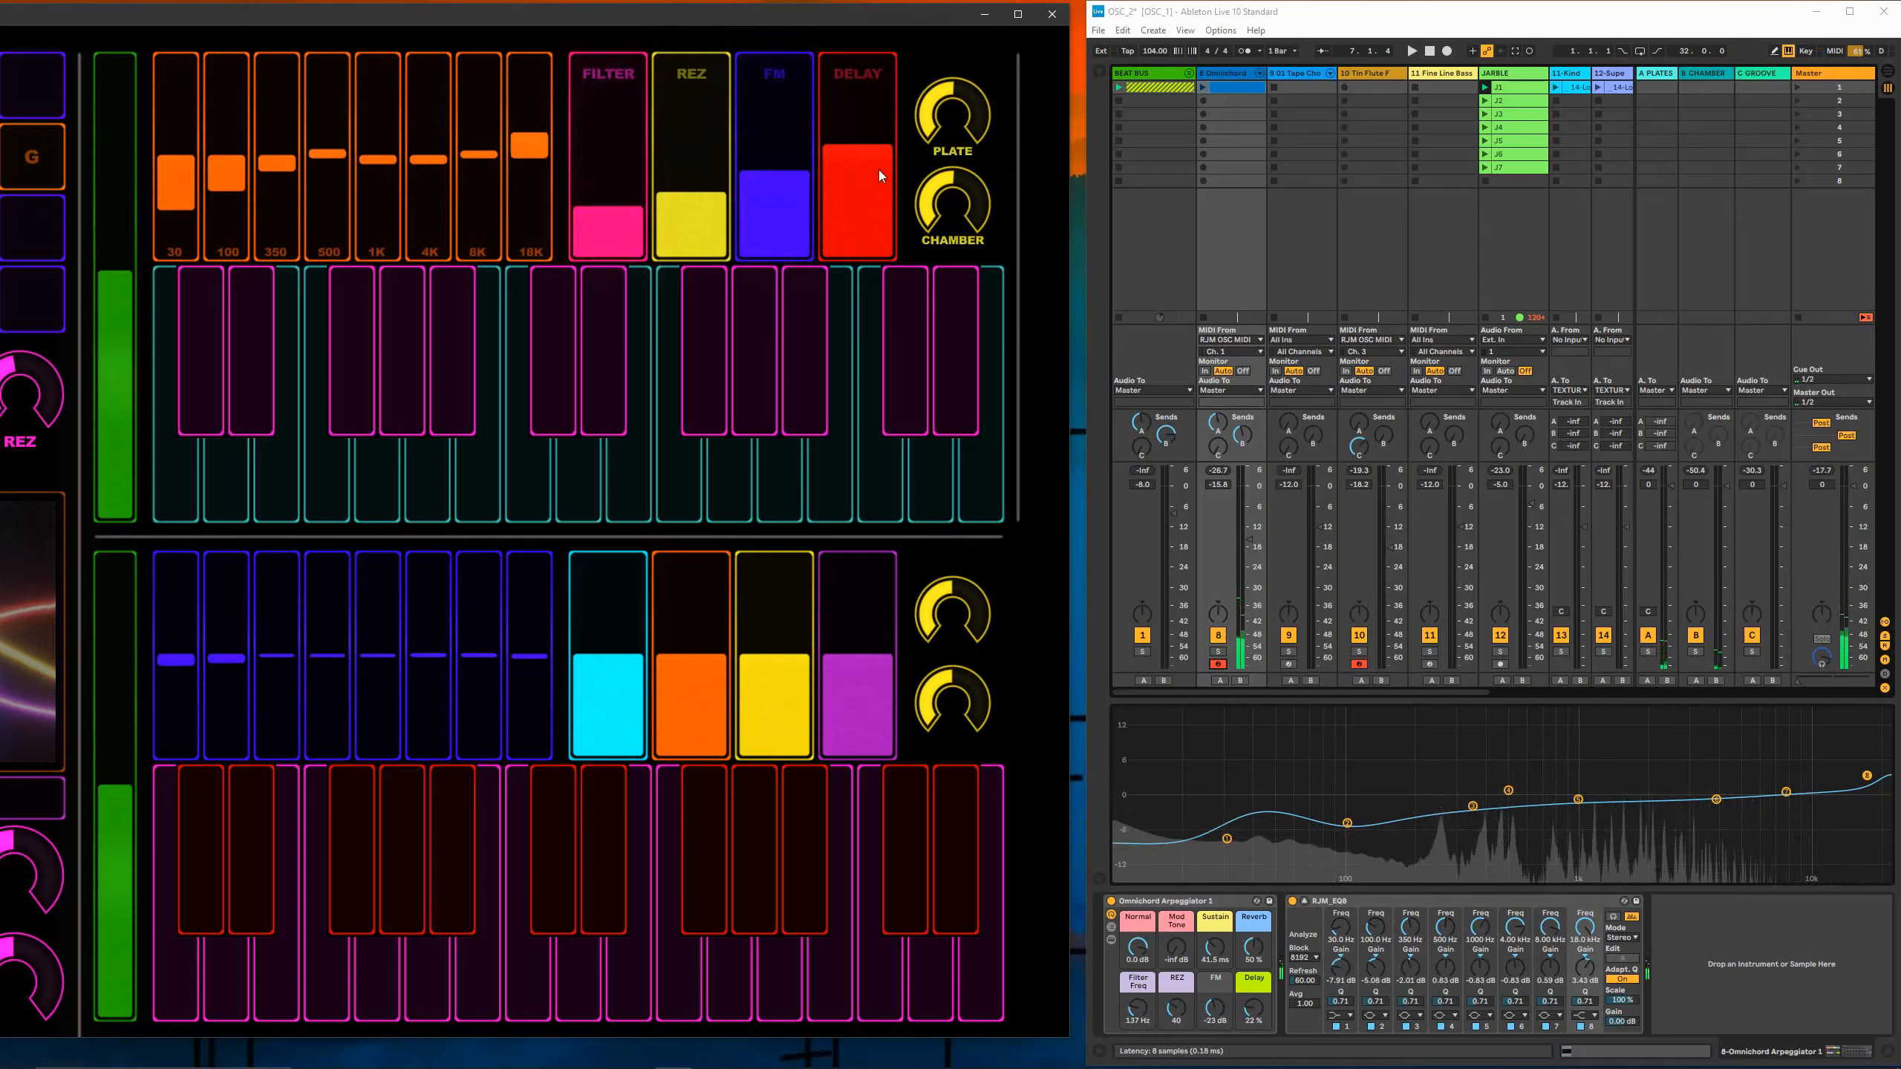
Step: Raise the DELAY slider to 100 %, play a note on the upper keyboard and sweep FILTER, ending at 1.27 kHz
drag(856, 143, 858, 57)
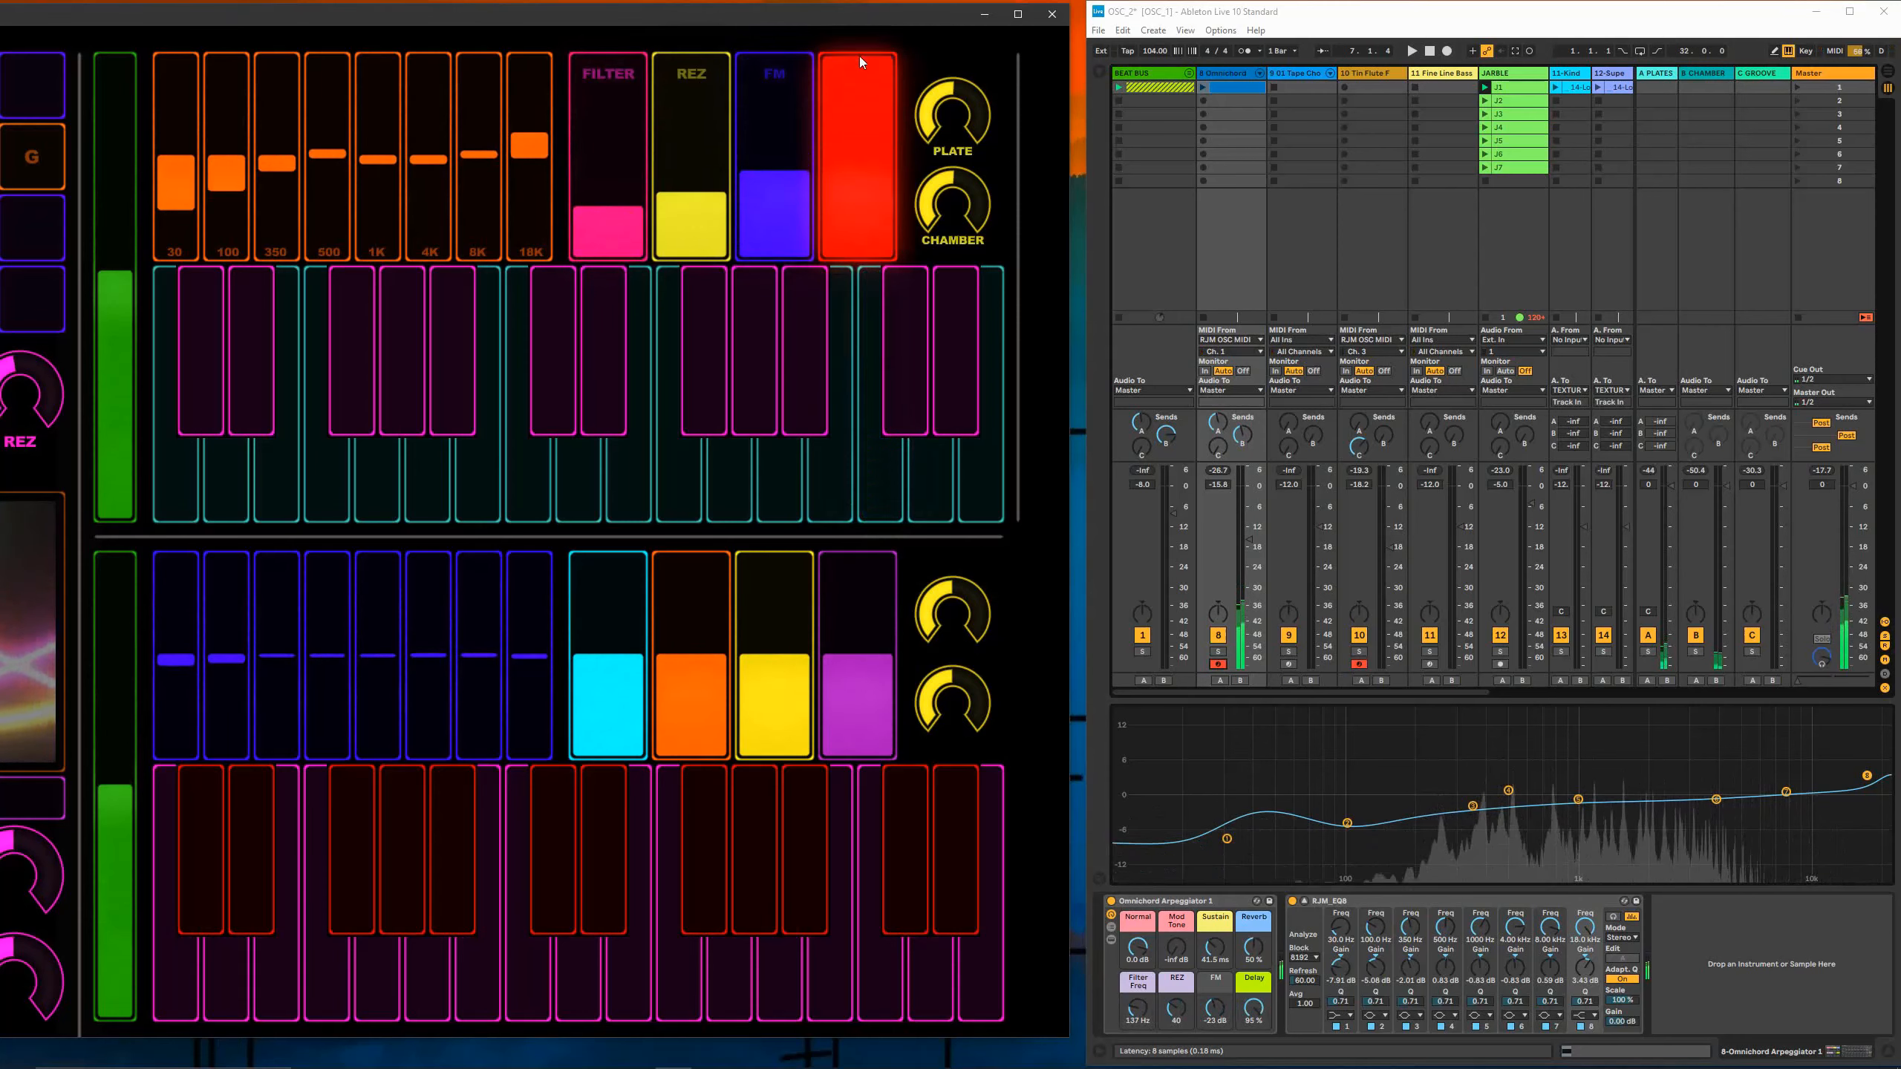
click(459, 392)
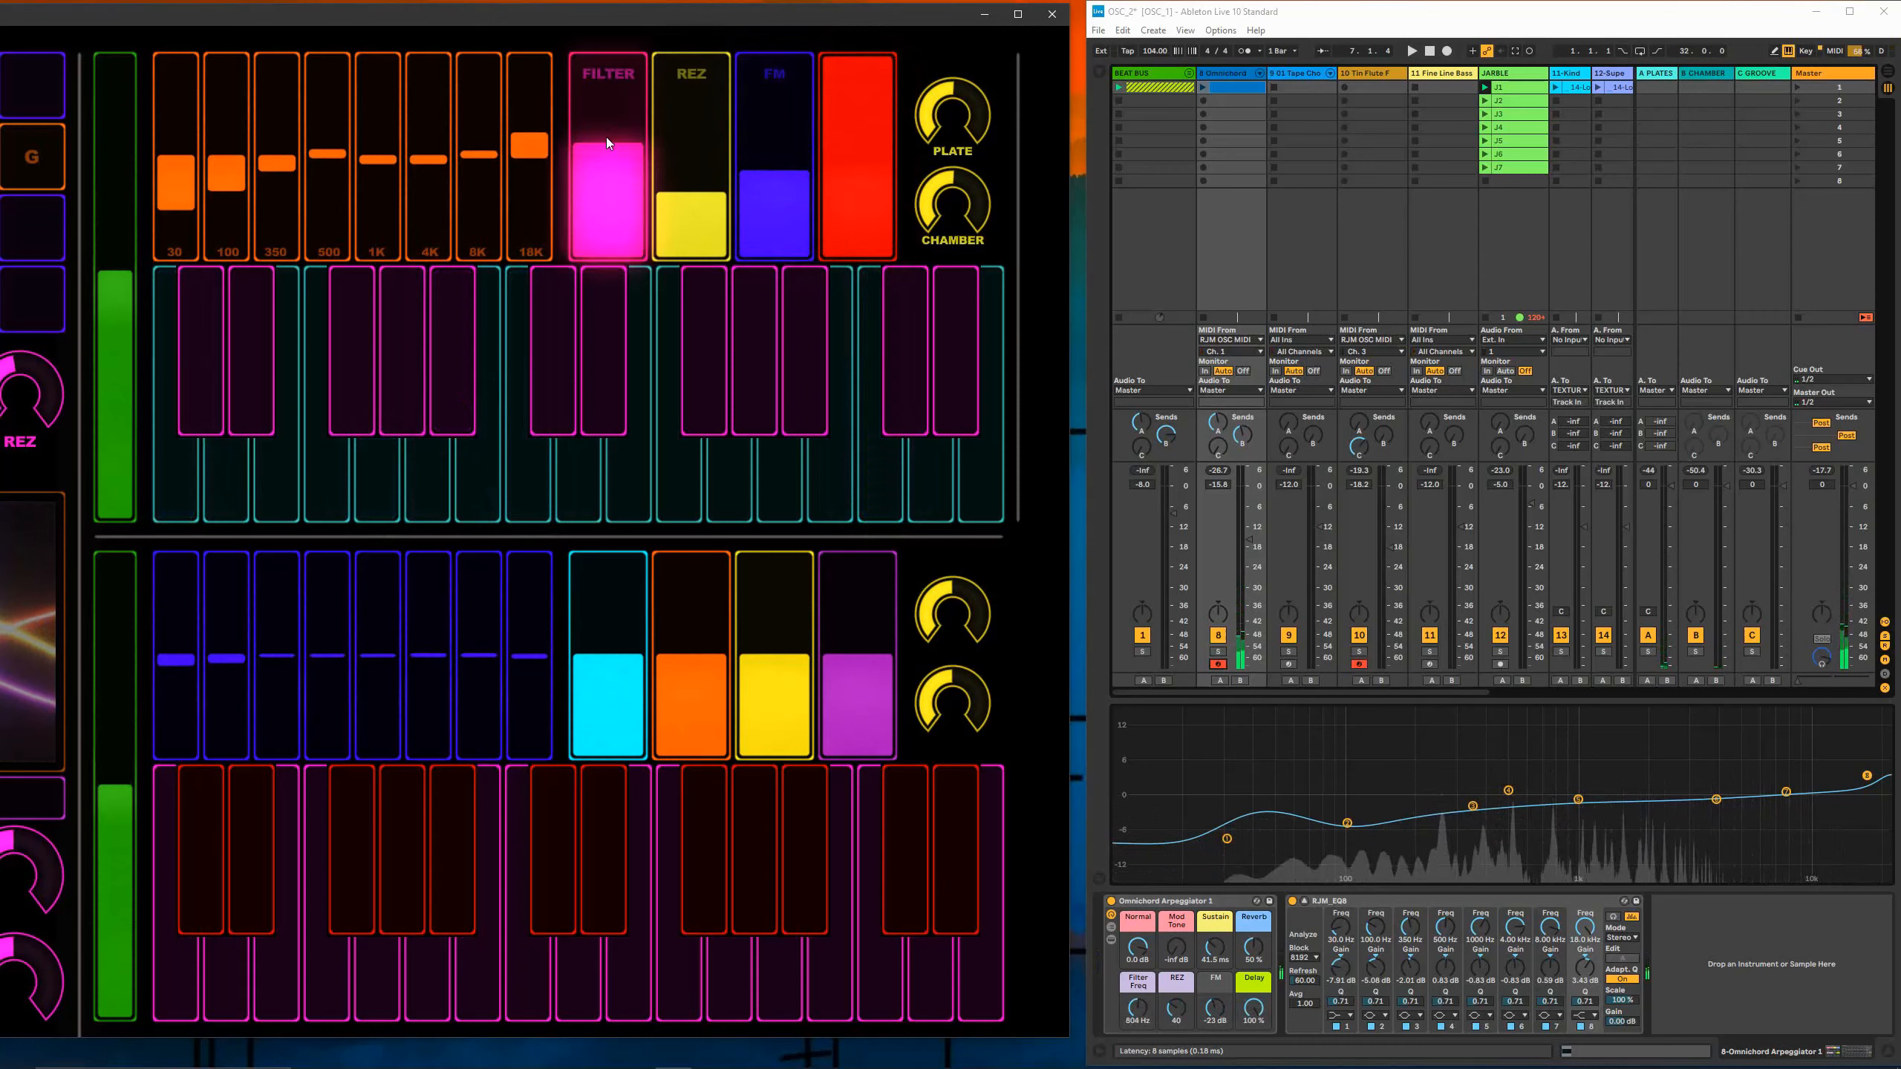
drag(609, 95, 610, 219)
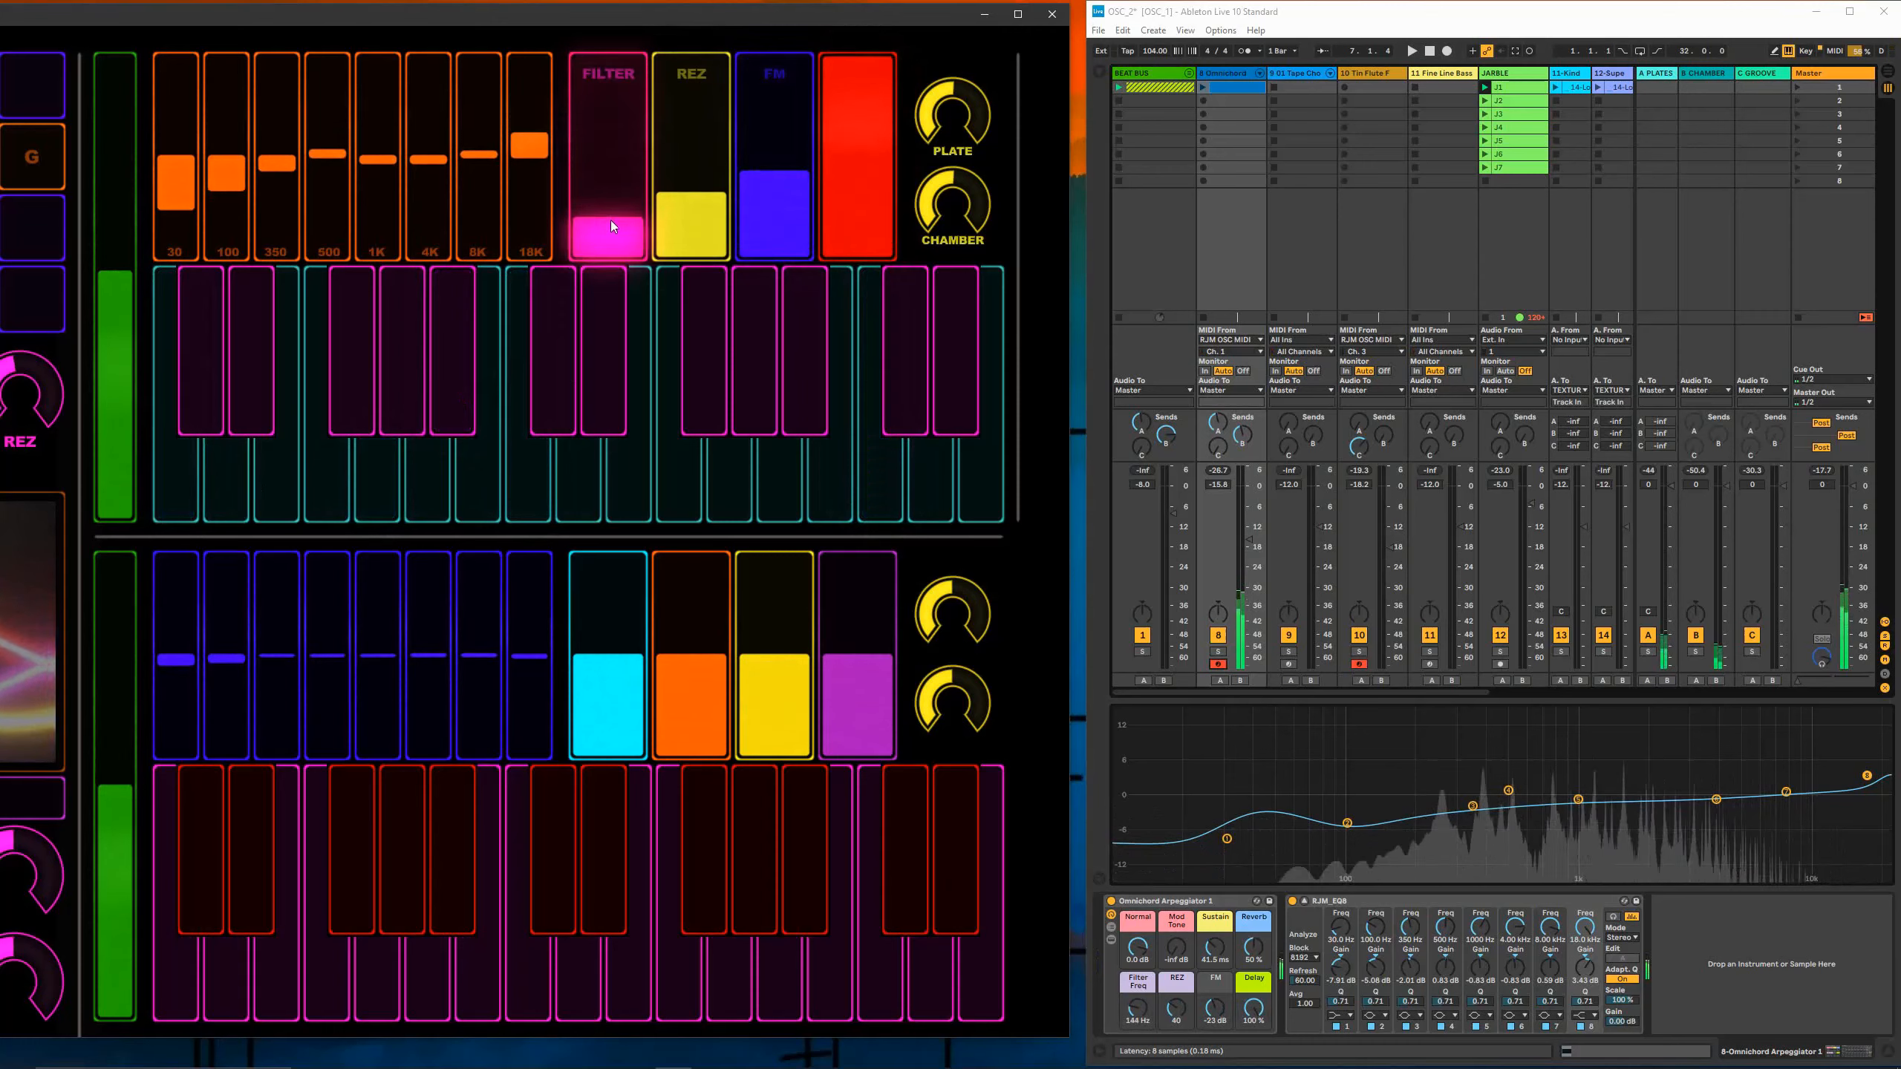
drag(617, 150, 618, 139)
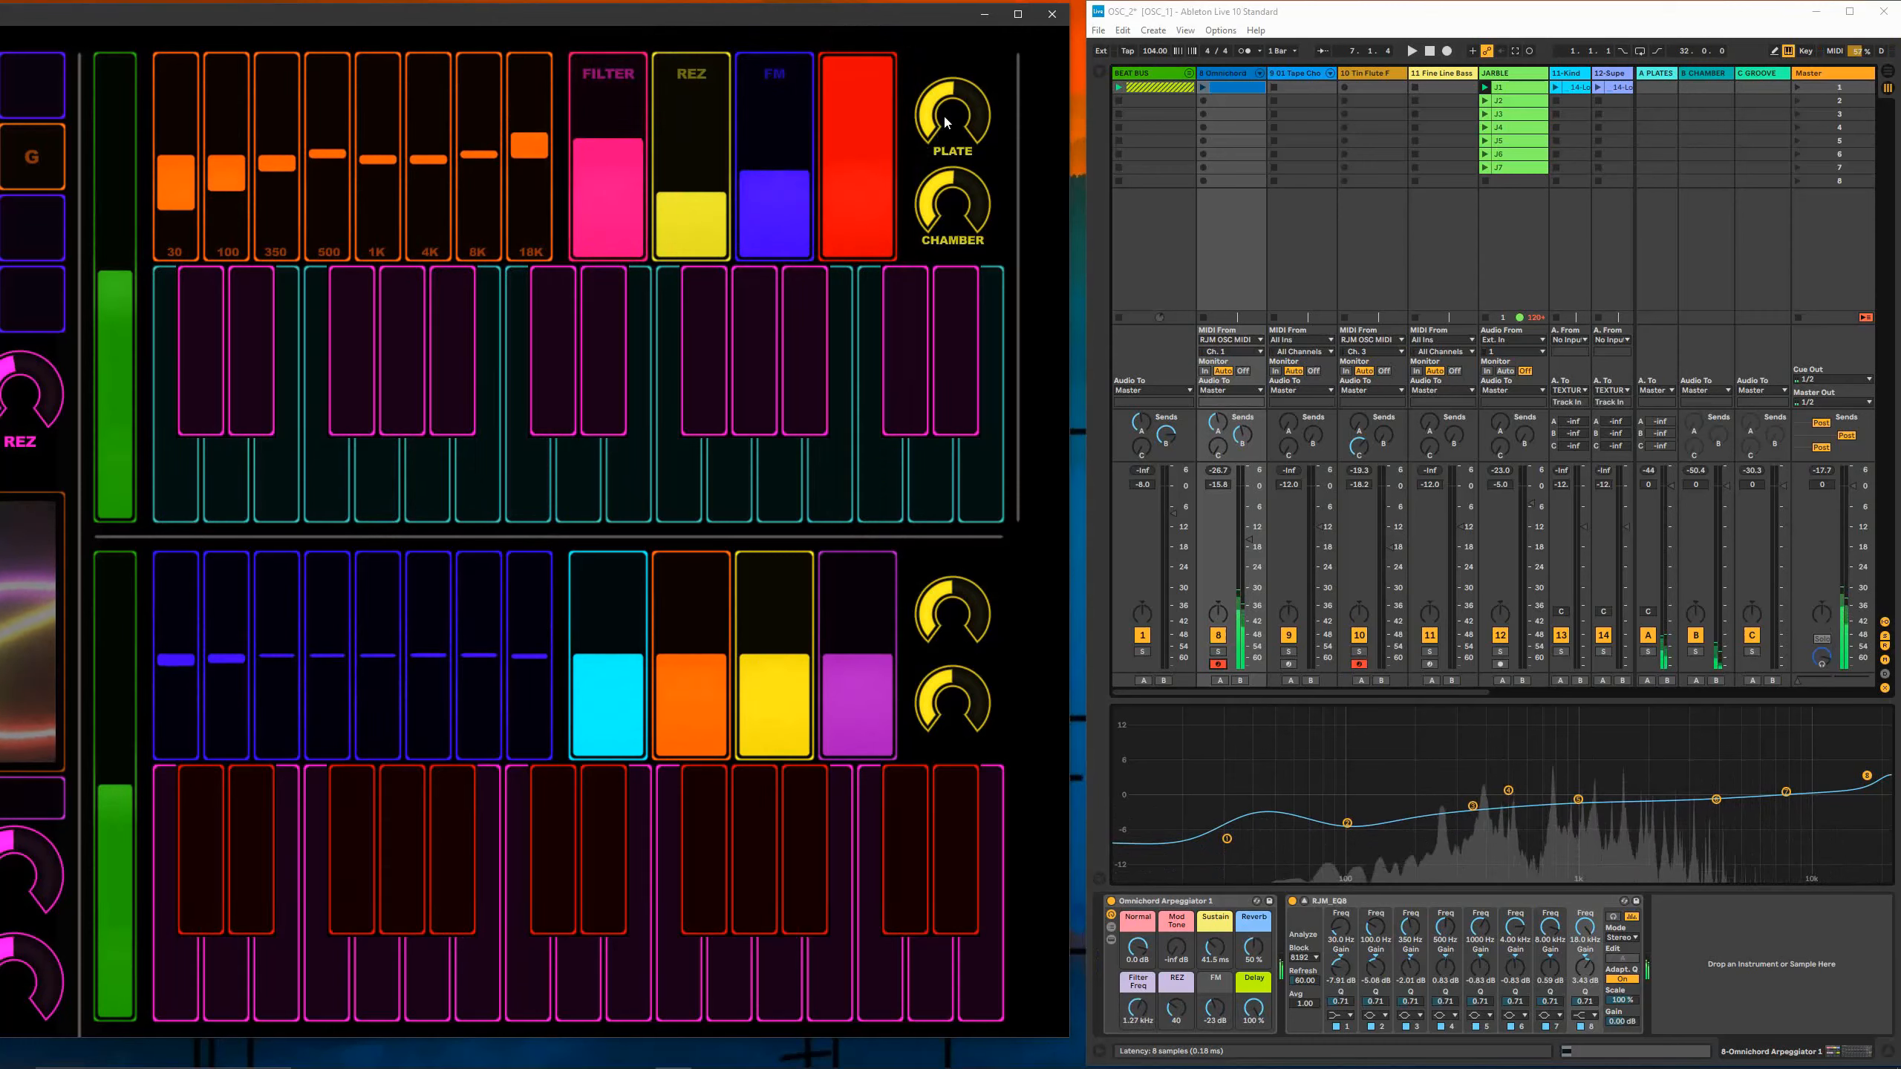
Step: Lower the upper section's DELAY slider and test the PLATE and CHAMBER knobs on the Omnichord's reverb sends
drag(842, 153, 873, 185)
drag(948, 98, 989, 121)
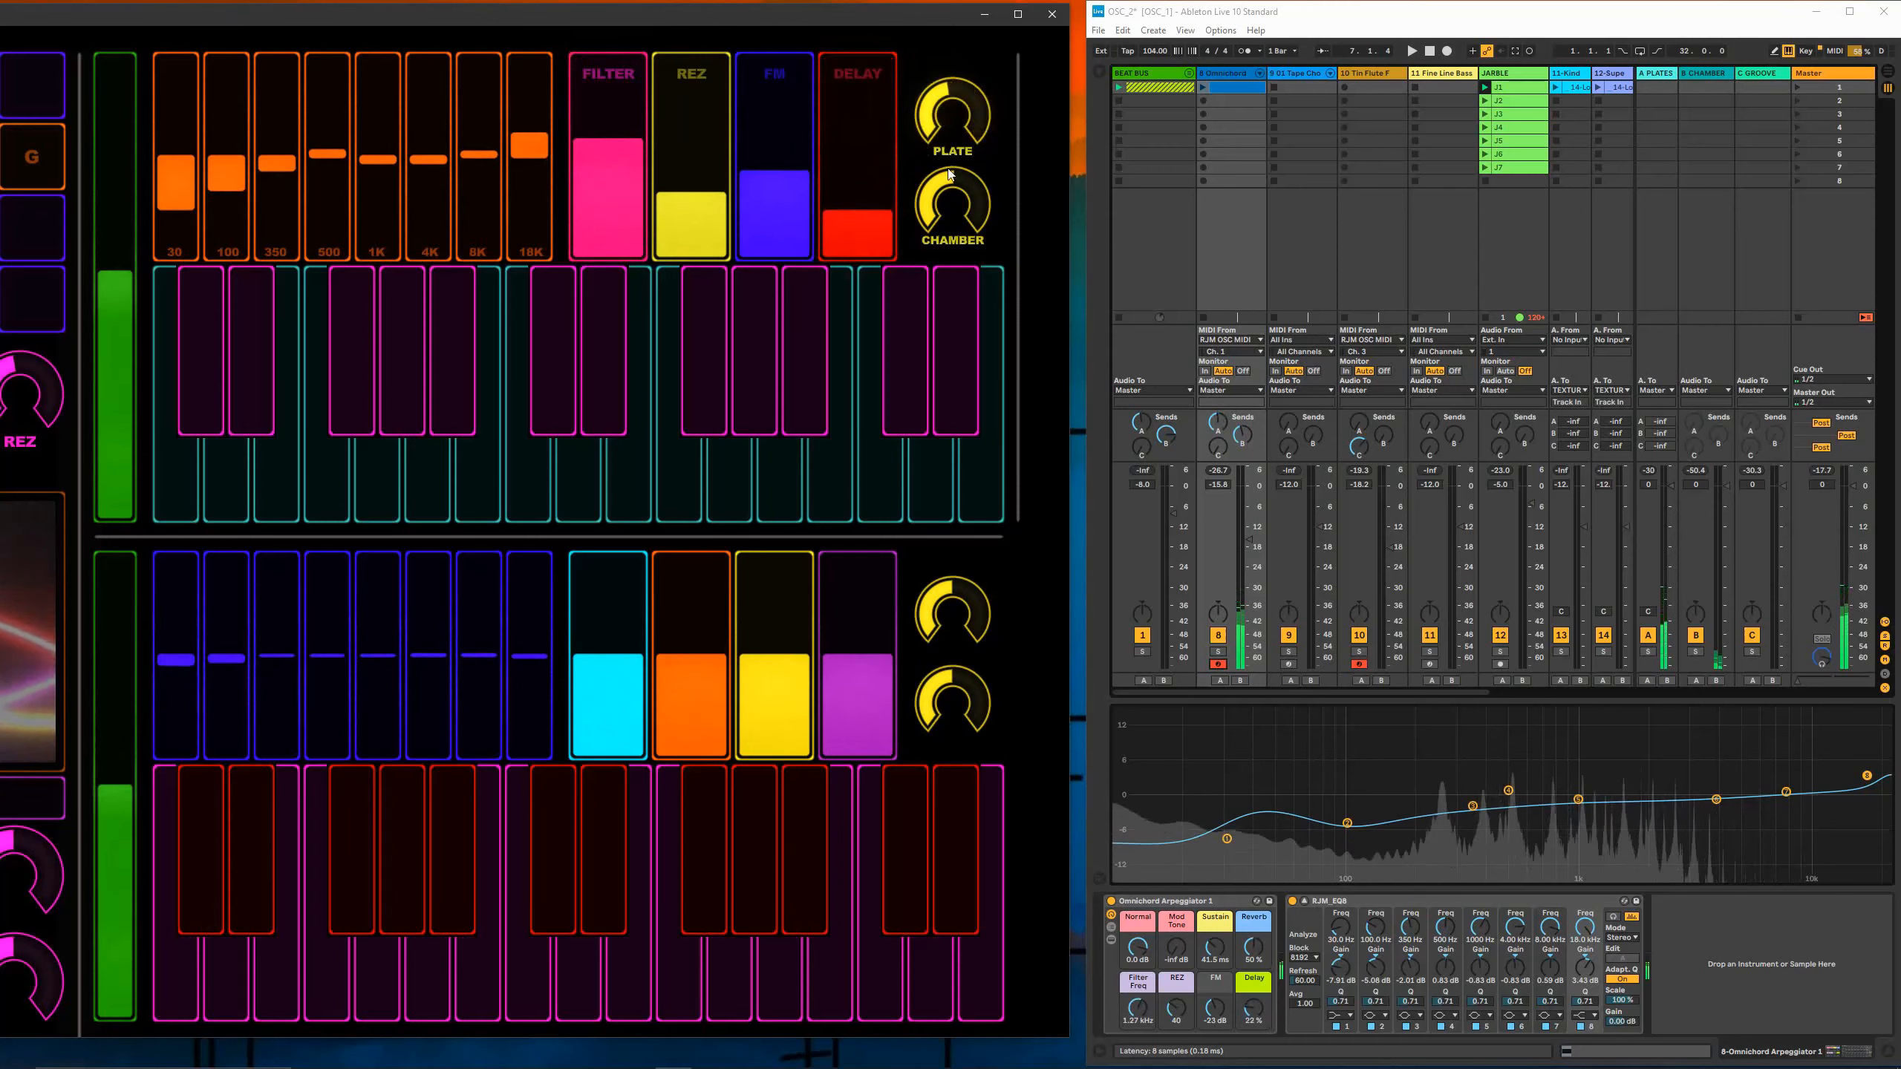
drag(983, 211, 971, 258)
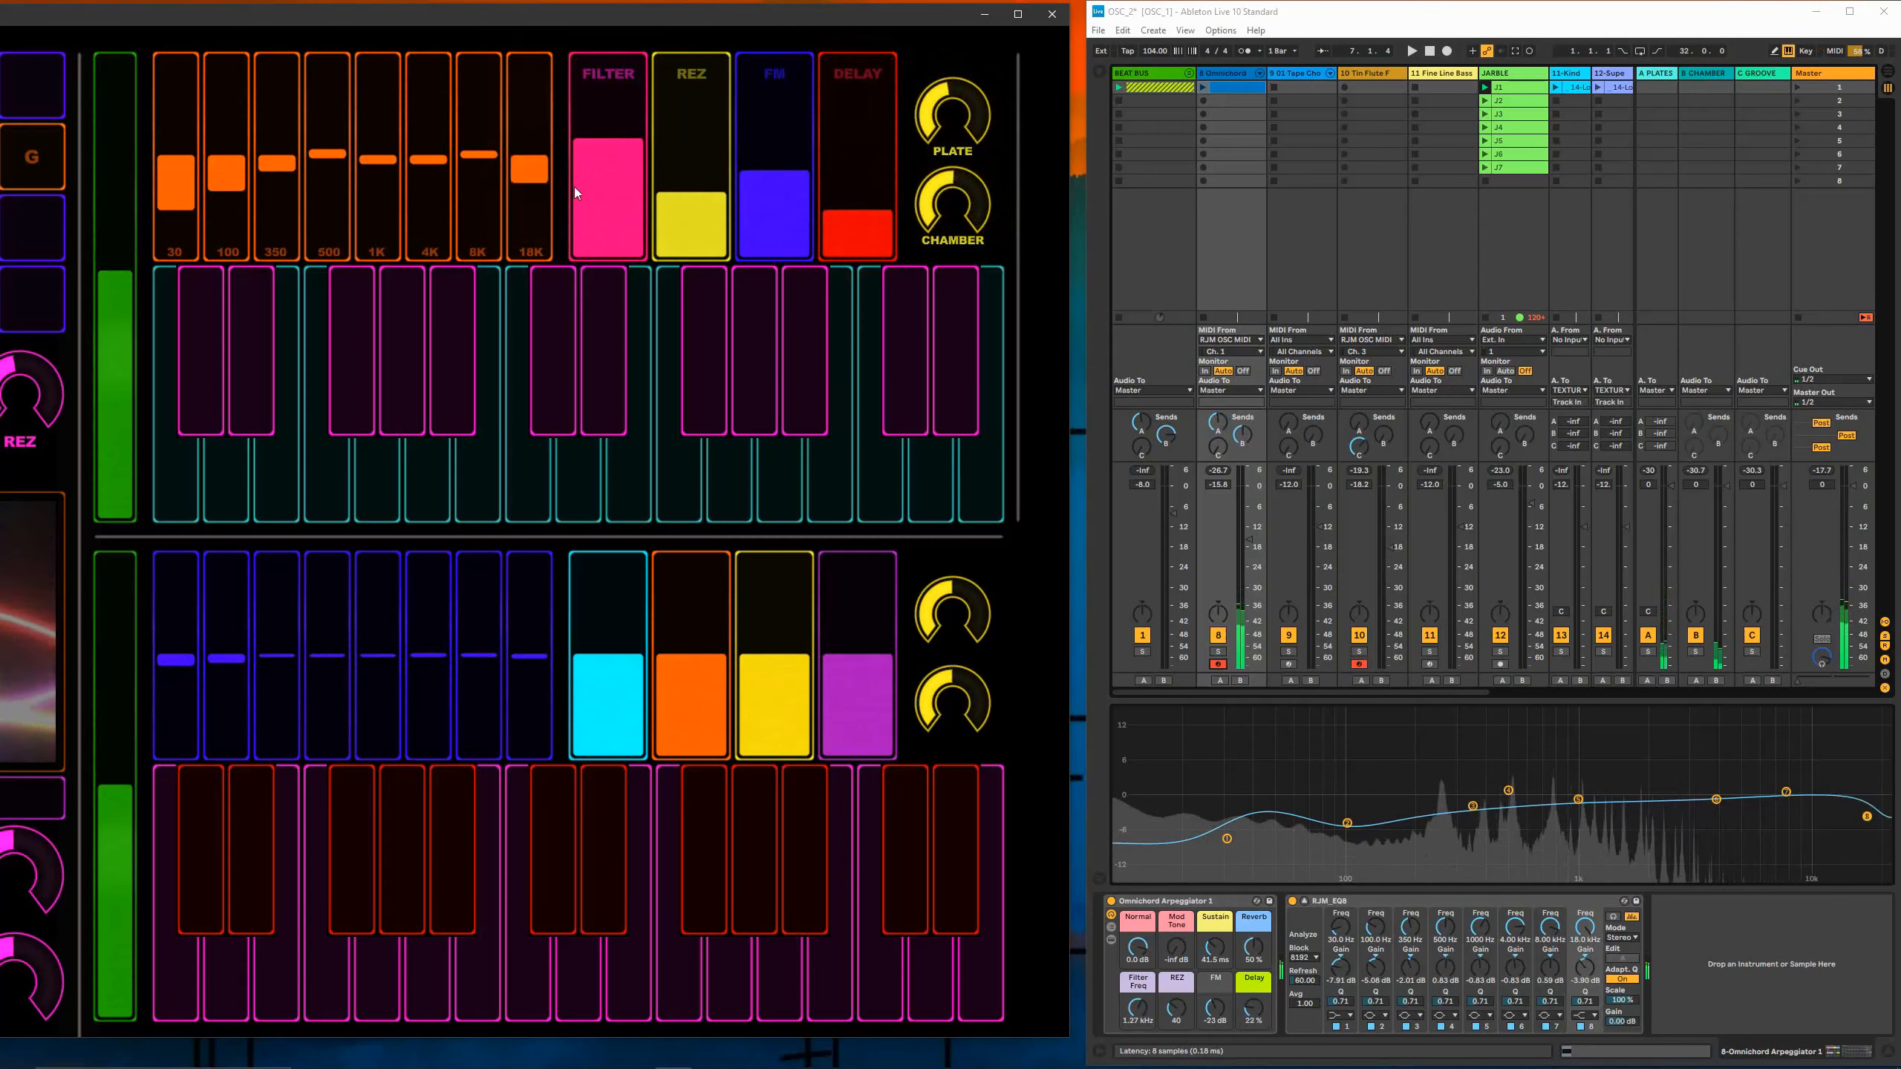
Step: Sweep the upper section's FILTER and REZ sliders, ending with the filter at 658 Hz, and maximize the layout window
drag(585, 150, 727, 115)
drag(692, 197, 606, 191)
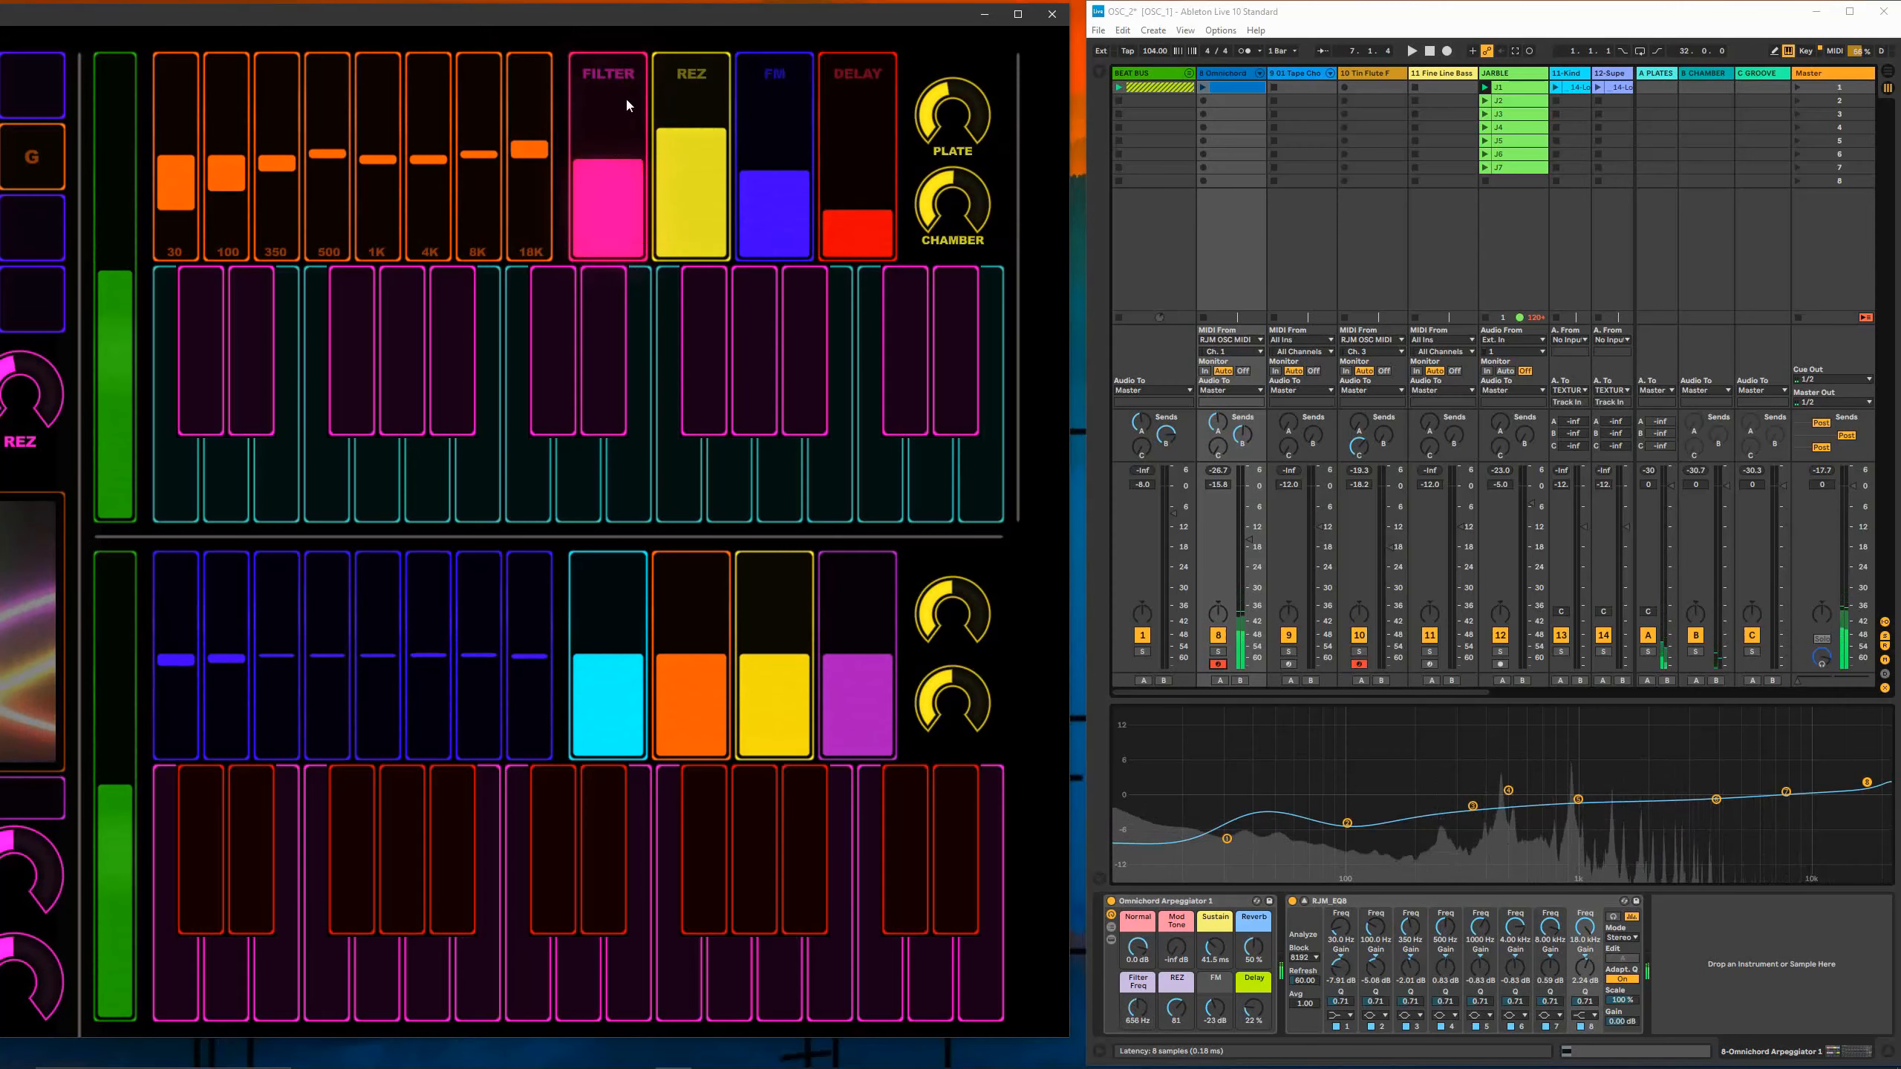
click(1015, 18)
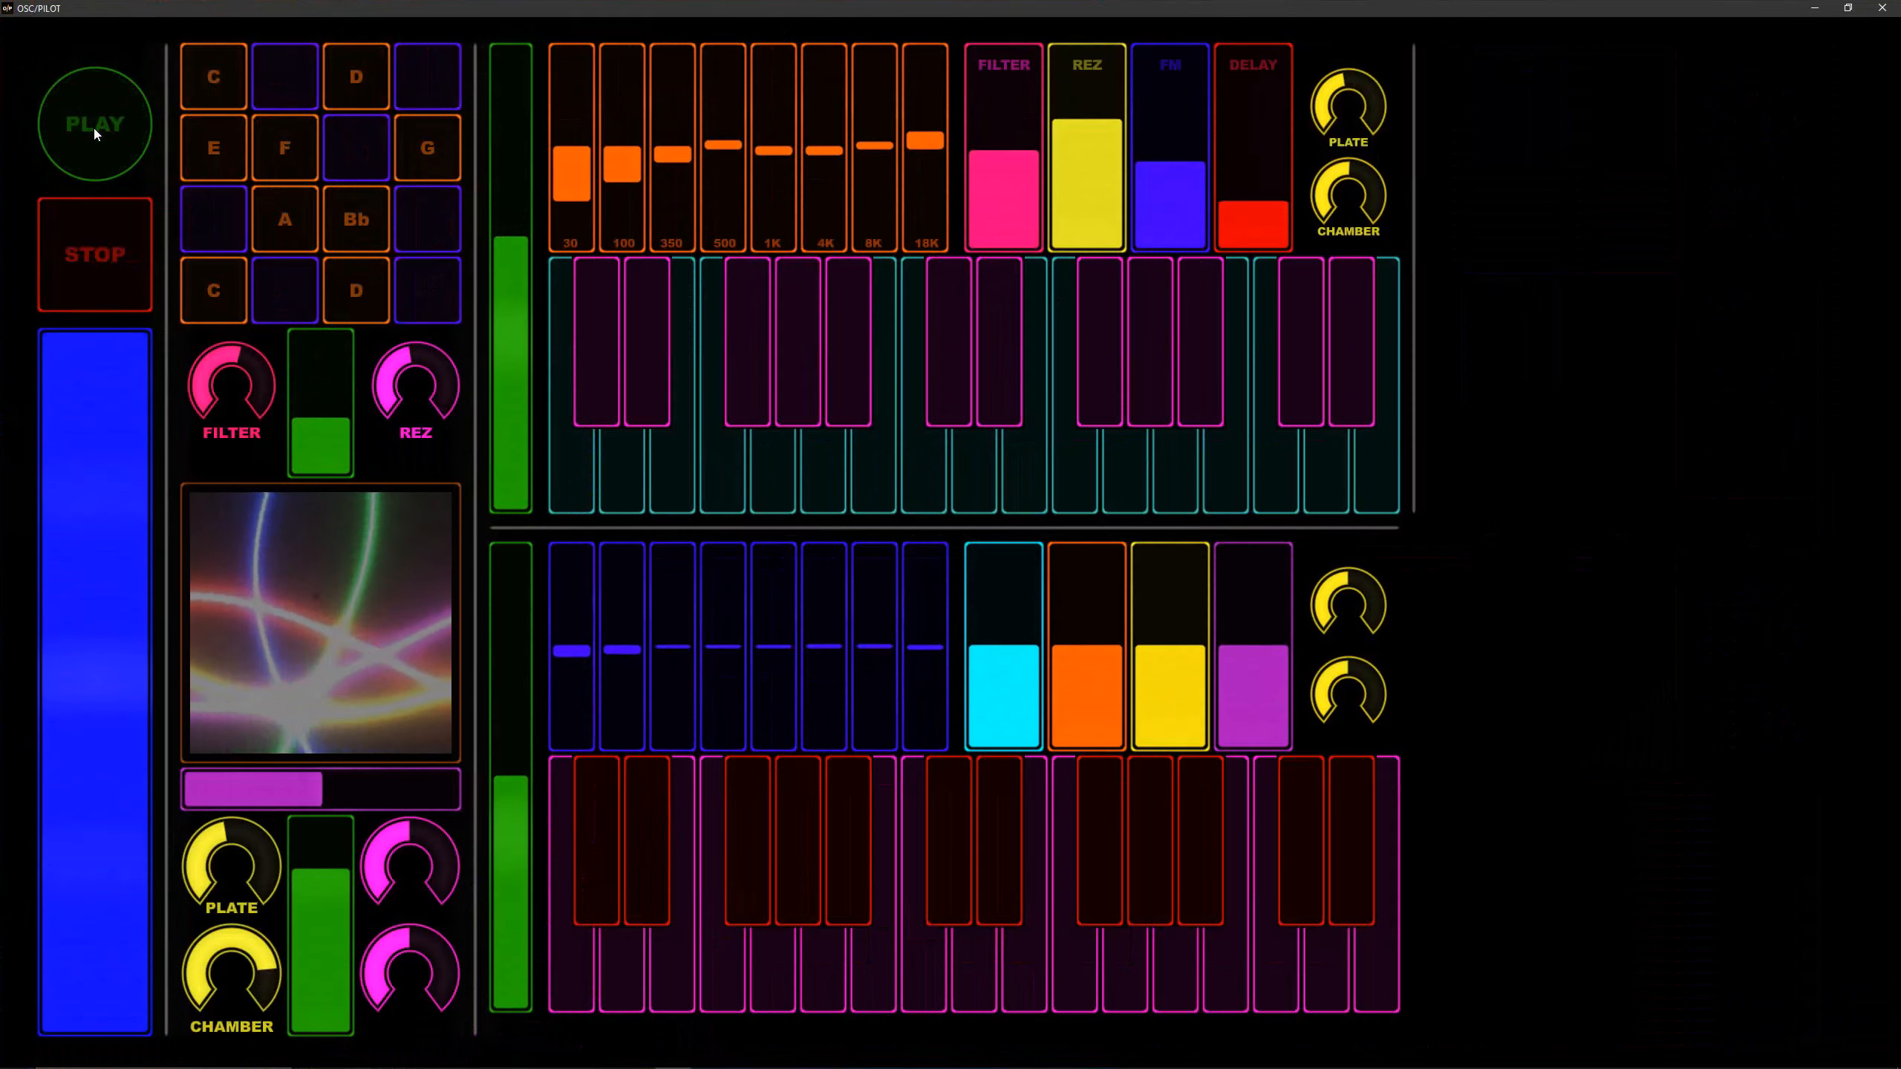
Step: Play a melodic phrase across the white and black keys of the upper keyboard
click(1168, 487)
click(1200, 380)
click(1274, 464)
click(1197, 374)
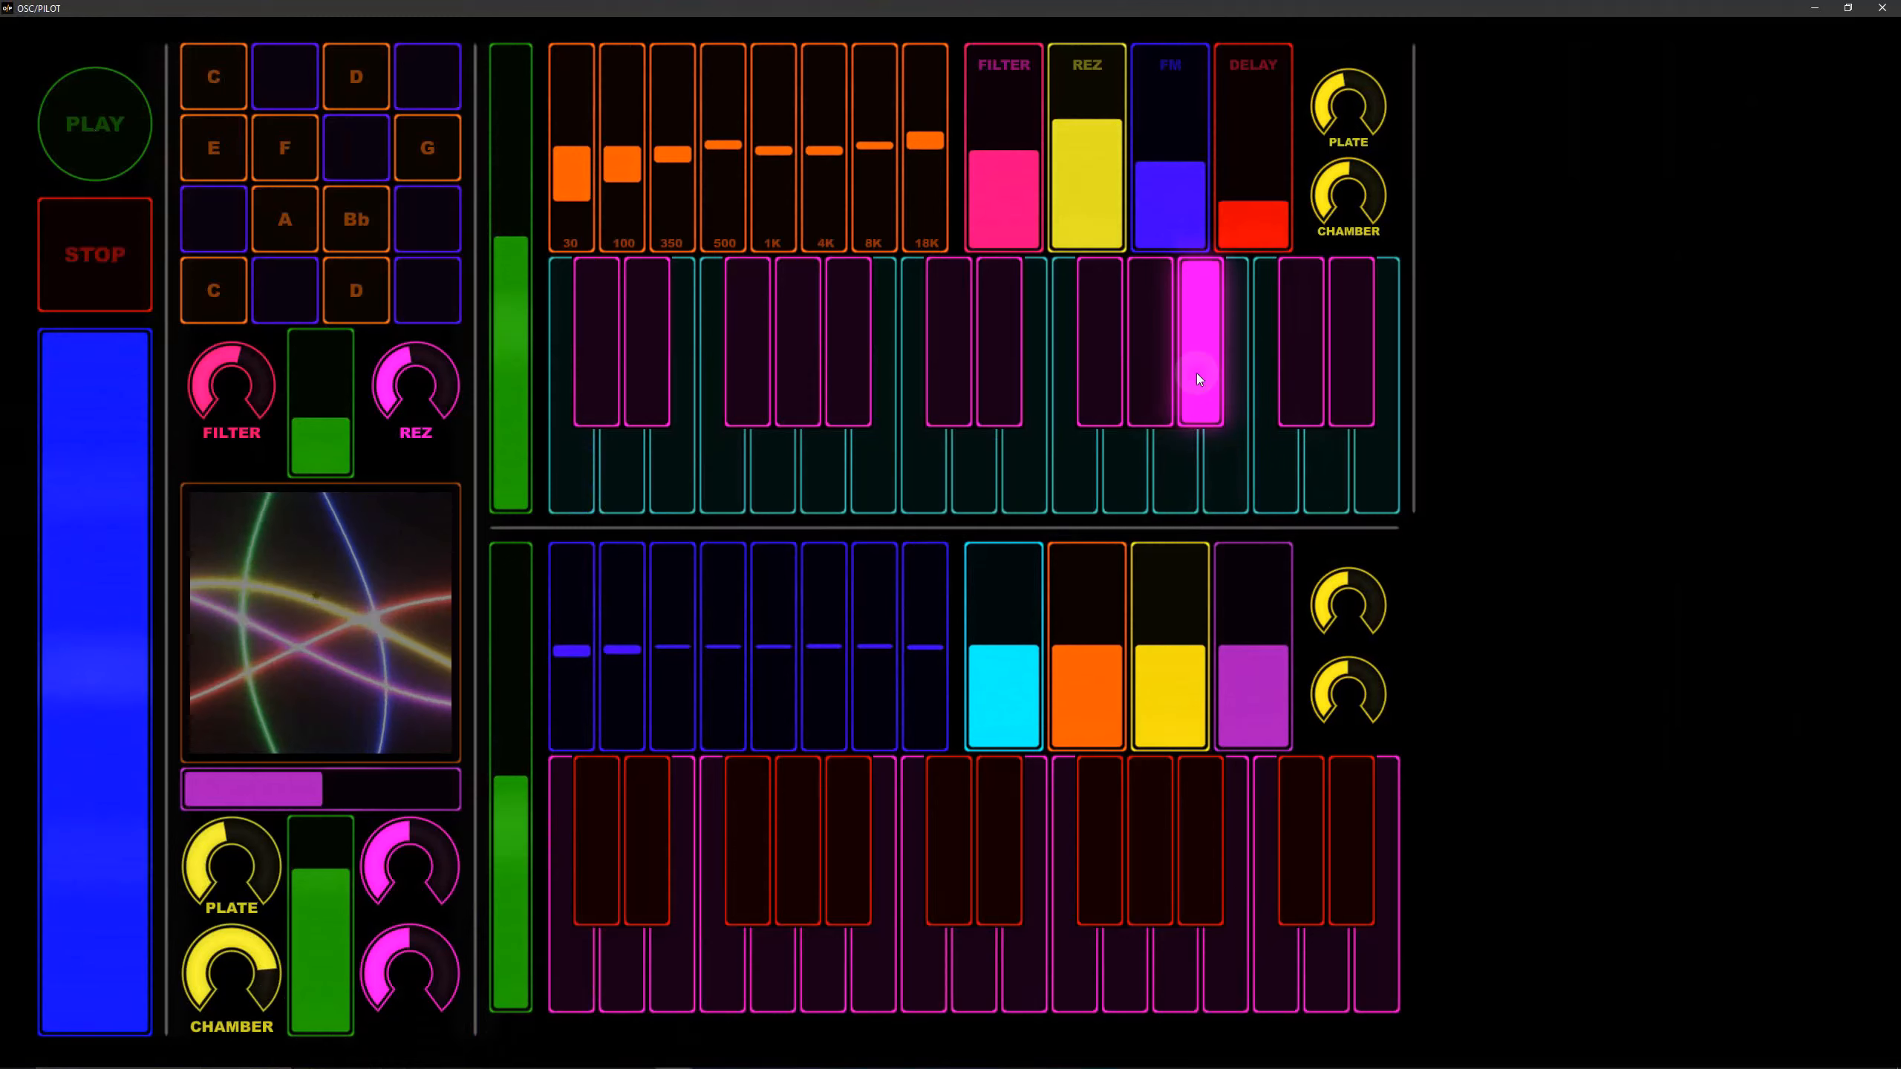
click(1070, 484)
click(927, 475)
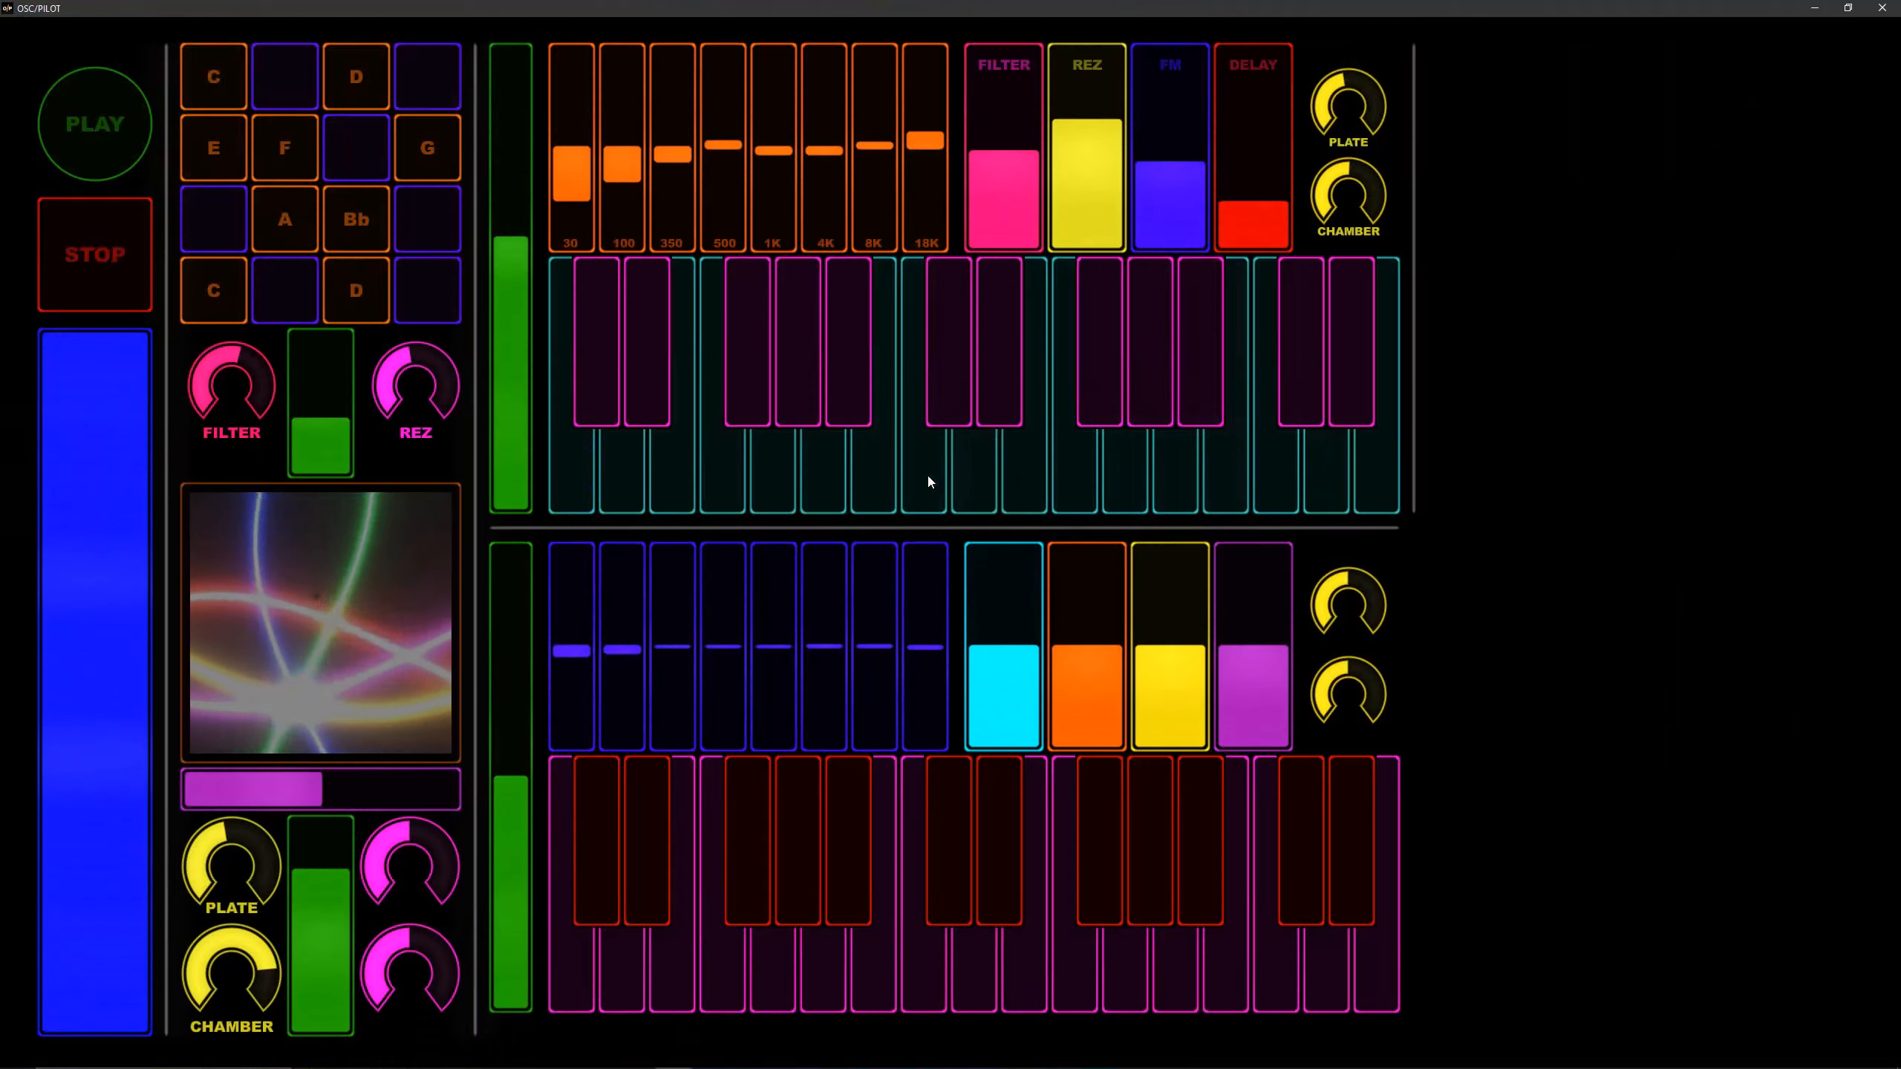
Step: Raise the upper FILTER slider to about three quarters and play a descending phrase on the upper keyboard
click(1014, 104)
click(1274, 460)
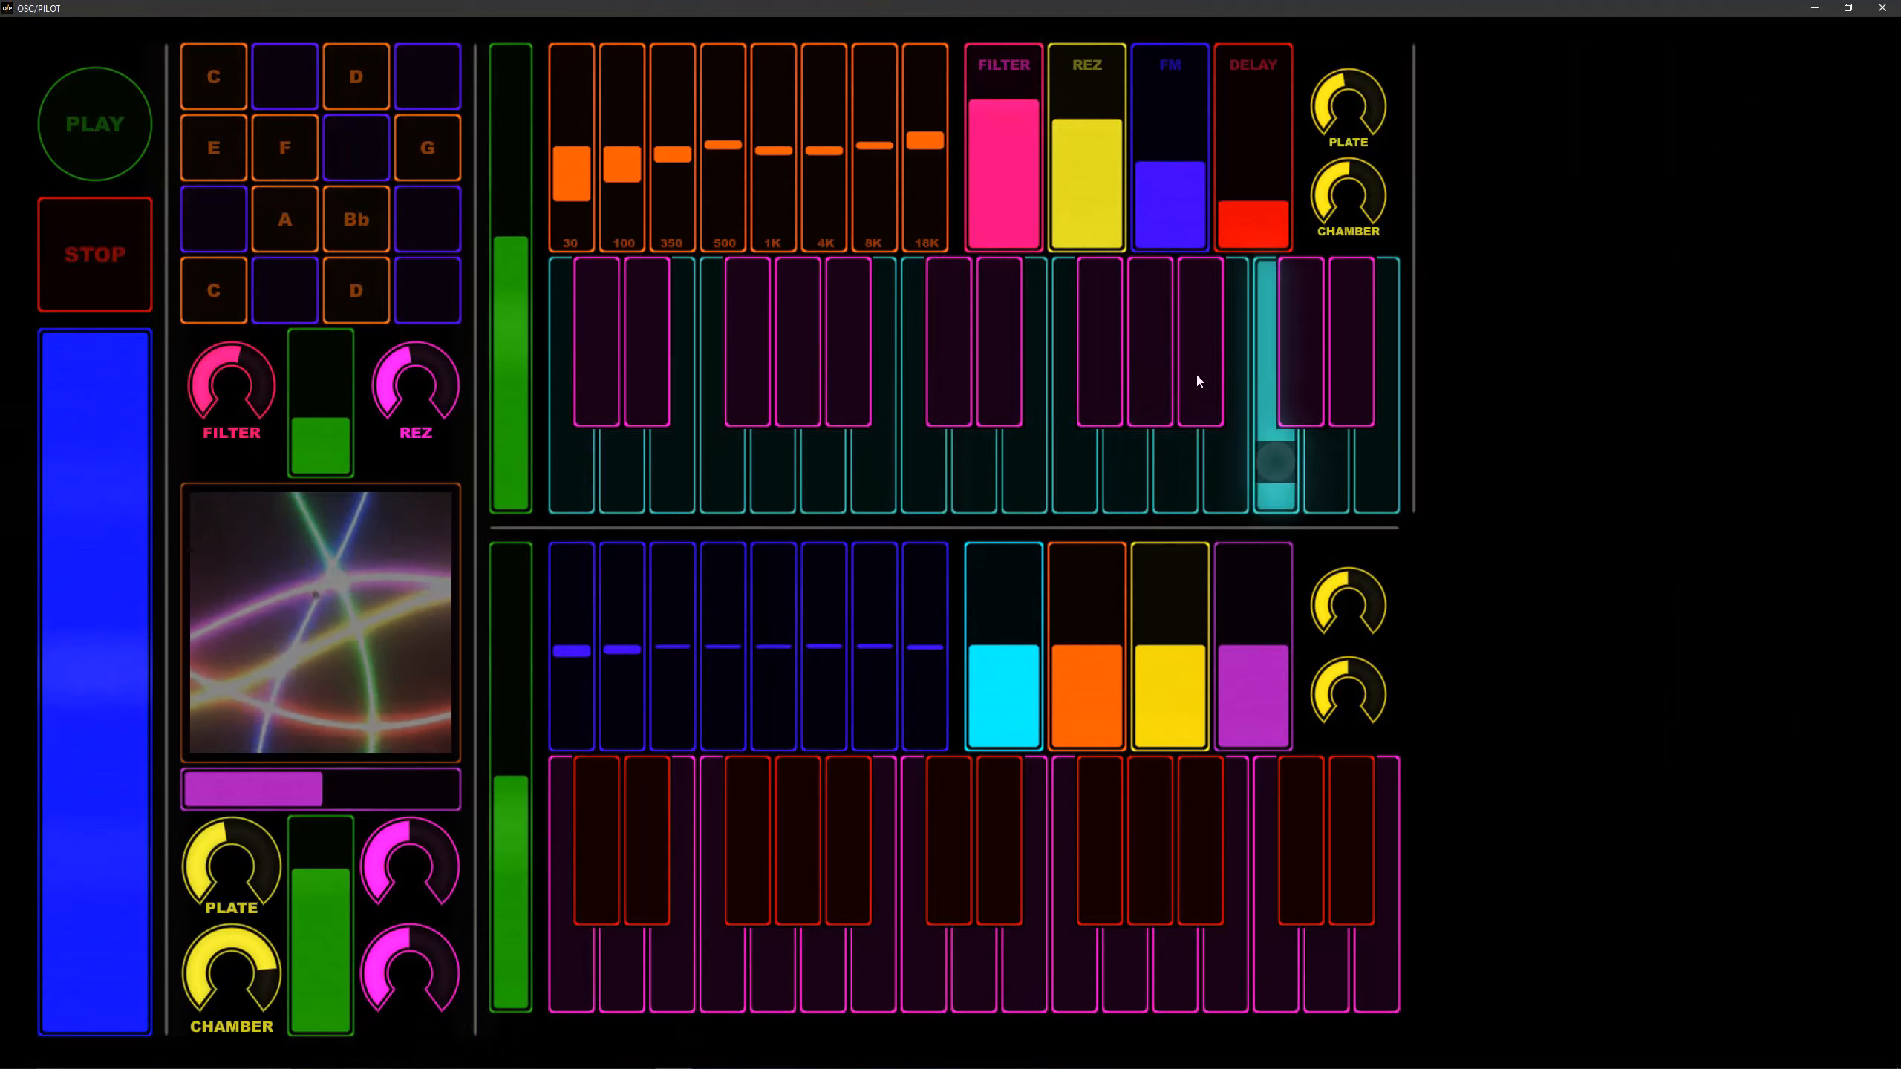
click(1167, 374)
click(1197, 367)
click(1172, 445)
click(1140, 481)
mouse_move(1146, 482)
mouse_down()
mouse_move(1087, 504)
mouse_move(1110, 463)
mouse_move(968, 491)
mouse_move(909, 475)
mouse_up()
Step: Sweep the upper FILTER slider down to about one fifth and back above half, and glide across the upper keys
click(1005, 161)
drag(1006, 163, 1006, 210)
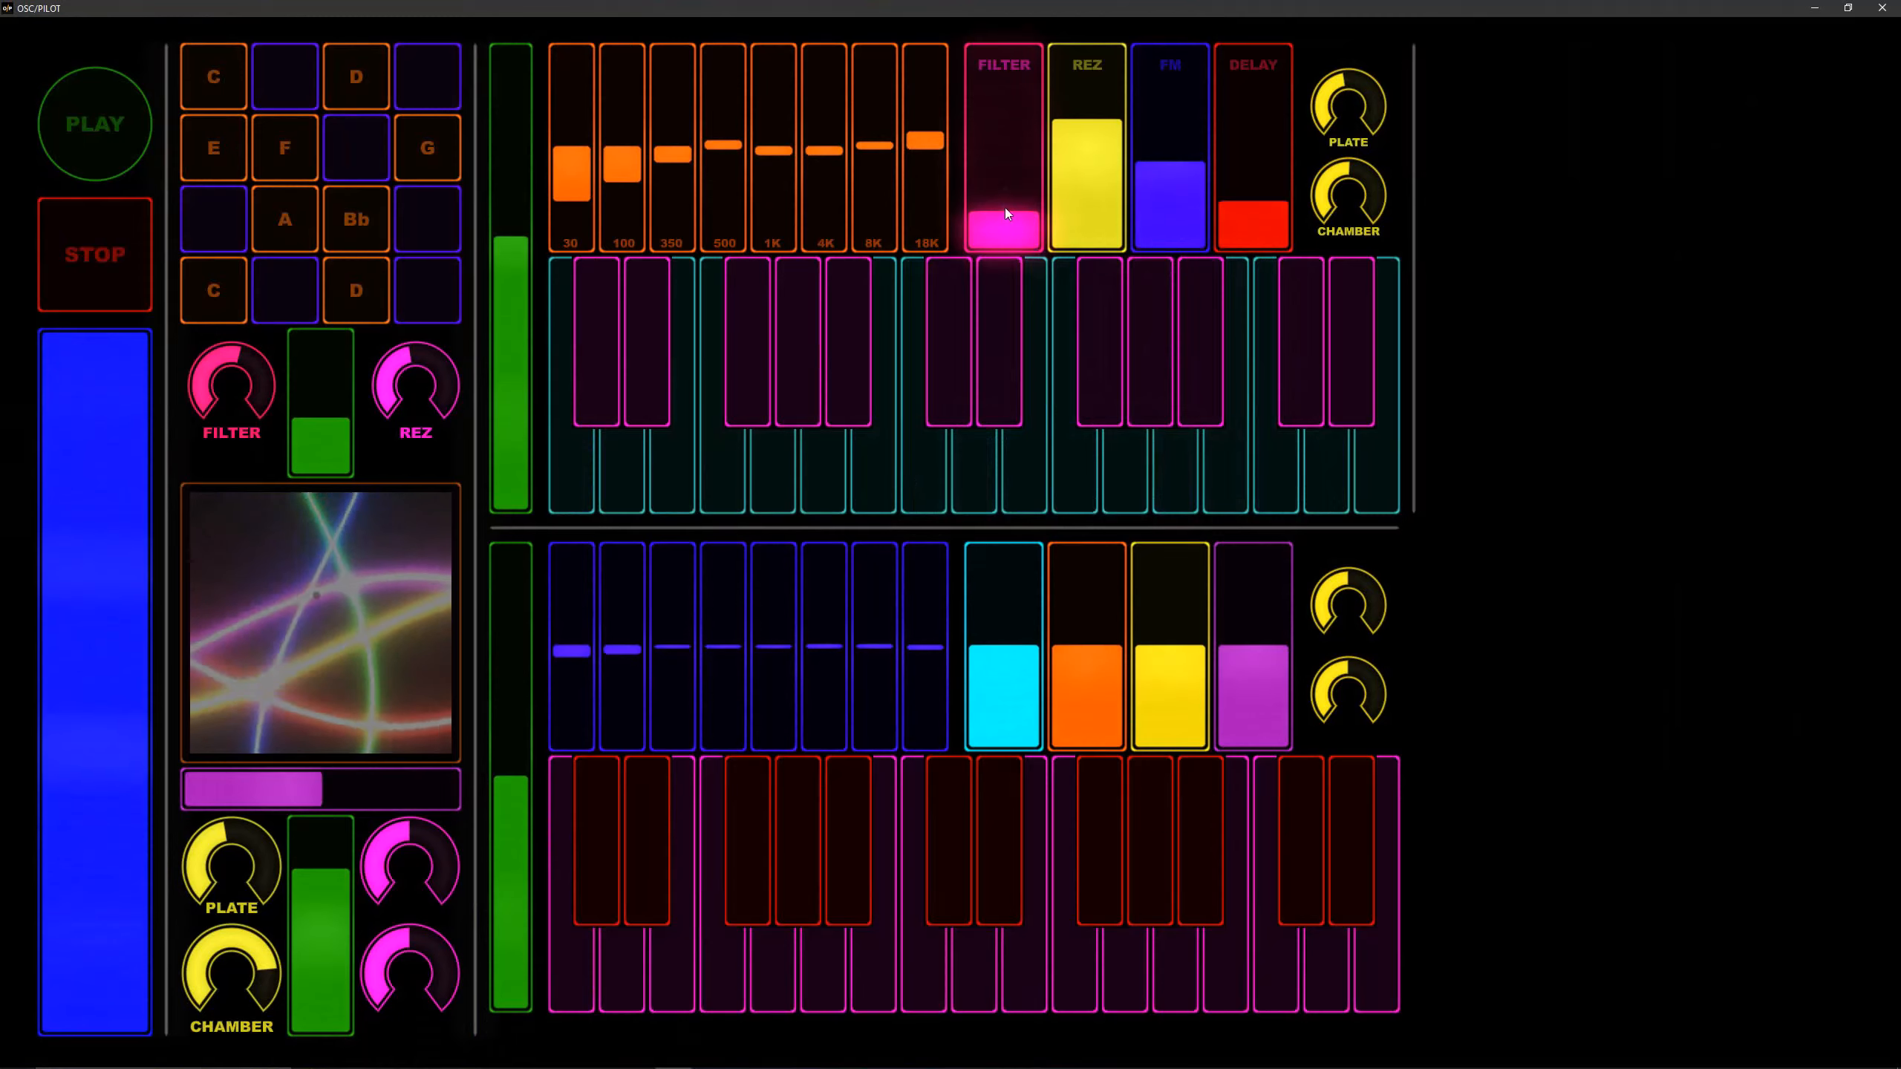
drag(1015, 143, 1016, 128)
mouse_move(1074, 456)
mouse_down()
mouse_move(1144, 463)
mouse_move(1202, 376)
mouse_move(1274, 466)
mouse_move(1324, 463)
mouse_move(1271, 478)
mouse_move(1201, 381)
mouse_move(1218, 398)
mouse_up()
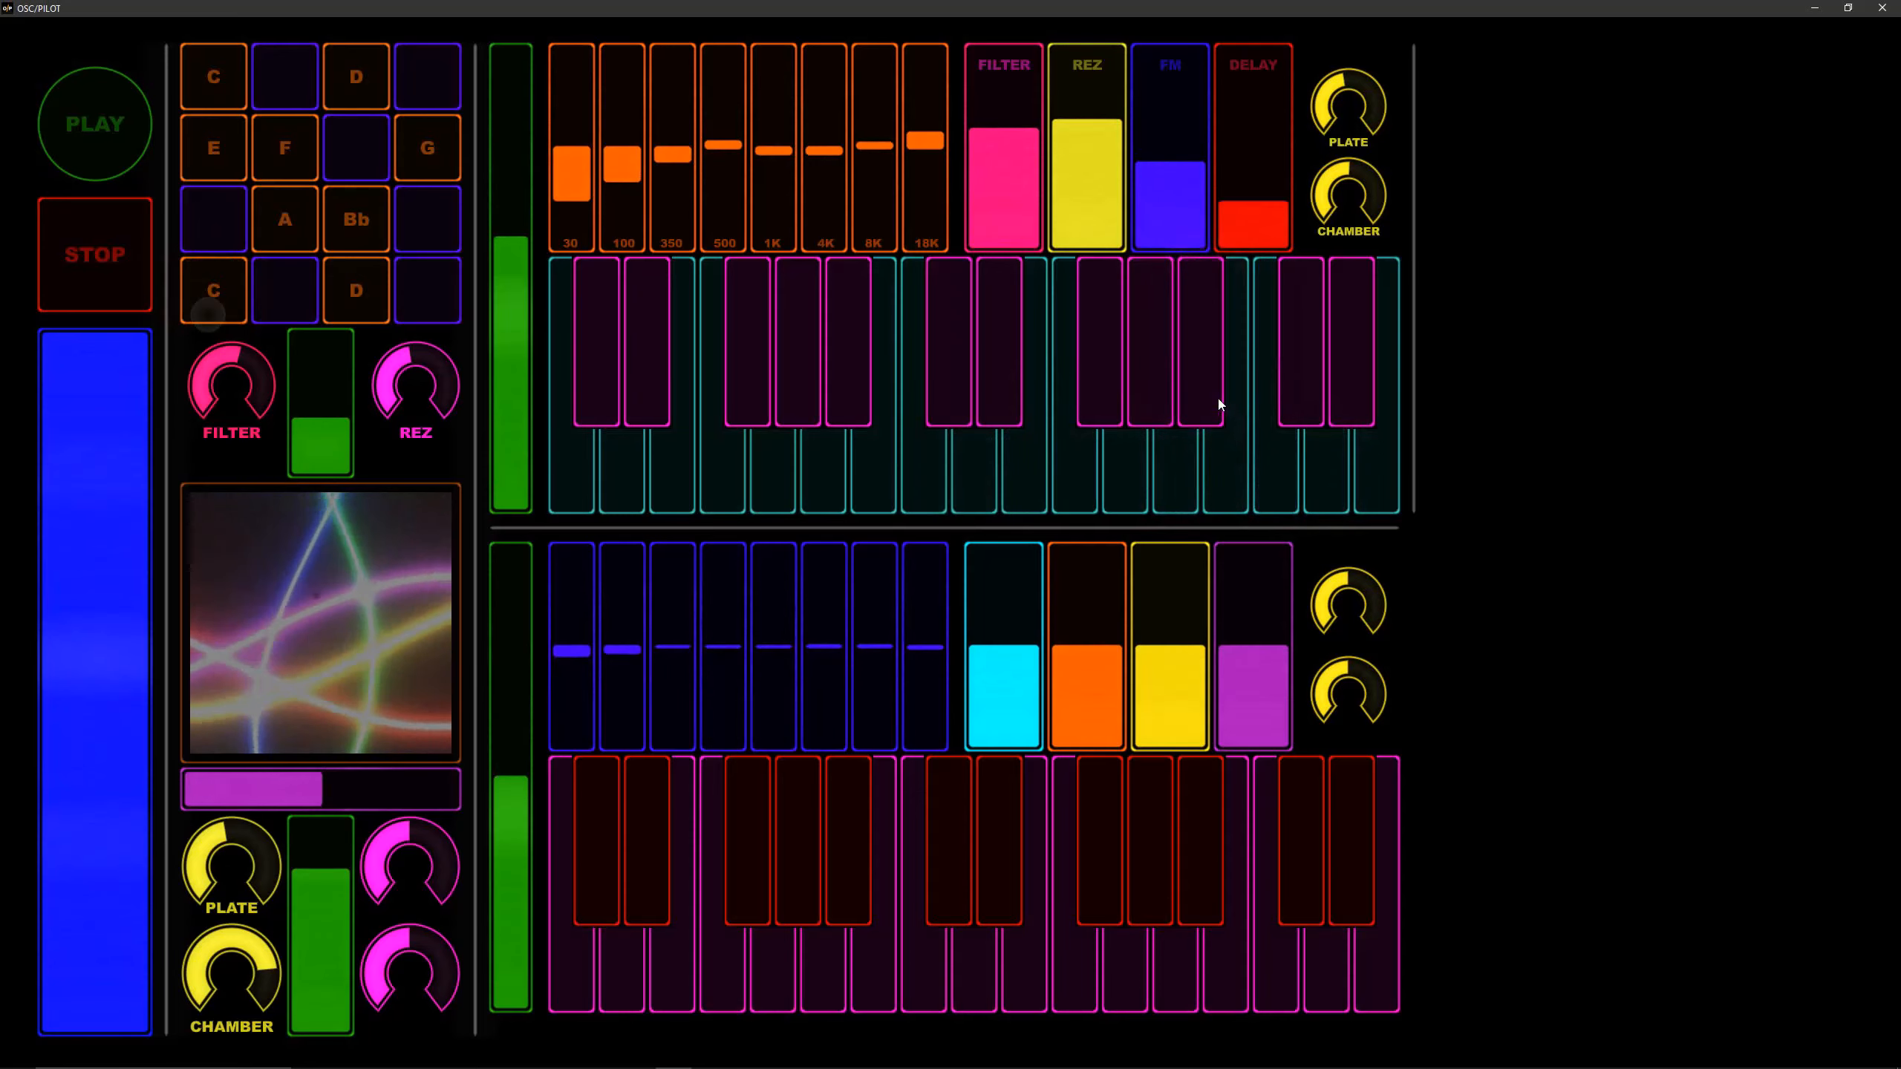
Step: Play the Bb, A and E pads in alternation with white keys of the upper keyboard
click(356, 225)
click(1154, 455)
click(1070, 479)
click(285, 220)
click(214, 148)
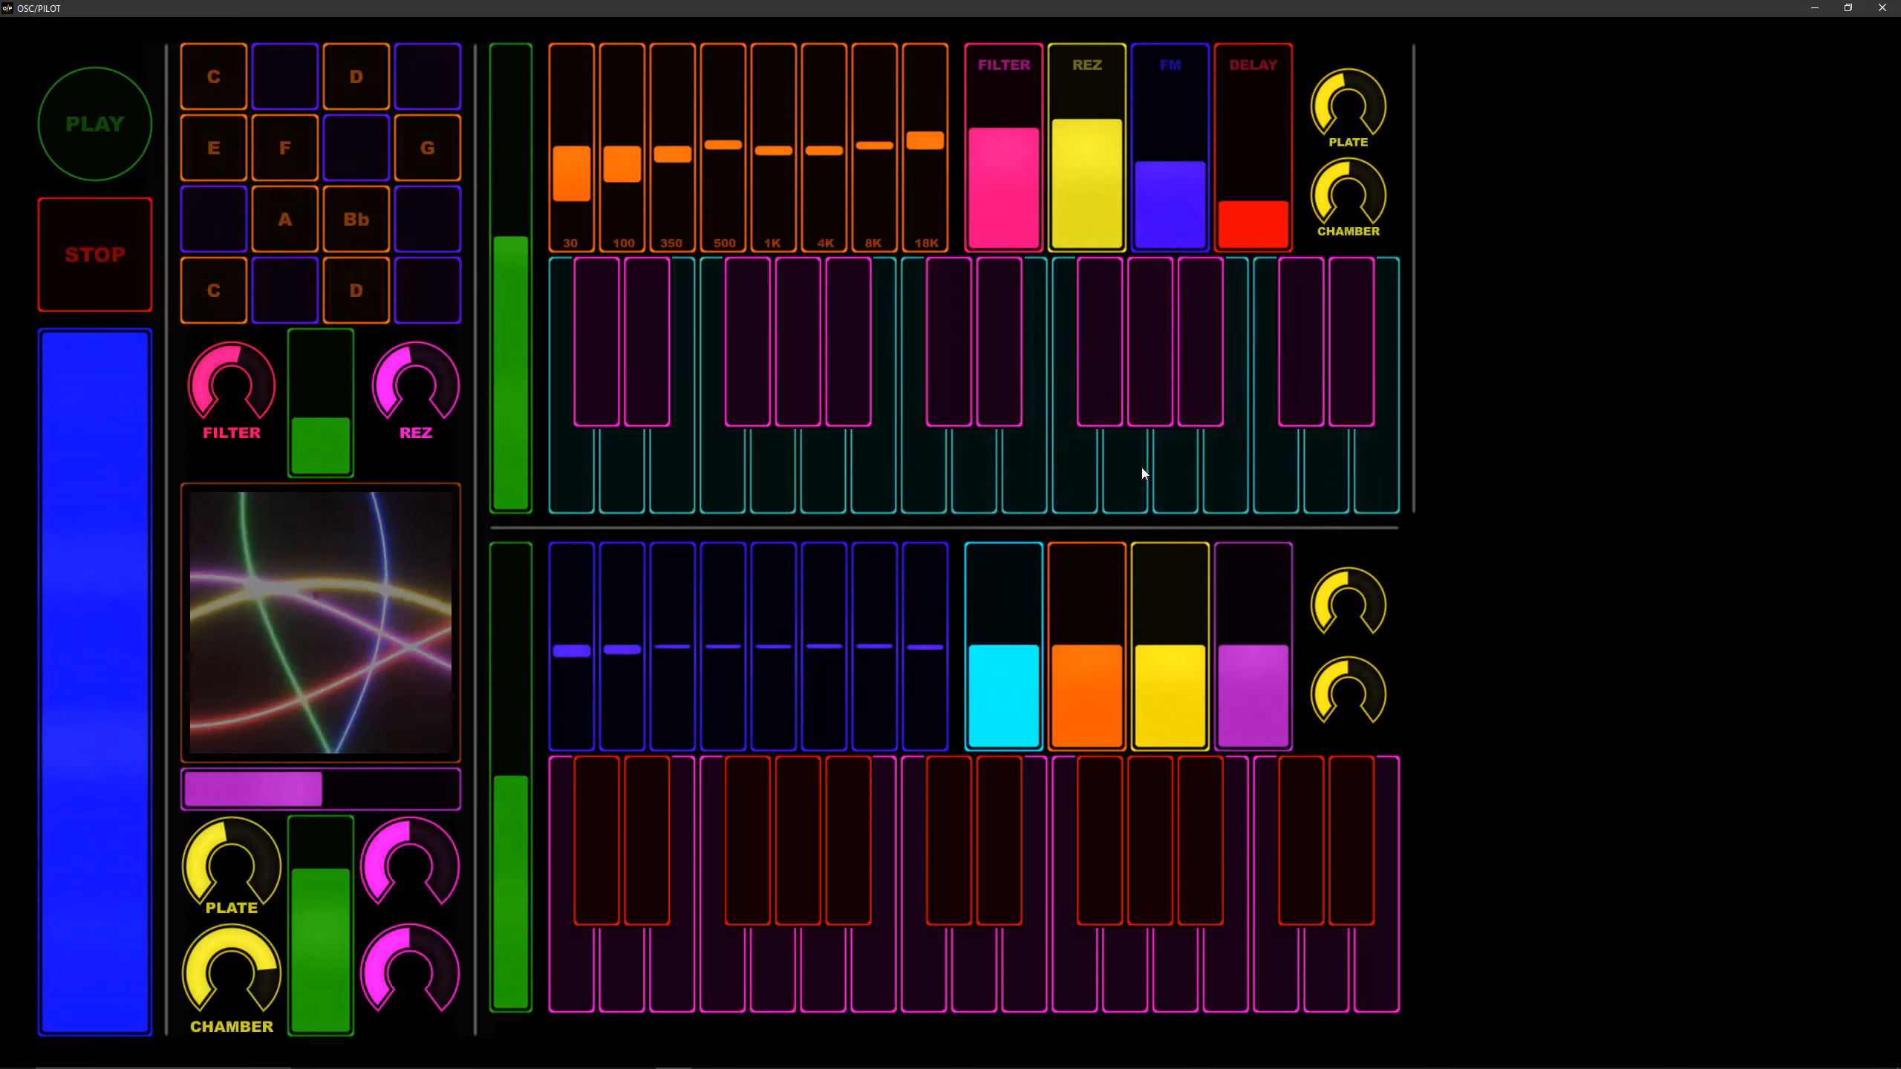
Step: Play a fast run of white keys back and forth in the upper keyboard's higher octave
click(1154, 467)
click(1026, 484)
click(975, 479)
click(921, 484)
click(1116, 482)
click(1216, 482)
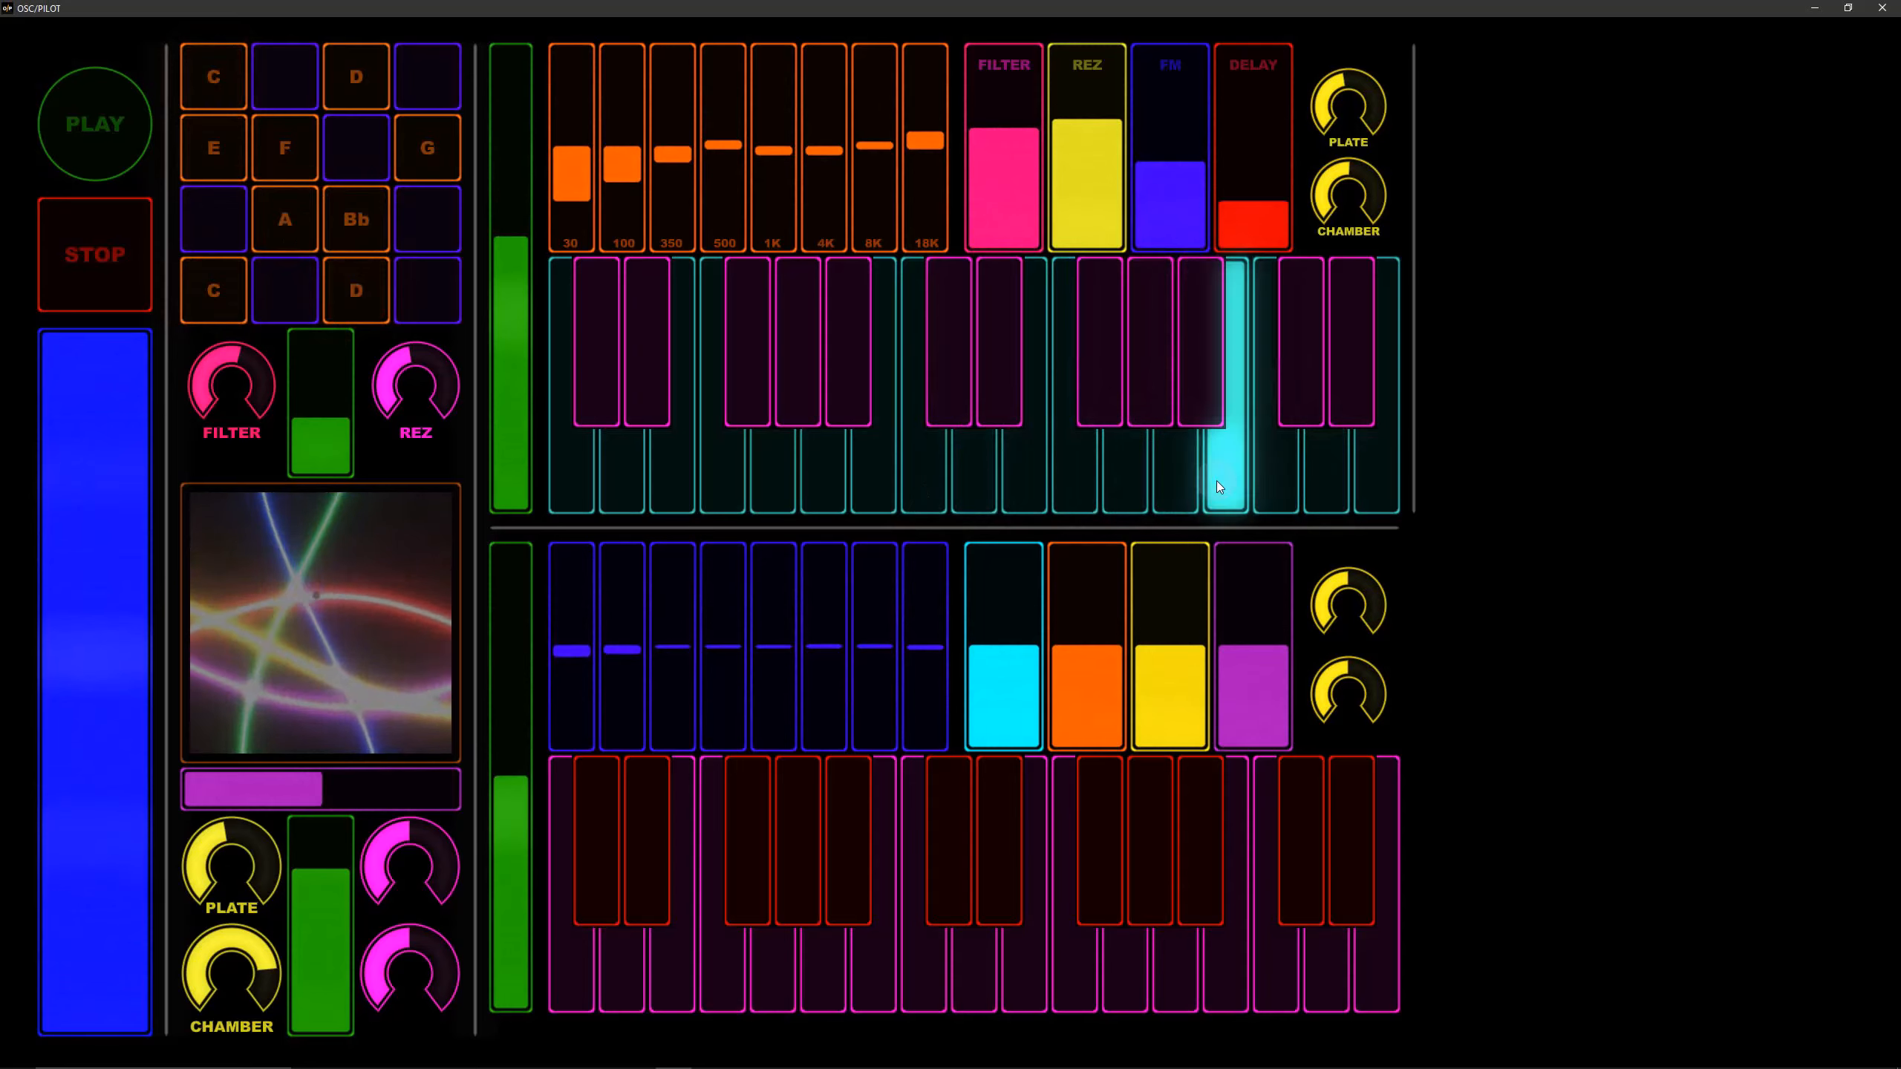
click(1036, 477)
click(977, 463)
click(918, 484)
click(1094, 481)
click(917, 479)
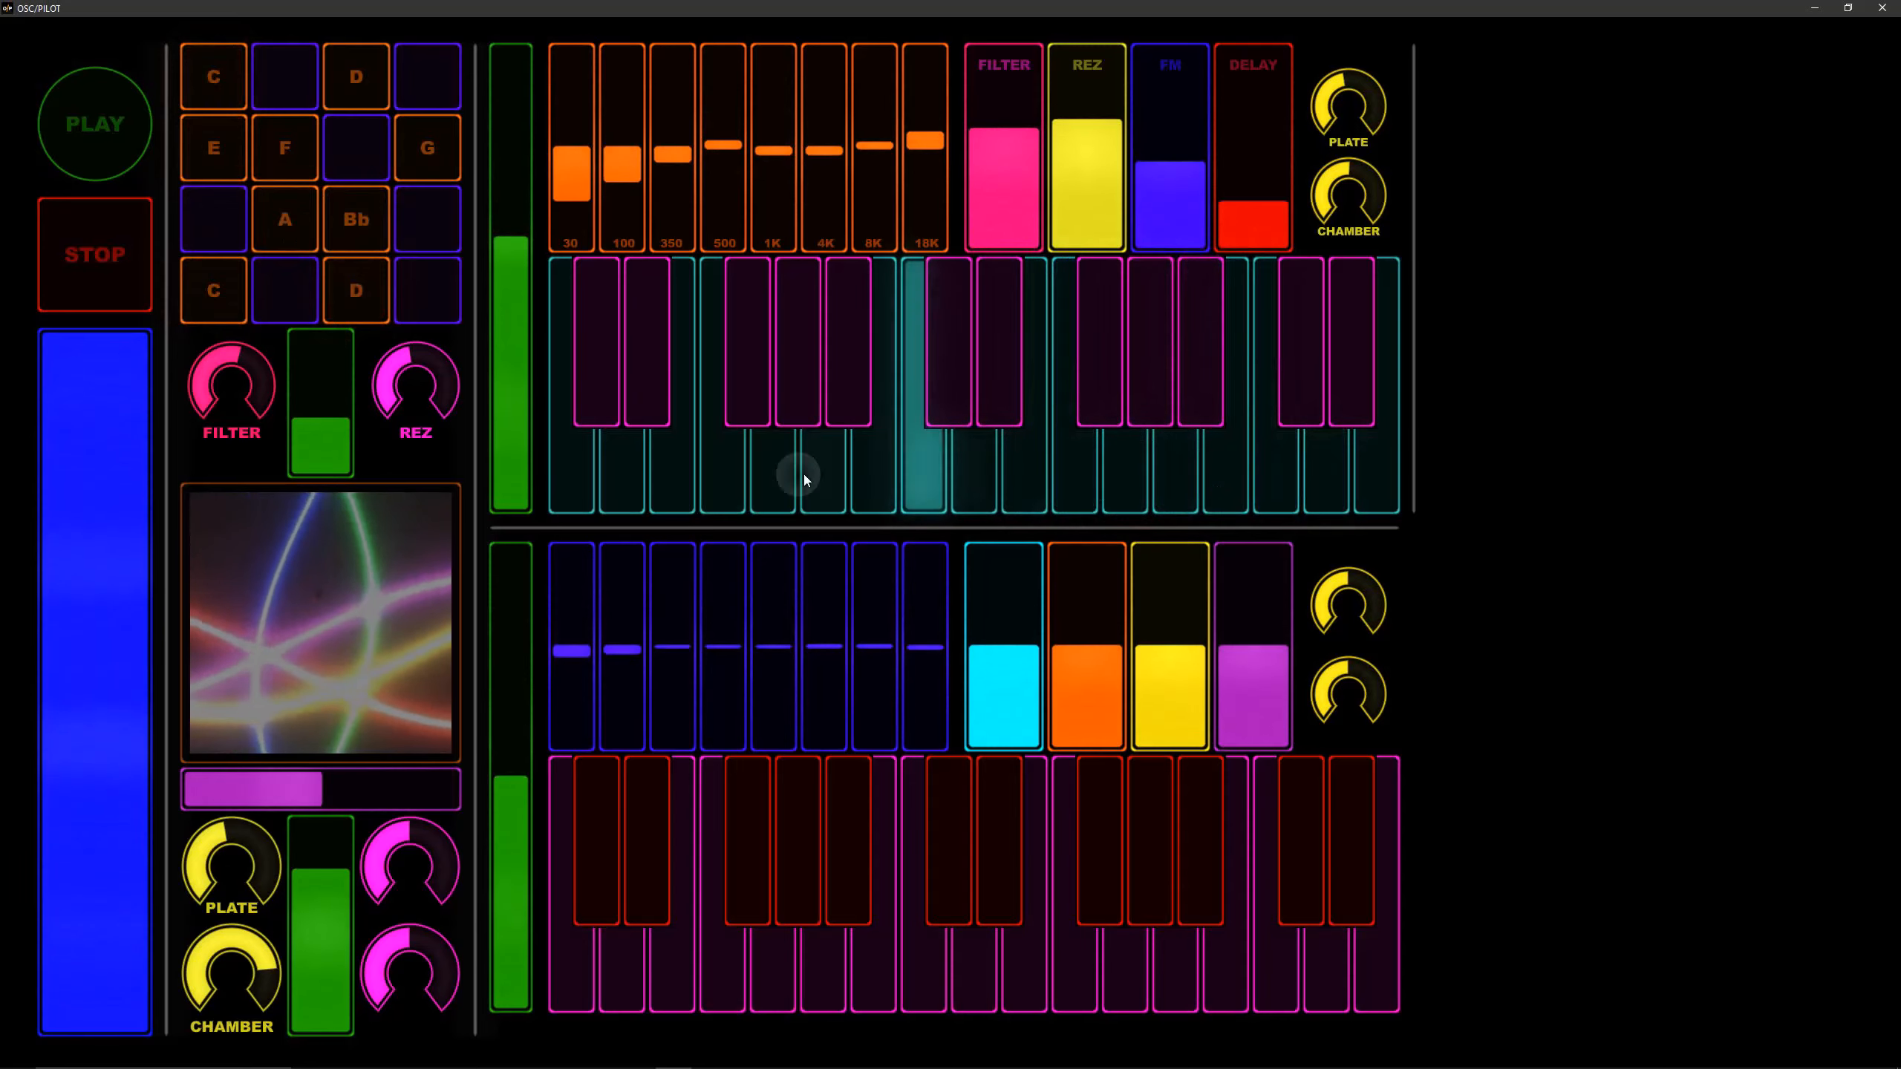
Step: Play a rising phrase from the upper keyboard's lowest key and lower its FILTER slider to just under half
click(563, 487)
click(563, 461)
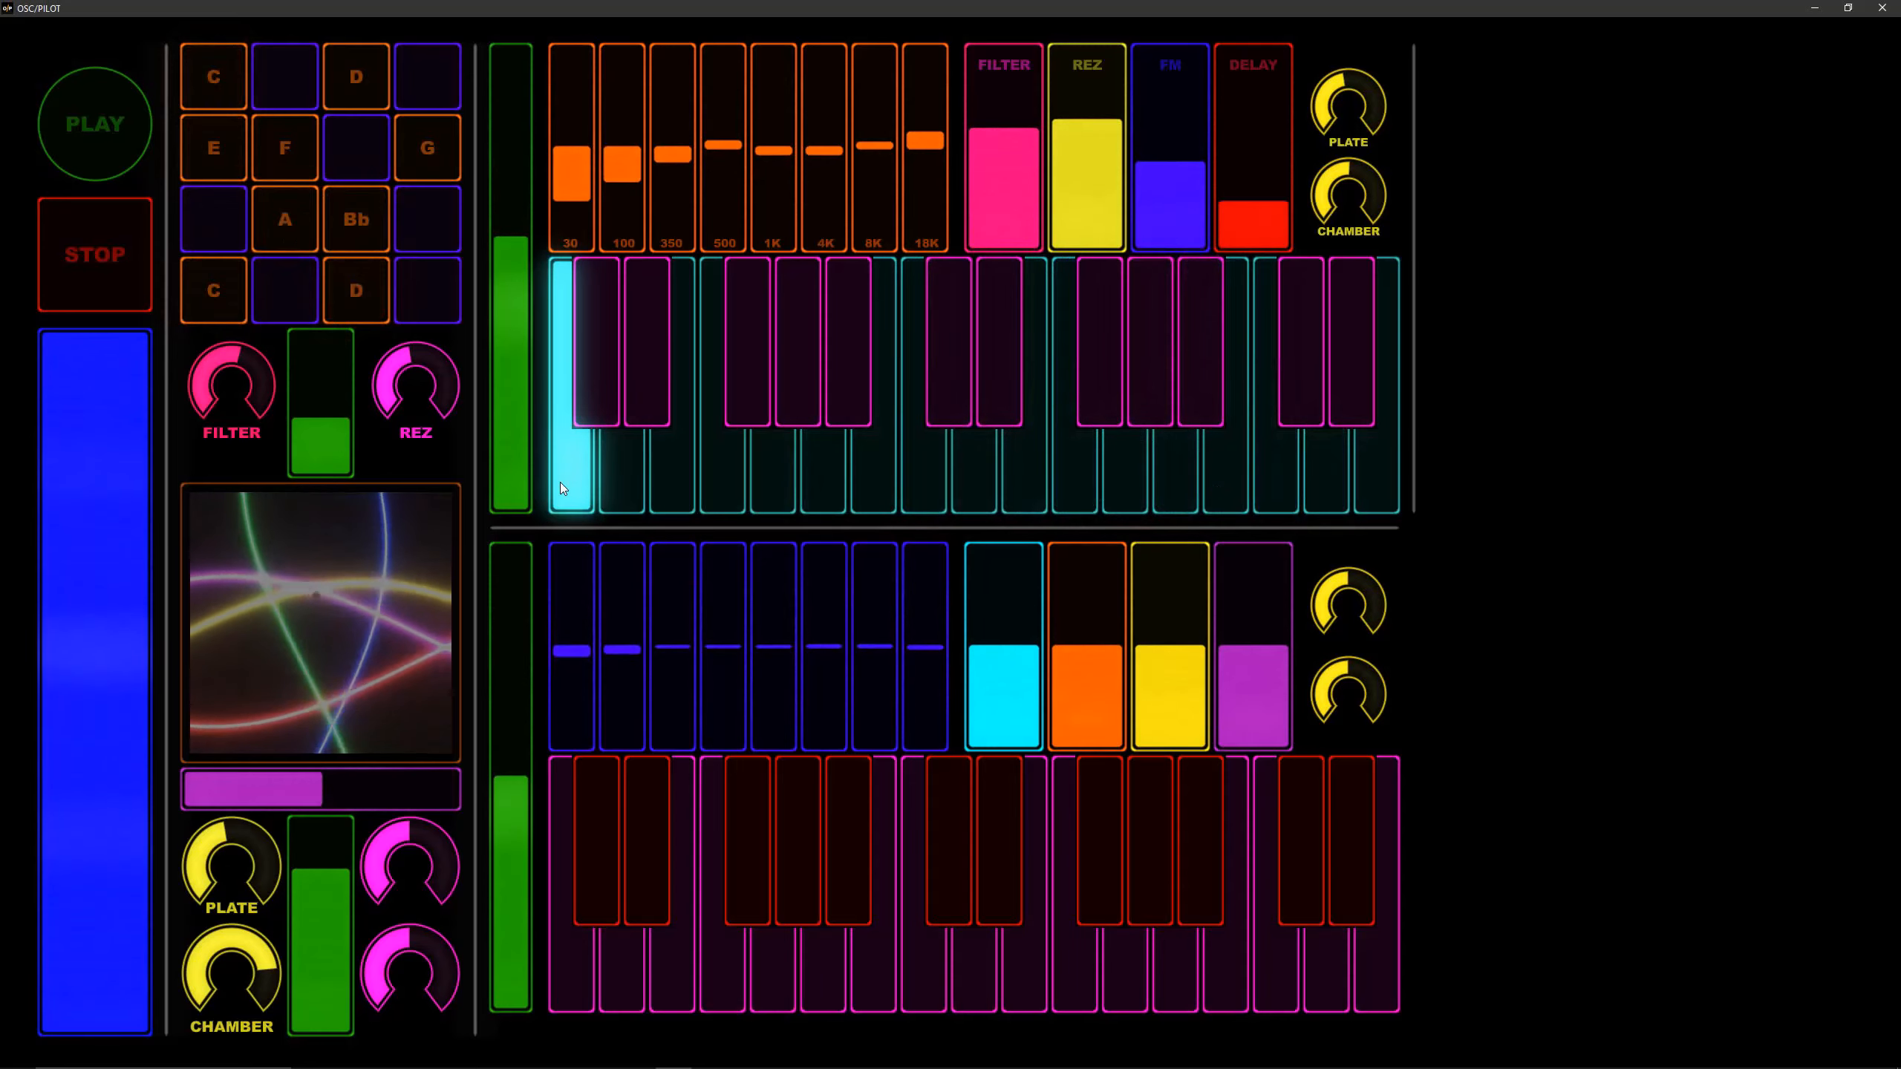
click(774, 476)
click(925, 476)
click(1125, 473)
click(1003, 182)
mouse_move(1003, 188)
mouse_down()
mouse_move(1006, 111)
mouse_move(1009, 208)
mouse_move(1021, 128)
mouse_move(1021, 184)
mouse_move(987, 166)
mouse_up()
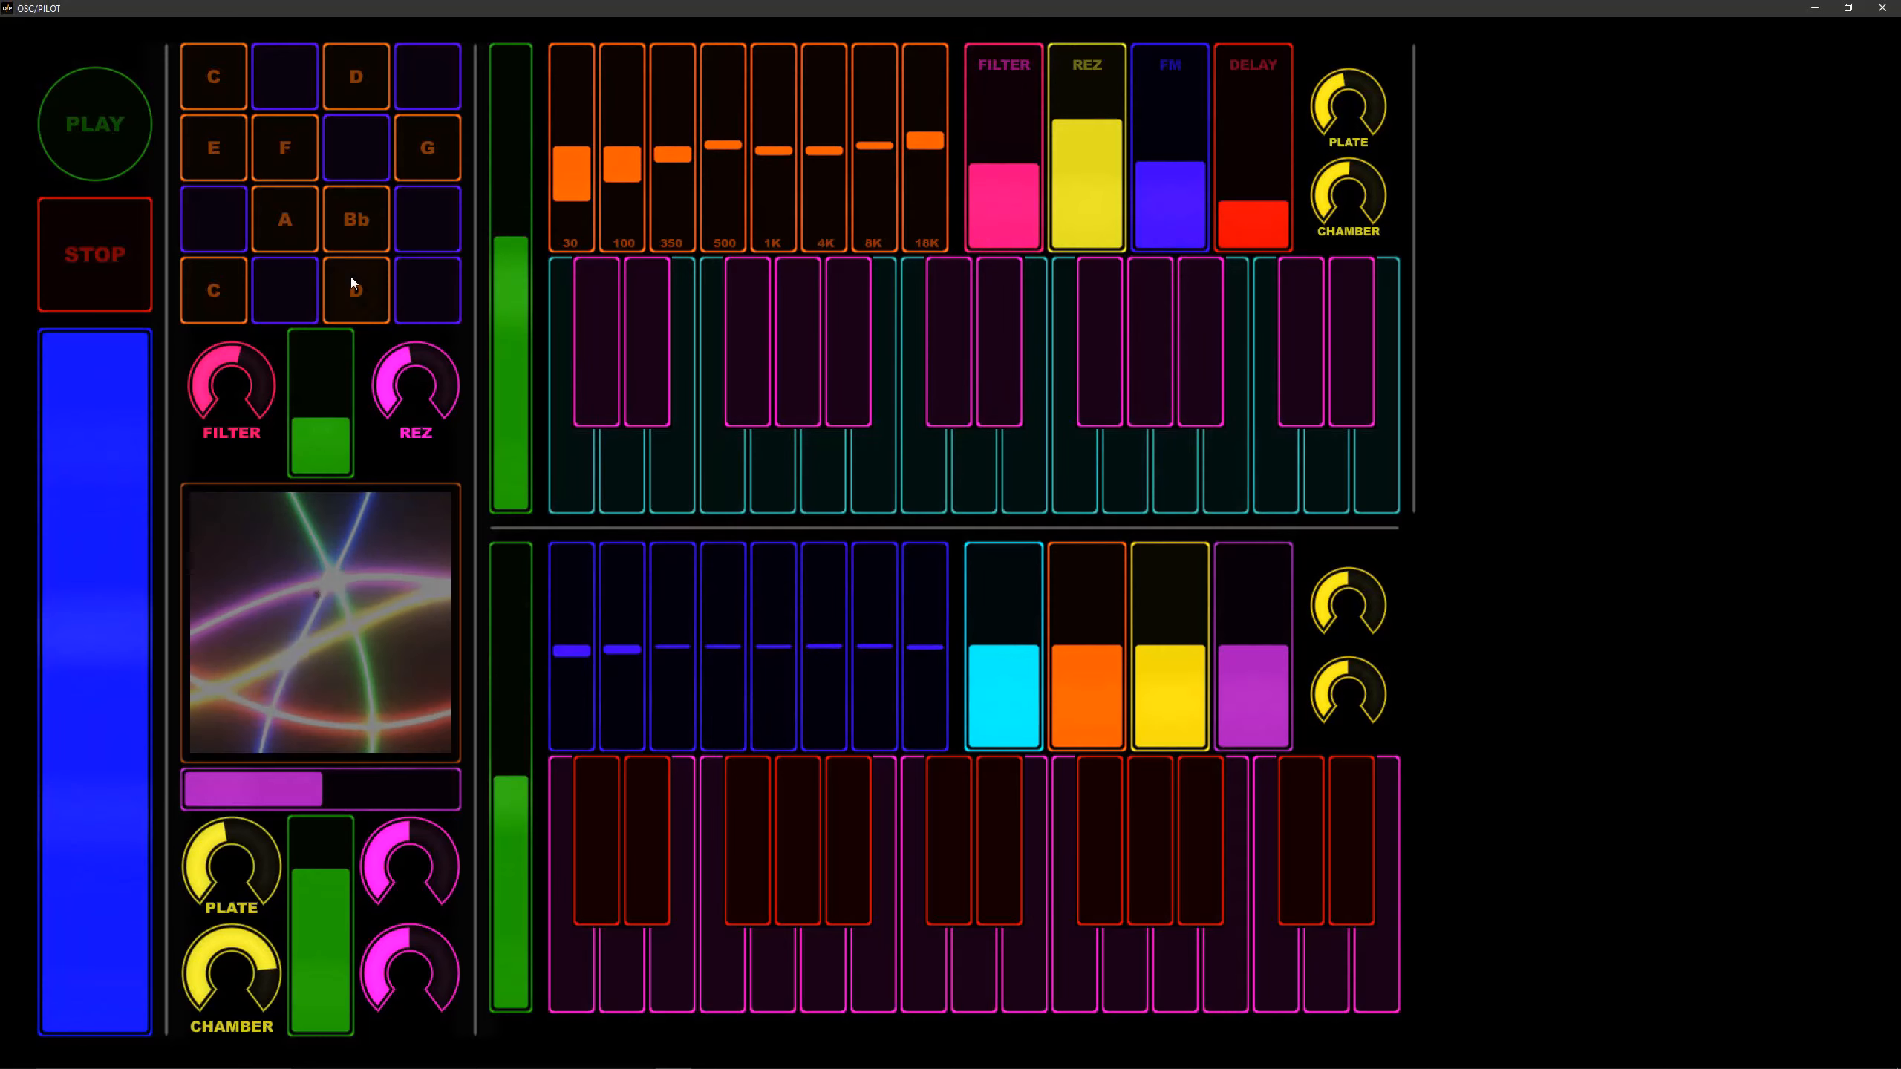
Step: Play the Bb pad and flip the purple switch beneath the XY pad across and back twice
click(341, 235)
click(396, 776)
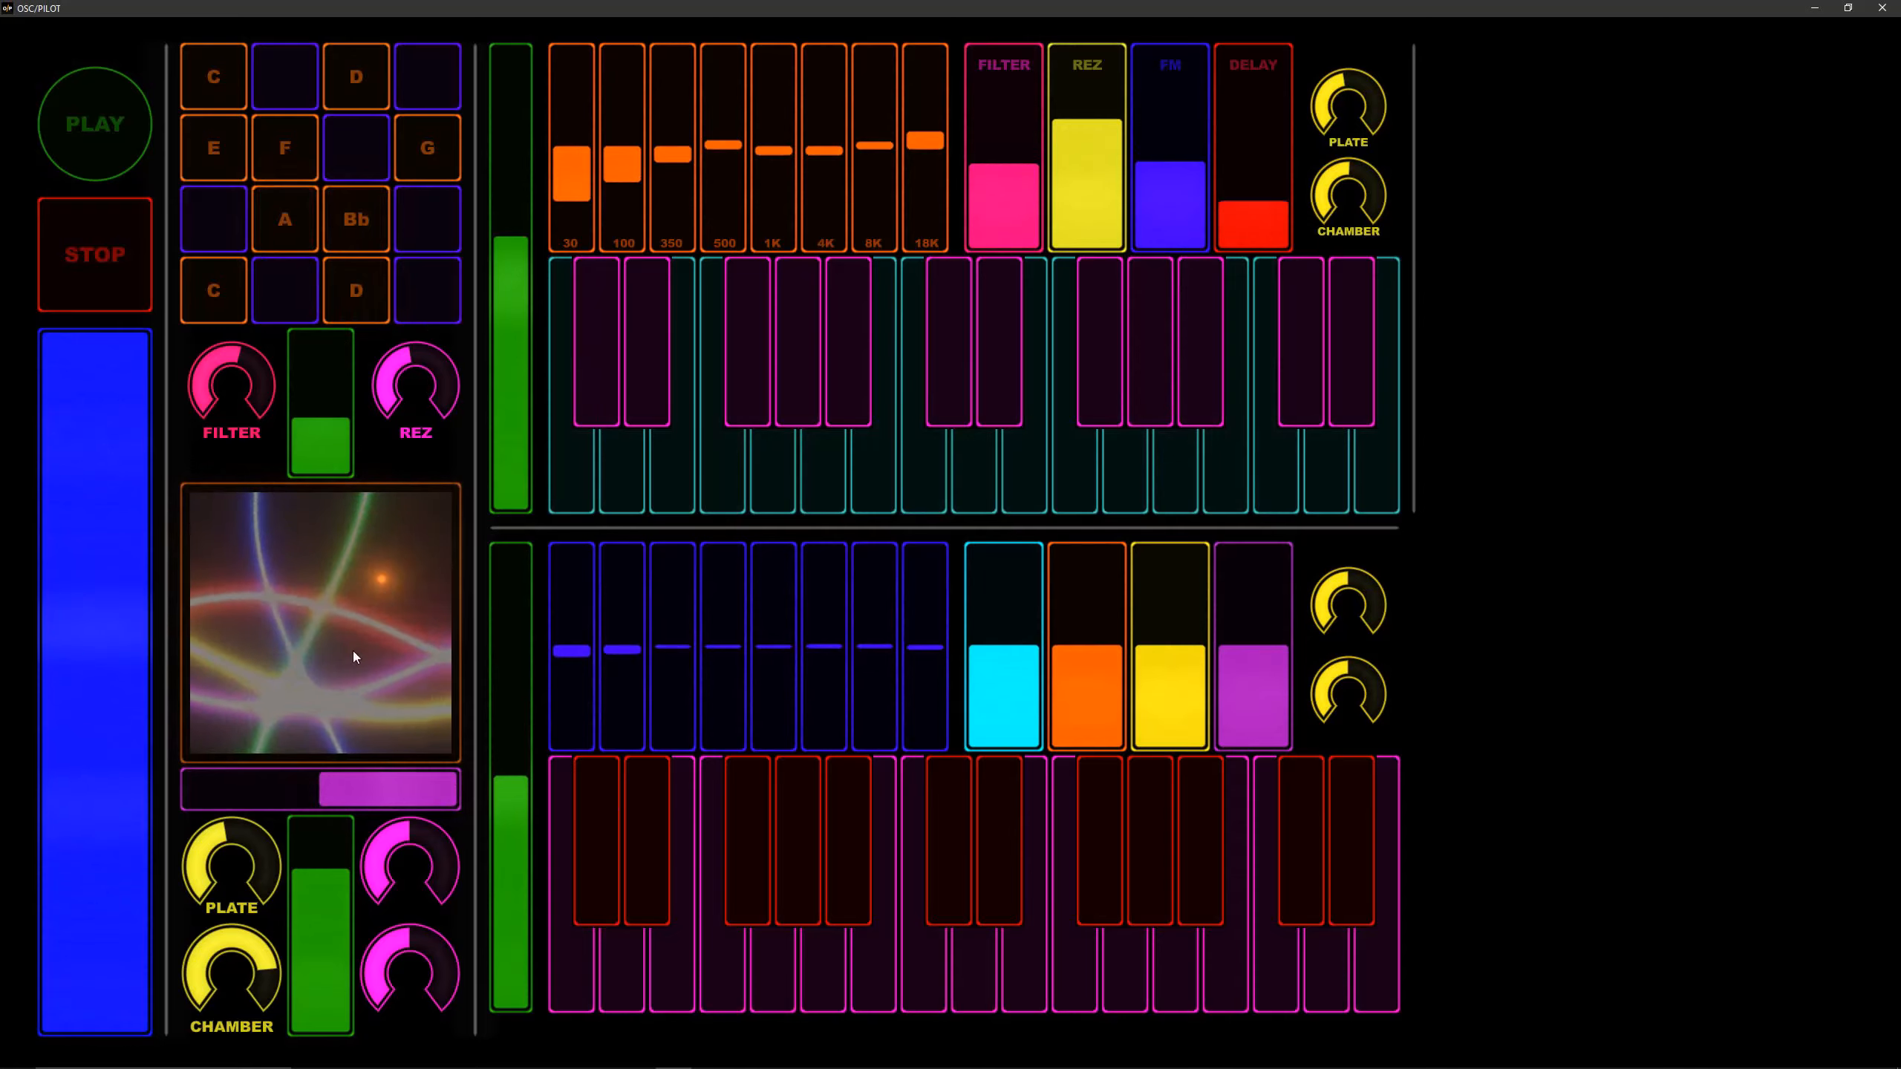
click(263, 787)
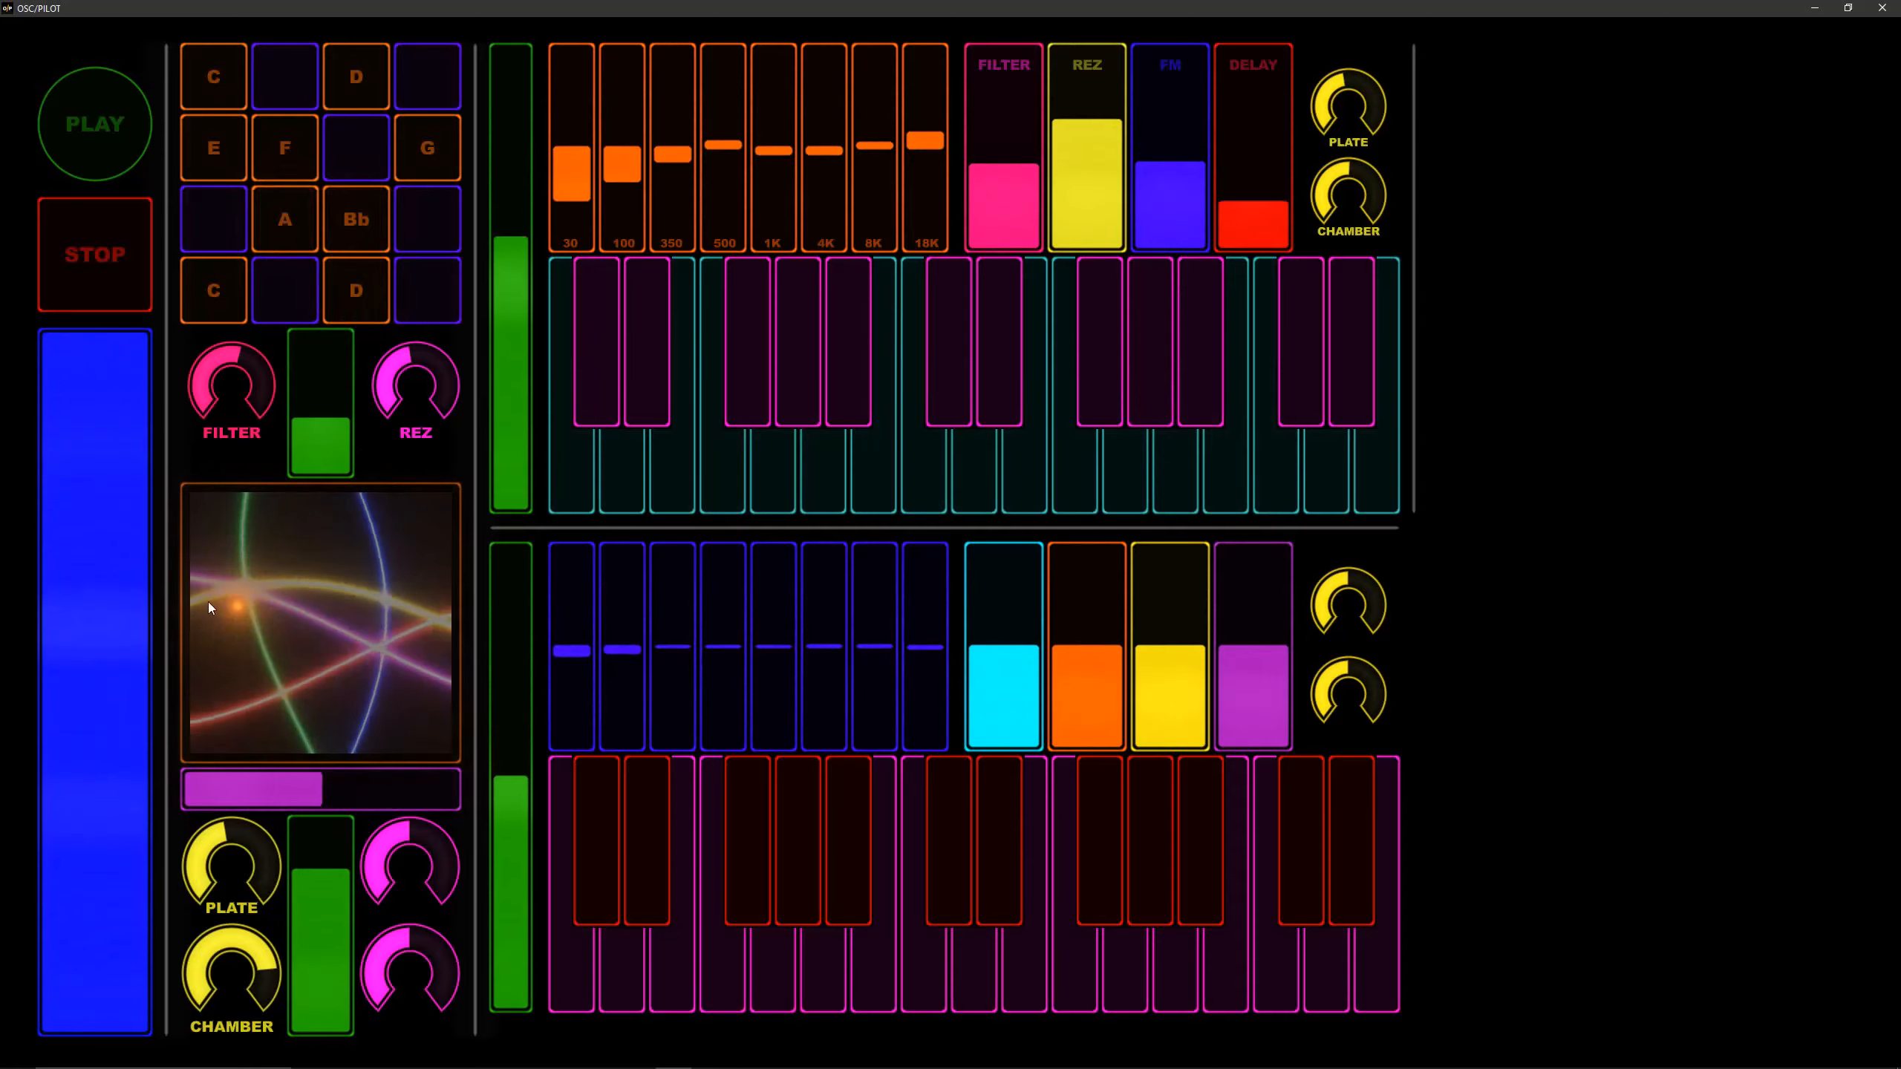
click(392, 793)
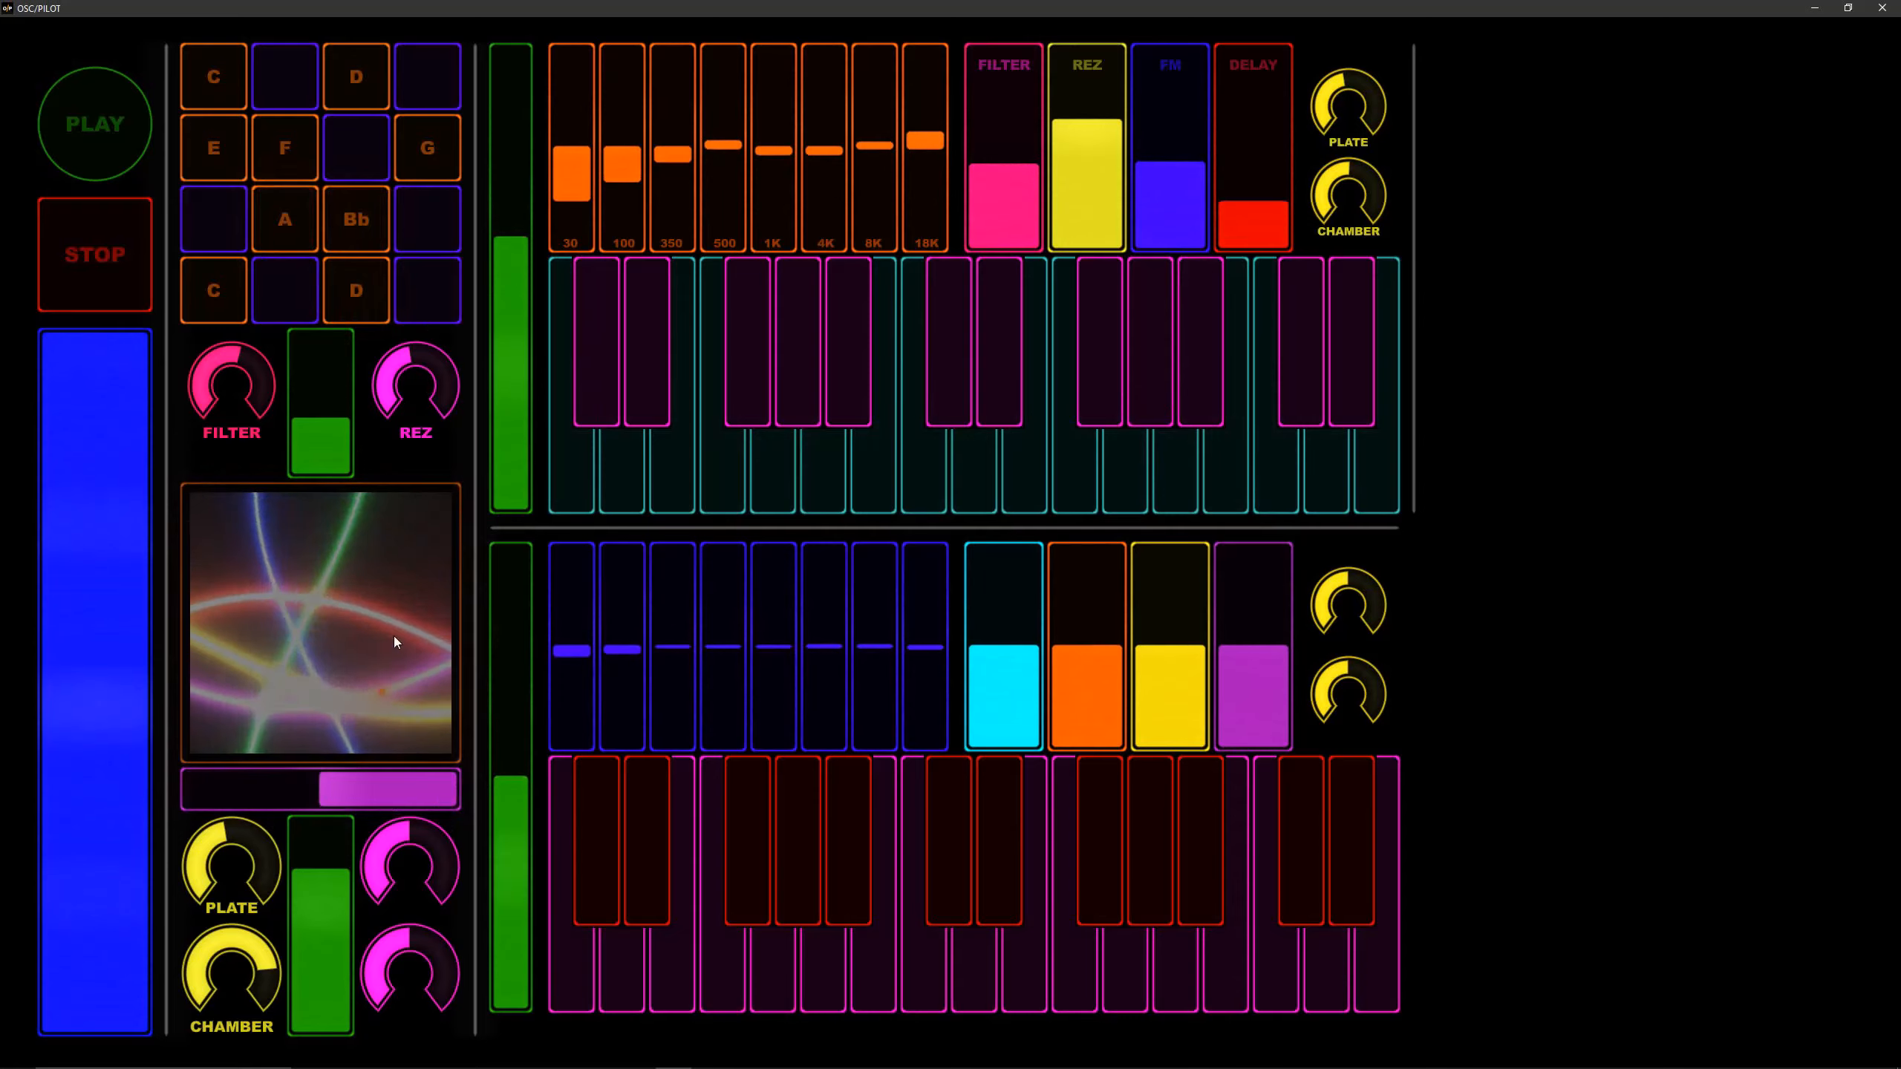
click(303, 785)
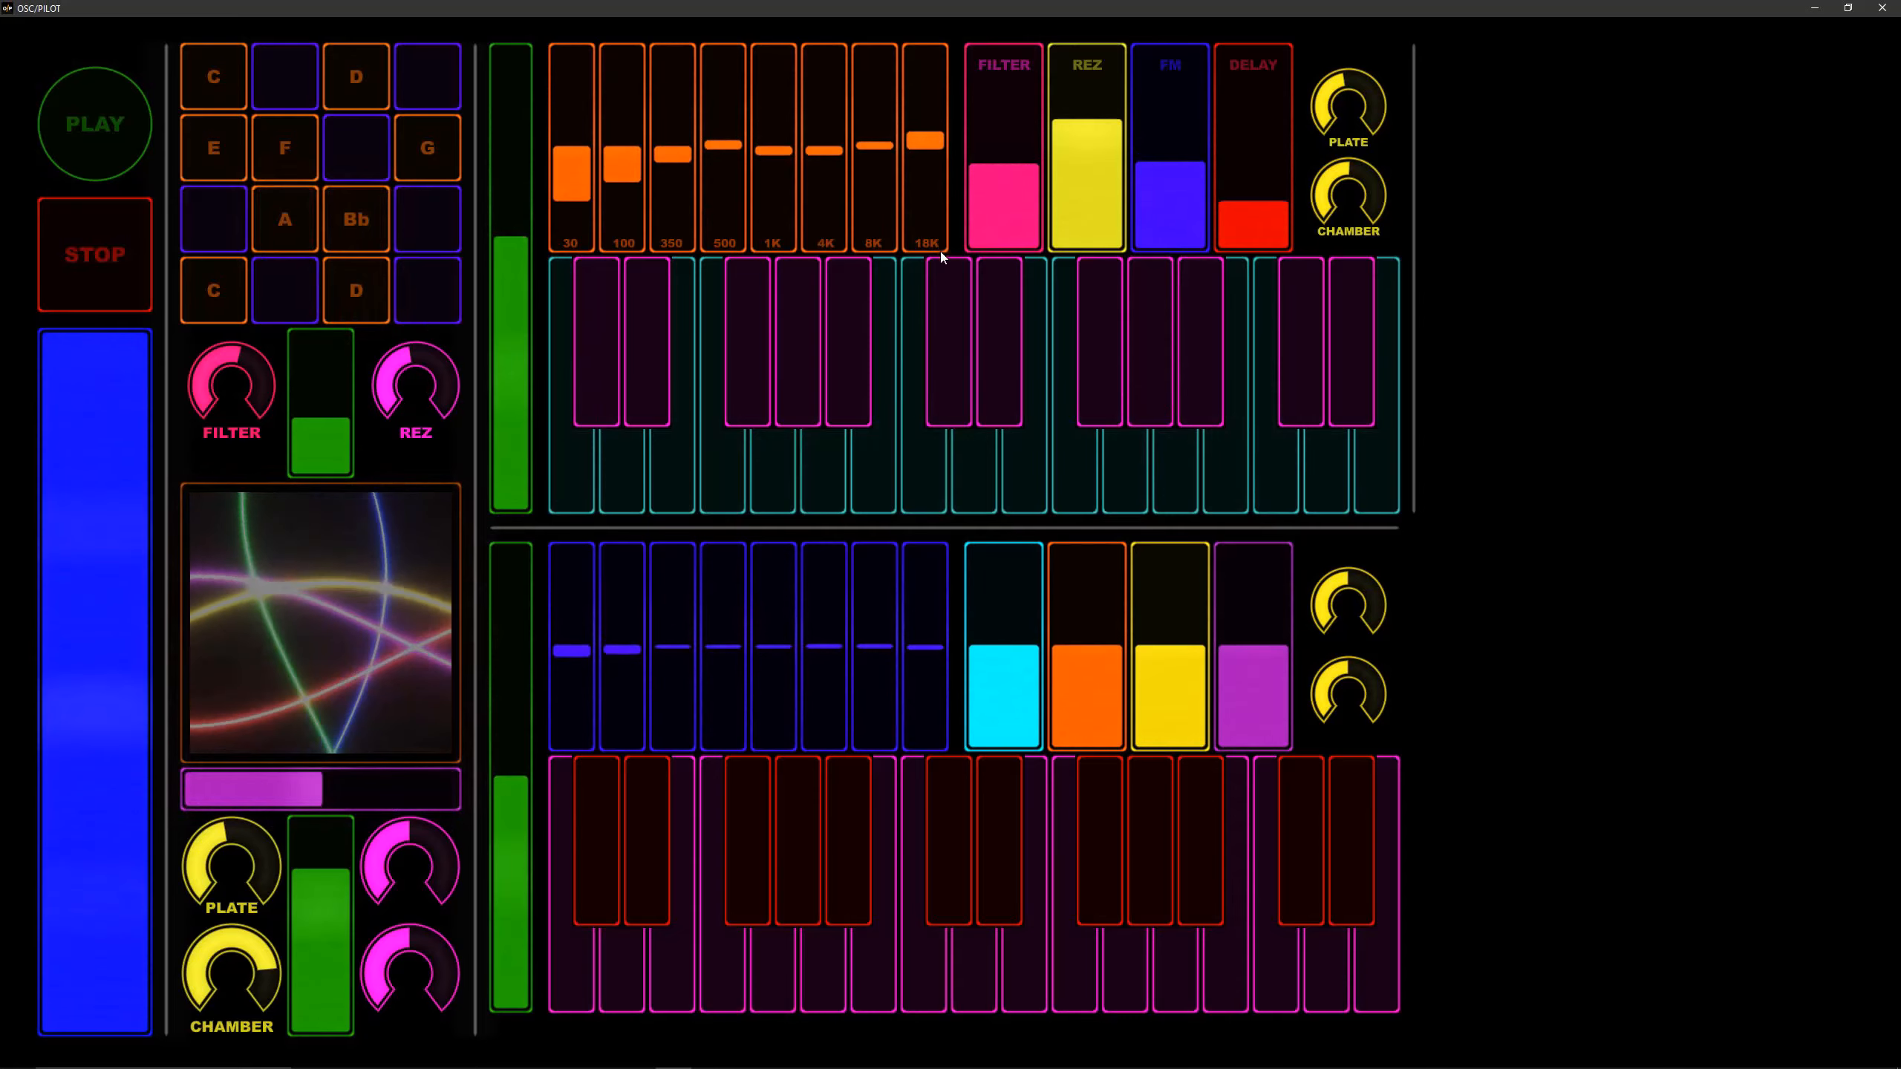
Step: Lower the tall blue slider below STOP to about three quarters
drag(121, 335, 113, 482)
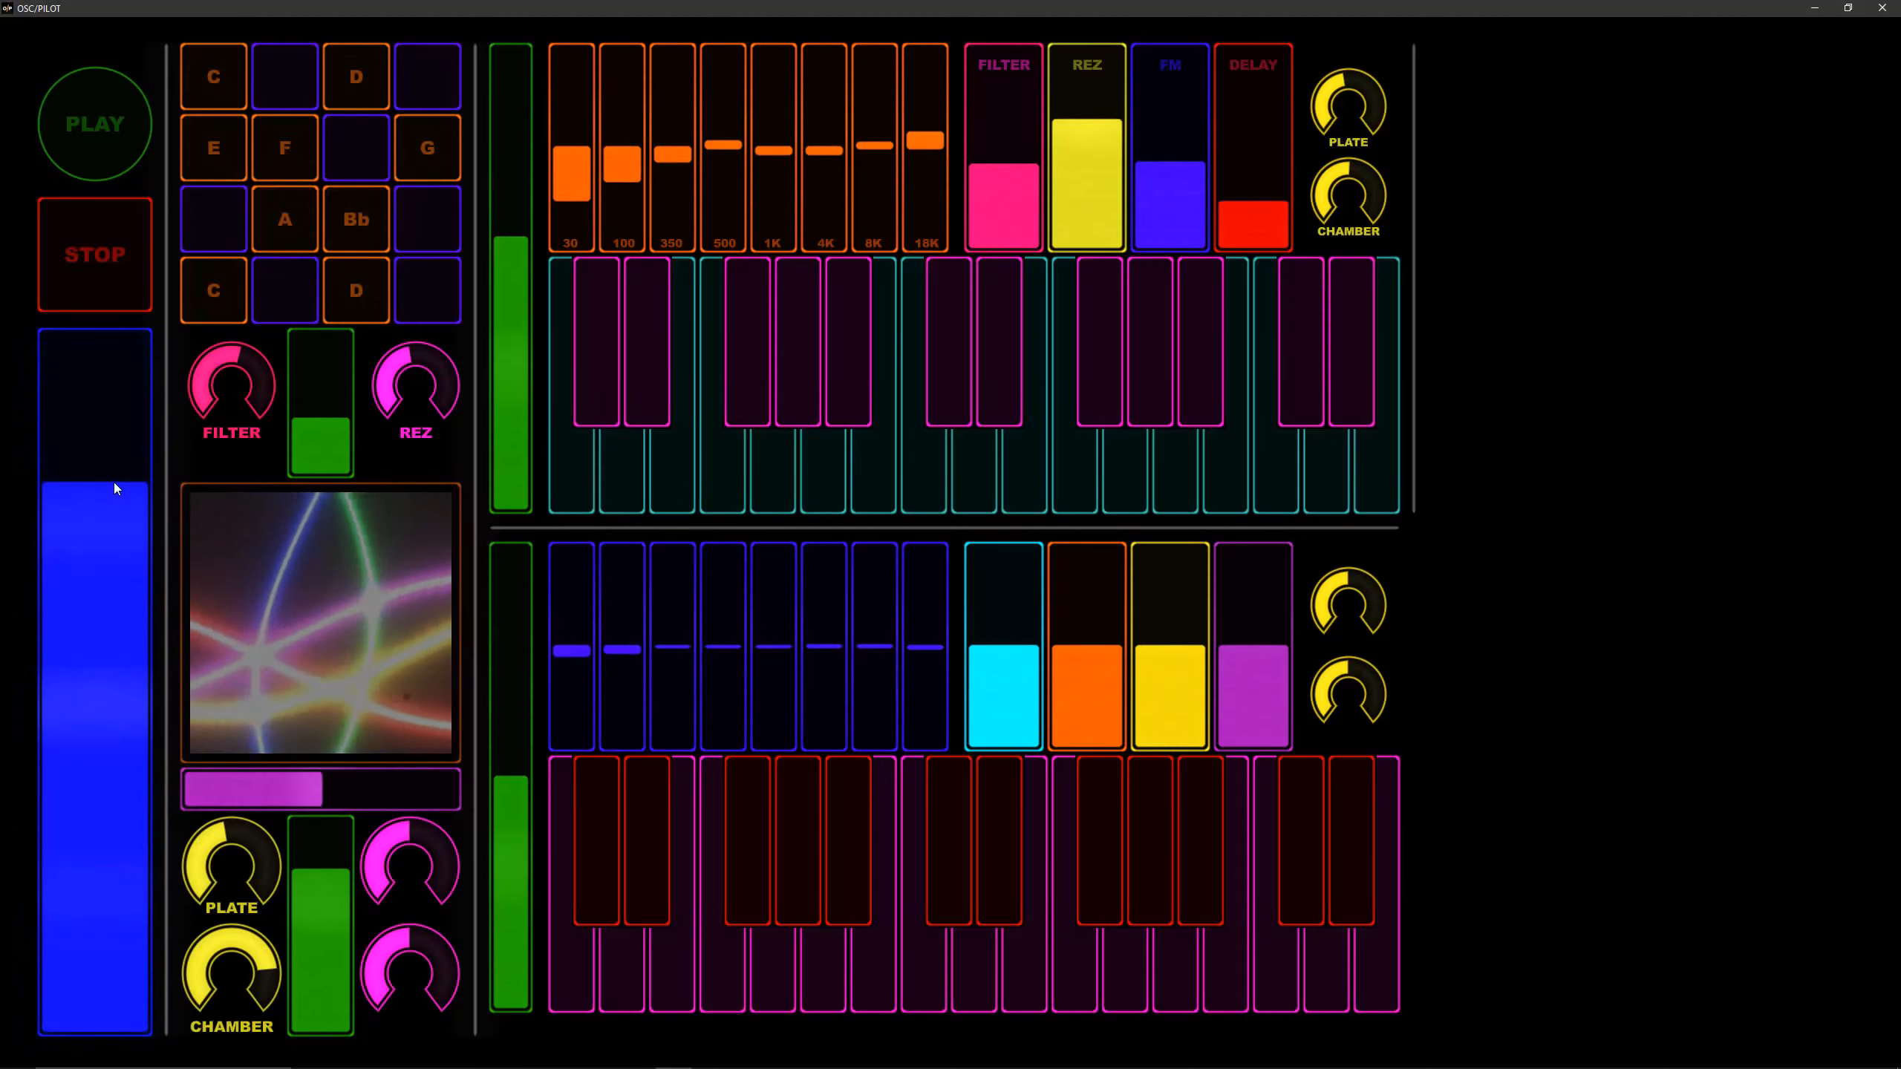